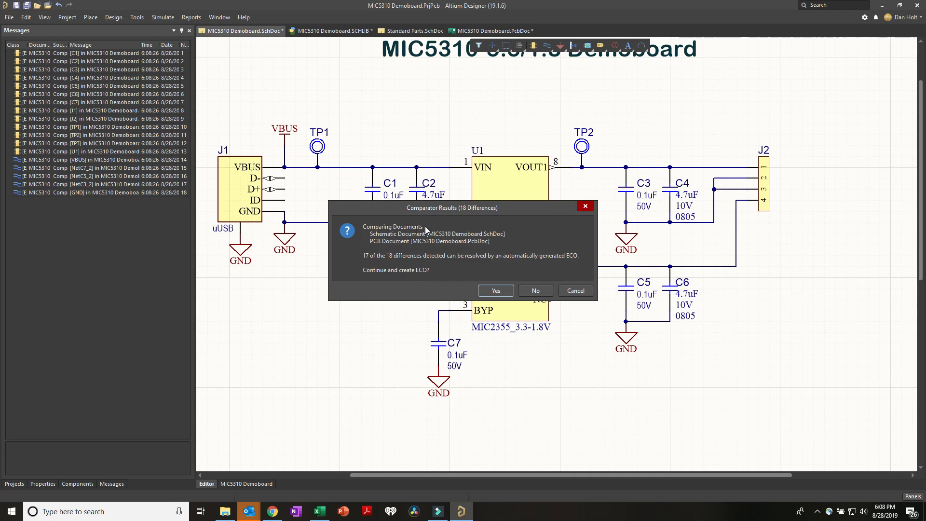
- Create the engineering change order, validate it, and execute the transfer of the components and nets to the PCB document
{"action": "left_click", "coordinate": [497, 291]}
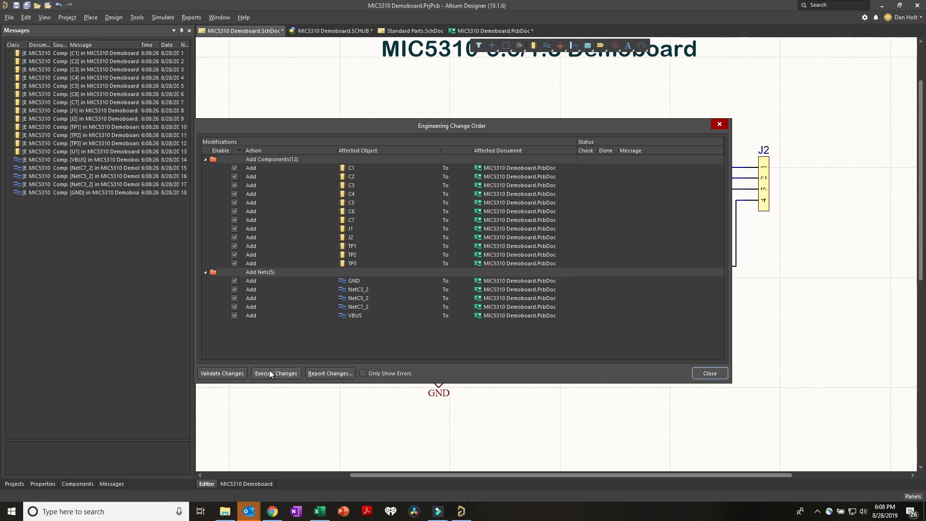
{"action": "left_click", "coordinate": [241, 373]}
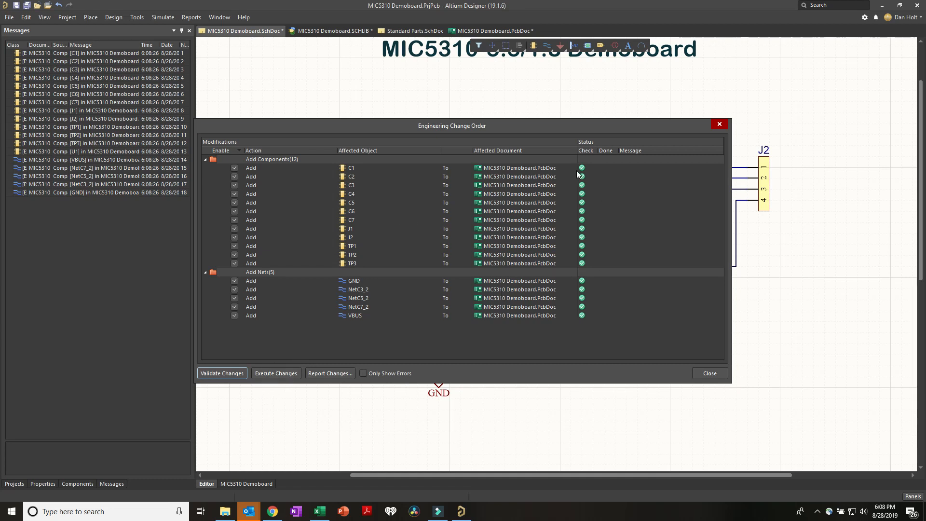
{"action": "left_click", "coordinate": [273, 376]}
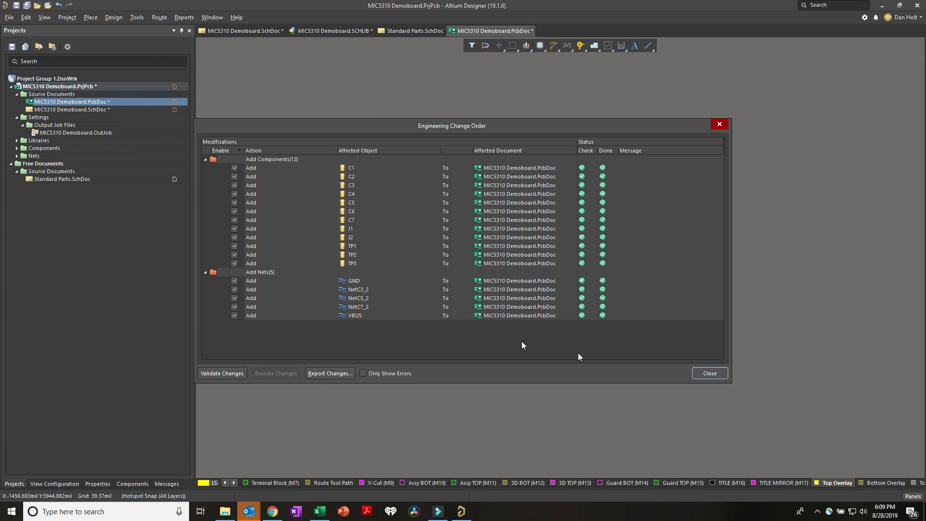
{"action": "left_click", "coordinate": [708, 373]}
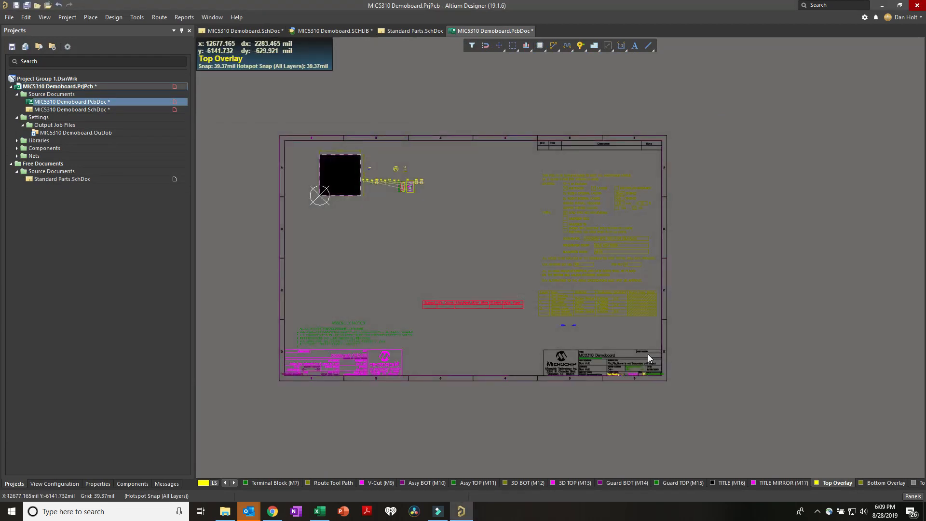
{"action": "scroll", "coordinate": [358, 185], "scroll_direction": "up", "scroll_amount": 2, "text": "ctrl"}
{"action": "scroll", "coordinate": [358, 186], "scroll_direction": "up", "scroll_amount": 3, "text": "ctrl"}
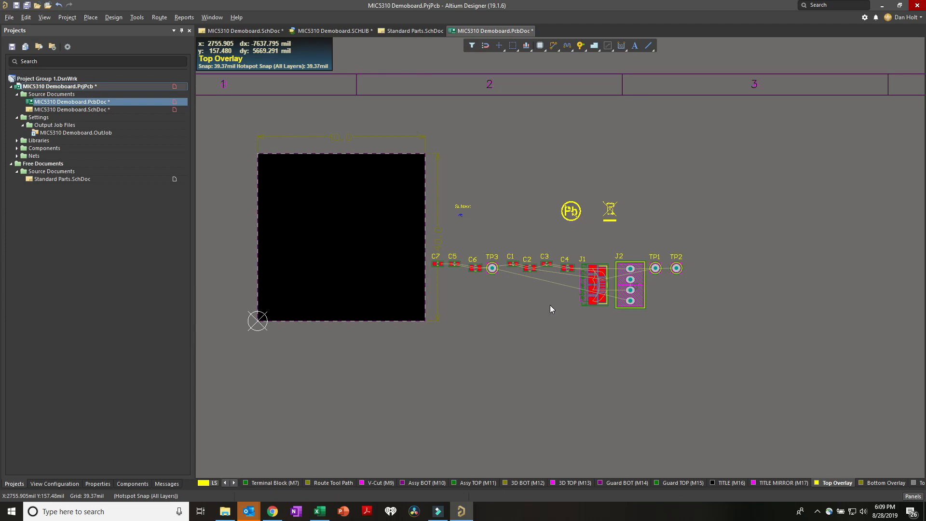
- Return to the schematic and open the properties of regulator U1 to check its footprint assignment
{"action": "left_click", "coordinate": [249, 31]}
{"action": "left_click", "coordinate": [351, 275]}
{"action": "left_click", "coordinate": [505, 219]}
{"action": "double_click", "coordinate": [506, 219]}
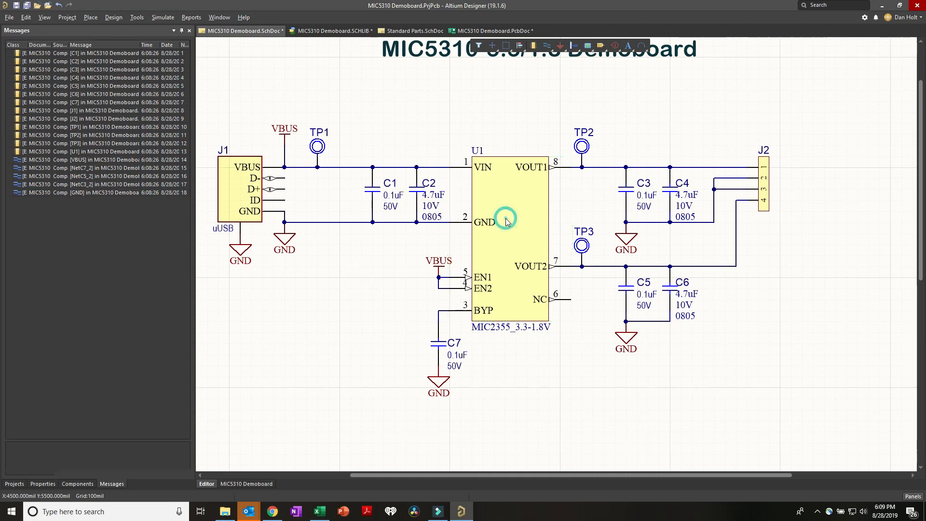
{"action": "left_click", "coordinate": [97, 198]}
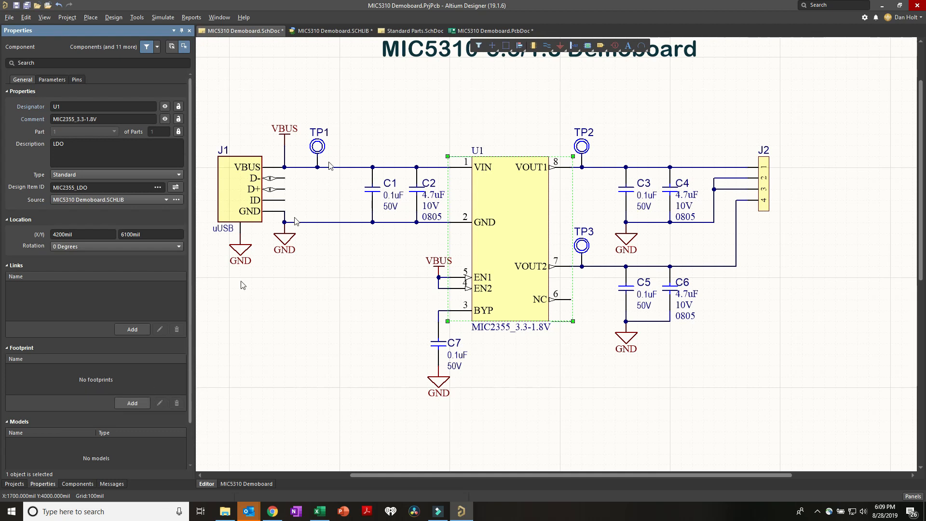
- Inspect the CON1358 USB connector in the schematic library, including its footprint and supplier information
{"action": "left_click", "coordinate": [333, 31]}
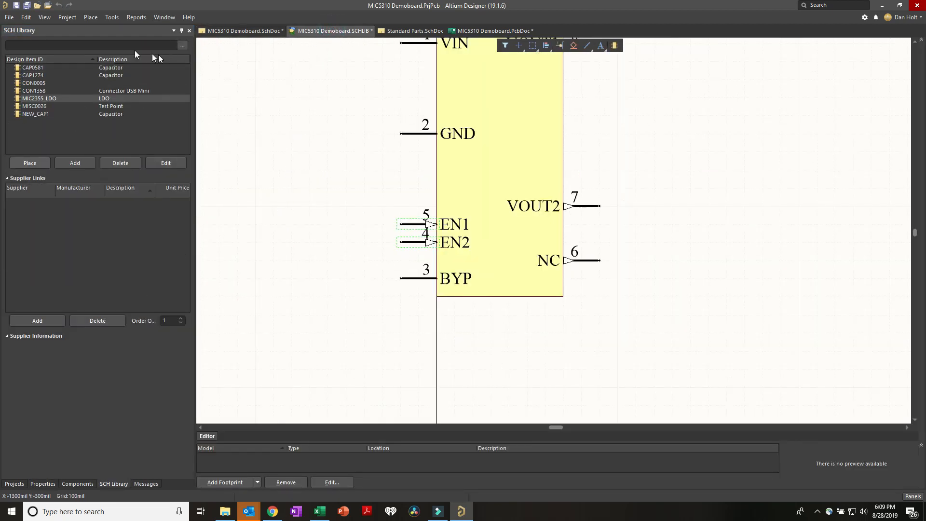
{"action": "left_click", "coordinate": [29, 90]}
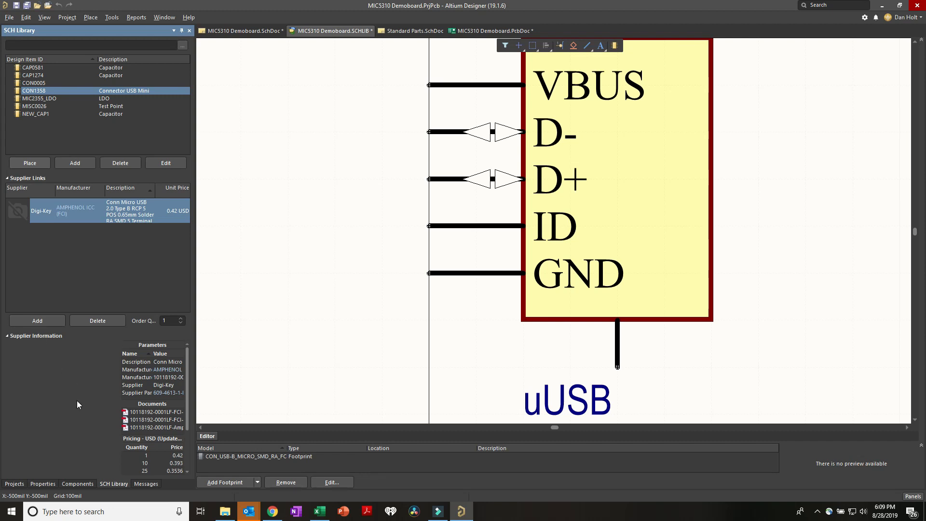
{"action": "left_click_drag", "start_coordinate": [188, 379], "coordinate": [180, 322]}
- Add the MLF-8_2x2mm footprint model to U1 on the schematic, using any PCB library
{"action": "left_click", "coordinate": [240, 30]}
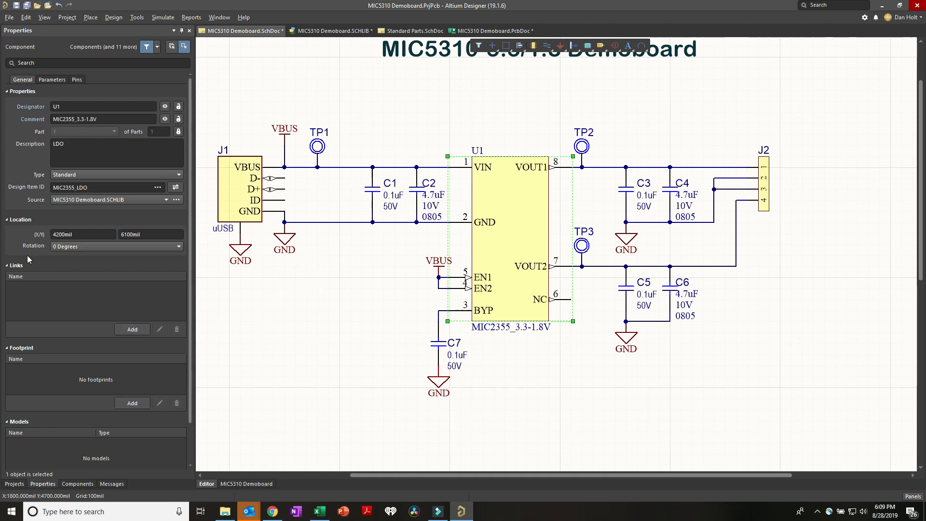
{"action": "left_click", "coordinate": [132, 403]}
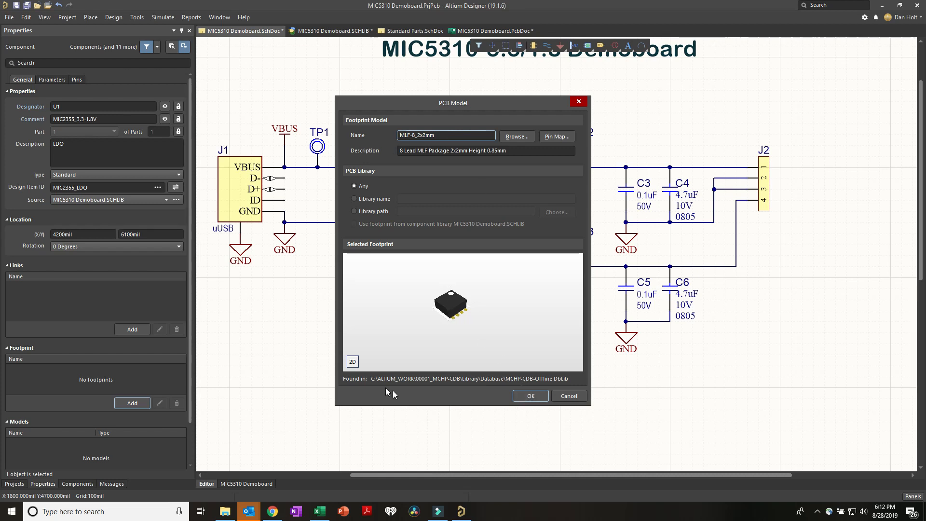
{"action": "left_click", "coordinate": [531, 396]}
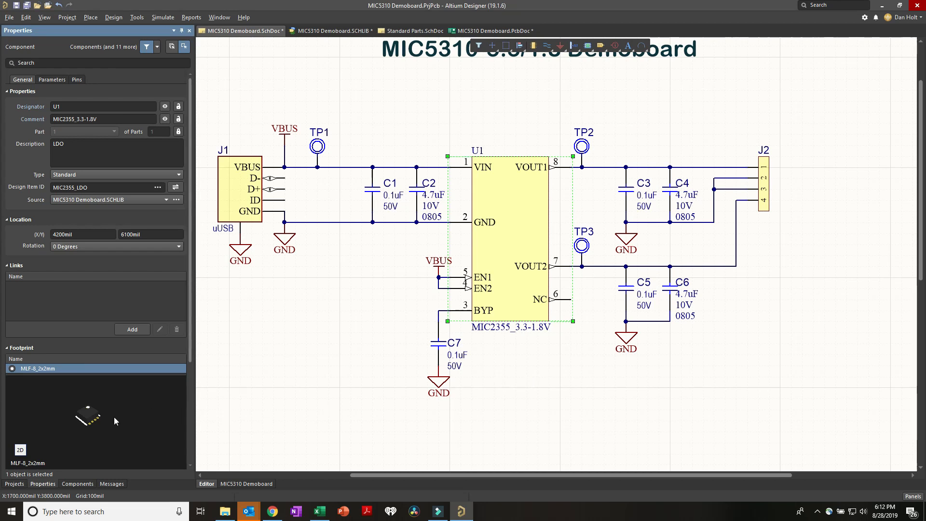
- Examine U1's footprint preview in 3D from several angles, including its underside, and clear the selection
{"action": "left_click_drag", "start_coordinate": [105, 417], "coordinate": [97, 331]}
{"action": "left_click_drag", "start_coordinate": [85, 418], "coordinate": [59, 466]}
{"action": "left_click_drag", "start_coordinate": [109, 395], "coordinate": [108, 434]}
{"action": "scroll", "coordinate": [106, 420], "scroll_direction": "down", "scroll_amount": 1}
{"action": "scroll", "coordinate": [112, 388], "scroll_direction": "up", "scroll_amount": 3, "text": "ctrl"}
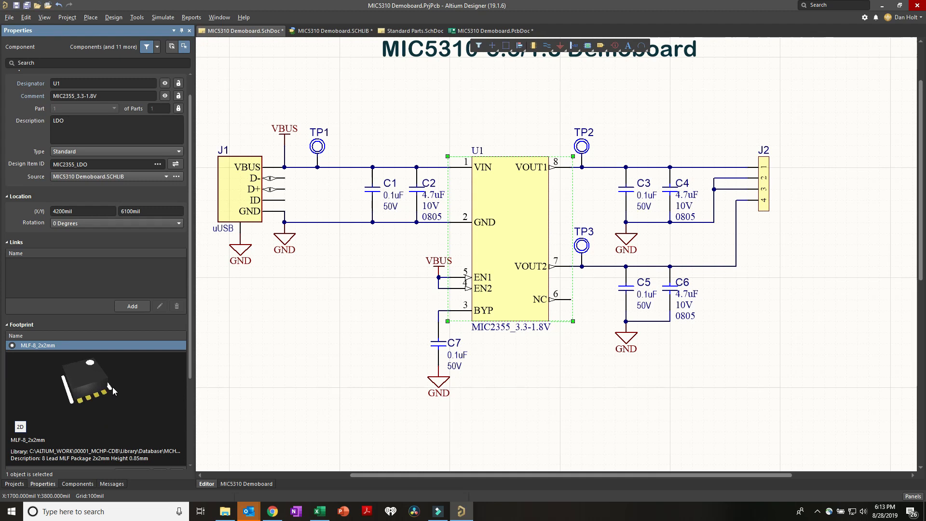
{"action": "left_click_drag", "start_coordinate": [111, 388], "coordinate": [106, 420]}
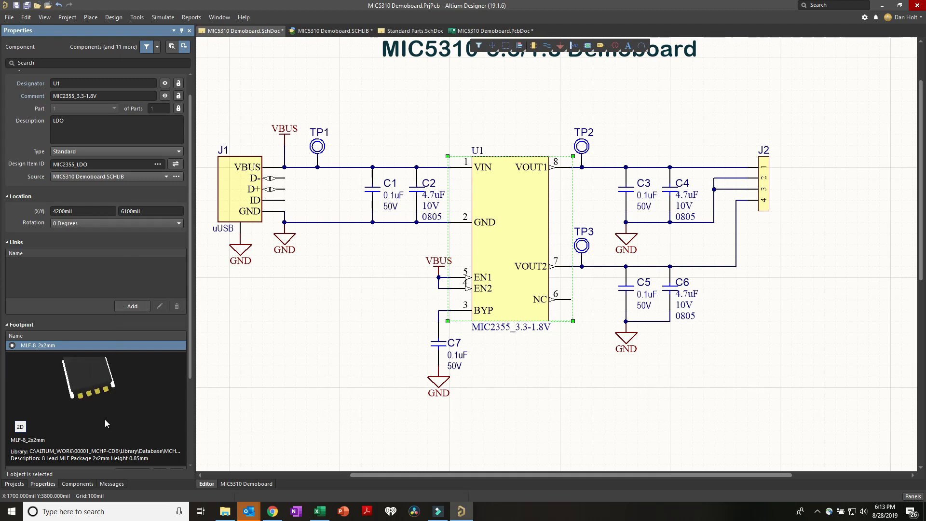
{"action": "left_click", "coordinate": [347, 275]}
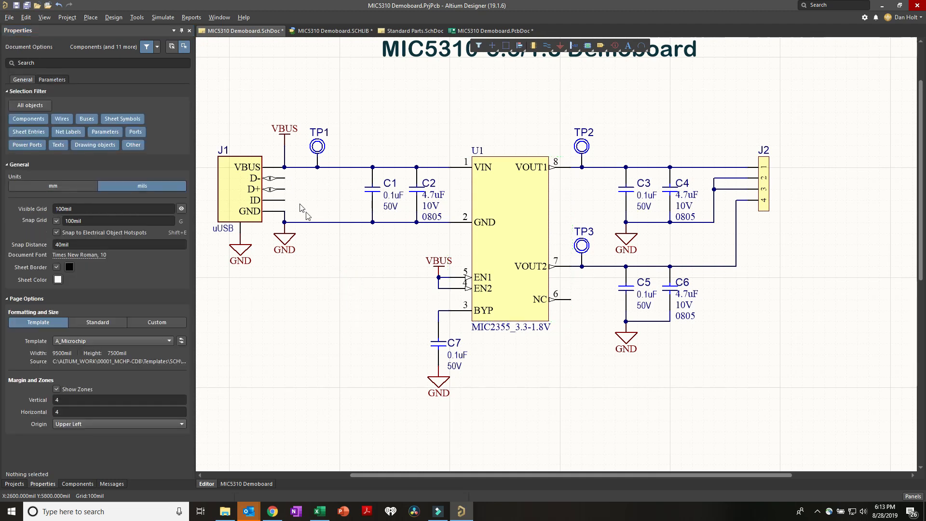
- Compile the PCB project, then update the PCB document with U1 and its pin-to-net assignments by executing the change order
{"action": "left_click", "coordinate": [68, 17]}
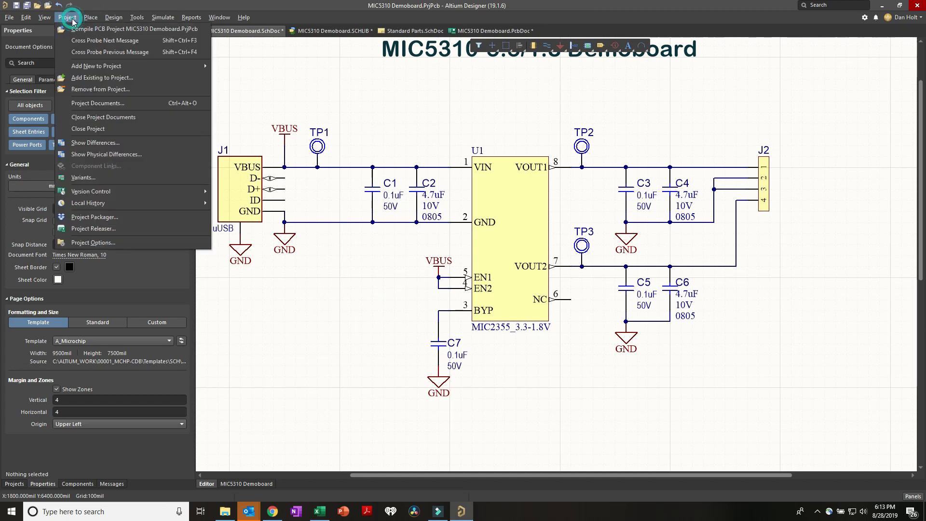
{"action": "left_click", "coordinate": [78, 30]}
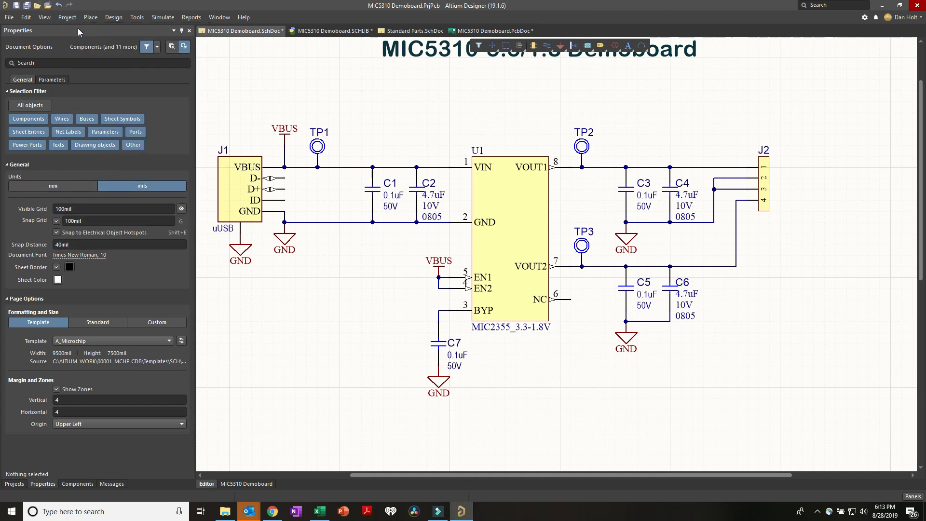
{"action": "left_click", "coordinate": [114, 17]}
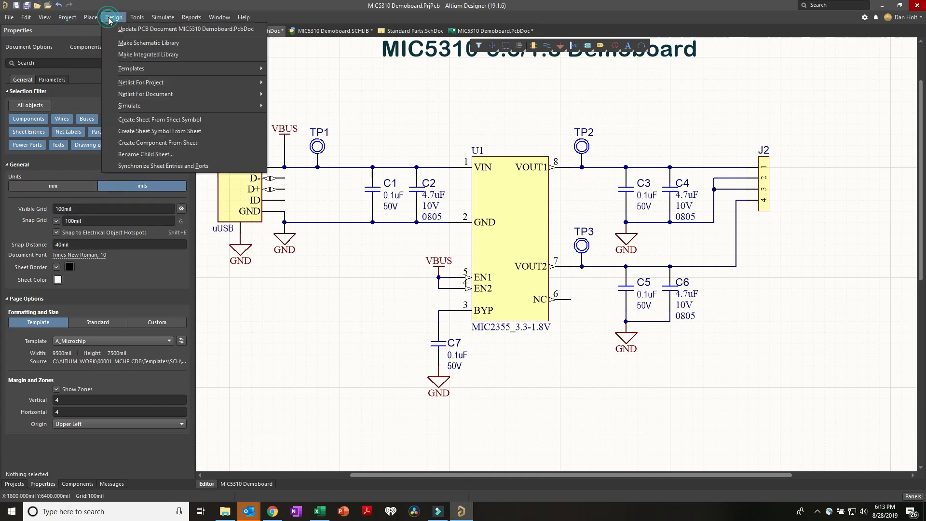
{"action": "left_click", "coordinate": [129, 30]}
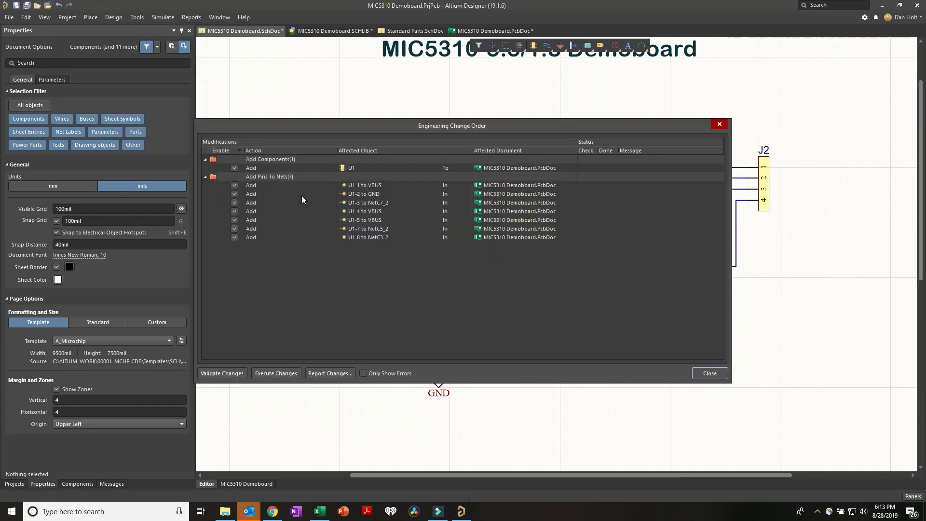
{"action": "left_click", "coordinate": [343, 169]}
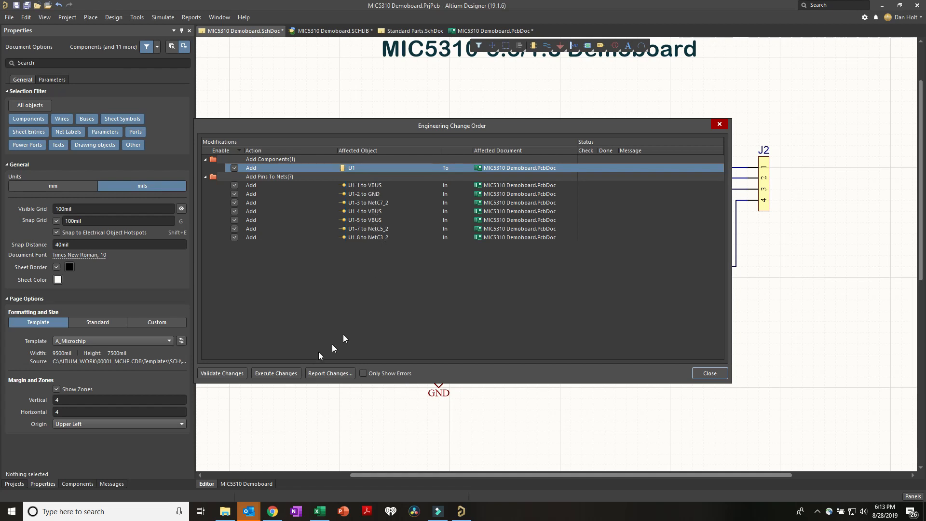
{"action": "left_click", "coordinate": [271, 375]}
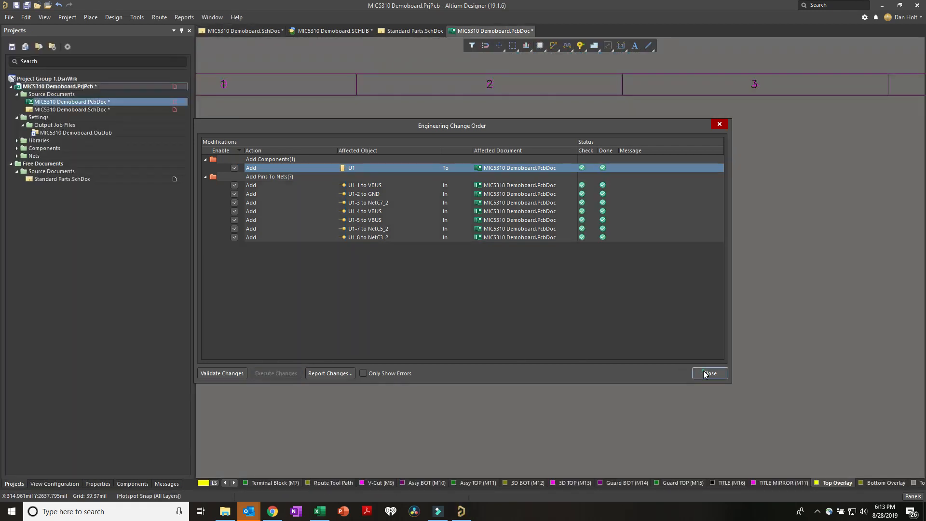
{"action": "left_click", "coordinate": [709, 373]}
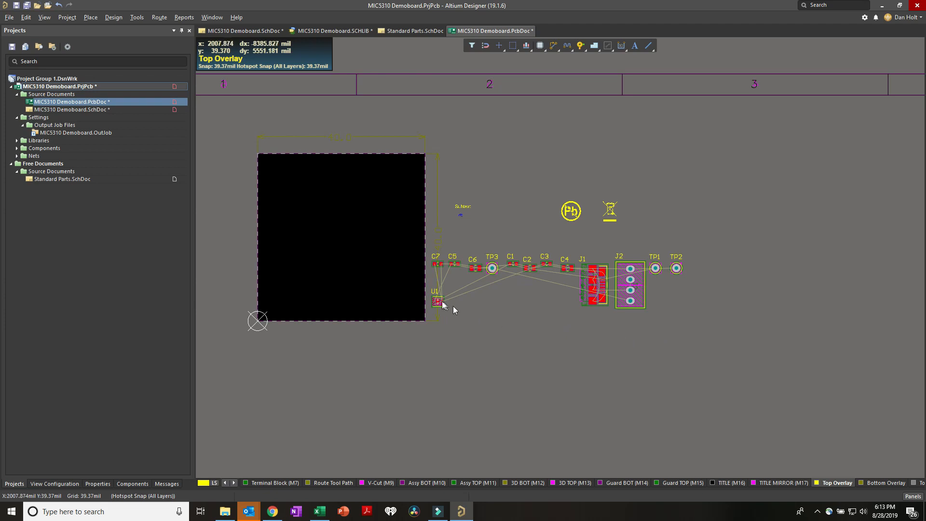
- Move U1 on the PCB to just below capacitor C5, outside the board outline
{"action": "scroll", "coordinate": [444, 301], "scroll_direction": "up", "scroll_amount": 4, "text": "ctrl"}
{"action": "left_click_drag", "start_coordinate": [443, 300], "coordinate": [507, 280]}
{"action": "scroll", "coordinate": [525, 301], "scroll_direction": "down", "scroll_amount": 4, "text": "ctrl"}
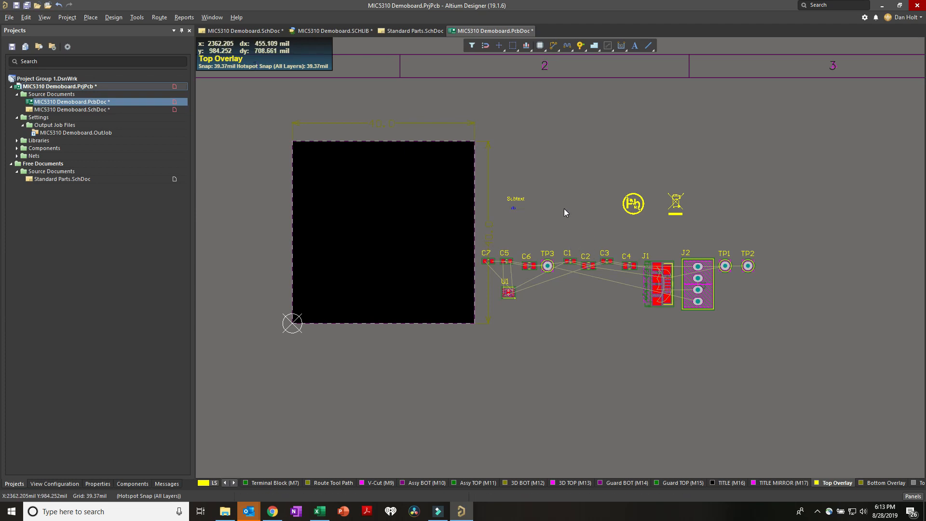
{"action": "scroll", "coordinate": [603, 302], "scroll_direction": "up", "scroll_amount": 1, "text": "ctrl"}
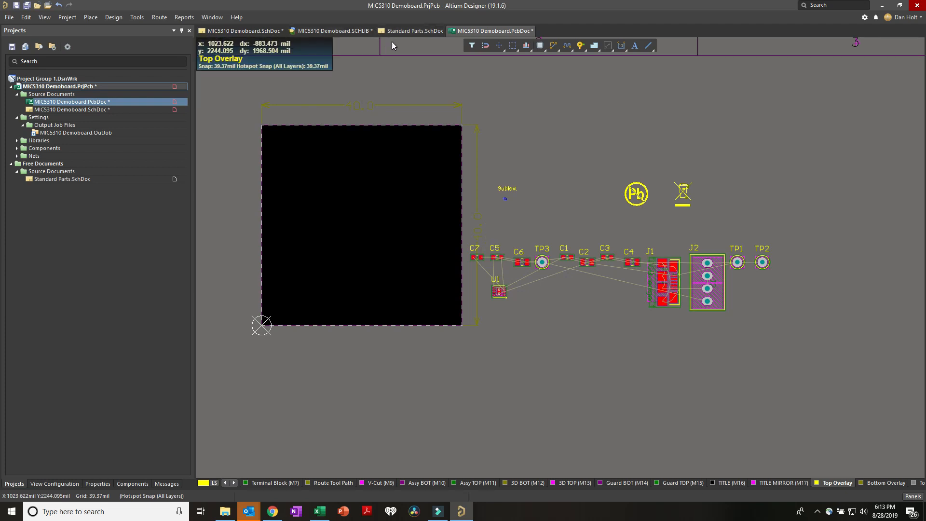
- Detach the schematic document into its own window, placed side by side with the PCB document
{"action": "left_click", "coordinate": [250, 31]}
{"action": "left_click_drag", "start_coordinate": [250, 32], "coordinate": [764, 228]}
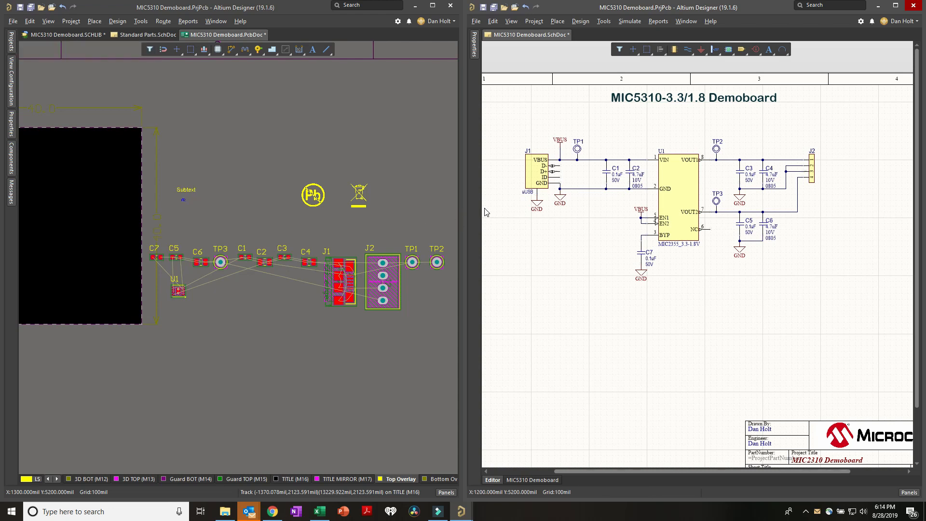
- Try to cross-select J1, TP1, C1 and C2 from the schematic in the PCB, and clear the selection
{"action": "left_click_drag", "start_coordinate": [503, 113], "coordinate": [637, 217]}
{"action": "left_click", "coordinate": [637, 218]}
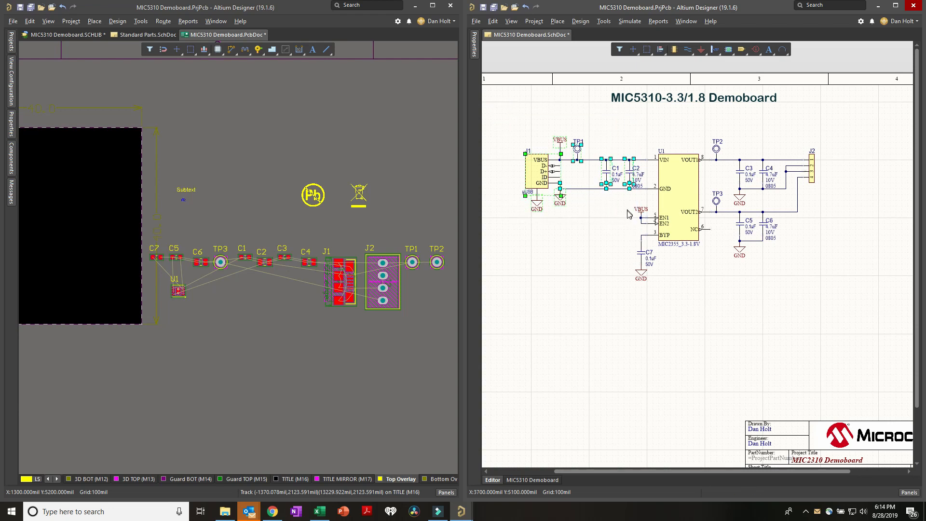
{"action": "left_click_drag", "start_coordinate": [509, 117], "coordinate": [637, 212]}
{"action": "left_click", "coordinate": [637, 212]}
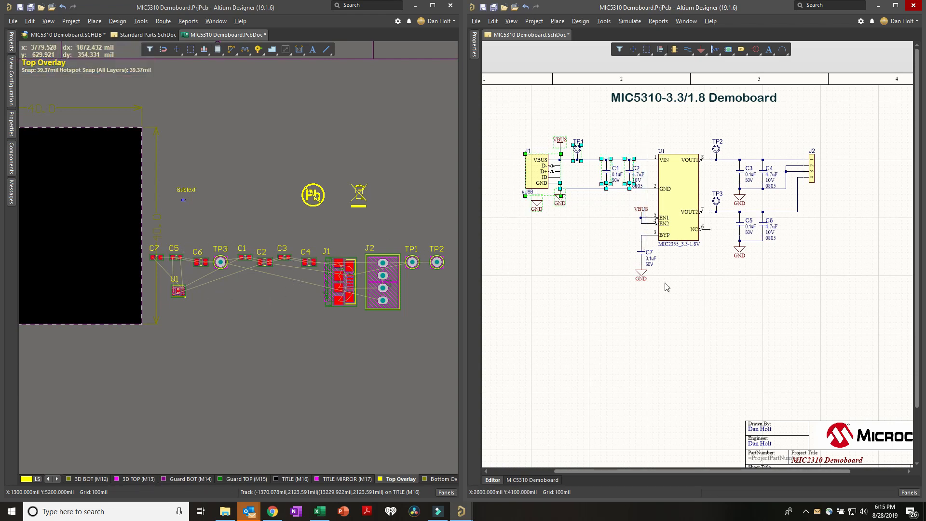
{"action": "left_click", "coordinate": [577, 234]}
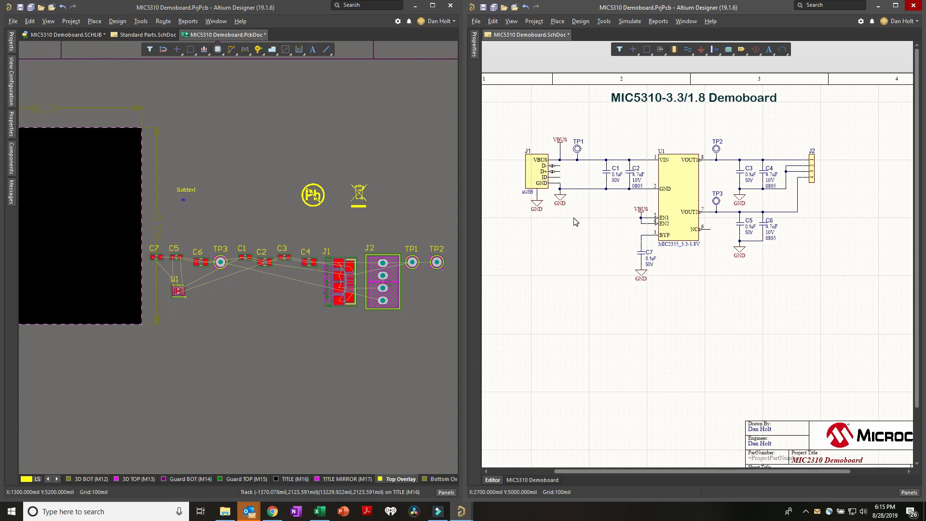
- Enable Cross Selection for the Cross Select Mode in the System Navigation preferences and accept the settings
{"action": "left_click", "coordinate": [476, 21]}
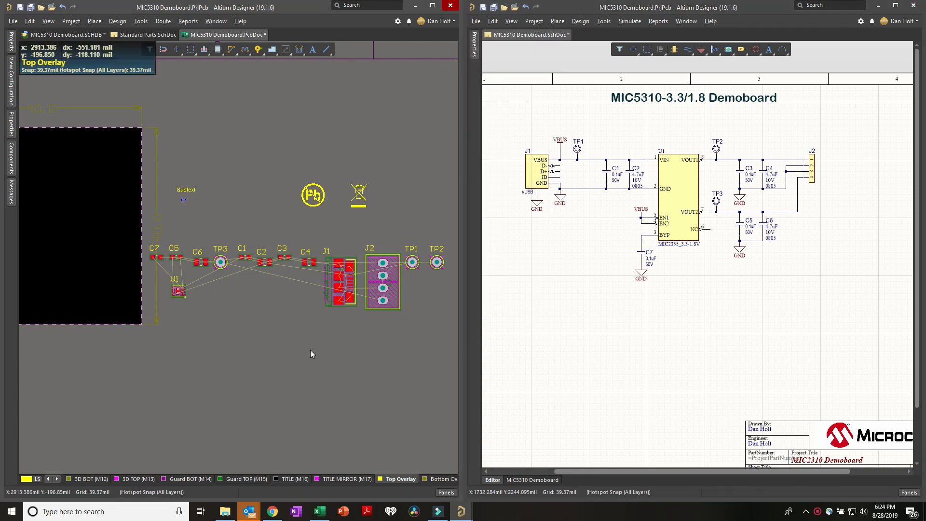
{"action": "left_click", "coordinate": [141, 22]}
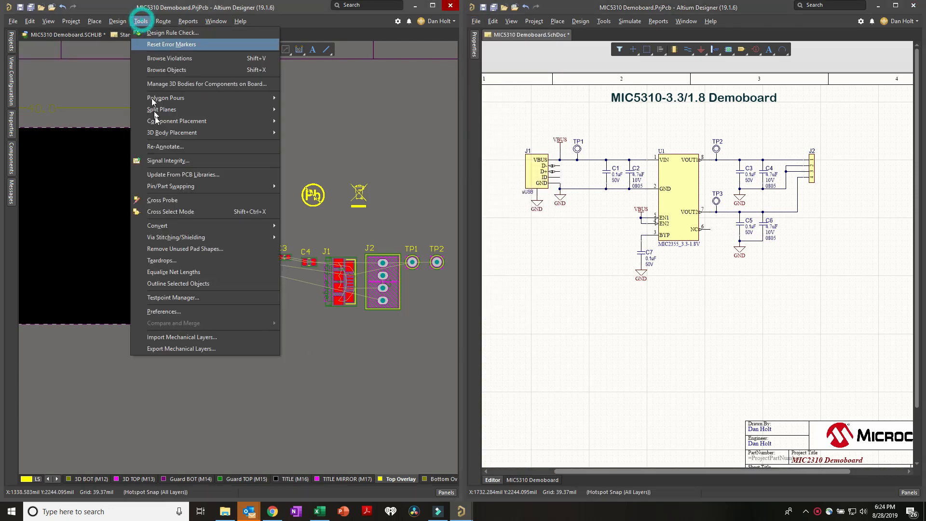
{"action": "left_click", "coordinate": [179, 311]}
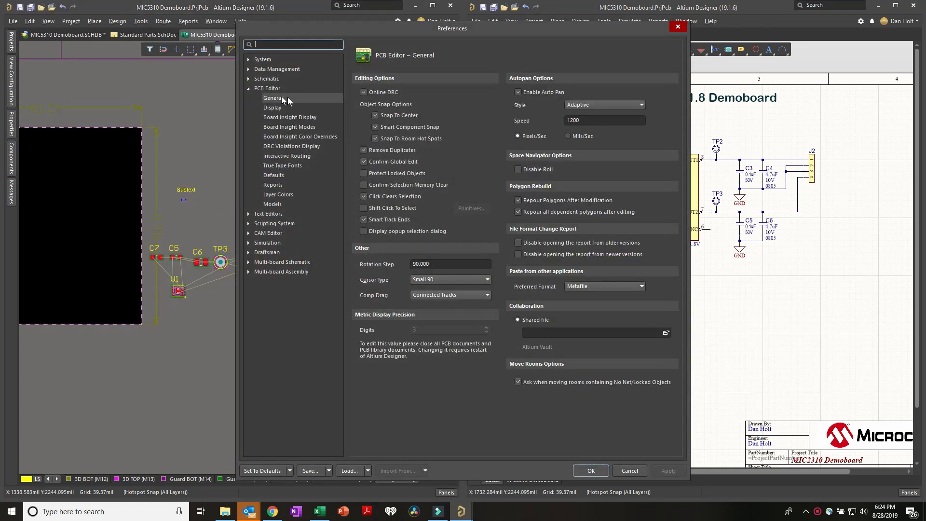
{"action": "left_click", "coordinate": [248, 60]}
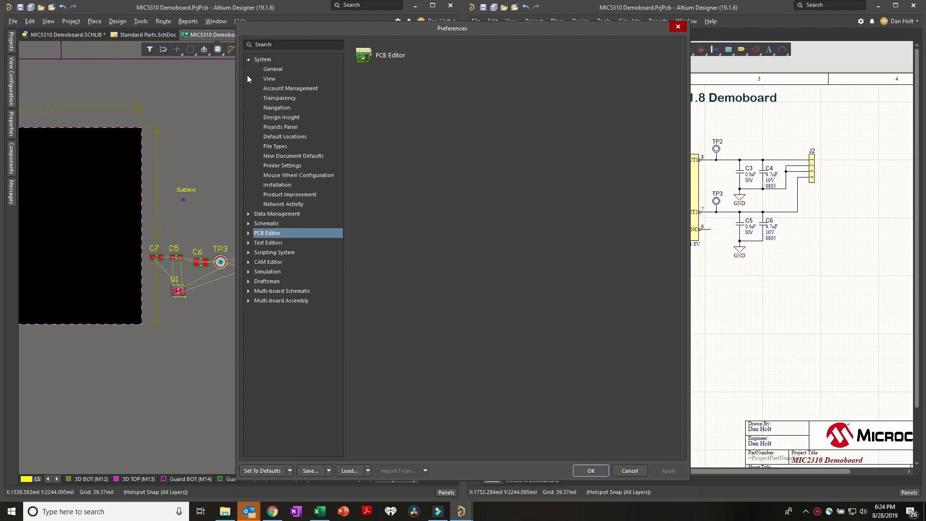
{"action": "left_click", "coordinate": [277, 108]}
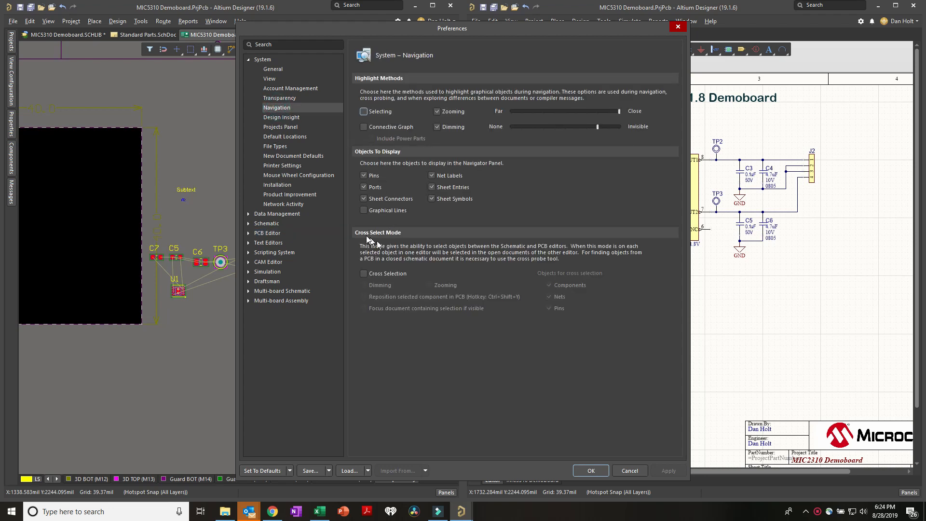
{"action": "left_click", "coordinate": [364, 273]}
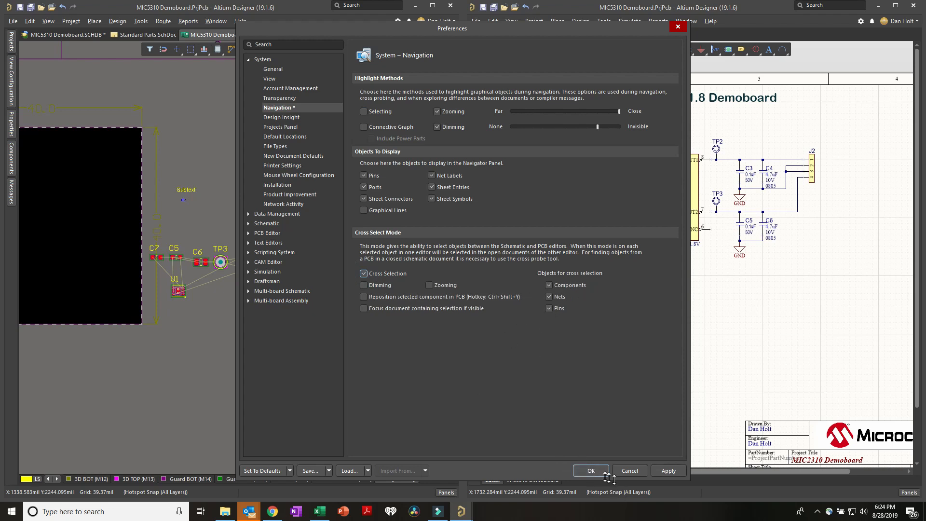
{"action": "left_click", "coordinate": [591, 471]}
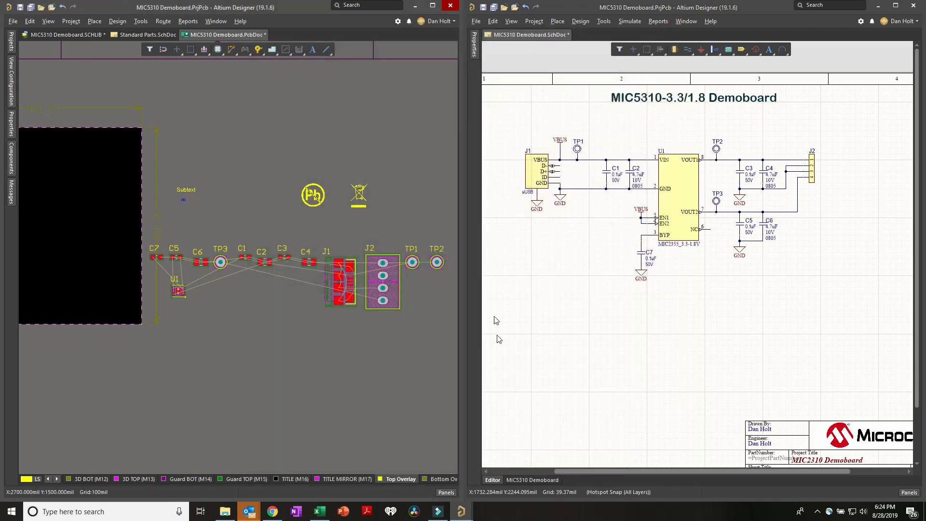
- Cross-select connector J1 from the schematic in the PCB, and clear the selection
{"action": "left_click", "coordinate": [564, 258]}
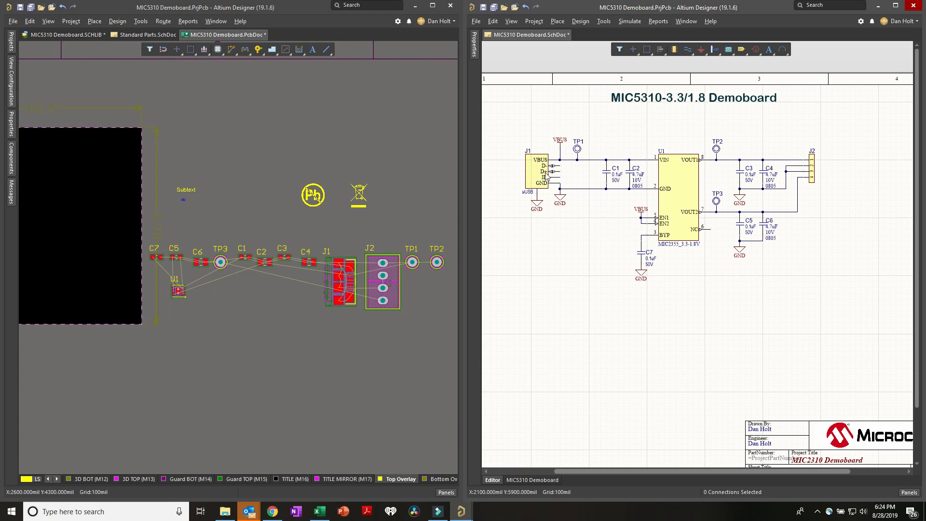
{"action": "left_click", "coordinate": [547, 176]}
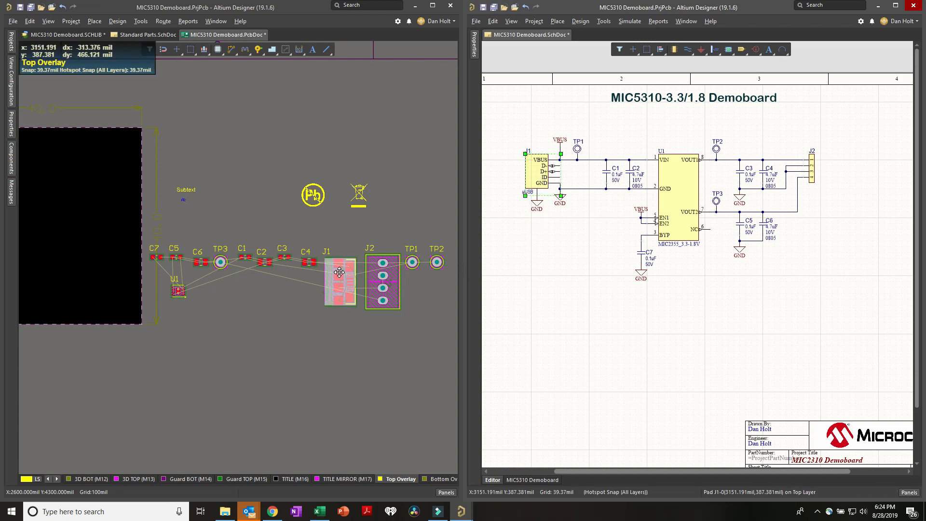
{"action": "left_click", "coordinate": [535, 226]}
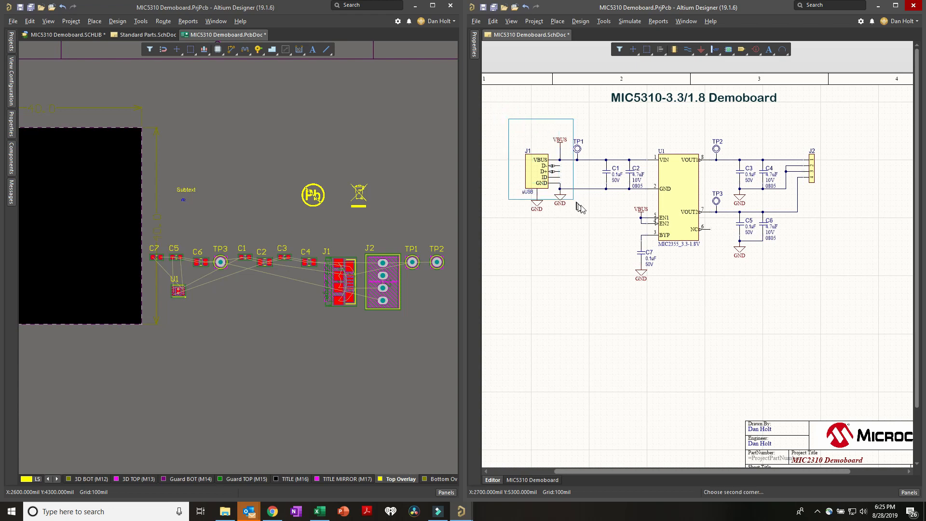
- Cross-select J1, TP1, C1 and C2 from the schematic and move them as a group below the other components on the PCB
{"action": "left_click", "coordinate": [653, 214]}
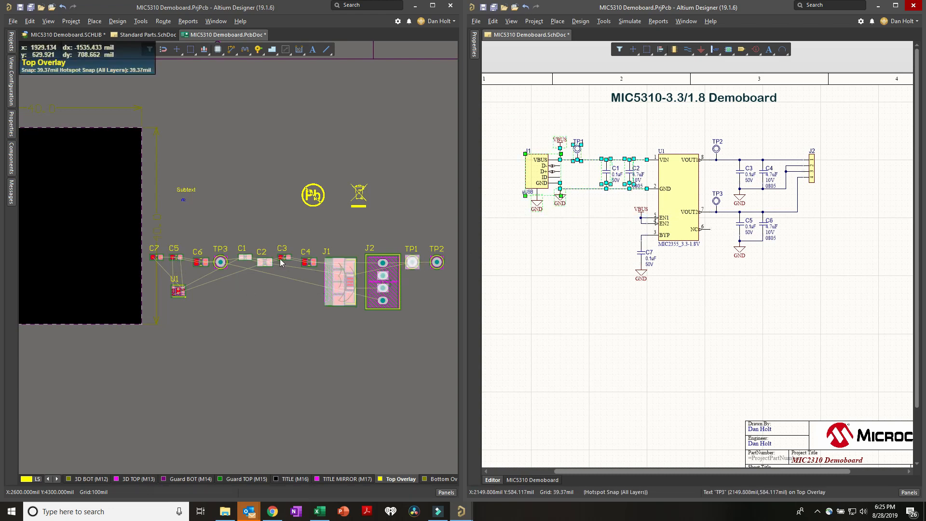
{"action": "left_click_drag", "start_coordinate": [344, 276], "coordinate": [301, 381]}
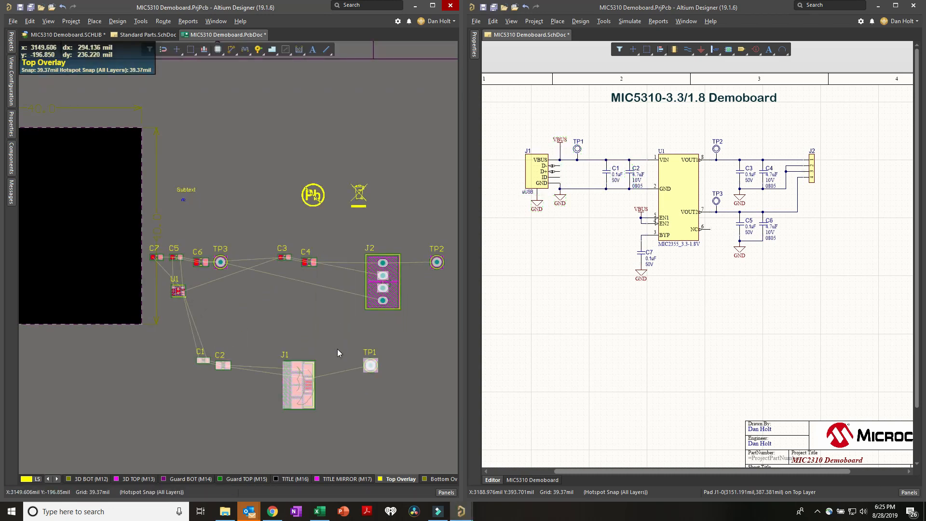
{"action": "left_click", "coordinate": [317, 325]}
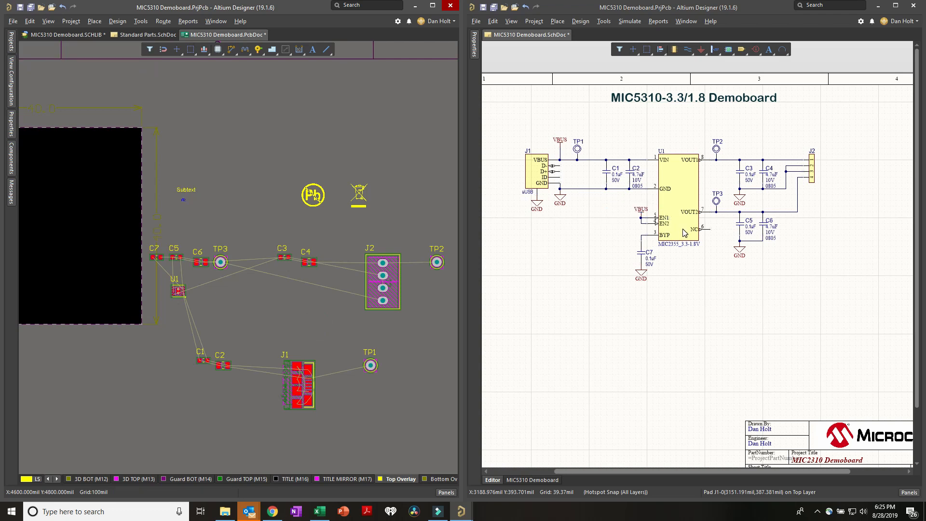
- Cross-select TP2, TP3, C3 and C4 from the schematic and move them as a group above the remaining PCB components
{"action": "left_click_drag", "start_coordinate": [705, 127], "coordinate": [810, 193]}
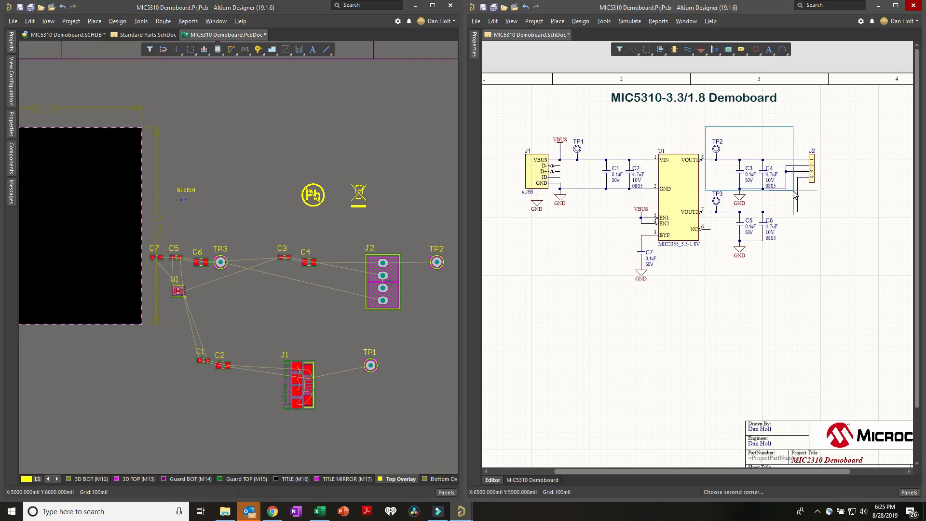
{"action": "left_click_drag", "start_coordinate": [794, 198], "coordinate": [795, 198]}
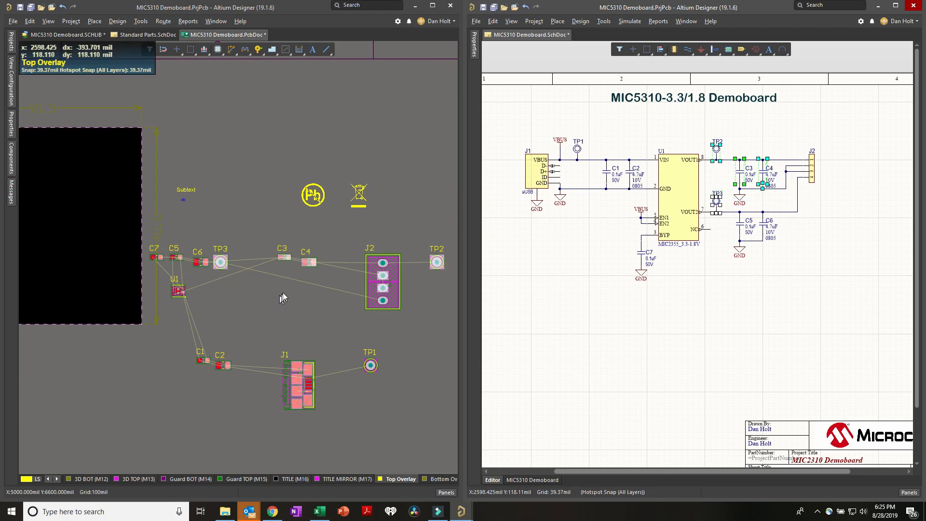
{"action": "left_click_drag", "start_coordinate": [308, 262], "coordinate": [283, 135]}
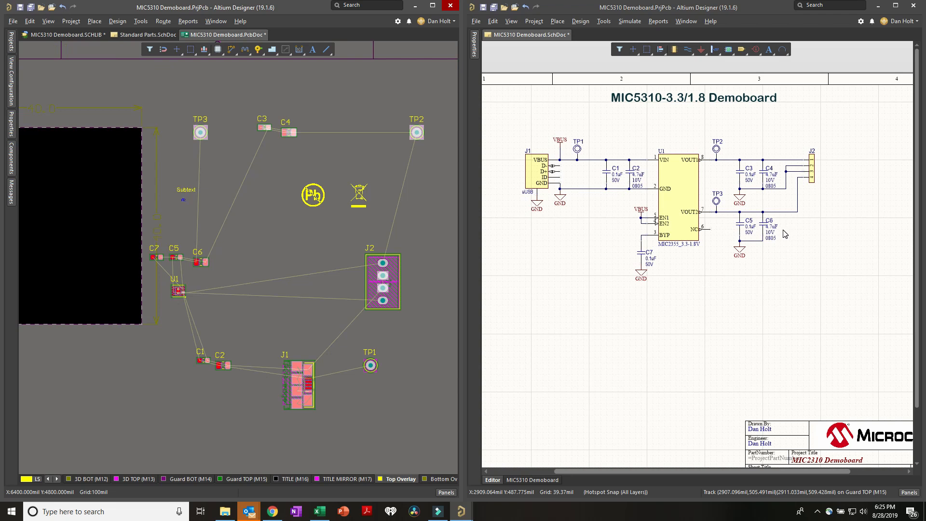
- Cross-select the whole circuit, then only U1, the capacitors, TP2 and TP3, and shift that group slightly away from the board outline
{"action": "left_click_drag", "start_coordinate": [510, 108], "coordinate": [854, 308]}
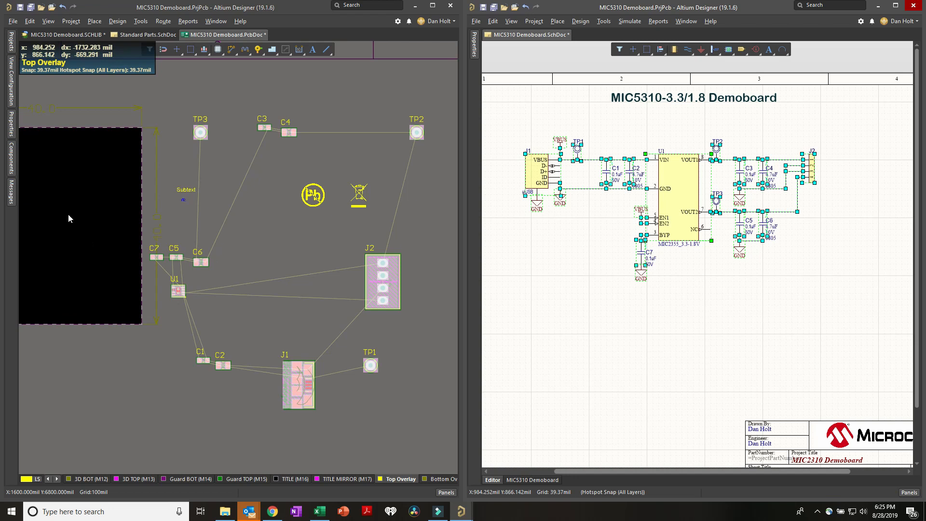
{"action": "left_click", "coordinate": [564, 267]}
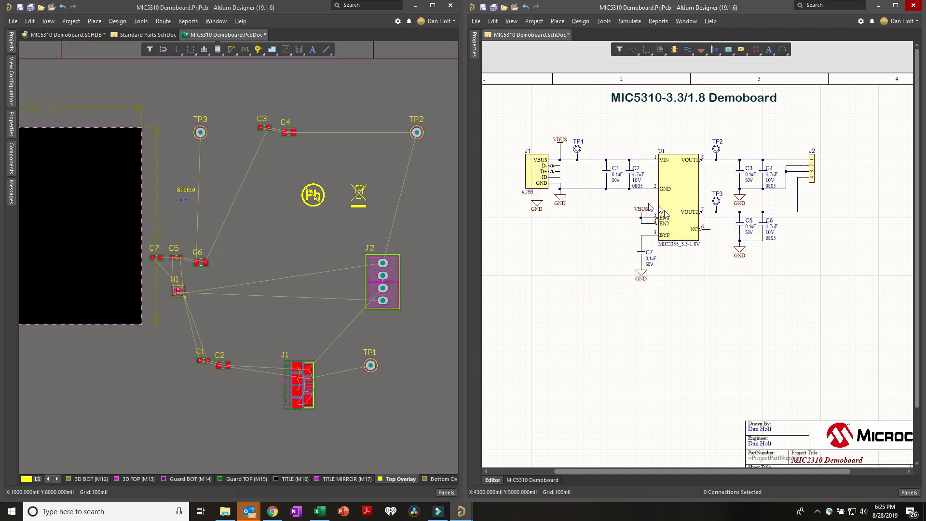
{"action": "left_click", "coordinate": [594, 133]}
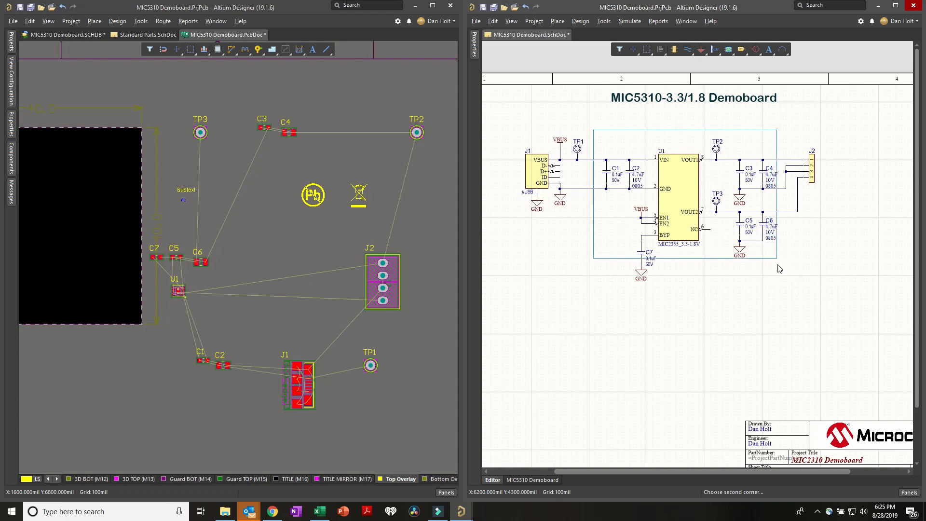
{"action": "left_click", "coordinate": [782, 294]}
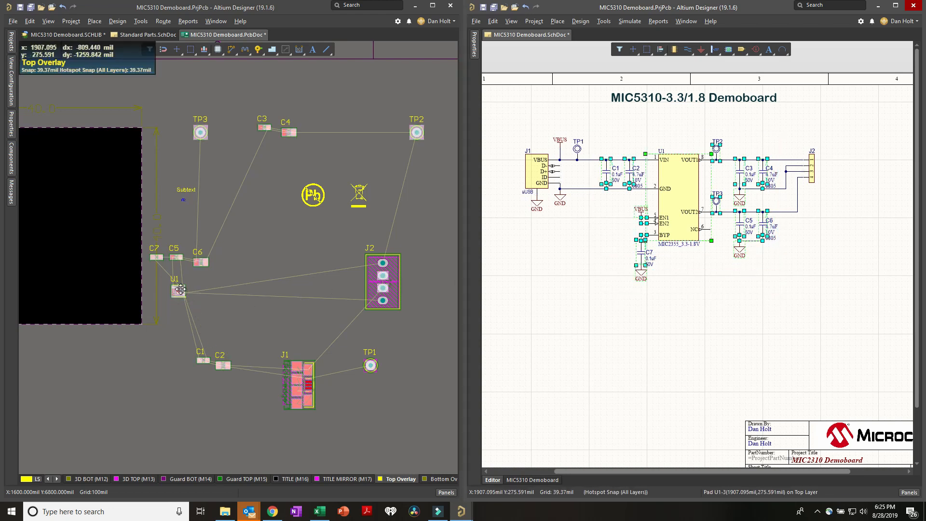
{"action": "mouse_move", "coordinate": [181, 289]}
{"action": "left_mouse_down"}
{"action": "mouse_move", "coordinate": [204, 282]}
{"action": "mouse_move", "coordinate": [195, 292]}
{"action": "left_mouse_up"}
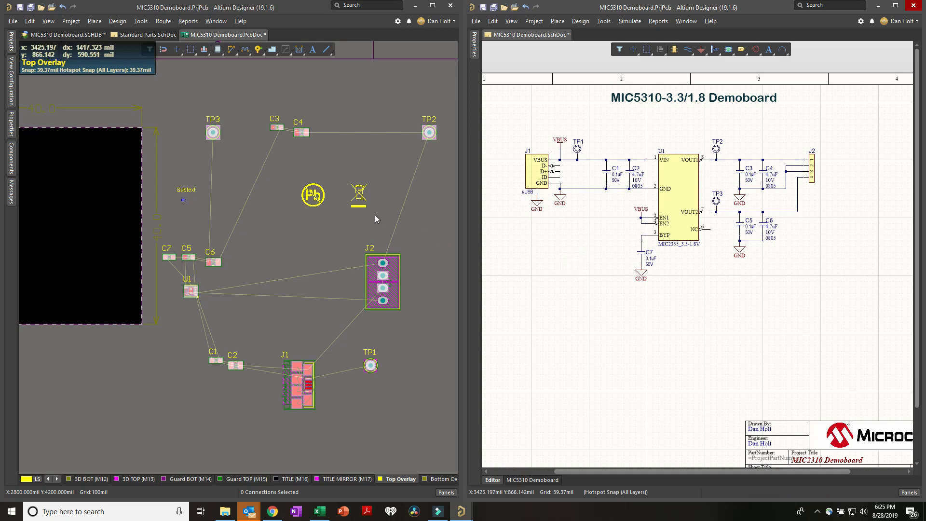
- Place connector J2 inside the board near its right edge and connector J1 on the board's left edge
{"action": "right_click_drag", "start_coordinate": [294, 283], "coordinate": [350, 272]}
{"action": "left_click_drag", "start_coordinate": [439, 265], "coordinate": [374, 259]}
{"action": "left_click_drag", "start_coordinate": [452, 265], "coordinate": [167, 203]}
{"action": "left_click_drag", "start_coordinate": [354, 376], "coordinate": [259, 208]}
{"action": "key", "text": "space"}
{"action": "key", "text": "space"}
{"action": "key", "text": "space"}
{"action": "key", "text": "space"}
{"action": "right_click_drag", "start_coordinate": [319, 230], "coordinate": [123, 222]}
{"action": "right_click_drag", "start_coordinate": [389, 269], "coordinate": [339, 281]}
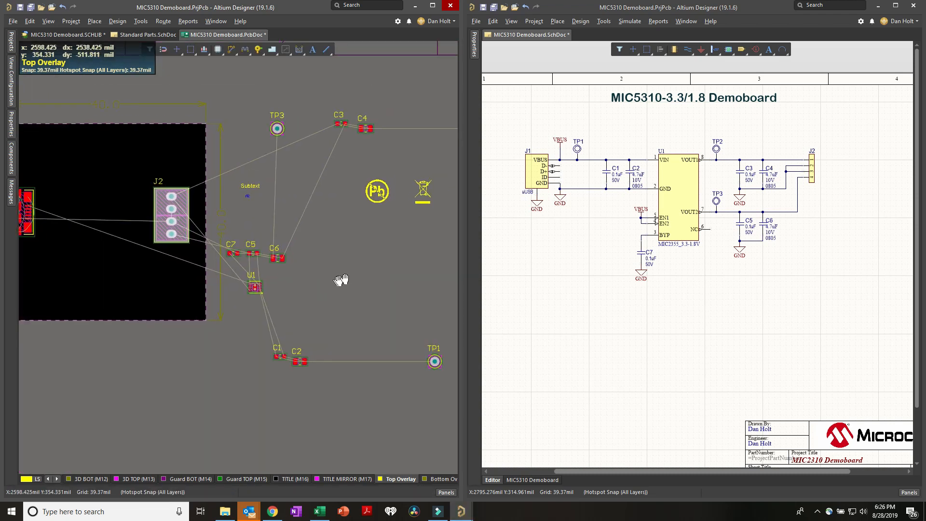
- Cross-select U1, C1, C2 and C7 from the schematic and move them as a group onto the board near J1
{"action": "left_click_drag", "start_coordinate": [596, 133], "coordinate": [710, 291]}
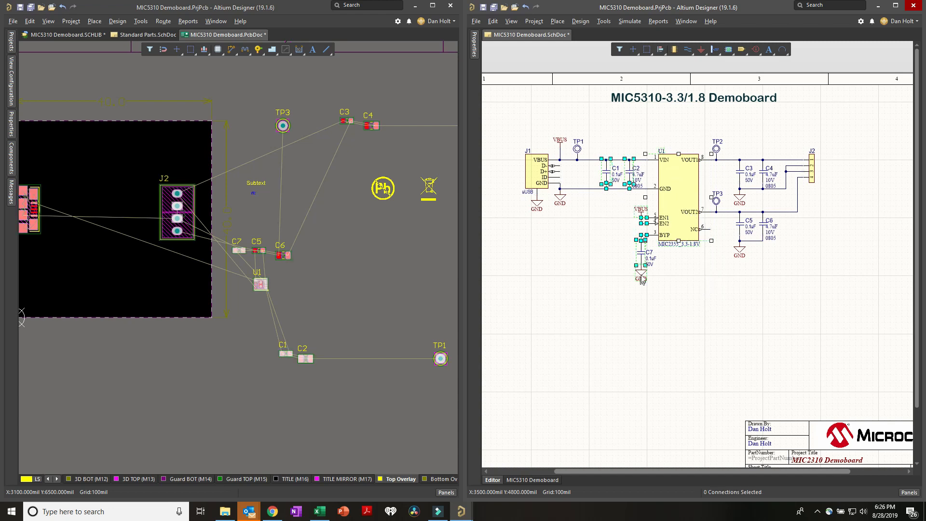
{"action": "left_click_drag", "start_coordinate": [263, 285], "coordinate": [68, 215]}
{"action": "right_click_drag", "start_coordinate": [64, 233], "coordinate": [196, 250]}
{"action": "left_click", "coordinate": [226, 252]}
- Rearrange U1, C1, C2 and C7 between J1 and J2, with C1 and C2 below U1
{"action": "left_click_drag", "start_coordinate": [256, 311], "coordinate": [223, 289]}
{"action": "left_click", "coordinate": [186, 282]}
{"action": "left_click_drag", "start_coordinate": [202, 267], "coordinate": [248, 311]}
{"action": "left_click_drag", "start_coordinate": [200, 274], "coordinate": [209, 235]}
{"action": "left_click", "coordinate": [242, 292], "text": "shift"}
{"action": "left_click_drag", "start_coordinate": [175, 186], "coordinate": [207, 222]}
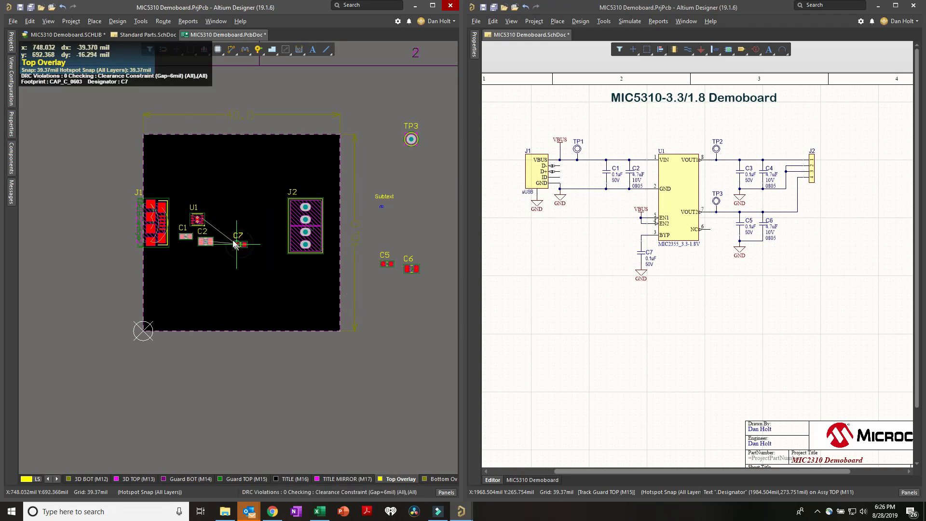
- Move U1 closer to J1 so that it clears C7
{"action": "right_click_drag", "start_coordinate": [242, 234], "coordinate": [283, 236]}
{"action": "scroll", "coordinate": [240, 236], "scroll_direction": "up", "scroll_amount": 4, "text": "ctrl"}
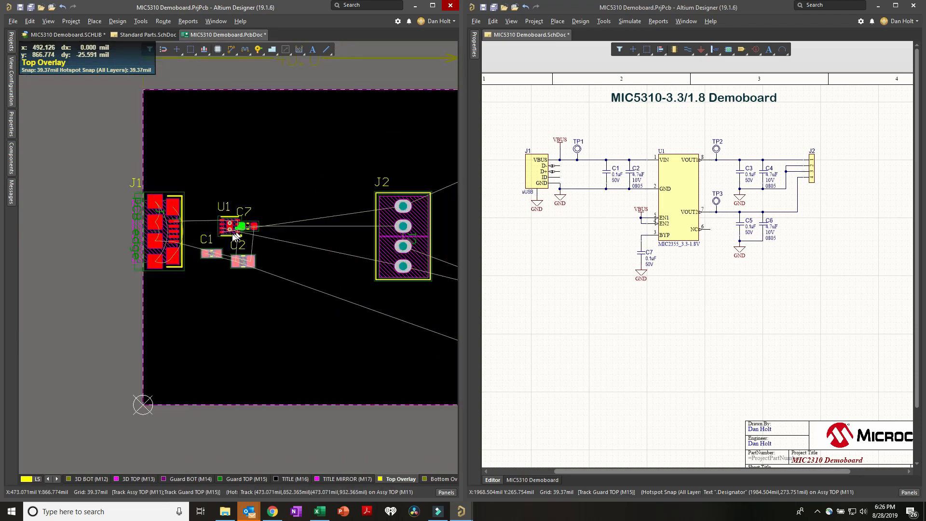
{"action": "scroll", "coordinate": [232, 238], "scroll_direction": "up", "scroll_amount": 1, "text": "ctrl"}
{"action": "right_click_drag", "start_coordinate": [228, 264], "coordinate": [306, 281]}
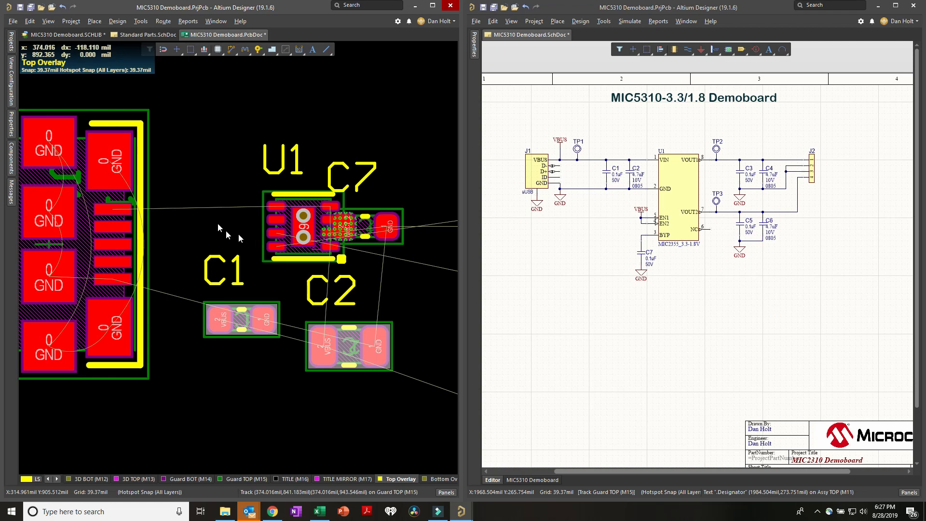
{"action": "left_click_drag", "start_coordinate": [288, 223], "coordinate": [248, 219]}
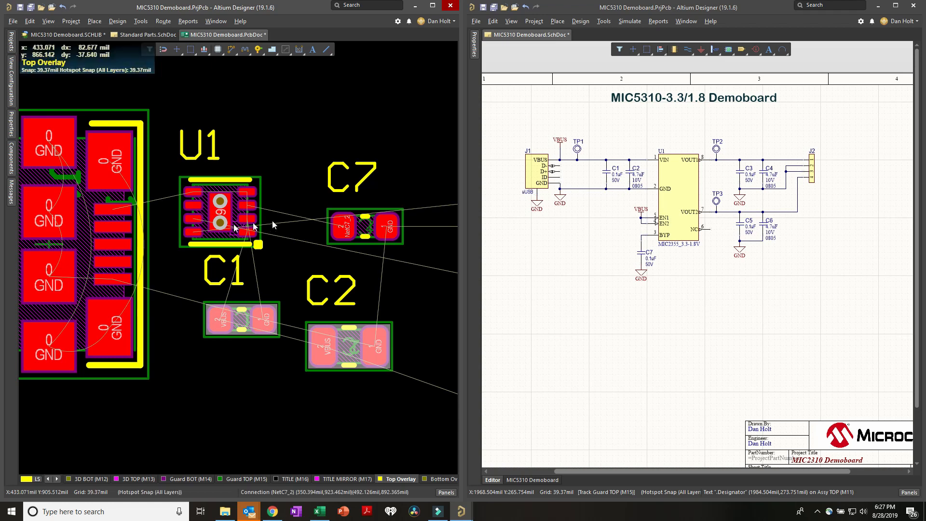
- Check U1's pad nets and rotate U1 by 180 degrees so that its pin 1 side faces J1
{"action": "scroll", "coordinate": [191, 213], "scroll_direction": "up", "scroll_amount": 5, "text": "ctrl"}
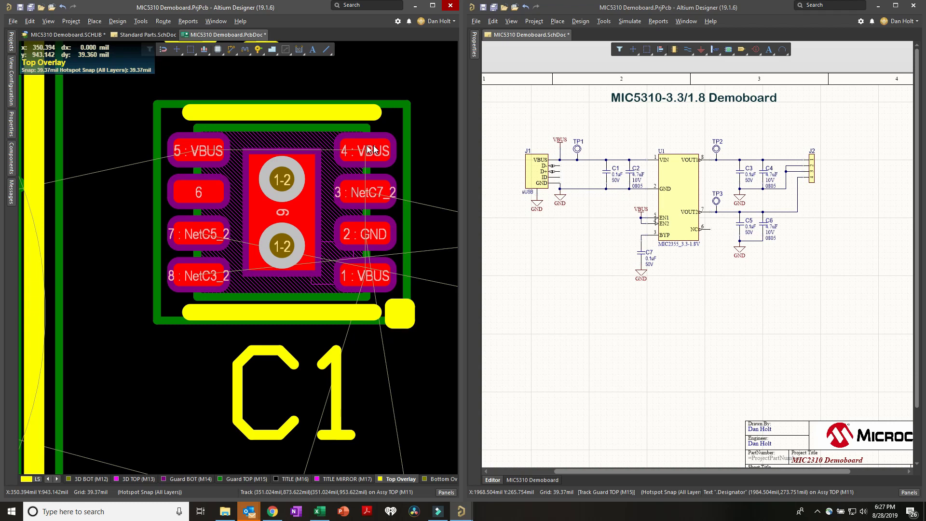
{"action": "scroll", "coordinate": [344, 151], "scroll_direction": "down", "scroll_amount": 3, "text": "ctrl"}
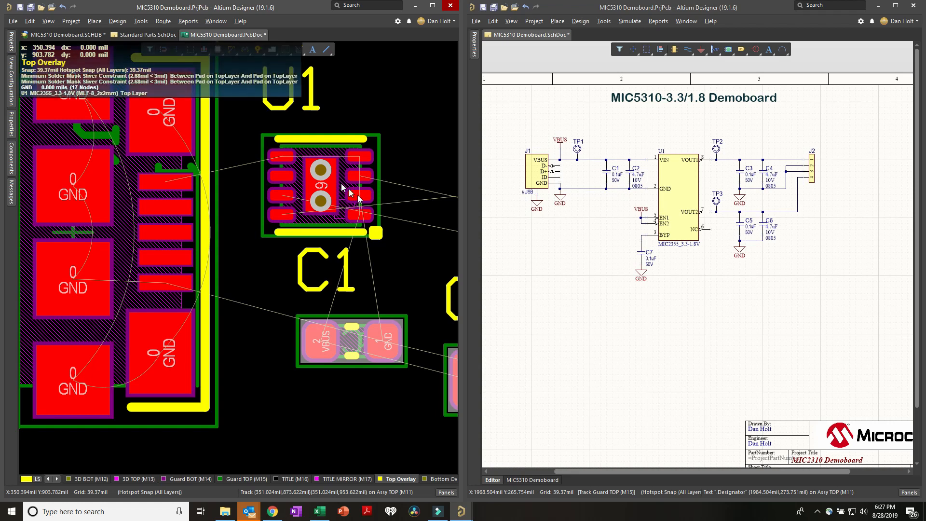
{"action": "scroll", "coordinate": [360, 198], "scroll_direction": "up", "scroll_amount": 2, "text": "ctrl"}
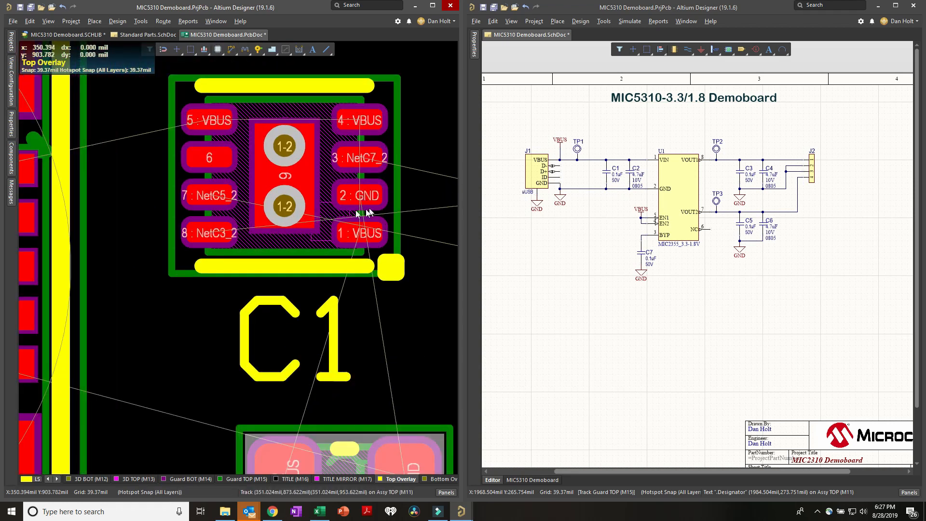
{"action": "right_click_drag", "start_coordinate": [316, 208], "coordinate": [364, 193]}
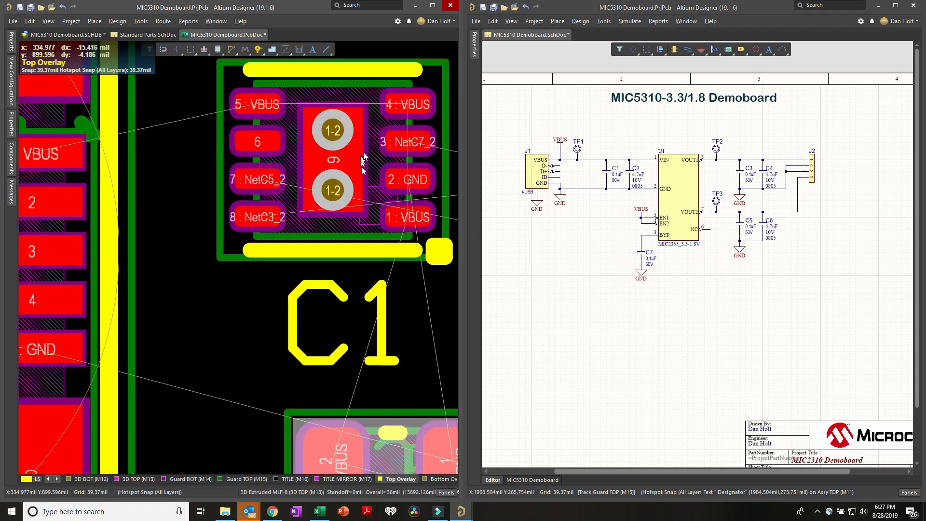
{"action": "left_click_drag", "start_coordinate": [362, 164], "coordinate": [290, 232]}
{"action": "key", "text": "space"}
{"action": "key", "text": "space"}
{"action": "scroll", "coordinate": [236, 221], "scroll_direction": "down", "scroll_amount": 4, "text": "ctrl"}
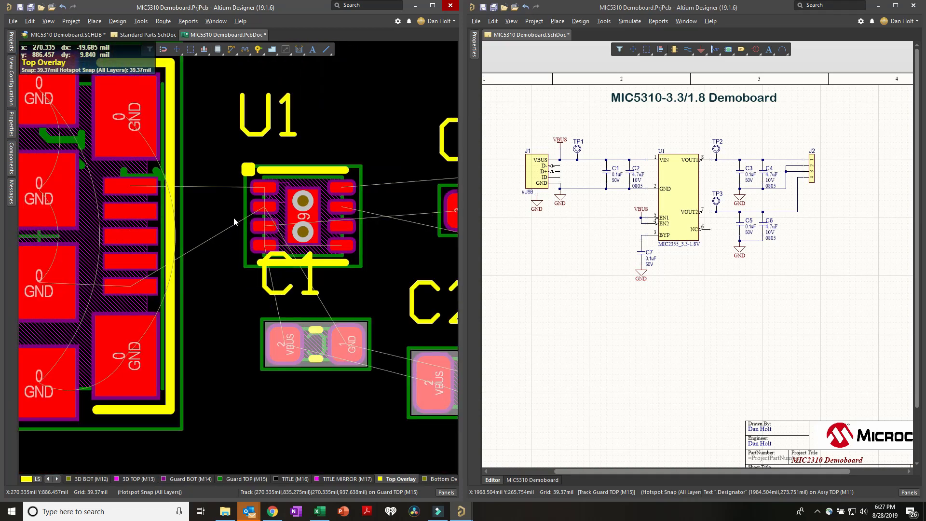
{"action": "scroll", "coordinate": [234, 221], "scroll_direction": "down", "scroll_amount": 2, "text": "ctrl"}
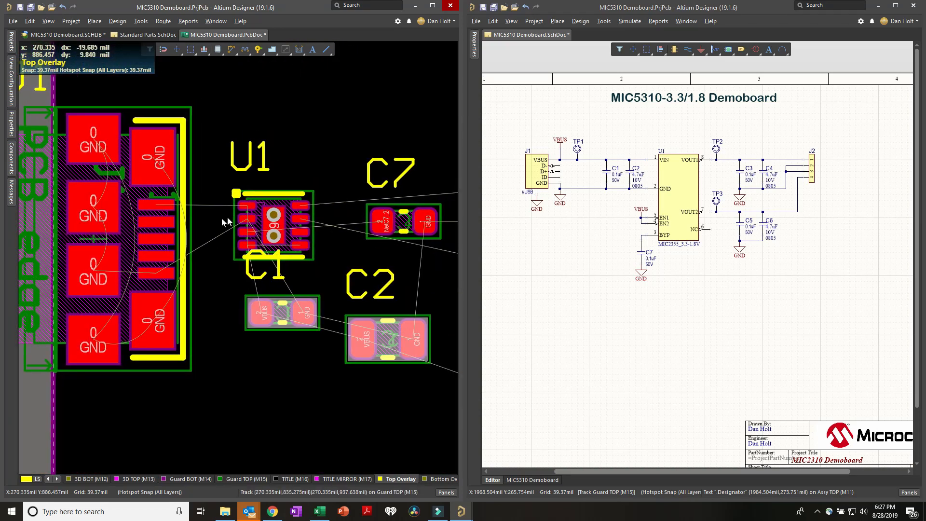
- Set the snap grid to 50 mil and move U1 slightly up on the board
{"action": "key", "text": "g"}
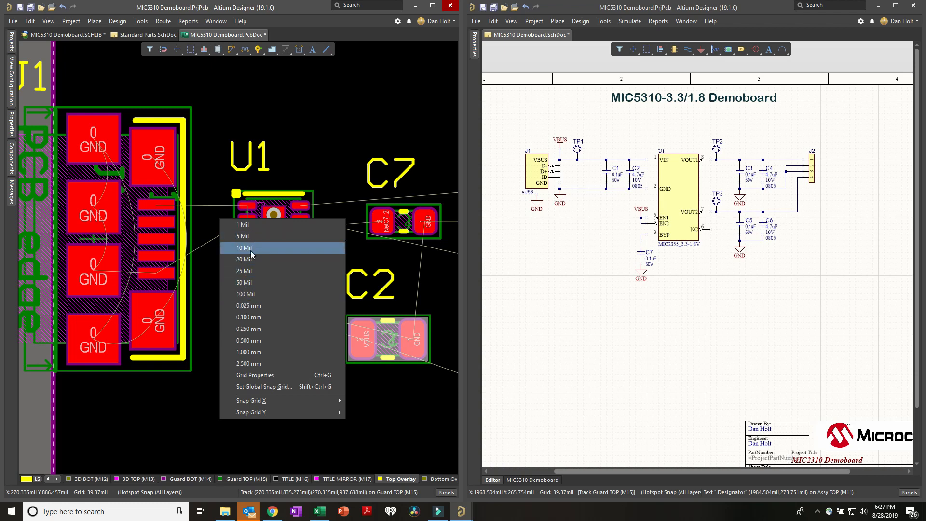
{"action": "left_click", "coordinate": [254, 282]}
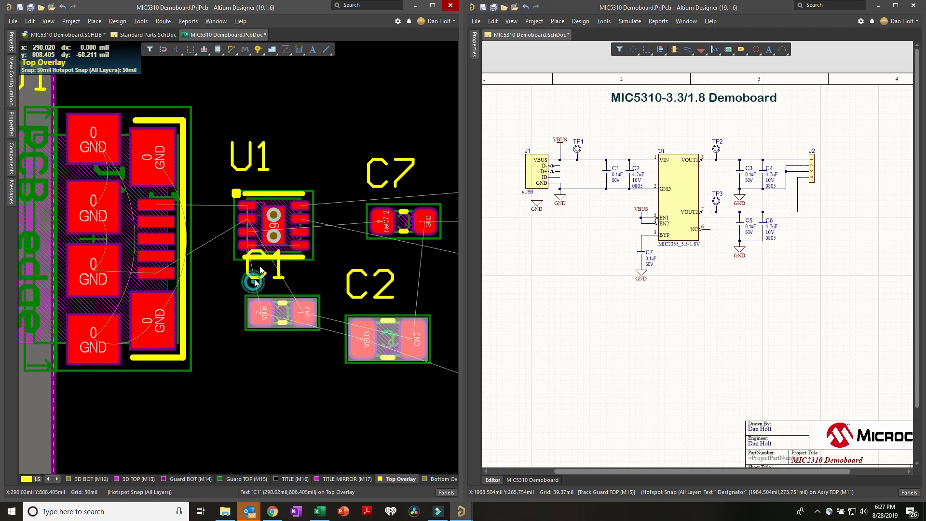
{"action": "left_click_drag", "start_coordinate": [295, 208], "coordinate": [307, 198]}
{"action": "mouse_move", "coordinate": [309, 179]}
{"action": "left_mouse_down"}
{"action": "mouse_move", "coordinate": [302, 142]}
{"action": "mouse_move", "coordinate": [297, 189]}
{"action": "mouse_move", "coordinate": [301, 179]}
{"action": "left_mouse_up"}
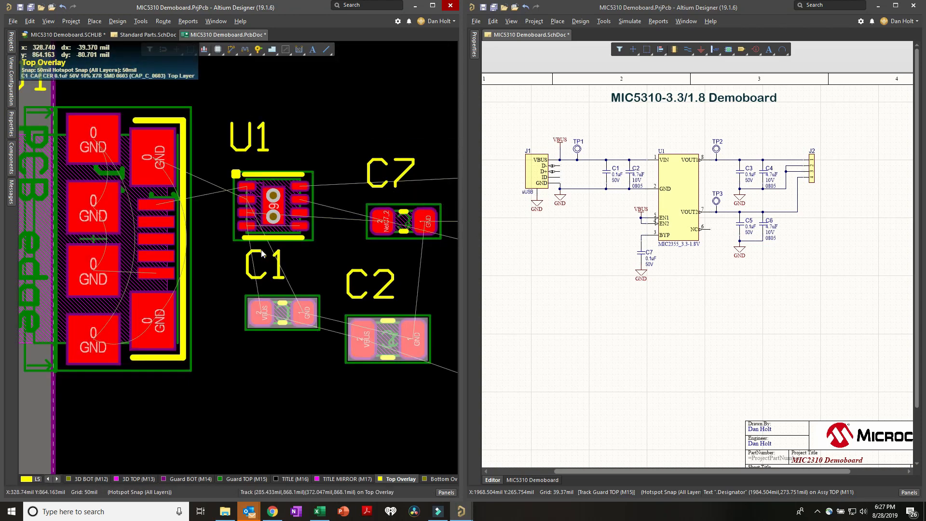
- Set the snap grid to 5 mil and move U1 slightly down and away from J1 to leave room between them
{"action": "key", "text": "g"}
{"action": "left_click", "coordinate": [279, 267]}
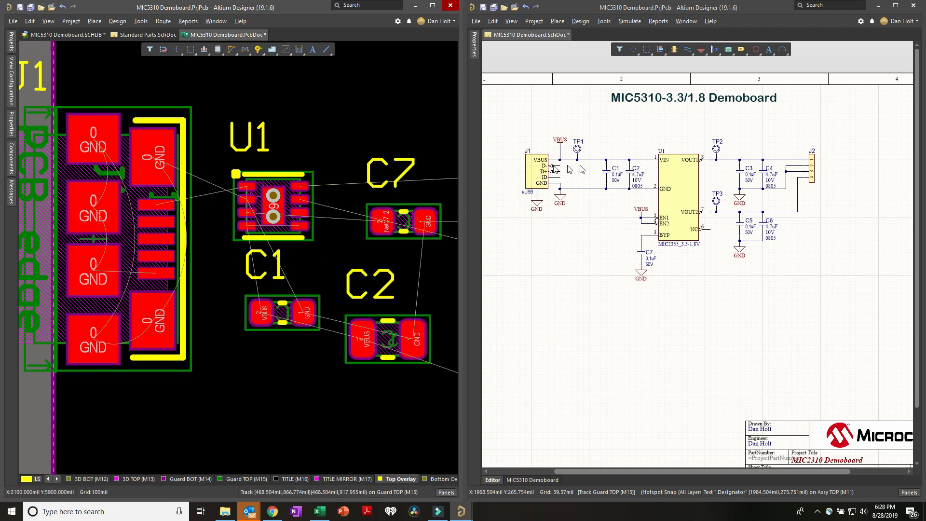
{"action": "right_click_drag", "start_coordinate": [291, 242], "coordinate": [317, 225]}
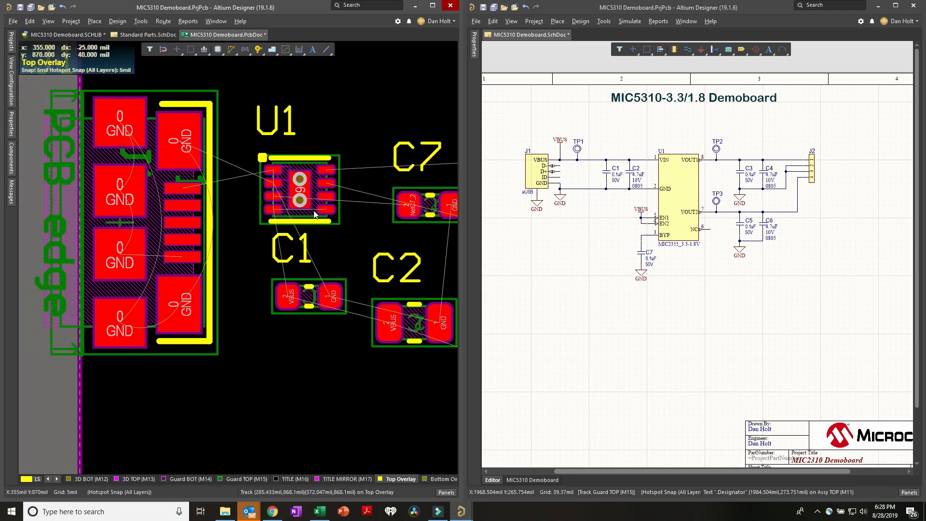
{"action": "mouse_move", "coordinate": [315, 206]}
{"action": "left_mouse_down"}
{"action": "mouse_move", "coordinate": [326, 195]}
{"action": "mouse_move", "coordinate": [330, 209]}
{"action": "left_mouse_up"}
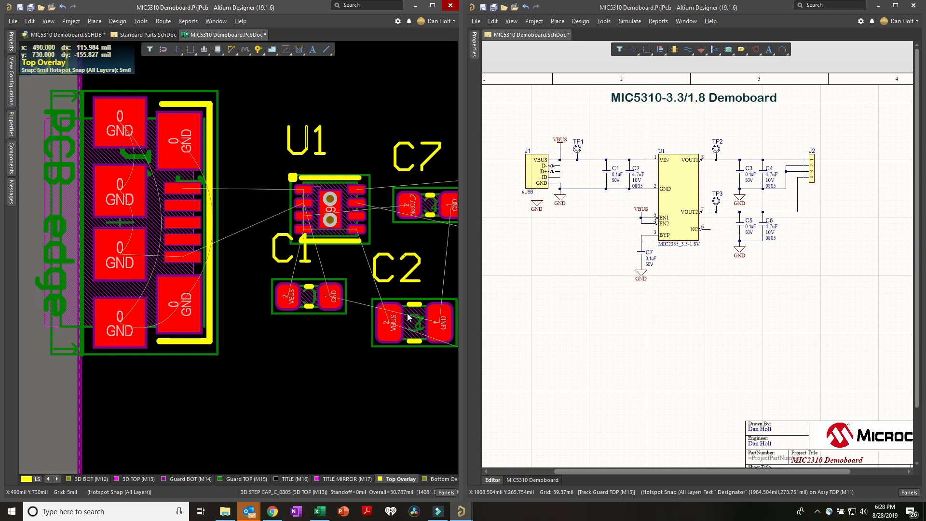
- Move C1 between J1 and U1 and rotate it 90 degrees to stand vertically
{"action": "left_click_drag", "start_coordinate": [307, 299], "coordinate": [237, 230]}
{"action": "key", "text": "space"}
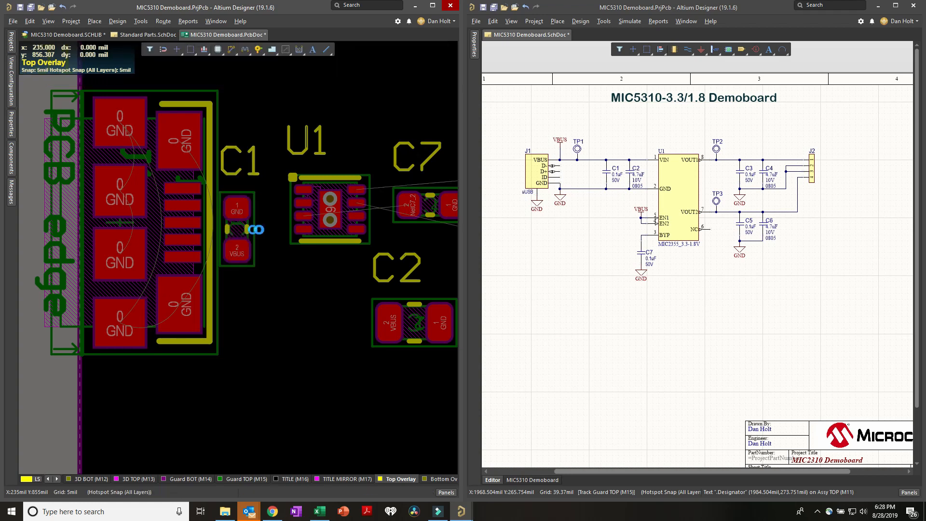
{"action": "scroll", "coordinate": [309, 227], "scroll_direction": "up", "scroll_amount": 3, "text": "ctrl"}
{"action": "scroll", "coordinate": [308, 228], "scroll_direction": "up", "scroll_amount": 2, "text": "ctrl"}
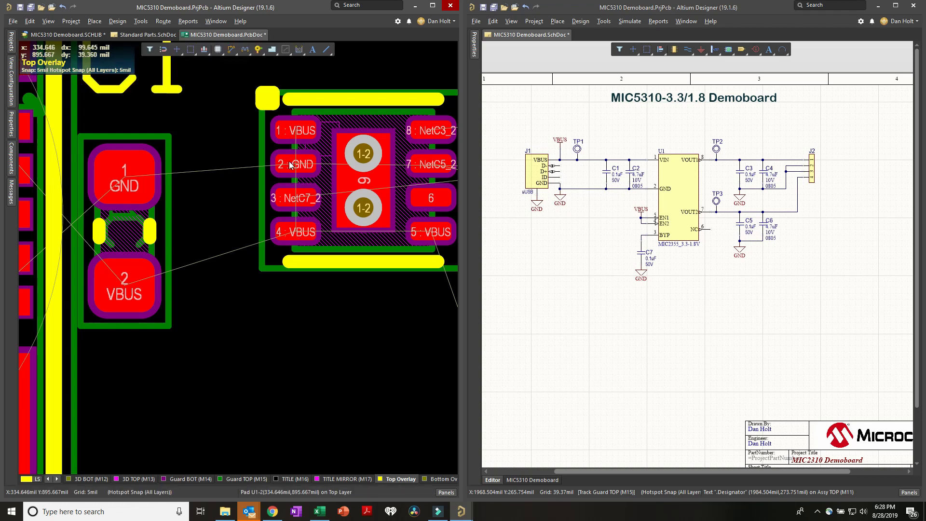
- Rotate C1 by 180 degrees to put its VBUS pad on top, and move it up in line with J1's VBUS pin
{"action": "left_click_drag", "start_coordinate": [134, 227], "coordinate": [150, 185]}
{"action": "key", "text": "space"}
{"action": "key", "text": "space"}
{"action": "right_click_drag", "start_coordinate": [261, 258], "coordinate": [380, 259]}
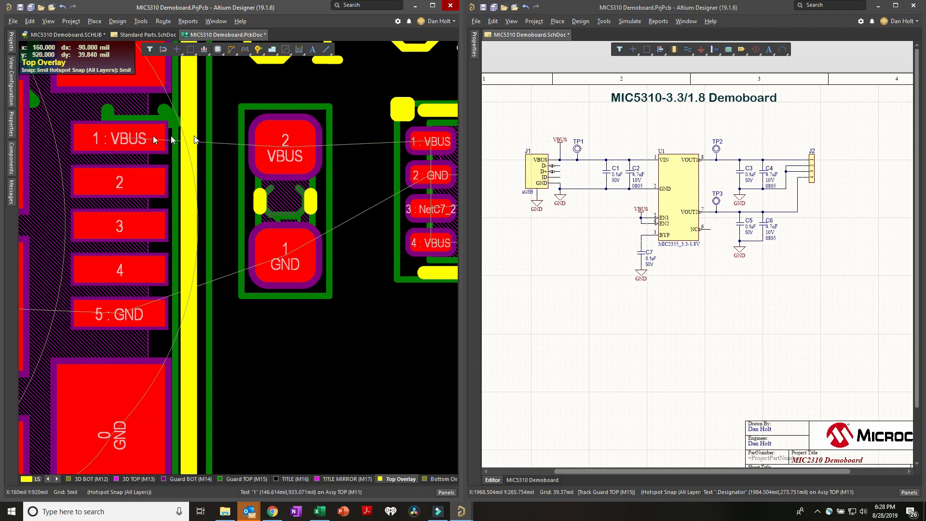
- In the layer view configuration, toggle the visibility of the Guard BOT (M14) and Guard TOP (M15) layers off and back on
{"action": "scroll", "coordinate": [344, 164], "scroll_direction": "down", "scroll_amount": 2, "text": "ctrl"}
{"action": "right_click_drag", "start_coordinate": [336, 179], "coordinate": [179, 216]}
{"action": "scroll", "coordinate": [207, 160], "scroll_direction": "up", "scroll_amount": 1, "text": "ctrl"}
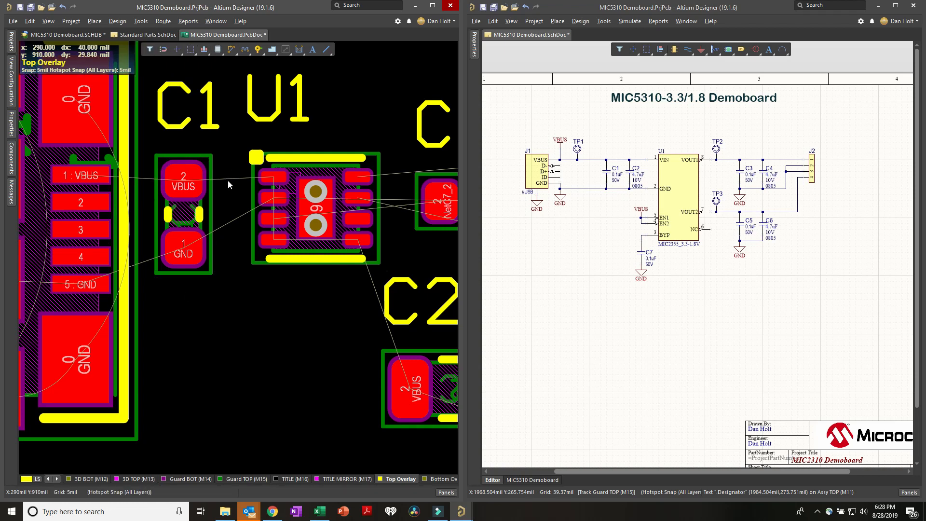
{"action": "key", "text": "l"}
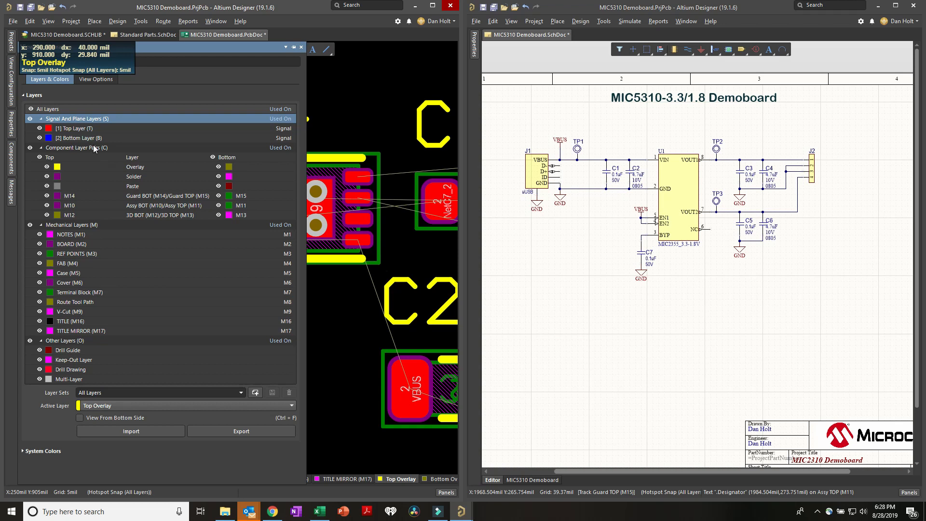
{"action": "left_click", "coordinate": [139, 198]}
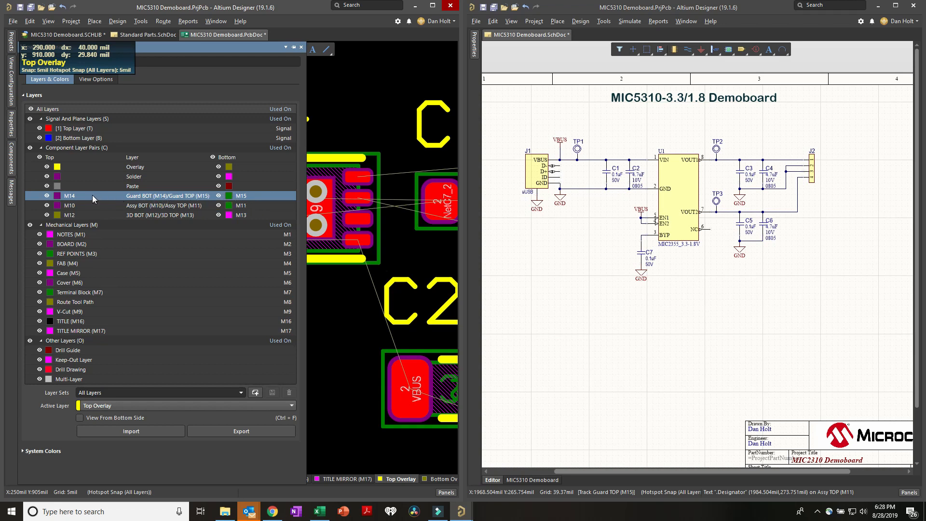
{"action": "left_click", "coordinate": [47, 196]}
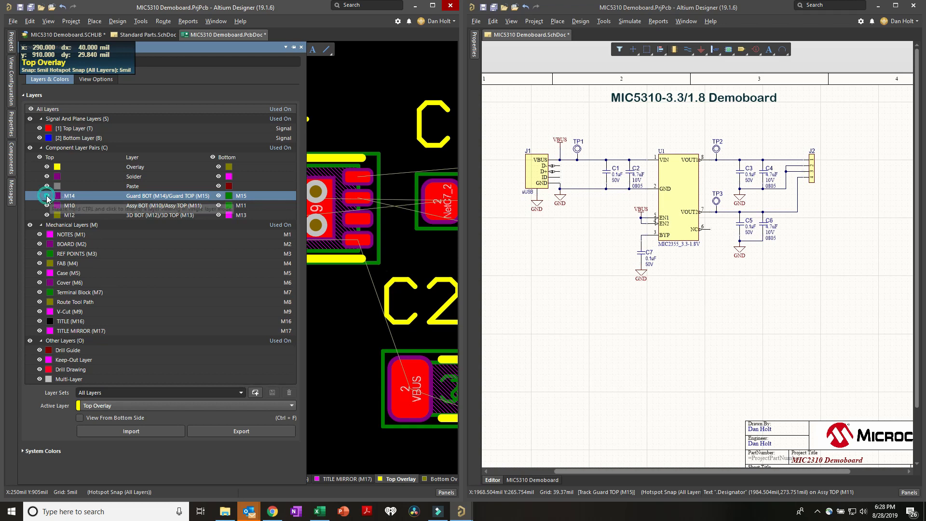
{"action": "left_click", "coordinate": [48, 196]}
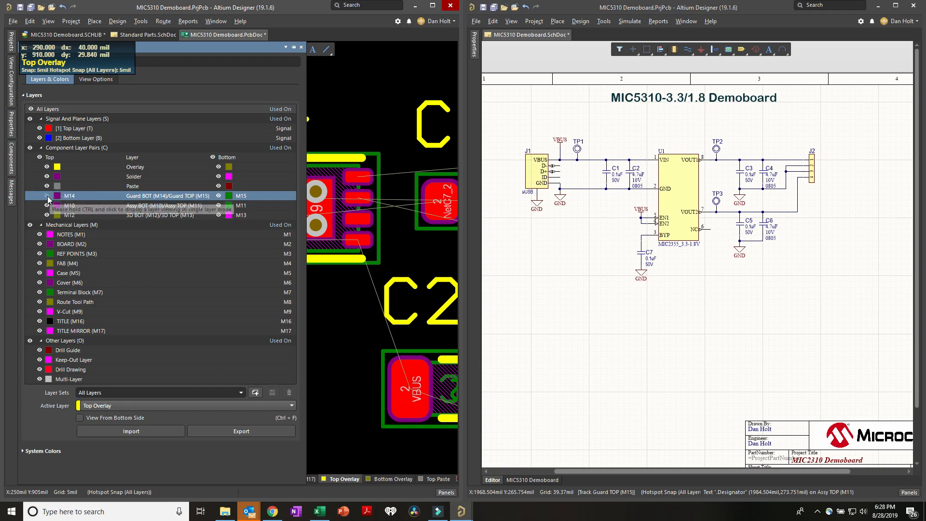
{"action": "left_click", "coordinate": [218, 196]}
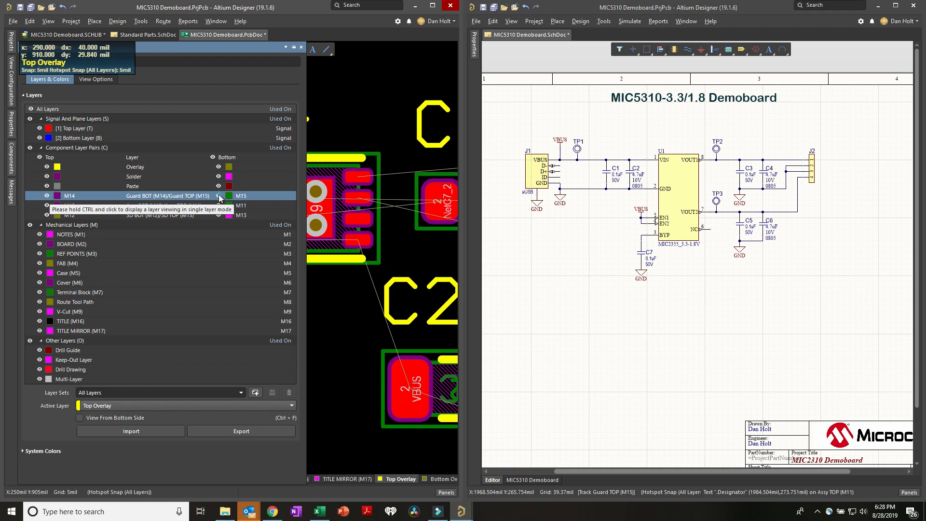
{"action": "left_click", "coordinate": [218, 195]}
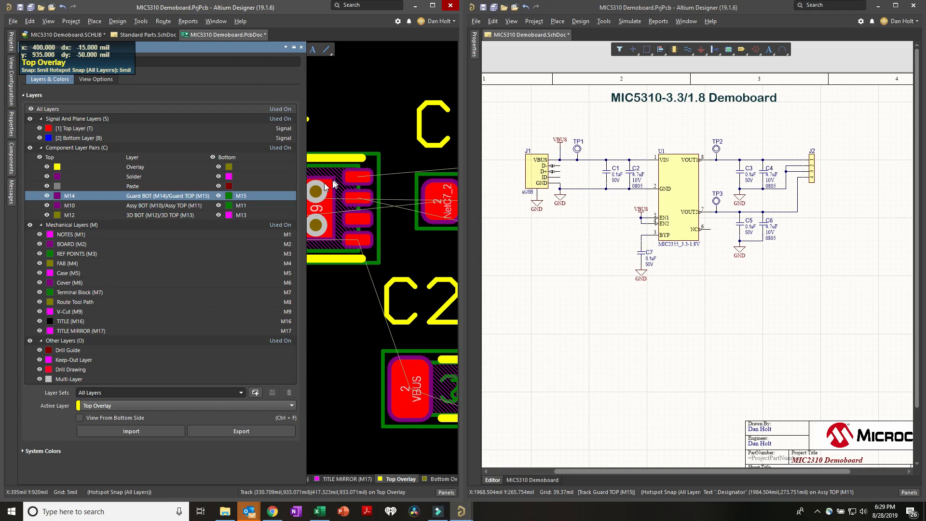
- Move C2 between C1 and U1 and rotate it 90 degrees to stand vertically with its VBUS pad on top
{"action": "scroll", "coordinate": [326, 215], "scroll_direction": "down", "scroll_amount": 3, "text": "ctrl"}
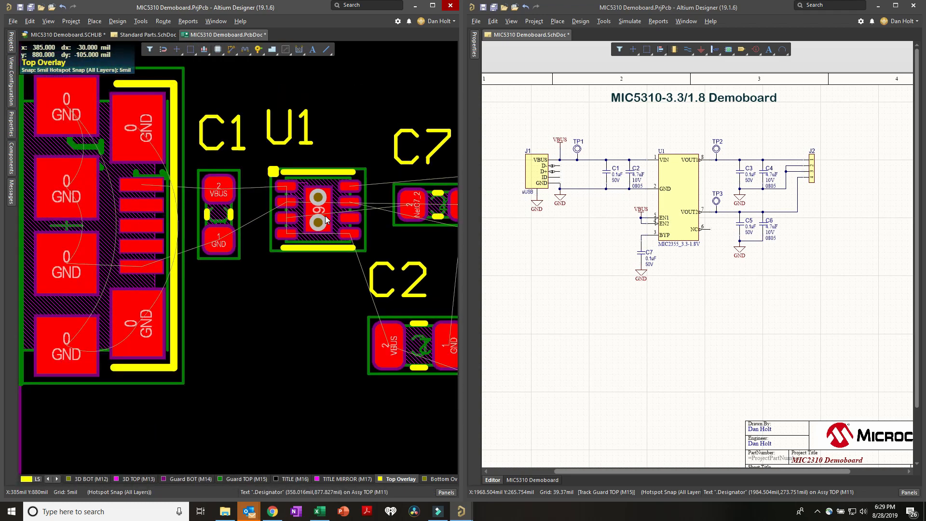
{"action": "left_click_drag", "start_coordinate": [394, 327], "coordinate": [375, 194]}
{"action": "key", "text": "space"}
{"action": "scroll", "coordinate": [251, 221], "scroll_direction": "up", "scroll_amount": 4, "text": "ctrl"}
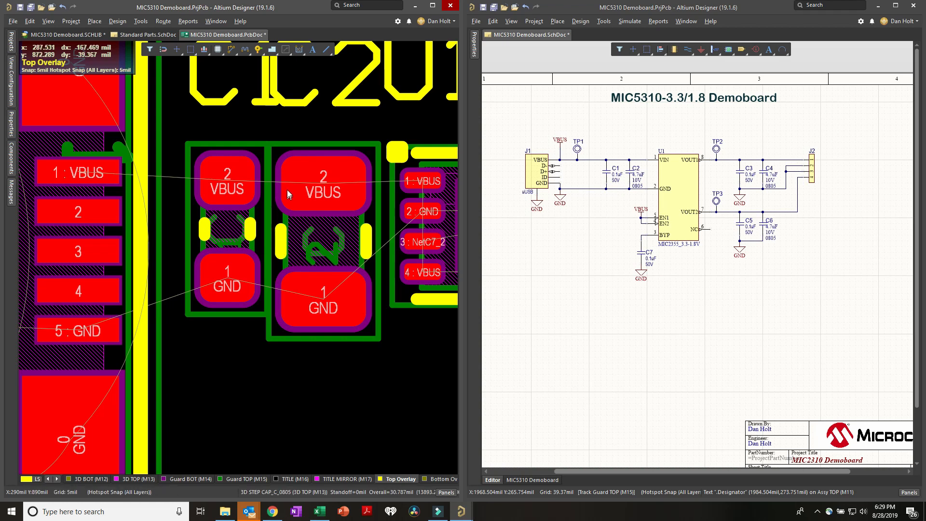
- Adjust C2's position between C1 and U1, and shift C1 slightly toward J1 to leave clearance between their guard outlines
{"action": "left_click_drag", "start_coordinate": [308, 220], "coordinate": [310, 242]}
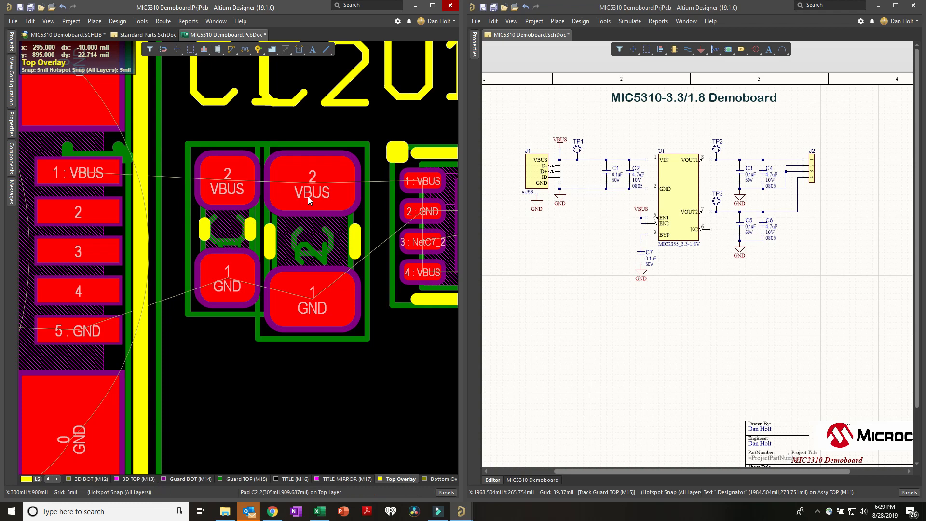
{"action": "left_click_drag", "start_coordinate": [299, 226], "coordinate": [325, 245]}
{"action": "left_click_drag", "start_coordinate": [223, 233], "coordinate": [211, 233]}
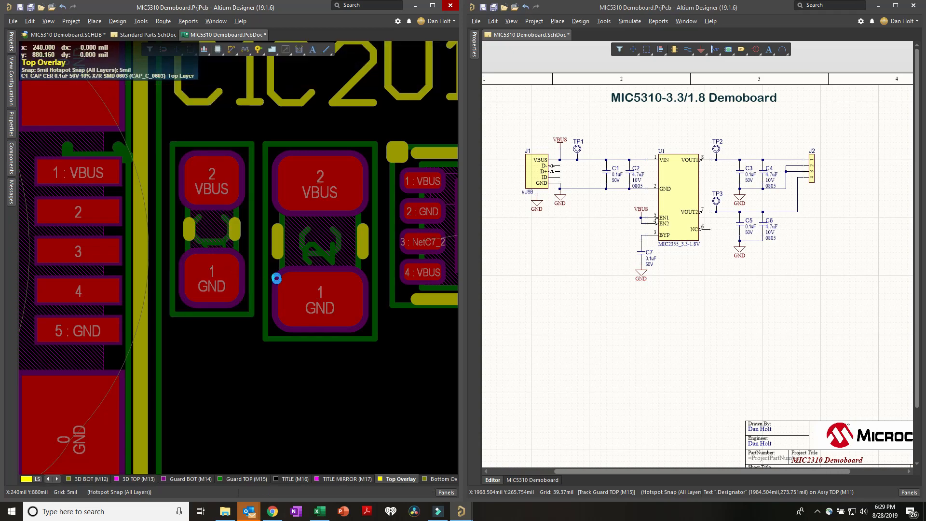
{"action": "scroll", "coordinate": [275, 275], "scroll_direction": "down", "scroll_amount": 3, "text": "ctrl"}
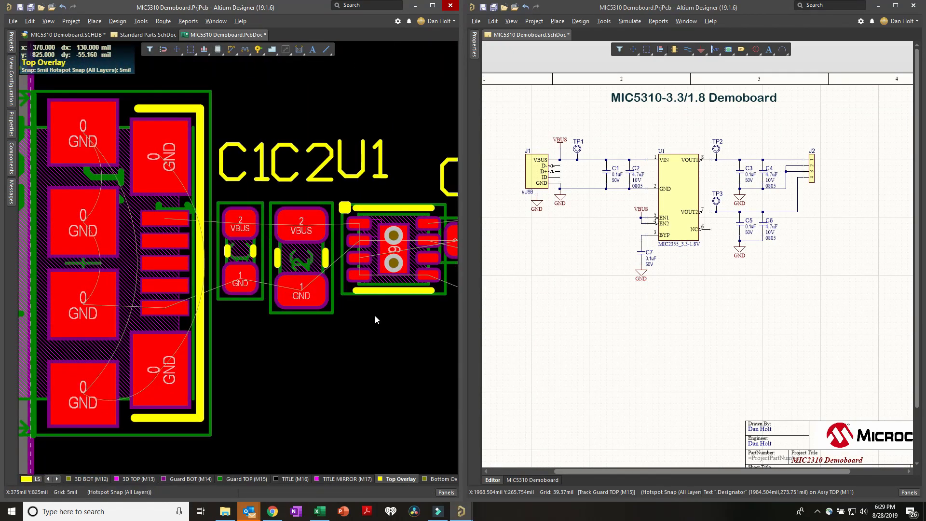
- Move C7 to the input side of U1 near pin 3 and rotate it 90 degrees to stand vertically
{"action": "right_click_drag", "start_coordinate": [377, 320], "coordinate": [203, 327]}
{"action": "left_click_drag", "start_coordinate": [319, 244], "coordinate": [335, 256]}
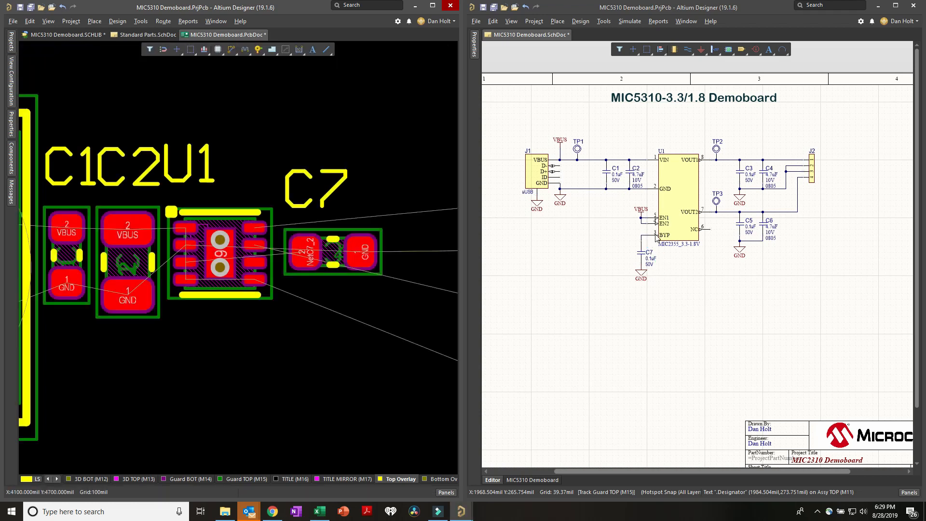
{"action": "scroll", "coordinate": [320, 269], "scroll_direction": "up", "scroll_amount": 2, "text": "ctrl"}
{"action": "right_click_drag", "start_coordinate": [320, 299], "coordinate": [429, 273]}
{"action": "scroll", "coordinate": [178, 210], "scroll_direction": "up", "scroll_amount": 2, "text": "ctrl"}
{"action": "scroll", "coordinate": [217, 276], "scroll_direction": "down", "scroll_amount": 4, "text": "ctrl"}
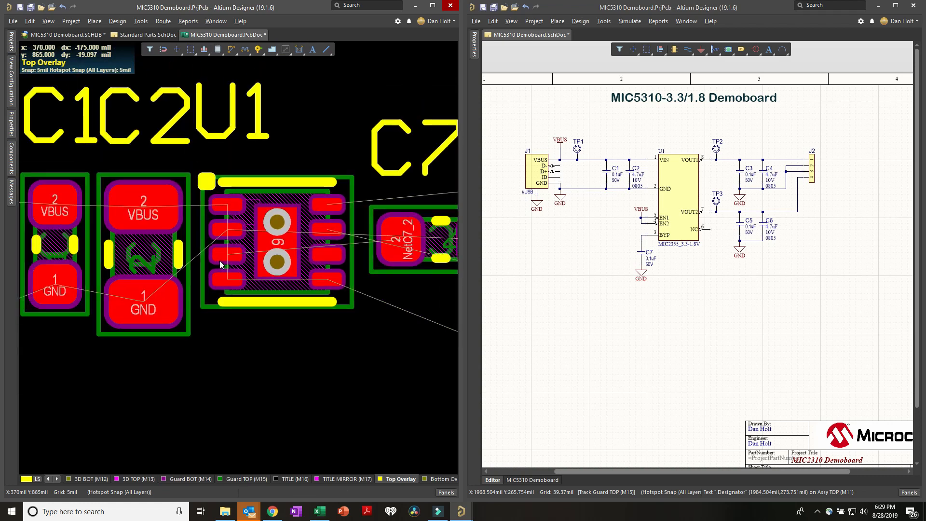
{"action": "left_click_drag", "start_coordinate": [369, 259], "coordinate": [221, 290]}
{"action": "key", "text": "space"}
- Move U1 away from C2 to make room for C7, and shift C7 up between C2 and U1
{"action": "left_click_drag", "start_coordinate": [299, 239], "coordinate": [334, 239]}
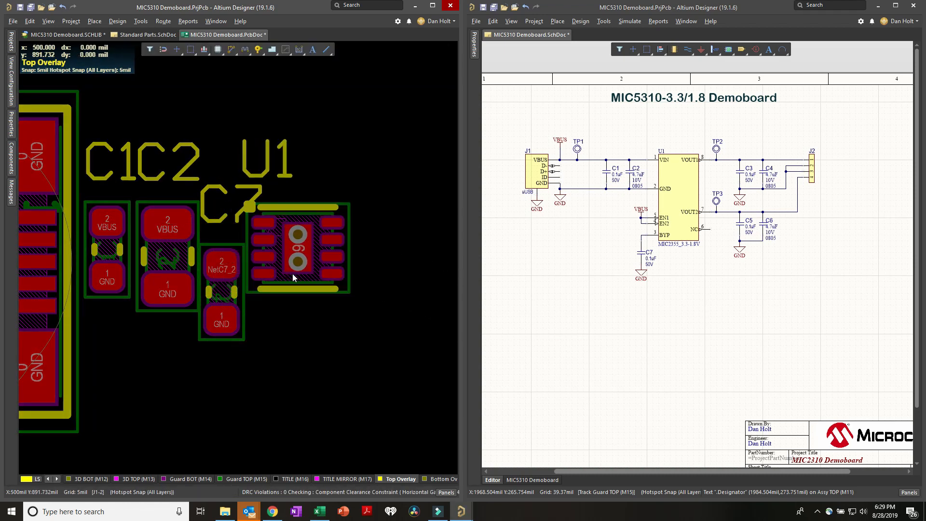
{"action": "left_click_drag", "start_coordinate": [220, 290], "coordinate": [226, 276]}
{"action": "scroll", "coordinate": [258, 245], "scroll_direction": "up", "scroll_amount": 3, "text": "ctrl"}
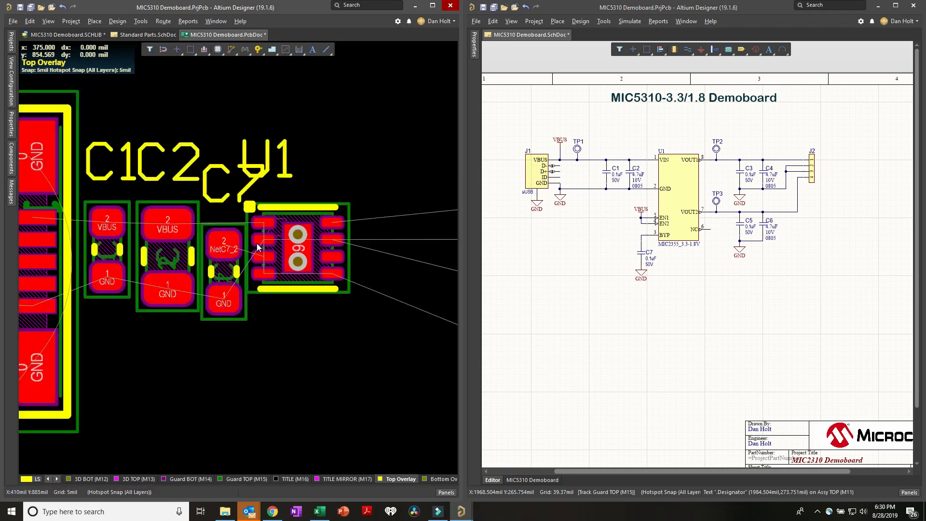
{"action": "right_click_drag", "start_coordinate": [262, 246], "coordinate": [320, 241]}
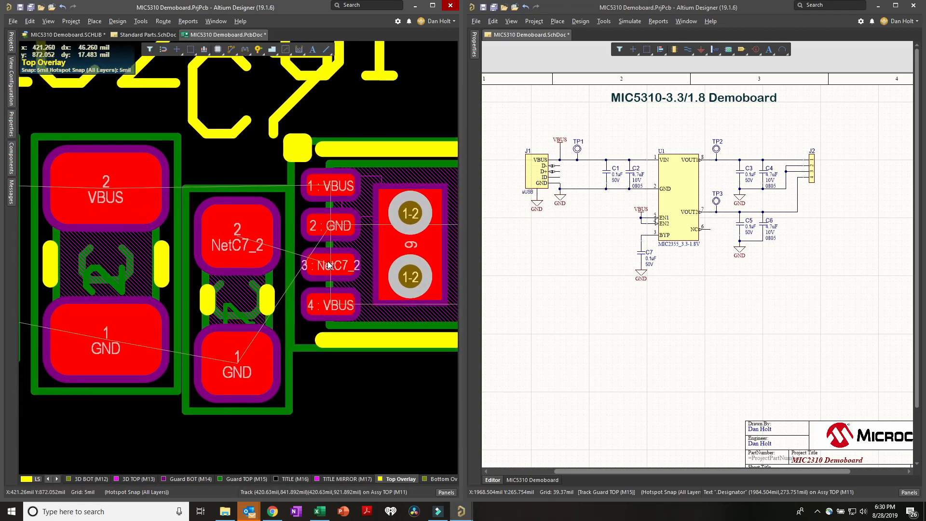
{"action": "scroll", "coordinate": [320, 240], "scroll_direction": "down", "scroll_amount": 2, "text": "ctrl"}
{"action": "left_click_drag", "start_coordinate": [264, 283], "coordinate": [264, 285]}
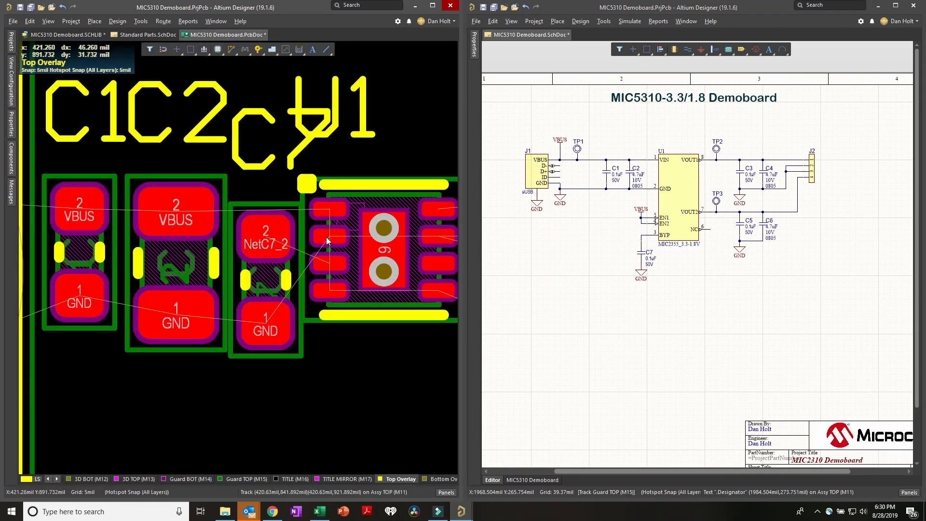
- Move C7 down beside U1's lower corner so its NetC7_2 pad sits just below U1's pin 3 level
{"action": "scroll", "coordinate": [294, 239], "scroll_direction": "up", "scroll_amount": 2, "text": "ctrl"}
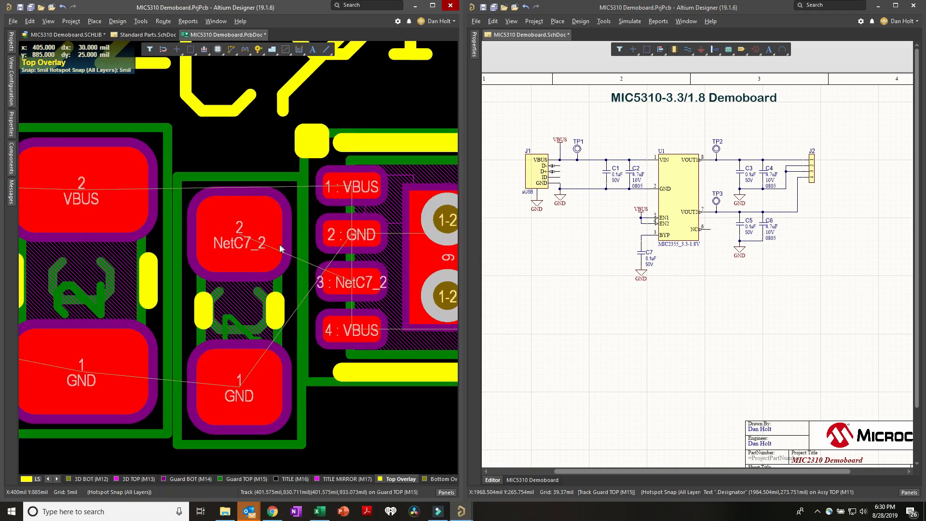
{"action": "scroll", "coordinate": [280, 245], "scroll_direction": "down", "scroll_amount": 2, "text": "ctrl"}
{"action": "left_click_drag", "start_coordinate": [248, 223], "coordinate": [231, 285]}
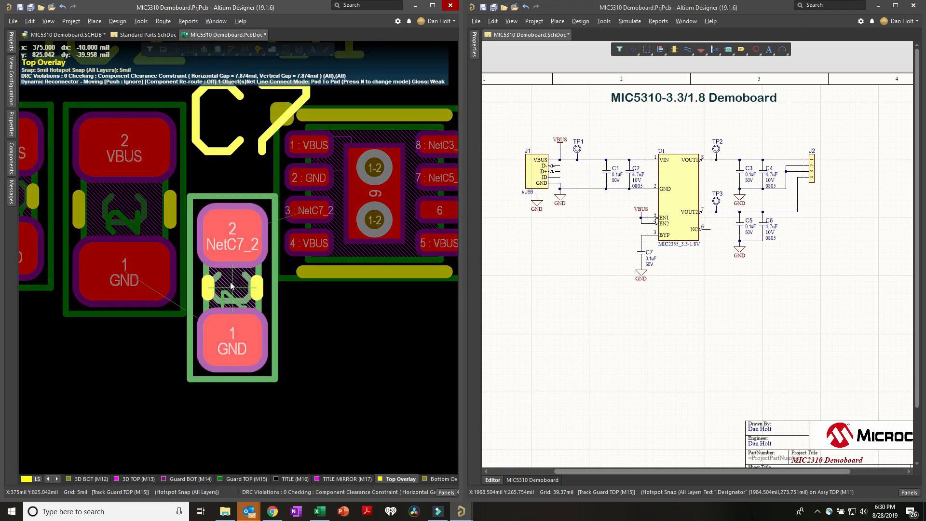
{"action": "left_click_drag", "start_coordinate": [232, 285], "coordinate": [231, 313]}
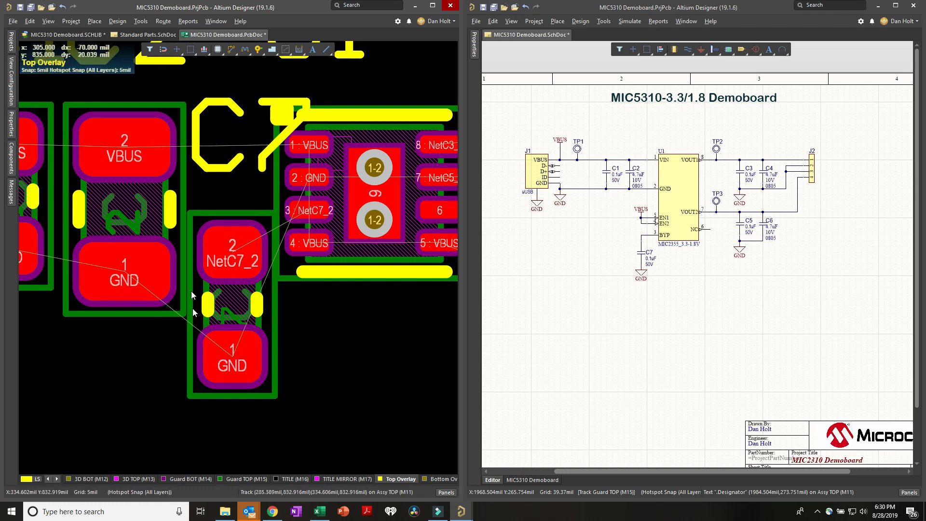
- Move connector J2 closer to U1, keeping it at the same height on the board
{"action": "scroll", "coordinate": [295, 328], "scroll_direction": "down", "scroll_amount": 3, "text": "ctrl"}
{"action": "right_click_drag", "start_coordinate": [318, 335], "coordinate": [225, 321]}
{"action": "scroll", "coordinate": [222, 286], "scroll_direction": "up", "scroll_amount": 3, "text": "ctrl"}
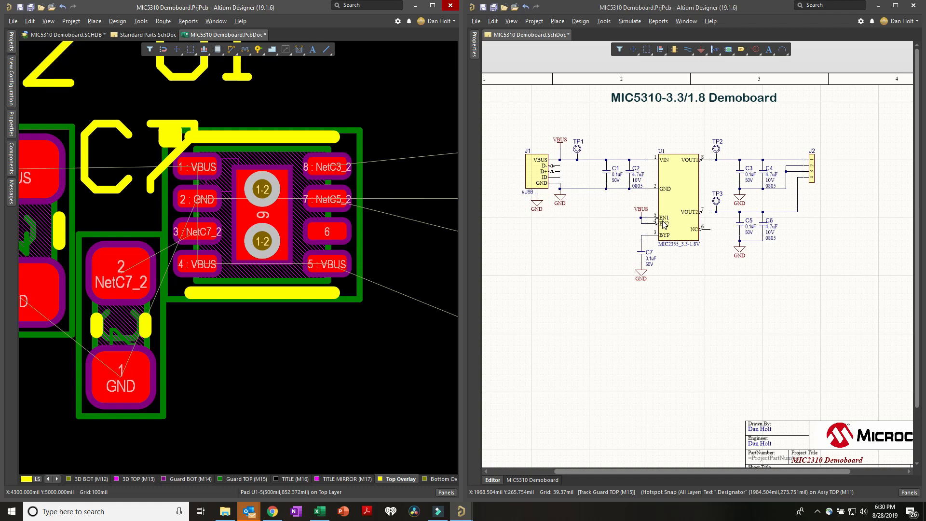
{"action": "scroll", "coordinate": [274, 252], "scroll_direction": "down", "scroll_amount": 3, "text": "ctrl"}
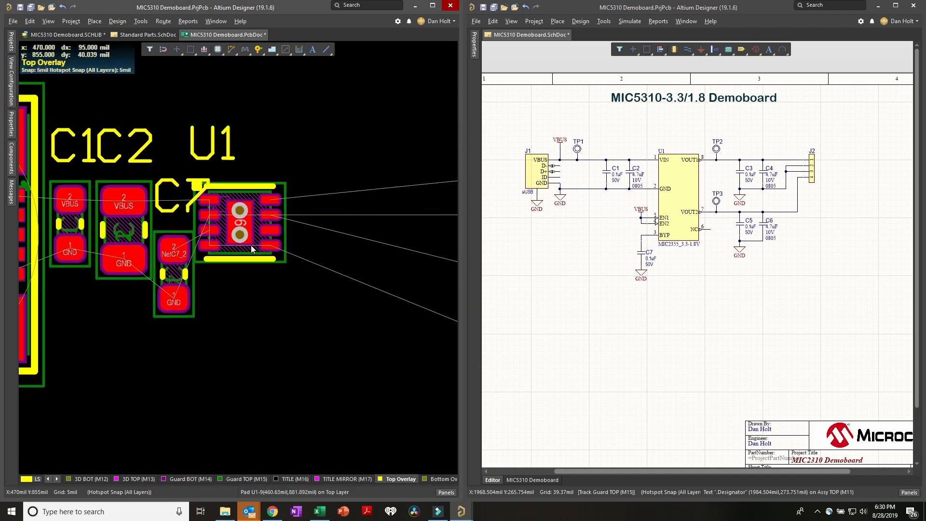
{"action": "scroll", "coordinate": [274, 252], "scroll_direction": "down", "scroll_amount": 5, "text": "ctrl"}
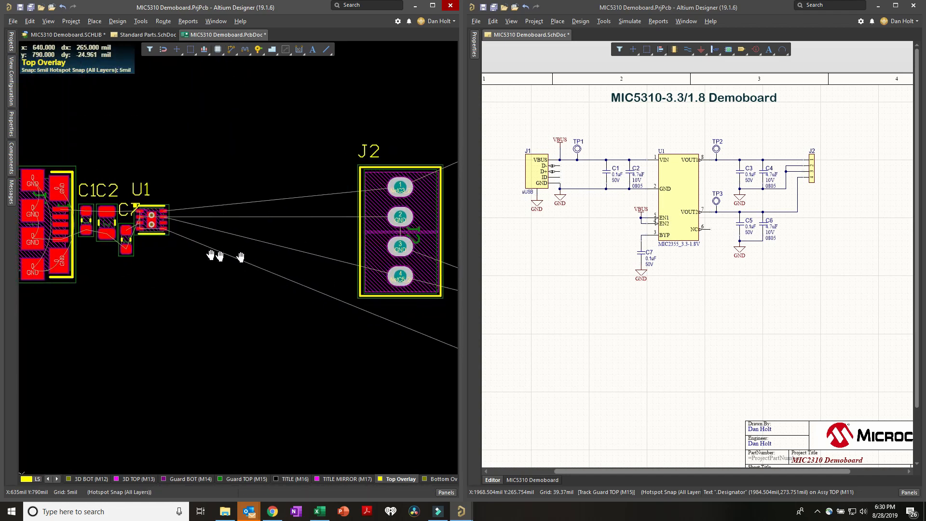
{"action": "left_click_drag", "start_coordinate": [393, 250], "coordinate": [333, 251]}
{"action": "scroll", "coordinate": [386, 247], "scroll_direction": "down", "scroll_amount": 2, "text": "ctrl"}
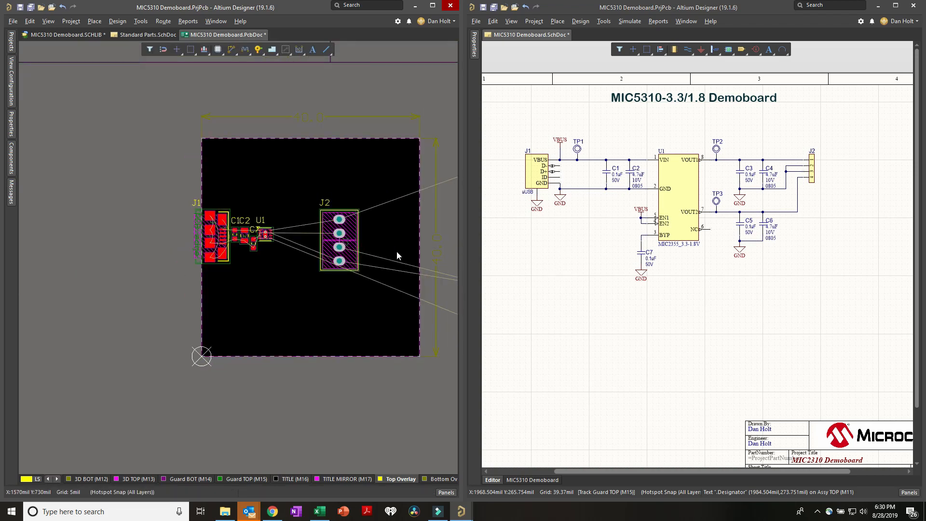
- Cross-select TP2, TP3, C3 and C4 from the schematic and try to move them toward the board as a group
{"action": "right_click_drag", "start_coordinate": [397, 251], "coordinate": [178, 253]}
{"action": "left_click_drag", "start_coordinate": [702, 127], "coordinate": [780, 206]}
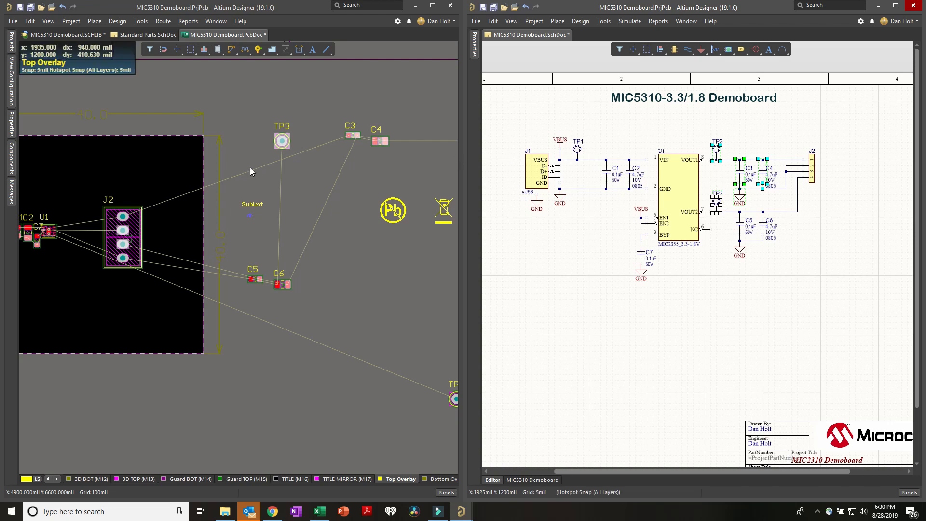
{"action": "left_click_drag", "start_coordinate": [264, 140], "coordinate": [259, 142]}
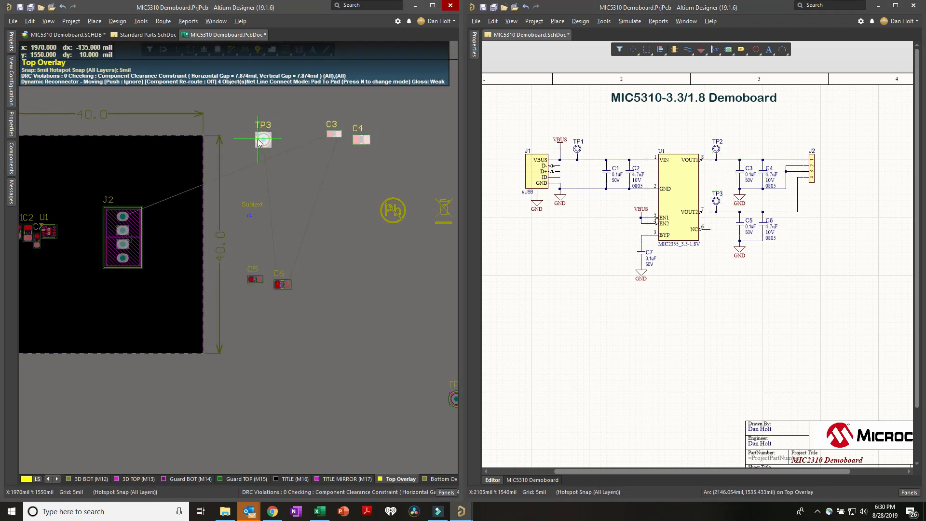
{"action": "left_click_drag", "start_coordinate": [259, 142], "coordinate": [259, 143]}
{"action": "scroll", "coordinate": [258, 149], "scroll_direction": "down", "scroll_amount": 4, "text": "ctrl"}
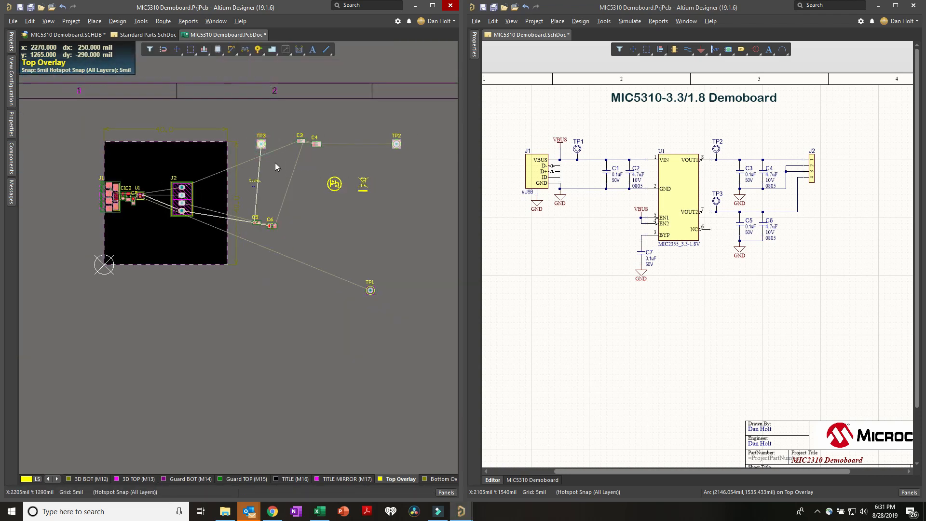
{"action": "scroll", "coordinate": [262, 152], "scroll_direction": "up", "scroll_amount": 2, "text": "ctrl"}
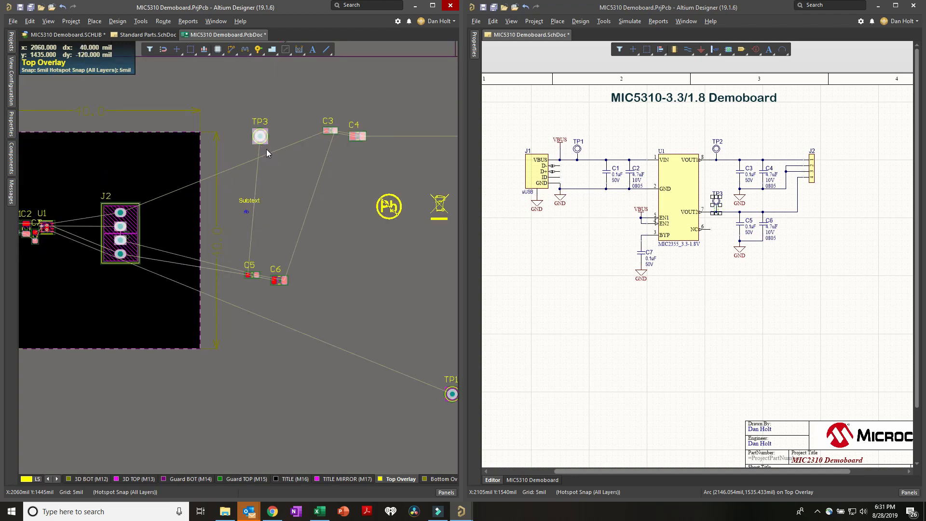
{"action": "scroll", "coordinate": [332, 178], "scroll_direction": "down", "scroll_amount": 2, "text": "ctrl"}
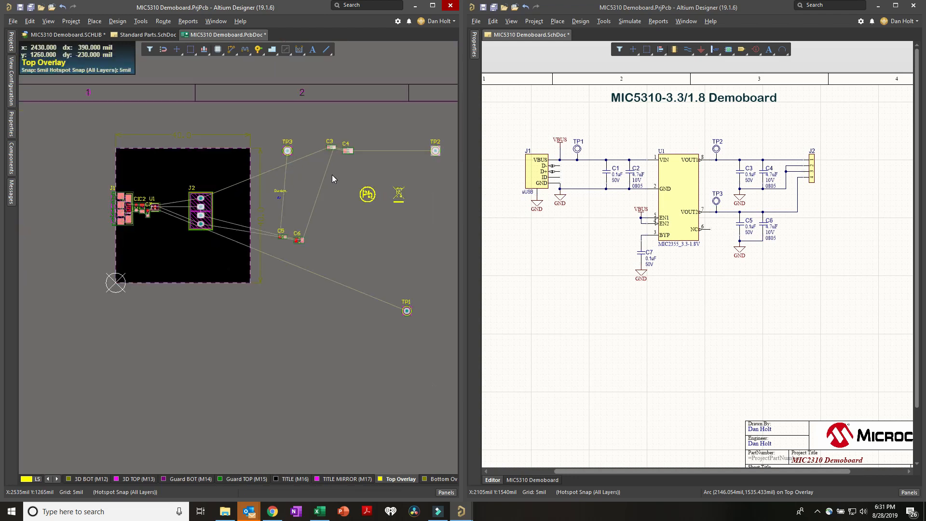
- Move C3, C4 and TP2 together onto the upper part of the board, and place TP1 above J1 beside C3
{"action": "left_click", "coordinate": [344, 165]}
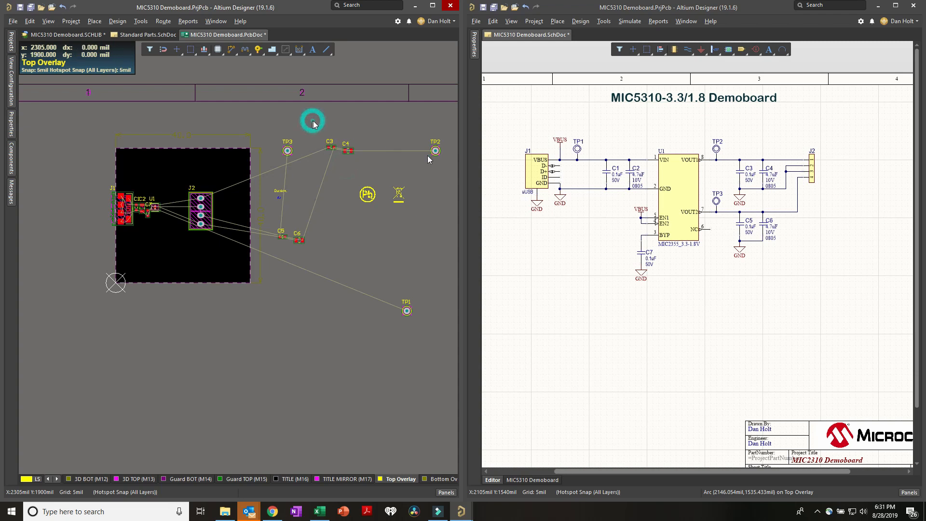
{"action": "left_click_drag", "start_coordinate": [313, 121], "coordinate": [350, 137]}
{"action": "left_click", "coordinate": [445, 166]}
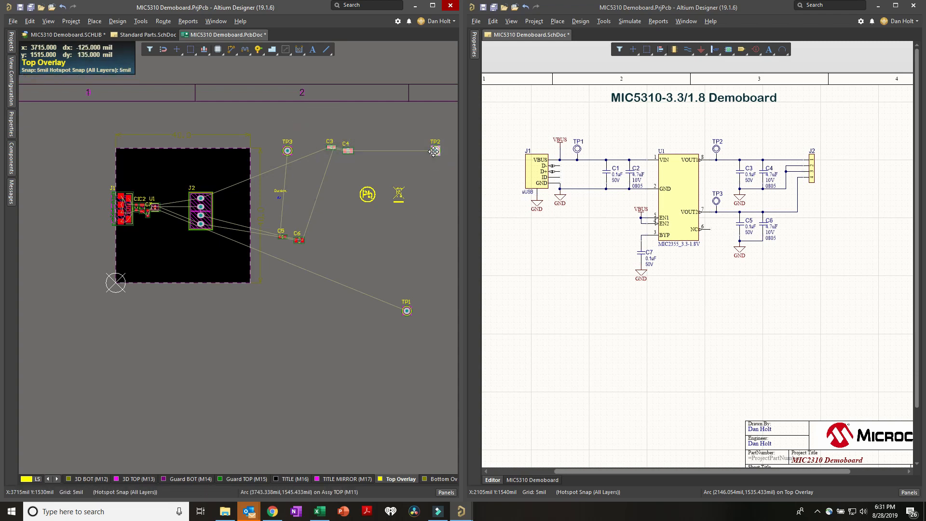
{"action": "left_click_drag", "start_coordinate": [428, 155], "coordinate": [231, 186]}
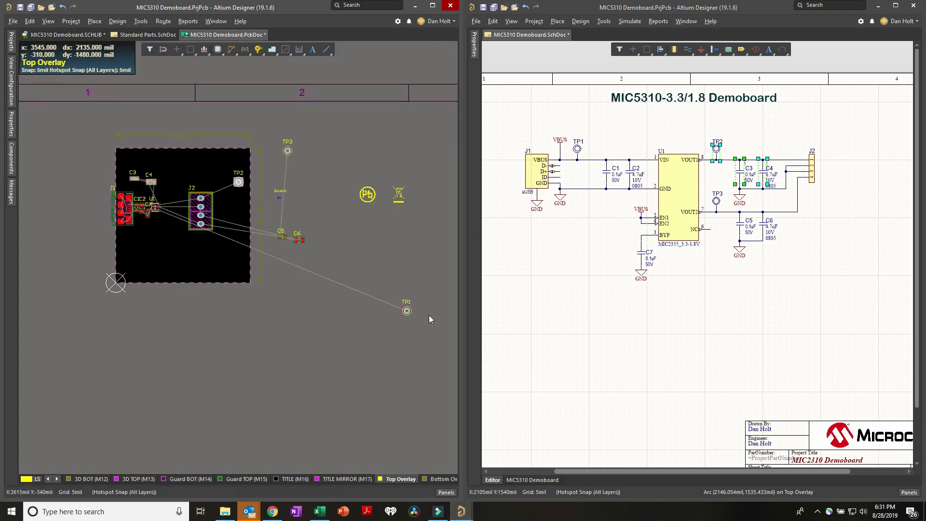
{"action": "left_click_drag", "start_coordinate": [407, 310], "coordinate": [122, 181]}
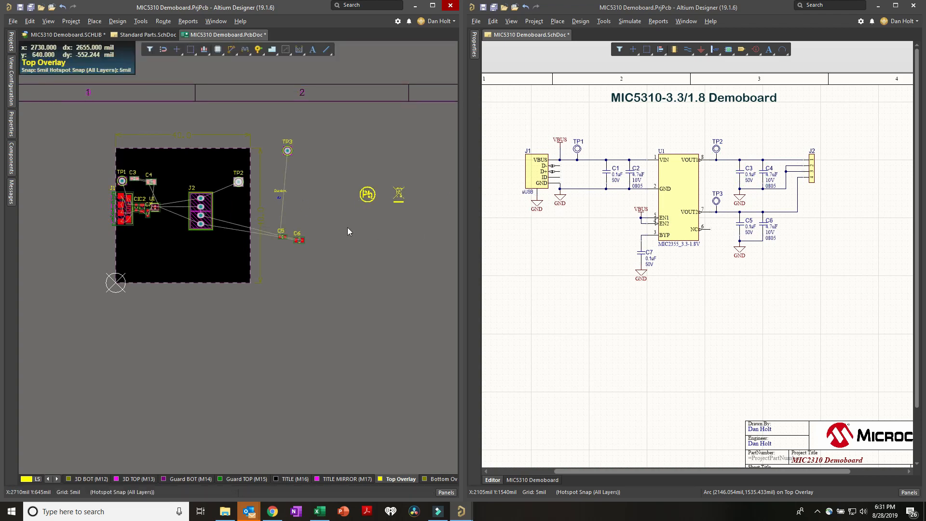
- Select C5 and C6 together and move them onto the board between U1 and J2
{"action": "right_click_drag", "start_coordinate": [415, 232], "coordinate": [380, 250]}
{"action": "scroll", "coordinate": [299, 208], "scroll_direction": "up", "scroll_amount": 2, "text": "ctrl"}
{"action": "left_click_drag", "start_coordinate": [428, 265], "coordinate": [224, 223]}
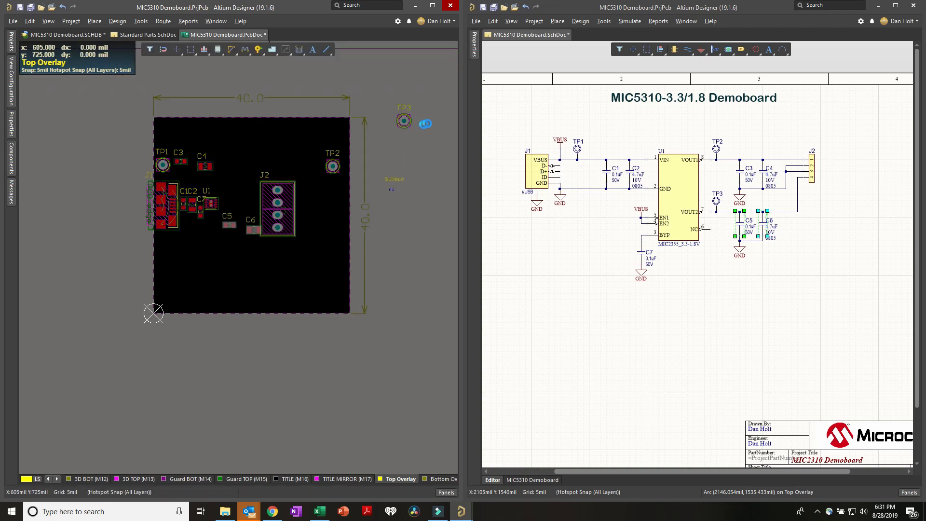
- Move TP3 onto the board and place TP2 and TP3 between U1 and J2, level with J2's outermost pads
{"action": "left_click_drag", "start_coordinate": [409, 124], "coordinate": [233, 254]}
{"action": "right_click_drag", "start_coordinate": [383, 196], "coordinate": [429, 173]}
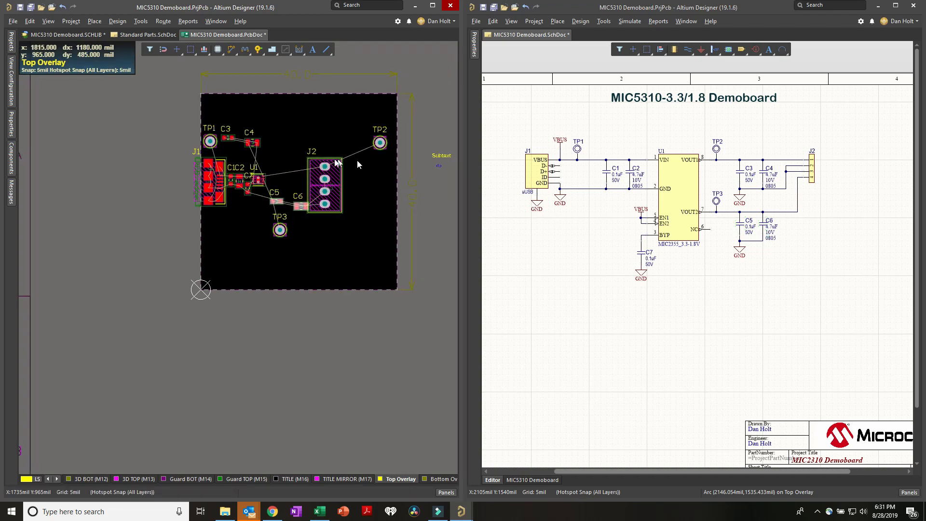
{"action": "scroll", "coordinate": [319, 159], "scroll_direction": "up", "scroll_amount": 2, "text": "ctrl"}
{"action": "scroll", "coordinate": [256, 179], "scroll_direction": "up", "scroll_amount": 2, "text": "ctrl"}
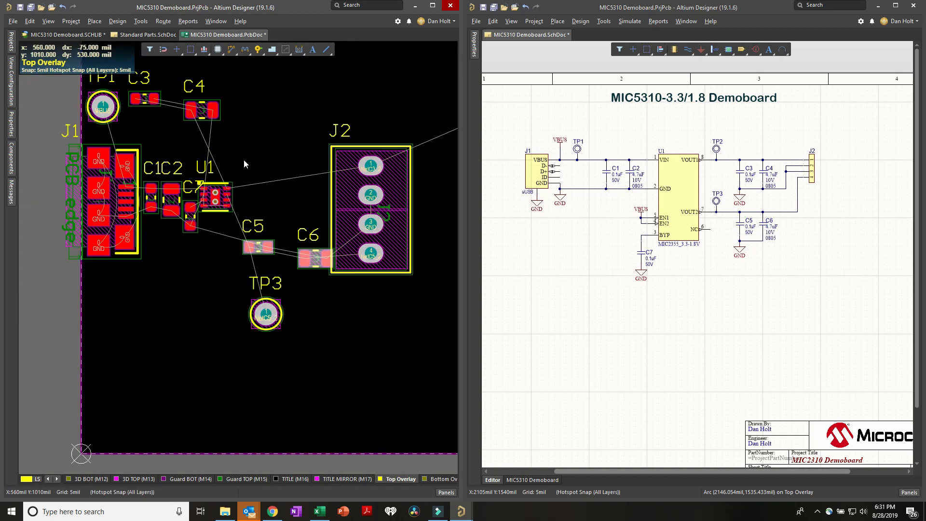
{"action": "scroll", "coordinate": [244, 159], "scroll_direction": "down", "scroll_amount": 2, "text": "ctrl"}
{"action": "left_click_drag", "start_coordinate": [403, 124], "coordinate": [283, 168]}
{"action": "mouse_move", "coordinate": [283, 218]}
{"action": "left_mouse_down"}
{"action": "mouse_move", "coordinate": [238, 242]}
{"action": "mouse_move", "coordinate": [223, 268]}
{"action": "mouse_move", "coordinate": [259, 251]}
{"action": "mouse_move", "coordinate": [286, 219]}
{"action": "left_mouse_up"}
{"action": "scroll", "coordinate": [285, 219], "scroll_direction": "up", "scroll_amount": 5, "text": "ctrl"}
{"action": "scroll", "coordinate": [285, 219], "scroll_direction": "down", "scroll_amount": 4, "text": "ctrl"}
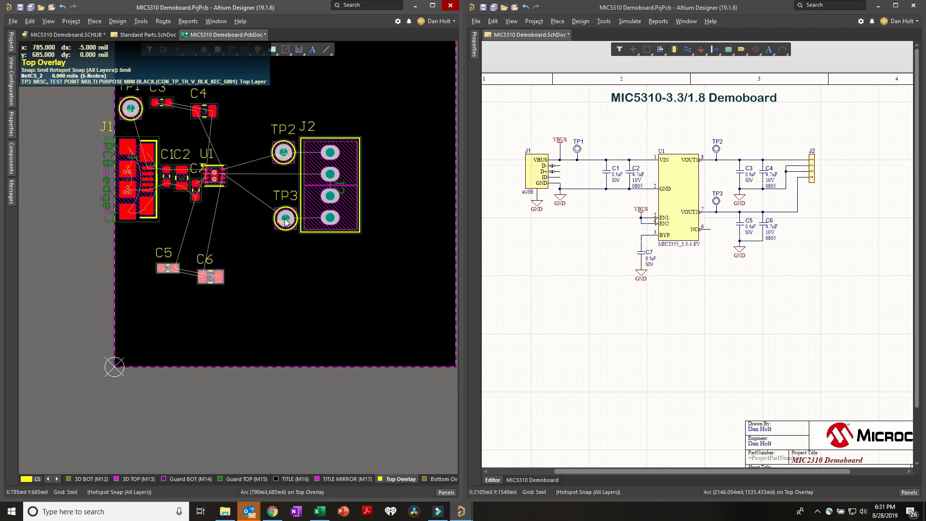
- Place TP2 directly above J2 and TP3 directly below it, and lower TP1 to sit just above J1
{"action": "left_click_drag", "start_coordinate": [284, 155], "coordinate": [331, 124]}
{"action": "left_click_drag", "start_coordinate": [288, 207], "coordinate": [331, 249]}
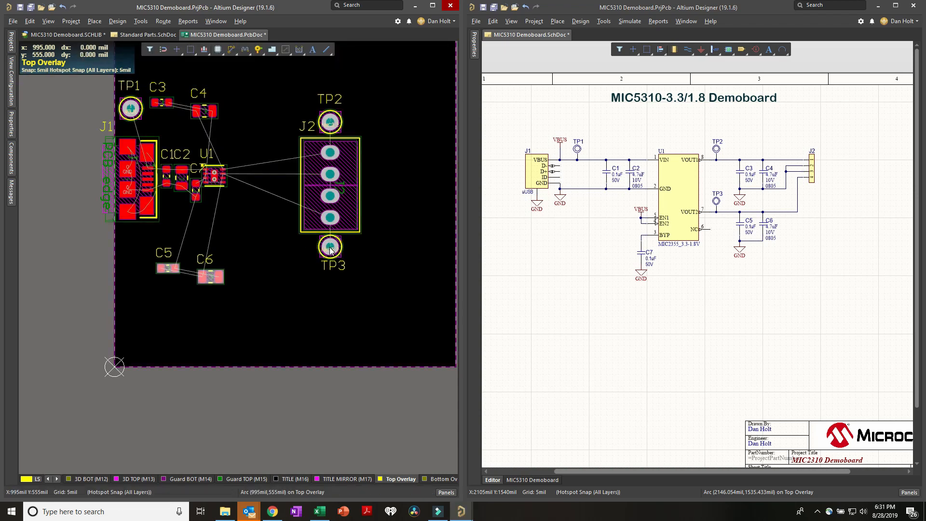
{"action": "right_click_drag", "start_coordinate": [291, 260], "coordinate": [320, 278]}
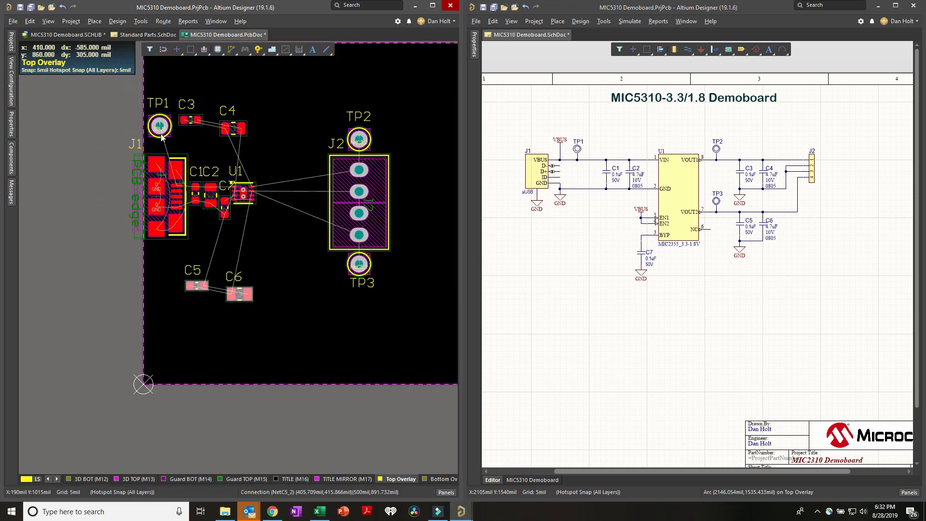
{"action": "left_click_drag", "start_coordinate": [159, 132], "coordinate": [161, 141]}
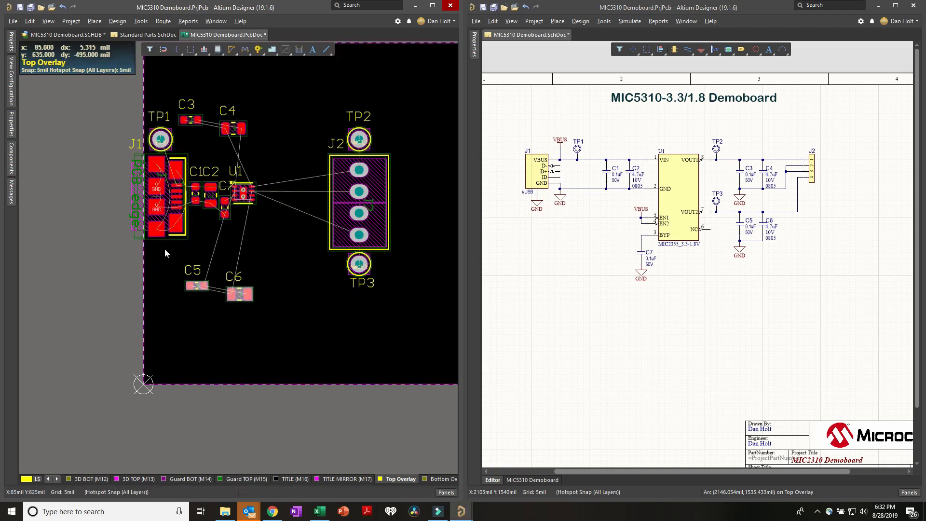
- In the schematic, move TP3 onto the GND net beside J1 and place a copy of it on the VOUT2 net
{"action": "left_click", "coordinate": [592, 246]}
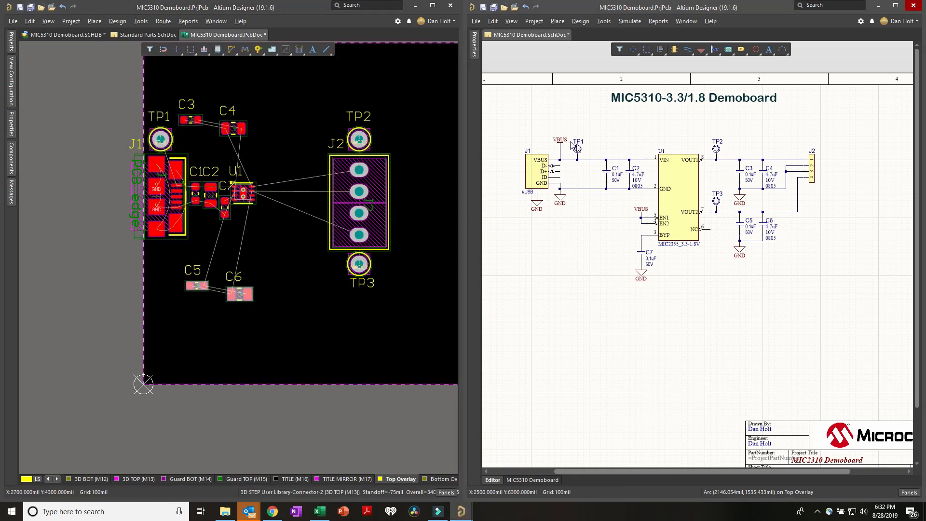
{"action": "left_click", "coordinate": [717, 205]}
{"action": "left_click_drag", "start_coordinate": [717, 193], "coordinate": [647, 202]}
{"action": "left_click_drag", "start_coordinate": [589, 205], "coordinate": [575, 199]}
{"action": "left_click_drag", "start_coordinate": [582, 191], "coordinate": [700, 216], "text": "shift"}
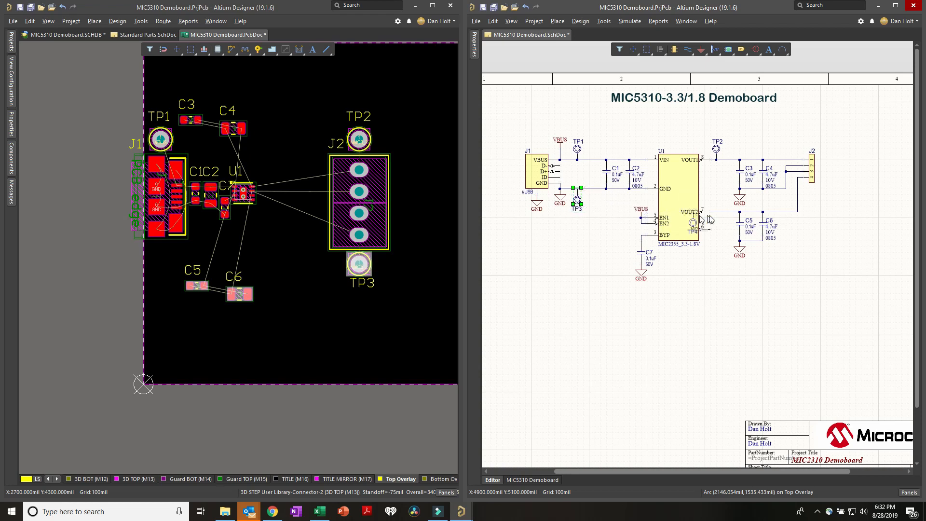
{"action": "left_click_drag", "start_coordinate": [705, 226], "coordinate": [714, 180], "text": "shift"}
- Position the TP4 designator directly above its test point symbol in the schematic
{"action": "scroll", "coordinate": [717, 215], "scroll_direction": "up", "scroll_amount": 3, "text": "ctrl"}
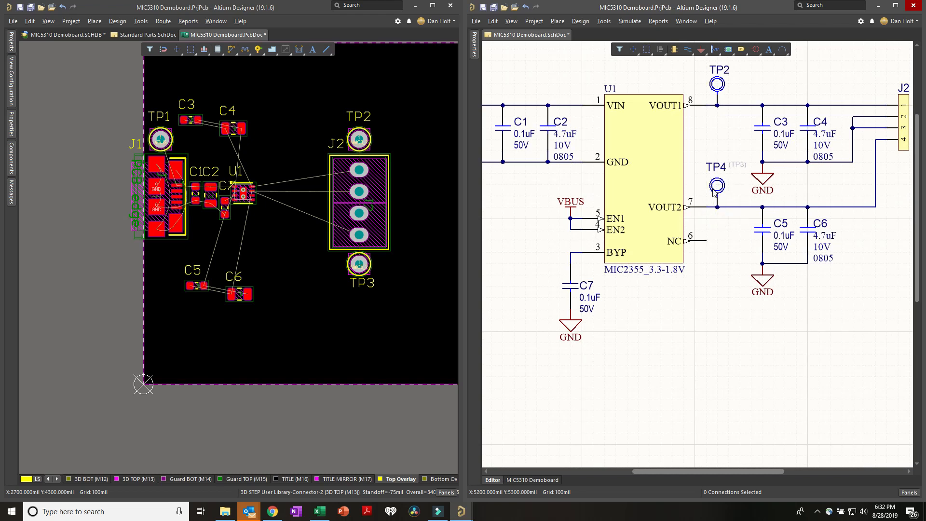
{"action": "scroll", "coordinate": [714, 190], "scroll_direction": "down", "scroll_amount": 2, "text": "ctrl"}
{"action": "scroll", "coordinate": [716, 189], "scroll_direction": "up", "scroll_amount": 3, "text": "ctrl"}
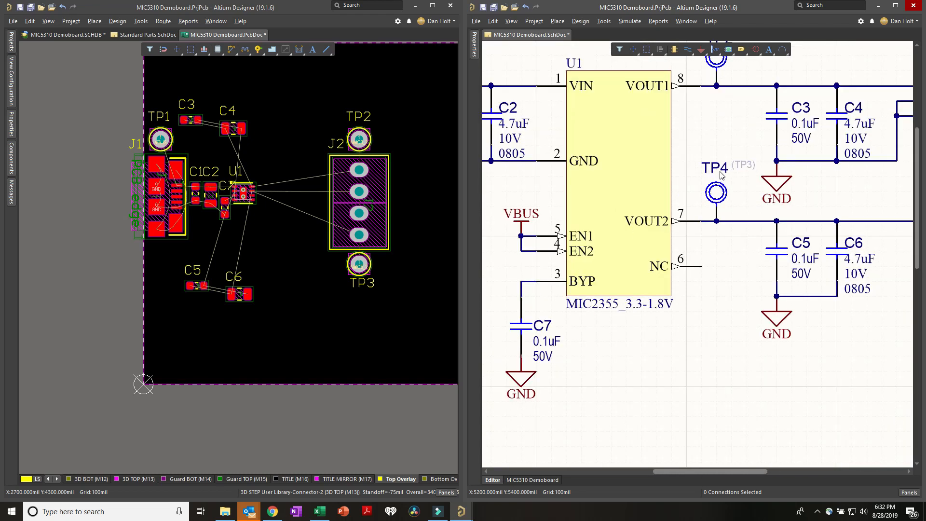
{"action": "mouse_move", "coordinate": [709, 174]}
{"action": "left_mouse_down"}
{"action": "mouse_move", "coordinate": [703, 200]}
{"action": "mouse_move", "coordinate": [717, 165]}
{"action": "mouse_move", "coordinate": [706, 161]}
{"action": "left_mouse_up"}
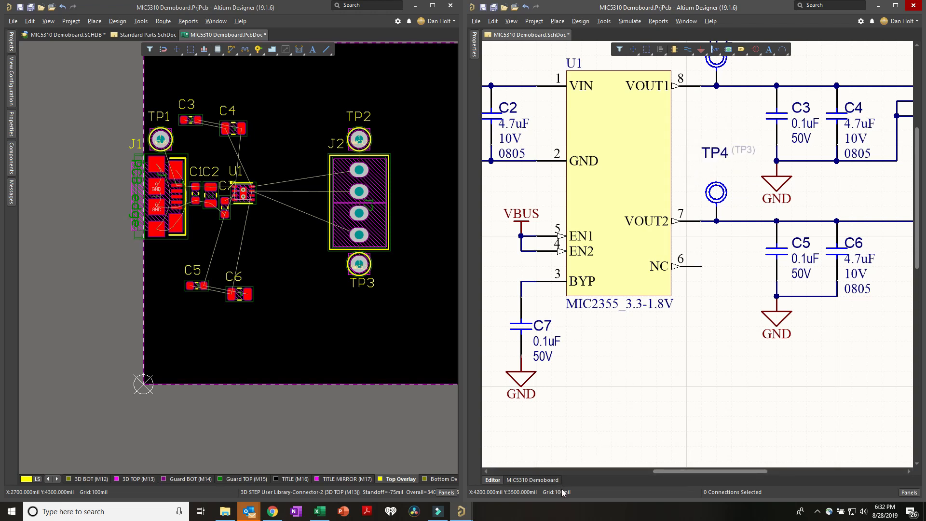
{"action": "left_click_drag", "start_coordinate": [709, 153], "coordinate": [709, 167]}
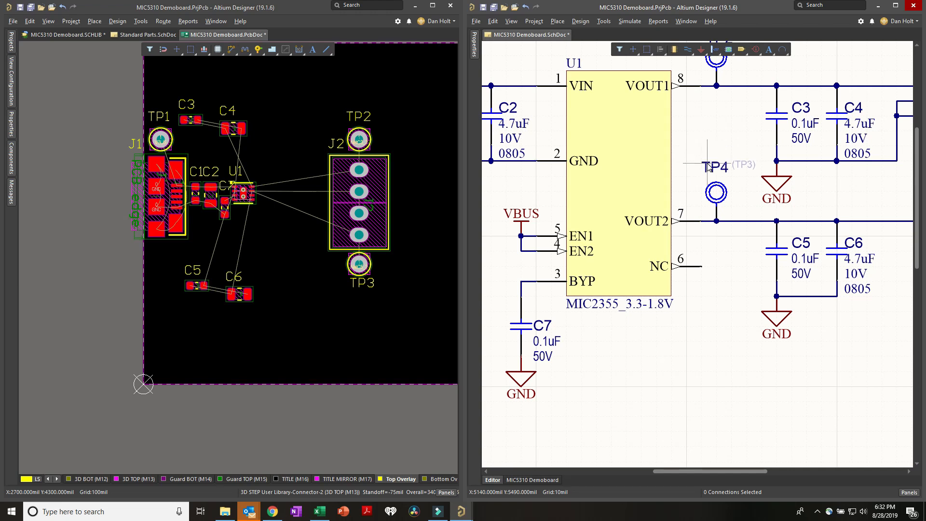
{"action": "left_click_drag", "start_coordinate": [708, 168], "coordinate": [705, 174]}
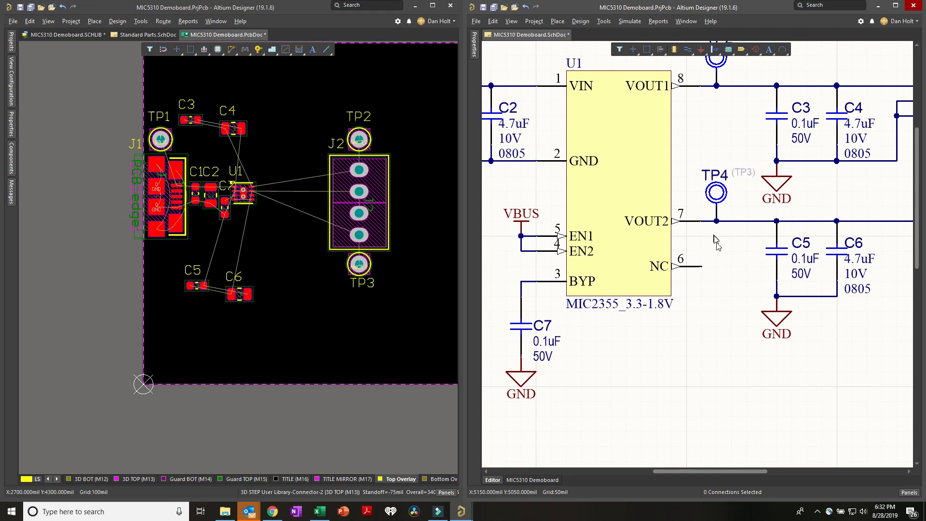
- Position the TP3 designator centred just below its test point symbol in the schematic
{"action": "scroll", "coordinate": [720, 260], "scroll_direction": "down", "scroll_amount": 1, "text": "ctrl"}
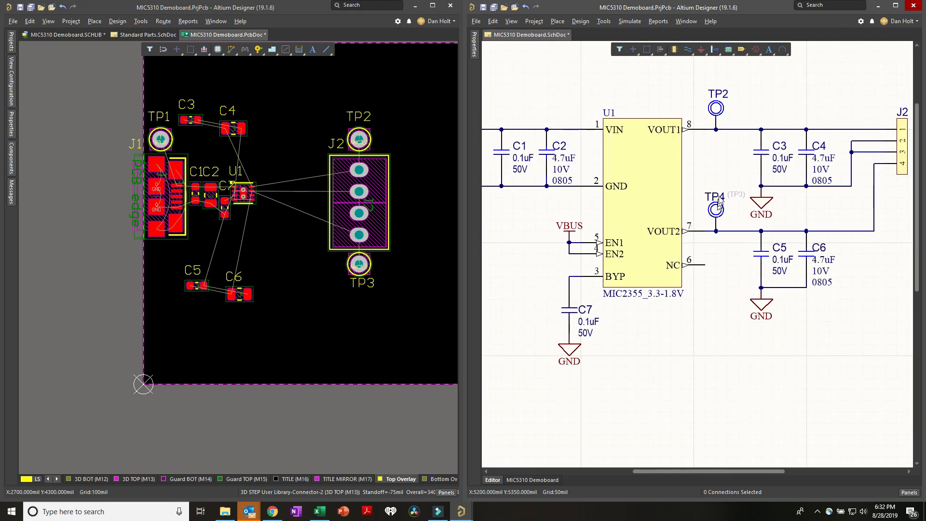
{"action": "scroll", "coordinate": [717, 206], "scroll_direction": "down", "scroll_amount": 3, "text": "ctrl"}
{"action": "scroll", "coordinate": [591, 229], "scroll_direction": "up", "scroll_amount": 3, "text": "ctrl"}
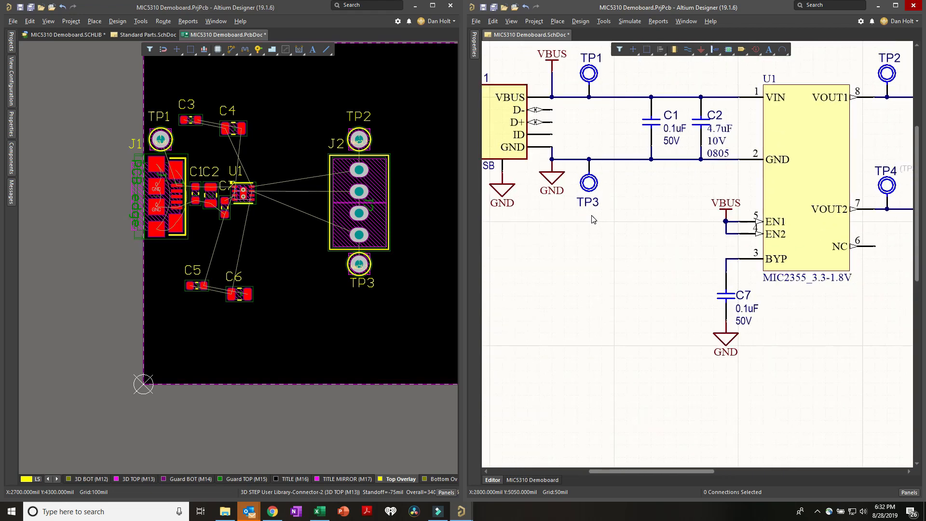
{"action": "scroll", "coordinate": [594, 220], "scroll_direction": "up", "scroll_amount": 2, "text": "ctrl"}
{"action": "left_click_drag", "start_coordinate": [584, 194], "coordinate": [584, 194]}
{"action": "scroll", "coordinate": [608, 227], "scroll_direction": "down", "scroll_amount": 3, "text": "ctrl"}
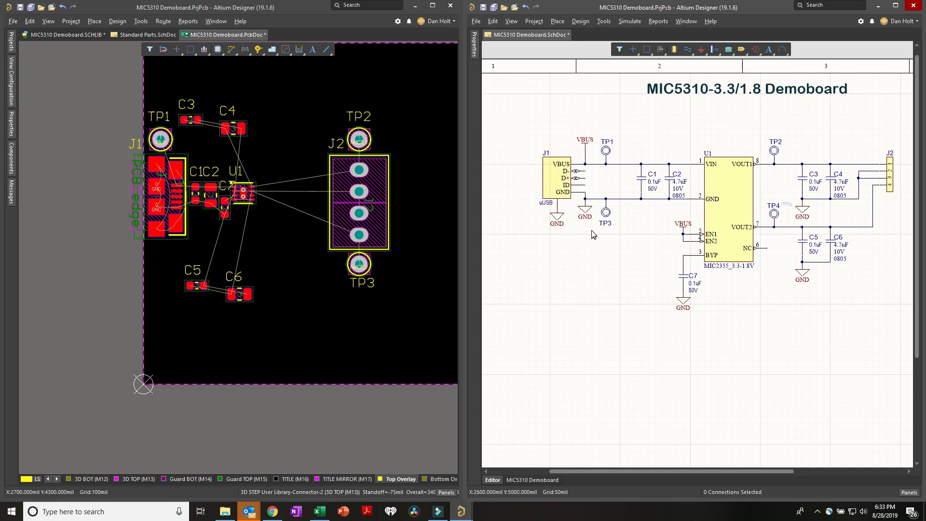
{"action": "scroll", "coordinate": [593, 228], "scroll_direction": "up", "scroll_amount": 3, "text": "ctrl"}
{"action": "mouse_move", "coordinate": [614, 215]}
{"action": "left_mouse_down"}
{"action": "mouse_move", "coordinate": [621, 203]}
{"action": "mouse_move", "coordinate": [621, 223]}
{"action": "left_mouse_up"}
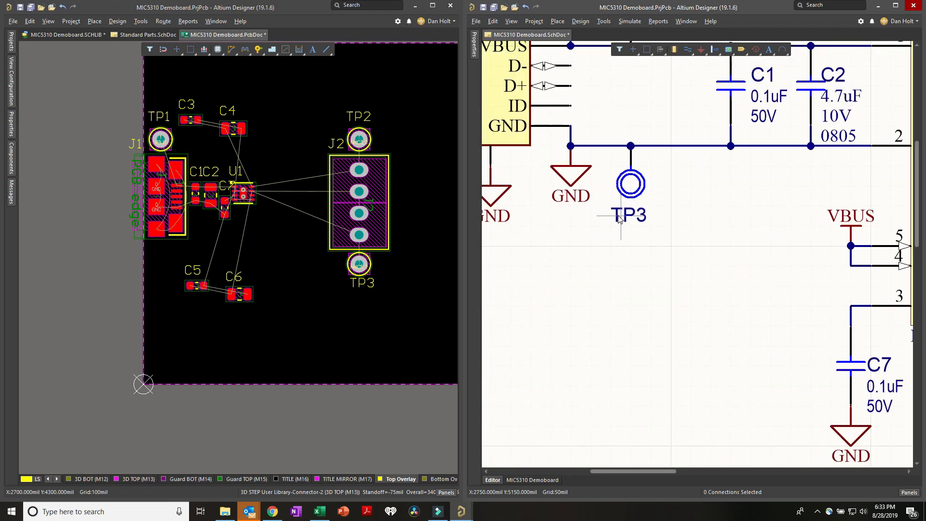
{"action": "left_click_drag", "start_coordinate": [620, 222], "coordinate": [627, 213]}
{"action": "scroll", "coordinate": [671, 230], "scroll_direction": "down", "scroll_amount": 5, "text": "ctrl"}
{"action": "right_click_drag", "start_coordinate": [668, 238], "coordinate": [581, 237]}
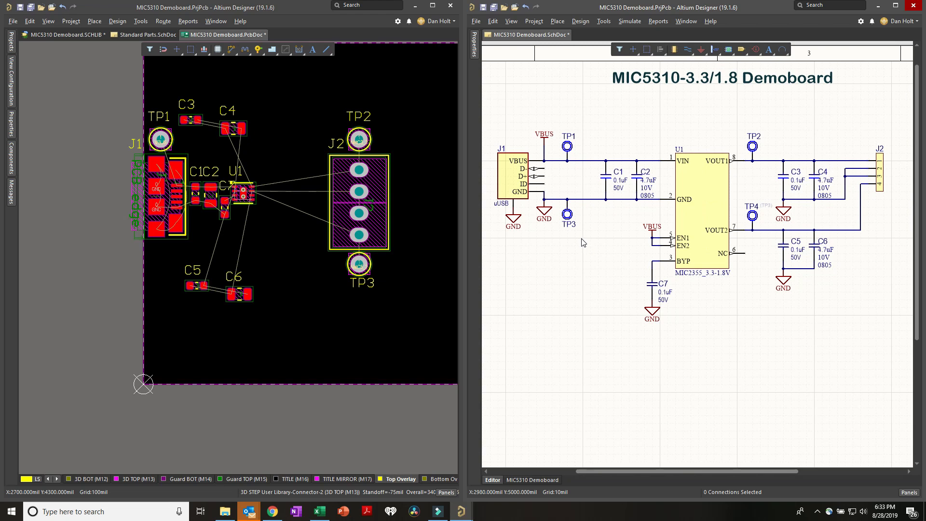
- Compile the MIC5310 Demoboard PCB project and open the compile messages
{"action": "left_click", "coordinate": [533, 21]}
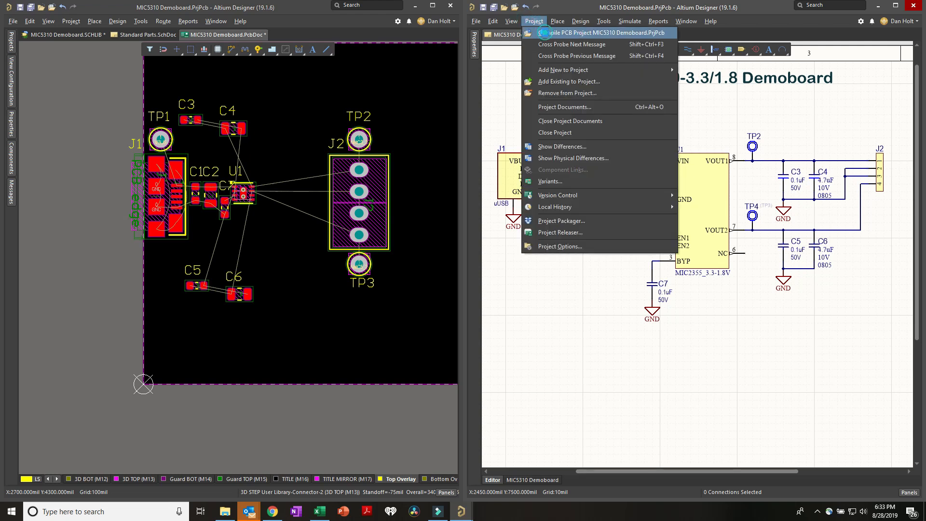
{"action": "left_click", "coordinate": [545, 33]}
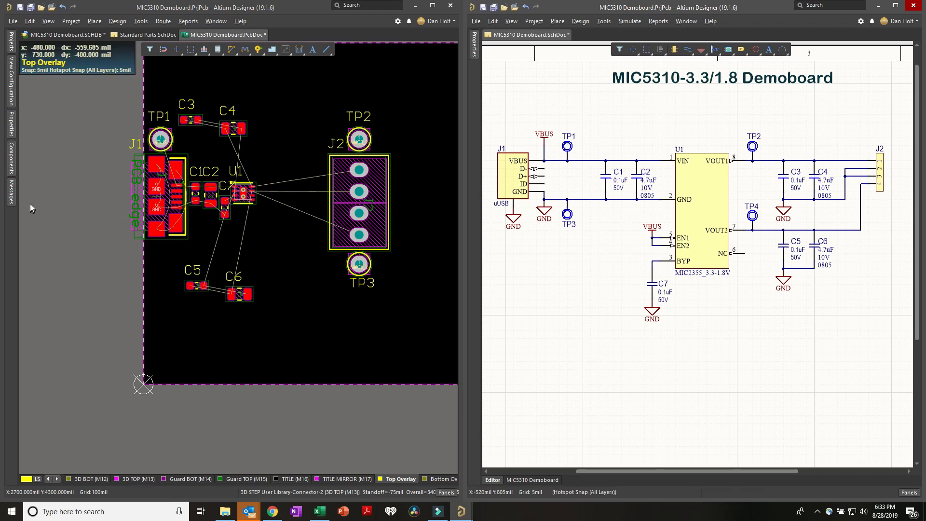
{"action": "left_click", "coordinate": [12, 192]}
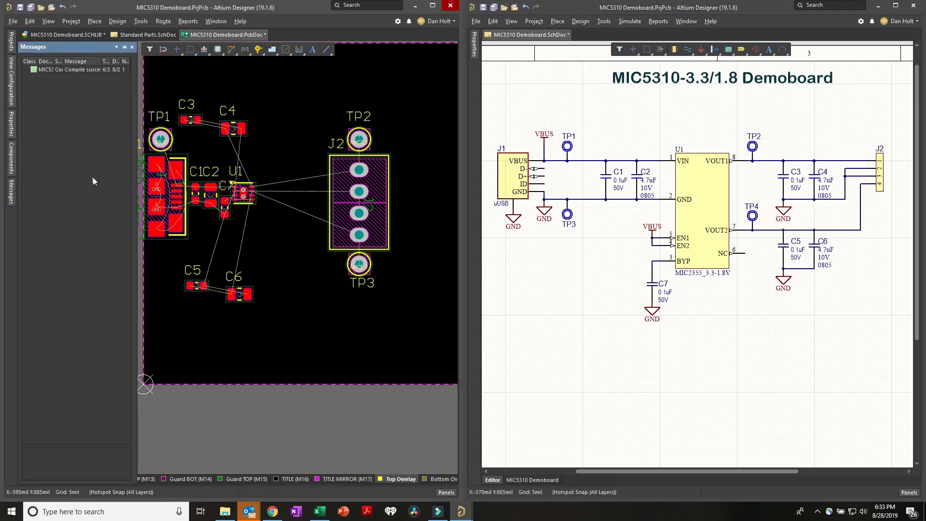
- Update the PCB document from the schematic by executing the engineering change order for TP3 and TP4
{"action": "left_click", "coordinate": [621, 100]}
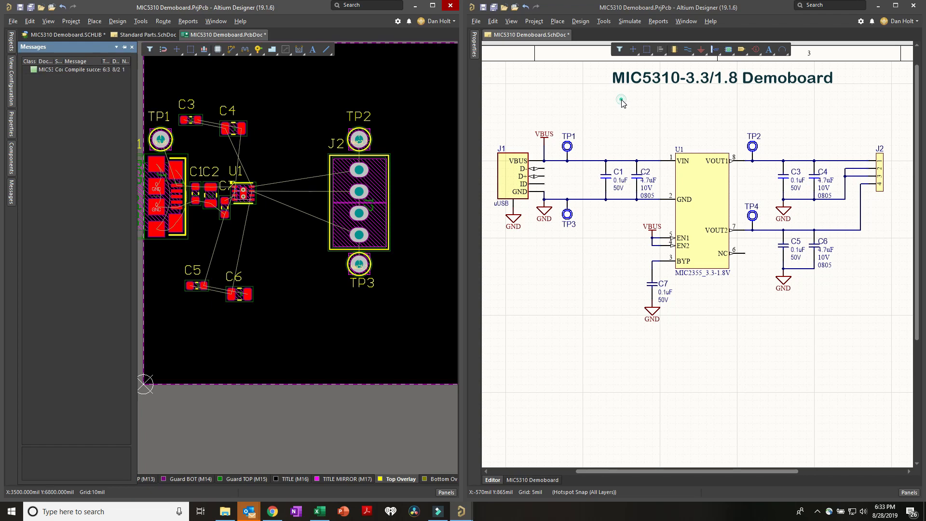
{"action": "left_click", "coordinate": [580, 21]}
{"action": "left_click", "coordinate": [592, 35]}
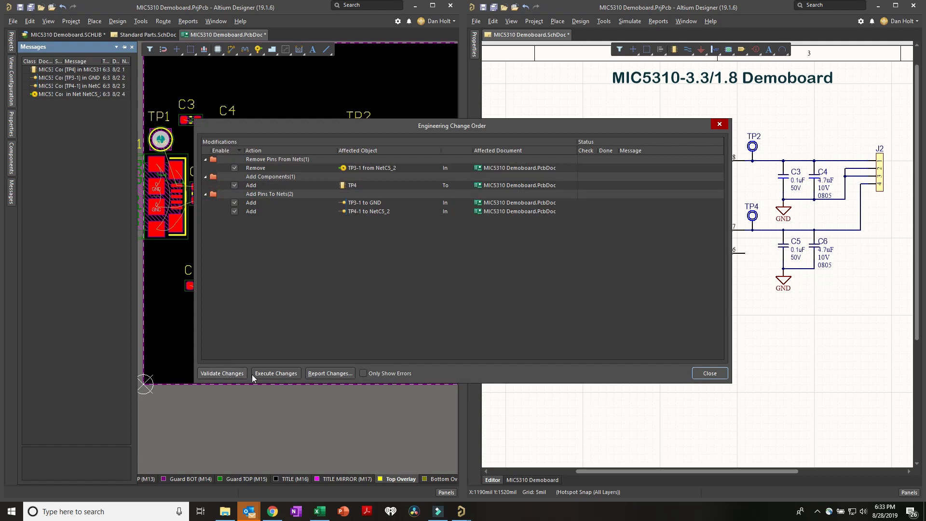
{"action": "left_click", "coordinate": [270, 374]}
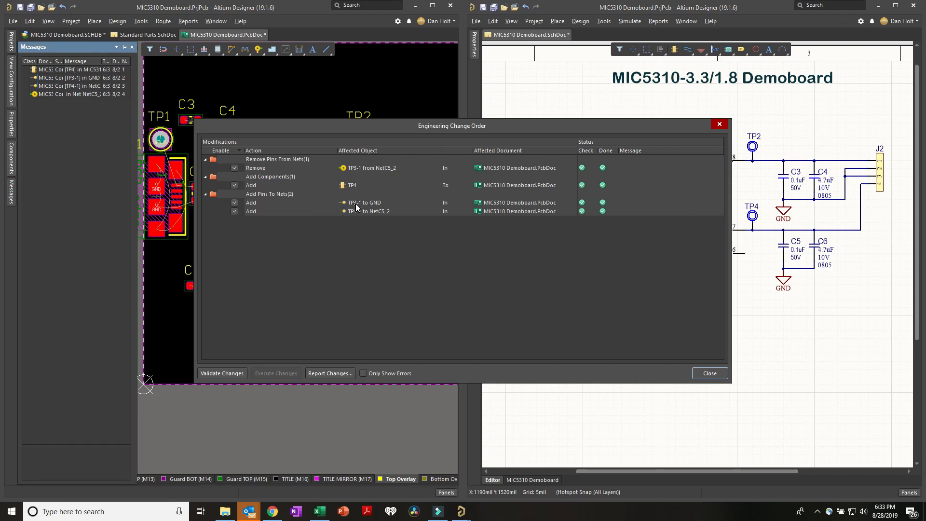
{"action": "left_click", "coordinate": [697, 374]}
- Bring TP4 onto the board, move TP3 directly below J1, and place TP4 directly below J2
{"action": "left_click", "coordinate": [312, 300]}
{"action": "scroll", "coordinate": [312, 300], "scroll_direction": "down", "scroll_amount": 2, "text": "ctrl"}
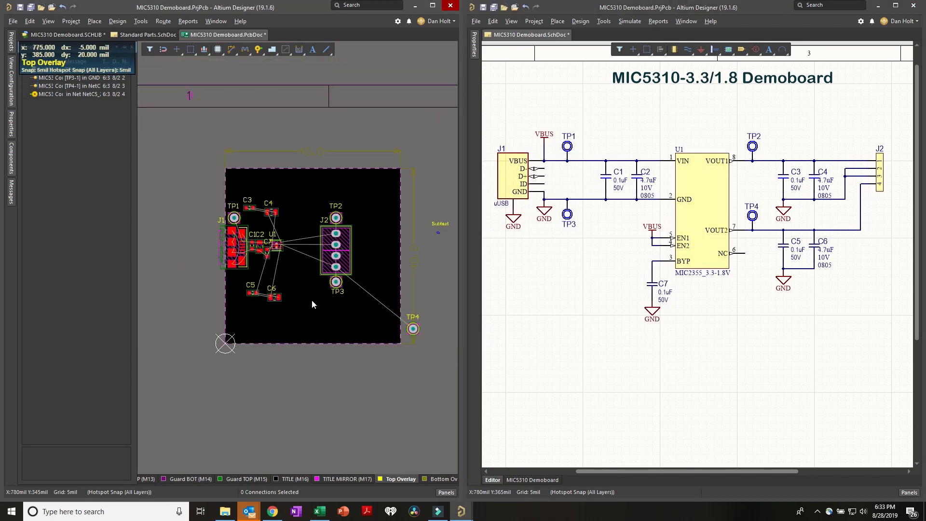
{"action": "left_click_drag", "start_coordinate": [414, 328], "coordinate": [303, 286]}
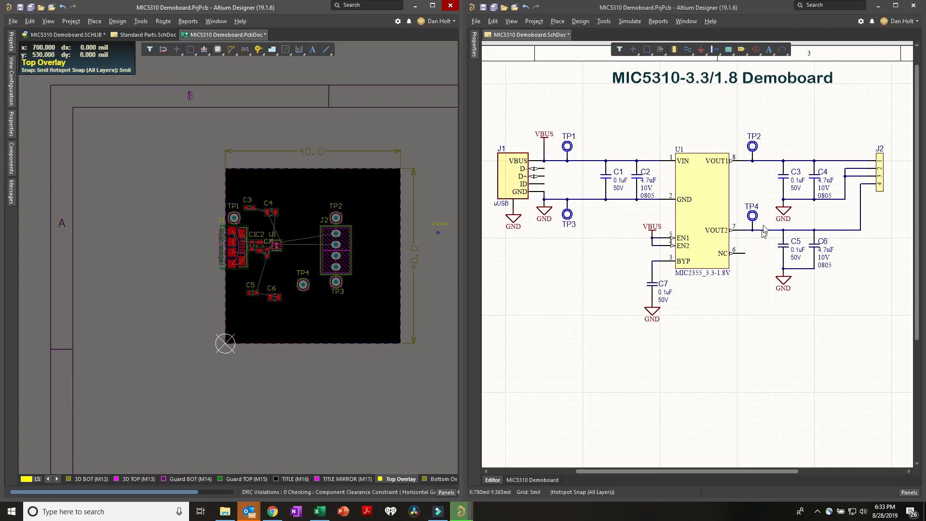
{"action": "scroll", "coordinate": [326, 283], "scroll_direction": "up", "scroll_amount": 3, "text": "ctrl"}
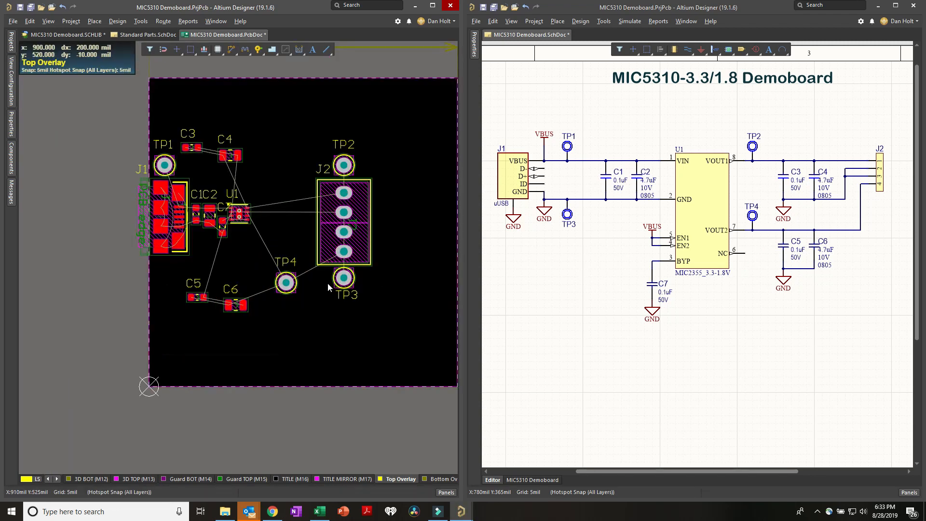
{"action": "left_click_drag", "start_coordinate": [342, 274], "coordinate": [111, 264]}
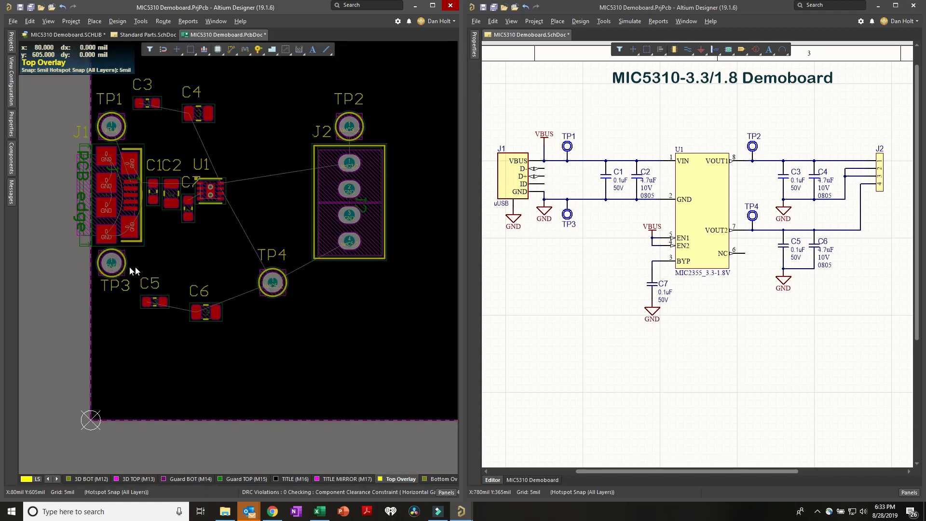
{"action": "left_click_drag", "start_coordinate": [285, 285], "coordinate": [358, 284]}
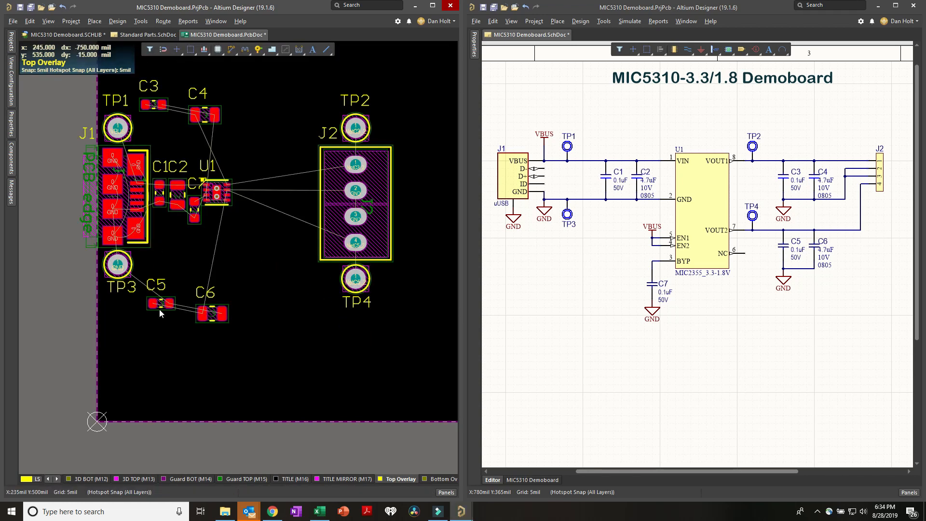
- Move C5 and C6 together between U1 and J2, and place C5 rotated to vertical beside U1's output pads
{"action": "left_click_drag", "start_coordinate": [232, 338], "coordinate": [241, 244]}
{"action": "scroll", "coordinate": [225, 207], "scroll_direction": "up", "scroll_amount": 3, "text": "ctrl"}
{"action": "scroll", "coordinate": [227, 207], "scroll_direction": "up", "scroll_amount": 2, "text": "ctrl"}
{"action": "left_click", "coordinate": [293, 237]}
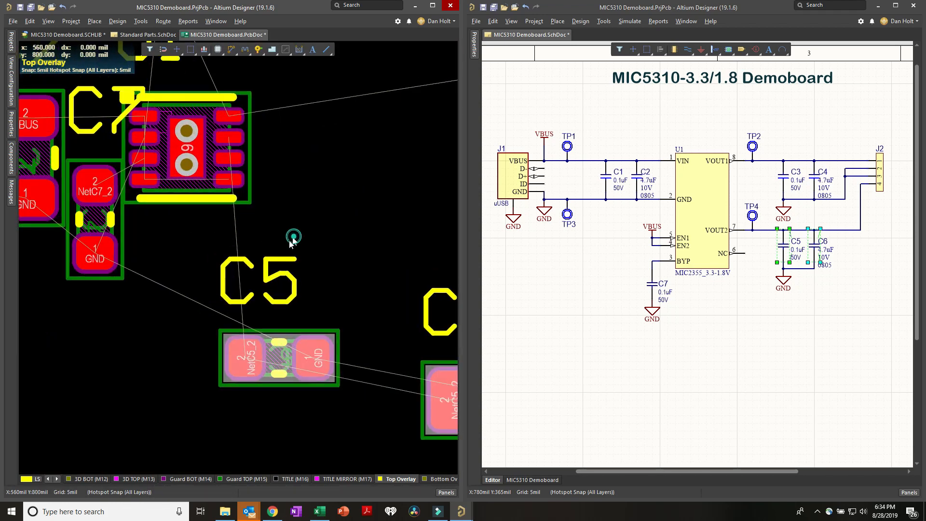
{"action": "left_click_drag", "start_coordinate": [272, 346], "coordinate": [310, 192]}
{"action": "key", "text": "space"}
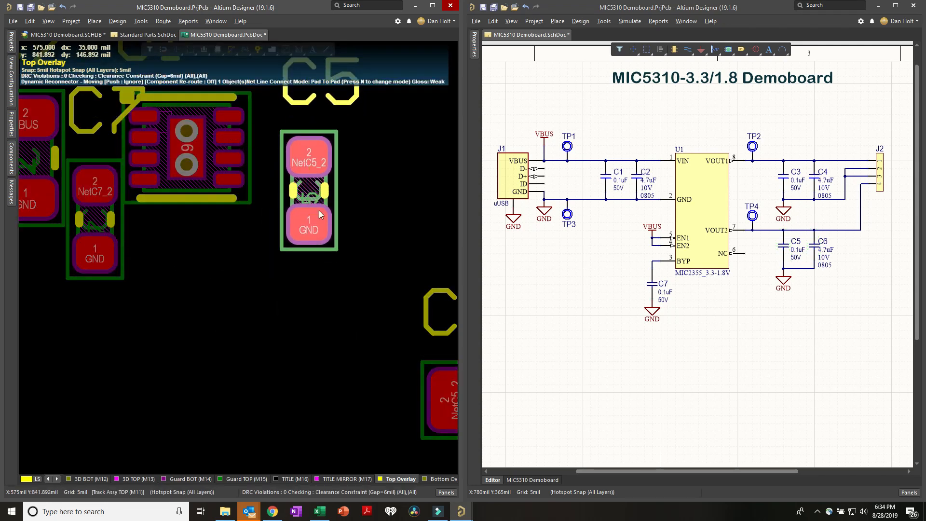
{"action": "scroll", "coordinate": [356, 210], "scroll_direction": "down", "scroll_amount": 2, "text": "ctrl"}
{"action": "right_click_drag", "start_coordinate": [356, 210], "coordinate": [316, 323]}
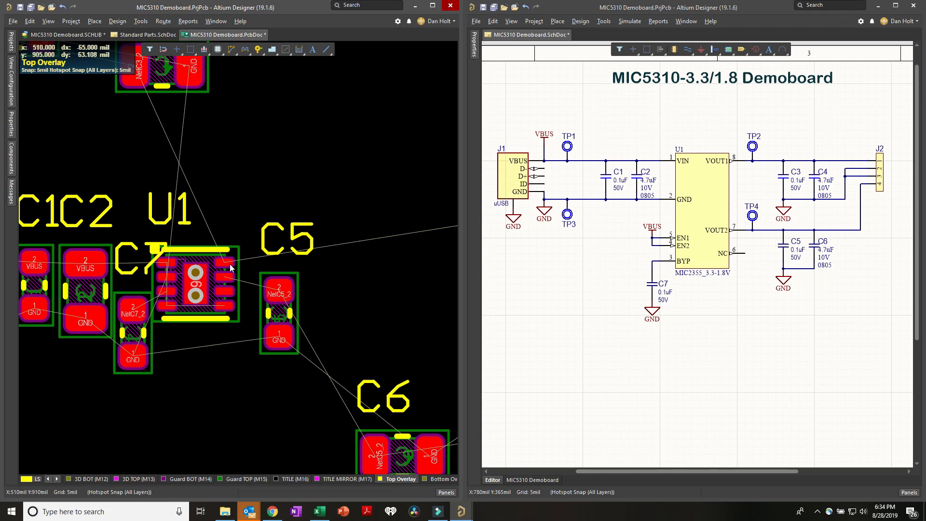
{"action": "scroll", "coordinate": [233, 265], "scroll_direction": "up", "scroll_amount": 5, "text": "ctrl"}
{"action": "scroll", "coordinate": [230, 265], "scroll_direction": "down", "scroll_amount": 4, "text": "ctrl"}
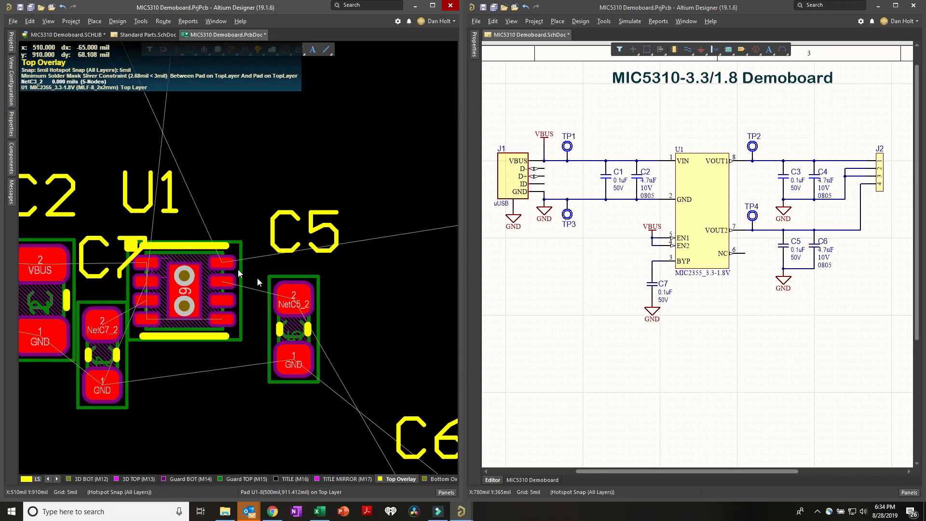
{"action": "right_click_drag", "start_coordinate": [311, 314], "coordinate": [170, 325]}
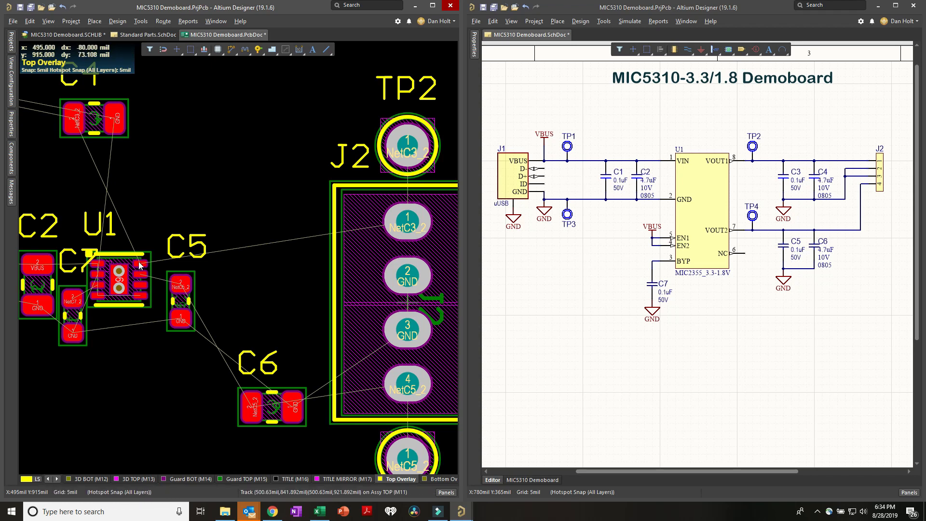
{"action": "mouse_move", "coordinate": [140, 264]}
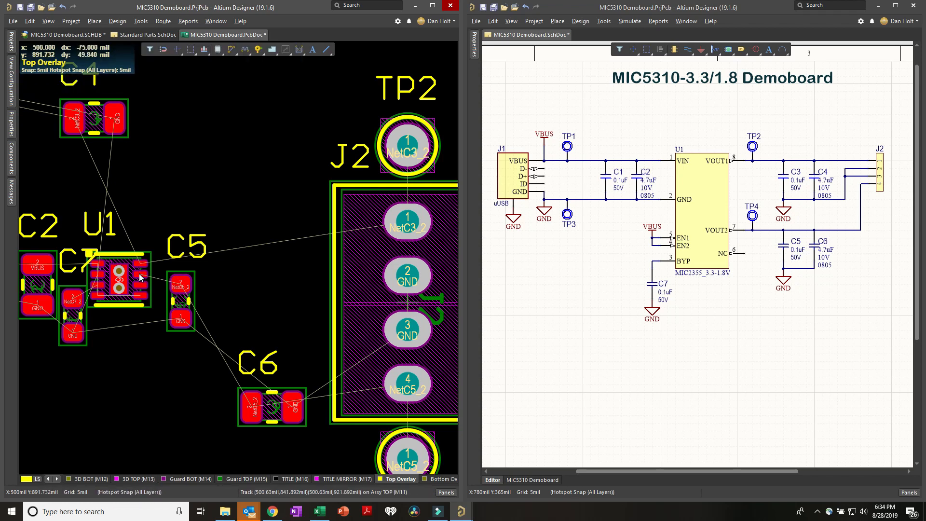
- Move C5 and C6 side by side next to J2's lower pins, with C6 rotated to vertical
{"action": "scroll", "coordinate": [138, 288], "scroll_direction": "up", "scroll_amount": 3, "text": "ctrl"}
{"action": "scroll", "coordinate": [139, 282], "scroll_direction": "down", "scroll_amount": 2, "text": "ctrl"}
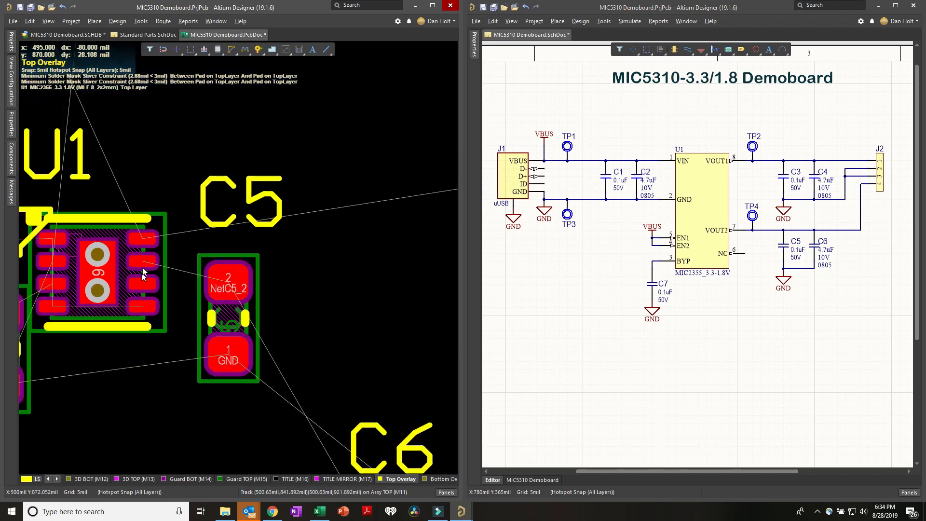
{"action": "scroll", "coordinate": [129, 261], "scroll_direction": "down", "scroll_amount": 1, "text": "ctrl"}
{"action": "scroll", "coordinate": [129, 262], "scroll_direction": "down", "scroll_amount": 1, "text": "ctrl"}
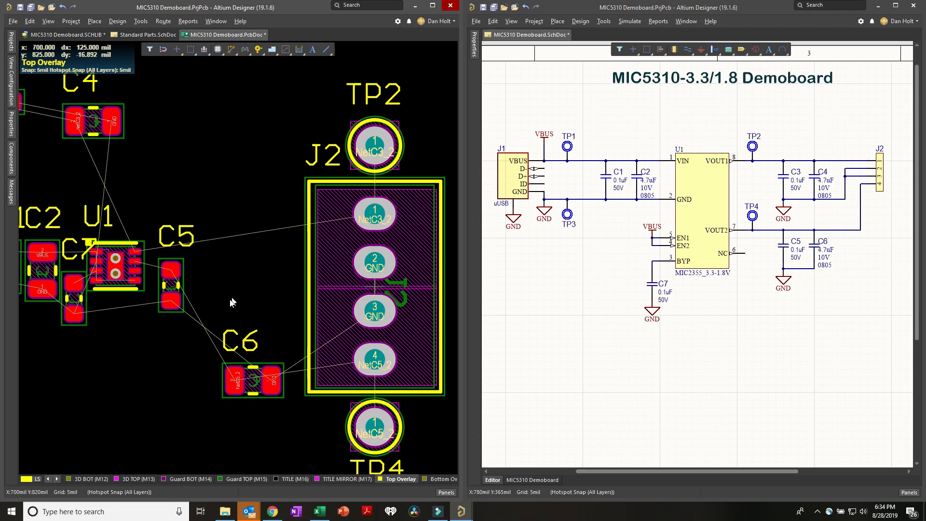
{"action": "left_click_drag", "start_coordinate": [171, 286], "coordinate": [289, 339]}
{"action": "left_click_drag", "start_coordinate": [261, 376], "coordinate": [246, 339]}
{"action": "key", "text": "space"}
{"action": "key", "text": "space"}
{"action": "key", "text": "space"}
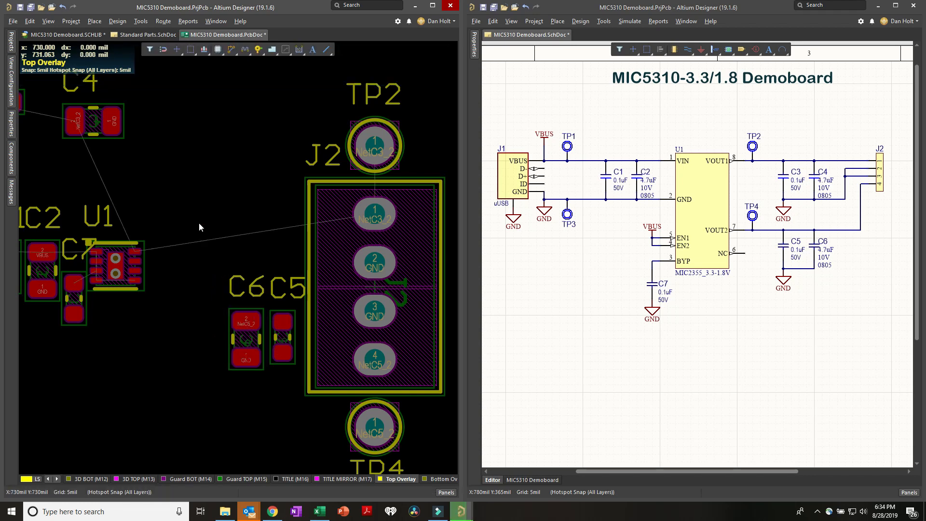
- Place C4 and C3 rotated to vertical side by side next to J2's upper pins, directly above C6 and C5
{"action": "right_click_drag", "start_coordinate": [153, 167], "coordinate": [198, 200]}
{"action": "left_click_drag", "start_coordinate": [133, 162], "coordinate": [291, 263]}
{"action": "key", "text": "space"}
{"action": "key", "text": "space"}
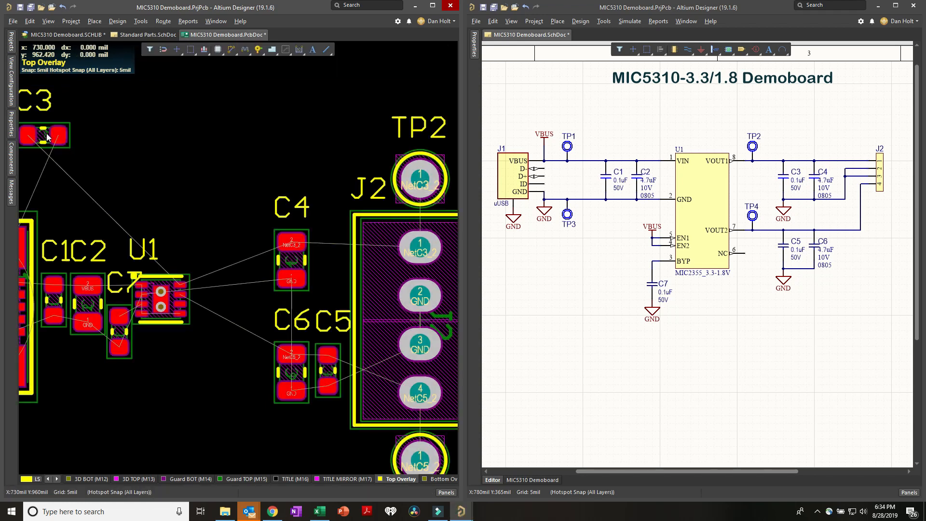
{"action": "left_click_drag", "start_coordinate": [46, 136], "coordinate": [328, 261]}
{"action": "key", "text": "space"}
{"action": "left_click_drag", "start_coordinate": [328, 374], "coordinate": [327, 374]}
{"action": "scroll", "coordinate": [265, 322], "scroll_direction": "down", "scroll_amount": 4, "text": "ctrl"}
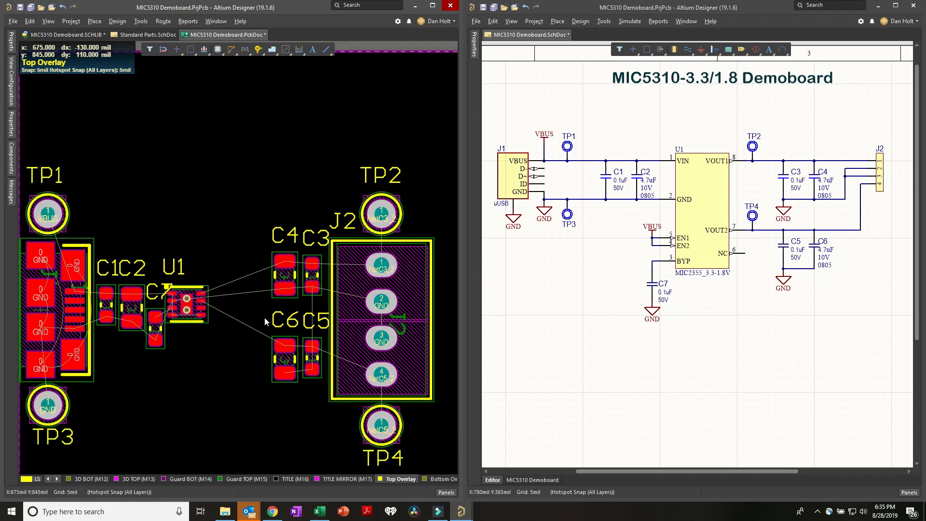
- Move J2, TP2, TP4 and capacitors C3 to C6 together closer to U1
{"action": "right_click_drag", "start_coordinate": [274, 295], "coordinate": [304, 259]}
{"action": "mouse_move", "coordinate": [265, 154]}
{"action": "left_mouse_down"}
{"action": "mouse_move", "coordinate": [421, 381]}
{"action": "mouse_move", "coordinate": [408, 373]}
{"action": "left_mouse_up"}
{"action": "left_click_drag", "start_coordinate": [390, 315], "coordinate": [356, 320]}
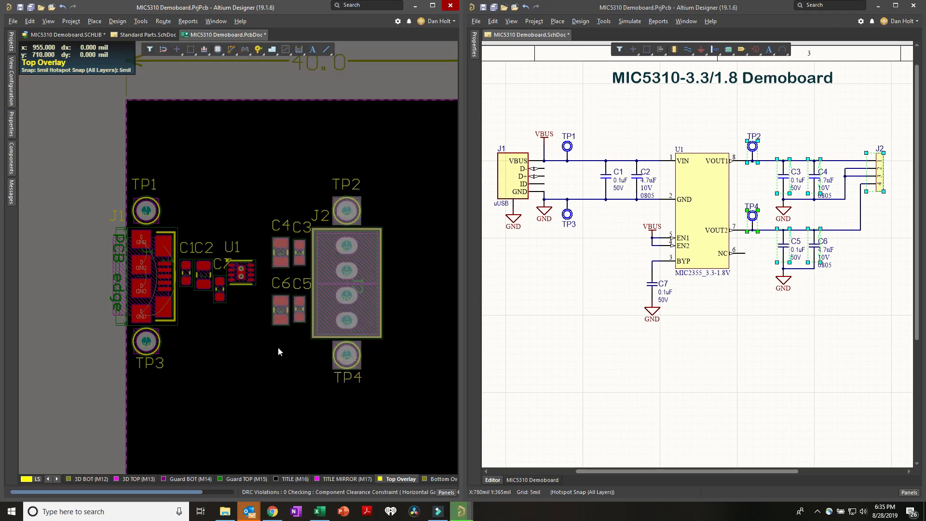
{"action": "scroll", "coordinate": [278, 347], "scroll_direction": "down", "scroll_amount": 3, "text": "ctrl"}
{"action": "right_click_drag", "start_coordinate": [232, 365], "coordinate": [250, 339]}
{"action": "scroll", "coordinate": [285, 314], "scroll_direction": "up", "scroll_amount": 4, "text": "ctrl"}
{"action": "scroll", "coordinate": [252, 335], "scroll_direction": "up", "scroll_amount": 1, "text": "ctrl"}
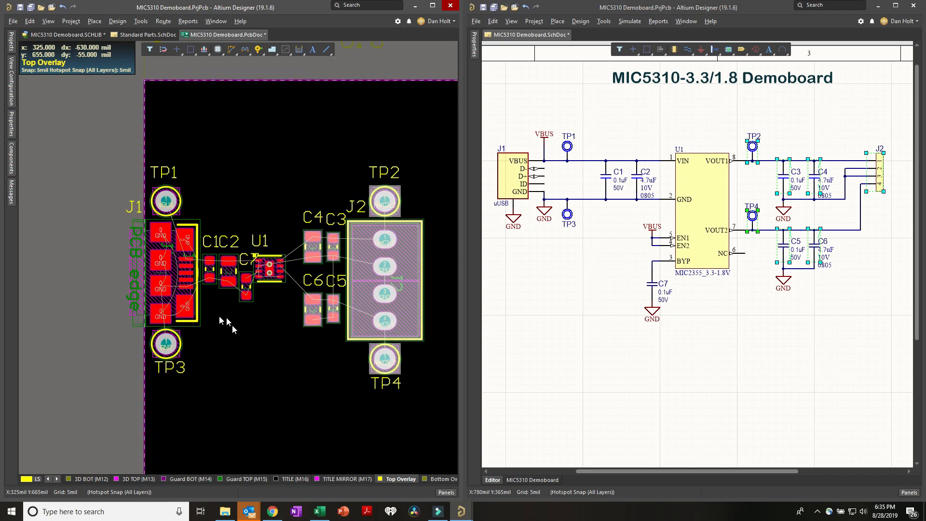
- Move J1's designator to the connector's inner side above C1, keeping Top Overlay as the active layer
{"action": "scroll", "coordinate": [154, 188], "scroll_direction": "up", "scroll_amount": 1, "text": "ctrl"}
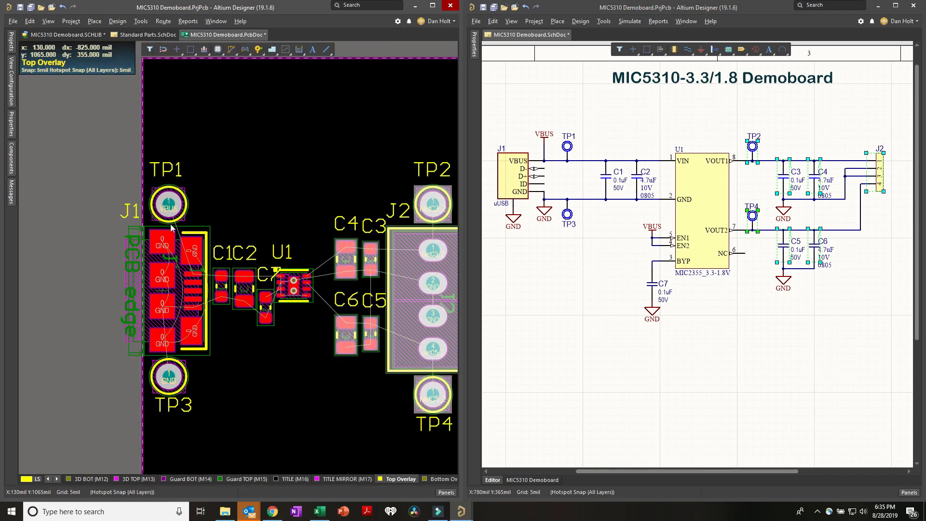
{"action": "left_click_drag", "start_coordinate": [127, 214], "coordinate": [210, 231]}
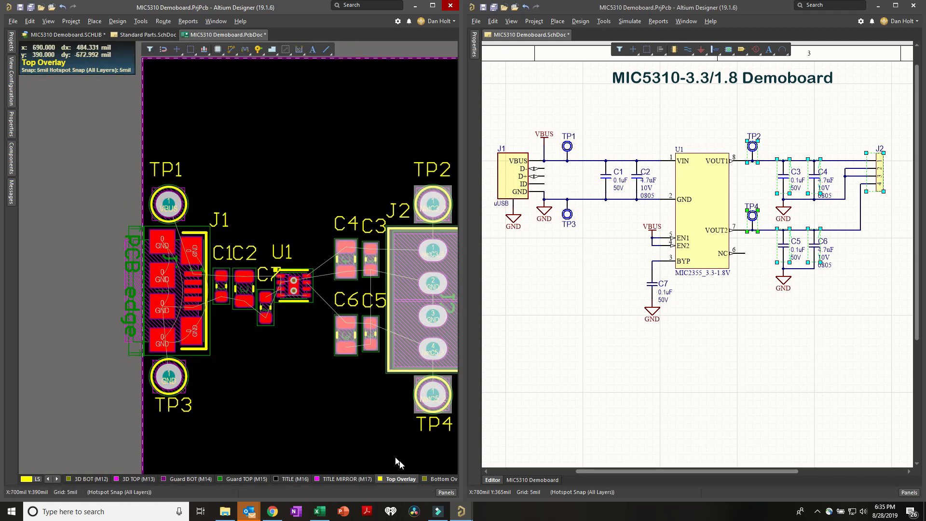
{"action": "left_click", "coordinate": [351, 479]}
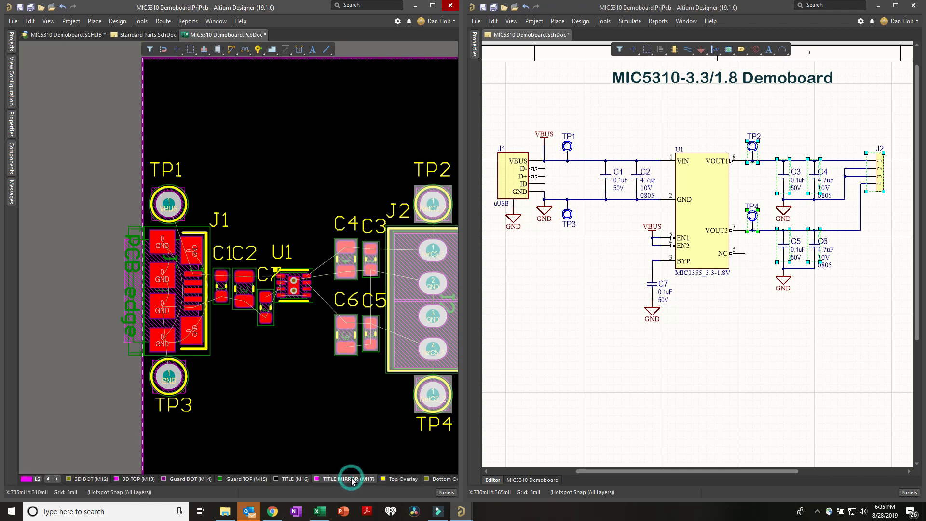
{"action": "left_click", "coordinate": [387, 479]}
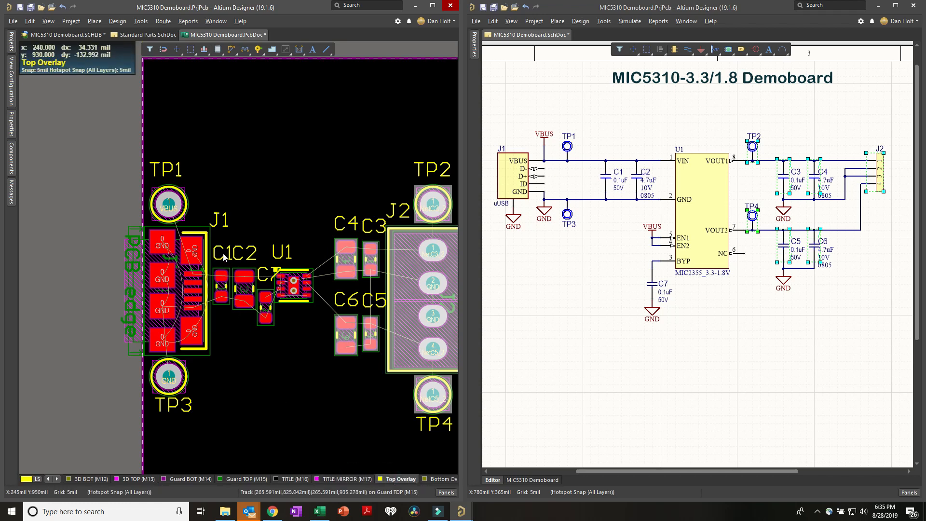
- Rotate the C1 and C2 designators to vertical and place each directly above its capacitor
{"action": "left_click_drag", "start_coordinate": [221, 265], "coordinate": [186, 261]}
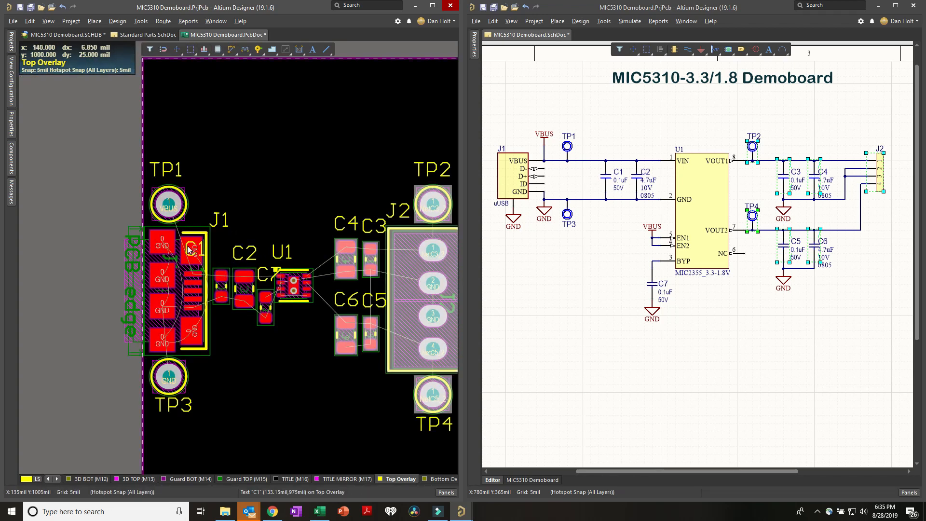
{"action": "mouse_move", "coordinate": [186, 248]}
{"action": "left_mouse_down"}
{"action": "mouse_move", "coordinate": [180, 262]}
{"action": "mouse_move", "coordinate": [192, 256]}
{"action": "left_mouse_up"}
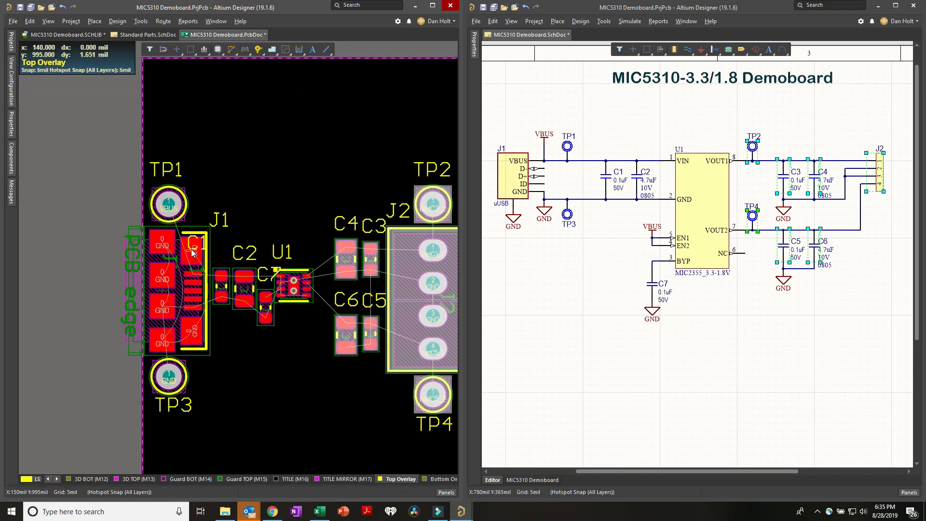
{"action": "left_click", "coordinate": [192, 252]}
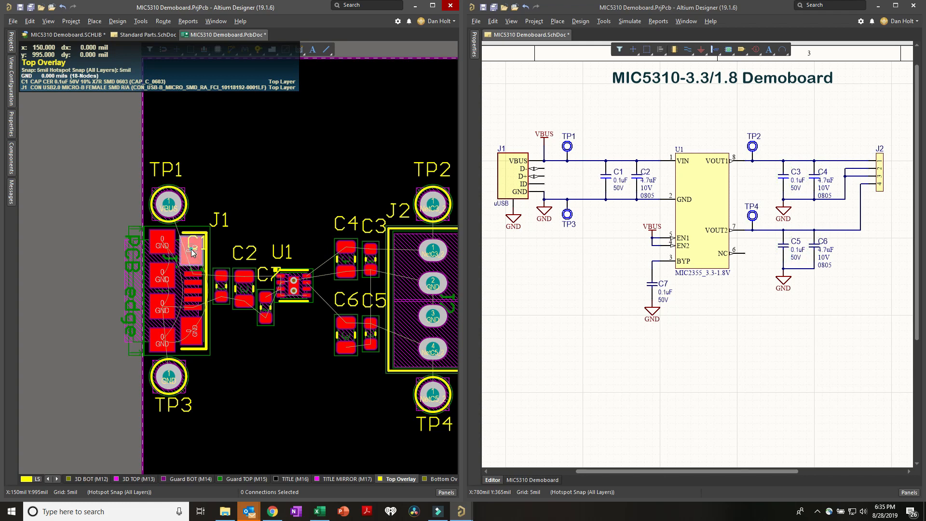
{"action": "left_click", "coordinate": [191, 249]}
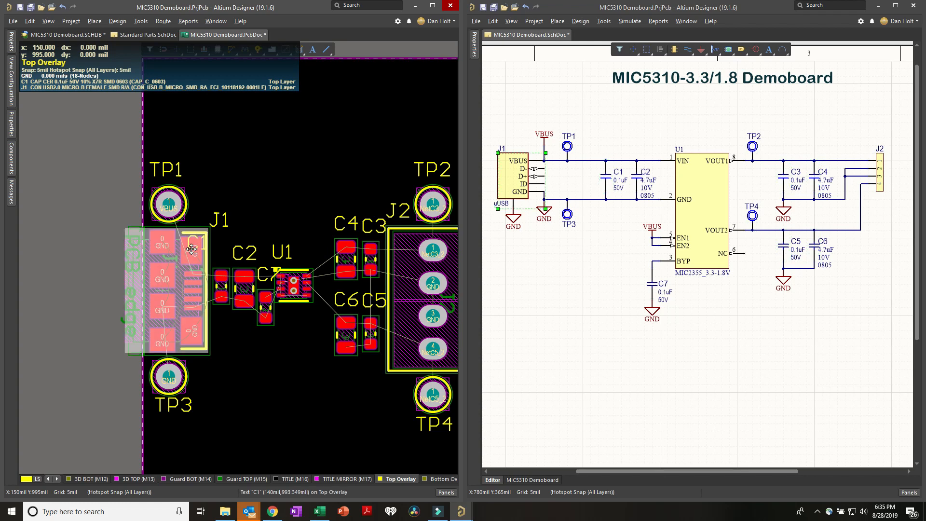
{"action": "left_click", "coordinate": [193, 250]}
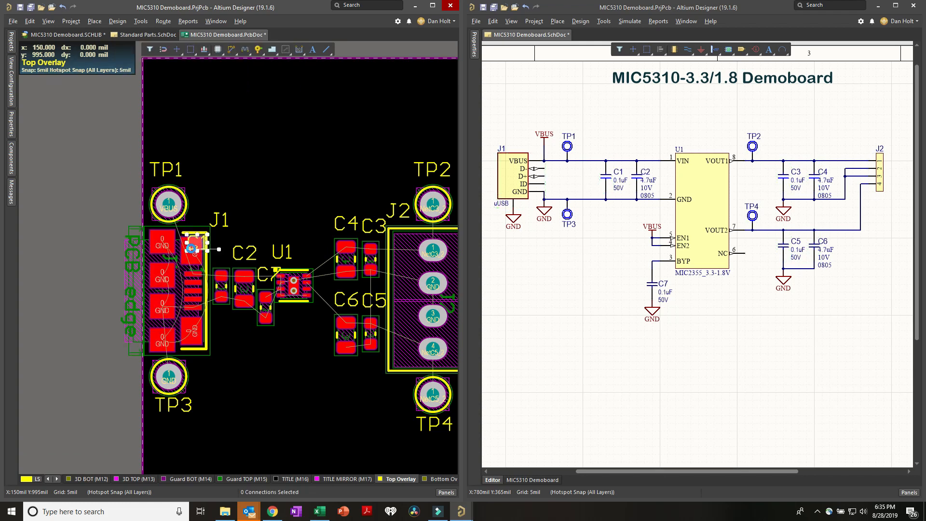
{"action": "left_click_drag", "start_coordinate": [191, 248], "coordinate": [242, 269]}
{"action": "key", "text": "space"}
- Place the C7 designator vertically below its capacitor and adjust the U1 and J1 designators above their parts
{"action": "scroll", "coordinate": [242, 269], "scroll_direction": "up", "scroll_amount": 4, "text": "ctrl"}
{"action": "left_click_drag", "start_coordinate": [289, 282], "coordinate": [328, 463]}
{"action": "key", "text": "space"}
{"action": "left_click_drag", "start_coordinate": [320, 242], "coordinate": [346, 263]}
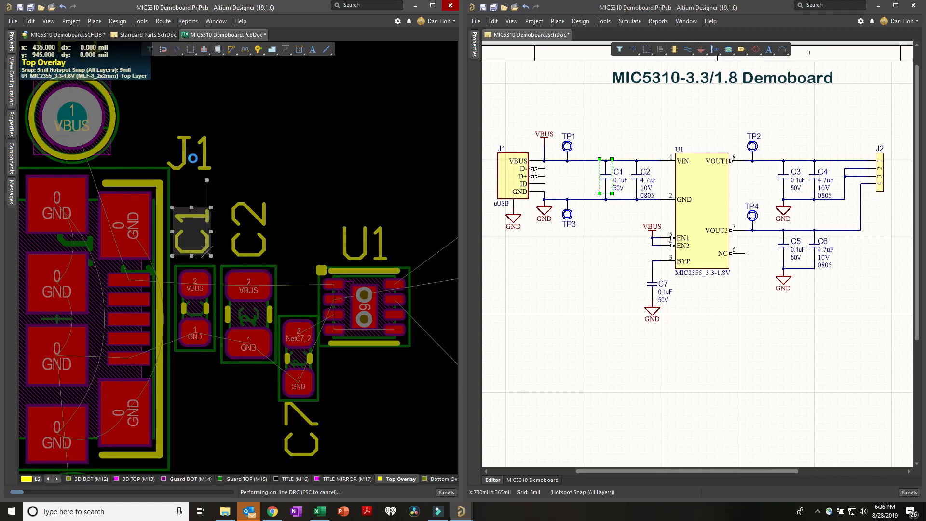
{"action": "left_click_drag", "start_coordinate": [182, 159], "coordinate": [147, 169]}
- Rotate the C4 and C3 designators to vertical and place each directly above its capacitor
{"action": "scroll", "coordinate": [132, 166], "scroll_direction": "down", "scroll_amount": 3, "text": "ctrl"}
{"action": "scroll", "coordinate": [311, 191], "scroll_direction": "up", "scroll_amount": 2, "text": "ctrl"}
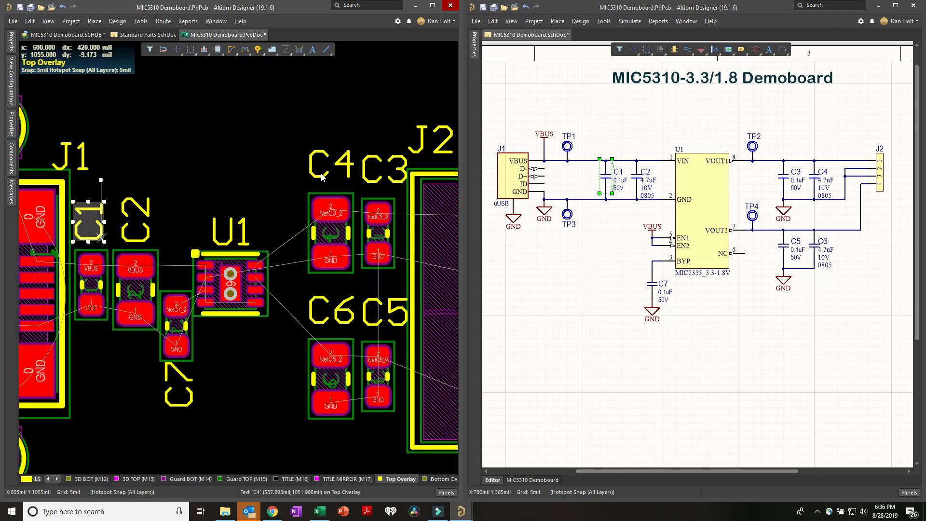
{"action": "key", "text": "space"}
{"action": "left_click_drag", "start_coordinate": [317, 185], "coordinate": [392, 202]}
{"action": "key", "text": "space"}
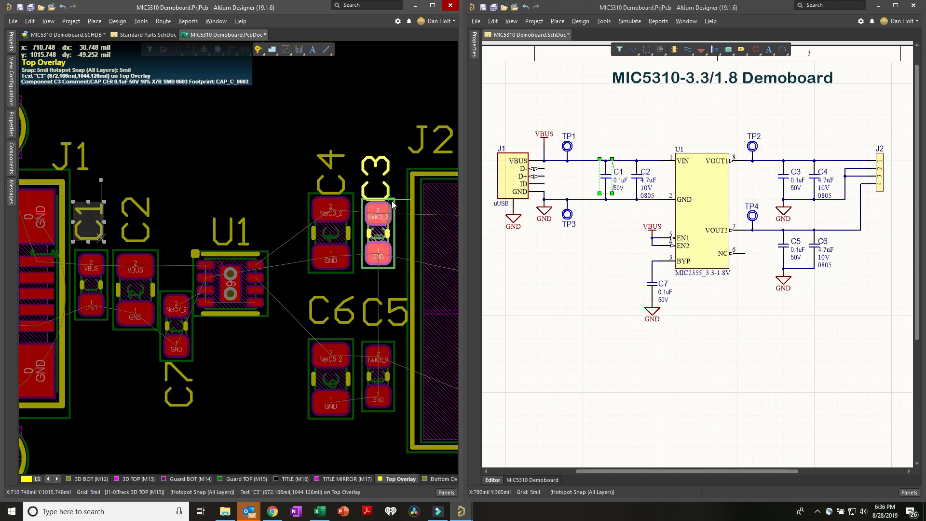
- Examine the text height and stroke width in the C4 designator's properties
{"action": "left_click", "coordinate": [342, 179]}
{"action": "key", "text": "F11"}
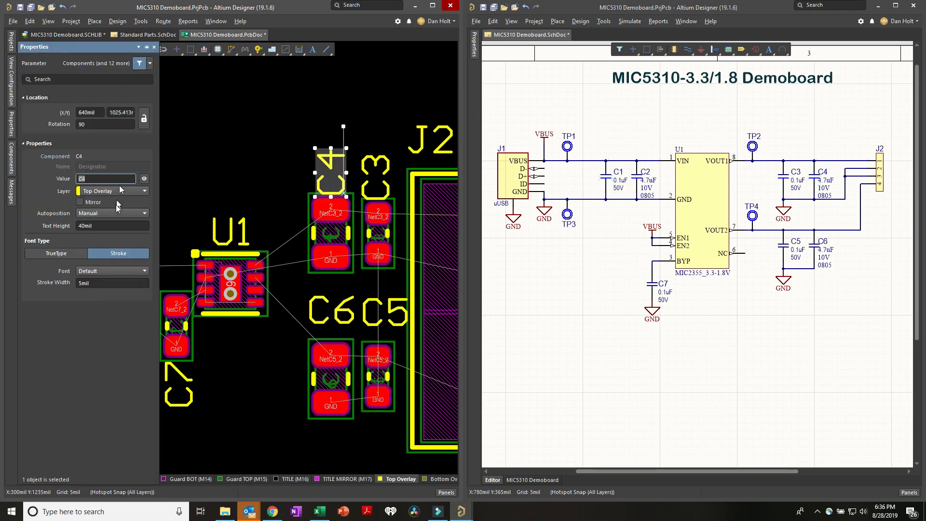
{"action": "left_click", "coordinate": [108, 227]}
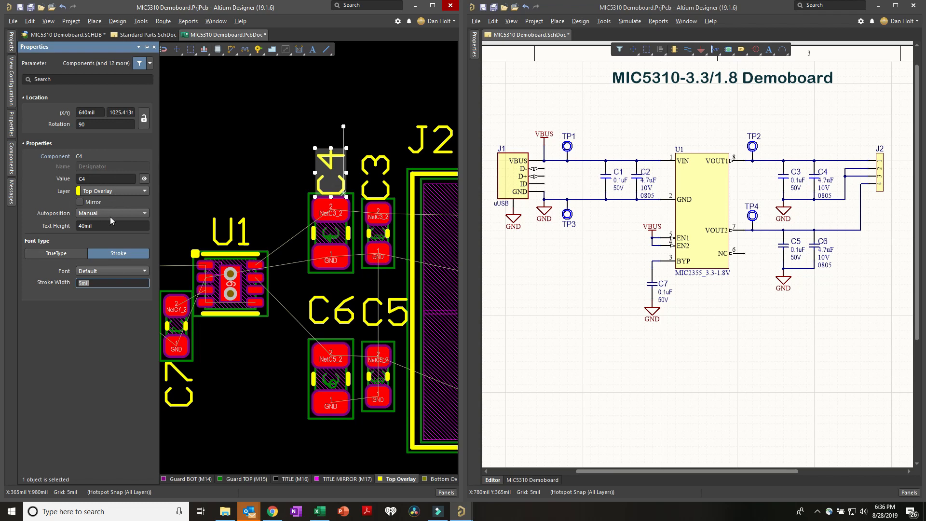
{"action": "left_click", "coordinate": [227, 158]}
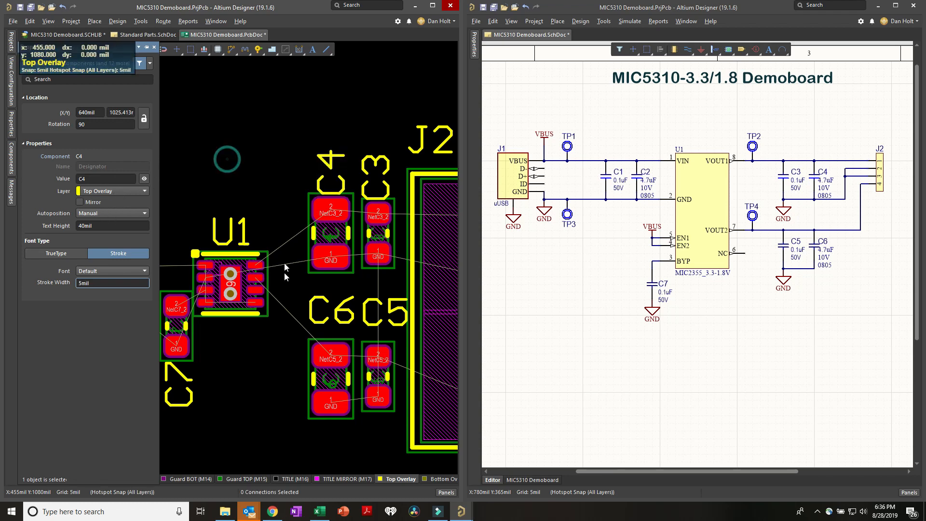
- Rotate the C6 and C5 designators to vertical and place each directly below its capacitor
{"action": "left_click_drag", "start_coordinate": [321, 311], "coordinate": [344, 465]}
{"action": "key", "text": "space"}
{"action": "left_click_drag", "start_coordinate": [382, 311], "coordinate": [392, 461]}
{"action": "key", "text": "space"}
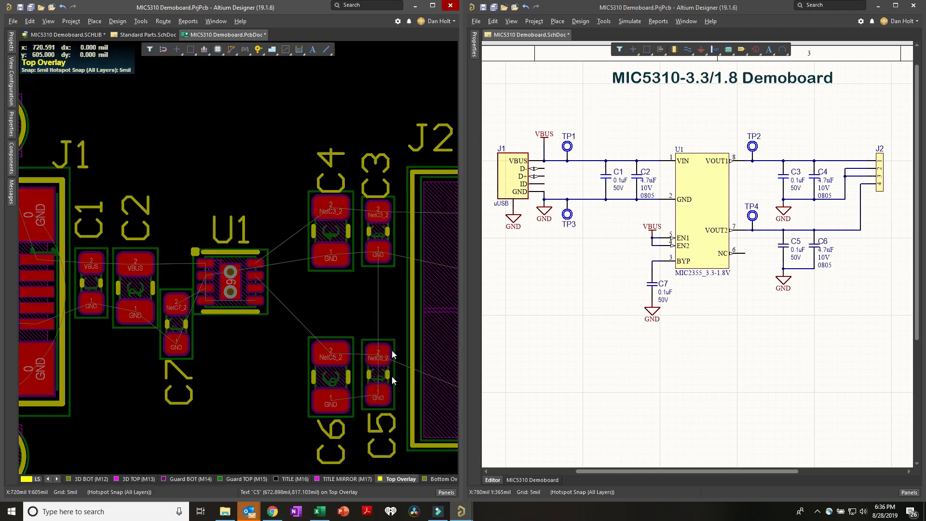
- Move the J2, TP2 and TP1 designators closer to the tops of their component outlines
{"action": "scroll", "coordinate": [386, 305], "scroll_direction": "down", "scroll_amount": 4, "text": "ctrl"}
{"action": "right_click_drag", "start_coordinate": [357, 314], "coordinate": [278, 314]}
{"action": "scroll", "coordinate": [323, 244], "scroll_direction": "up", "scroll_amount": 3, "text": "ctrl"}
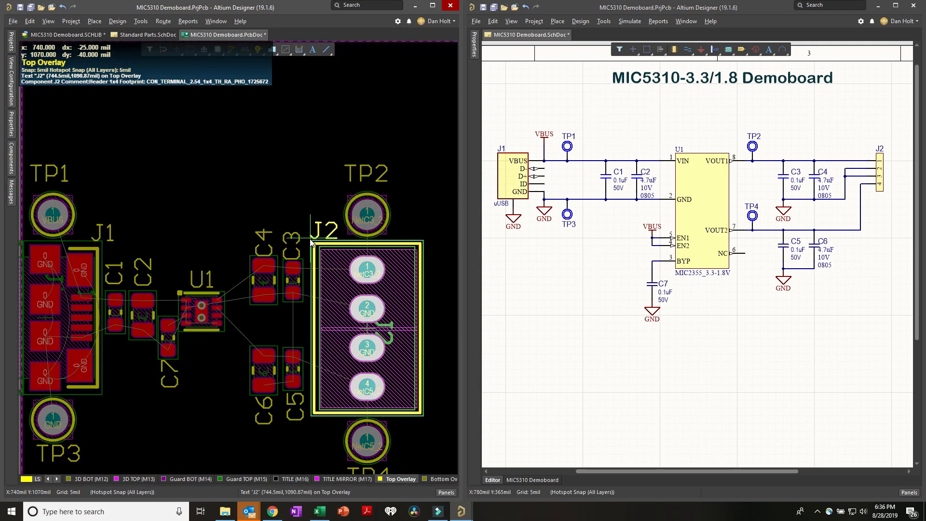
{"action": "left_click_drag", "start_coordinate": [310, 240], "coordinate": [310, 239]}
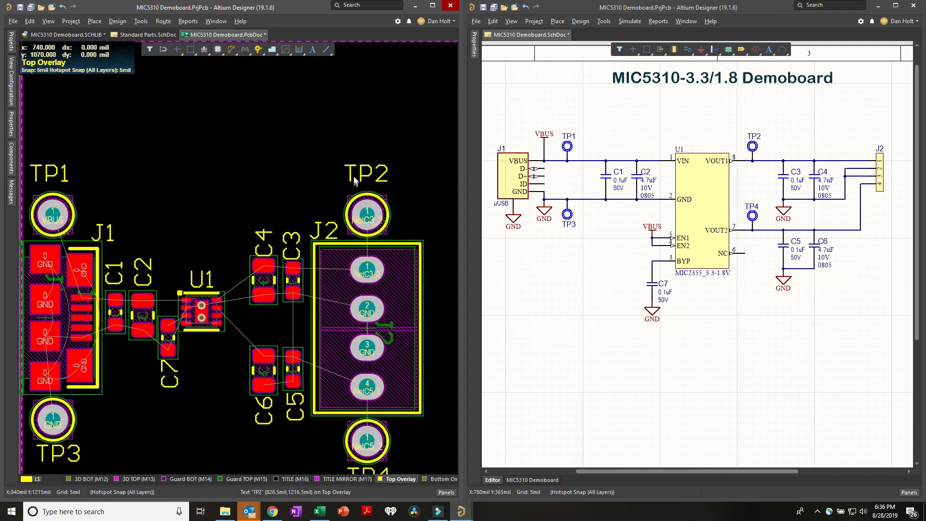
{"action": "left_click_drag", "start_coordinate": [351, 178], "coordinate": [343, 188]}
{"action": "left_click_drag", "start_coordinate": [51, 173], "coordinate": [34, 189]}
{"action": "right_click_drag", "start_coordinate": [182, 378], "coordinate": [187, 312]}
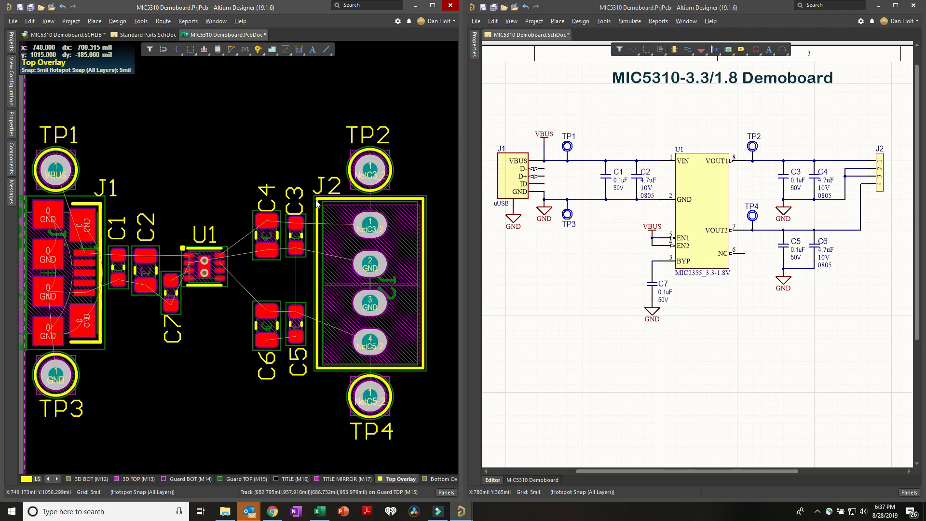
- Maximize the PCB window and set the text height of the TP1, TP2, TP3 and TP4 designators to 50 mil
{"action": "left_click", "coordinate": [428, 13]}
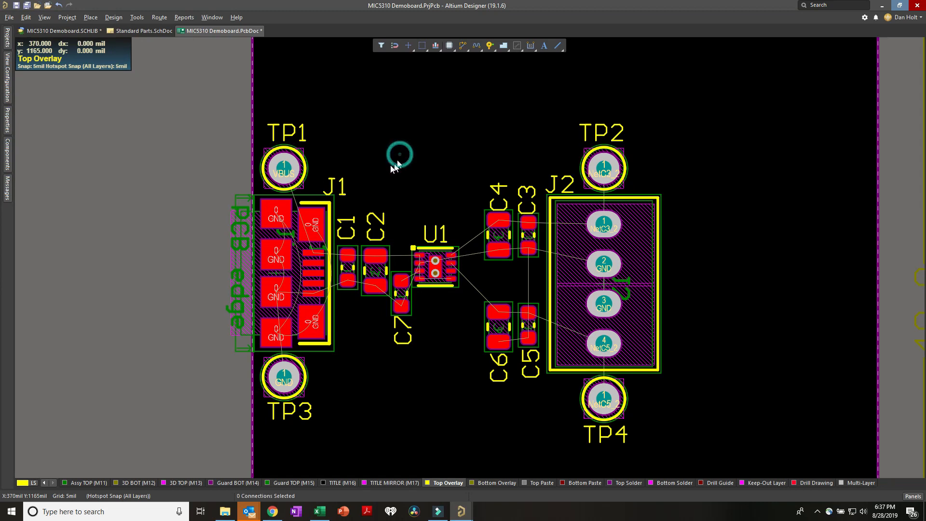
{"action": "left_click", "coordinate": [298, 133]}
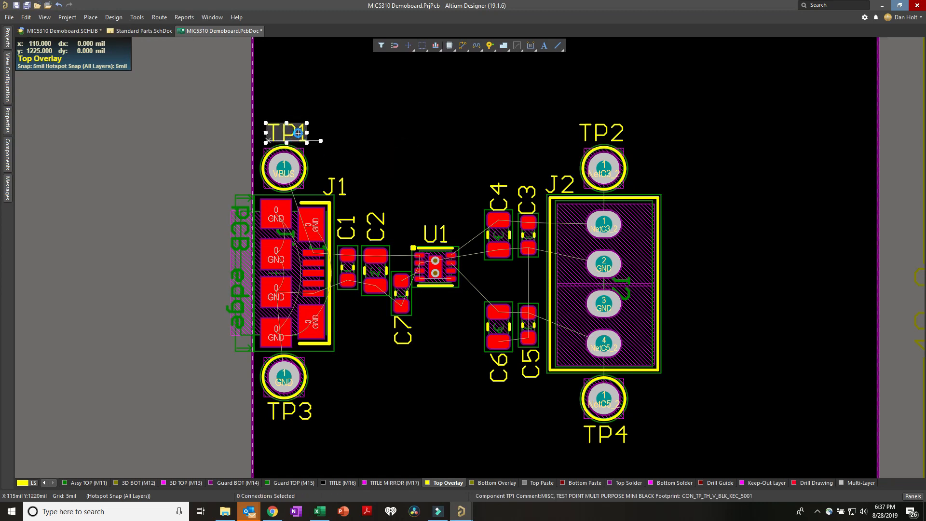
{"action": "left_click", "coordinate": [577, 132], "text": "shift"}
{"action": "left_click", "coordinate": [570, 424], "text": "shift"}
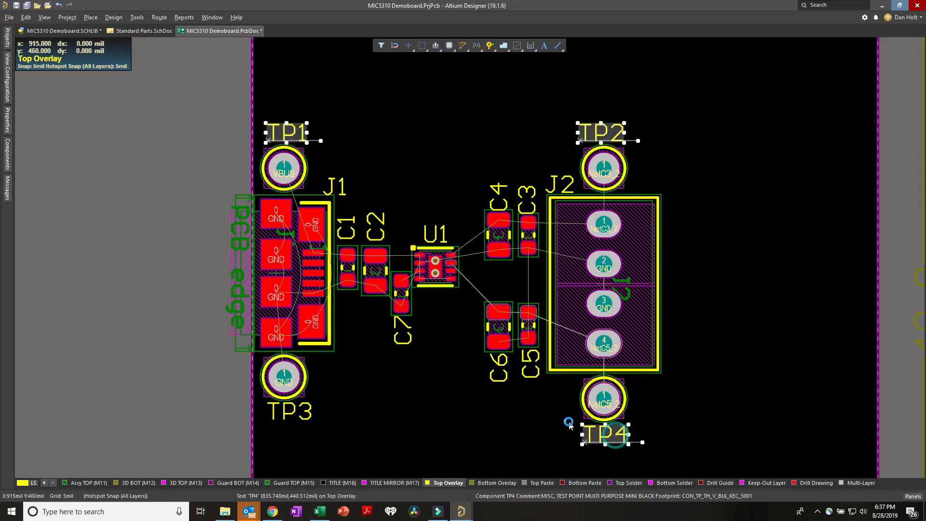
{"action": "left_click", "coordinate": [296, 414], "text": "shift"}
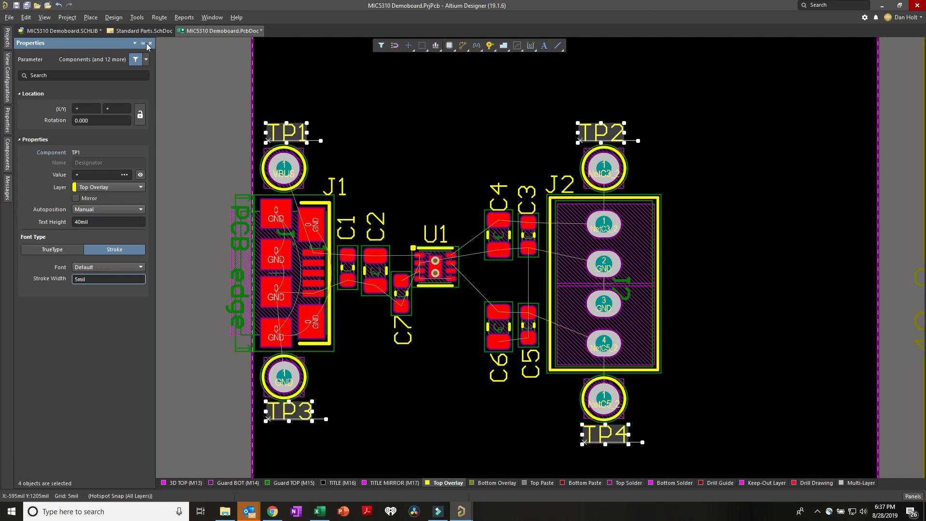
{"action": "left_click", "coordinate": [150, 44]}
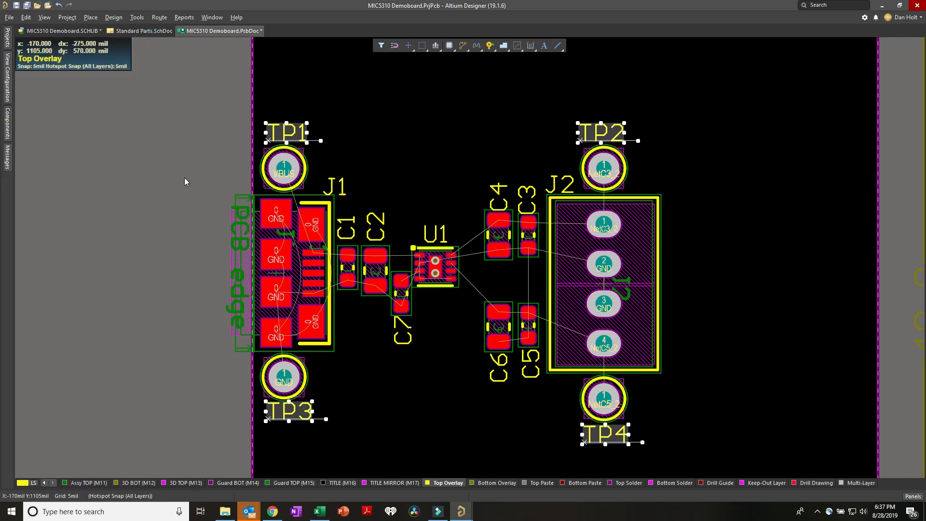
{"action": "left_click", "coordinate": [912, 497]}
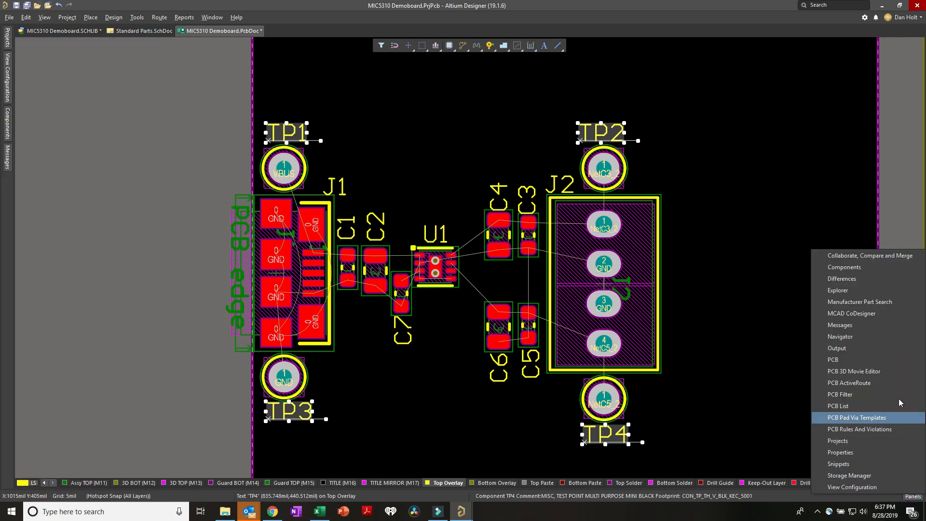
{"action": "left_click", "coordinate": [845, 453]}
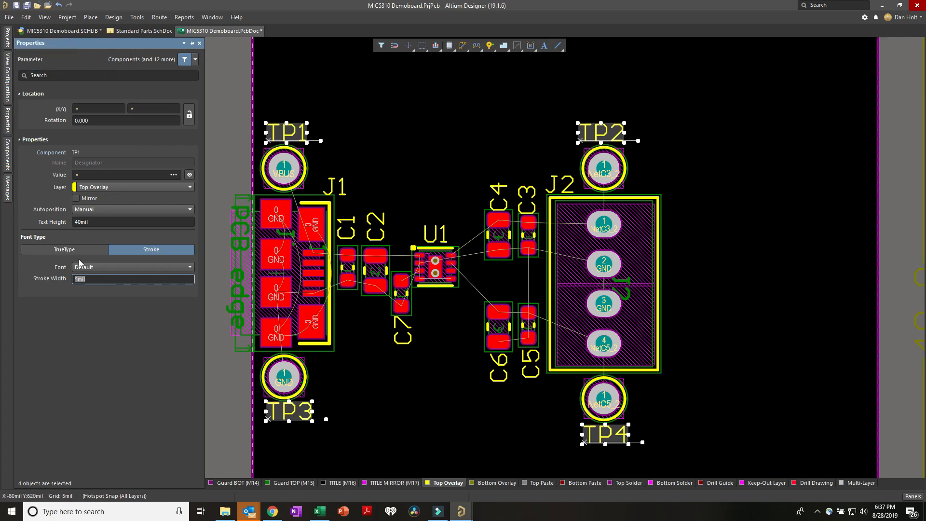
{"action": "left_click", "coordinate": [94, 222]}
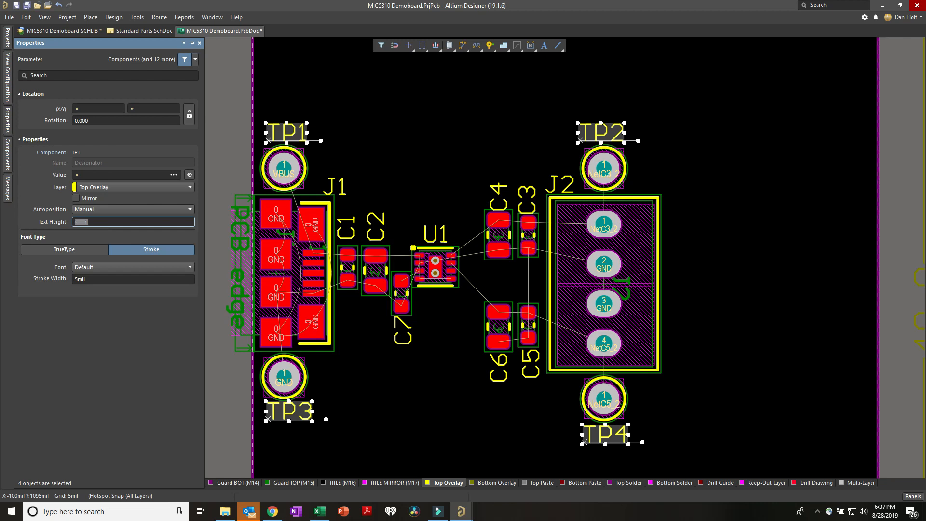
{"action": "key", "text": "Return"}
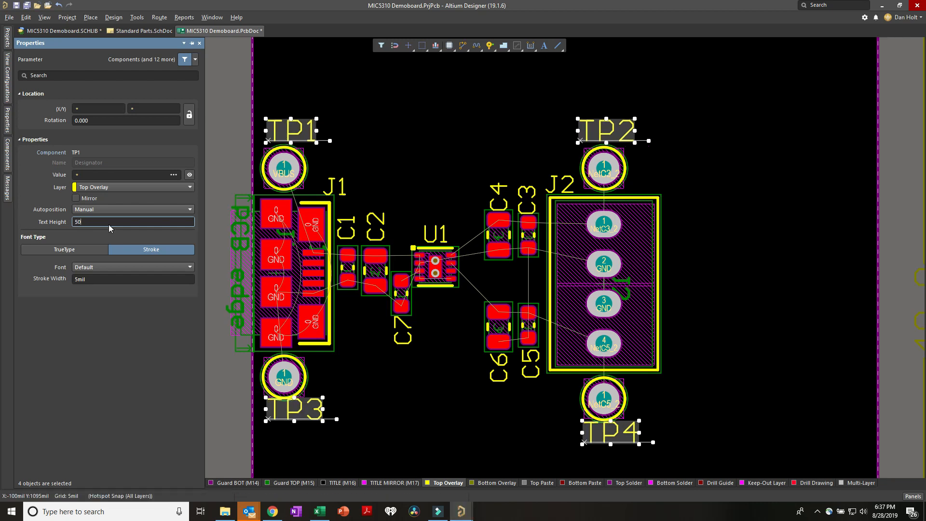
- Set the stroke width of the four TP designators to 7 mil and center the TP3 designator below its test point
{"action": "left_click", "coordinate": [109, 278]}
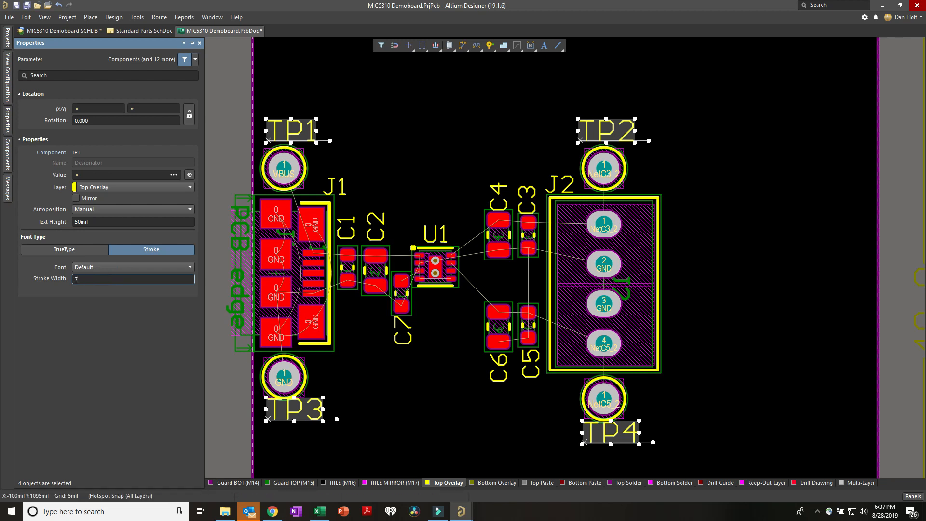
{"action": "type", "text": "7"}
{"action": "key", "text": "Return"}
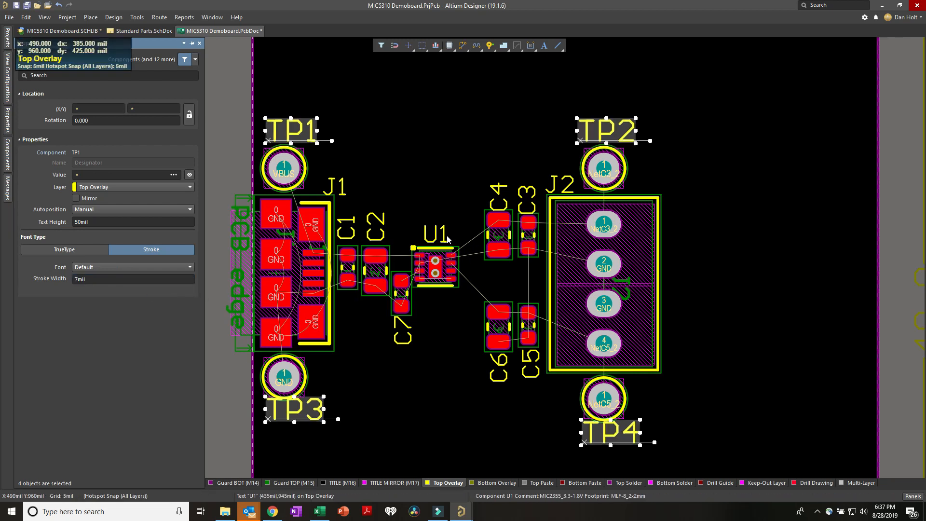
{"action": "left_click", "coordinate": [373, 203]}
{"action": "scroll", "coordinate": [380, 195], "scroll_direction": "down", "scroll_amount": 2, "text": "ctrl"}
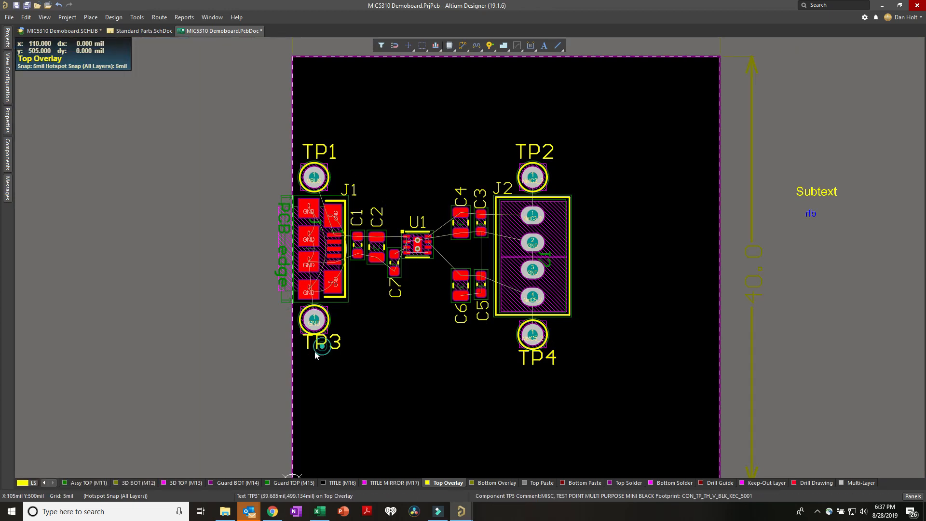
{"action": "left_click_drag", "start_coordinate": [314, 351], "coordinate": [298, 357]}
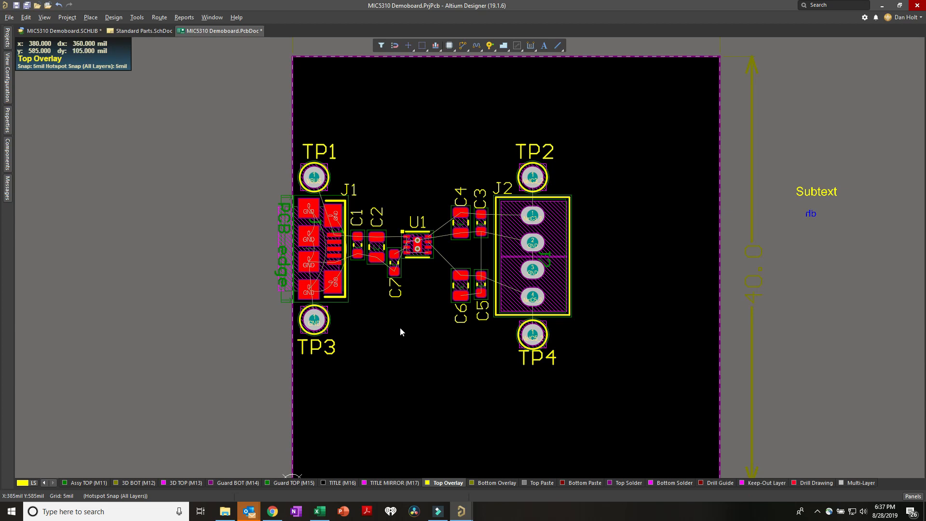
- Move J2, TP2, TP4 and capacitors C3 to C6 together about 25 mil left and 29 mil up, closer to U1
{"action": "right_click_drag", "start_coordinate": [397, 323], "coordinate": [378, 289]}
{"action": "left_click_drag", "start_coordinate": [406, 78], "coordinate": [603, 410]}
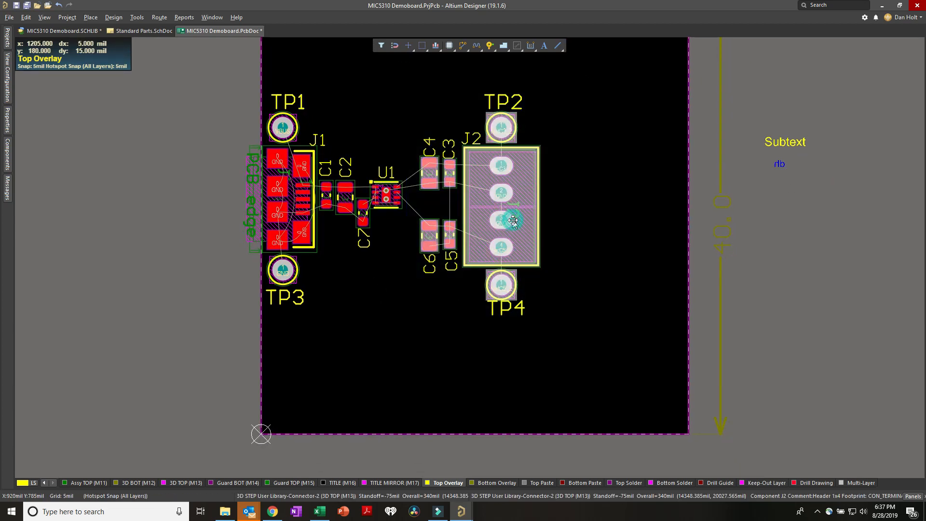
{"action": "left_click_drag", "start_coordinate": [515, 223], "coordinate": [510, 211]}
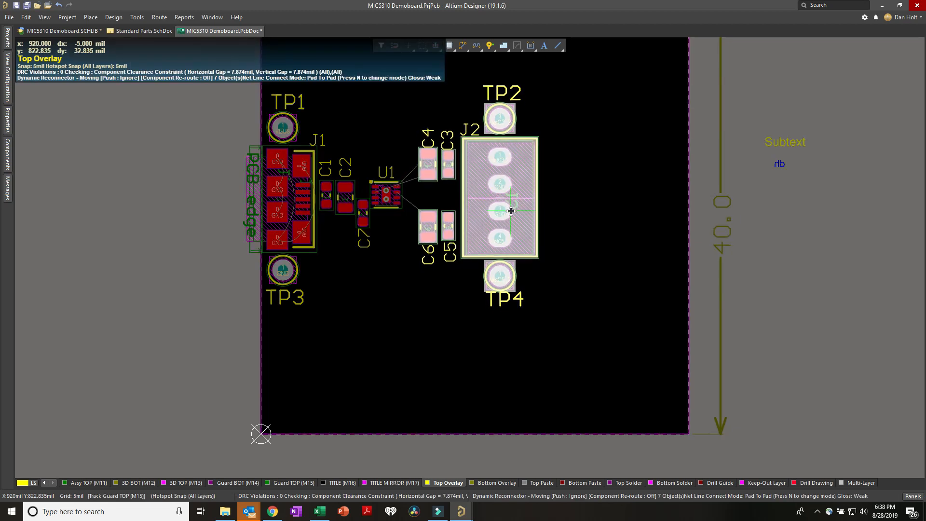
{"action": "left_click_drag", "start_coordinate": [510, 211], "coordinate": [505, 213]}
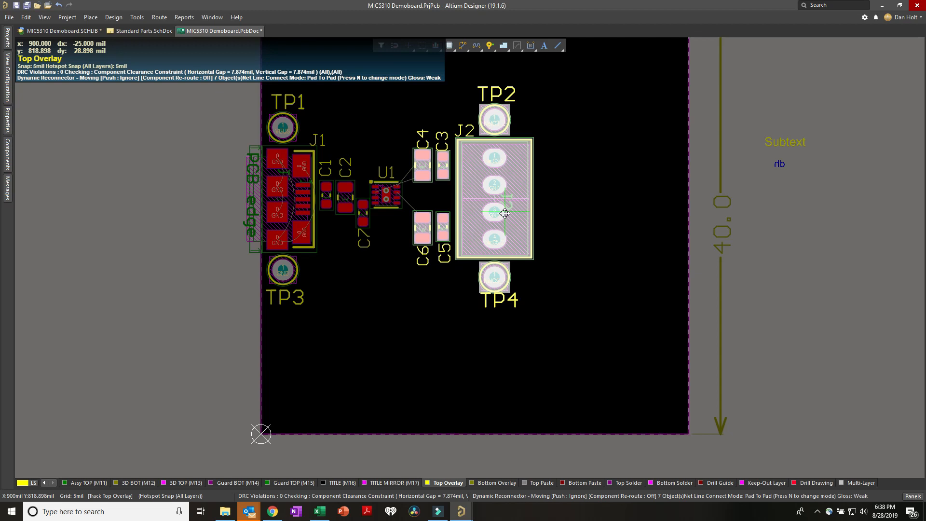
{"action": "left_click_drag", "start_coordinate": [505, 213], "coordinate": [505, 214]}
{"action": "left_click", "coordinate": [591, 199]}
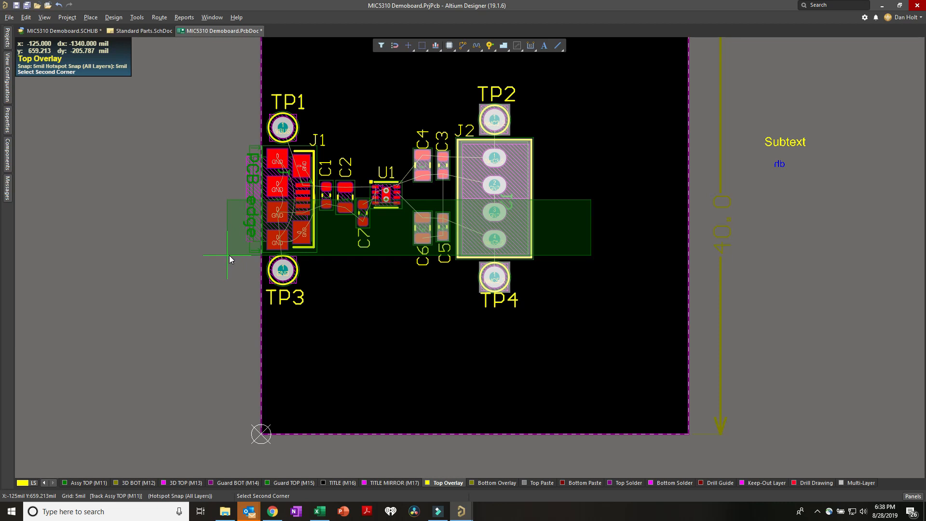
{"action": "left_click", "coordinate": [644, 246]}
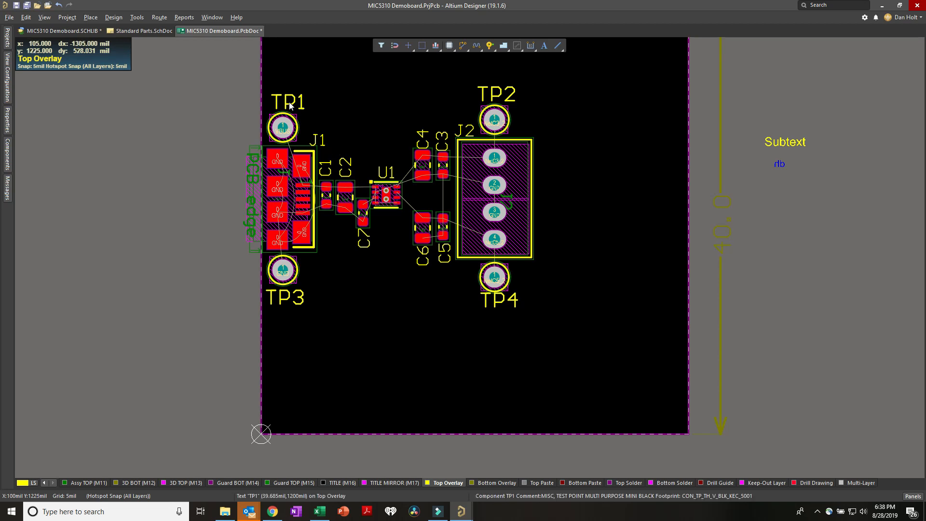
- Shift the TP1 designator left so it sits centered above its test point
{"action": "left_click_drag", "start_coordinate": [290, 102], "coordinate": [269, 110]}
{"action": "left_click", "coordinate": [369, 100]}
{"action": "scroll", "coordinate": [369, 100], "scroll_direction": "down", "scroll_amount": 1, "text": "ctrl"}
{"action": "right_click_drag", "start_coordinate": [367, 147], "coordinate": [350, 213]}
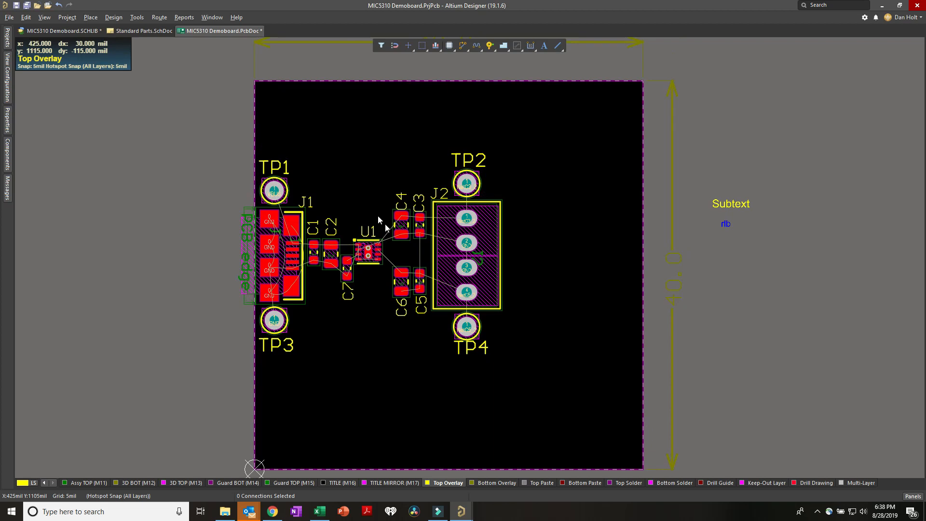
- Match the U1 designator to the TP1 designator with 50 mil text height and 7 mil stroke width
{"action": "left_click", "coordinate": [368, 232]}
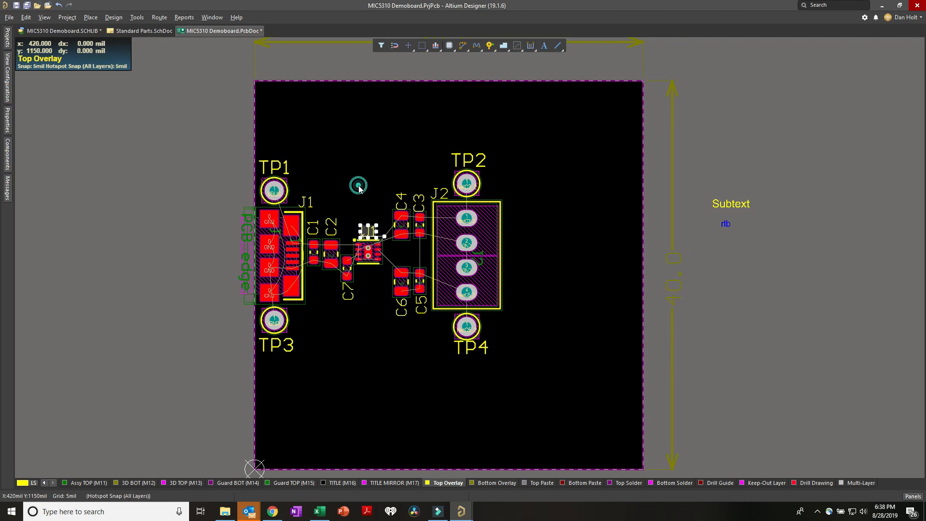
{"action": "left_click", "coordinate": [359, 185]}
{"action": "left_click", "coordinate": [273, 168]}
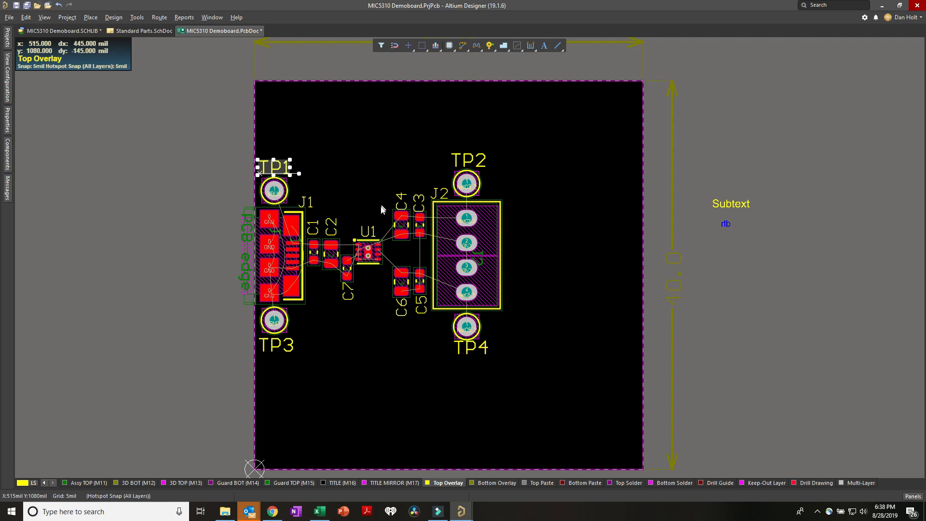
{"action": "left_click", "coordinate": [374, 228], "text": "shift"}
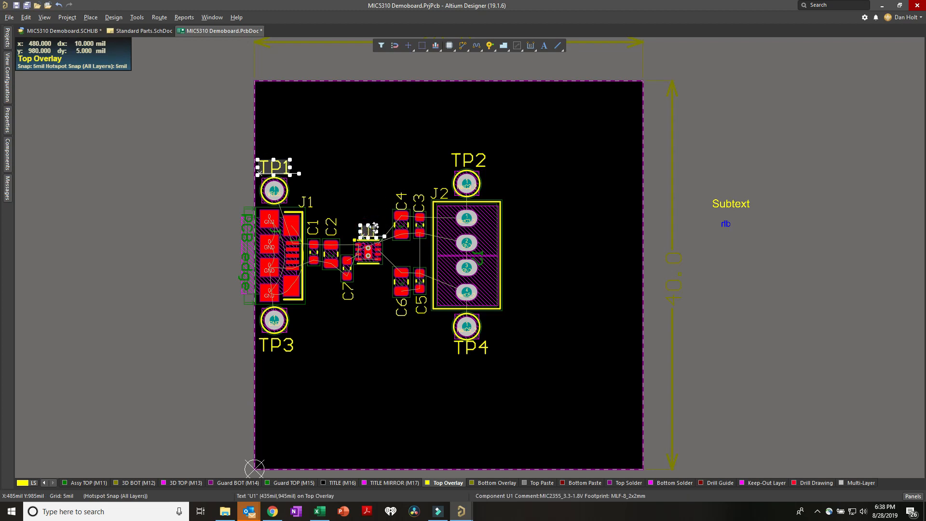
{"action": "left_click", "coordinate": [8, 121]}
{"action": "left_click", "coordinate": [192, 44]}
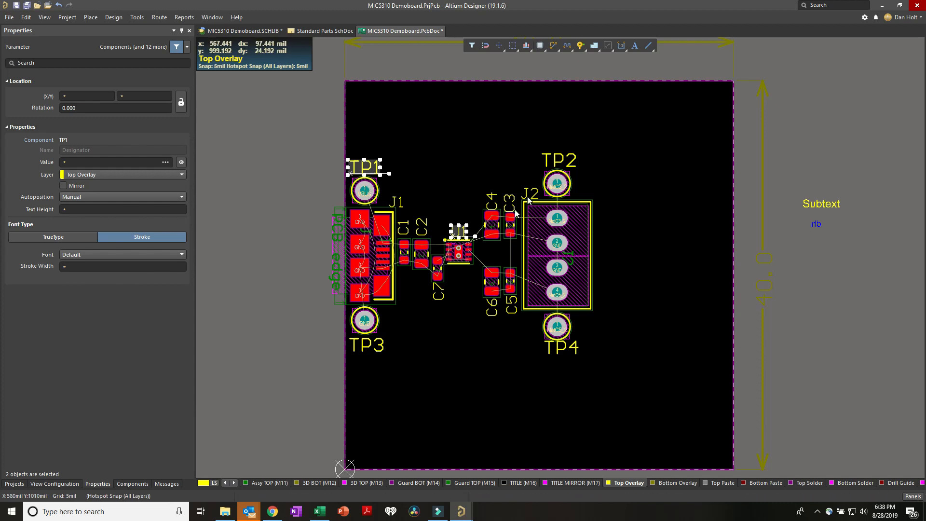
{"action": "left_click", "coordinate": [98, 212]}
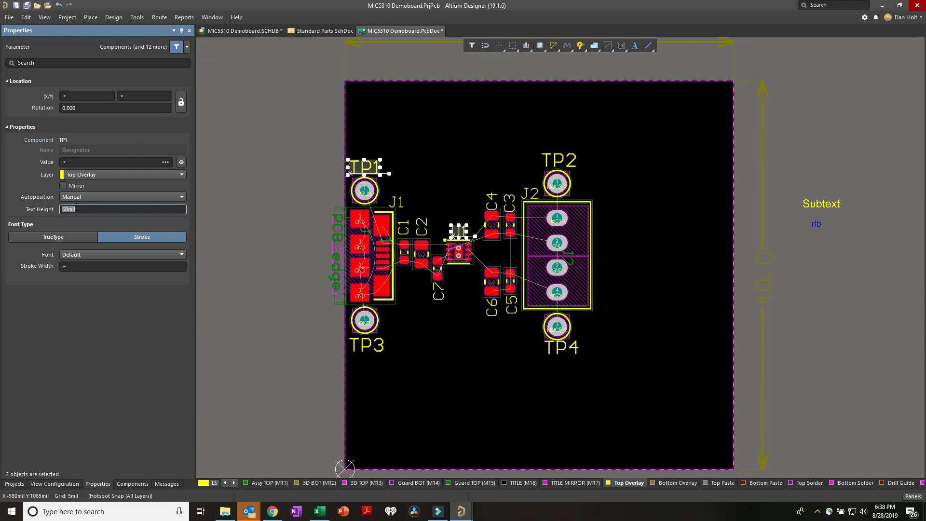
{"action": "left_click", "coordinate": [78, 266]}
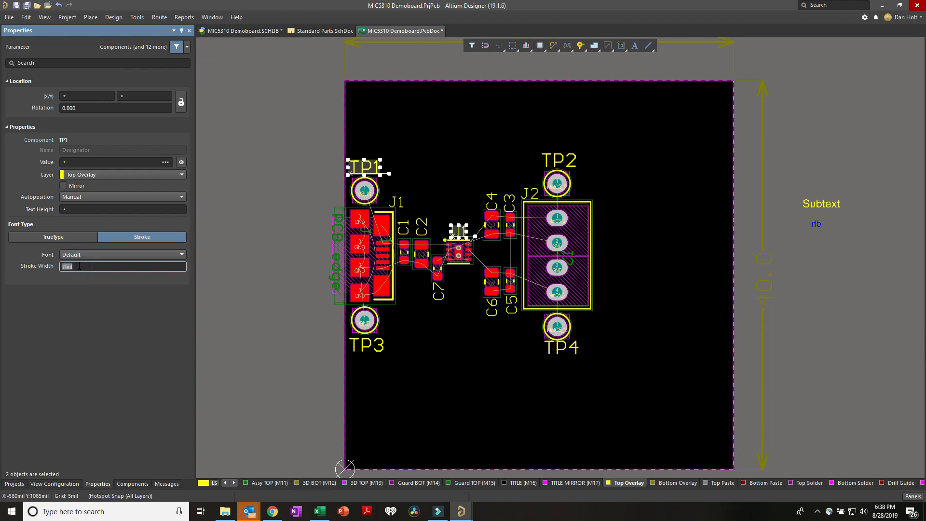
{"action": "left_click", "coordinate": [79, 209]}
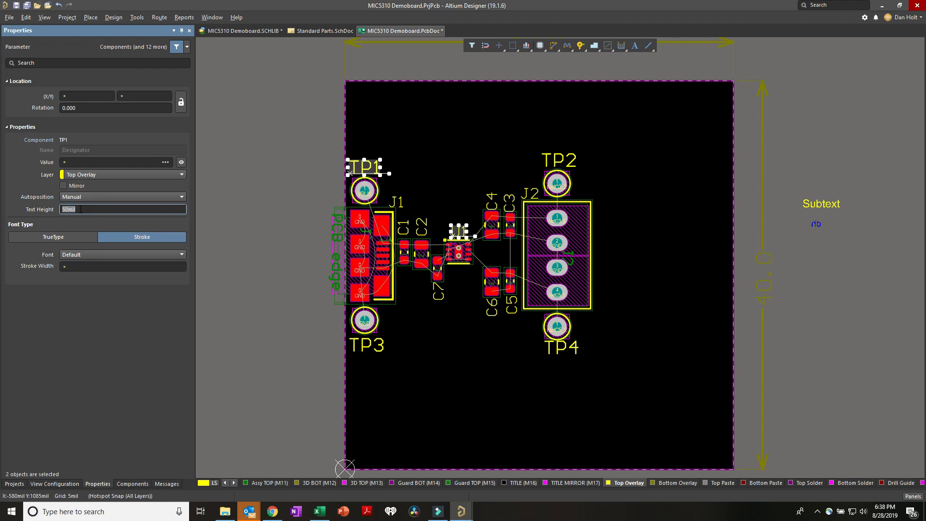
{"action": "left_click", "coordinate": [93, 266]}
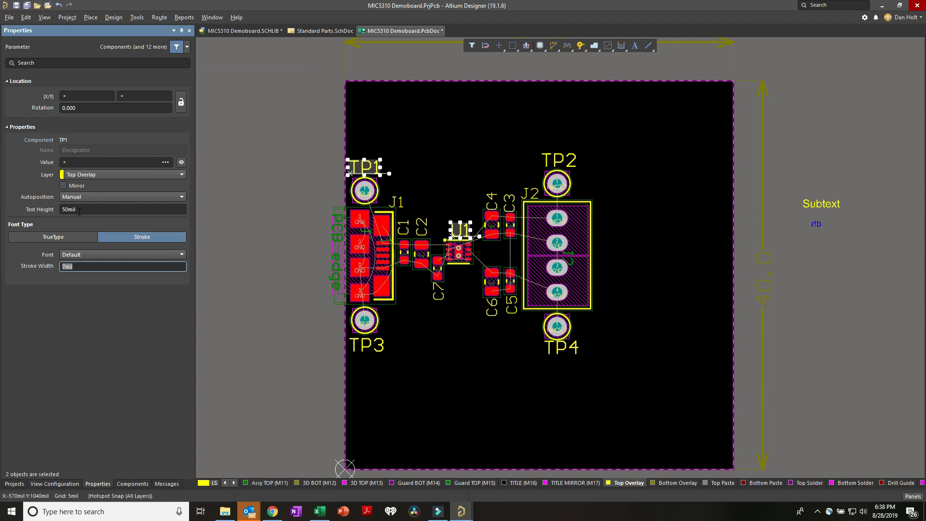
{"action": "left_click", "coordinate": [434, 138]}
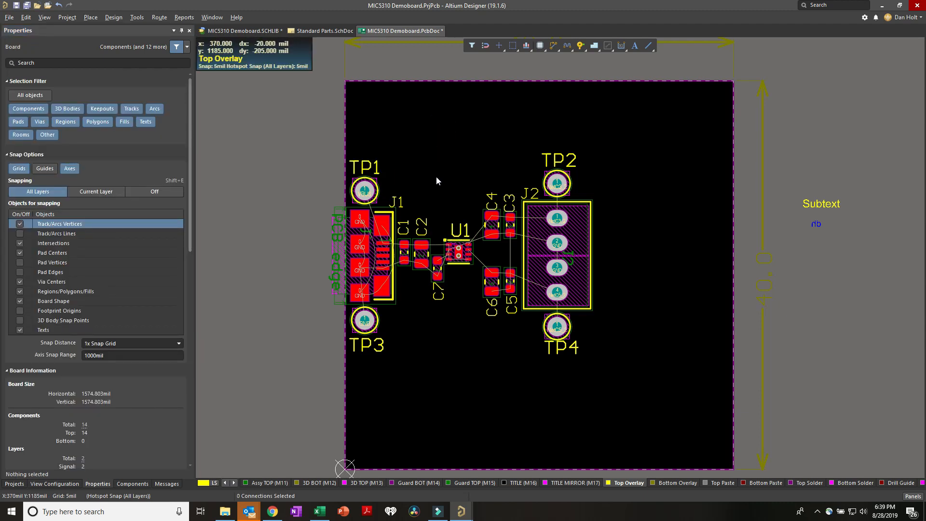
- Compare the text height and stroke width of the C2 and U1 designators
{"action": "left_click", "coordinate": [426, 235]}
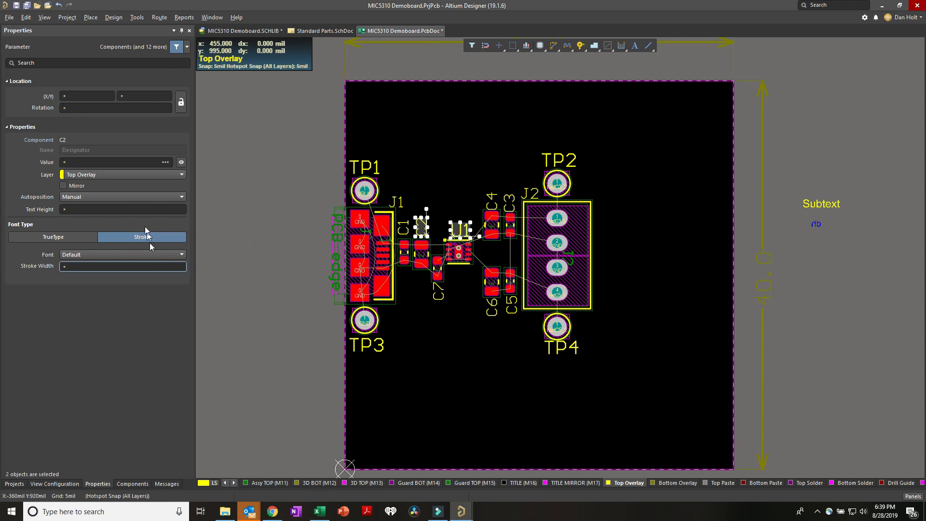
{"action": "left_click", "coordinate": [116, 209]}
{"action": "left_click", "coordinate": [88, 266]}
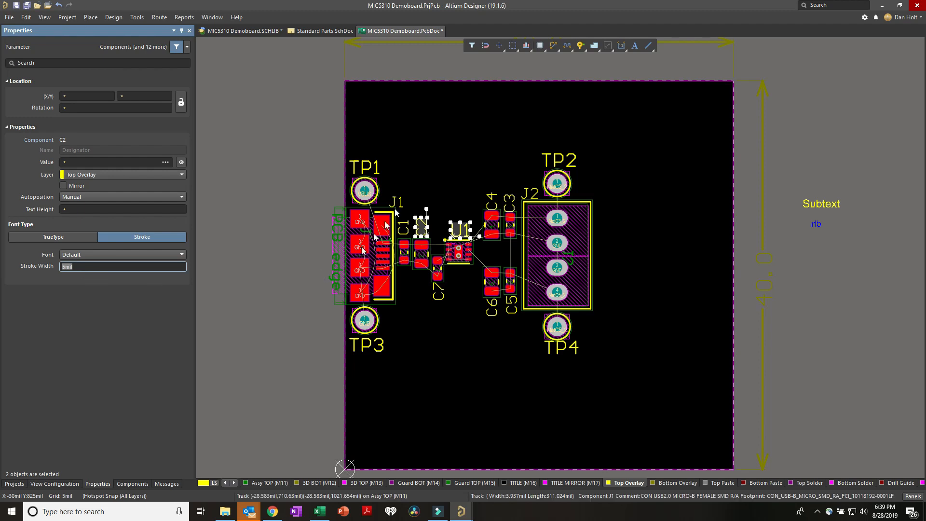
{"action": "left_click", "coordinate": [430, 153]}
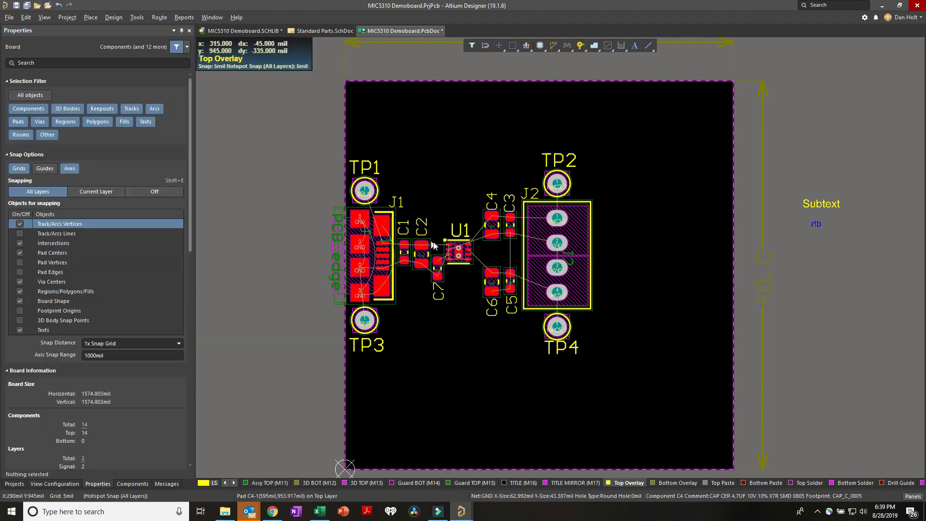
- Shift the U1 designator slightly left to center it above its component
{"action": "scroll", "coordinate": [458, 233], "scroll_direction": "up", "scroll_amount": 2, "text": "ctrl"}
{"action": "left_click_drag", "start_coordinate": [448, 238], "coordinate": [442, 238]}
{"action": "scroll", "coordinate": [437, 177], "scroll_direction": "down", "scroll_amount": 3, "text": "ctrl"}
- Display the board in 3D and examine the component and designator placement from above
{"action": "right_click_drag", "start_coordinate": [432, 244], "coordinate": [362, 226]}
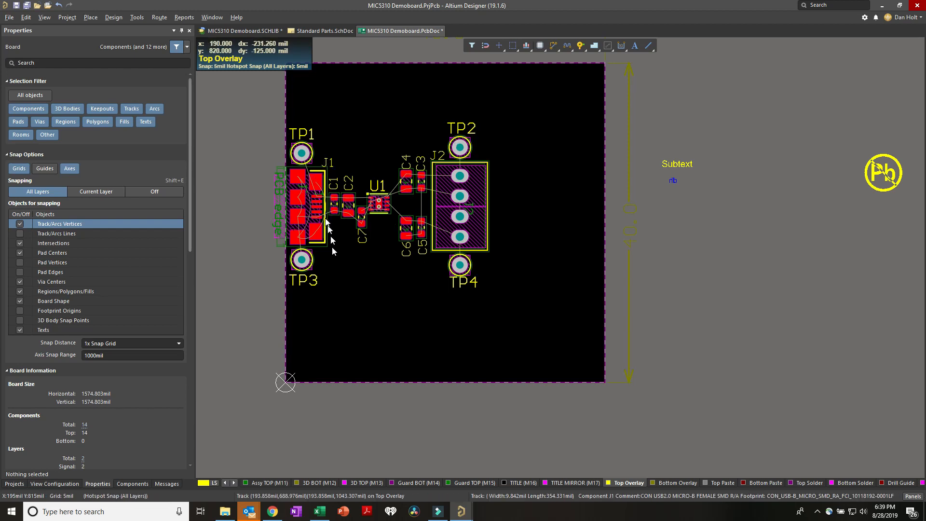
{"action": "right_click_drag", "start_coordinate": [337, 255], "coordinate": [363, 297]}
{"action": "scroll", "coordinate": [351, 250], "scroll_direction": "up", "scroll_amount": 4, "text": "ctrl"}
{"action": "scroll", "coordinate": [351, 251], "scroll_direction": "down", "scroll_amount": 3, "text": "ctrl"}
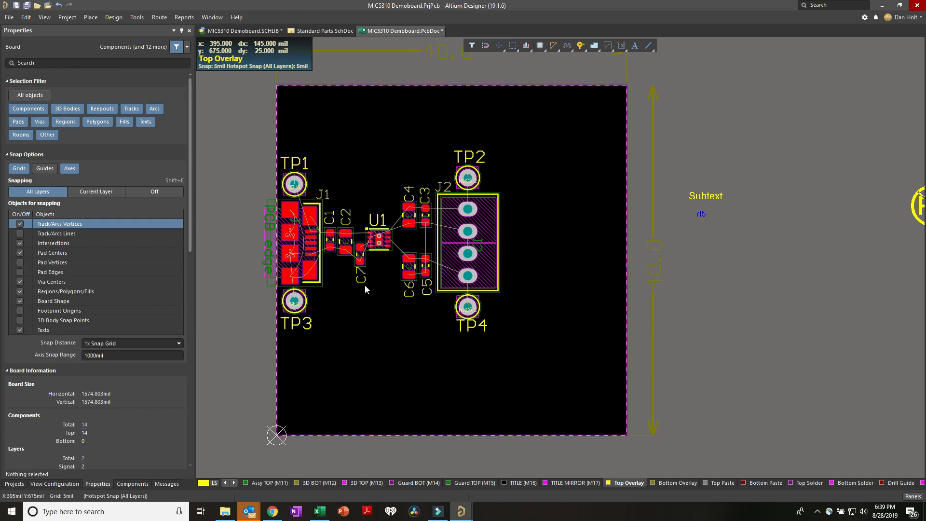
{"action": "key", "text": "3"}
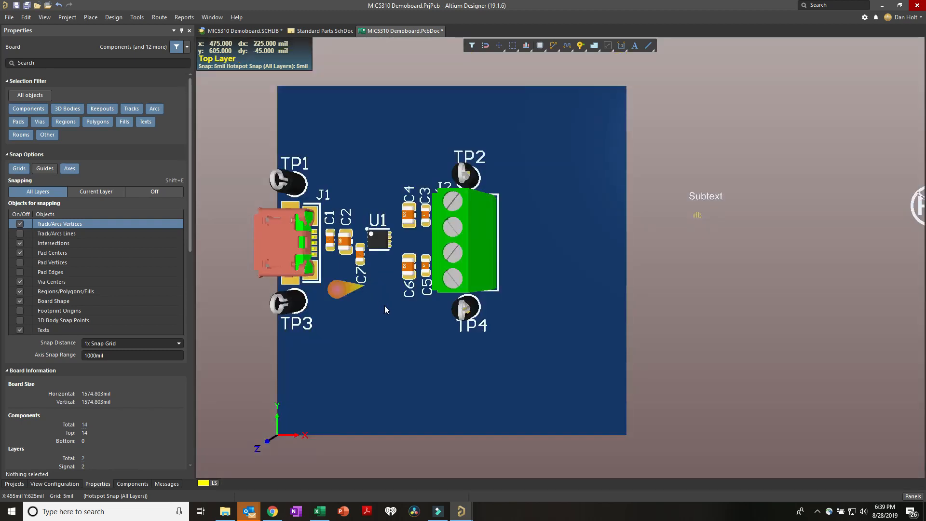
{"action": "right_click_drag", "start_coordinate": [393, 314], "coordinate": [458, 325]}
{"action": "left_click_drag", "start_coordinate": [458, 324], "coordinate": [474, 299]}
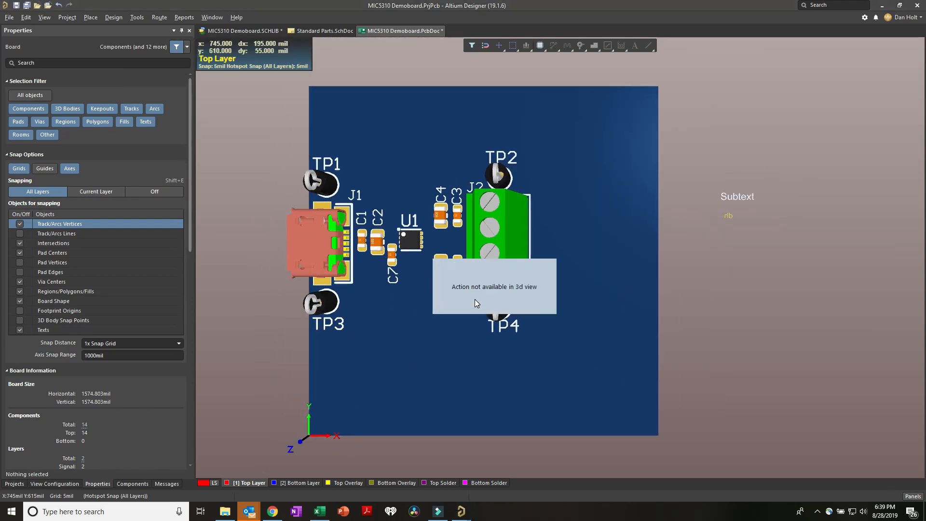
{"action": "right_click", "coordinate": [407, 318]}
{"action": "left_click", "coordinate": [414, 300]}
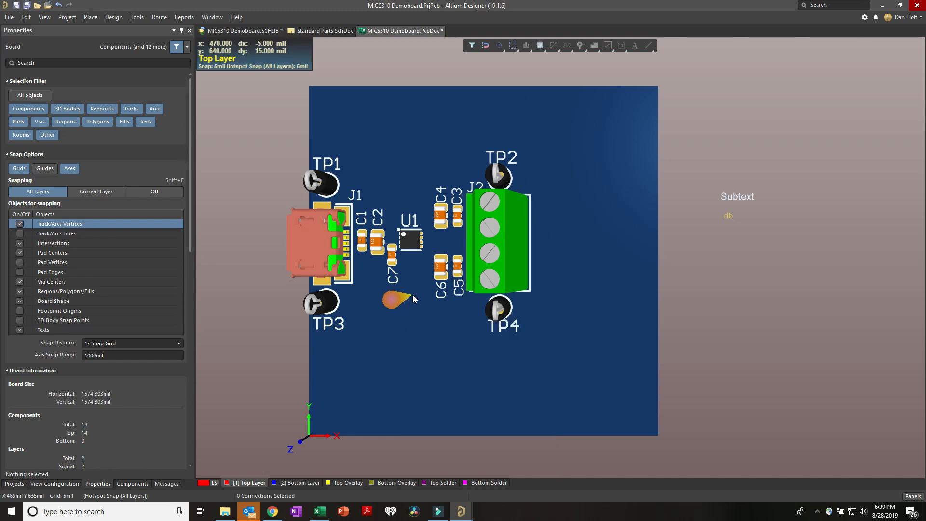
{"action": "right_click_drag", "start_coordinate": [415, 308], "coordinate": [441, 303]}
{"action": "left_click", "coordinate": [440, 302]}
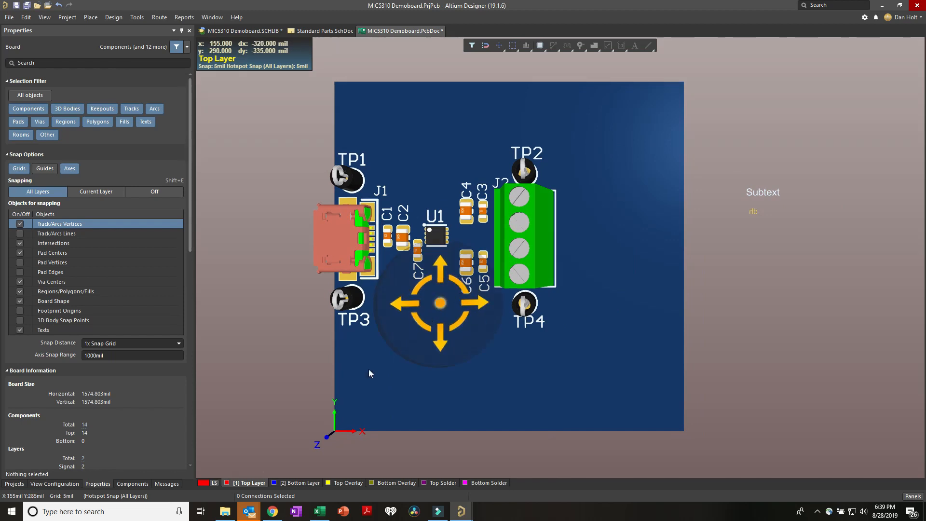
- Orbit the 3D board to a slightly tilted angle to inspect the connectors and test points
{"action": "right_click_drag", "start_coordinate": [397, 372], "coordinate": [362, 390], "text": "shift"}
{"action": "key", "text": "0"}
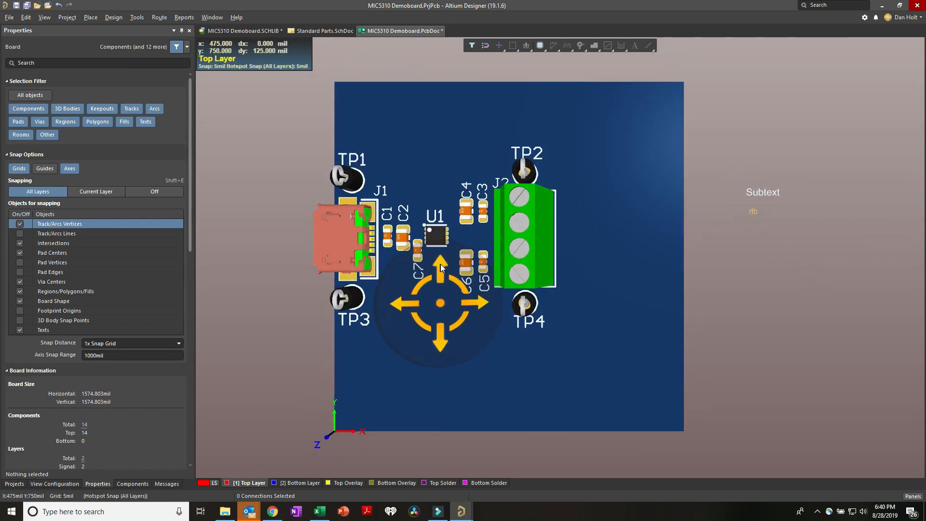
{"action": "right_click_drag", "start_coordinate": [440, 263], "coordinate": [475, 351], "text": "shift"}
{"action": "key", "text": "shift"}
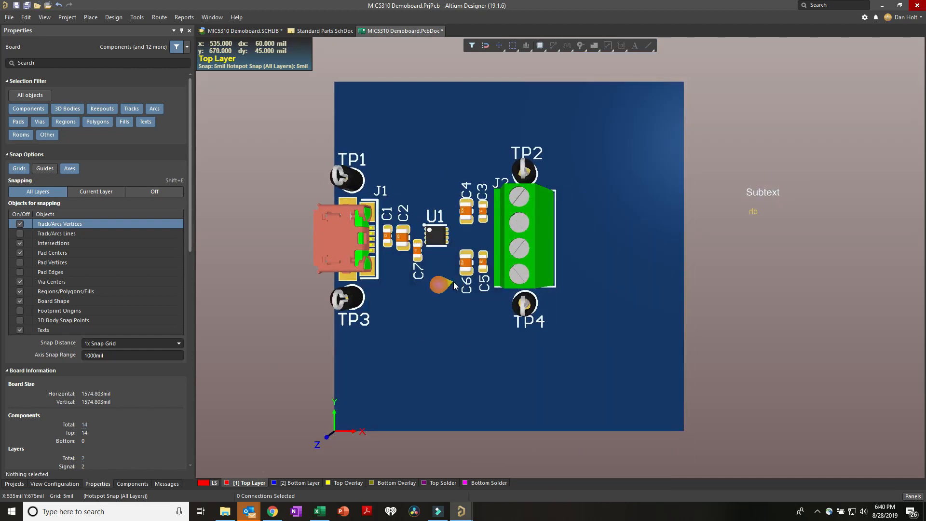
{"action": "mouse_move", "coordinate": [470, 261]}
{"action": "right_mouse_down", "text": "shift"}
{"action": "mouse_move", "coordinate": [454, 260]}
{"action": "mouse_move", "coordinate": [466, 270]}
{"action": "right_mouse_up", "text": "shift"}
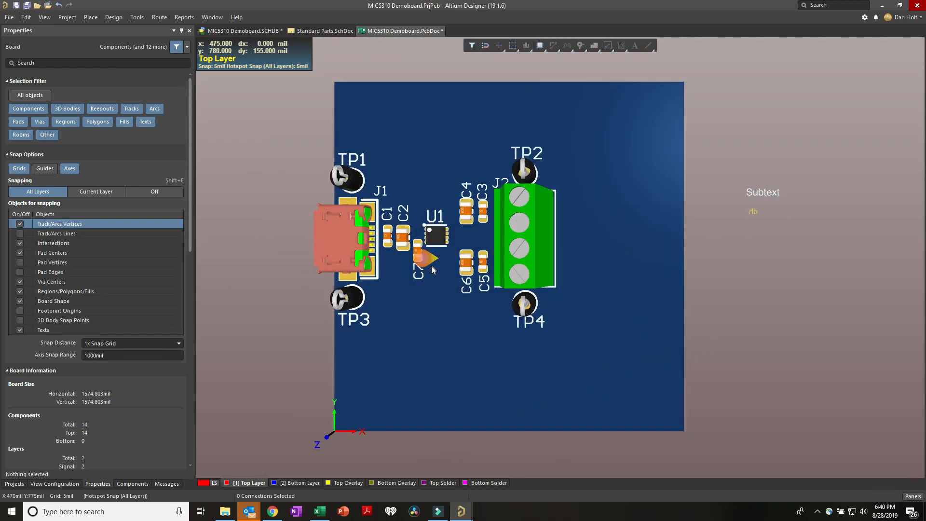
{"action": "key", "text": "shift"}
{"action": "mouse_move", "coordinate": [459, 274]}
{"action": "right_mouse_down", "text": "shift"}
{"action": "mouse_move", "coordinate": [528, 265]}
{"action": "mouse_move", "coordinate": [446, 260]}
{"action": "right_mouse_up", "text": "shift"}
{"action": "mouse_move", "coordinate": [523, 336]}
{"action": "right_mouse_down", "text": "shift"}
{"action": "mouse_move", "coordinate": [610, 265]}
{"action": "mouse_move", "coordinate": [461, 272]}
{"action": "mouse_move", "coordinate": [563, 390]}
{"action": "mouse_move", "coordinate": [546, 344]}
{"action": "mouse_move", "coordinate": [532, 355]}
{"action": "mouse_move", "coordinate": [526, 341]}
{"action": "right_mouse_up", "text": "shift"}
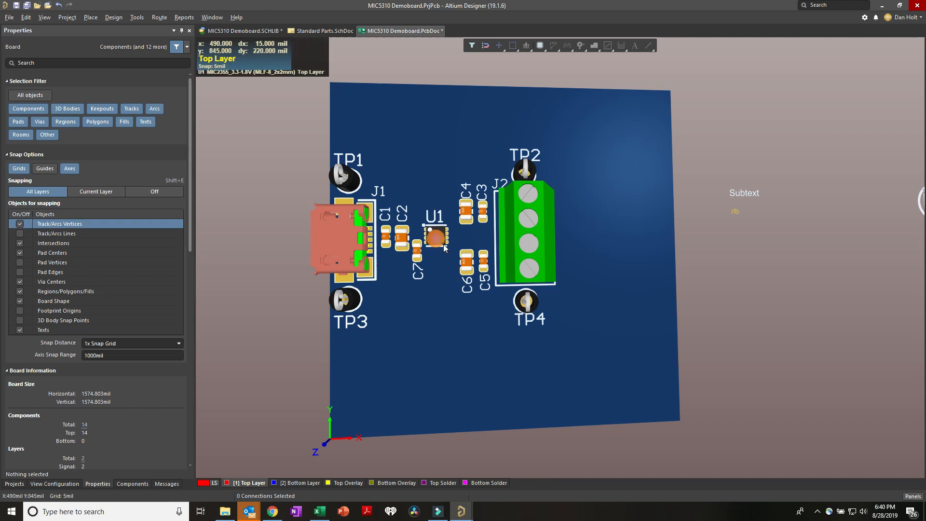
- Flip the 3D board over to inspect its underside and flip it back to the top side
{"action": "key", "text": "v"}
{"action": "key", "text": "b"}
{"action": "key", "text": "v"}
{"action": "key", "text": "b"}
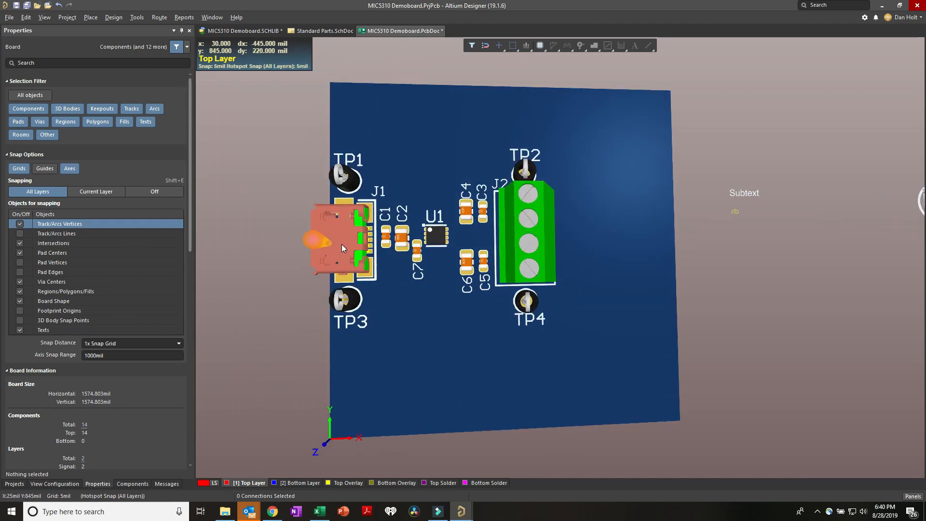
{"action": "key", "text": "v"}
{"action": "key", "text": "b"}
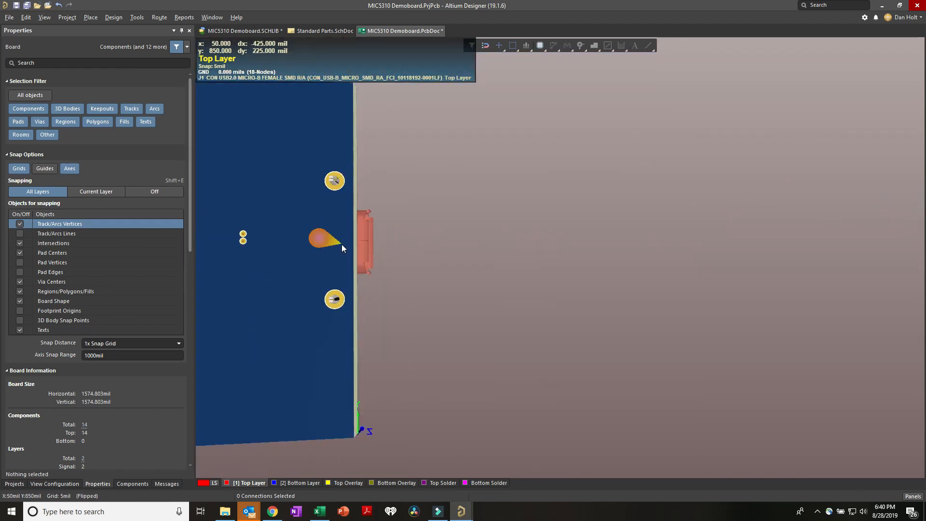
{"action": "key", "text": "v"}
{"action": "key", "text": "b"}
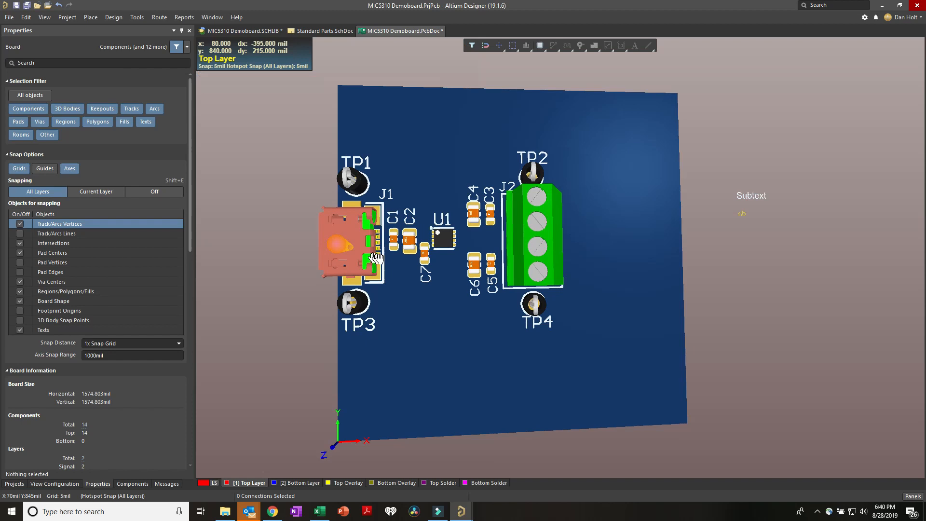
- Tilt the 3D board to a low angle and inspect U1 and the surrounding capacitors up close
{"action": "scroll", "coordinate": [443, 296], "scroll_direction": "down", "scroll_amount": 4, "text": "ctrl"}
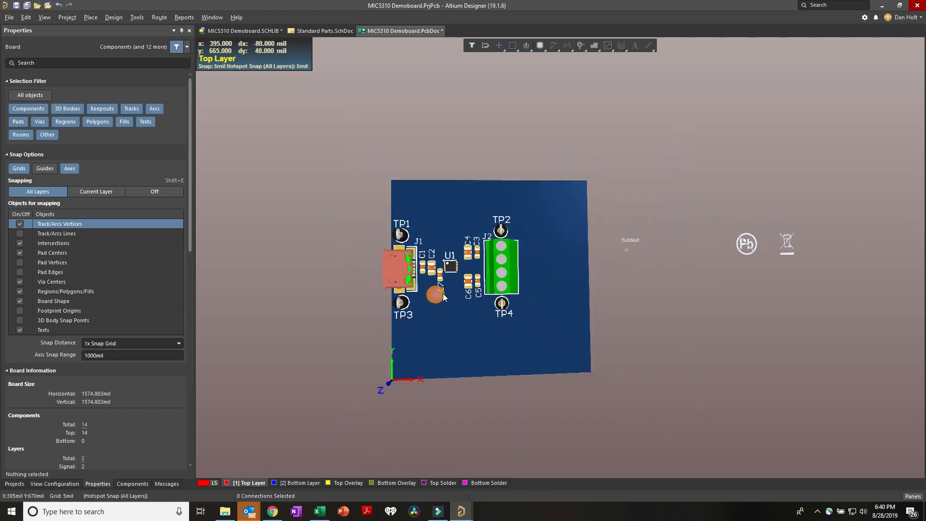
{"action": "scroll", "coordinate": [443, 293], "scroll_direction": "up", "scroll_amount": 5, "text": "ctrl"}
{"action": "scroll", "coordinate": [443, 290], "scroll_direction": "up", "scroll_amount": 3, "text": "ctrl"}
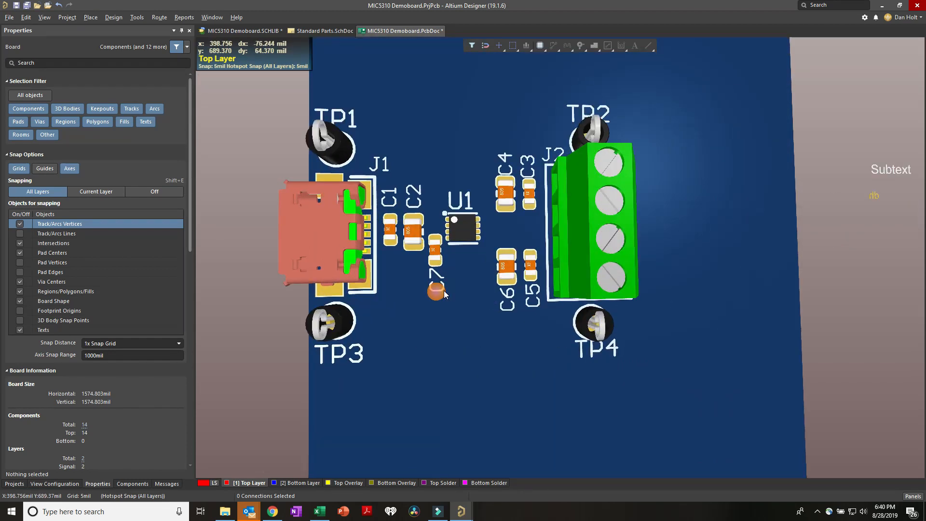
{"action": "scroll", "coordinate": [444, 291], "scroll_direction": "down", "scroll_amount": 5, "text": "ctrl"}
{"action": "right_click_drag", "start_coordinate": [444, 269], "coordinate": [444, 198], "text": "shift"}
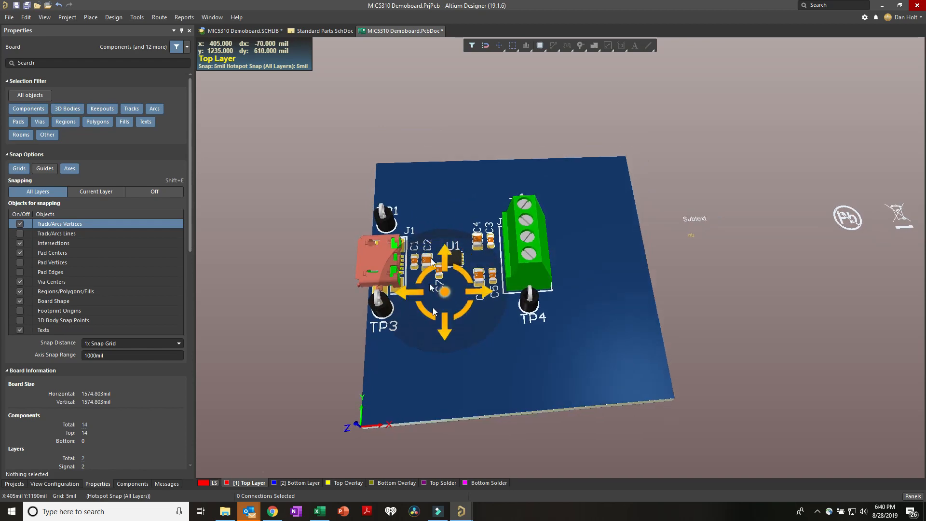
{"action": "scroll", "coordinate": [450, 269], "scroll_direction": "up", "scroll_amount": 5, "text": "ctrl"}
{"action": "right_click_drag", "start_coordinate": [448, 290], "coordinate": [459, 231], "text": "shift"}
{"action": "scroll", "coordinate": [462, 300], "scroll_direction": "up", "scroll_amount": 3, "text": "ctrl"}
{"action": "right_click_drag", "start_coordinate": [427, 312], "coordinate": [431, 280], "text": "shift"}
{"action": "scroll", "coordinate": [494, 337], "scroll_direction": "up", "scroll_amount": 5, "text": "ctrl"}
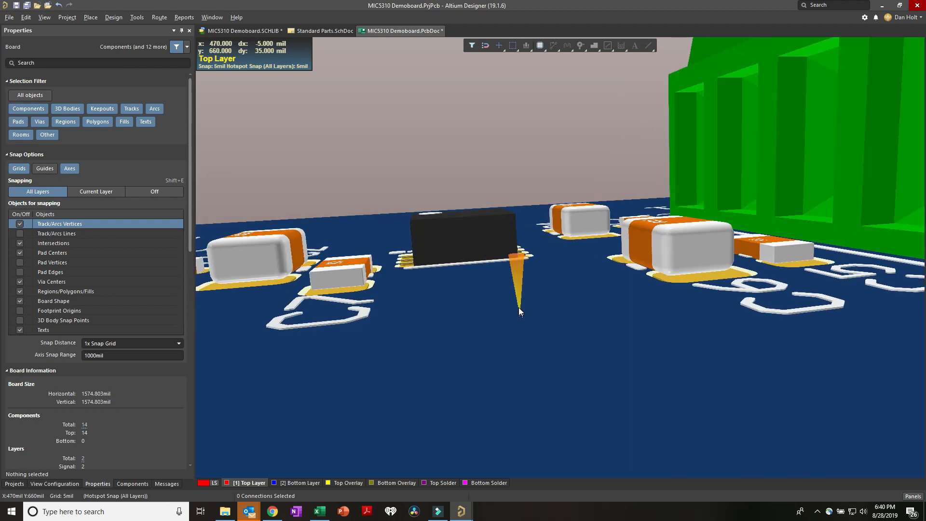
{"action": "scroll", "coordinate": [511, 299], "scroll_direction": "up", "scroll_amount": 4, "text": "ctrl"}
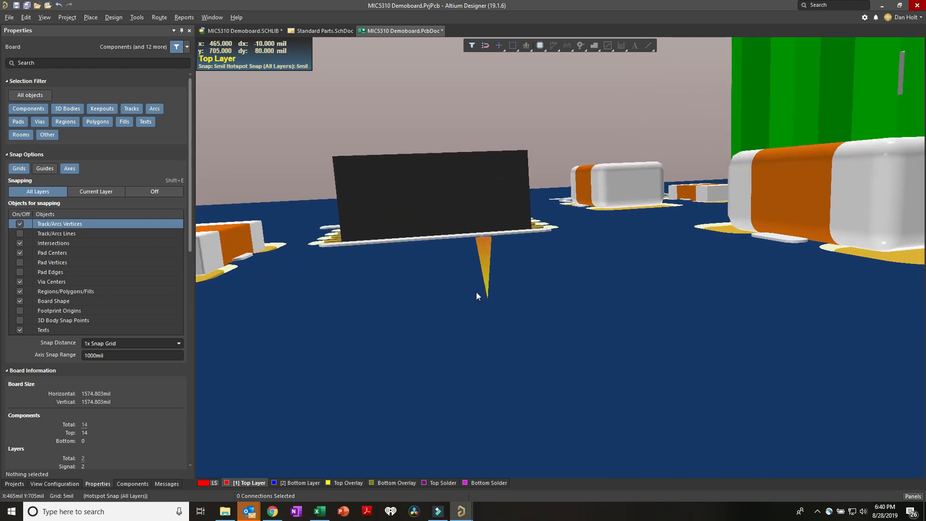
- Back away from U1 in 3D and examine the board's front edge and thickness
{"action": "right_click_drag", "start_coordinate": [459, 311], "coordinate": [467, 193], "text": "shift"}
{"action": "scroll", "coordinate": [452, 352], "scroll_direction": "down", "scroll_amount": 5, "text": "ctrl"}
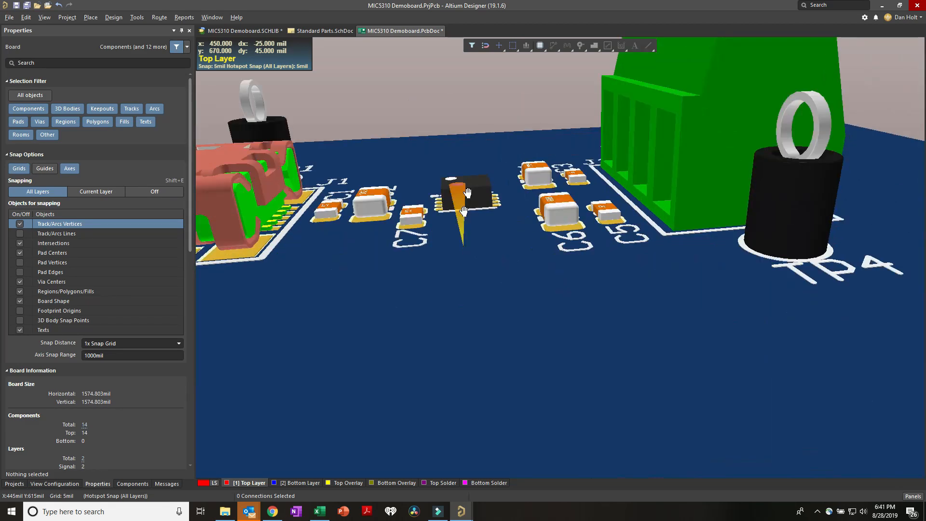
{"action": "scroll", "coordinate": [466, 247], "scroll_direction": "down", "scroll_amount": 5, "text": "ctrl"}
{"action": "scroll", "coordinate": [479, 324], "scroll_direction": "up", "scroll_amount": 5, "text": "ctrl"}
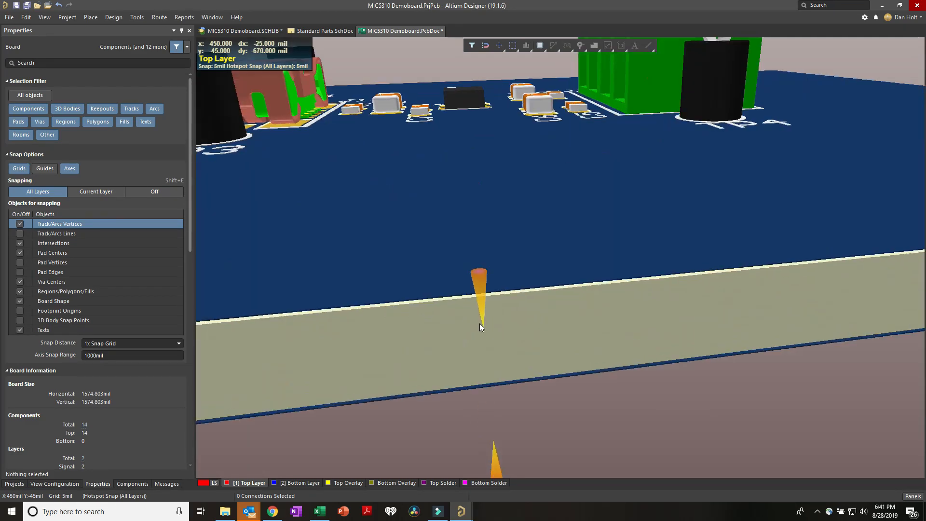
{"action": "scroll", "coordinate": [479, 325], "scroll_direction": "up", "scroll_amount": 2, "text": "ctrl"}
{"action": "scroll", "coordinate": [474, 323], "scroll_direction": "down", "scroll_amount": 2, "text": "ctrl"}
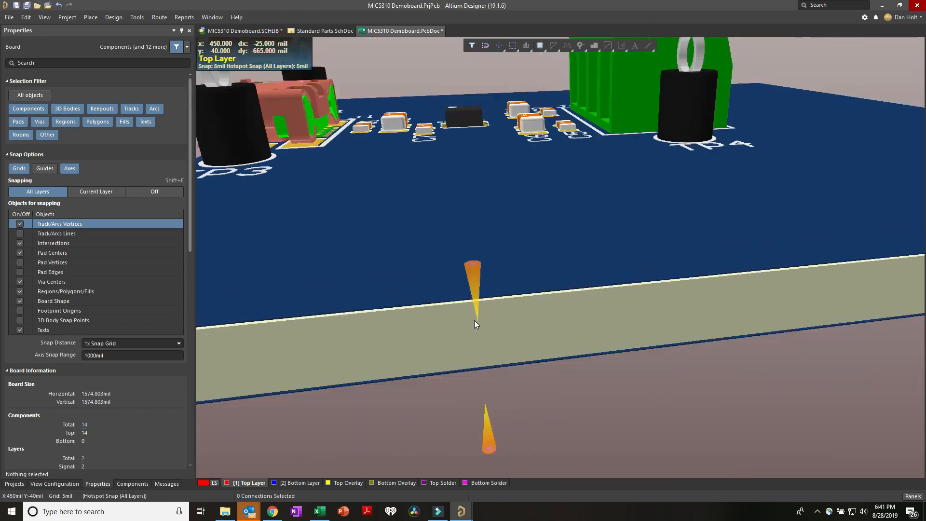
- Return the 3D view to overhead and check the components and designators from above
{"action": "scroll", "coordinate": [475, 321], "scroll_direction": "down", "scroll_amount": 4, "text": "ctrl"}
{"action": "right_click_drag", "start_coordinate": [470, 219], "coordinate": [453, 461], "text": "shift"}
{"action": "scroll", "coordinate": [439, 205], "scroll_direction": "up", "scroll_amount": 1, "text": "ctrl"}
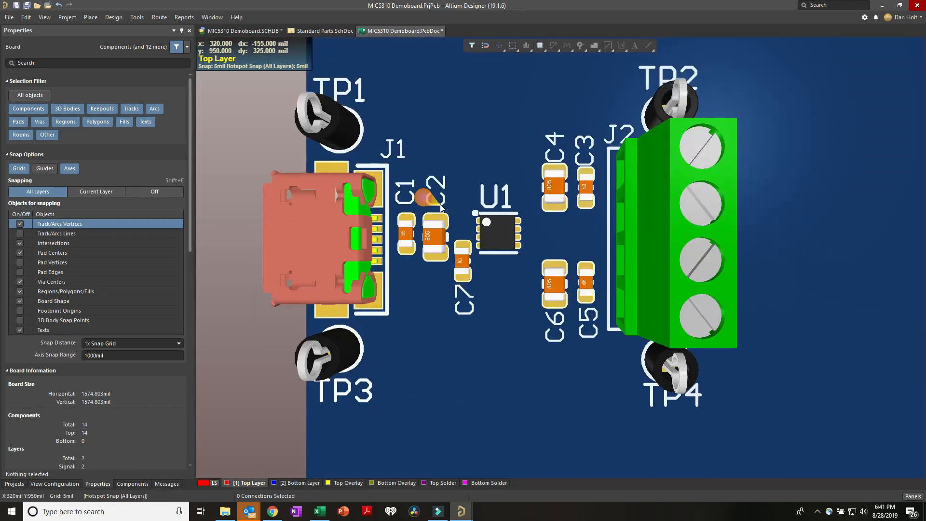
{"action": "scroll", "coordinate": [451, 232], "scroll_direction": "up", "scroll_amount": 1, "text": "ctrl"}
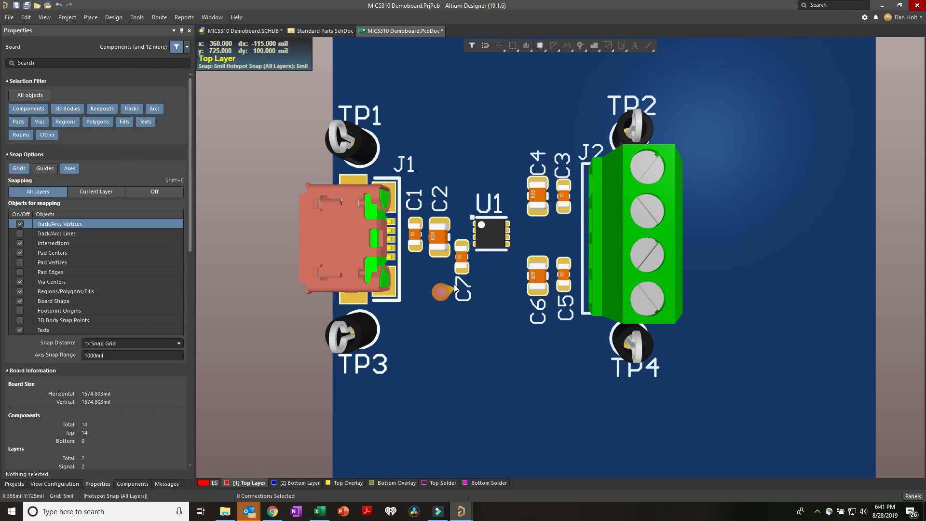
- Open the view options, turn the 3D display off and switch it back on
{"action": "key", "text": "l"}
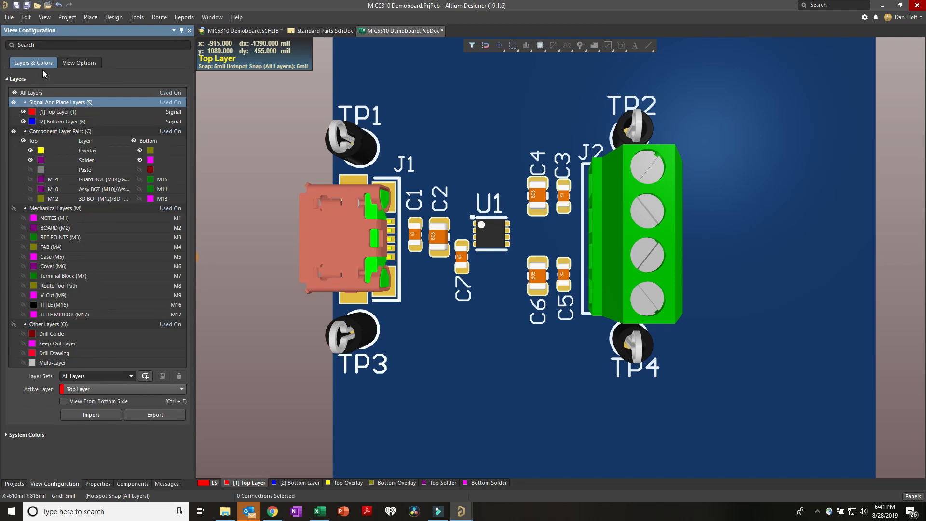
{"action": "left_click", "coordinate": [78, 63]}
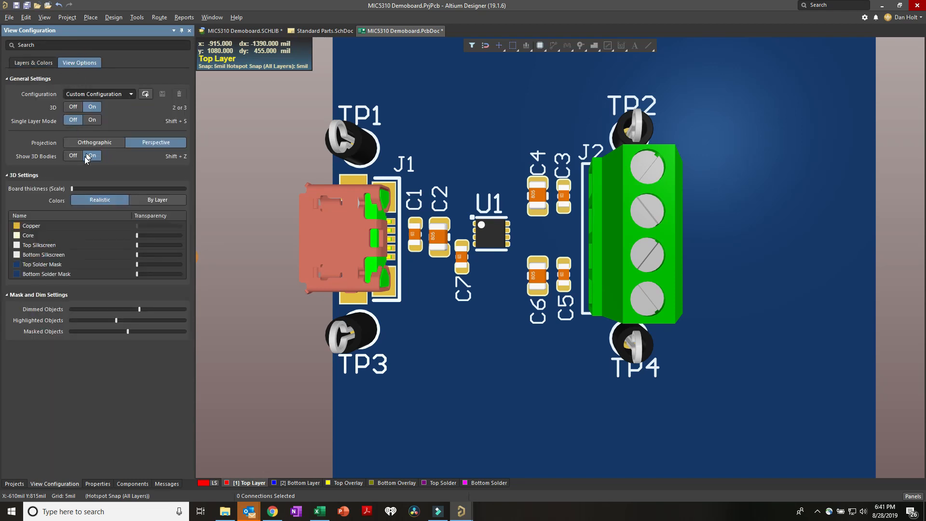
{"action": "left_click", "coordinate": [72, 107]}
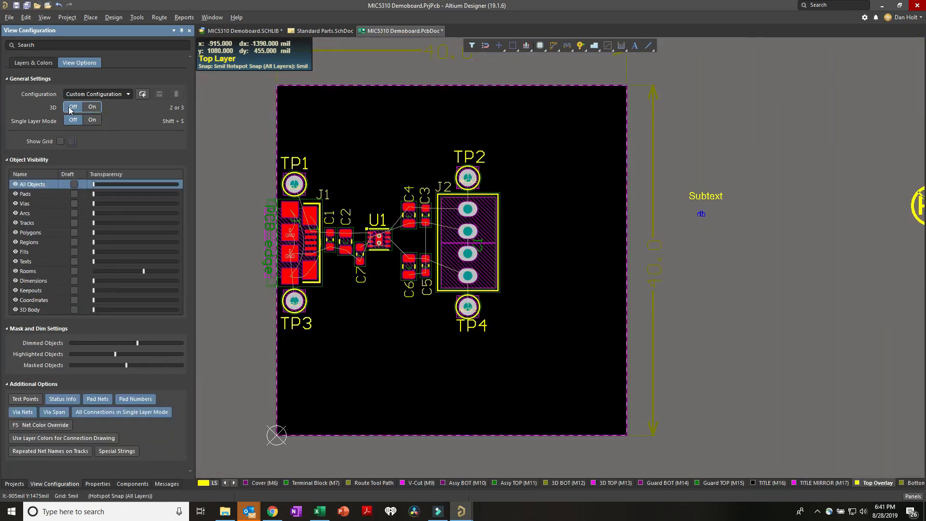
{"action": "left_click", "coordinate": [94, 107]}
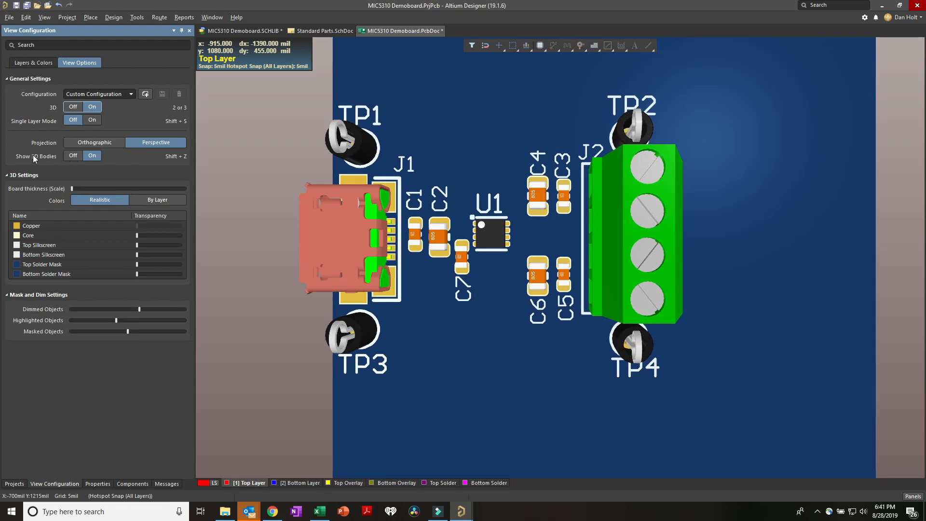
- Hide and restore the 3D bodies, and try By Layer colors before returning to Realistic
{"action": "left_click", "coordinate": [78, 155]}
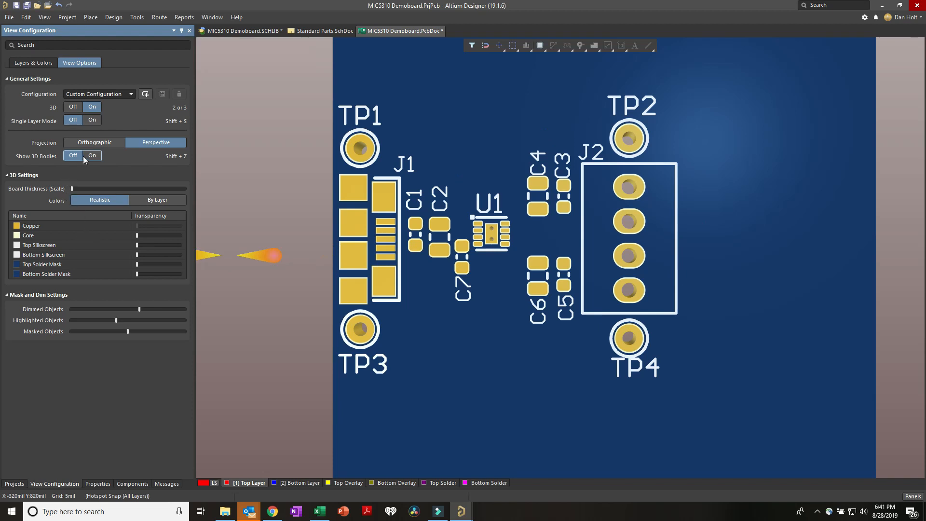
{"action": "left_click", "coordinate": [92, 155]}
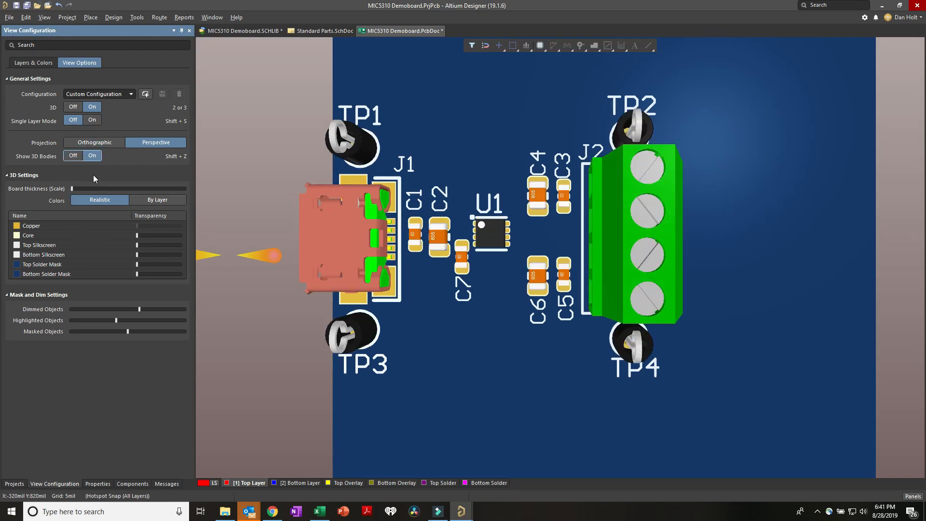
{"action": "left_click", "coordinate": [149, 200]}
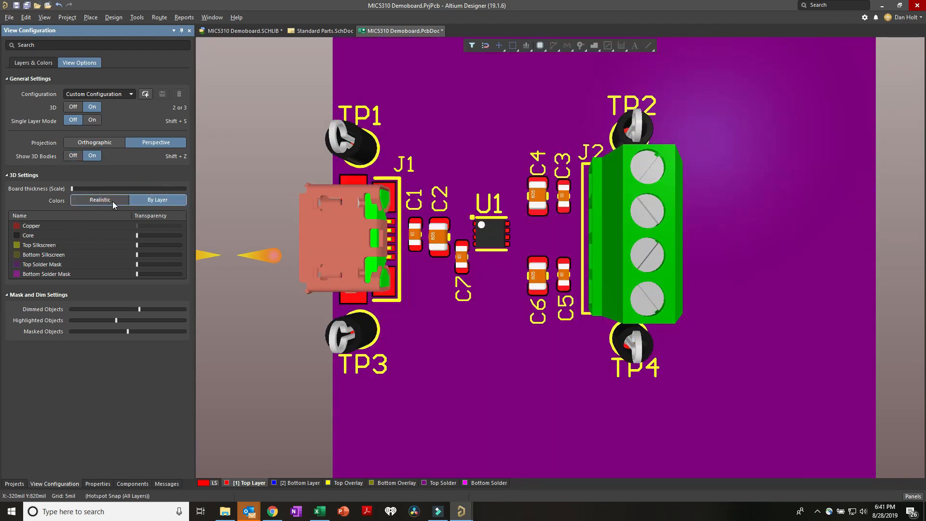
{"action": "left_click", "coordinate": [112, 201]}
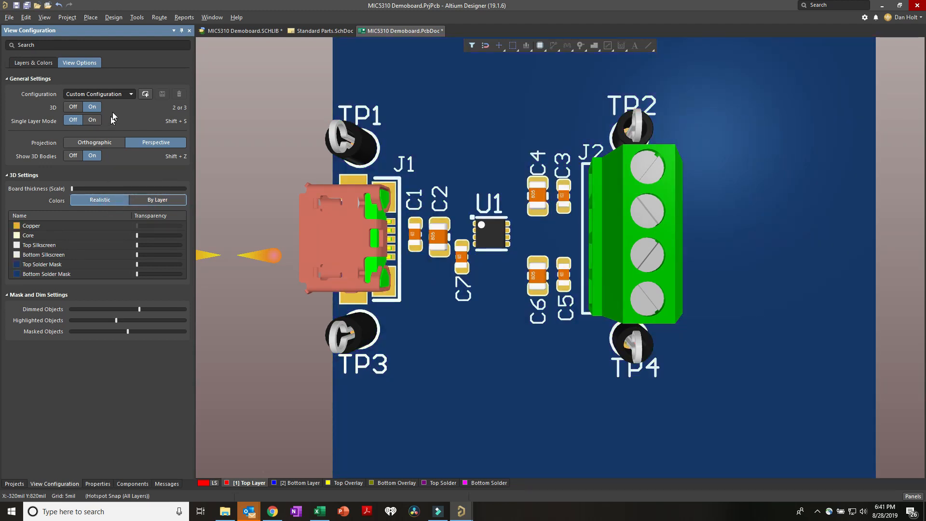
- Try the Altium Transparent 2D view configuration, and apply Altium 3D Blue to the board
{"action": "left_click", "coordinate": [131, 94]}
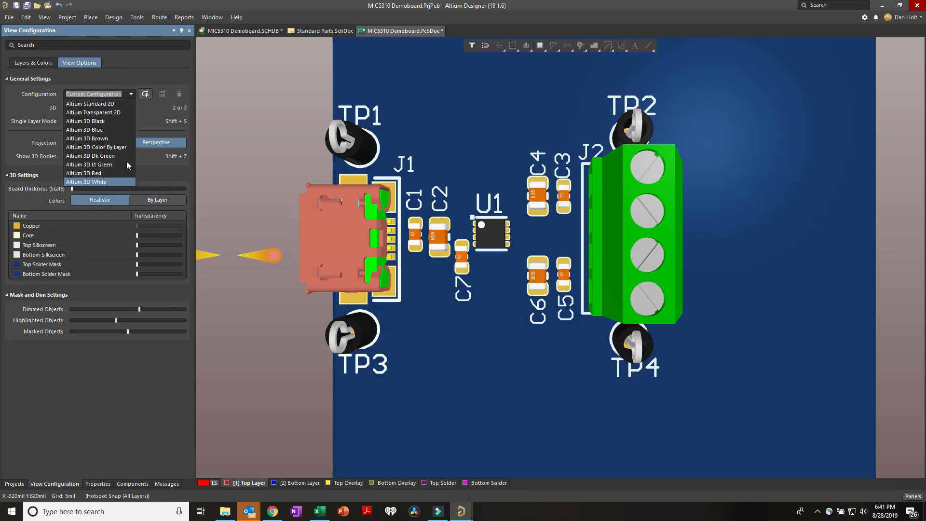
{"action": "left_click", "coordinate": [112, 113]}
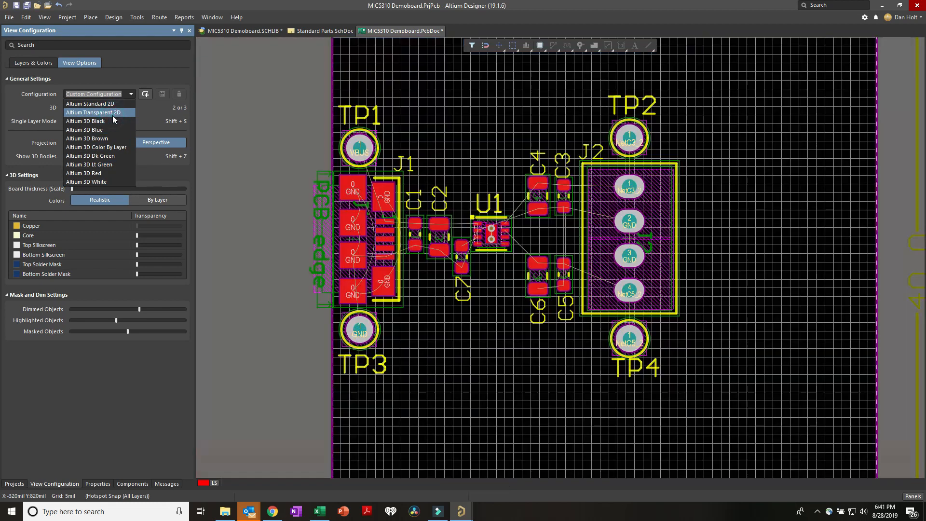
{"action": "left_click", "coordinate": [129, 94]}
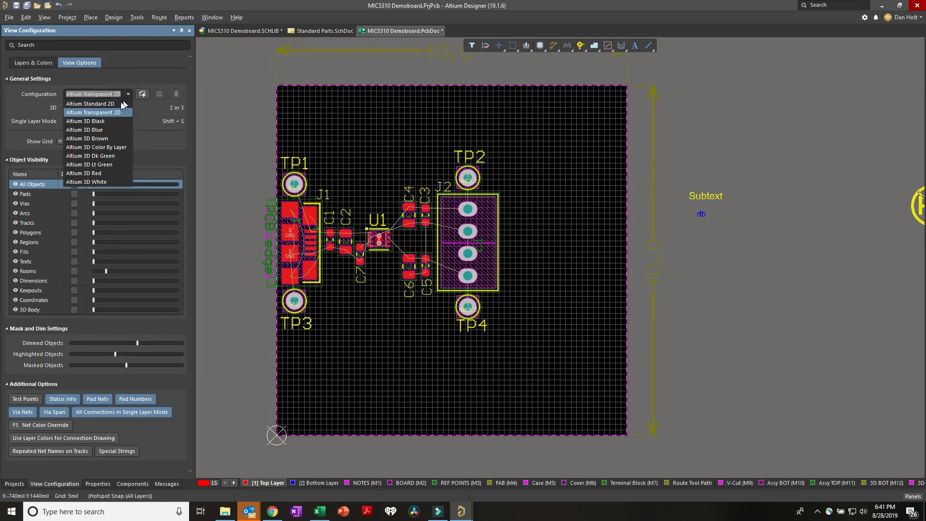
{"action": "left_click", "coordinate": [106, 129]}
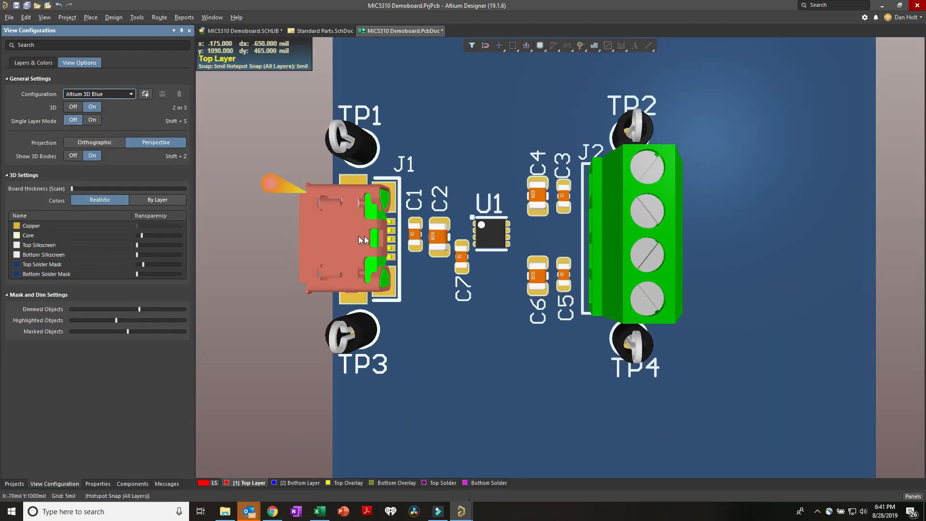
{"action": "right_click_drag", "start_coordinate": [425, 265], "coordinate": [455, 268]}
{"action": "scroll", "coordinate": [456, 266], "scroll_direction": "down", "scroll_amount": 3, "text": "ctrl"}
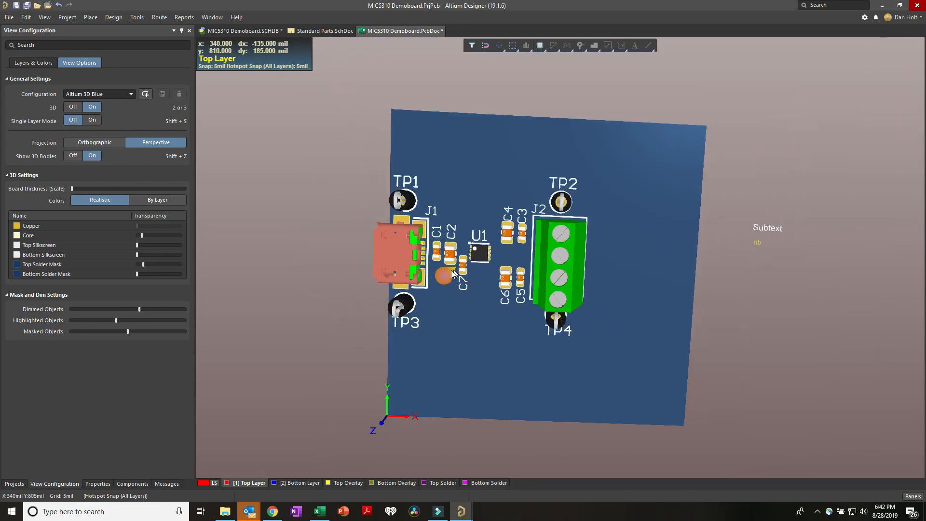
{"action": "right_click_drag", "start_coordinate": [457, 259], "coordinate": [467, 243], "text": "shift"}
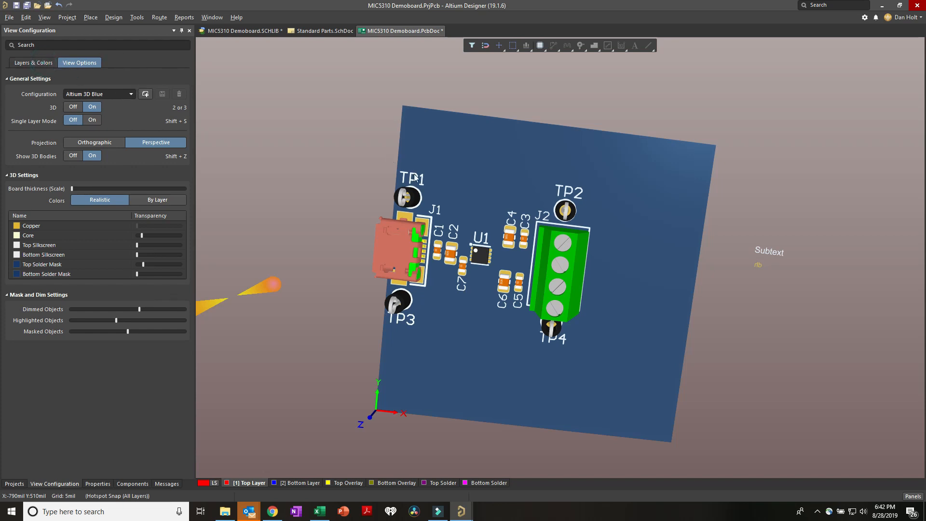
- Open the layer visibility and color settings and return the board to its 2D layout view
{"action": "key", "text": "l"}
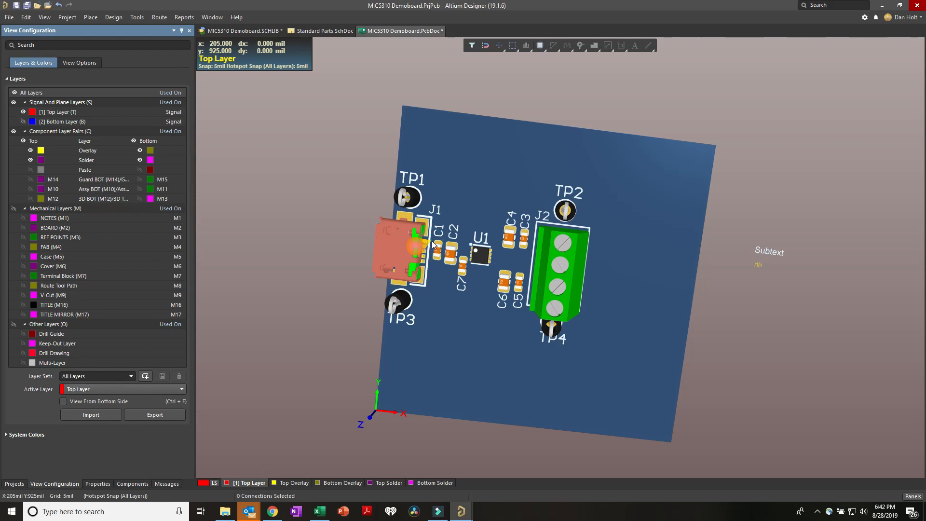
{"action": "key", "text": "2"}
{"action": "scroll", "coordinate": [342, 257], "scroll_direction": "up", "scroll_amount": 4, "text": "ctrl"}
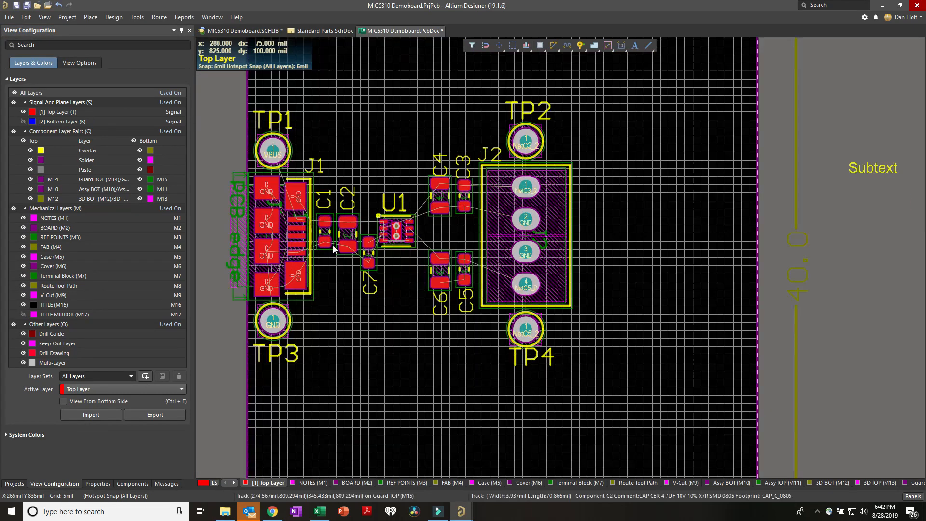
{"action": "scroll", "coordinate": [346, 256], "scroll_direction": "down", "scroll_amount": 2, "text": "ctrl"}
{"action": "right_click_drag", "start_coordinate": [334, 257], "coordinate": [373, 263]}
{"action": "scroll", "coordinate": [433, 270], "scroll_direction": "down", "scroll_amount": 2, "text": "ctrl"}
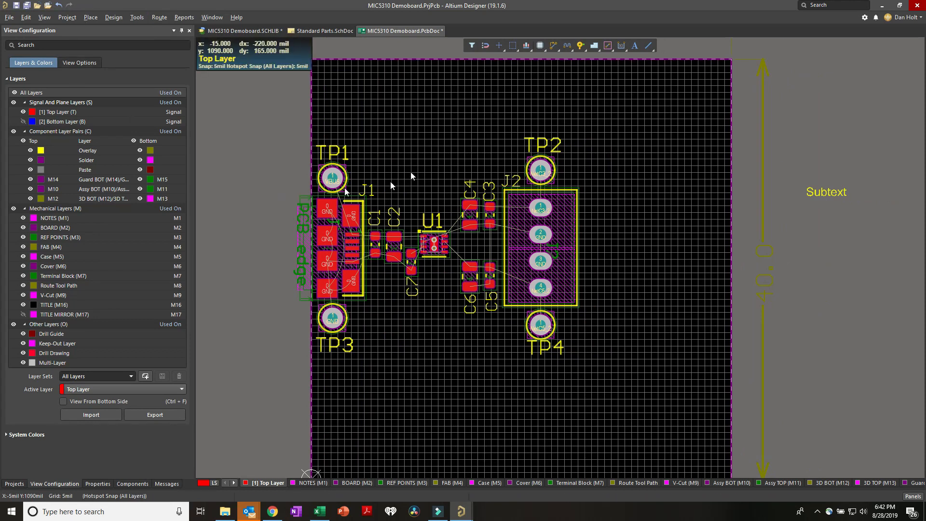
- Review the board's stackup in the Layer Stack Manager with its properties docked, and close the stackup document
{"action": "left_click", "coordinate": [113, 18]}
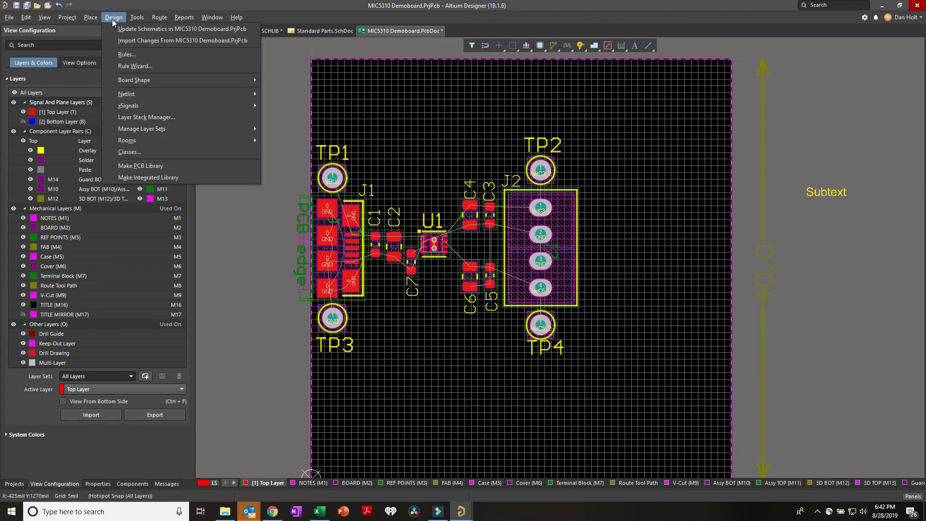
{"action": "left_click", "coordinate": [136, 118]}
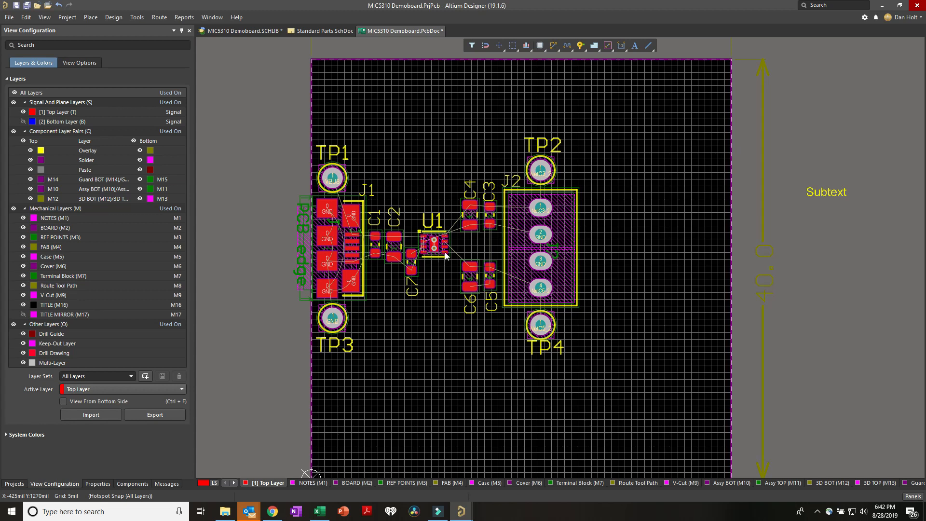
{"action": "key", "text": "d"}
{"action": "key", "text": "k"}
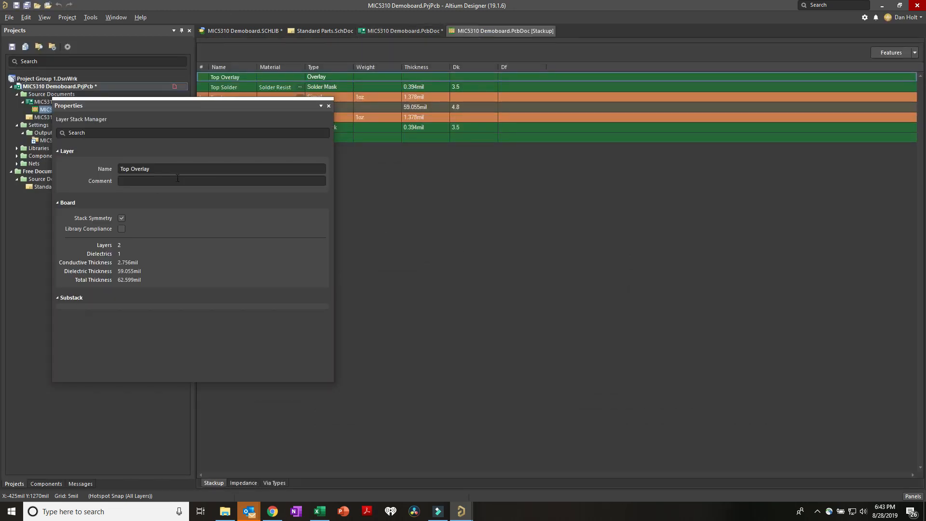
{"action": "left_click_drag", "start_coordinate": [208, 104], "coordinate": [448, 250]}
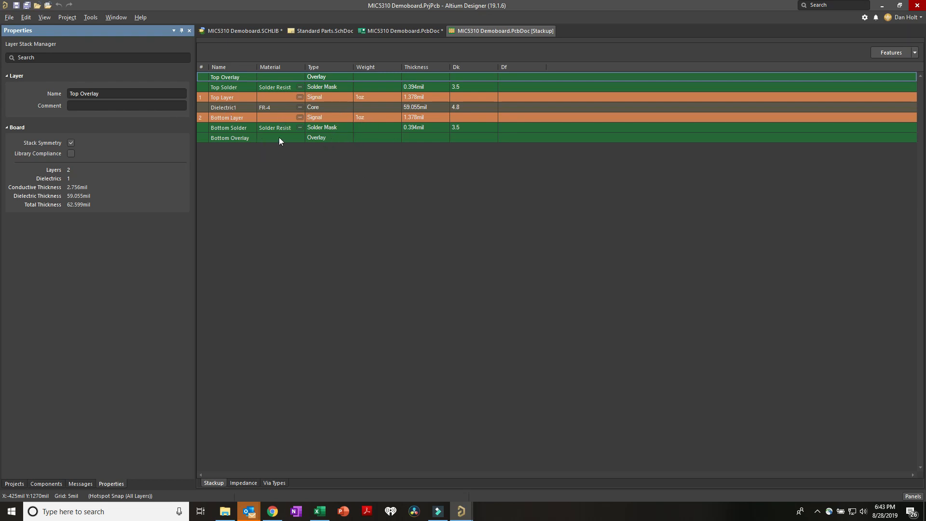
{"action": "right_click", "coordinate": [522, 31]}
{"action": "left_click", "coordinate": [539, 39]}
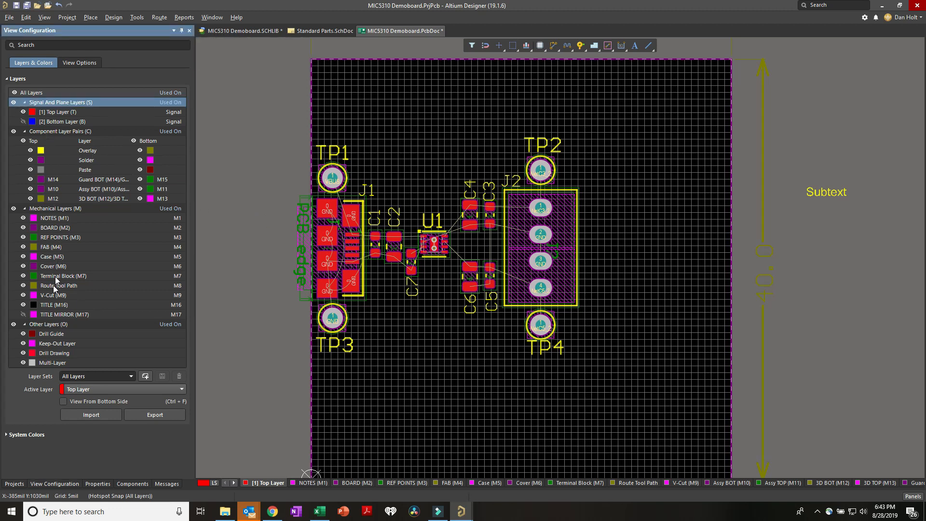
- Show the Bottom Layer and hide the Mechanical Layers and Other Layers groups
{"action": "left_click", "coordinate": [23, 122]}
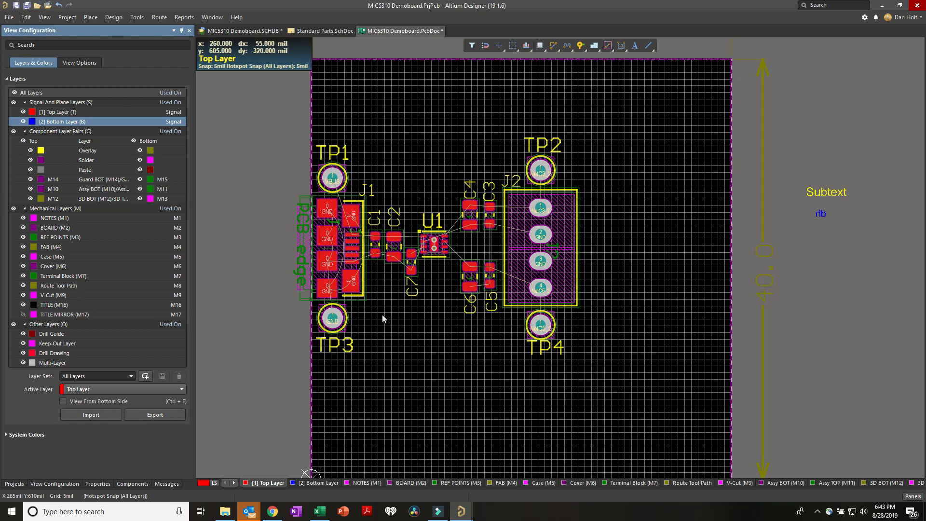
{"action": "left_click", "coordinate": [13, 209]}
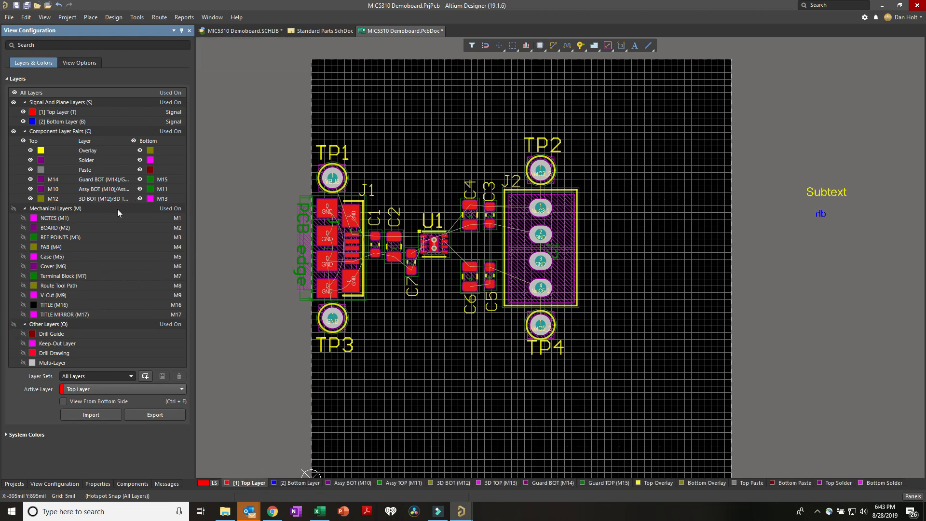
{"action": "scroll", "coordinate": [423, 295], "scroll_direction": "up", "scroll_amount": 2, "text": "ctrl"}
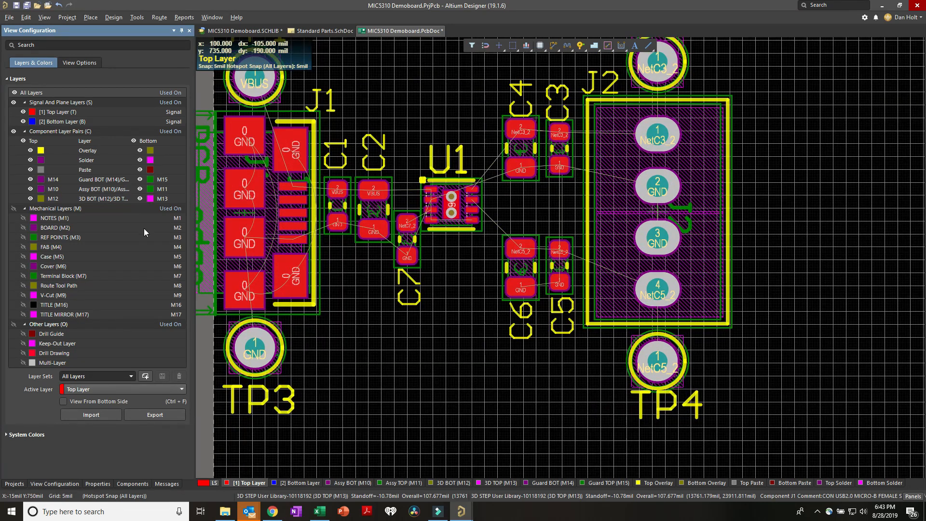
- Hide the Solder, Paste, Guard, Assembly and 3D layers on both sides of the component layer pairs, leaving only the overlays
{"action": "left_click", "coordinate": [140, 180]}
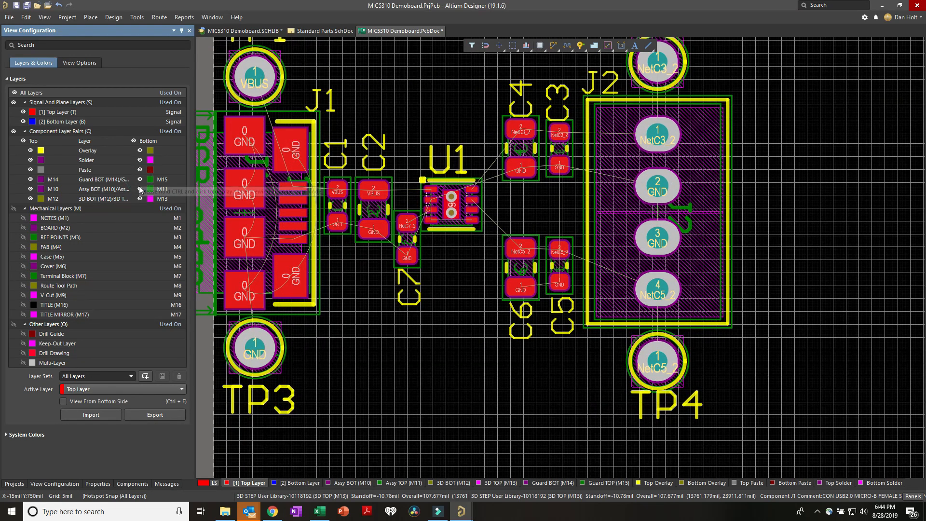
{"action": "left_click", "coordinate": [140, 188]}
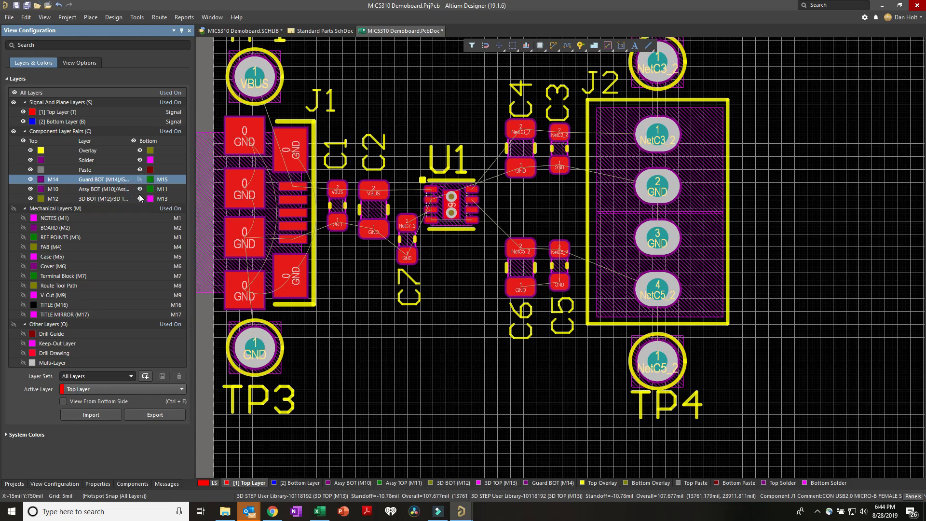
{"action": "left_click", "coordinate": [140, 170]}
{"action": "left_click", "coordinate": [140, 160]}
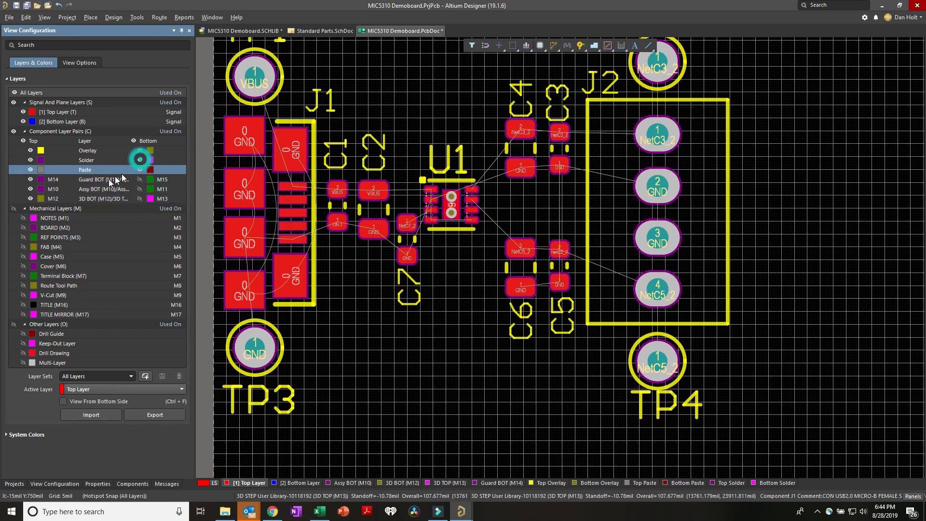
{"action": "left_click", "coordinate": [31, 169]}
{"action": "left_click", "coordinate": [30, 180]}
{"action": "left_click", "coordinate": [31, 189]}
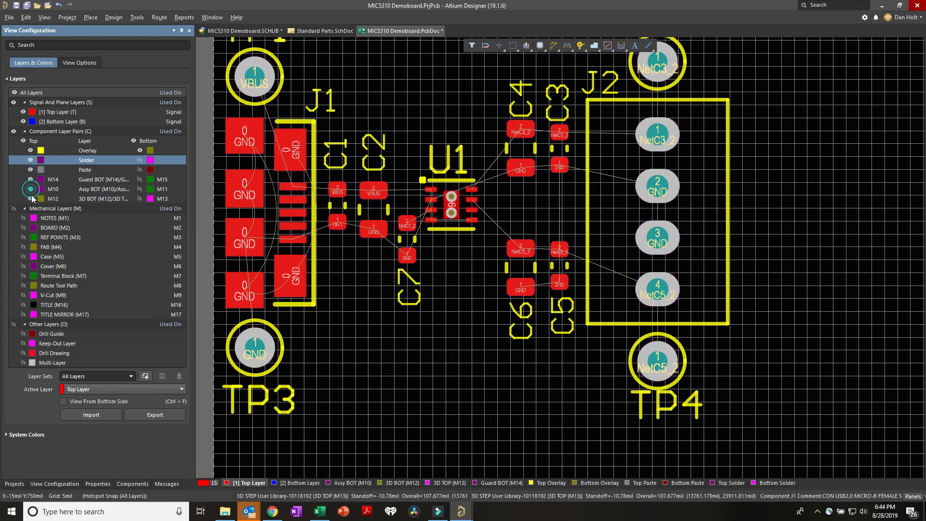
{"action": "left_click", "coordinate": [32, 198]}
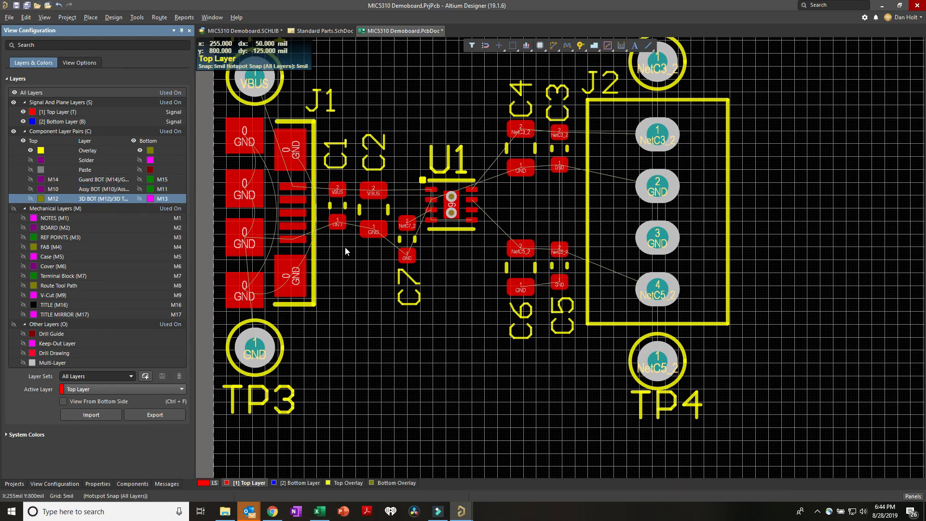
- Start an interactive route on the Top Layer from J1's VBUS pin 1 towards C1, with a 16 mil wide first segment
{"action": "scroll", "coordinate": [375, 261], "scroll_direction": "down", "scroll_amount": 5, "text": "ctrl"}
{"action": "right_click_drag", "start_coordinate": [385, 270], "coordinate": [410, 276]}
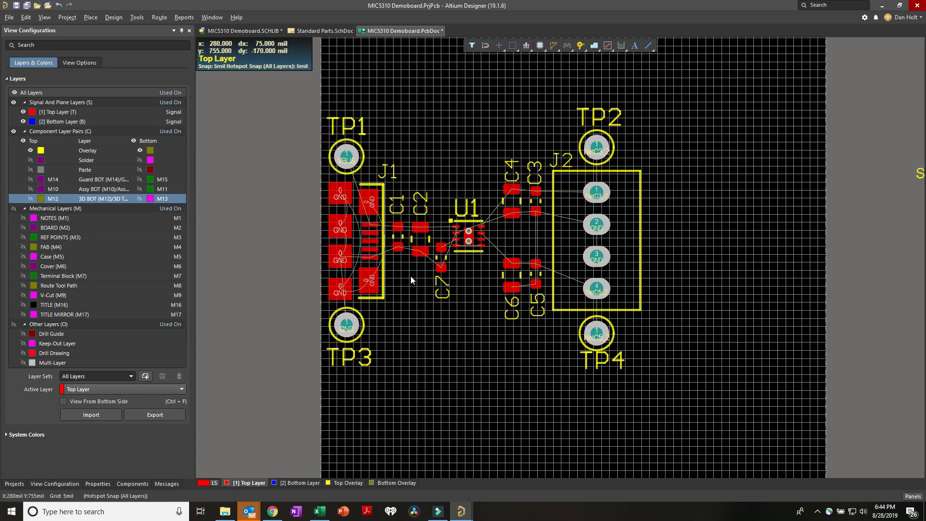
{"action": "scroll", "coordinate": [411, 280], "scroll_direction": "up", "scroll_amount": 3, "text": "ctrl"}
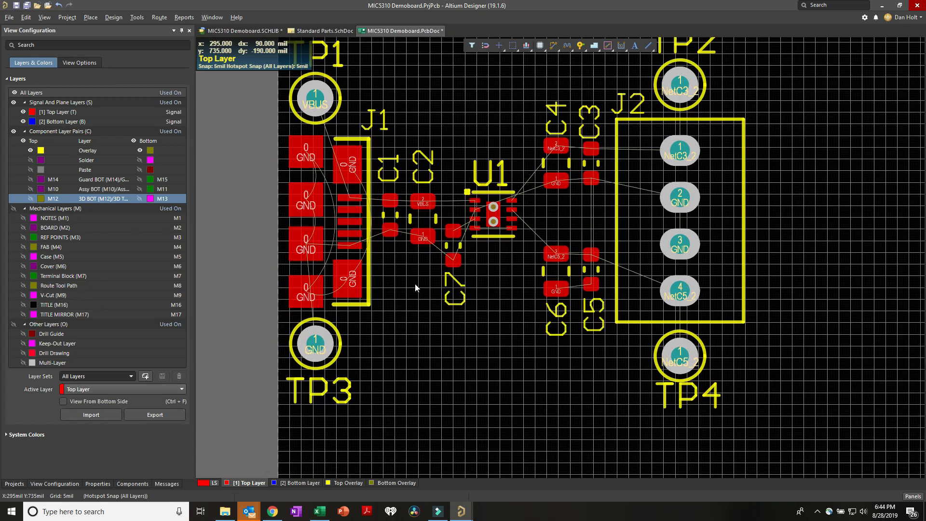
{"action": "key", "text": "p"}
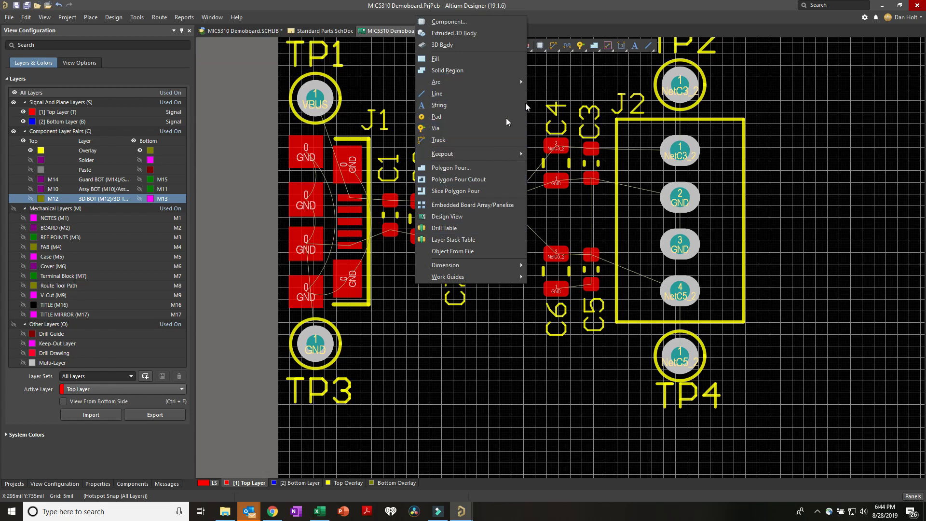
{"action": "left_click", "coordinate": [558, 76]}
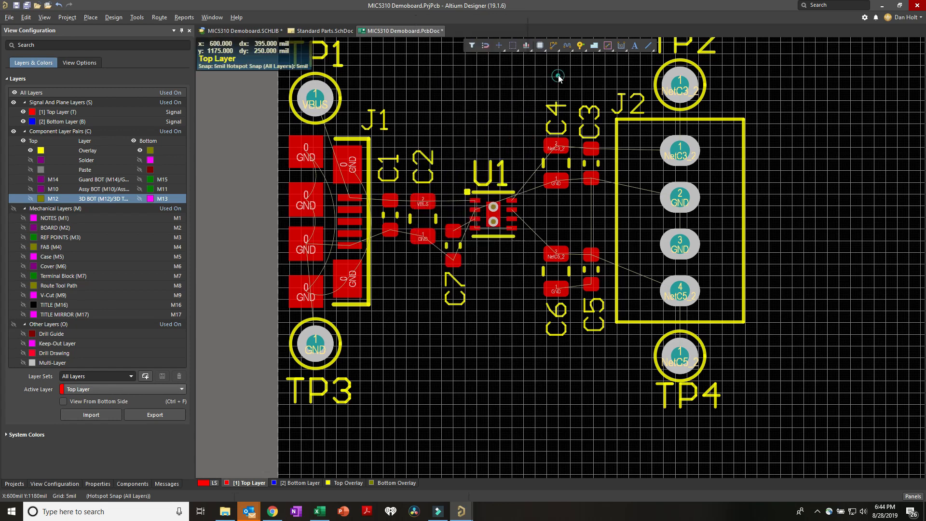
{"action": "left_click", "coordinate": [554, 46]}
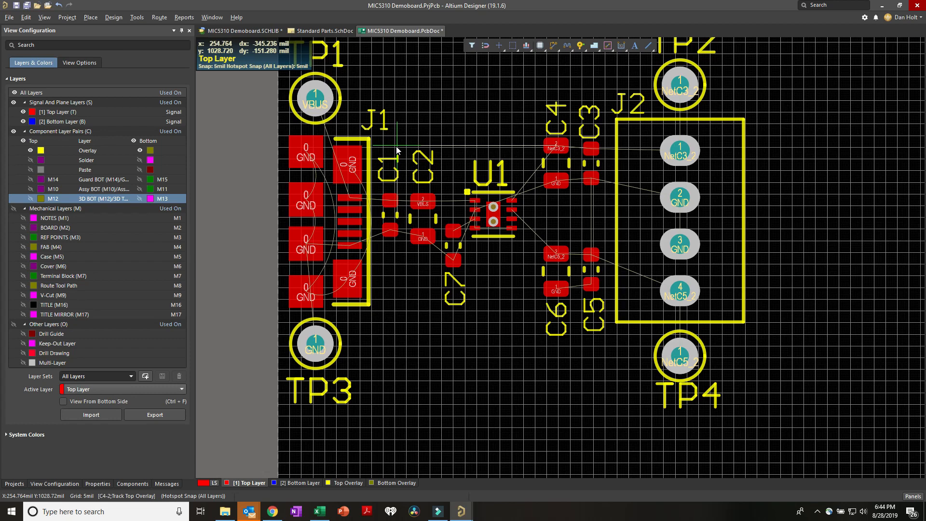
{"action": "scroll", "coordinate": [358, 208], "scroll_direction": "up", "scroll_amount": 5, "text": "ctrl"}
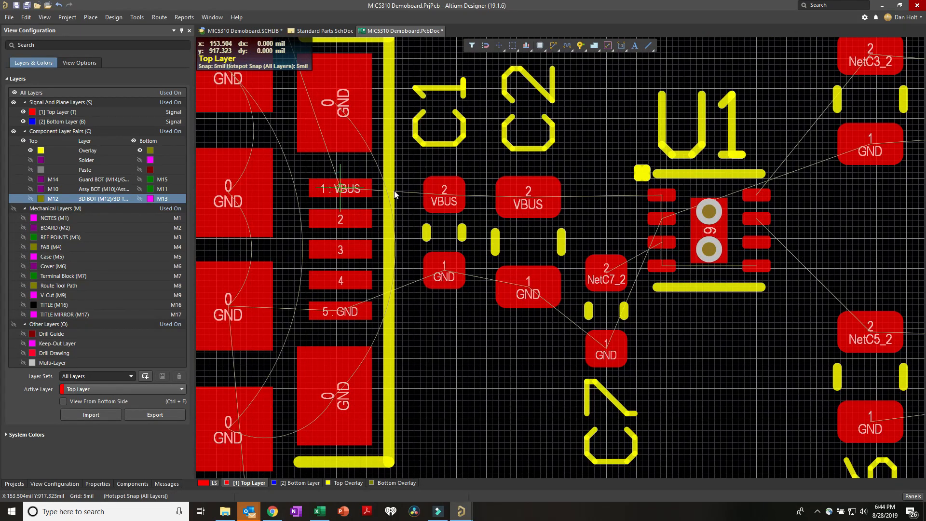
{"action": "left_click", "coordinate": [412, 190]}
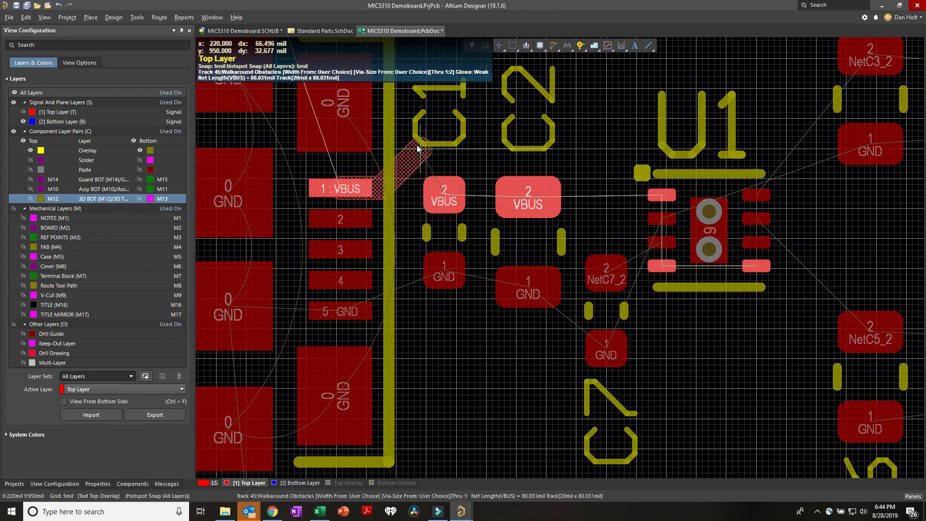
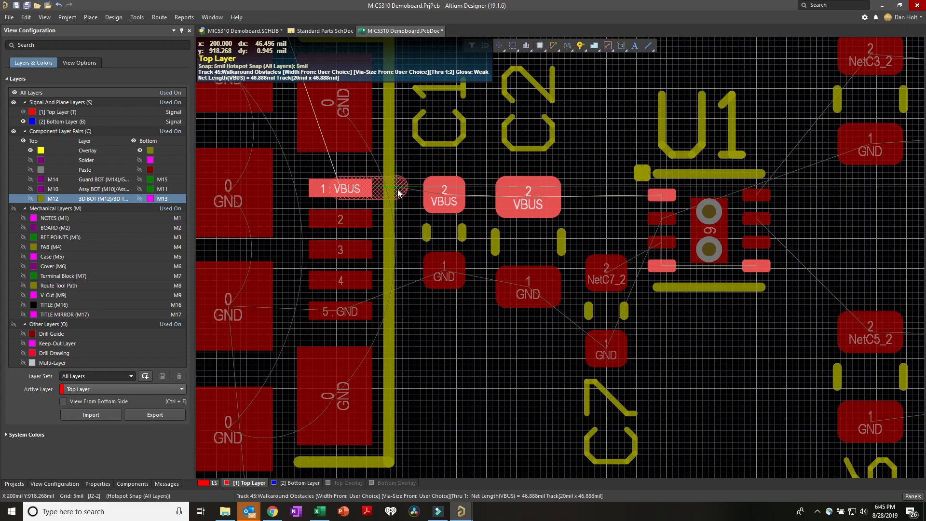
{"action": "key", "text": "Tab"}
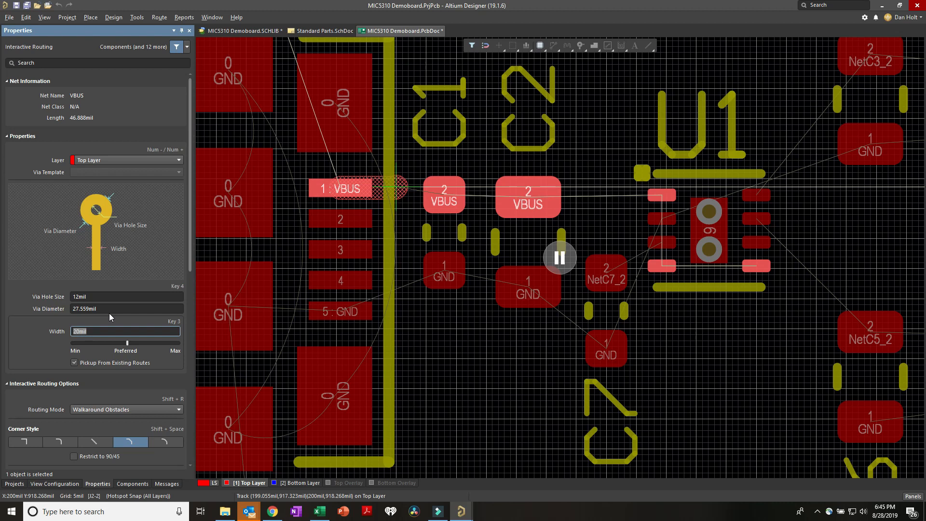
{"action": "type", "text": "16"}
{"action": "key", "text": "Return"}
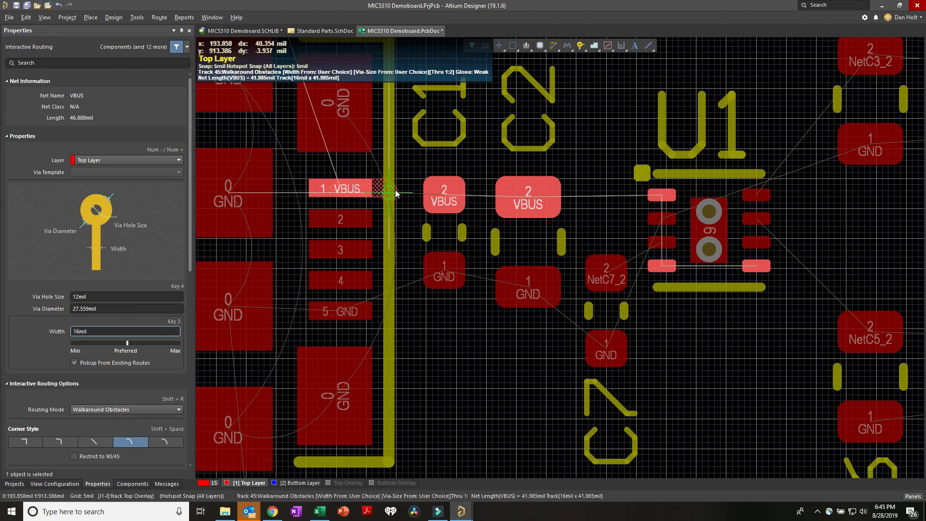
{"action": "left_click", "coordinate": [398, 188]}
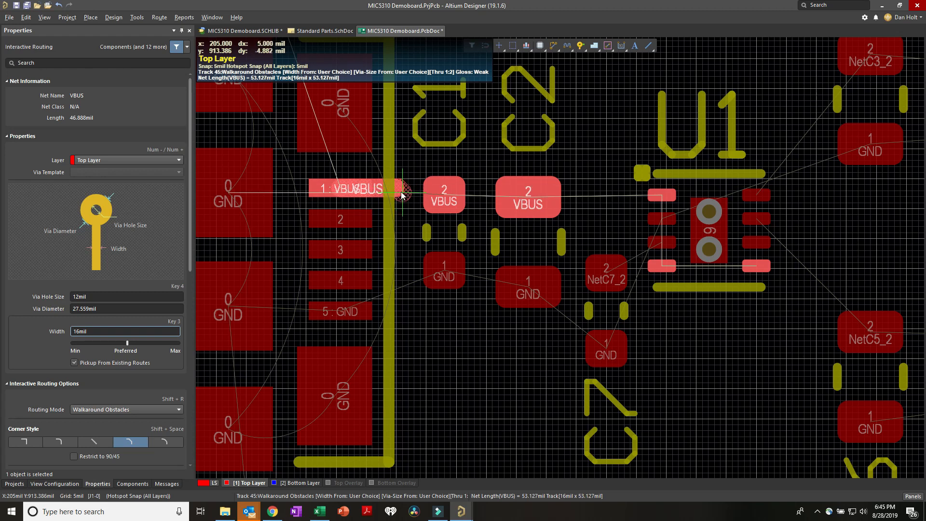
- Continue the VBUS track at 20 mil width to C1 pad 2 and on to C2 pad 2
{"action": "key", "text": "Tab"}
{"action": "type", "text": "20"}
{"action": "key", "text": "Return"}
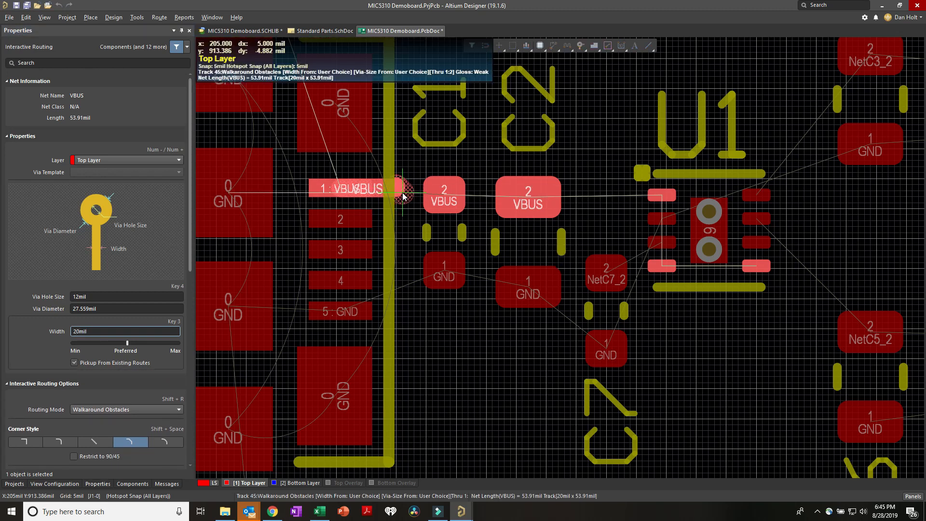
{"action": "left_click", "coordinate": [450, 191]}
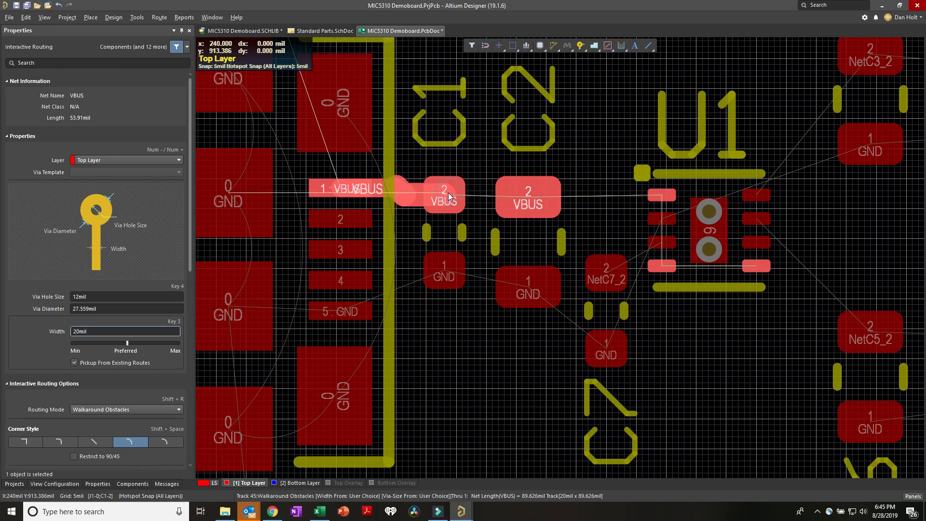
{"action": "left_click", "coordinate": [444, 197]}
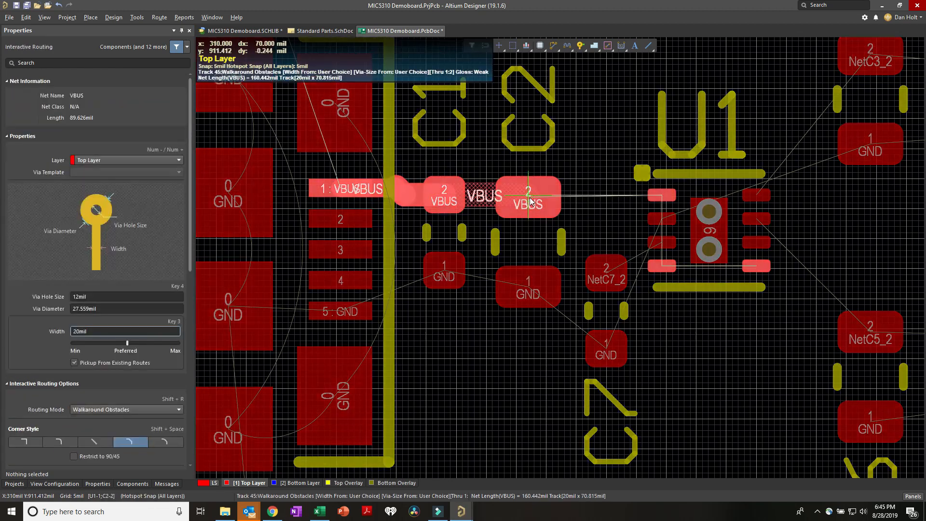
{"action": "left_click", "coordinate": [530, 201]}
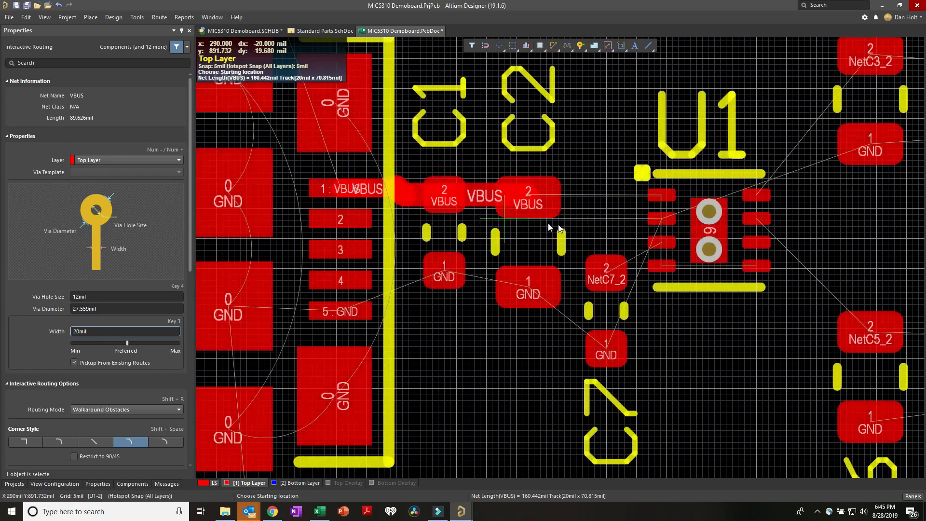
- Route VBUS from U1 pin 1 with a short 12 mil segment, widening to 20 mil up to C2 pad 2
{"action": "scroll", "coordinate": [655, 194], "scroll_direction": "up", "scroll_amount": 2, "text": "ctrl"}
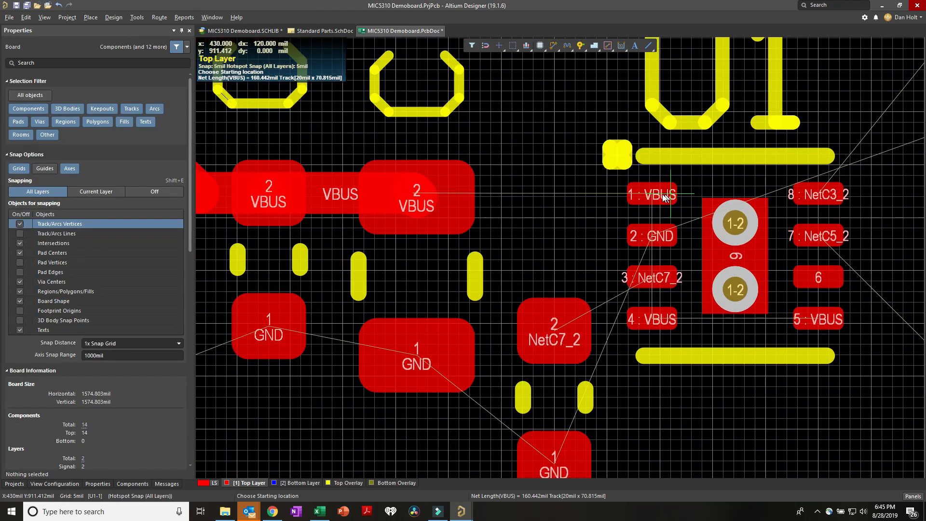
{"action": "left_click", "coordinate": [659, 198]}
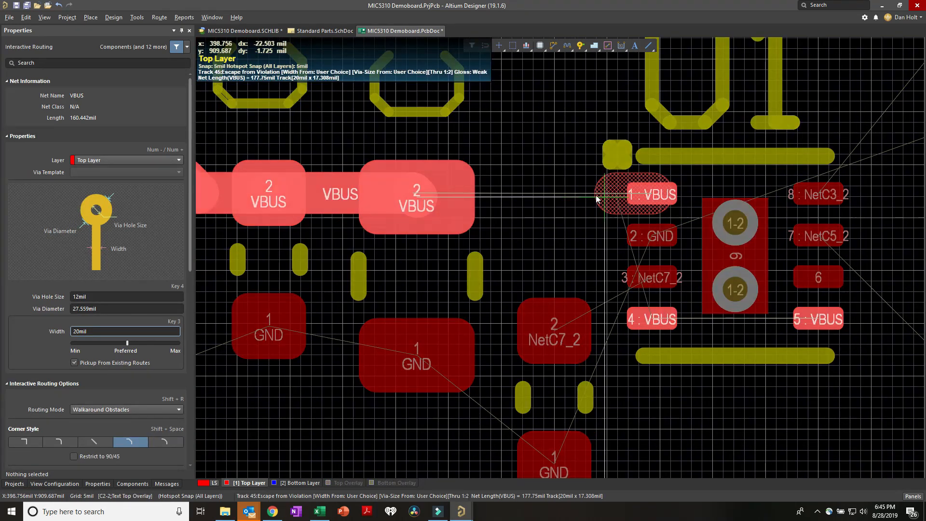
{"action": "key", "text": "Tab"}
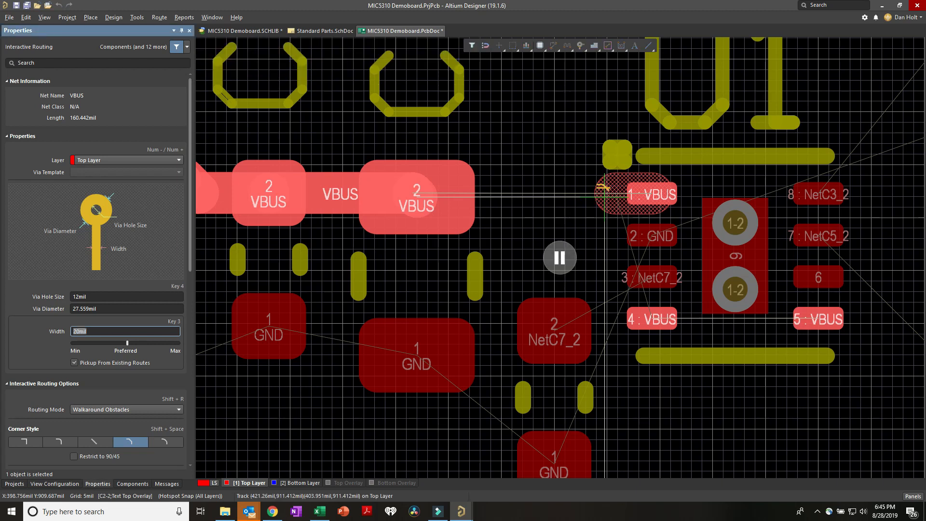
{"action": "key", "text": "Return"}
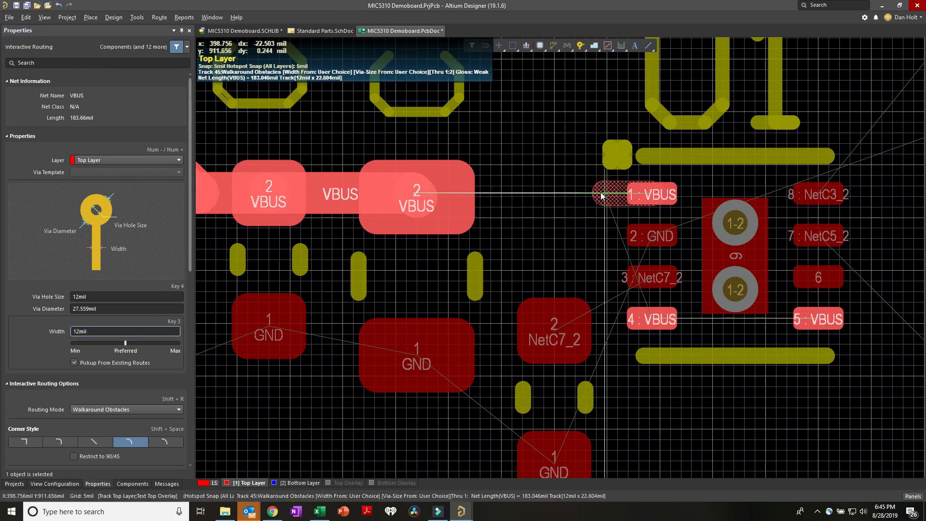
{"action": "key", "text": "3"}
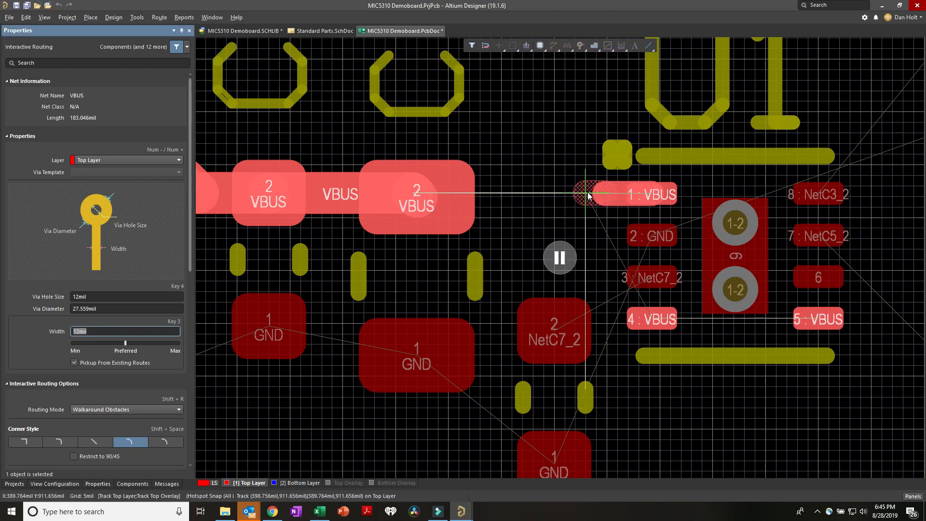
{"action": "left_click", "coordinate": [428, 191]}
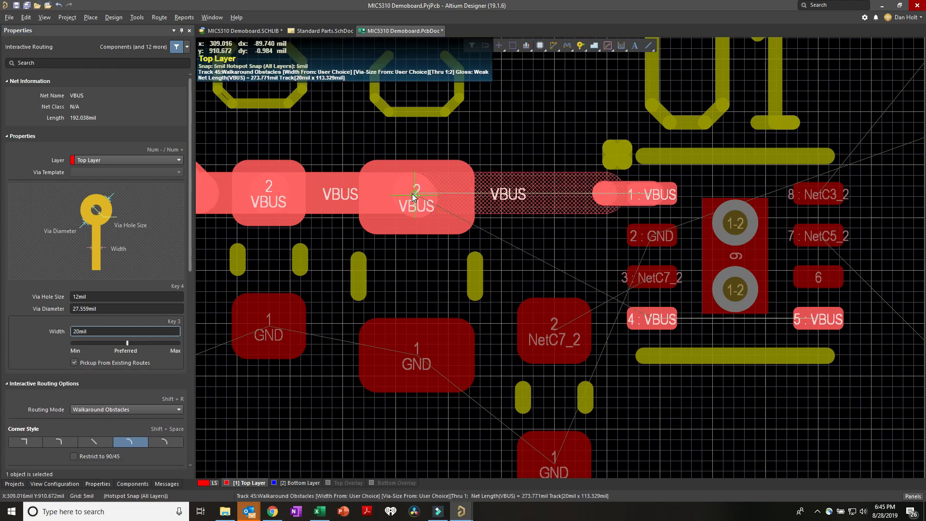
{"action": "scroll", "coordinate": [508, 196], "scroll_direction": "down", "scroll_amount": 1, "text": "ctrl"}
{"action": "right_click", "coordinate": [509, 197]}
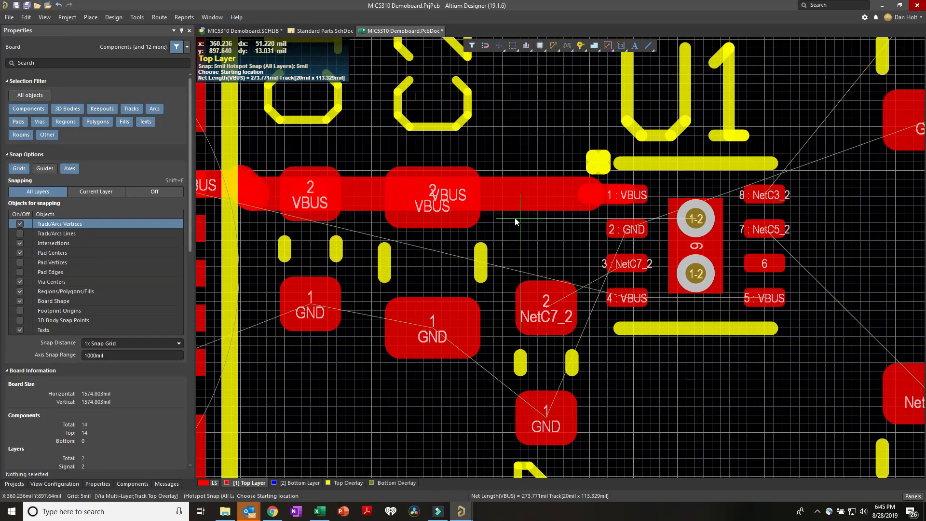
- Route GND at 16 mil width from J1 pin 5 to C1 pad 1 and on to C2 pad 1
{"action": "right_click_drag", "start_coordinate": [506, 227], "coordinate": [550, 183]}
{"action": "scroll", "coordinate": [530, 209], "scroll_direction": "down", "scroll_amount": 1, "text": "ctrl"}
{"action": "right_click_drag", "start_coordinate": [544, 228], "coordinate": [534, 197]}
{"action": "right_click_drag", "start_coordinate": [465, 268], "coordinate": [501, 292]}
{"action": "key", "text": "p"}
{"action": "key", "text": "t"}
{"action": "left_click", "coordinate": [358, 271]}
{"action": "key", "text": "Tab"}
{"action": "type", "text": "16"}
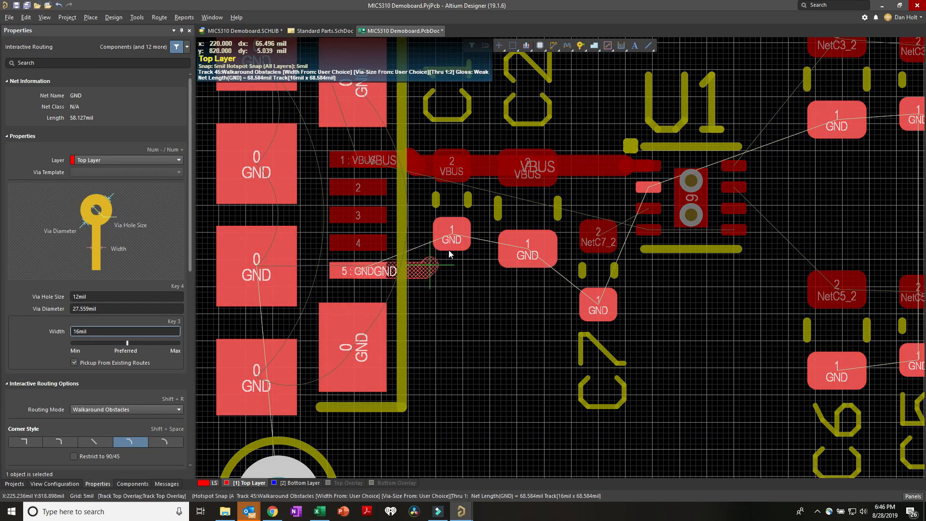
{"action": "left_click", "coordinate": [450, 239]}
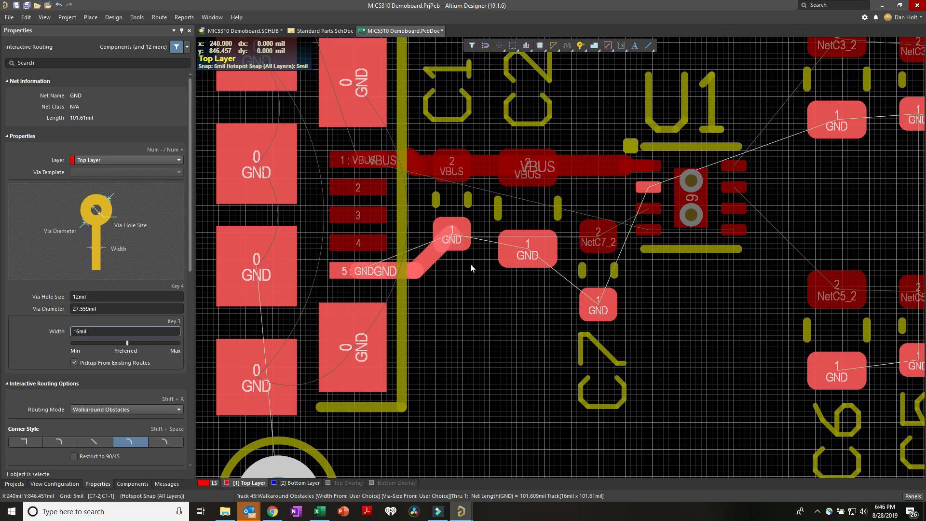
{"action": "left_click", "coordinate": [455, 236]}
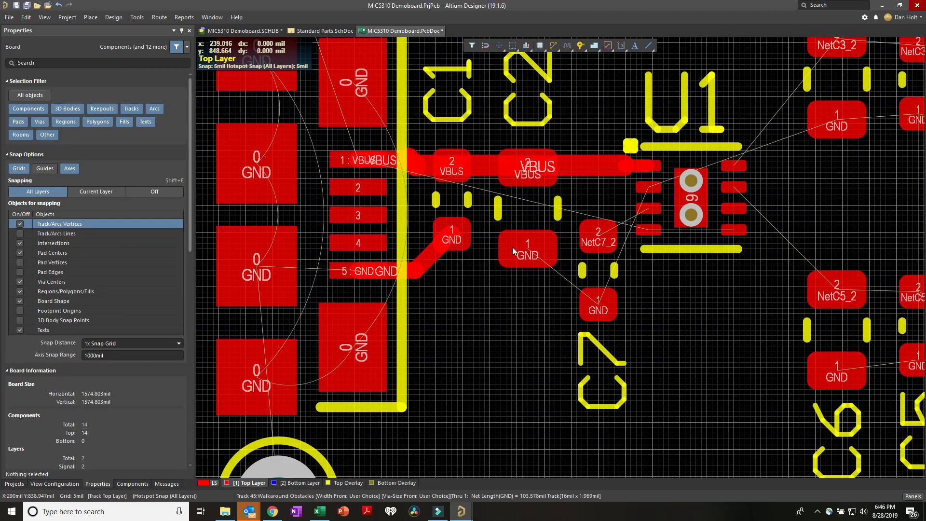
{"action": "left_click", "coordinate": [527, 250]}
- Route NetC7_2 at 8 mil width from U1 pin 3 to C7 pad 2 and end the routing
{"action": "scroll", "coordinate": [566, 245], "scroll_direction": "down", "scroll_amount": 3, "text": "ctrl"}
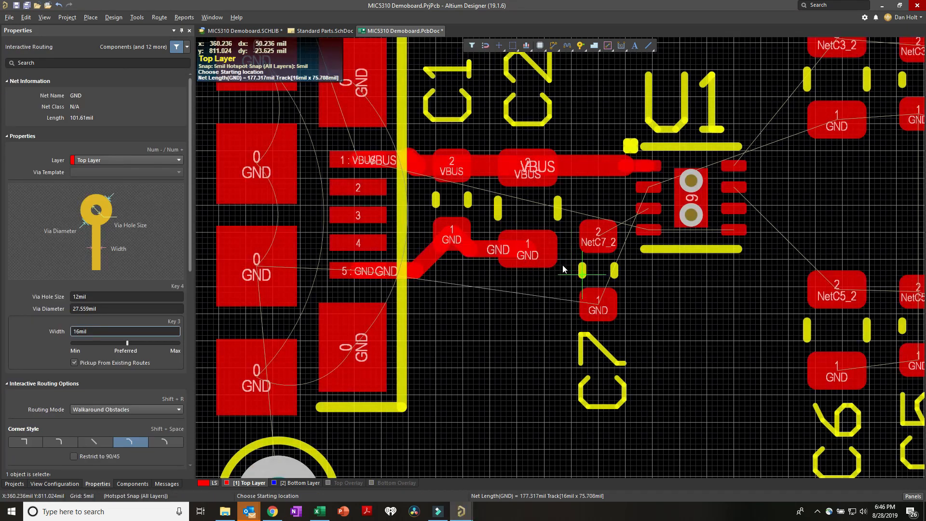
{"action": "scroll", "coordinate": [642, 214], "scroll_direction": "up", "scroll_amount": 3, "text": "ctrl"}
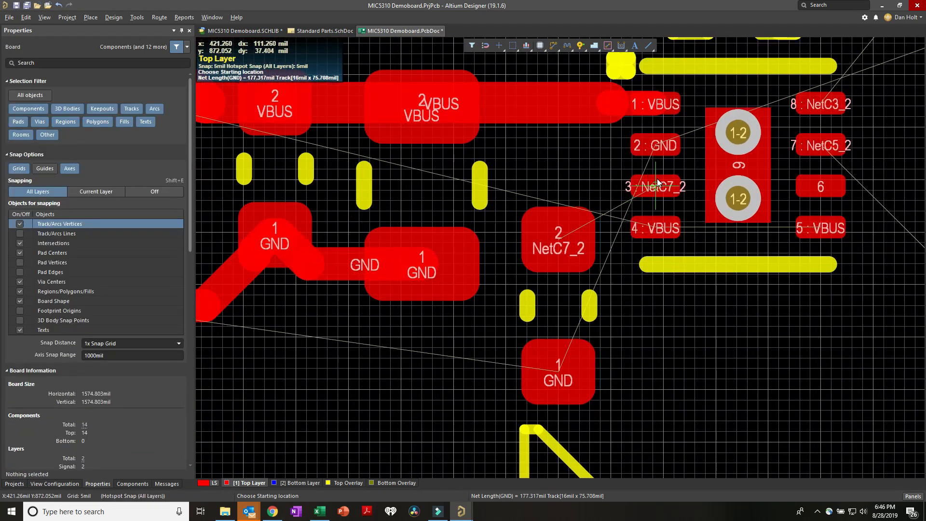
{"action": "left_click", "coordinate": [637, 190]}
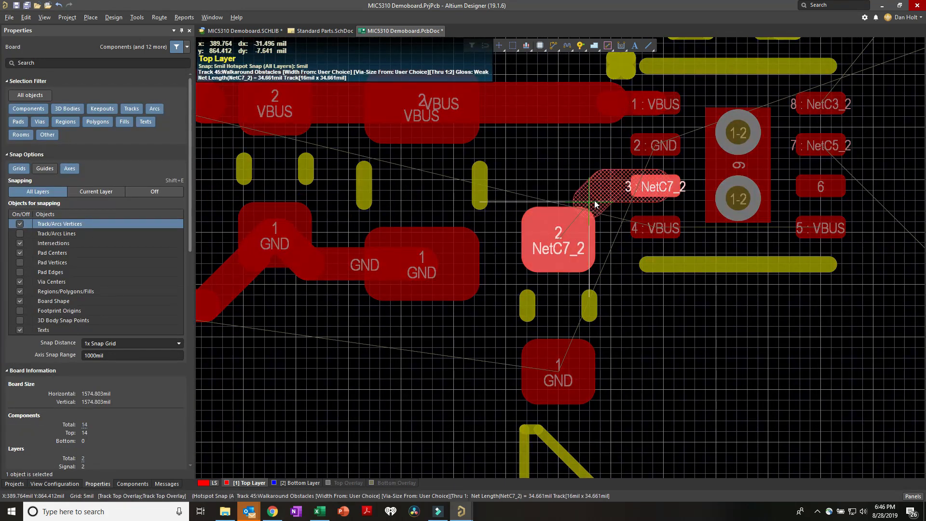
{"action": "key", "text": "Tab"}
{"action": "type", "text": "8"}
{"action": "key", "text": "Return"}
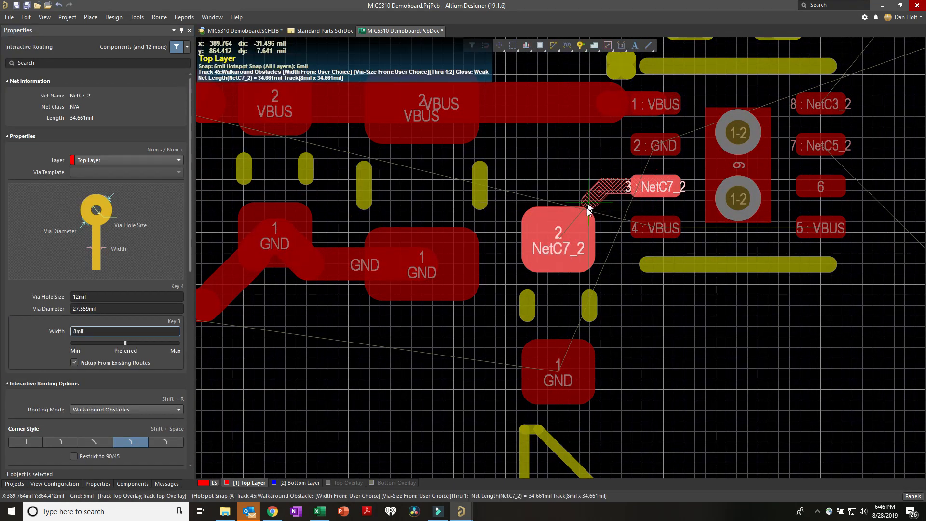
{"action": "left_click", "coordinate": [559, 244]}
{"action": "key", "text": "Escape"}
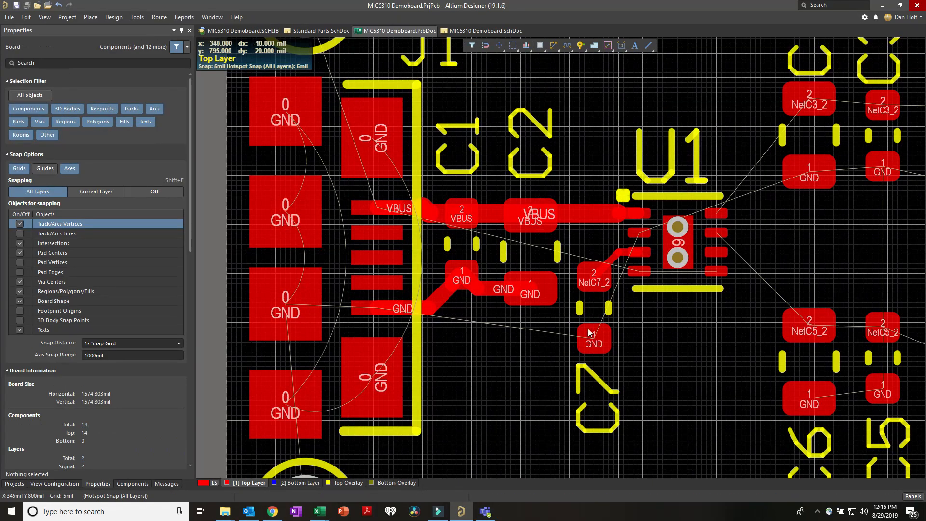
- Route NetC3_2 at 20 mil width from J2 pin 1 to C3 pad 2 and on to C4 pad 2
{"action": "scroll", "coordinate": [633, 341], "scroll_direction": "down", "scroll_amount": 1, "text": "ctrl"}
{"action": "right_click_drag", "start_coordinate": [688, 352], "coordinate": [505, 360]}
{"action": "scroll", "coordinate": [568, 355], "scroll_direction": "down", "scroll_amount": 1, "text": "ctrl"}
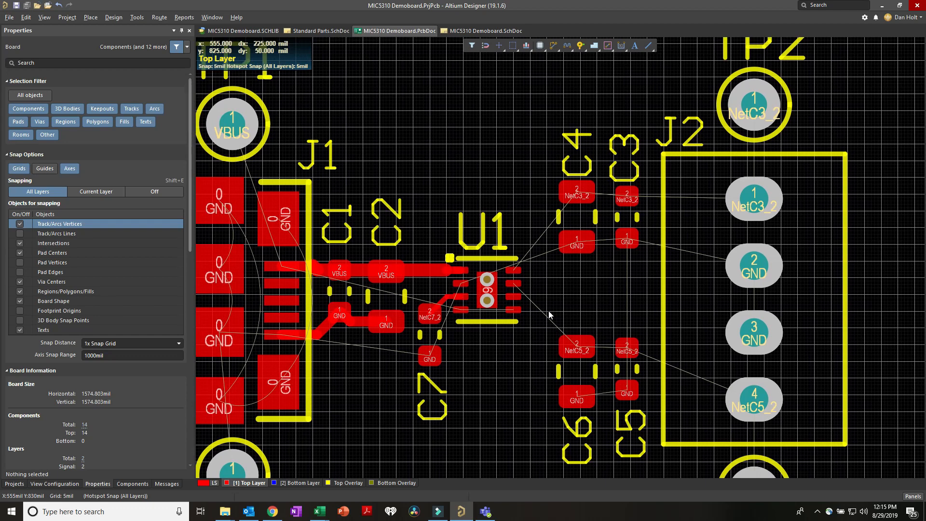
{"action": "right_click_drag", "start_coordinate": [573, 281], "coordinate": [534, 277]}
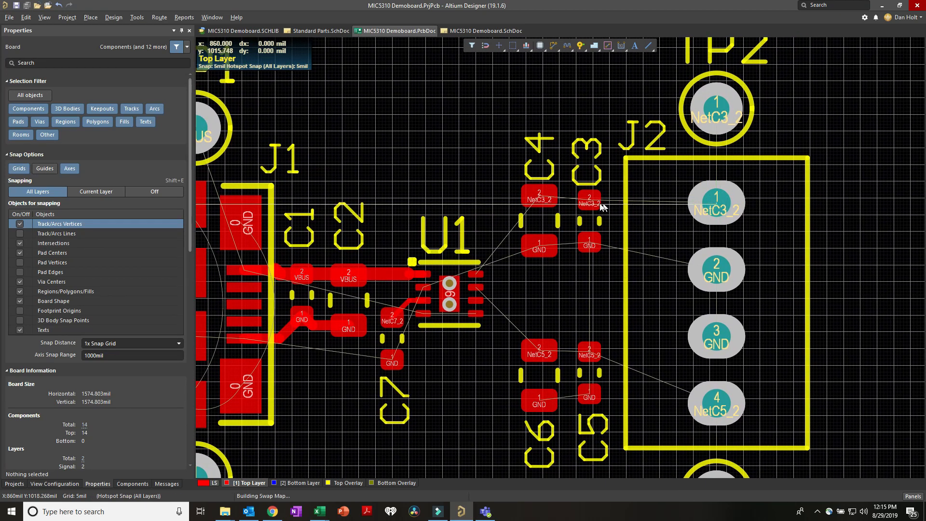
{"action": "left_click", "coordinate": [718, 203]}
{"action": "key", "text": "Tab"}
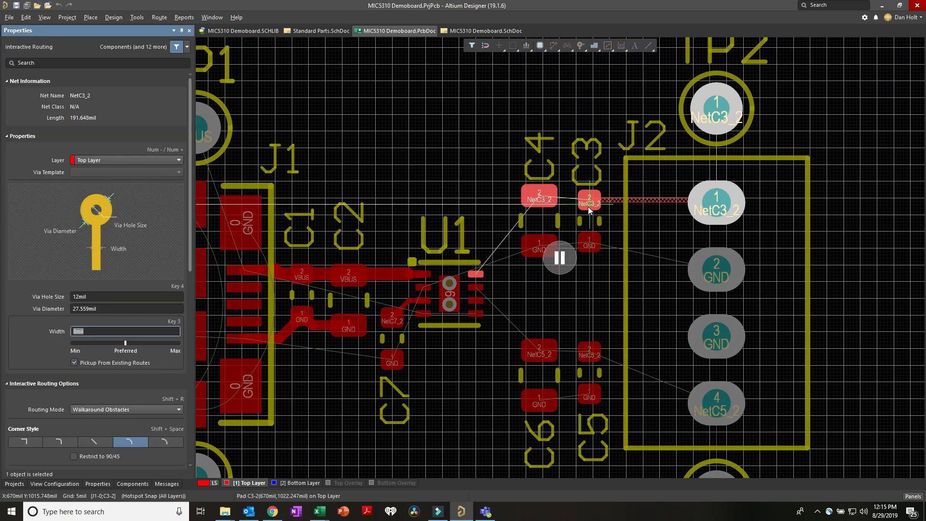
{"action": "type", "text": "20"}
{"action": "key", "text": "Return"}
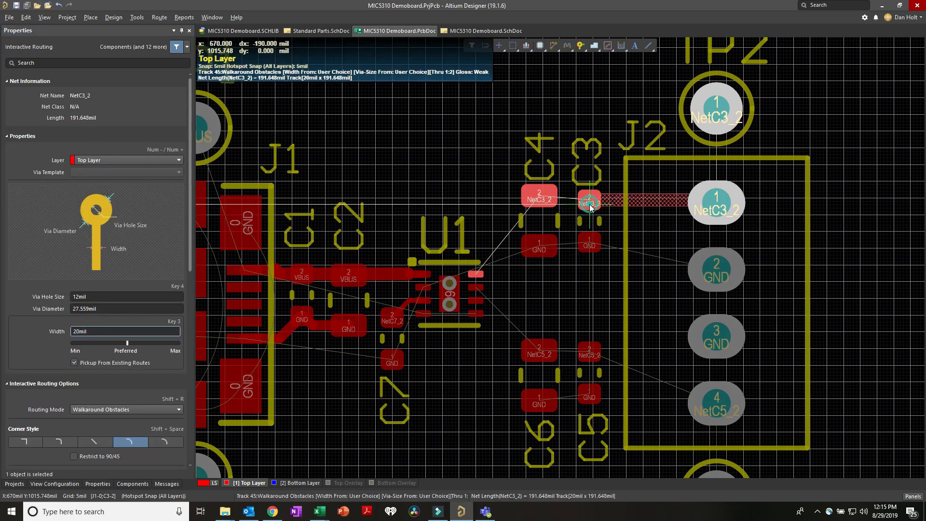
{"action": "left_click", "coordinate": [589, 205]}
{"action": "scroll", "coordinate": [589, 203], "scroll_direction": "up", "scroll_amount": 1, "text": "ctrl"}
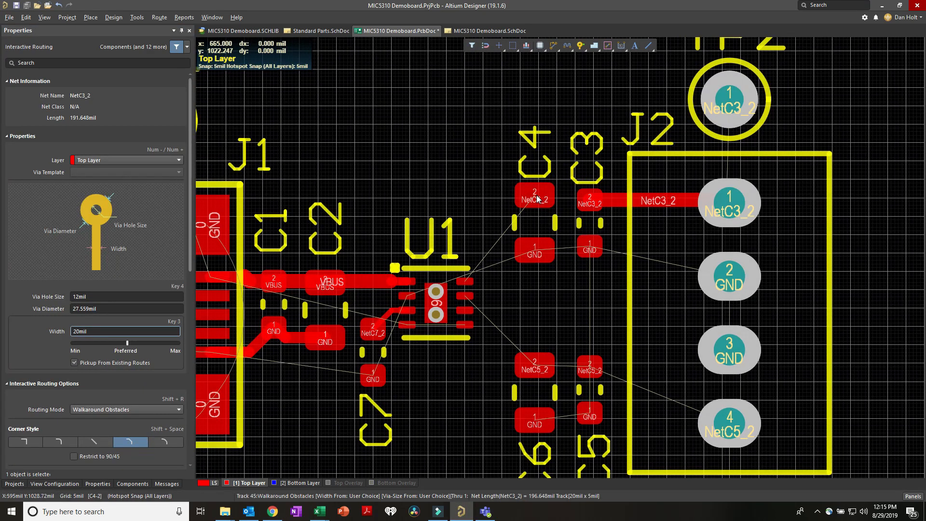
{"action": "left_click", "coordinate": [537, 199]}
- Route GND at 16 mil width from C4 pad 1 through C3 pad 1 and J2 pin 2 to J2 pin 3
{"action": "left_click", "coordinate": [537, 252]}
{"action": "left_click", "coordinate": [590, 248]}
{"action": "left_click", "coordinate": [727, 281]}
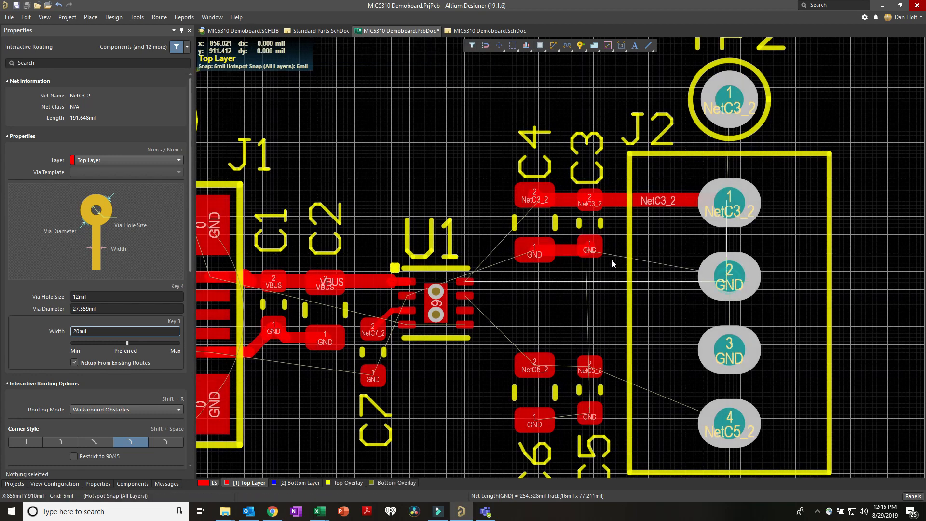
{"action": "left_click", "coordinate": [590, 248]}
{"action": "left_click", "coordinate": [728, 277]}
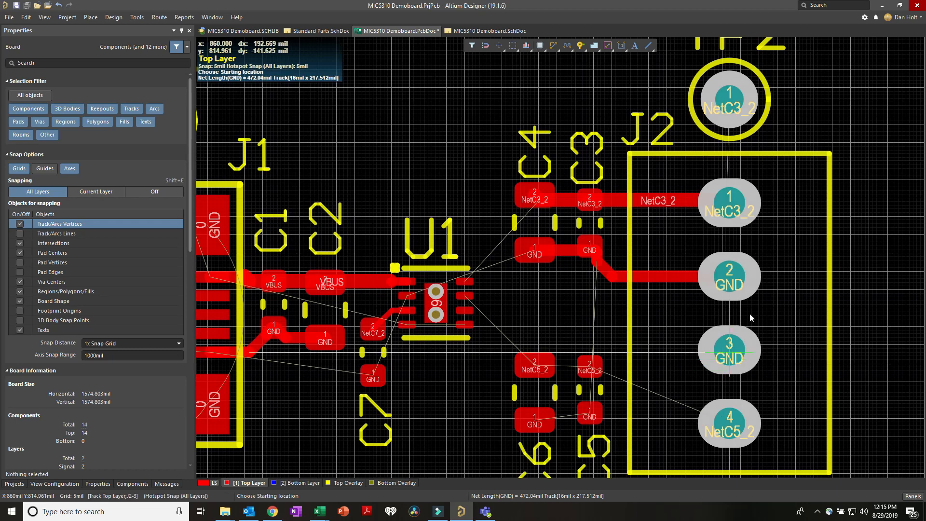
{"action": "left_click", "coordinate": [729, 279]}
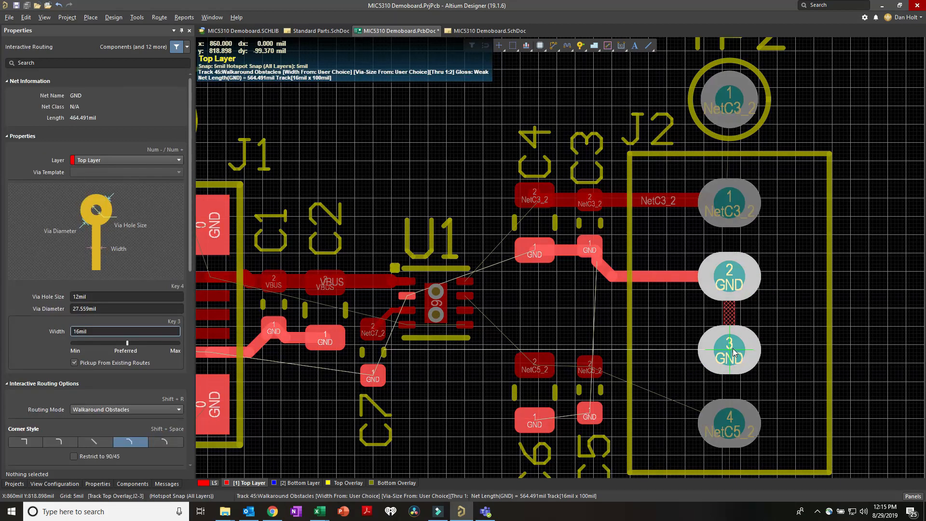
{"action": "left_click", "coordinate": [704, 378]}
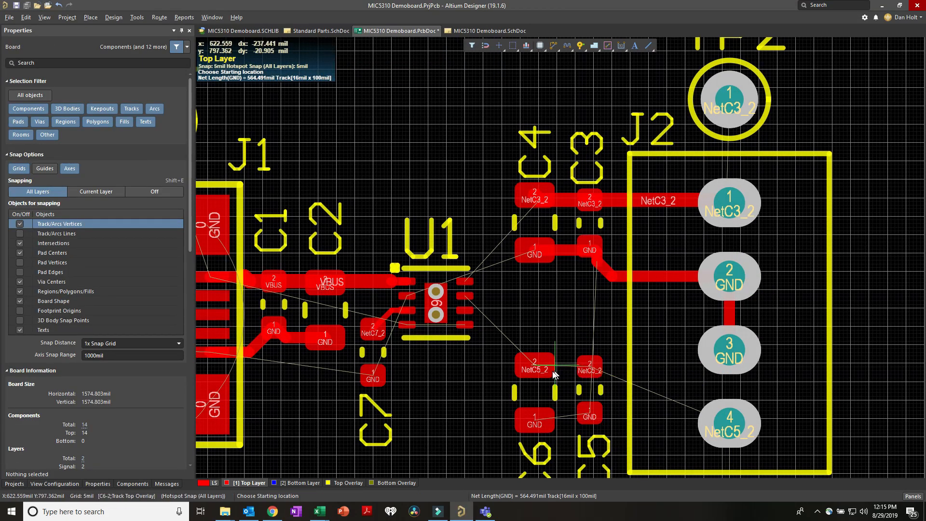
- Route NetC5_2 at 16 mil from C6 pad 2 through C5 pad 2 to J2 pin 4, and NetC3_2 at 20 mil from J2 pin 1 to TP2
{"action": "left_click", "coordinate": [535, 369]}
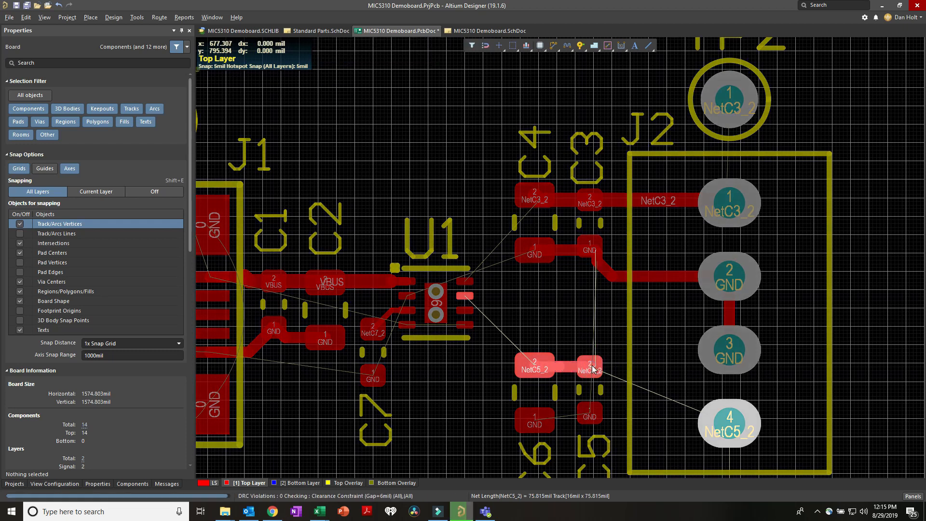
{"action": "left_click", "coordinate": [592, 369]}
{"action": "left_click", "coordinate": [730, 425]}
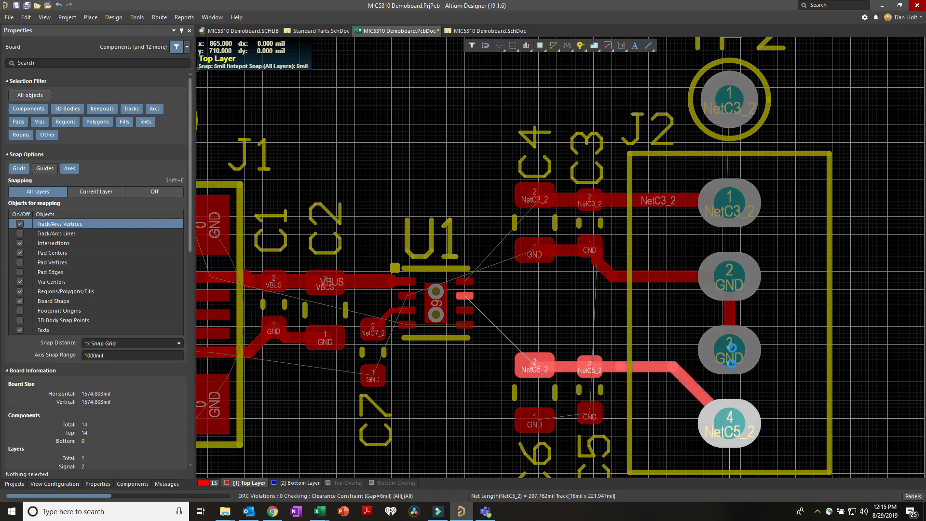
{"action": "left_click", "coordinate": [728, 200]}
{"action": "left_click", "coordinate": [730, 107]}
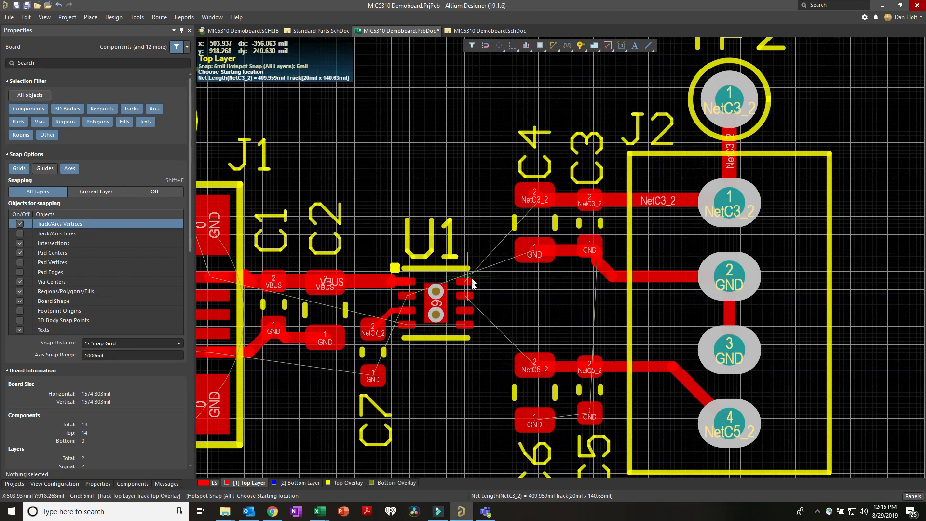
- Route NetC3_2 at 12 mil width from U1 pin 8 up and across to C4 pad 2
{"action": "scroll", "coordinate": [472, 284], "scroll_direction": "up", "scroll_amount": 1, "text": "ctrl"}
{"action": "left_click", "coordinate": [464, 281]}
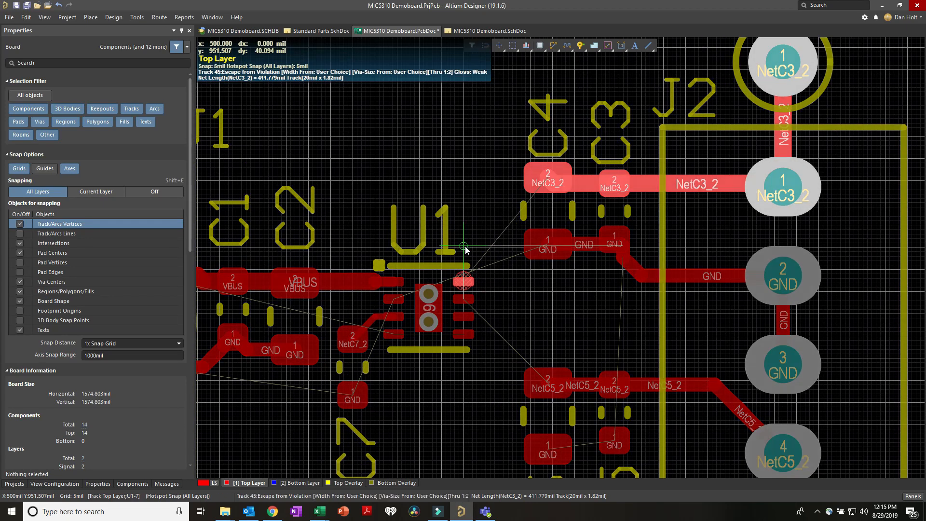
{"action": "scroll", "coordinate": [466, 250], "scroll_direction": "up", "scroll_amount": 1, "text": "ctrl"}
{"action": "type", "text": "12"}
{"action": "key", "text": "Return"}
{"action": "key", "text": "Tab"}
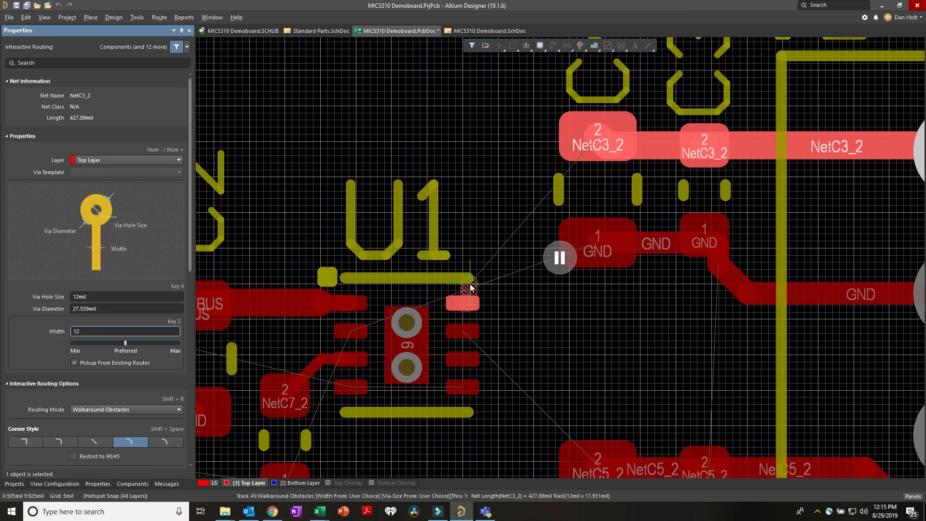
{"action": "key", "text": "Return"}
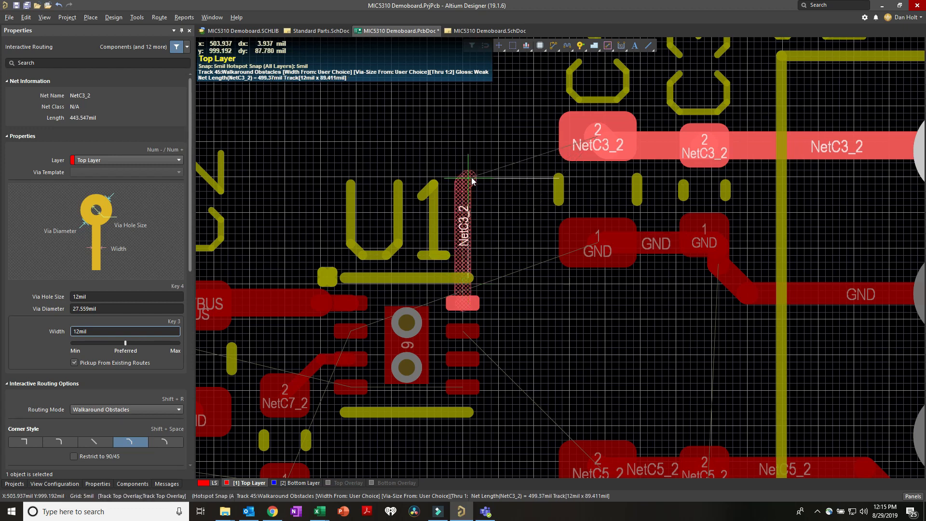
{"action": "left_click", "coordinate": [468, 152]}
{"action": "left_click", "coordinate": [589, 138]}
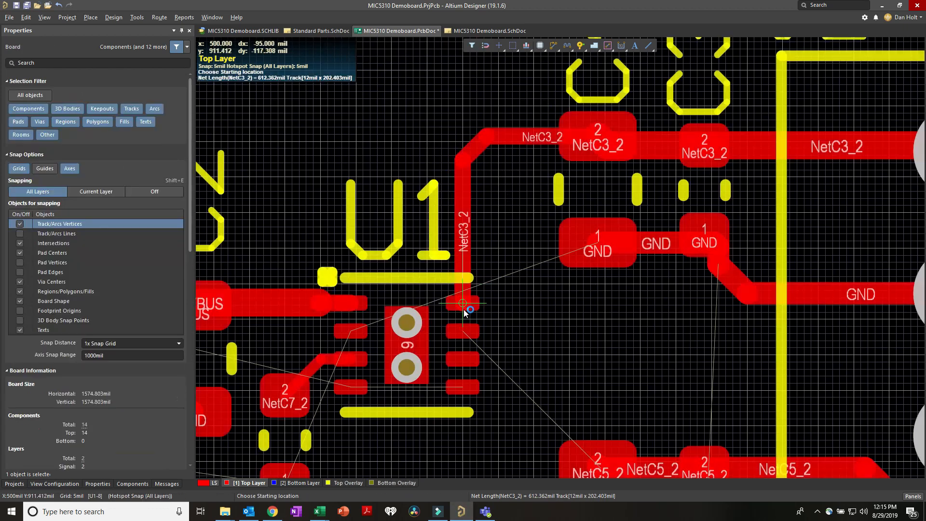
- Route NetC5_2 at 12 mil width from U1 pin 7 across and down to C6 pad 2
{"action": "scroll", "coordinate": [472, 344], "scroll_direction": "up", "scroll_amount": 3, "text": "ctrl"}
{"action": "left_click", "coordinate": [472, 344]}
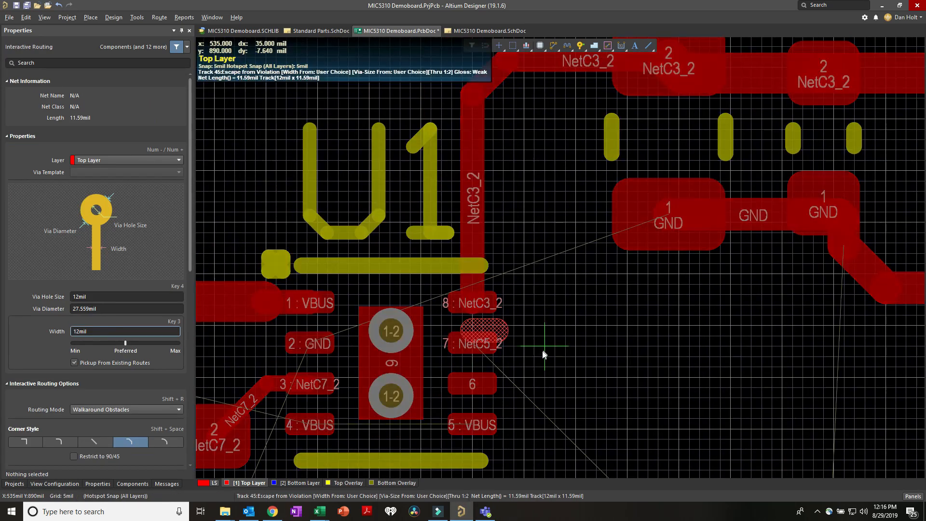
{"action": "key", "text": "Escape"}
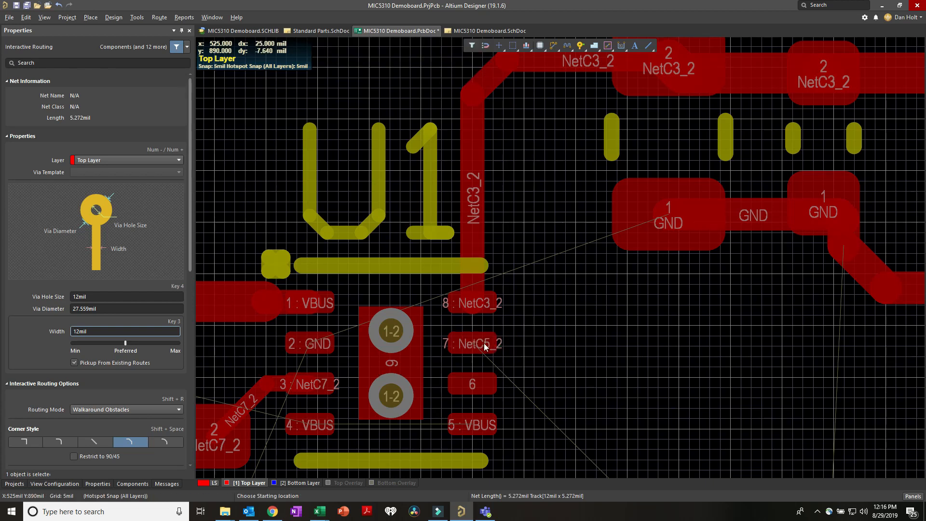
{"action": "left_click", "coordinate": [472, 344]}
{"action": "scroll", "coordinate": [599, 377], "scroll_direction": "down", "scroll_amount": 1, "text": "ctrl"}
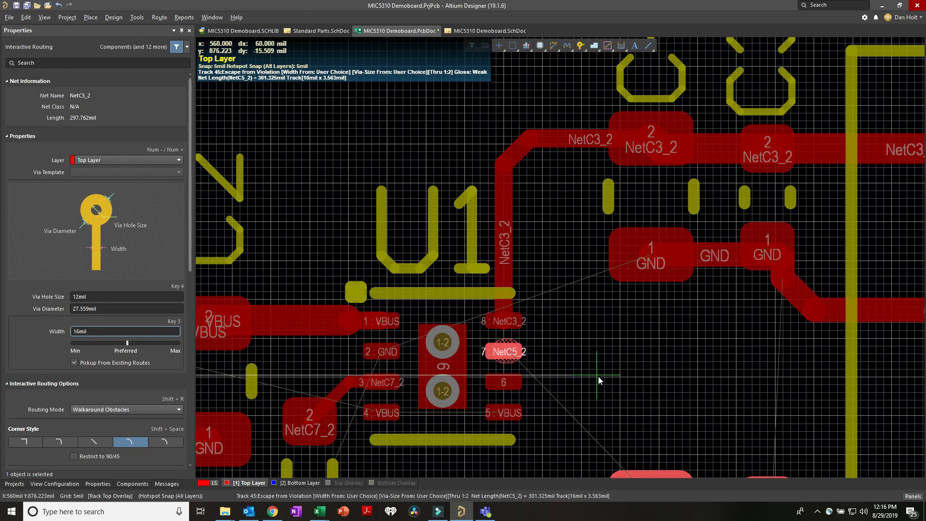
{"action": "scroll", "coordinate": [598, 377], "scroll_direction": "down", "scroll_amount": 1, "text": "ctrl"}
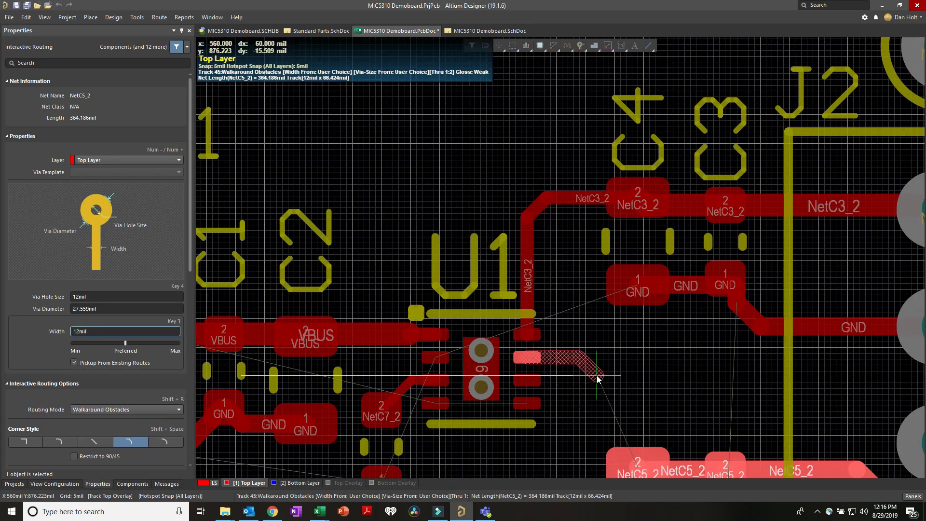
{"action": "left_click", "coordinate": [639, 371]}
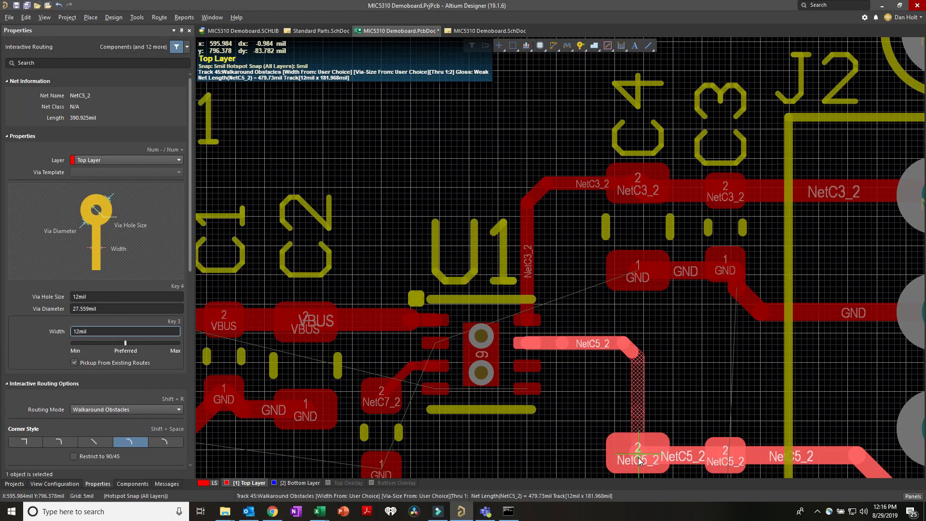
{"action": "left_click", "coordinate": [640, 460]}
{"action": "scroll", "coordinate": [638, 422], "scroll_direction": "down", "scroll_amount": 2, "text": "ctrl"}
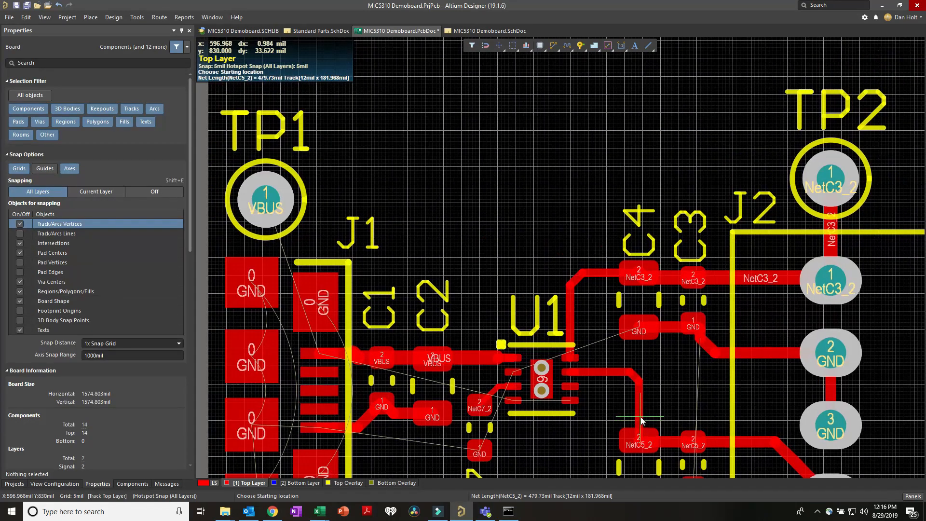
{"action": "scroll", "coordinate": [575, 347], "scroll_direction": "up", "scroll_amount": 3, "text": "ctrl"}
{"action": "left_click", "coordinate": [563, 395]}
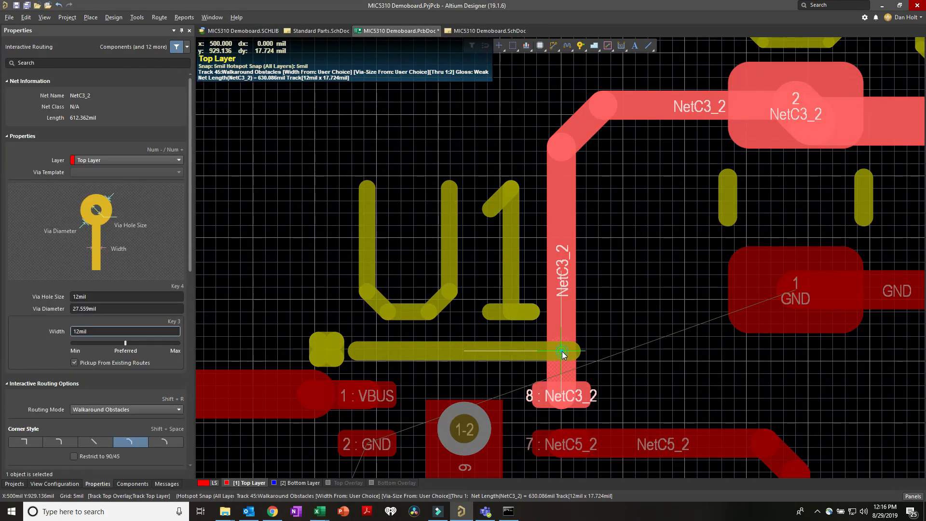
{"action": "right_click", "coordinate": [562, 351]}
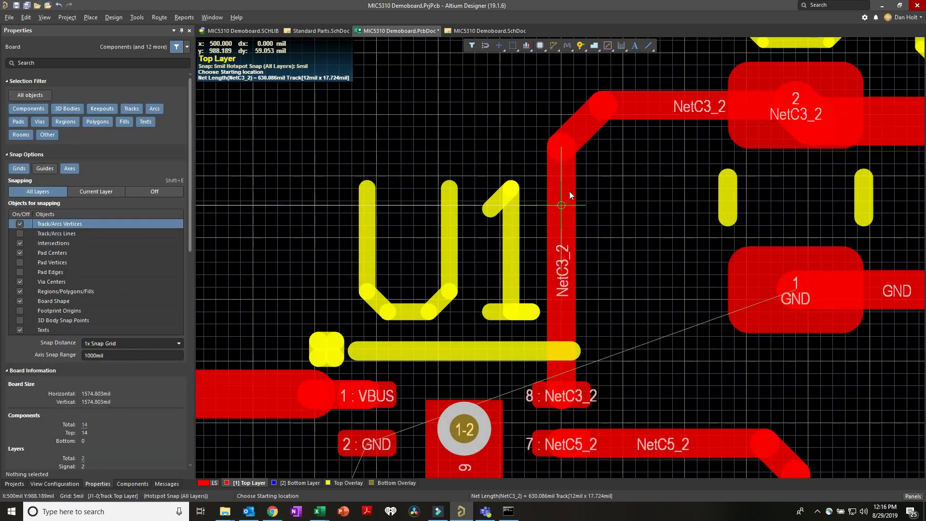
{"action": "right_click", "coordinate": [598, 316]}
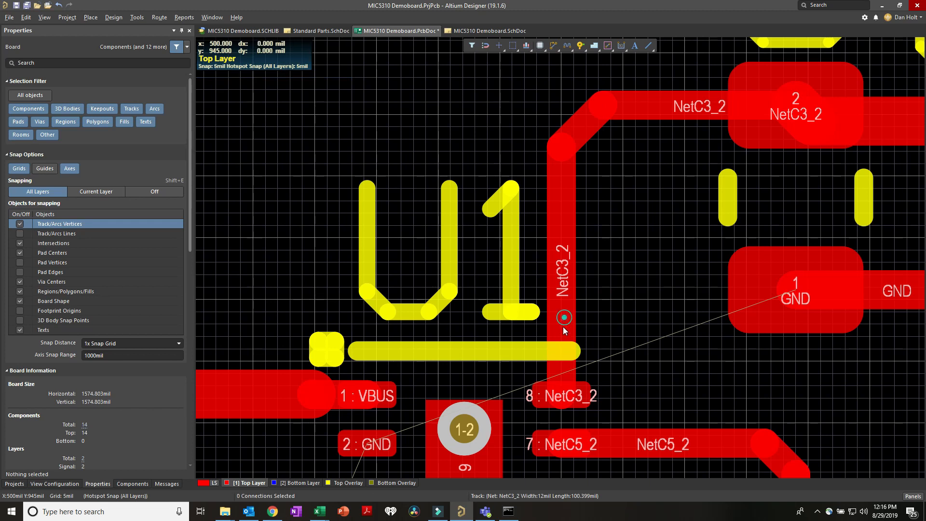
- Shorten the vertical NetC3_2 segment to end just above U1 pin 8, and set the three segments up to C4 to 20 mil width
{"action": "left_click", "coordinate": [564, 316]}
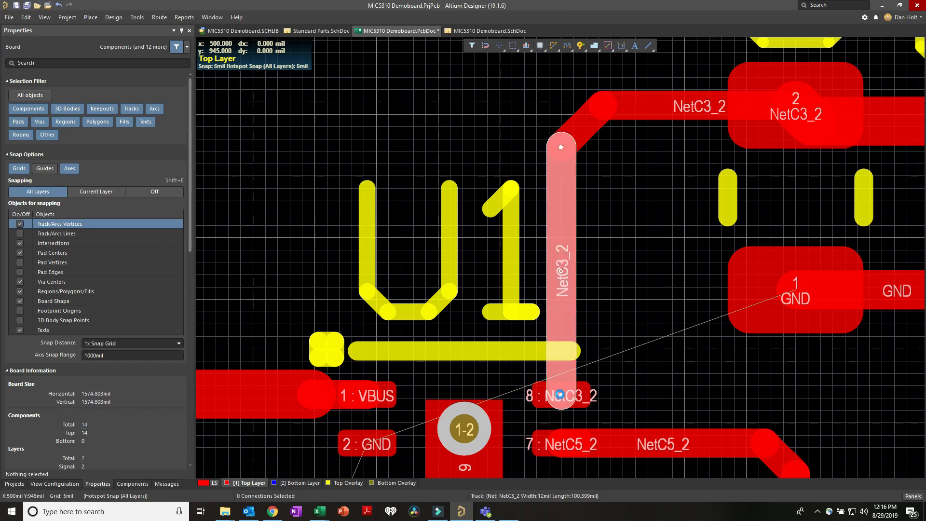
{"action": "left_click_drag", "start_coordinate": [561, 379], "coordinate": [557, 352]}
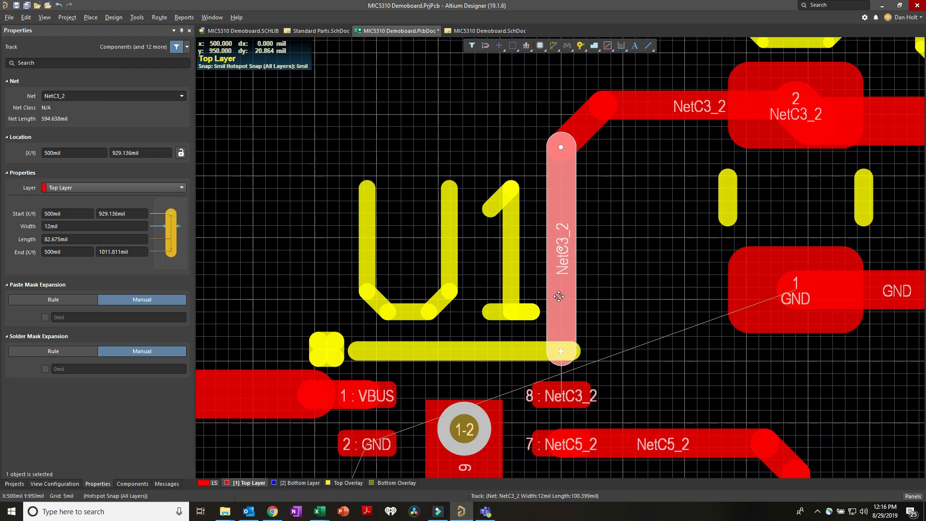
{"action": "left_click", "coordinate": [585, 129], "text": "shift"}
{"action": "left_click", "coordinate": [665, 107], "text": "shift"}
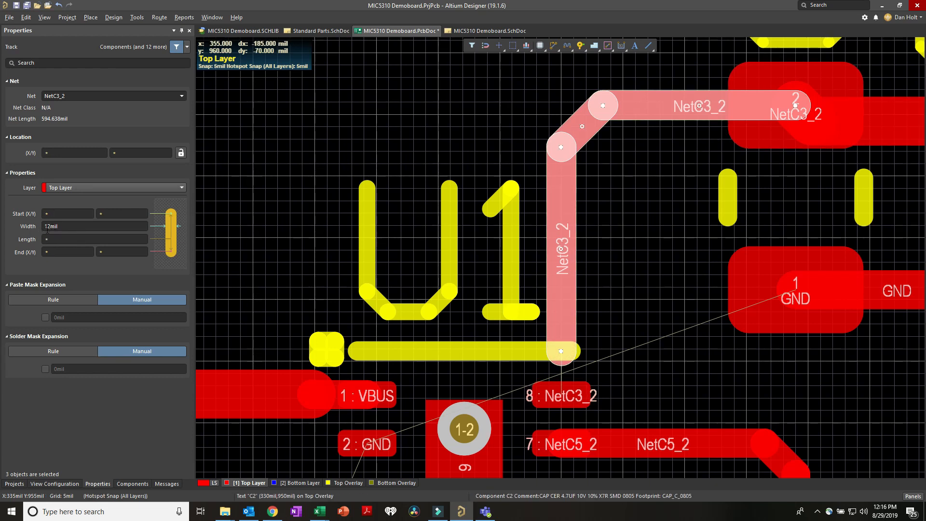
{"action": "left_click", "coordinate": [67, 226]}
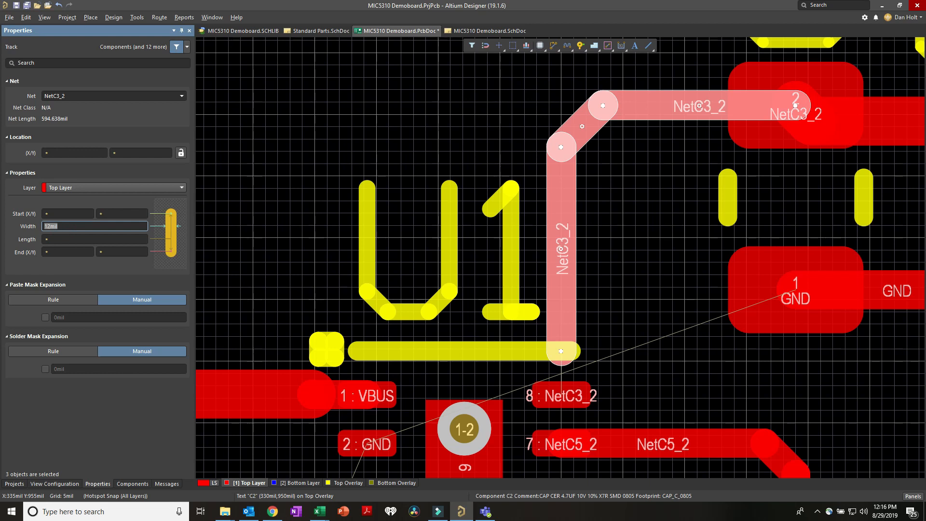
{"action": "key", "text": "Return"}
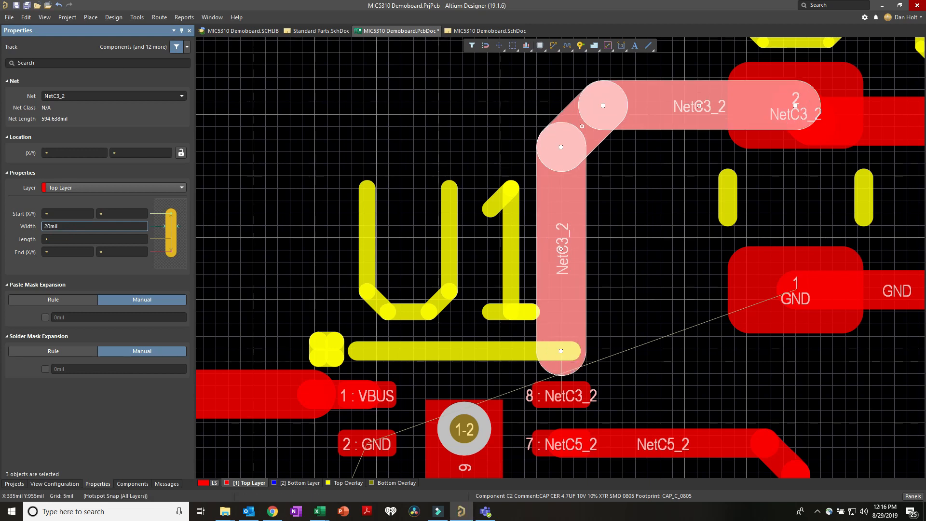
- Route a short NetC3_2 segment from U1 pin 8 to the end of the widened track and end the routing
{"action": "left_click", "coordinate": [568, 395]}
{"action": "key", "text": "p"}
{"action": "key", "text": "t"}
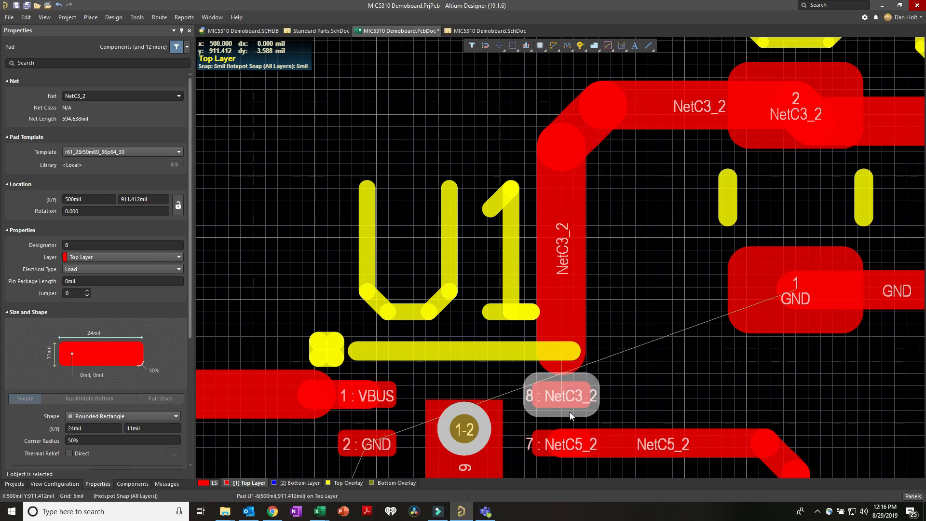
{"action": "left_click", "coordinate": [563, 397]}
{"action": "left_click", "coordinate": [561, 353]}
{"action": "scroll", "coordinate": [501, 358], "scroll_direction": "down", "scroll_amount": 2, "text": "ctrl"}
{"action": "right_click", "coordinate": [503, 358]}
- Shorten the horizontal NetC5_2 segment to start about 30 mil from U1 pin 7, and set the three segments to C6 to 20 mil width
{"action": "right_click_drag", "start_coordinate": [577, 342], "coordinate": [561, 251]}
{"action": "right_click_drag", "start_coordinate": [579, 352], "coordinate": [554, 281]}
{"action": "left_click", "coordinate": [559, 263]}
{"action": "left_click_drag", "start_coordinate": [505, 261], "coordinate": [561, 261]}
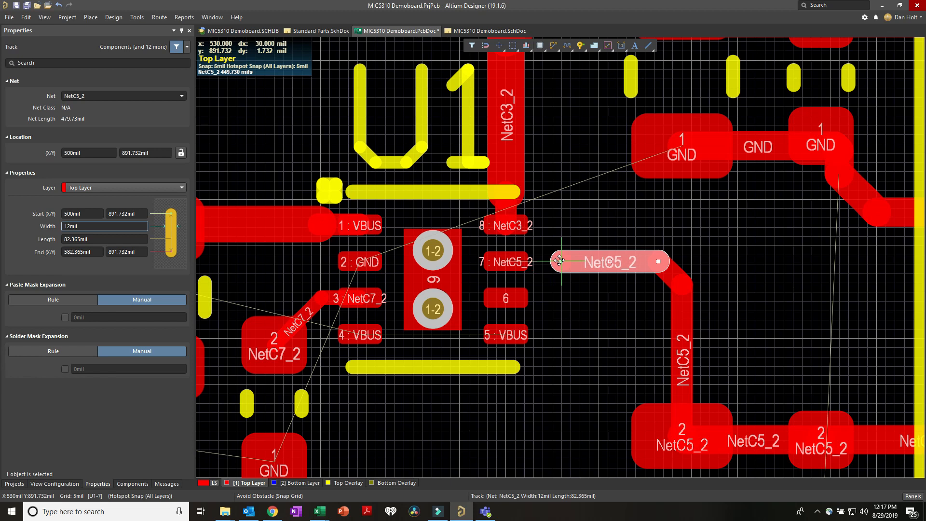
{"action": "left_click", "coordinate": [674, 271], "text": "shift"}
{"action": "left_click", "coordinate": [683, 323], "text": "shift"}
{"action": "left_click", "coordinate": [96, 228]}
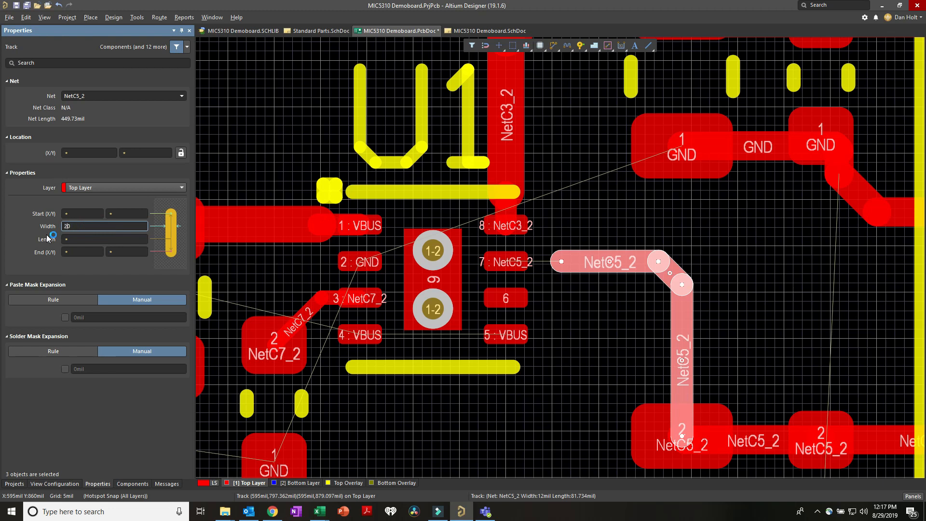
{"action": "type", "text": "20"}
{"action": "key", "text": "Return"}
{"action": "left_click", "coordinate": [589, 307]}
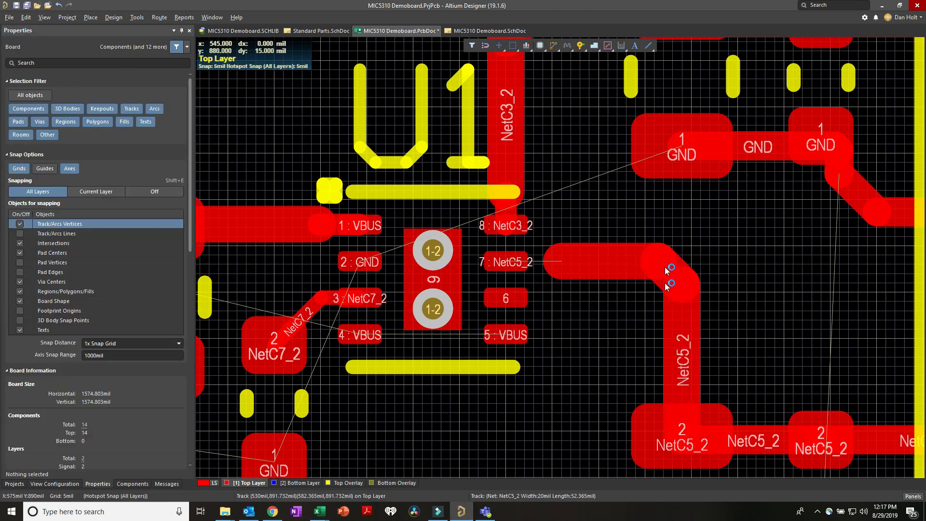
- Select all copper physically connected to the NetC5_2 track, limit the properties to tracks only, and set their width to 20 mil
{"action": "key", "text": "s"}
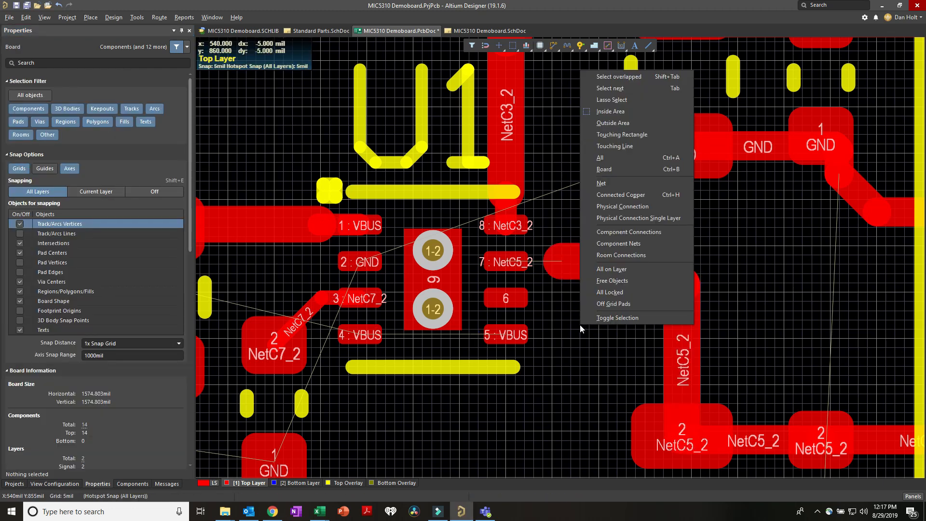
{"action": "left_click", "coordinate": [609, 195]}
{"action": "left_click", "coordinate": [583, 256]}
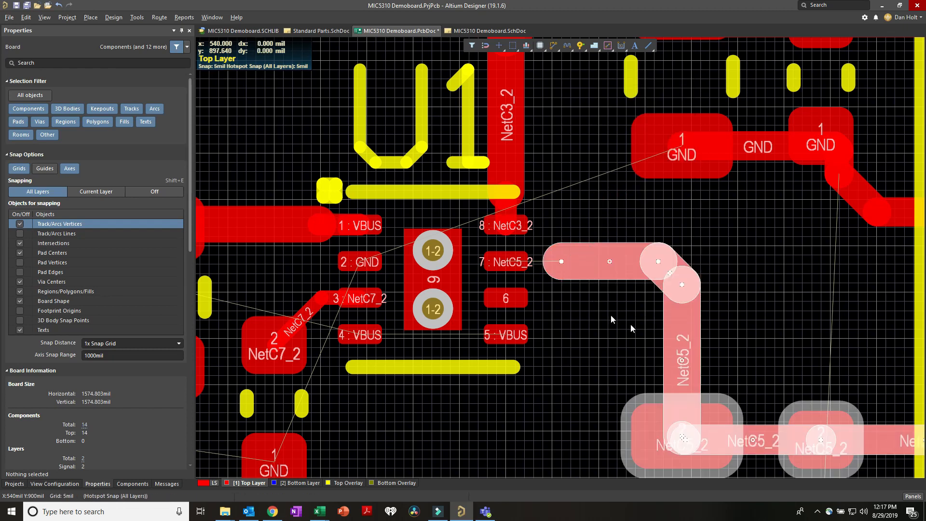
{"action": "scroll", "coordinate": [685, 260], "scroll_direction": "down", "scroll_amount": 4, "text": "ctrl"}
{"action": "scroll", "coordinate": [588, 275], "scroll_direction": "up", "scroll_amount": 2, "text": "ctrl"}
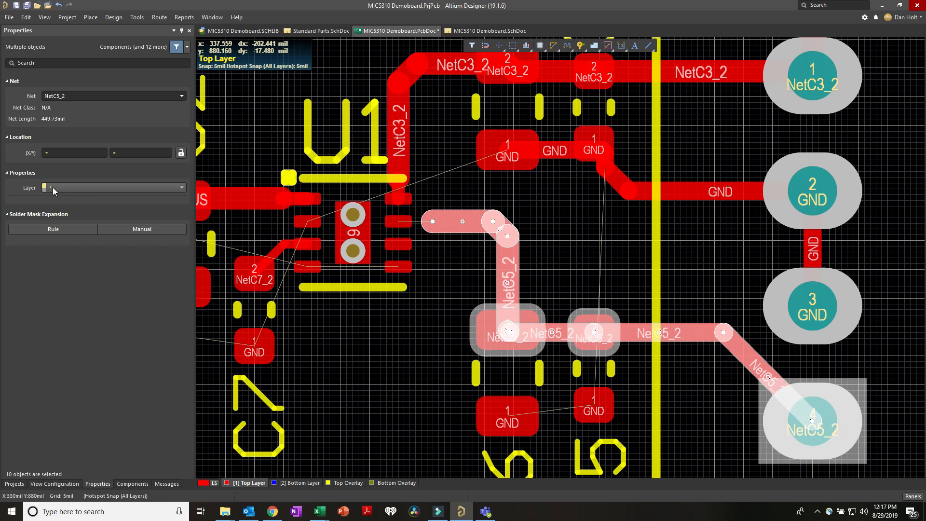
{"action": "left_click", "coordinate": [176, 48]}
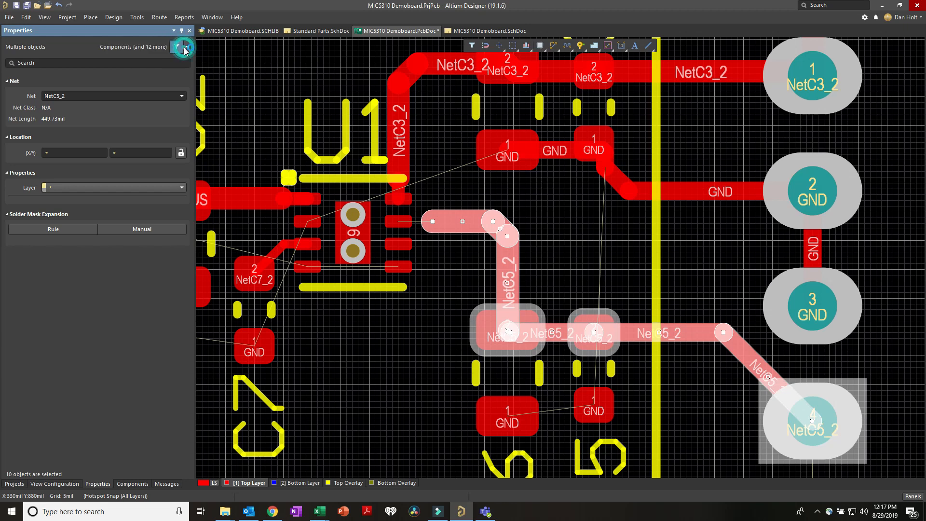
{"action": "left_click", "coordinate": [185, 49]}
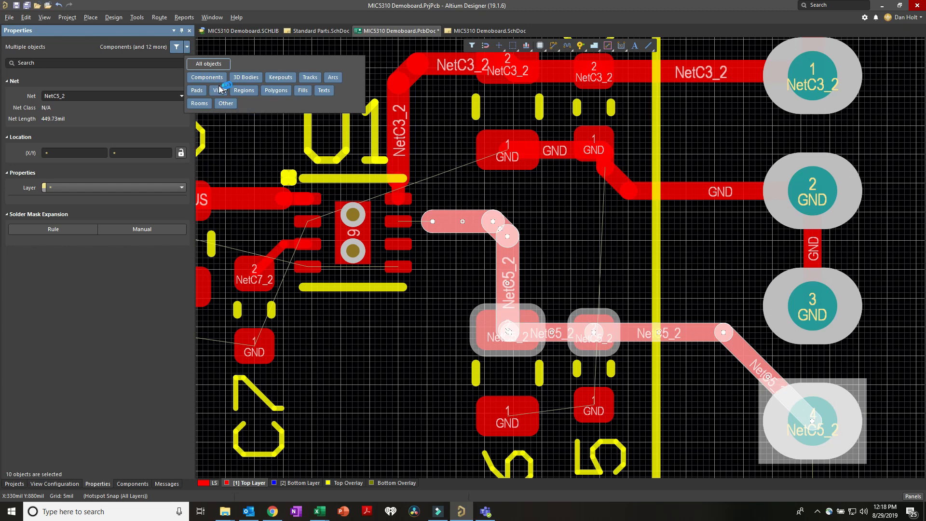
{"action": "left_click", "coordinate": [212, 64]}
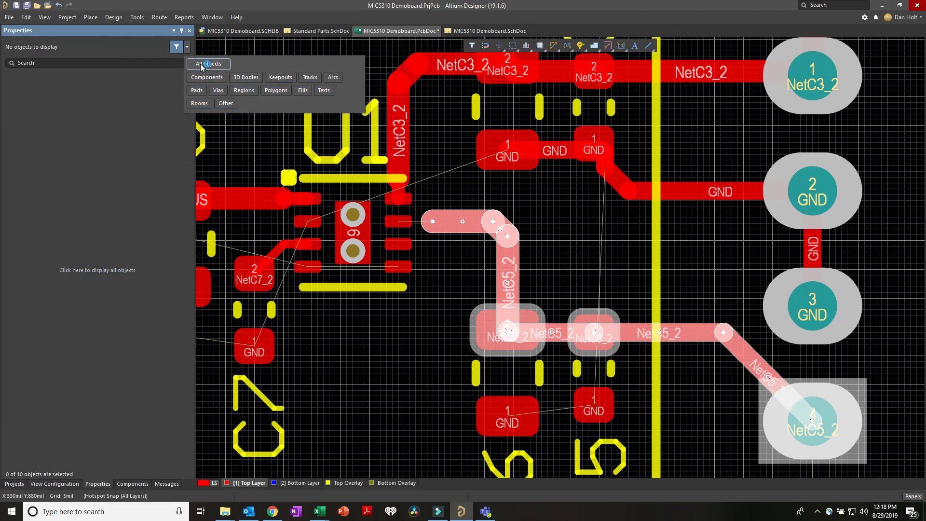
{"action": "left_click", "coordinate": [308, 78]}
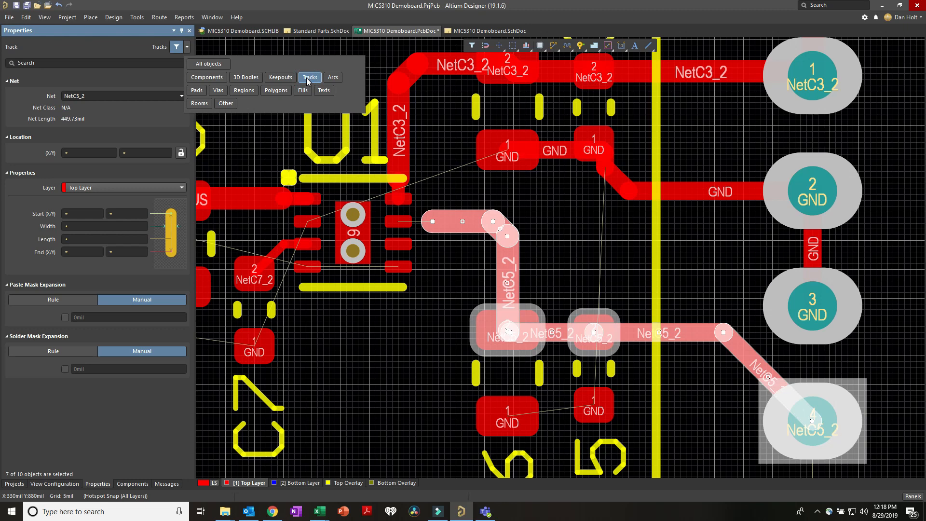
{"action": "left_click", "coordinate": [78, 227]}
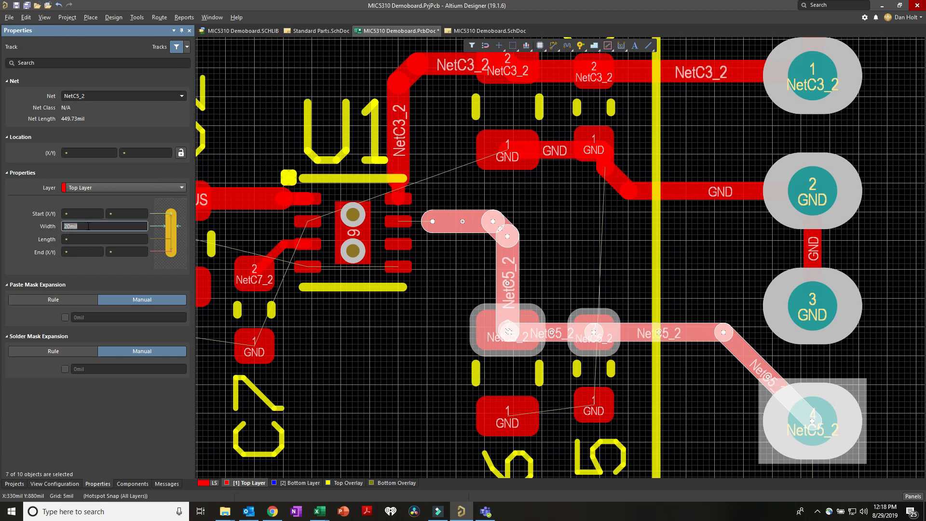
{"action": "key", "text": "Return"}
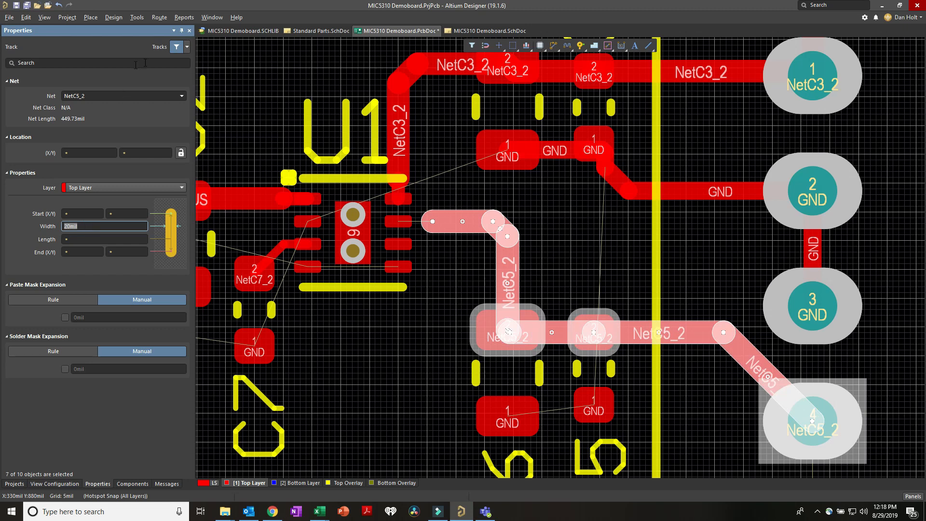
- View the properties of only the selected pads, restore the properties to all objects, and clear the selection
{"action": "left_click", "coordinate": [186, 47]}
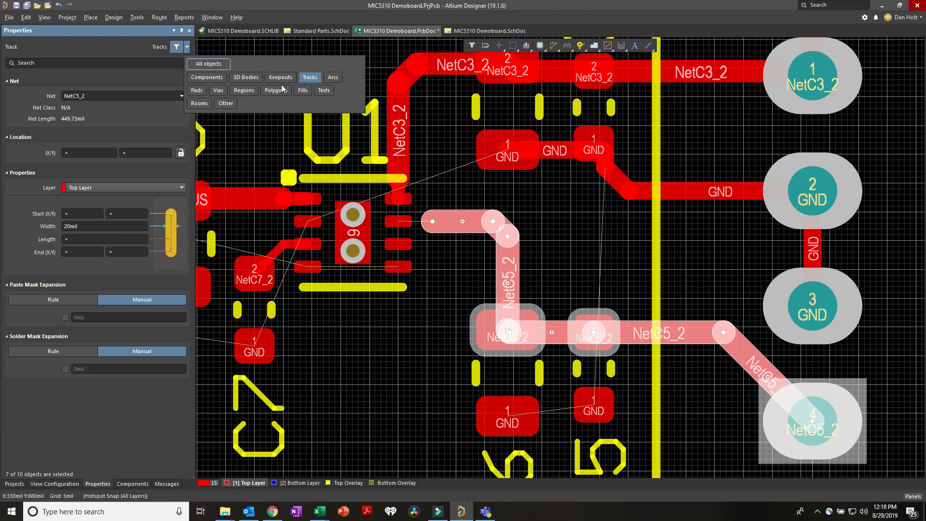
{"action": "left_click", "coordinate": [199, 94]}
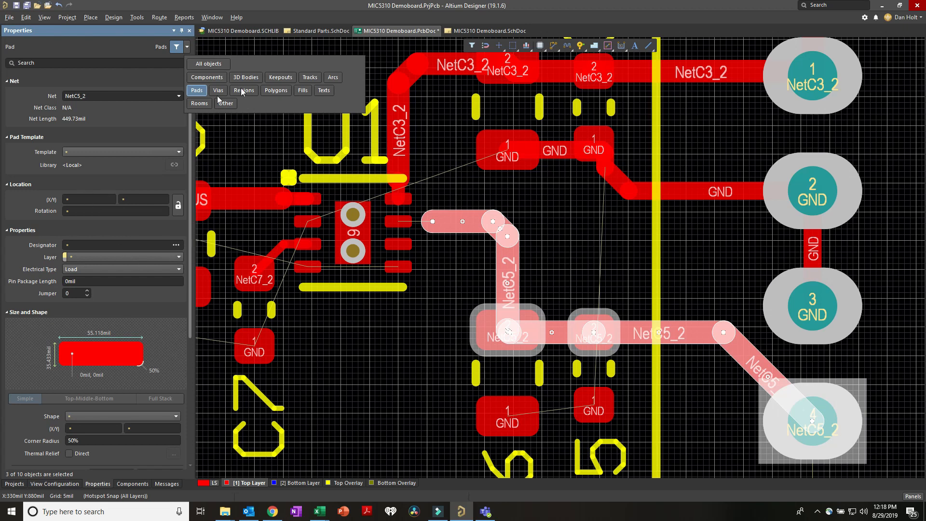
{"action": "left_click", "coordinate": [209, 64]}
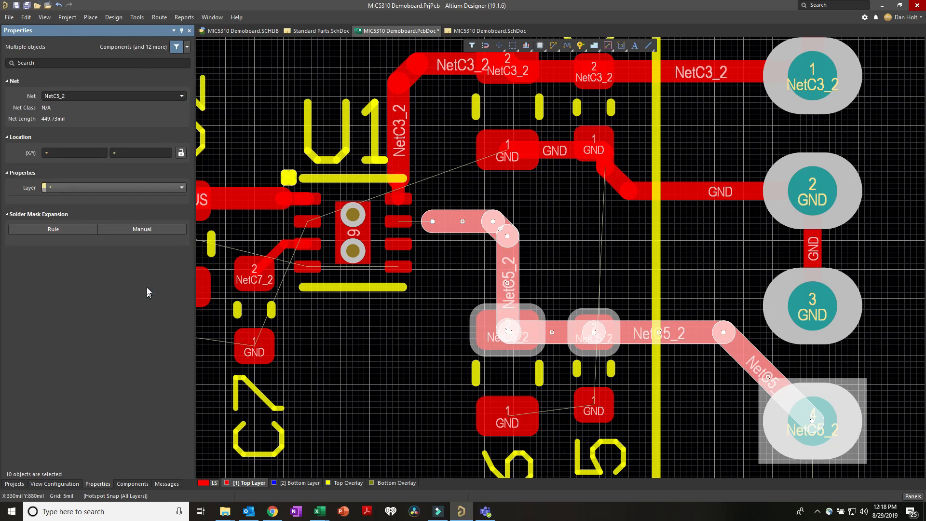
{"action": "left_click", "coordinate": [448, 248]}
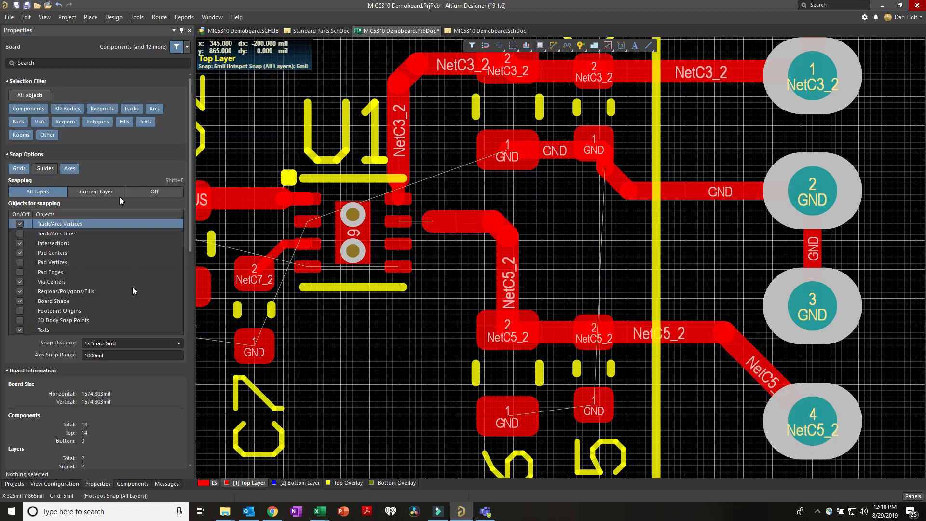
- Route a short 12 mil NetC5_2 segment from U1 pin 7 to the start of the widened track and end the routing
{"action": "key", "text": "ctrl+w"}
{"action": "left_click", "coordinate": [424, 221]}
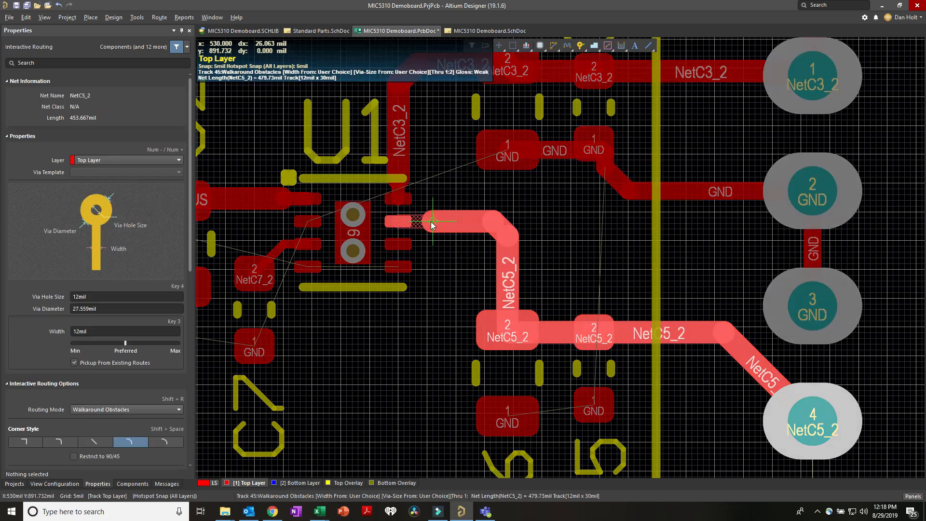
{"action": "right_click", "coordinate": [441, 266]}
{"action": "right_click", "coordinate": [445, 273]}
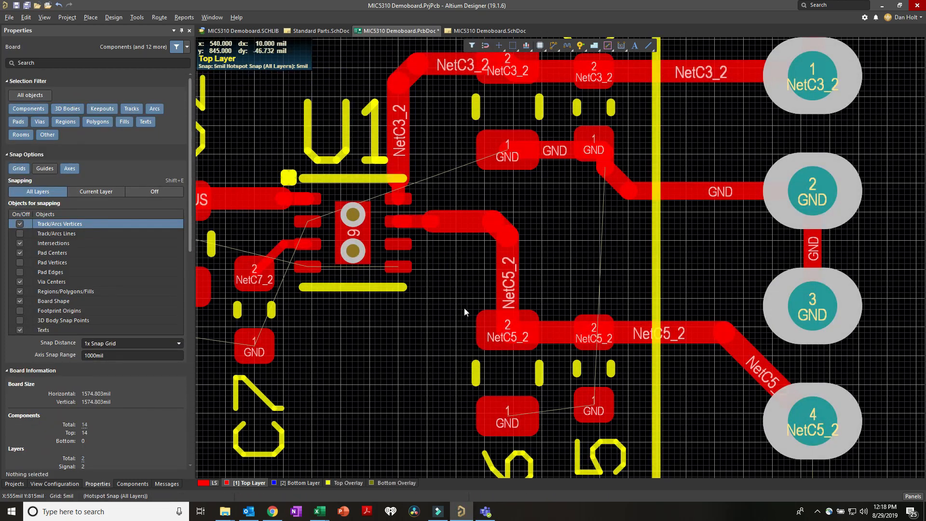
- Turn off "Live Highlighting only when Shift Key Down" in the PCB Editor Board Insight Display preferences and accept the change
{"action": "scroll", "coordinate": [464, 307], "scroll_direction": "down", "scroll_amount": 1, "text": "ctrl"}
{"action": "scroll", "coordinate": [476, 316], "scroll_direction": "down", "scroll_amount": 1, "text": "ctrl"}
{"action": "scroll", "coordinate": [458, 283], "scroll_direction": "up", "scroll_amount": 3, "text": "ctrl"}
{"action": "right_click_drag", "start_coordinate": [427, 247], "coordinate": [587, 323]}
{"action": "scroll", "coordinate": [615, 257], "scroll_direction": "up", "scroll_amount": 1, "text": "ctrl"}
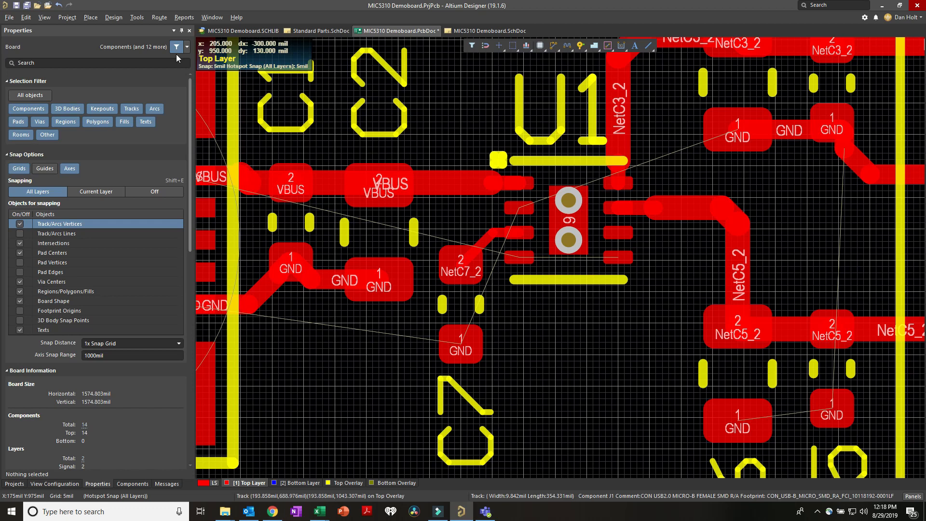
{"action": "left_click", "coordinate": [137, 18]}
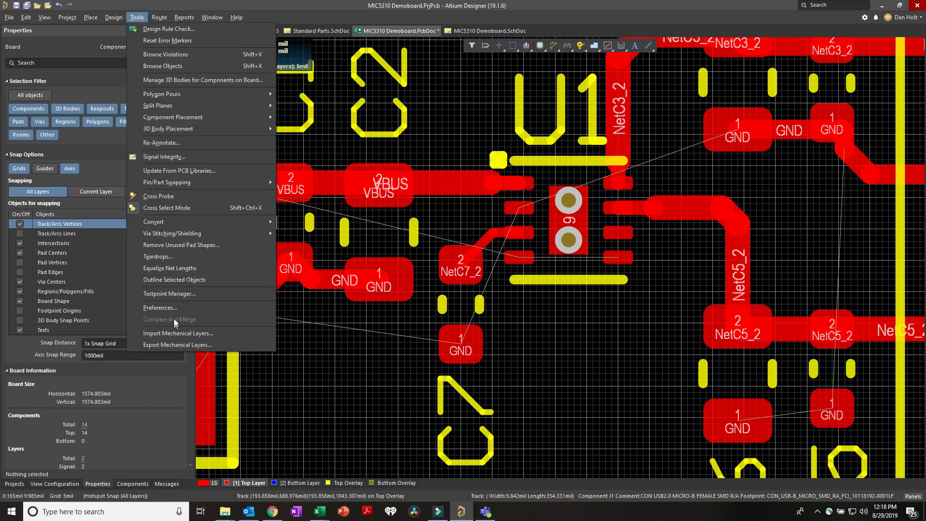
{"action": "left_click", "coordinate": [159, 308]}
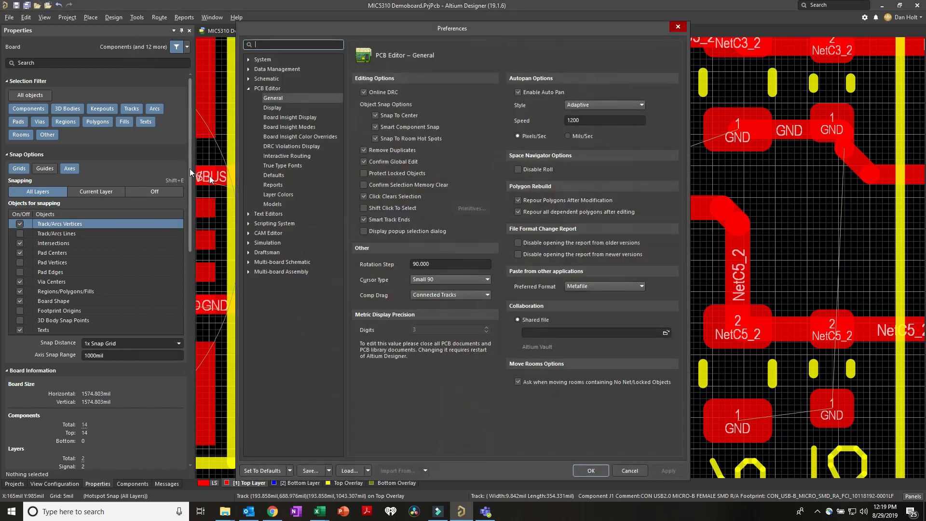
{"action": "left_click", "coordinate": [309, 117]}
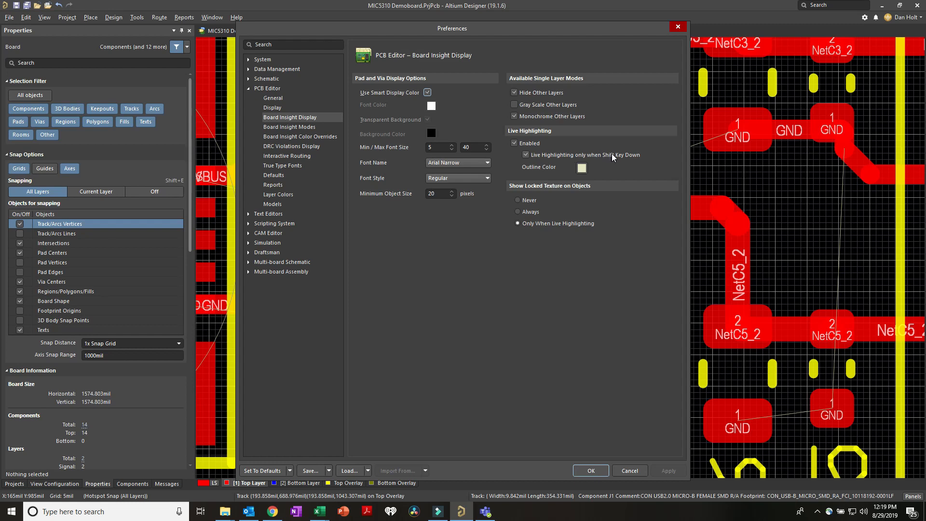
{"action": "left_click", "coordinate": [525, 154]}
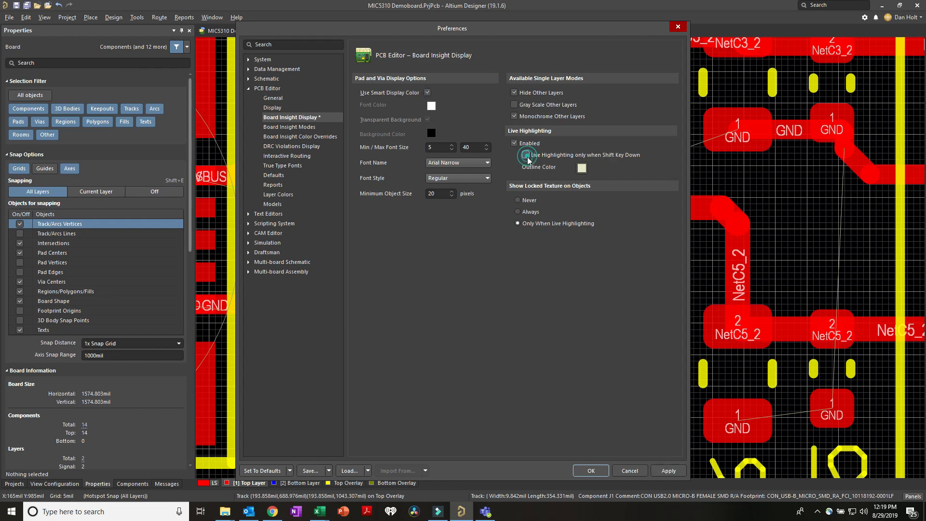
{"action": "left_click", "coordinate": [590, 470]}
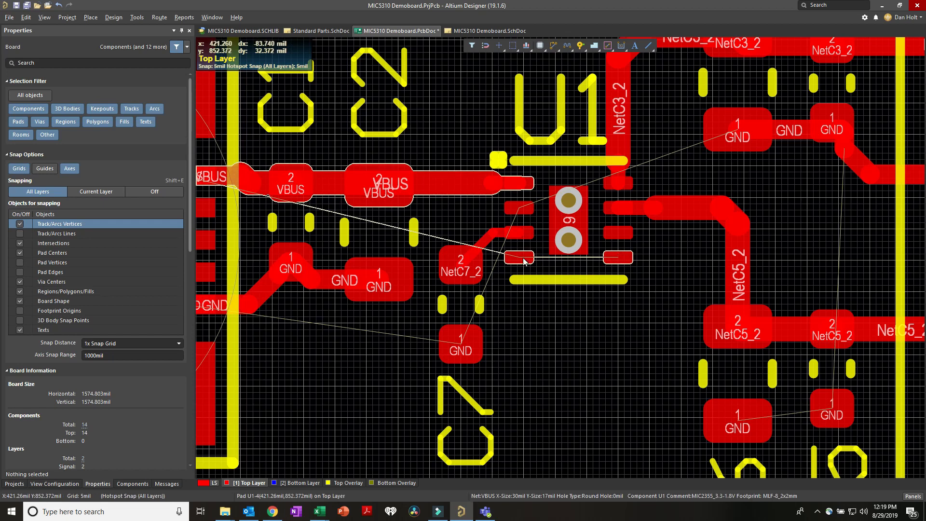
- Route VBUS at 8 mil width from U1 pin 5 down, across below the chip, and up to U1 pin 4
{"action": "scroll", "coordinate": [479, 312], "scroll_direction": "down", "scroll_amount": 1, "text": "ctrl"}
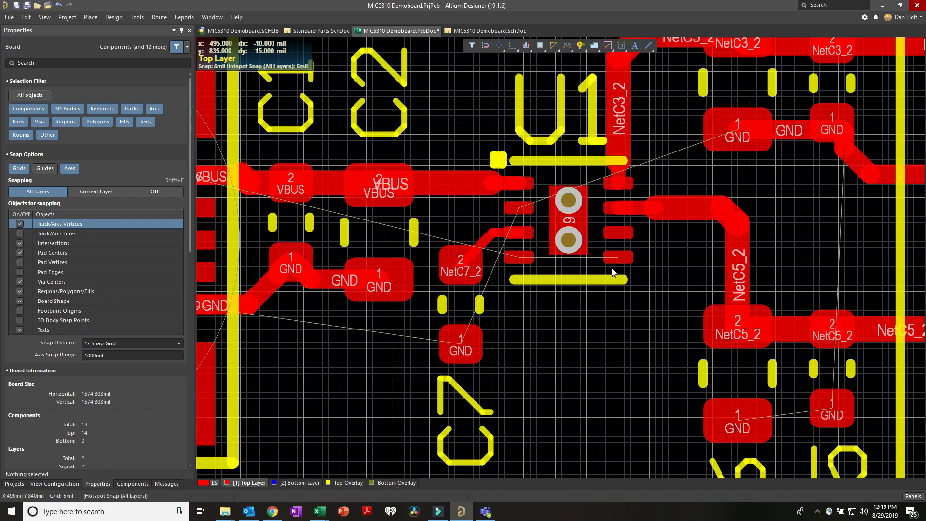
{"action": "scroll", "coordinate": [613, 271], "scroll_direction": "up", "scroll_amount": 2, "text": "ctrl"}
{"action": "scroll", "coordinate": [576, 257], "scroll_direction": "up", "scroll_amount": 1, "text": "ctrl"}
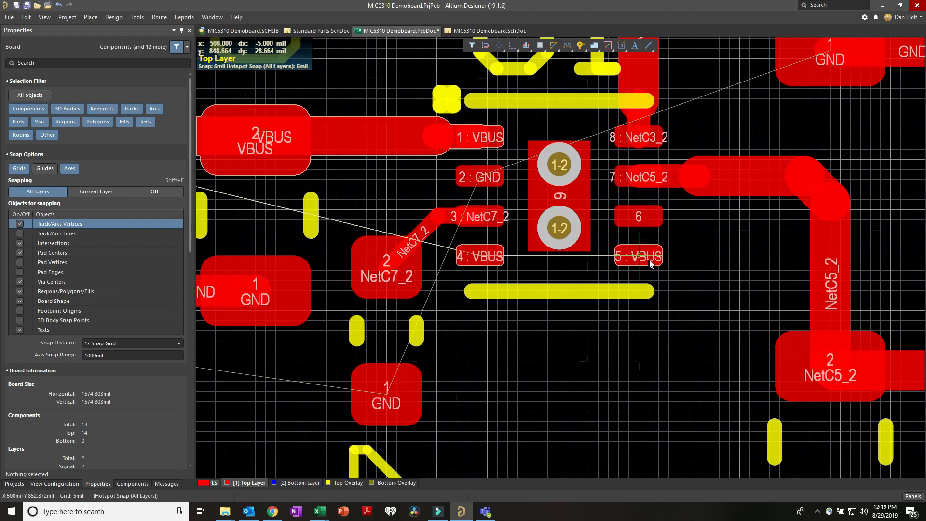
{"action": "left_click", "coordinate": [634, 287]}
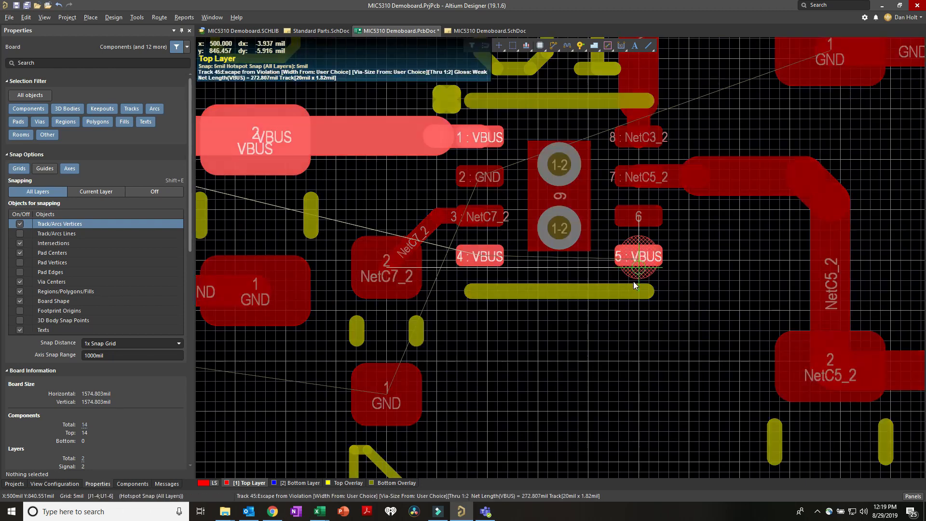
{"action": "key", "text": "ctrl+w"}
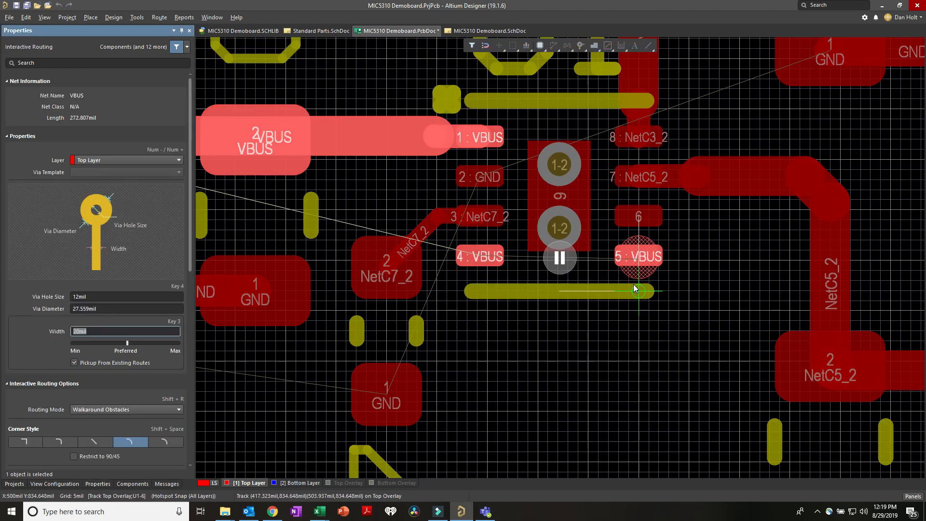
{"action": "left_click", "coordinate": [633, 285]}
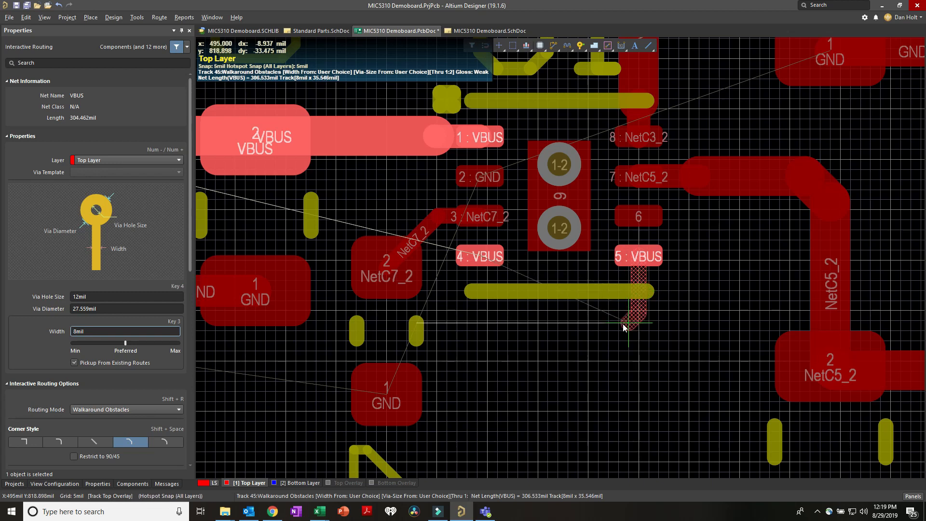
{"action": "left_click", "coordinate": [578, 324]}
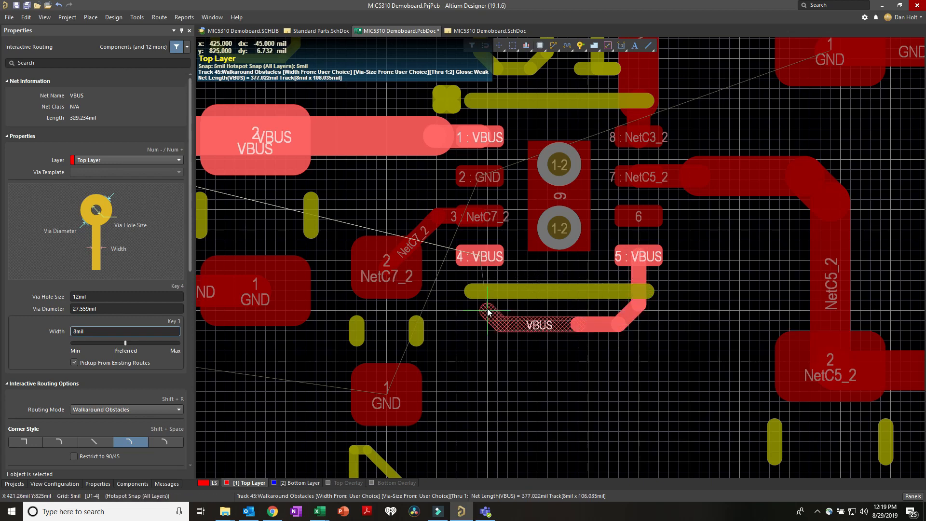
{"action": "left_click", "coordinate": [486, 304]}
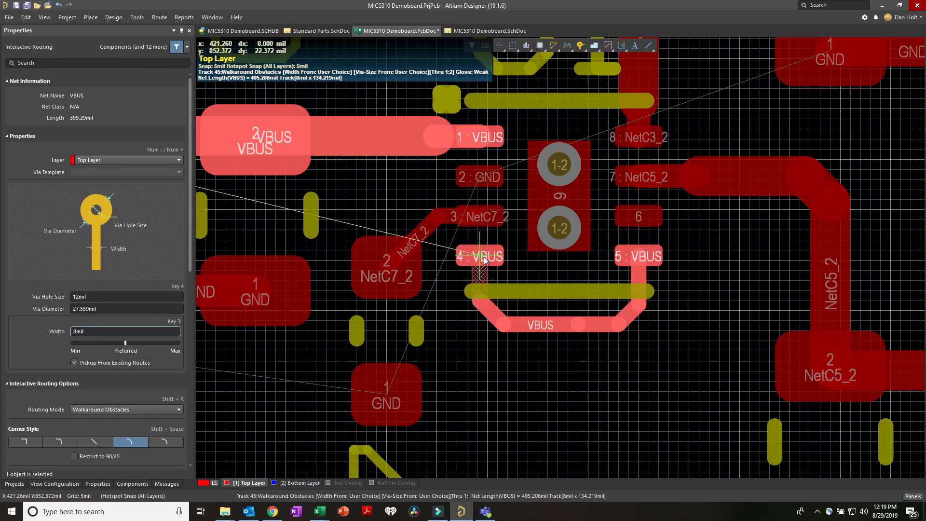
{"action": "left_click", "coordinate": [482, 253]}
{"action": "scroll", "coordinate": [498, 303], "scroll_direction": "down", "scroll_amount": 3, "text": "ctrl"}
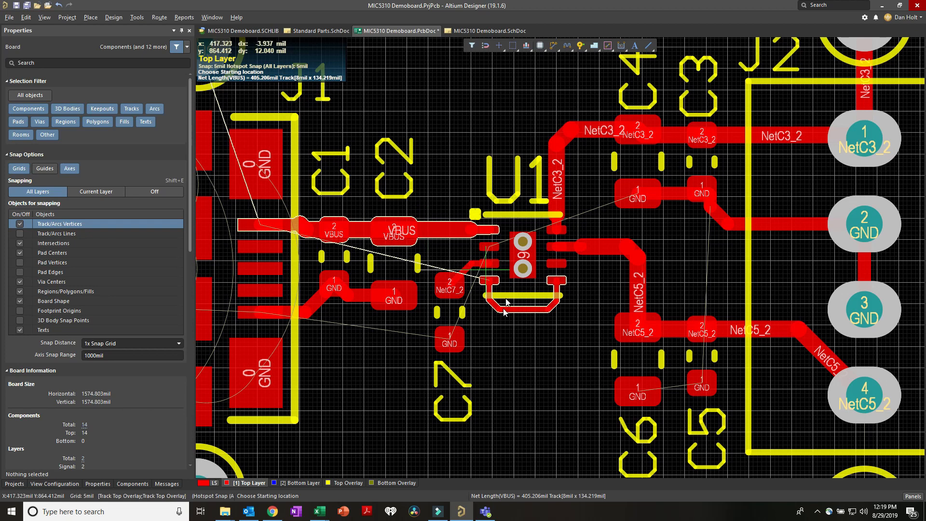
{"action": "scroll", "coordinate": [497, 304], "scroll_direction": "up", "scroll_amount": 2, "text": "ctrl"}
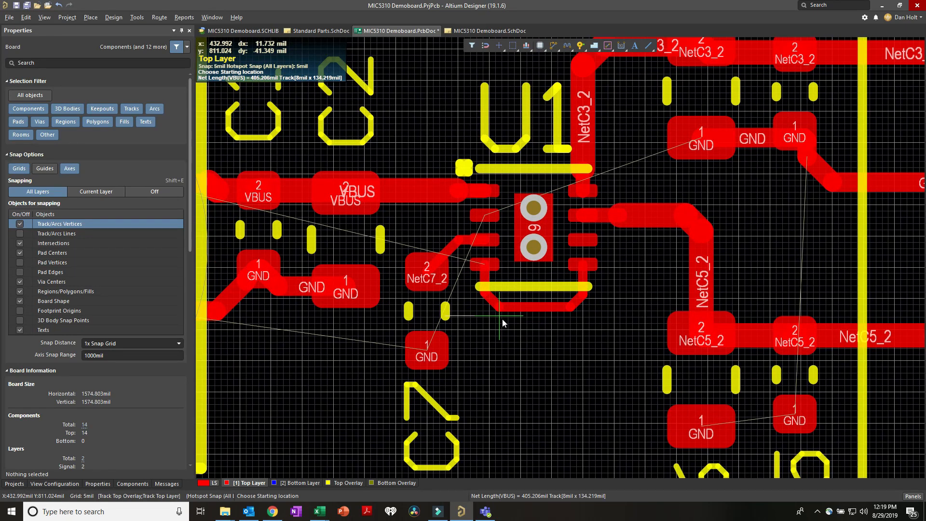
{"action": "left_click", "coordinate": [499, 309]}
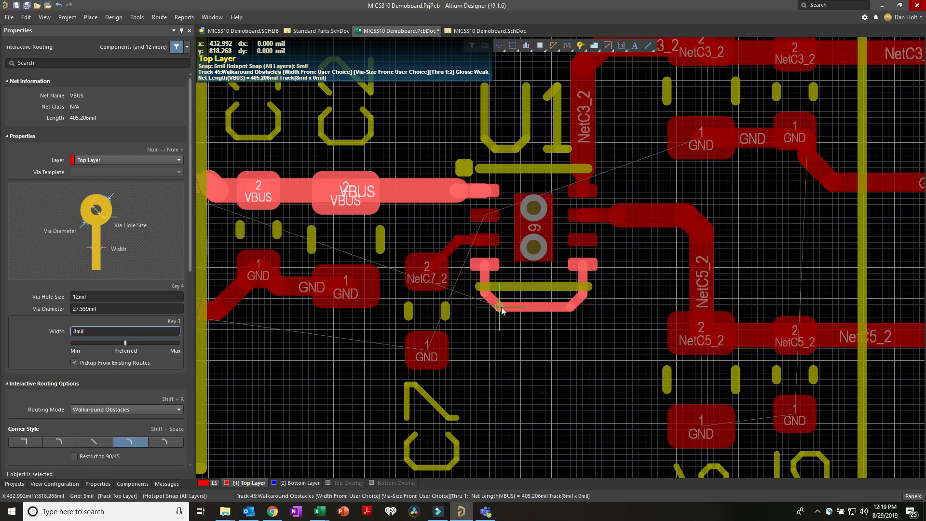
{"action": "key", "text": "KP_Add"}
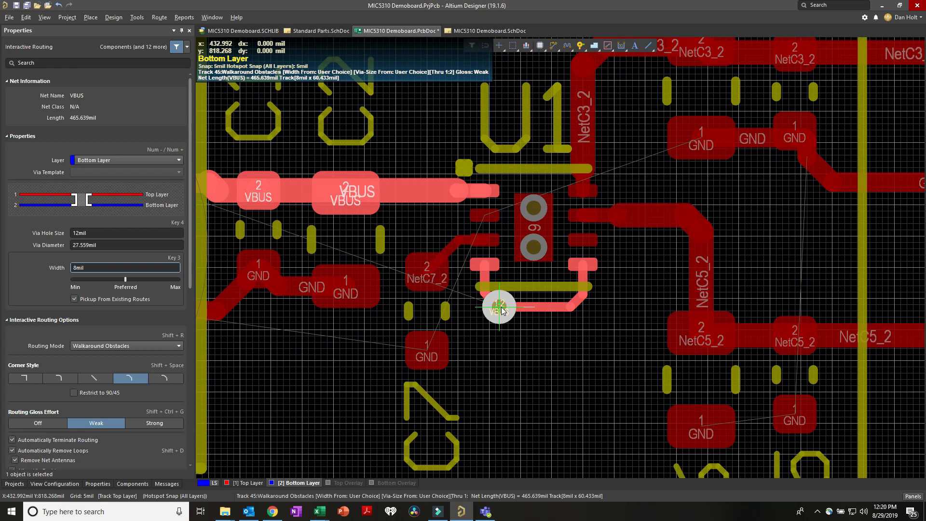
{"action": "key", "text": "Escape"}
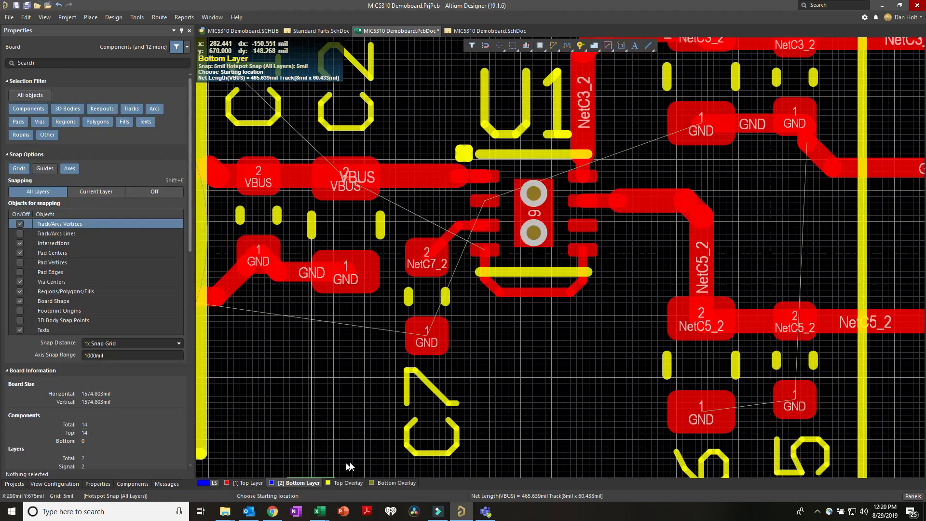
{"action": "key", "text": "Escape"}
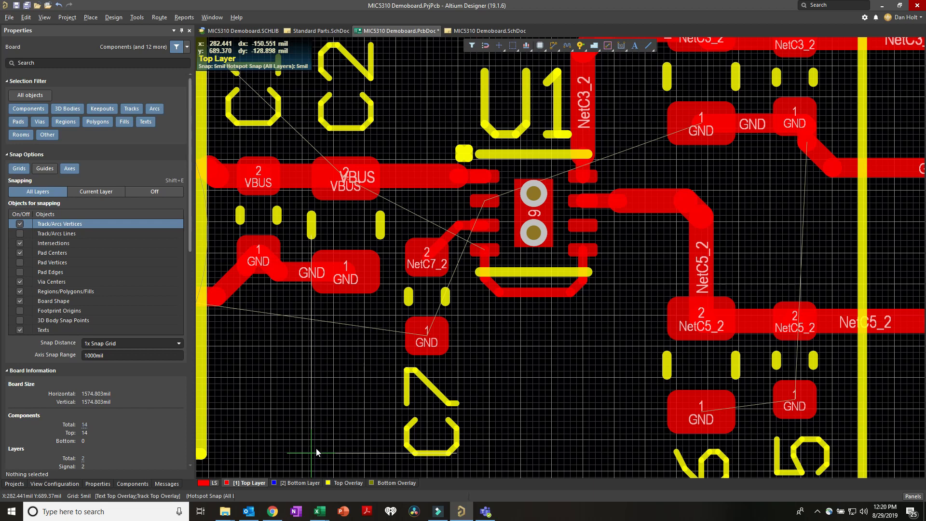
- Cycle the active layer through the board's copper and overlay layers, ending on Bottom Overlay
{"action": "key", "text": "KP_Add"}
{"action": "key", "text": "KP_Add"}
{"action": "key", "text": "KP_Add"}
{"action": "key", "text": "KP_Add"}
{"action": "key", "text": "KP_Add"}
{"action": "key", "text": "KP_Add"}
{"action": "key", "text": "KP_Add"}
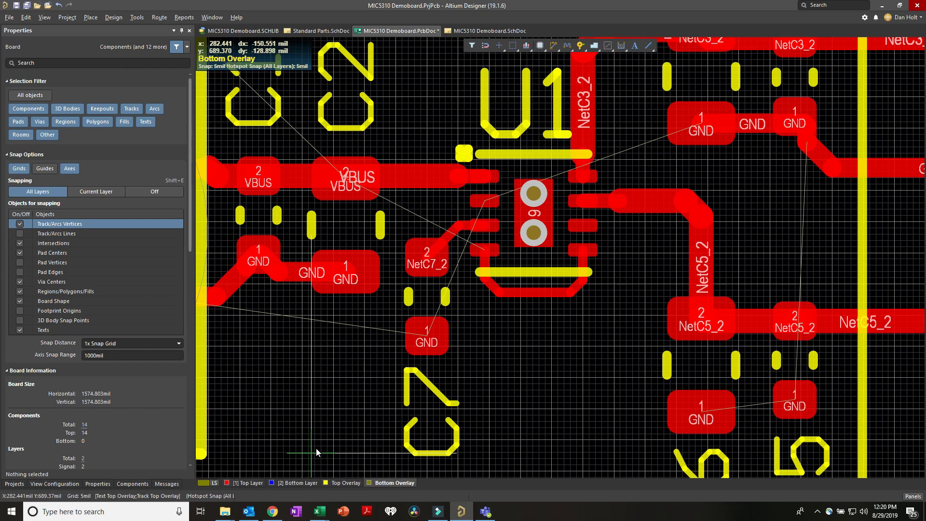
- With the Top Layer active, place a via on the VBUS track's lower-left corner below U1 and end the routing
{"action": "key", "text": "KP_Multiply"}
{"action": "key", "text": "KP_Multiply"}
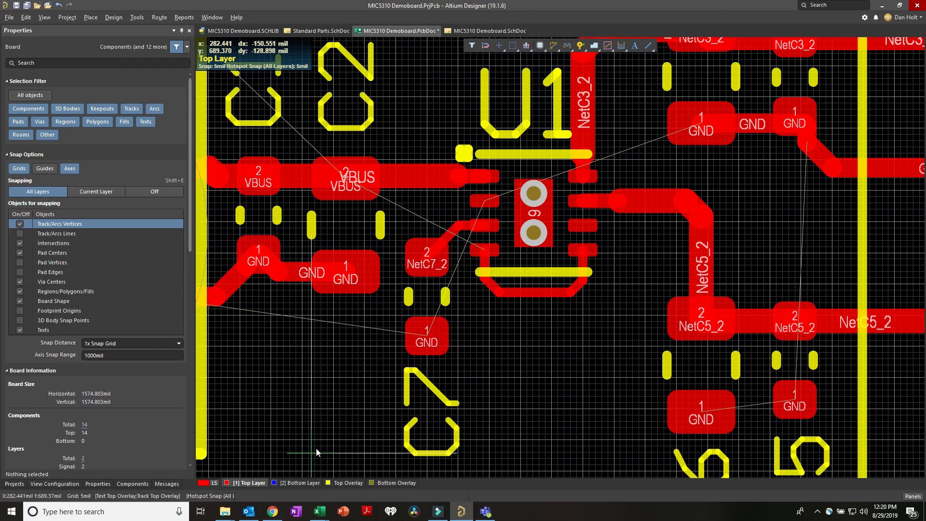
{"action": "left_click", "coordinate": [499, 289]}
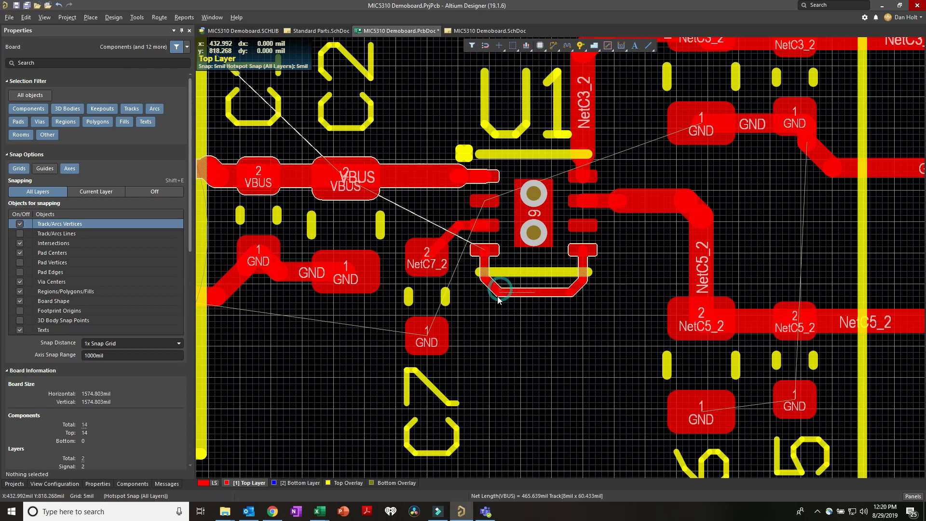
{"action": "key", "text": "ctrl+w"}
{"action": "key", "text": "2"}
{"action": "left_click", "coordinate": [499, 292]}
{"action": "right_click", "coordinate": [499, 293]}
{"action": "right_click", "coordinate": [506, 330]}
- Route VBUS at 8 mil on the Bottom Layer from the via below U1 to the wide VBUS track, ending with a via to the Top Layer
{"action": "key", "text": "ctrl+w"}
{"action": "left_click", "coordinate": [499, 292]}
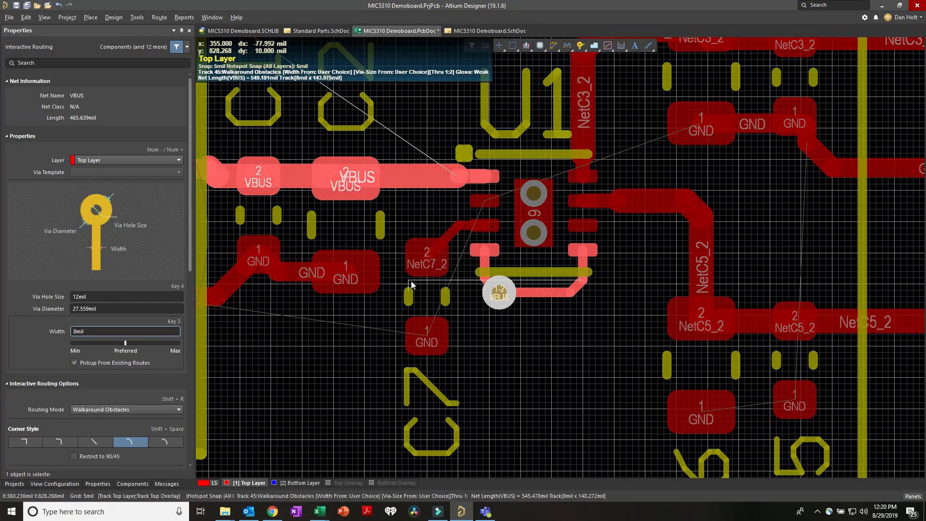
{"action": "right_click", "coordinate": [473, 294]}
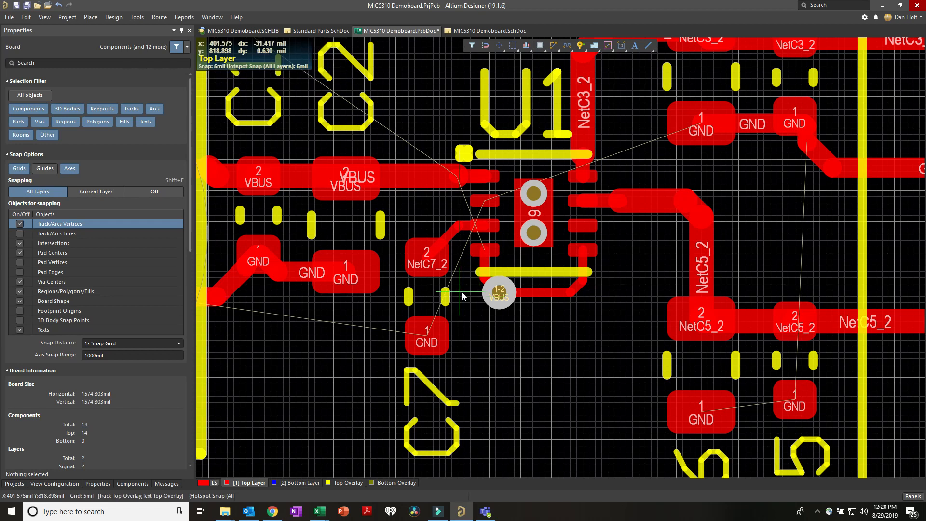
{"action": "key", "text": "KP_Multiply"}
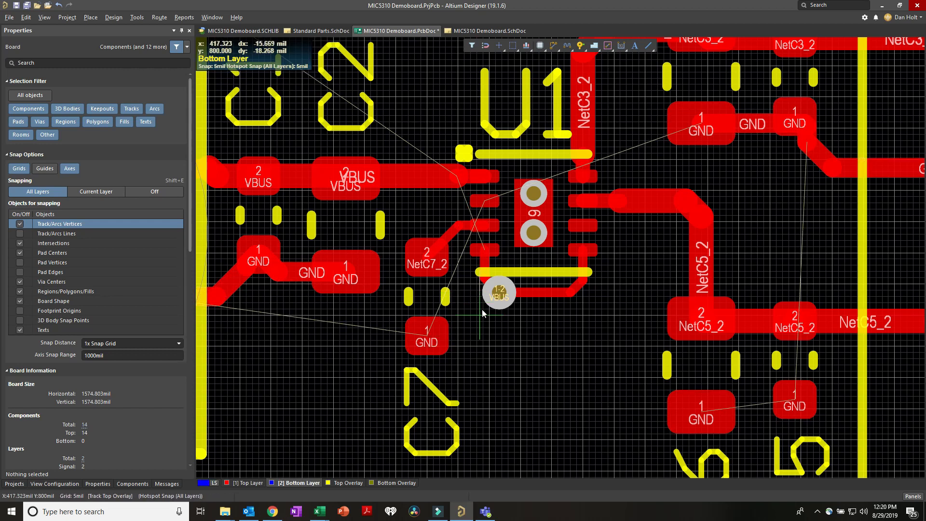
{"action": "left_click", "coordinate": [497, 294]}
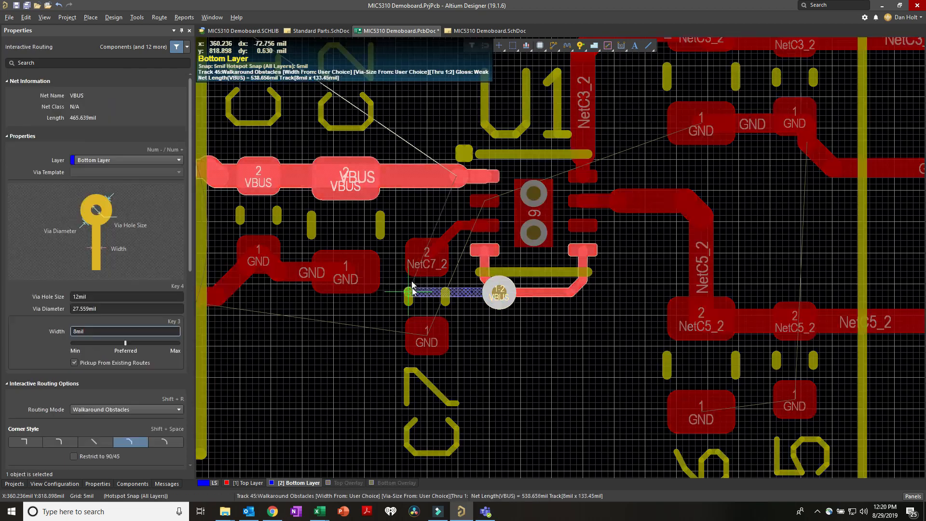
{"action": "left_click", "coordinate": [404, 182]}
{"action": "key", "text": "KP_Multiply"}
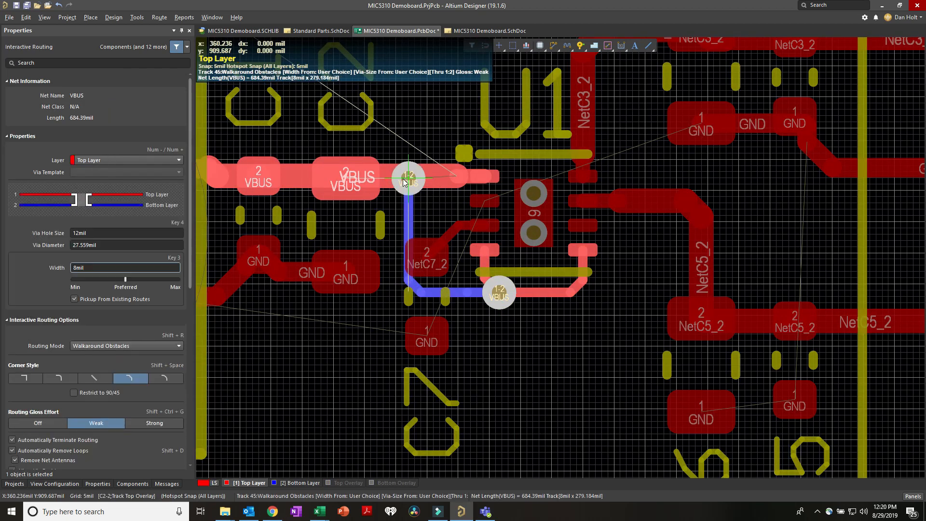
{"action": "left_click", "coordinate": [404, 181]}
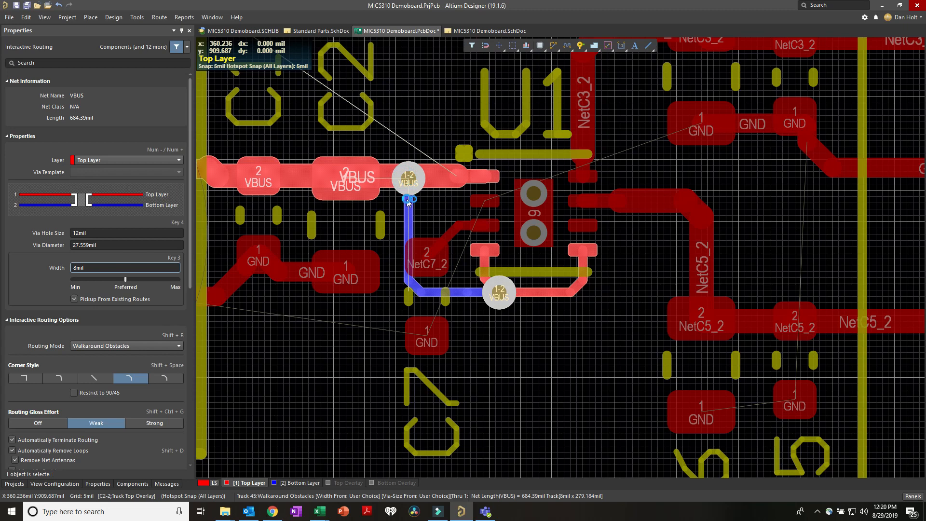
{"action": "right_click", "coordinate": [407, 206]}
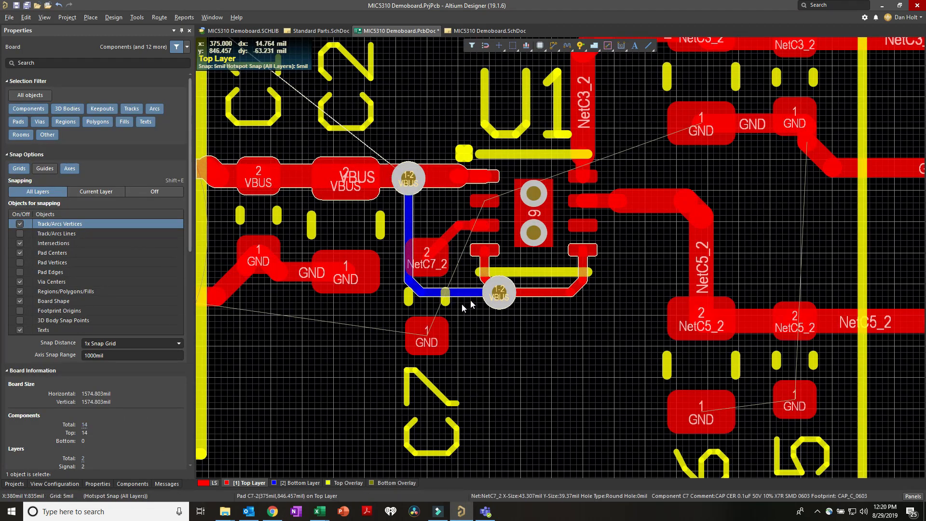
- Try to route GND on the Top Layer from U1 pin 2 to the centre pad, reducing the track width to 8 mil
{"action": "scroll", "coordinate": [485, 201], "scroll_direction": "up", "scroll_amount": 3, "text": "ctrl"}
{"action": "scroll", "coordinate": [492, 240], "scroll_direction": "down", "scroll_amount": 1, "text": "ctrl"}
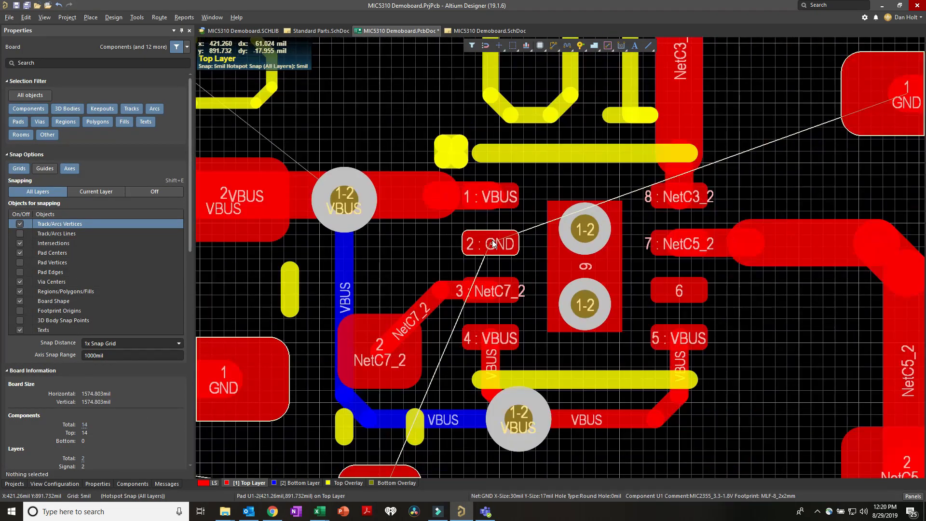
{"action": "key", "text": "p"}
{"action": "key", "text": "t"}
{"action": "left_click", "coordinate": [493, 246]}
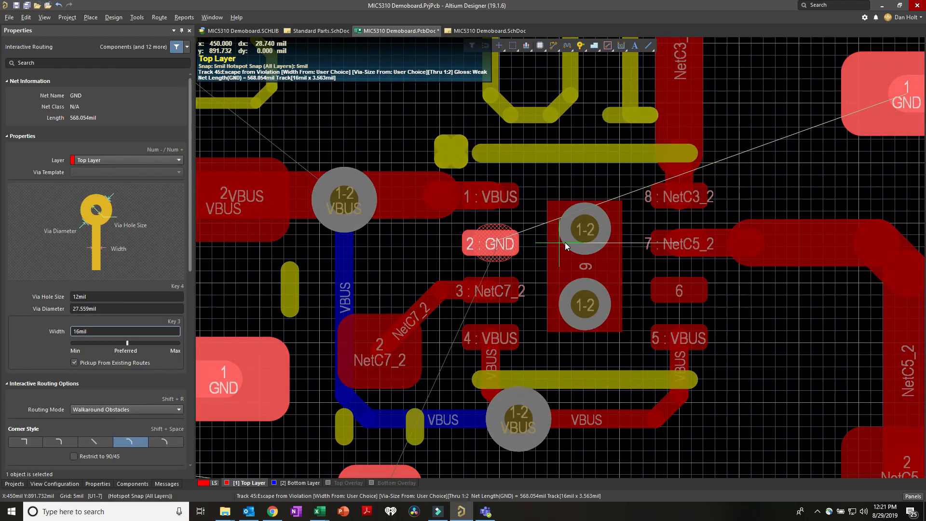
{"action": "key", "text": "Tab"}
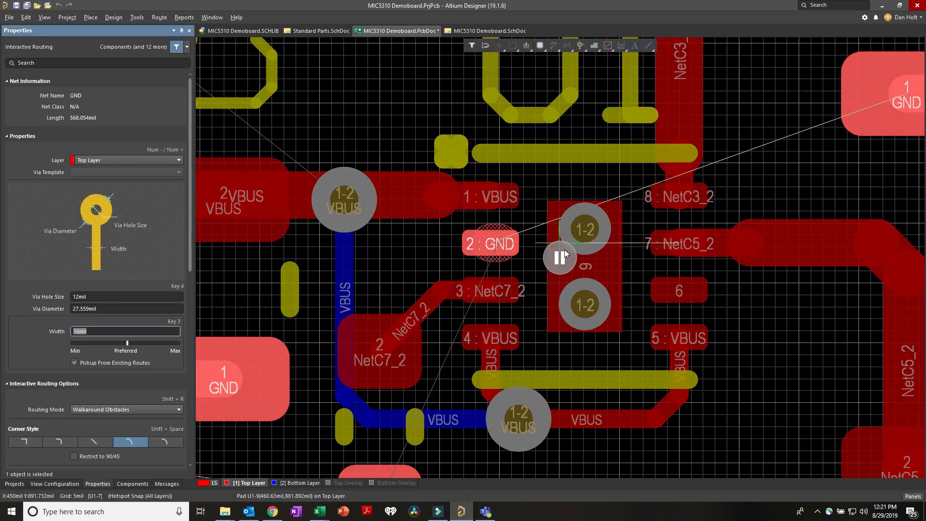
{"action": "left_click", "coordinate": [559, 241]}
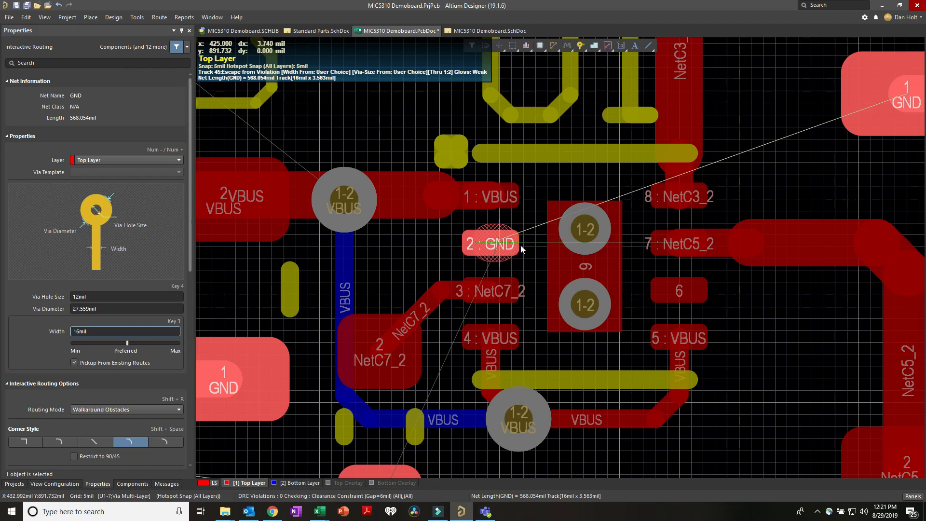
{"action": "key", "text": "Tab"}
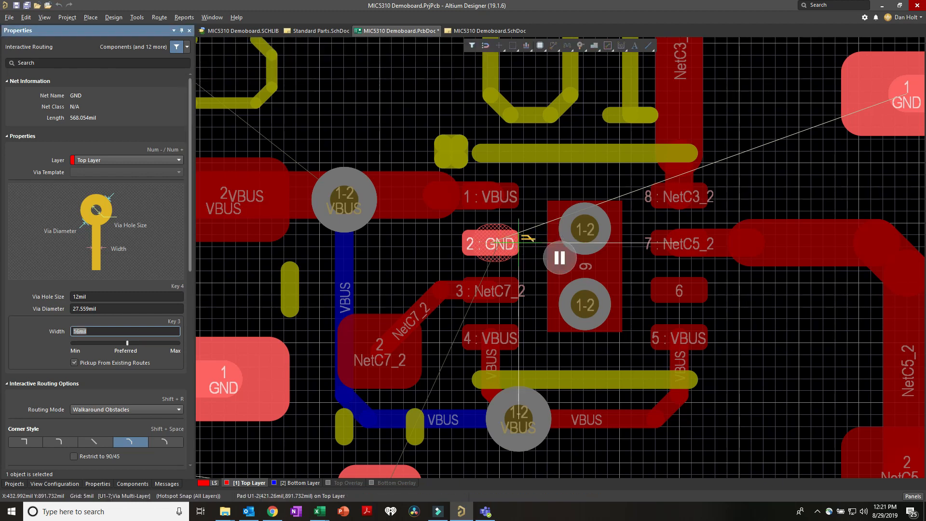
{"action": "type", "text": "8"}
{"action": "left_click", "coordinate": [560, 256]}
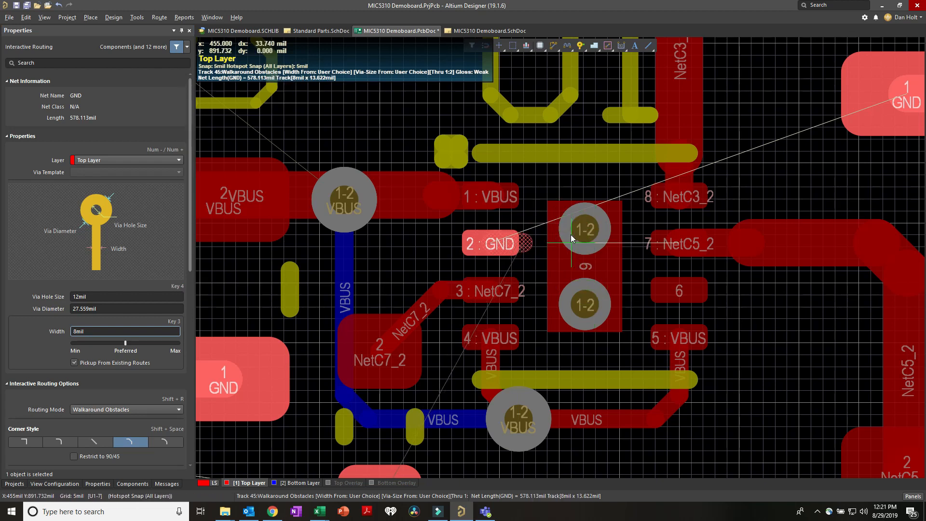
{"action": "key", "text": "Escape"}
{"action": "key", "text": "Escape"}
- Examine U1's pins in the MIC5310 Demoboard schematic for a centre pad connection, and return to the PCB to inspect pad 9
{"action": "scroll", "coordinate": [602, 239], "scroll_direction": "down", "scroll_amount": 2, "text": "ctrl"}
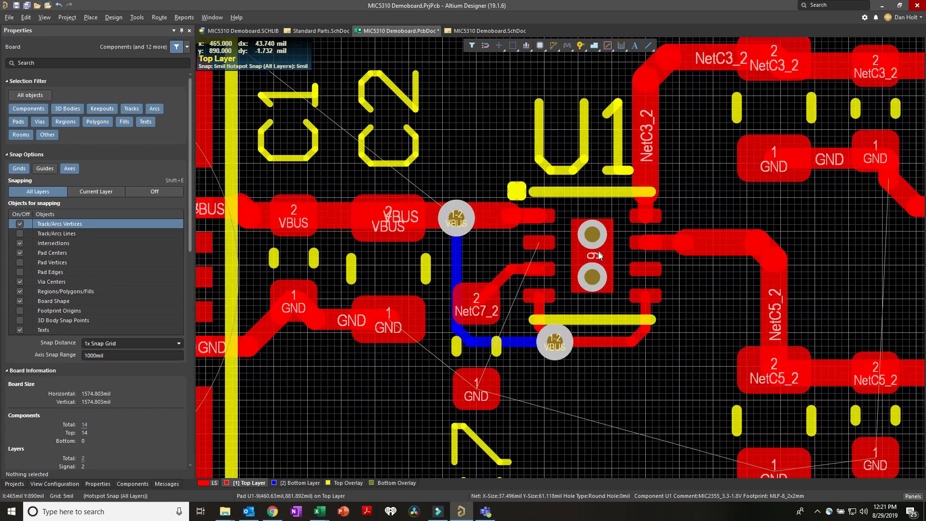
{"action": "scroll", "coordinate": [601, 247], "scroll_direction": "up", "scroll_amount": 2, "text": "ctrl"}
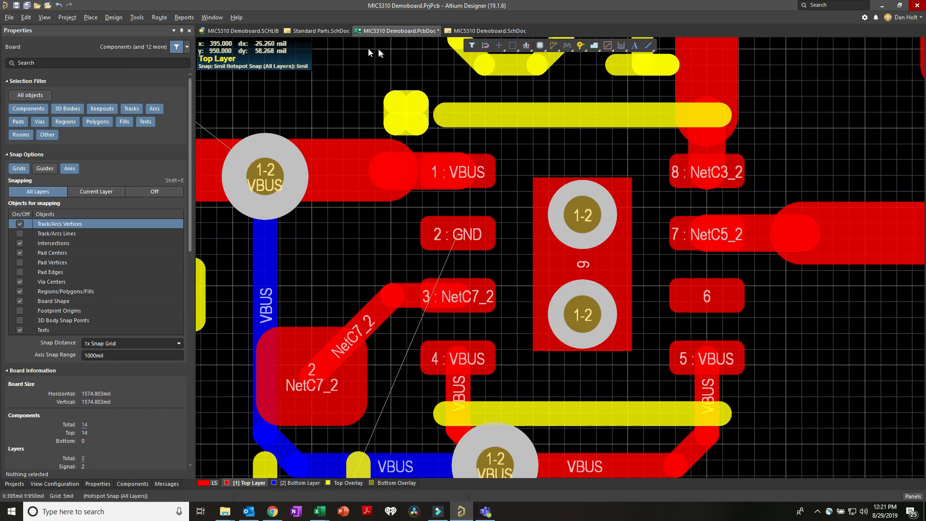
{"action": "left_click", "coordinate": [479, 32]}
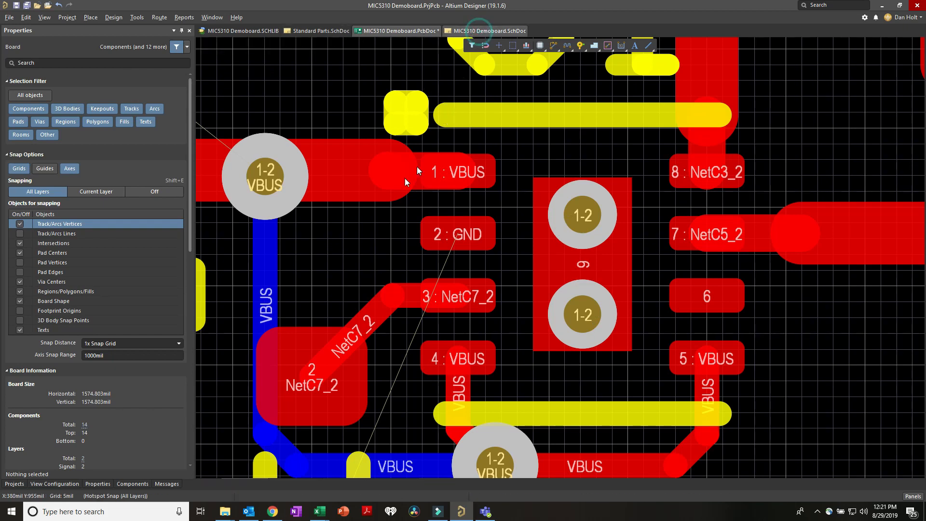
{"action": "right_click_drag", "start_coordinate": [628, 307], "coordinate": [550, 311]}
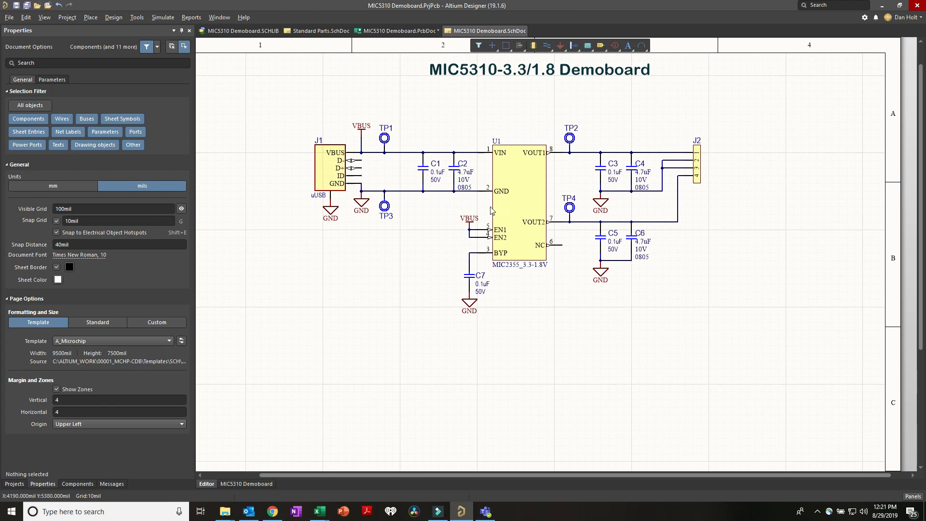
{"action": "left_click", "coordinate": [400, 30]}
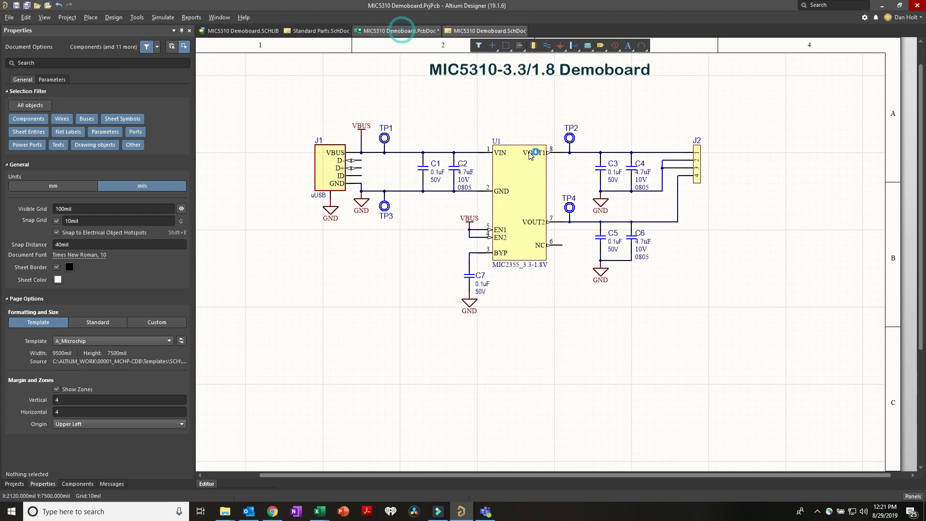
{"action": "scroll", "coordinate": [604, 282], "scroll_direction": "up", "scroll_amount": 5, "text": "ctrl"}
{"action": "scroll", "coordinate": [615, 308], "scroll_direction": "down", "scroll_amount": 2, "text": "ctrl"}
{"action": "scroll", "coordinate": [615, 309], "scroll_direction": "down", "scroll_amount": 2, "text": "ctrl"}
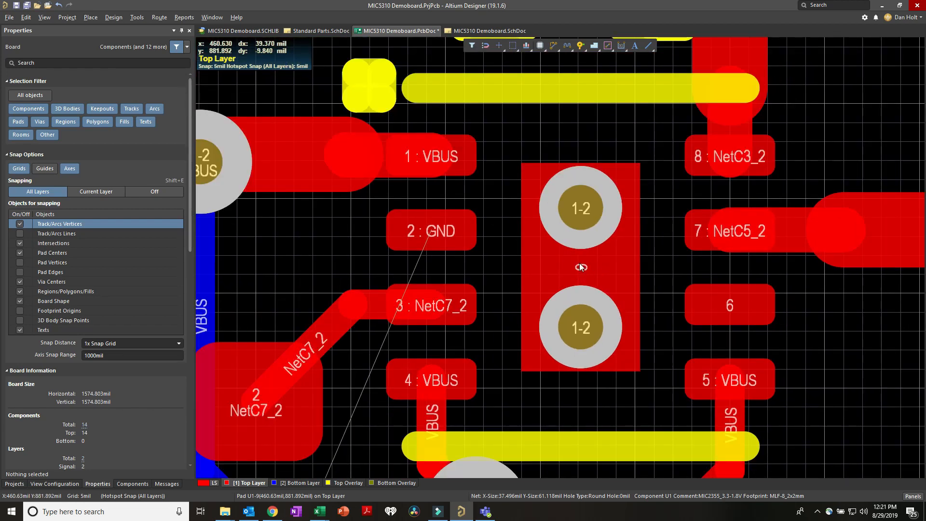
- Open the MIC2355_LDO symbol in the MIC5310 Demoboard schematic library
{"action": "scroll", "coordinate": [580, 266], "scroll_direction": "down", "scroll_amount": 1, "text": "ctrl"}
{"action": "scroll", "coordinate": [581, 267], "scroll_direction": "down", "scroll_amount": 1, "text": "ctrl"}
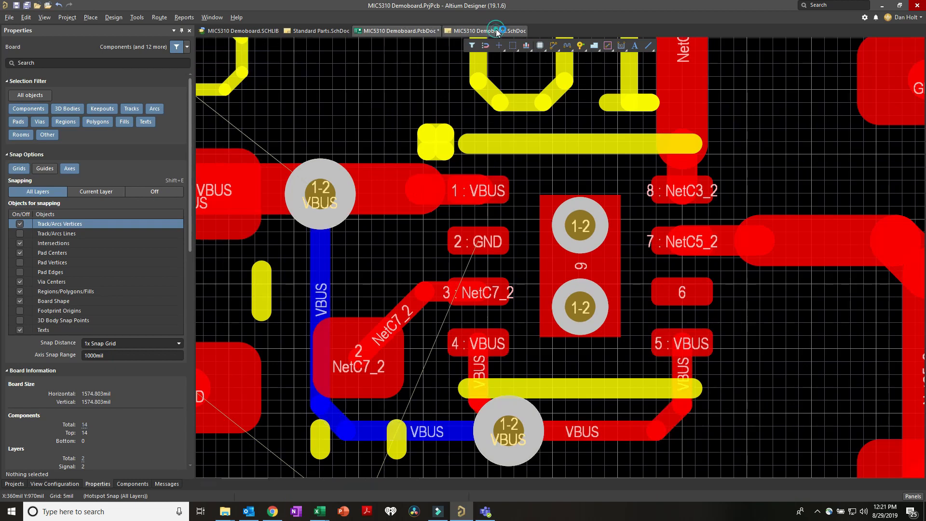
{"action": "left_click", "coordinate": [488, 31]}
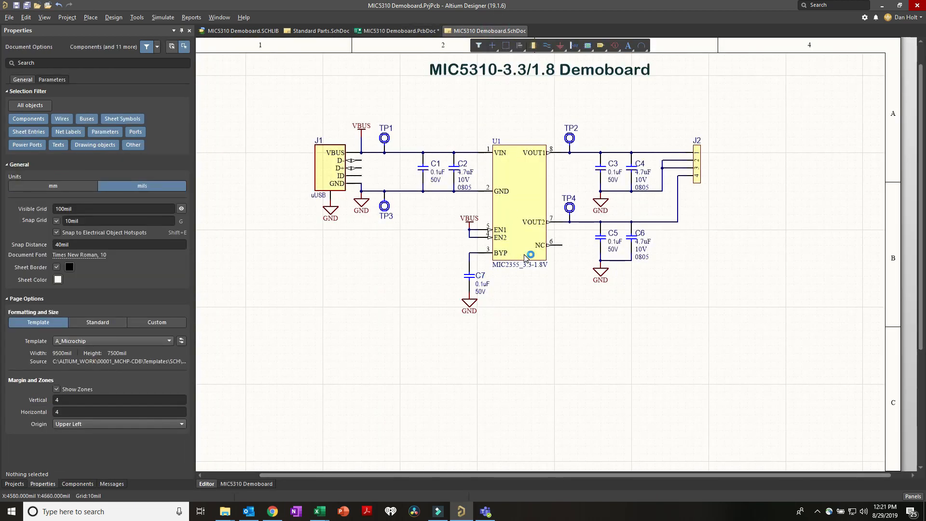
{"action": "left_click", "coordinate": [397, 30]}
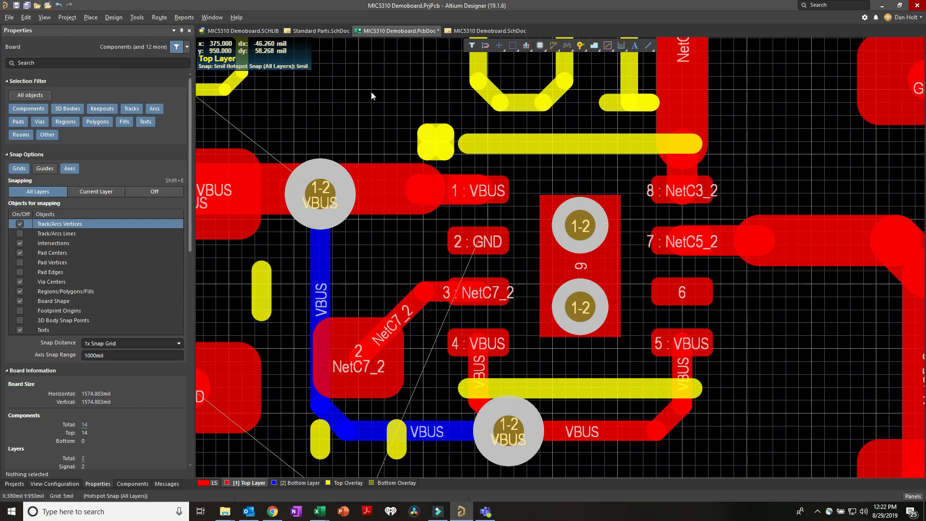
{"action": "left_click", "coordinate": [470, 30]}
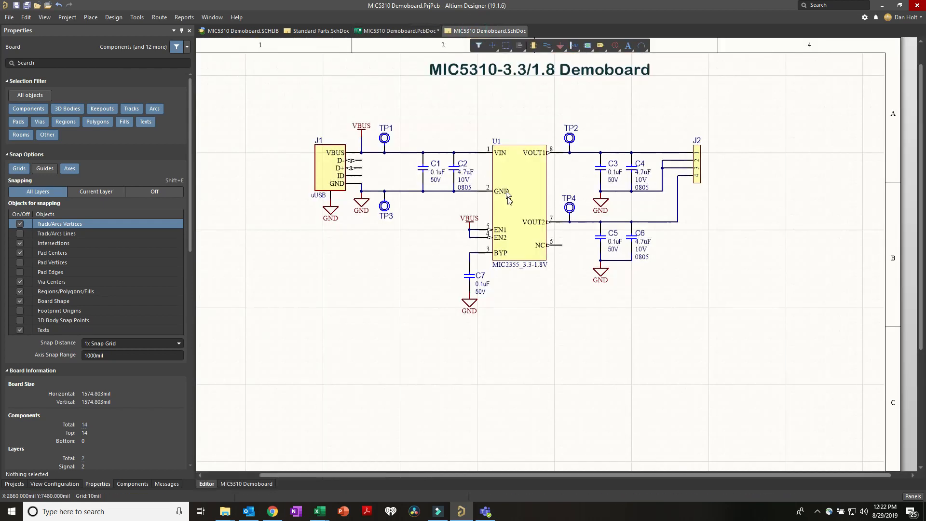
{"action": "left_click", "coordinate": [245, 31]}
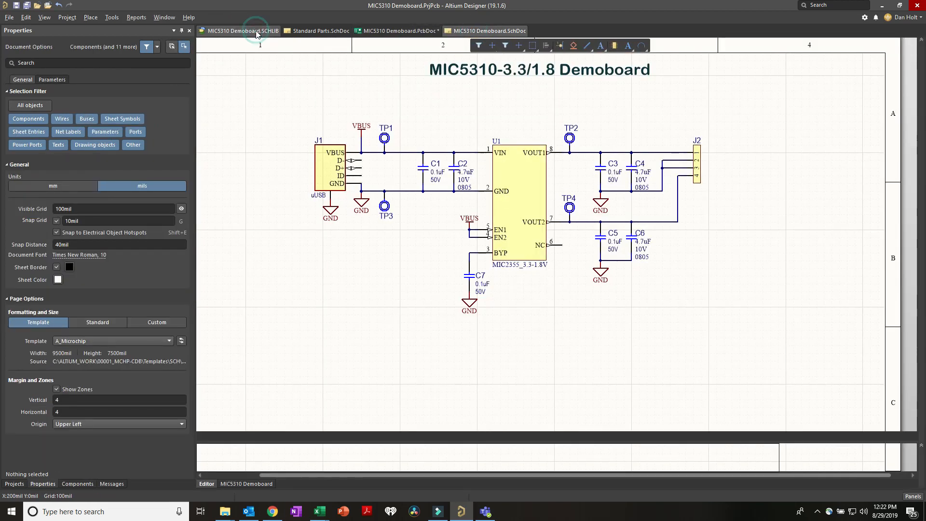
{"action": "left_click", "coordinate": [39, 98]}
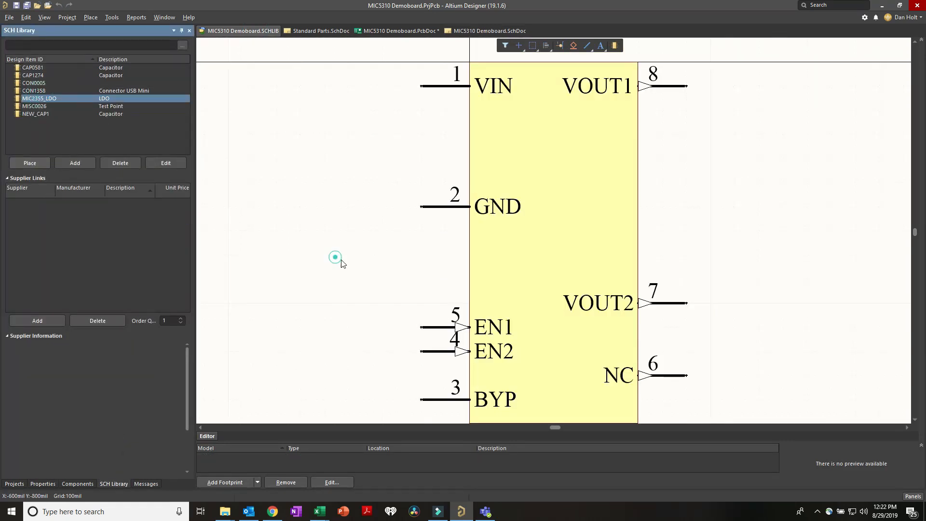
{"action": "left_click", "coordinate": [385, 164]}
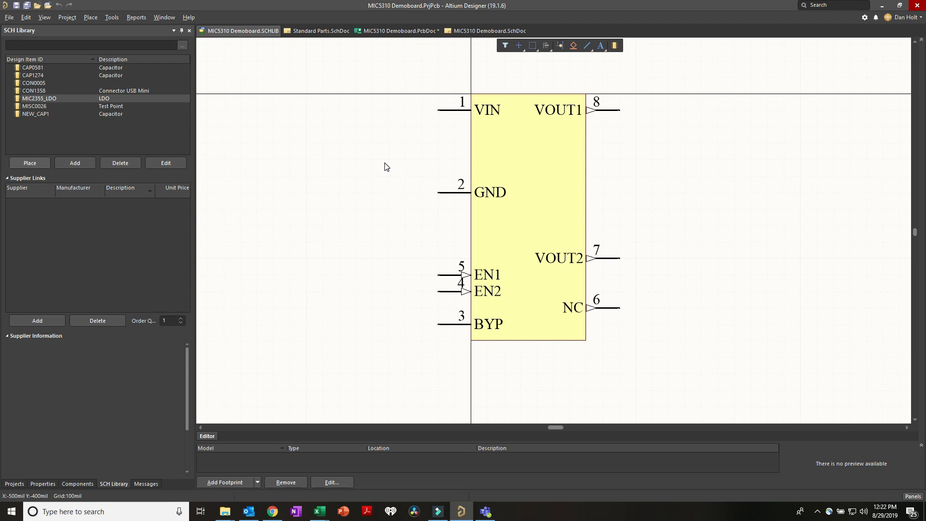
- Start placing a new pin on the MIC2355_LDO symbol and rotate it 180 degrees toward the body's VIN side
{"action": "key", "text": "p"}
{"action": "key", "text": "p"}
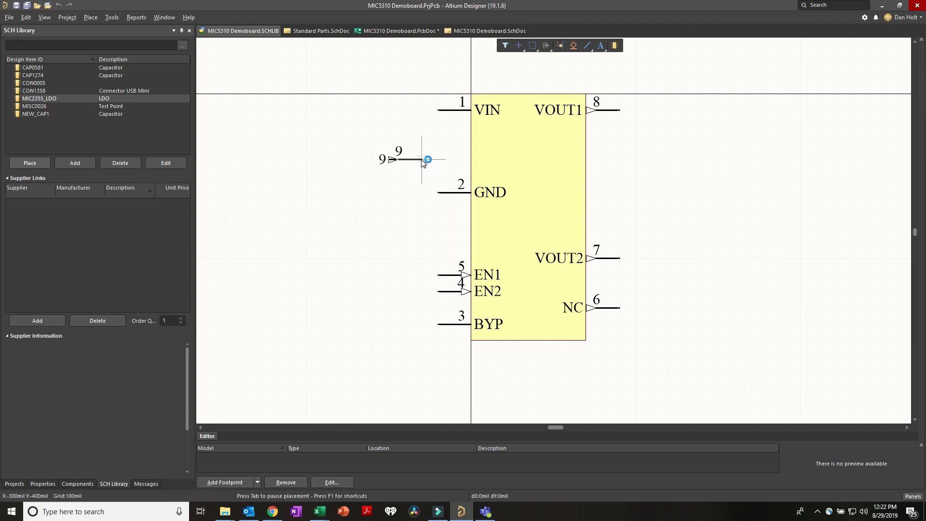
{"action": "key", "text": "space"}
{"action": "key", "text": "space"}
{"action": "key", "text": "End"}
{"action": "key", "text": "Tab"}
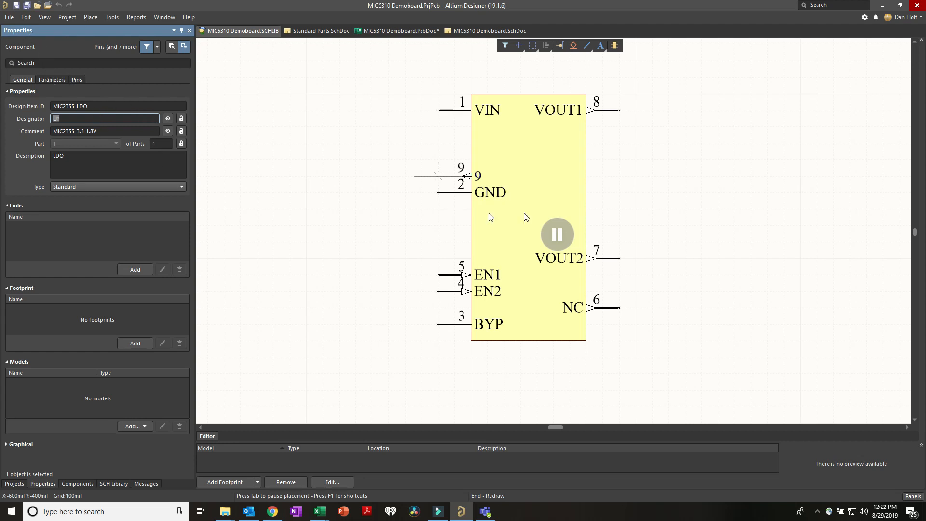
{"action": "left_click", "coordinate": [557, 229]}
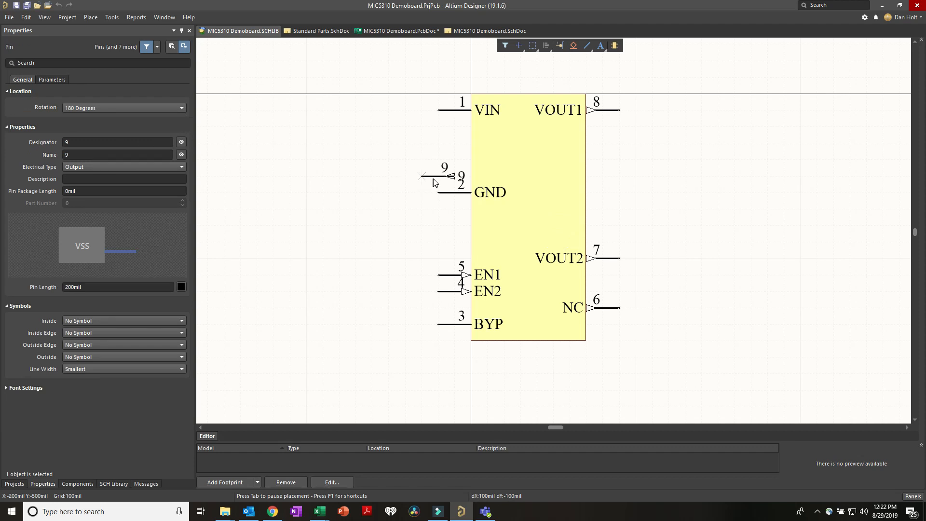
- Name pin 9 EP, set its electrical type to Power, and place it directly above the GND pin
{"action": "key", "text": "Tab"}
{"action": "double_click", "coordinate": [96, 155]}
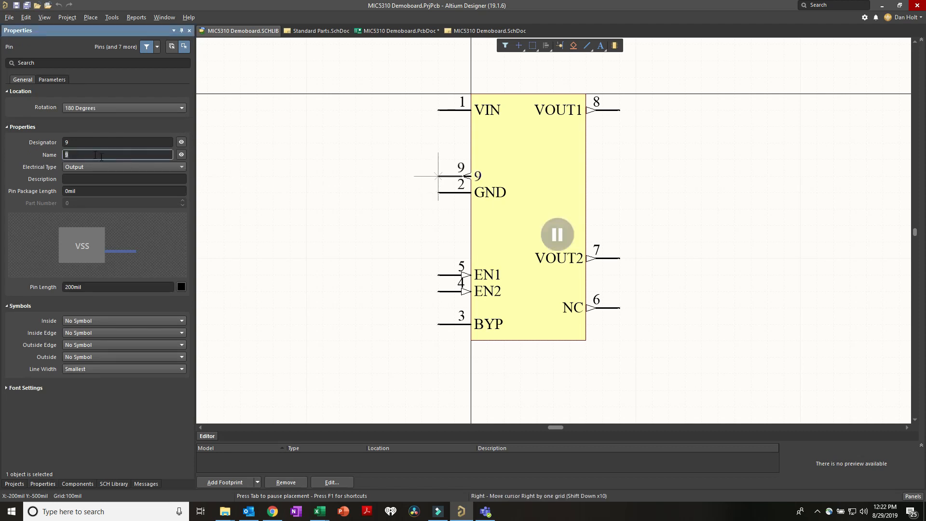
{"action": "double_click", "coordinate": [78, 143]}
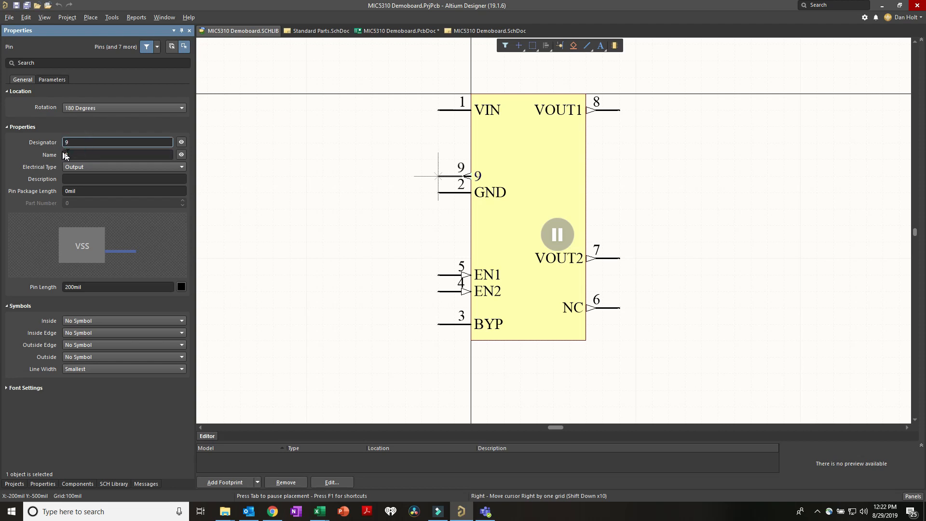
{"action": "double_click", "coordinate": [73, 153]}
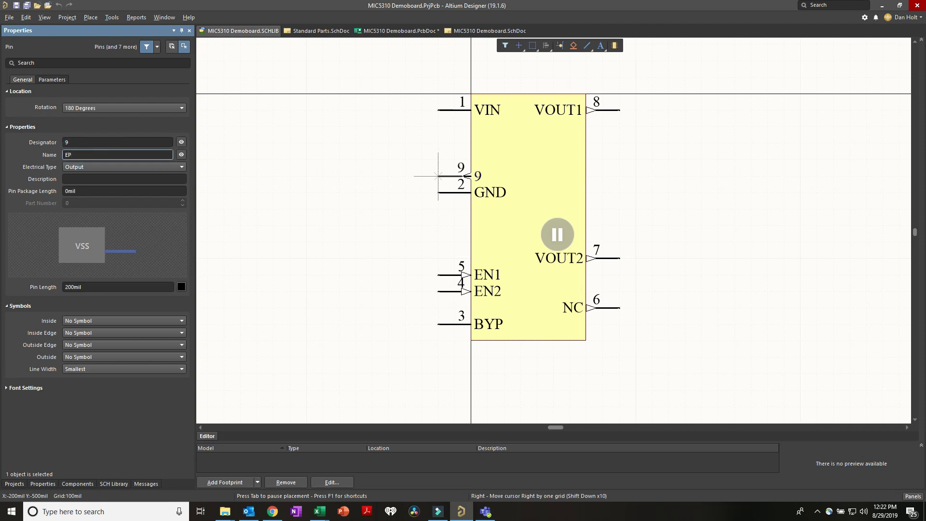
{"action": "left_click", "coordinate": [76, 167]}
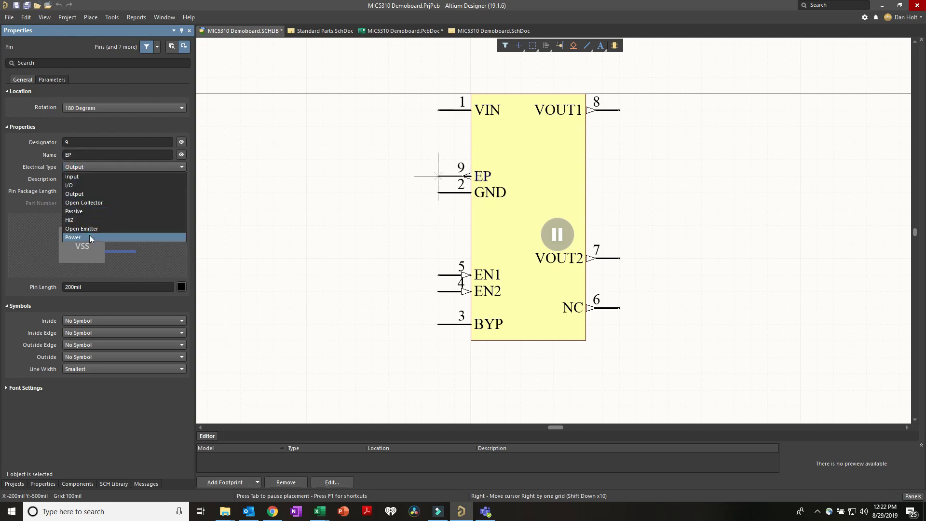
{"action": "left_click", "coordinate": [89, 236]}
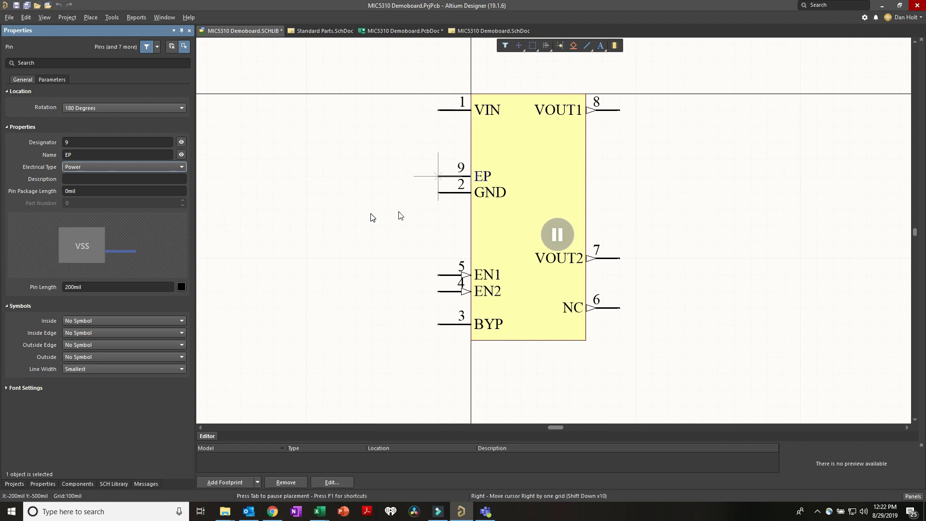
{"action": "left_click", "coordinate": [439, 177]}
{"action": "right_click", "coordinate": [421, 160]}
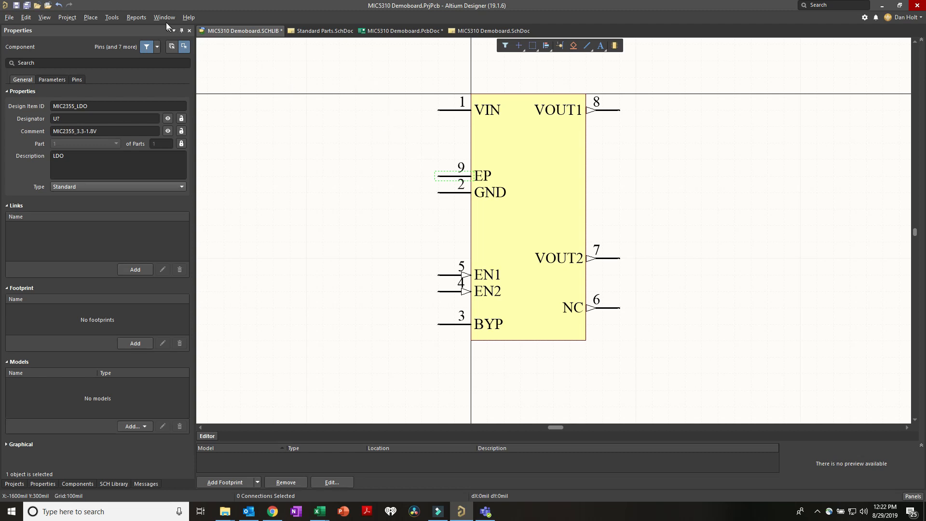
- Update the schematics with the modified MIC2355_LDO symbol
{"action": "left_click", "coordinate": [112, 18]}
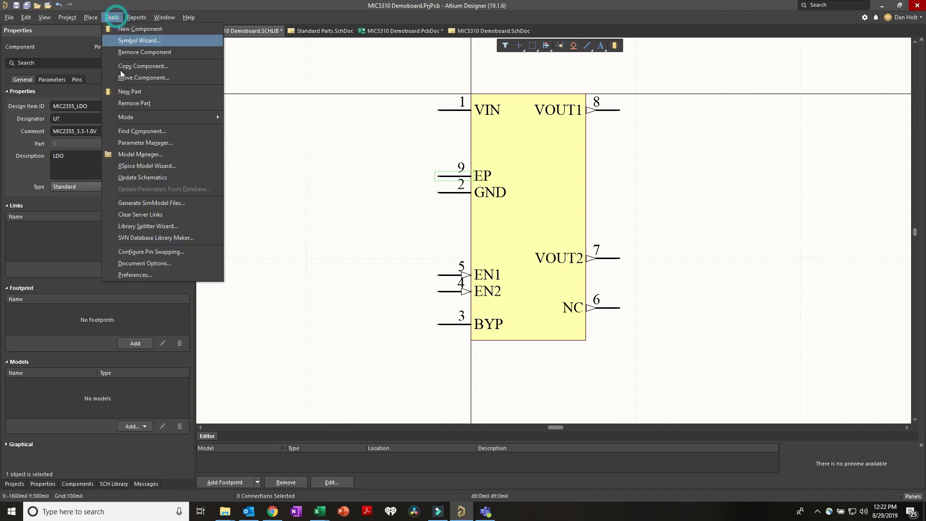
{"action": "left_click", "coordinate": [142, 179]}
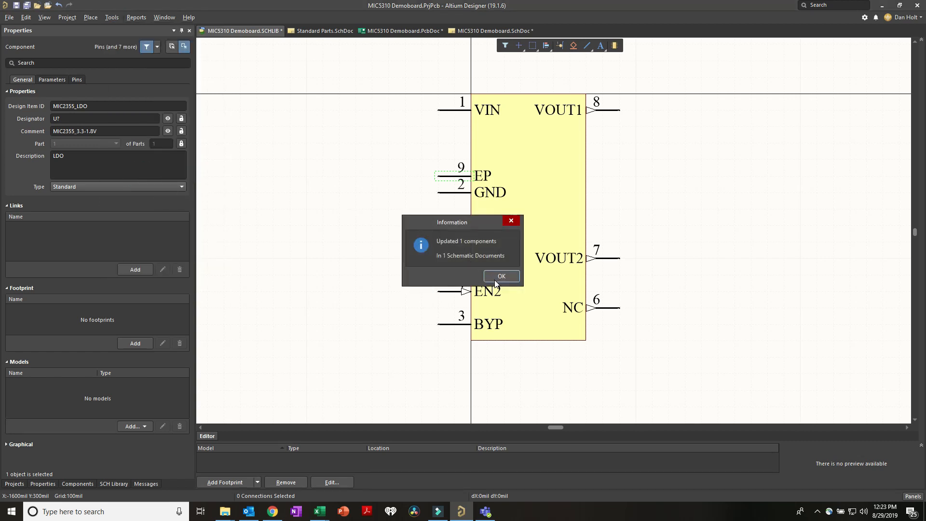
{"action": "left_click", "coordinate": [493, 276]}
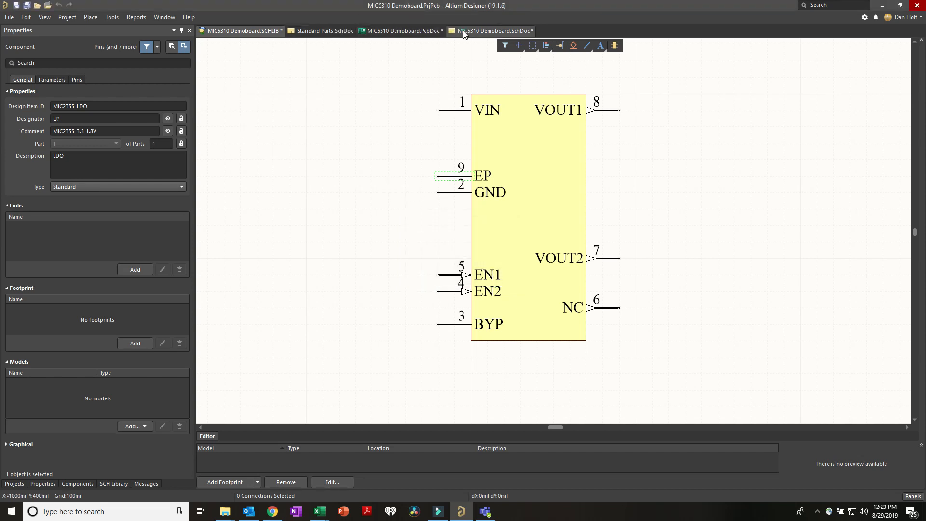
- In the MIC5310 Demoboard schematic, wire U1's EP pin to the GND wire at pin 2
{"action": "left_click", "coordinate": [495, 31]}
{"action": "scroll", "coordinate": [482, 182], "scroll_direction": "up", "scroll_amount": 3, "text": "ctrl"}
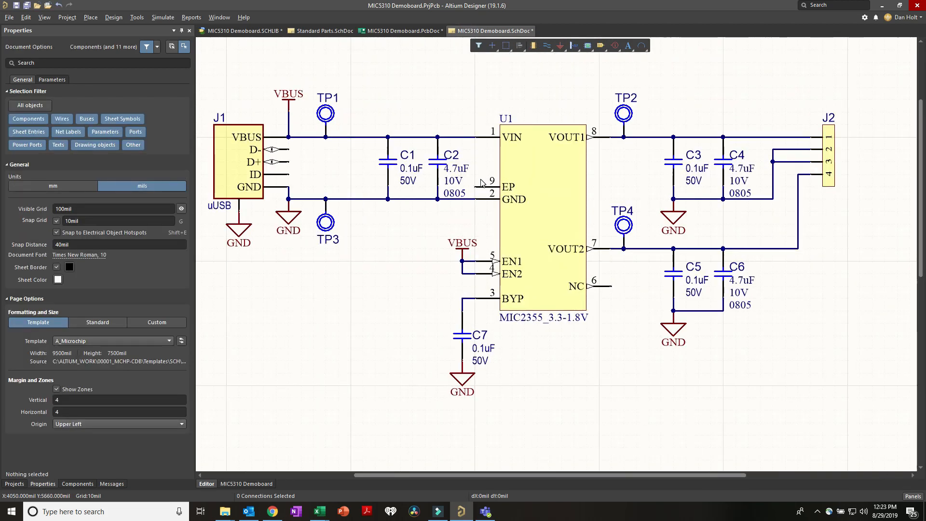
{"action": "key", "text": "p"}
{"action": "key", "text": "w"}
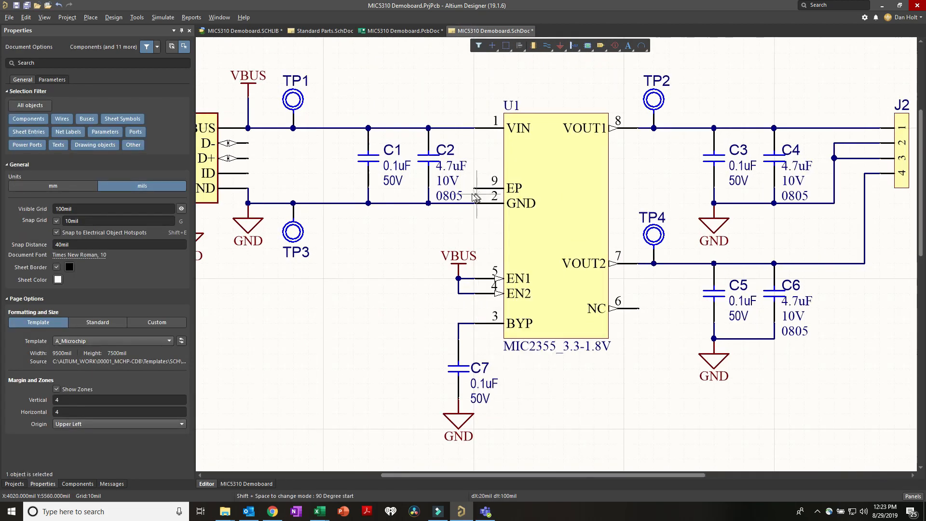
{"action": "left_click", "coordinate": [474, 189]}
{"action": "left_click", "coordinate": [474, 203]}
{"action": "scroll", "coordinate": [460, 220], "scroll_direction": "down", "scroll_amount": 4, "text": "ctrl"}
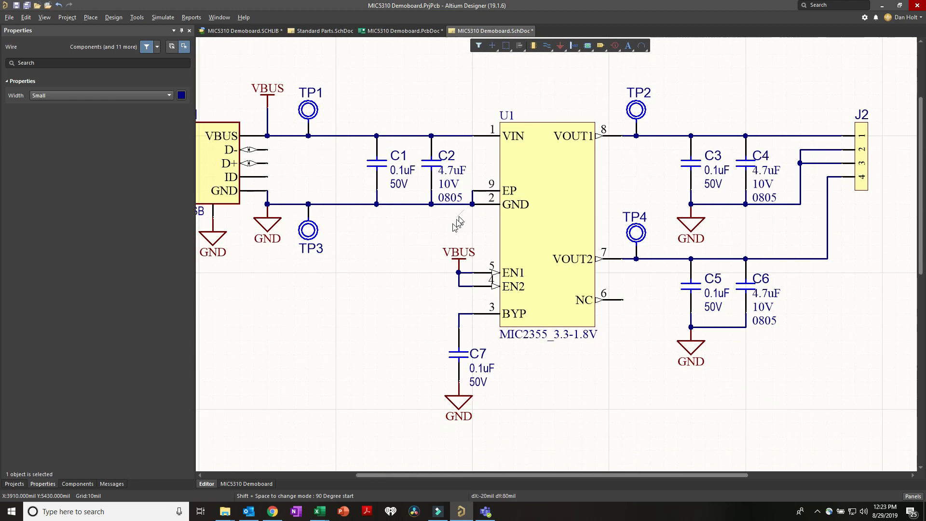
{"action": "right_click", "coordinate": [426, 229]}
{"action": "left_click", "coordinate": [417, 227]}
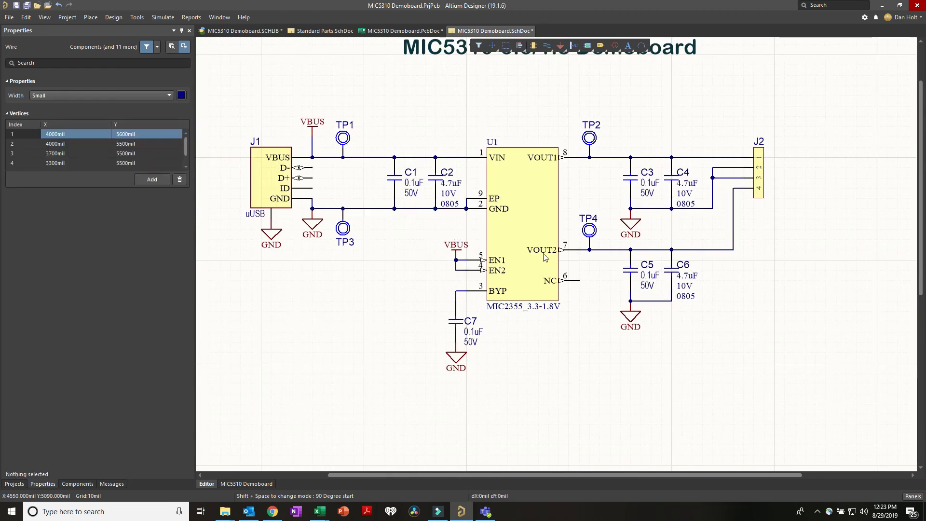
- Update the PCB document from the schematic, executing the change order that adds U1-9 to the GND net
{"action": "left_click", "coordinate": [115, 18]}
{"action": "left_click", "coordinate": [120, 30]}
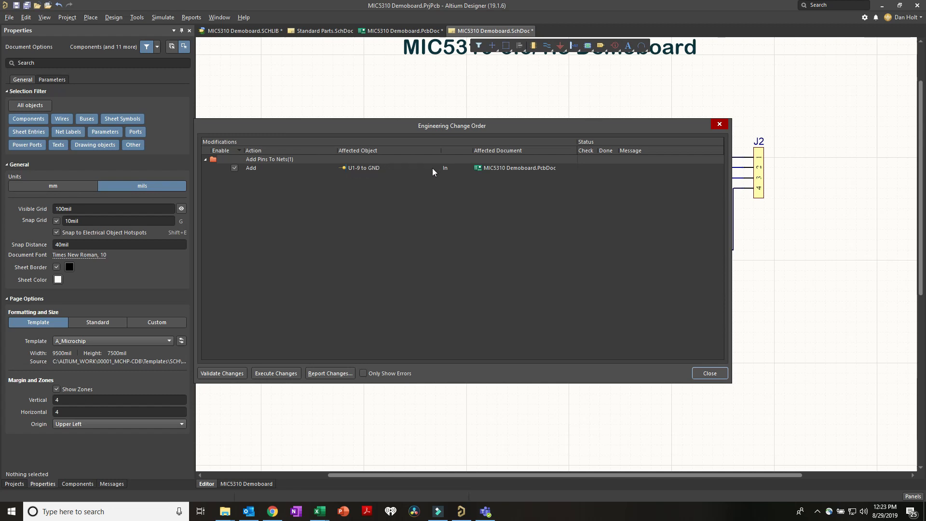
{"action": "left_click", "coordinate": [279, 373]}
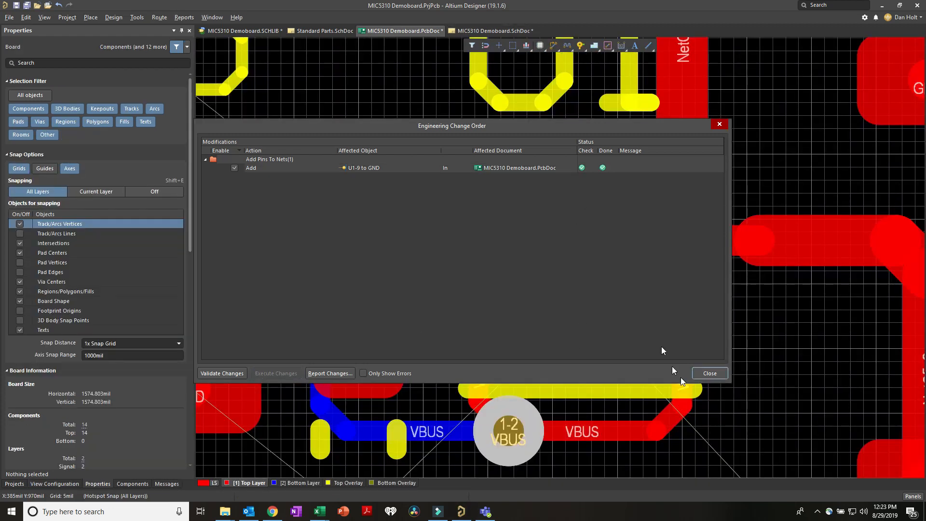
{"action": "left_click", "coordinate": [710, 373]}
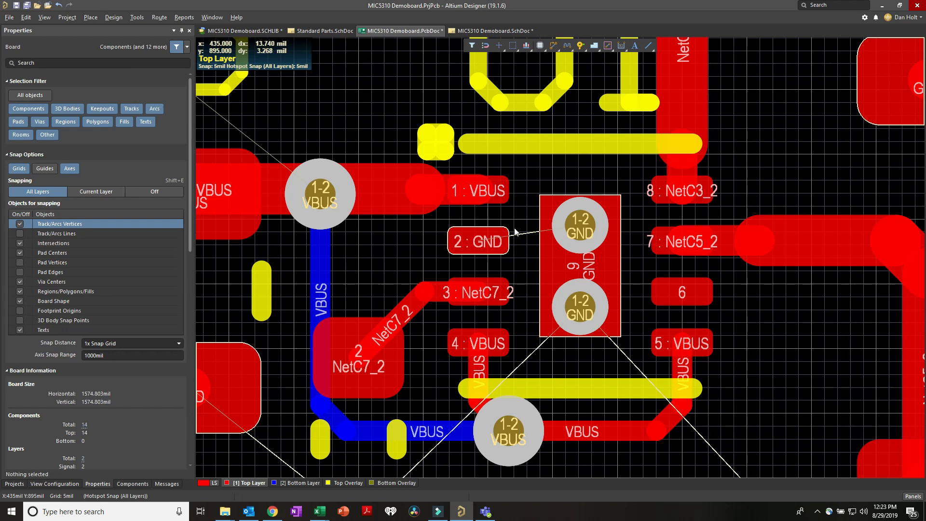
- Route a top-layer GND track from U1 pad 2 to the upper via in exposed pad 9
{"action": "left_click", "coordinate": [479, 243]}
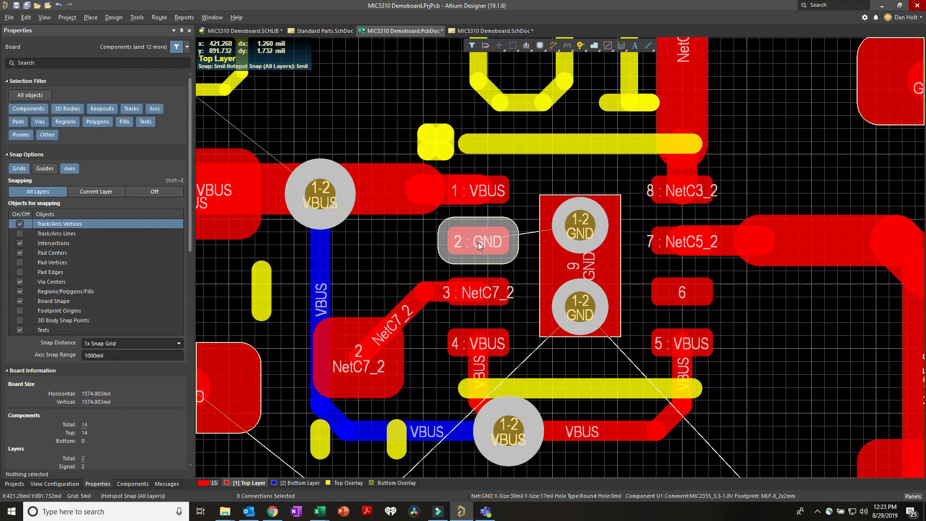
{"action": "right_click", "coordinate": [478, 242]}
{"action": "key", "text": "Escape"}
{"action": "key", "text": "ctrl+w"}
{"action": "left_click", "coordinate": [478, 242]}
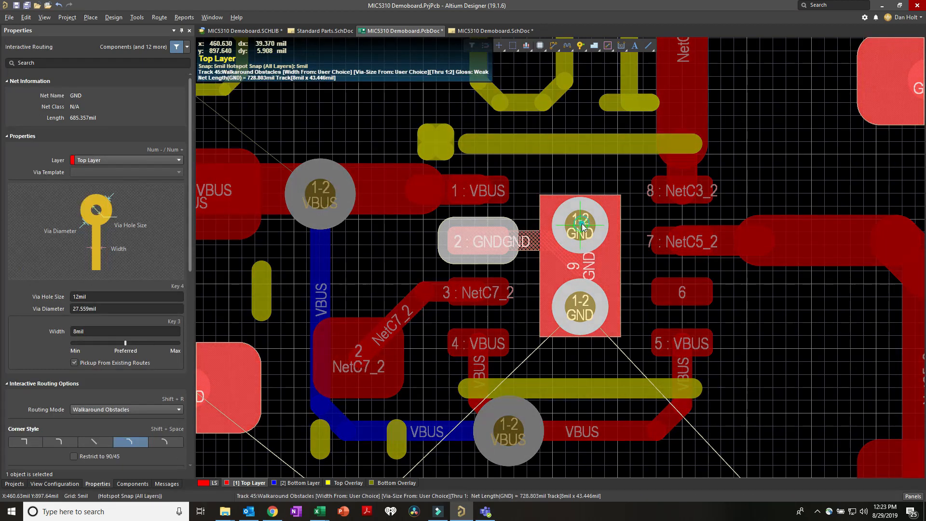
{"action": "left_click", "coordinate": [583, 223]}
{"action": "scroll", "coordinate": [517, 280], "scroll_direction": "down", "scroll_amount": 2, "text": "ctrl"}
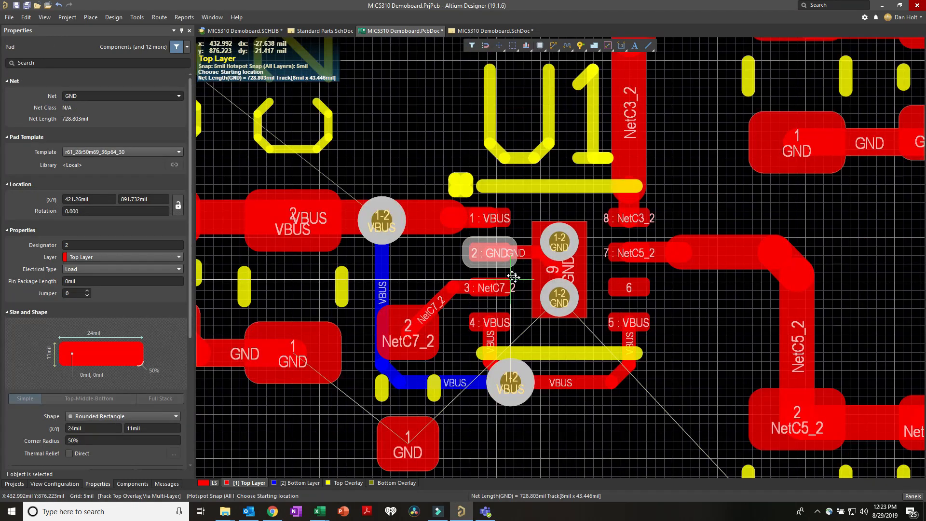
{"action": "scroll", "coordinate": [515, 278], "scroll_direction": "down", "scroll_amount": 1, "text": "ctrl"}
{"action": "right_click", "coordinate": [510, 278]}
- Place a through via on the GND track between the ground pads of C1 and C2
{"action": "scroll", "coordinate": [540, 289], "scroll_direction": "down", "scroll_amount": 2, "text": "ctrl"}
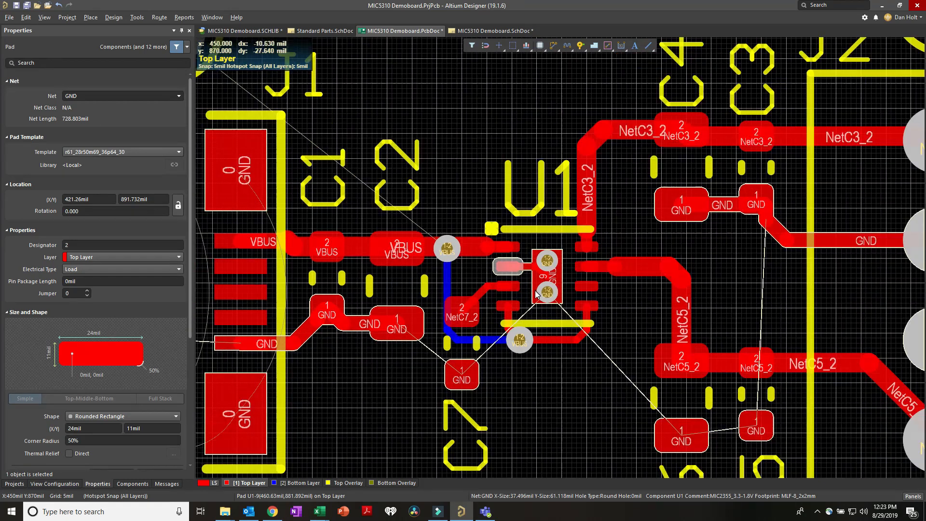
{"action": "scroll", "coordinate": [535, 291], "scroll_direction": "down", "scroll_amount": 2, "text": "ctrl"}
{"action": "right_click_drag", "start_coordinate": [557, 351], "coordinate": [523, 356]}
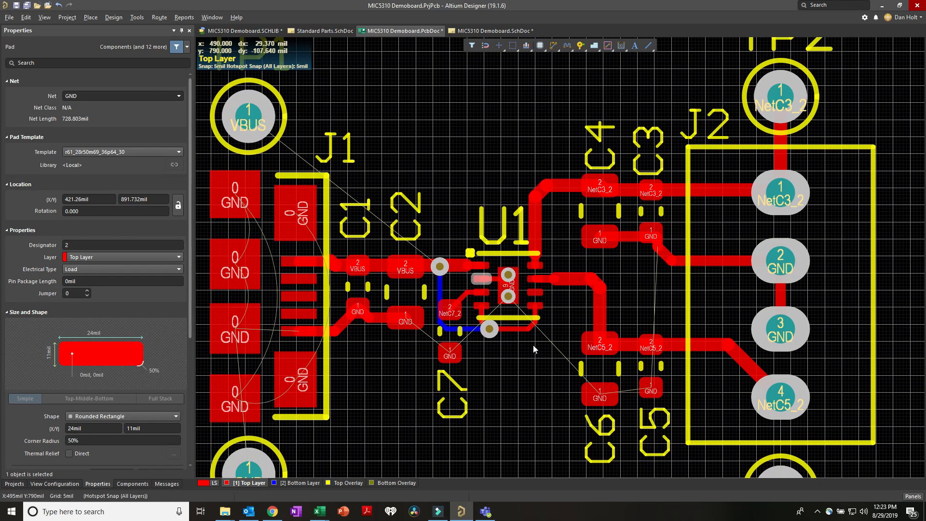
{"action": "scroll", "coordinate": [518, 357], "scroll_direction": "down", "scroll_amount": 1, "text": "ctrl"}
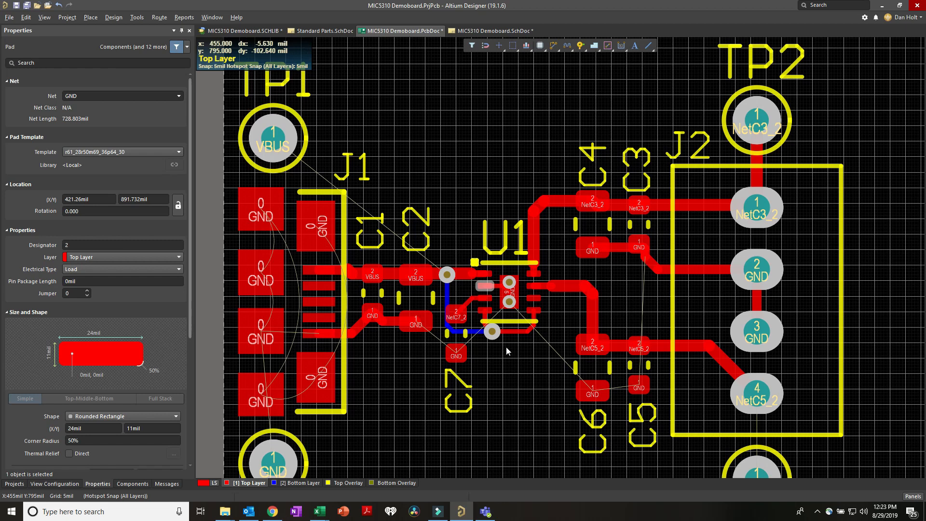
{"action": "key", "text": "p"}
{"action": "key", "text": "Escape"}
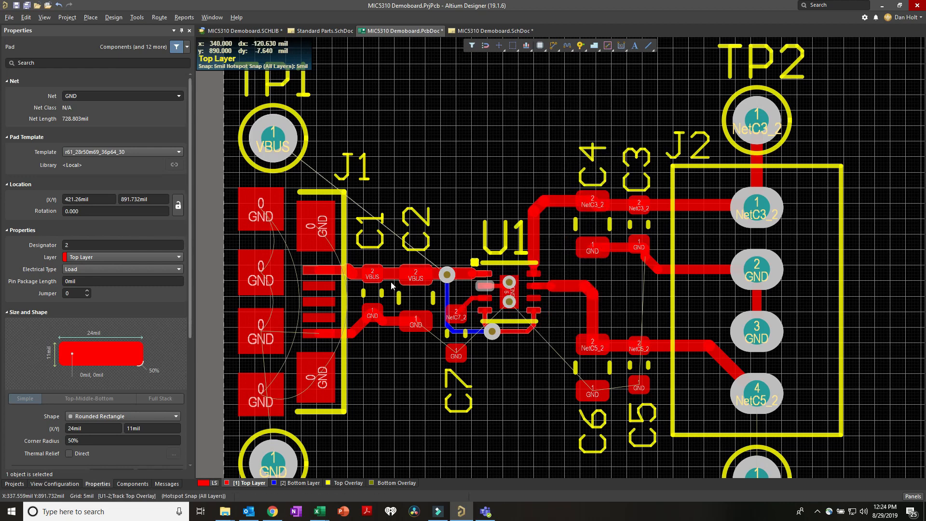
{"action": "key", "text": "p"}
{"action": "key", "text": "v"}
{"action": "scroll", "coordinate": [390, 286], "scroll_direction": "up", "scroll_amount": 5, "text": "ctrl"}
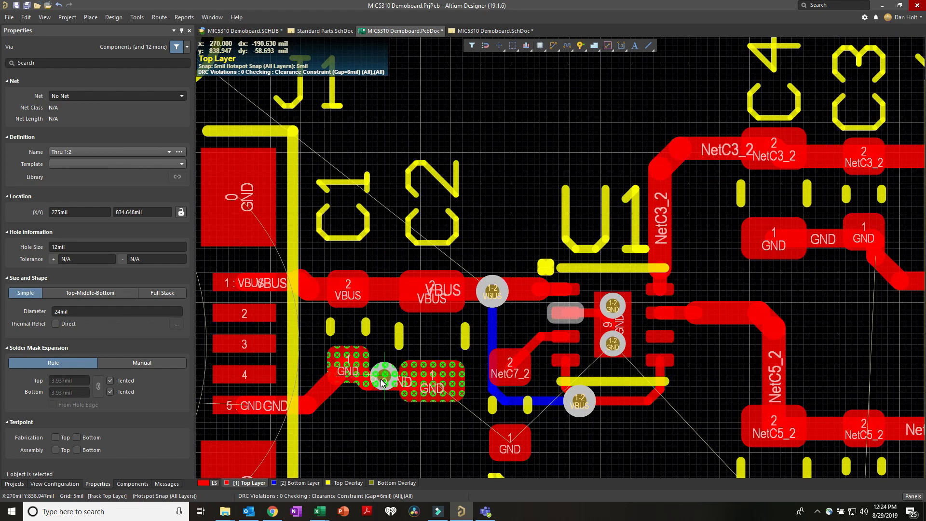
{"action": "left_click", "coordinate": [383, 382]}
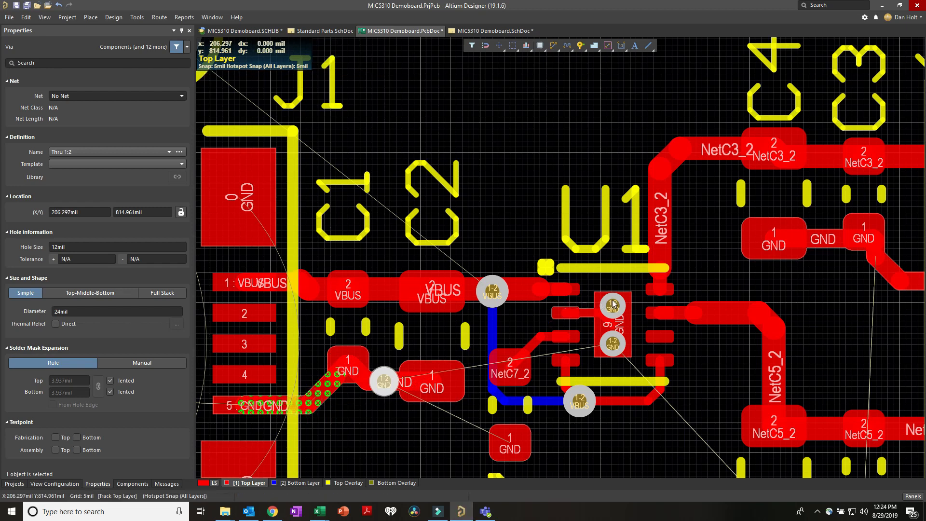
- Place through vias on the GND track at J1 pad 5 and on the GND track between C4 and C3
{"action": "left_click", "coordinate": [307, 405]}
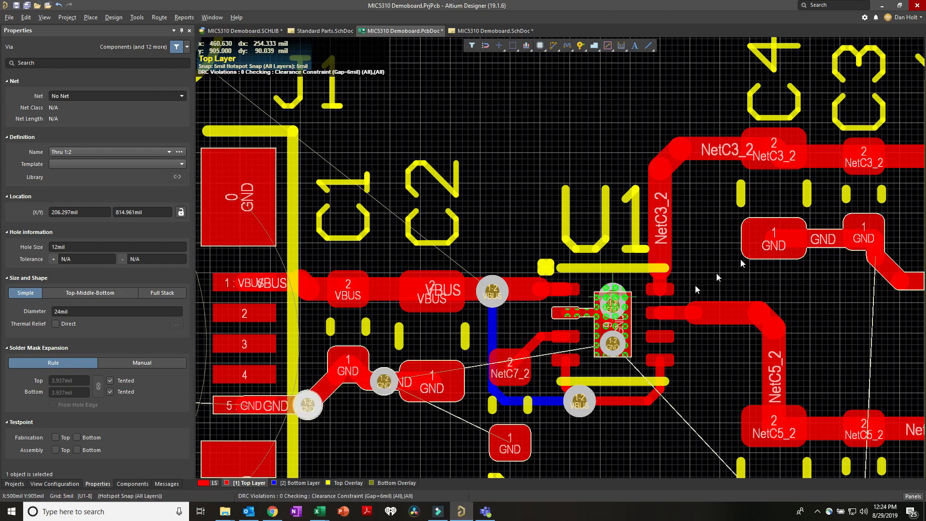
{"action": "left_click", "coordinate": [827, 245]}
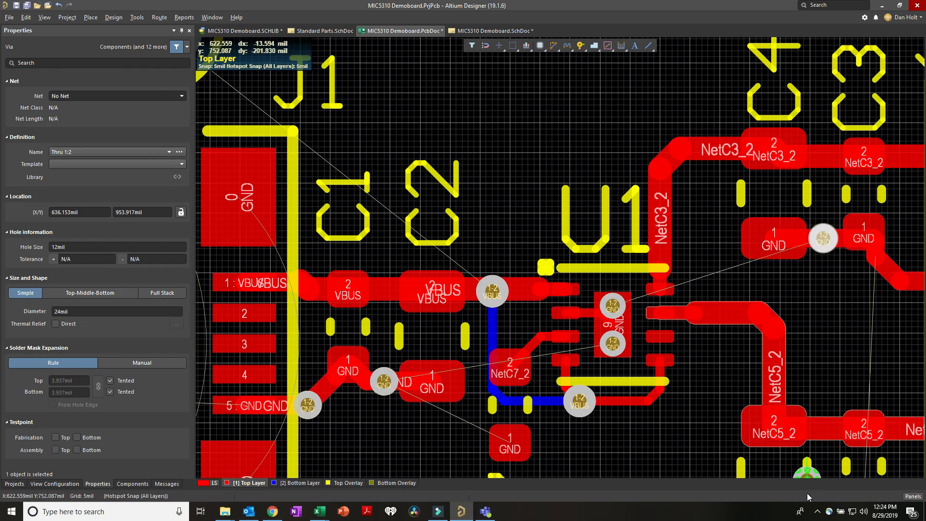
- Route a top-layer GND track between the ground pads of C6 and C5
{"action": "scroll", "coordinate": [820, 410], "scroll_direction": "down", "scroll_amount": 3}
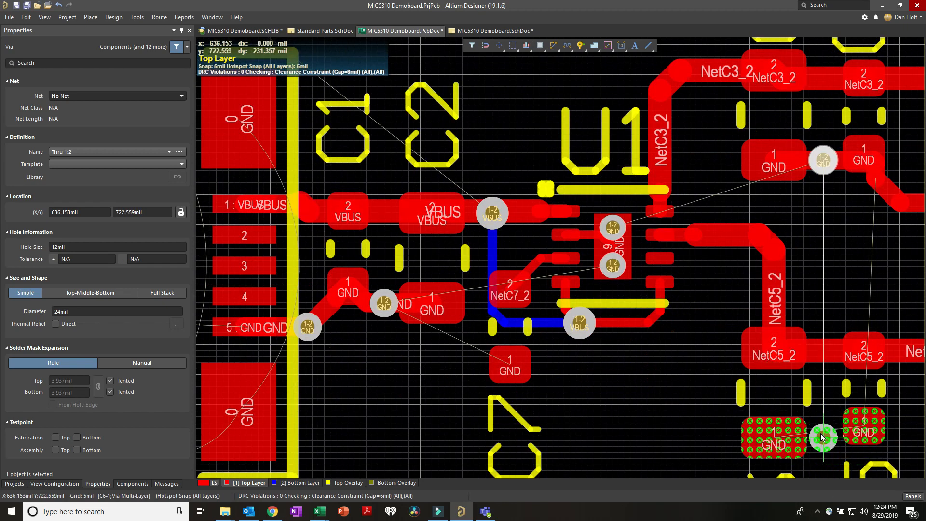
{"action": "key", "text": "Escape"}
{"action": "key", "text": "p"}
{"action": "key", "text": "t"}
{"action": "left_click", "coordinate": [774, 439]}
{"action": "left_click", "coordinate": [864, 427]}
{"action": "key", "text": "Escape"}
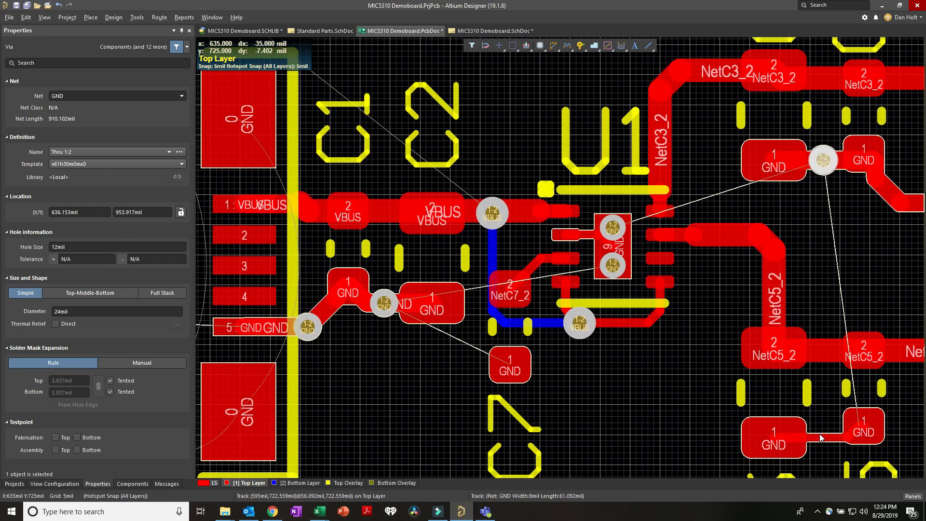
- Place a through via on the GND track between the ground pads of C6 and C5
{"action": "key", "text": "p"}
{"action": "key", "text": "v"}
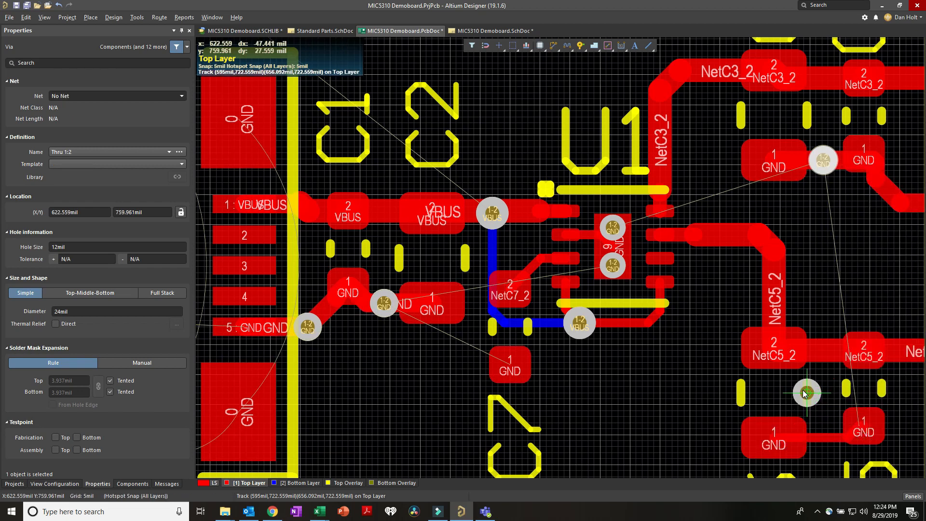
{"action": "key", "text": "Tab"}
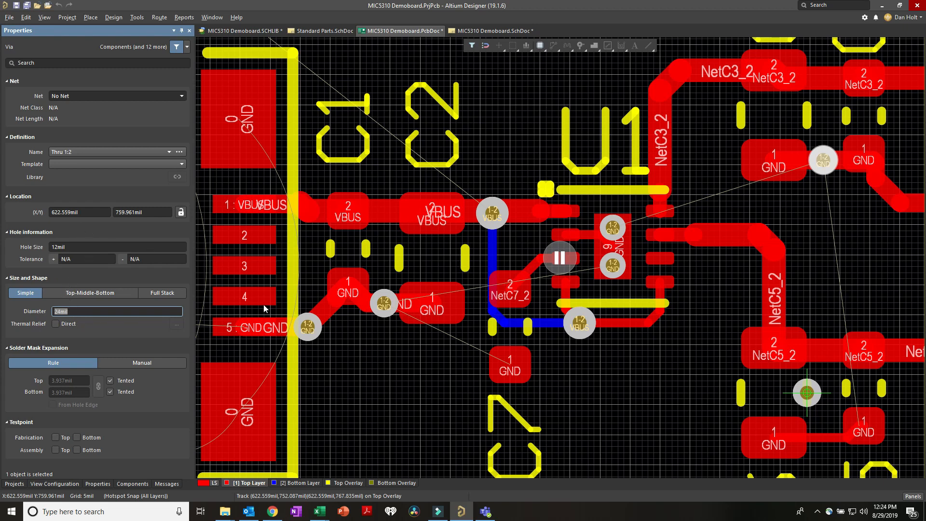
{"action": "left_click_drag", "start_coordinate": [806, 392], "coordinate": [829, 443]}
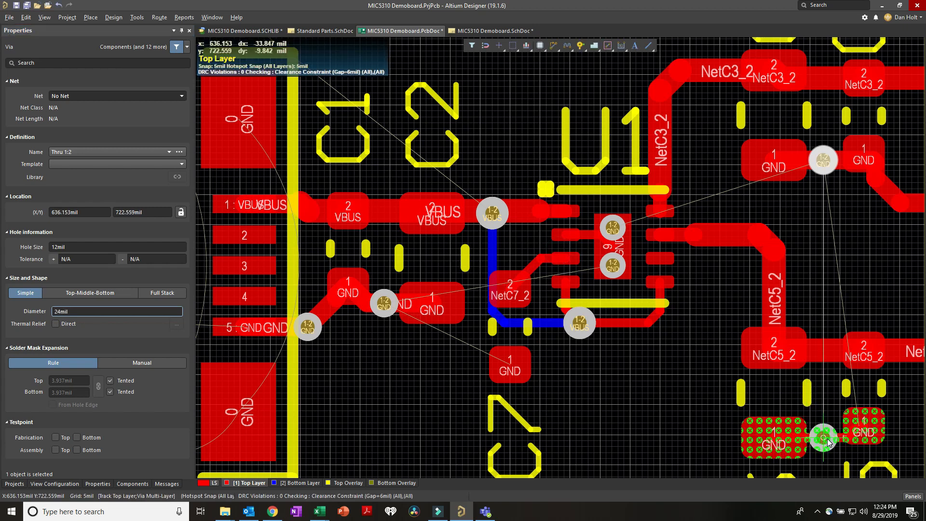
{"action": "left_click_drag", "start_coordinate": [829, 442], "coordinate": [825, 438]}
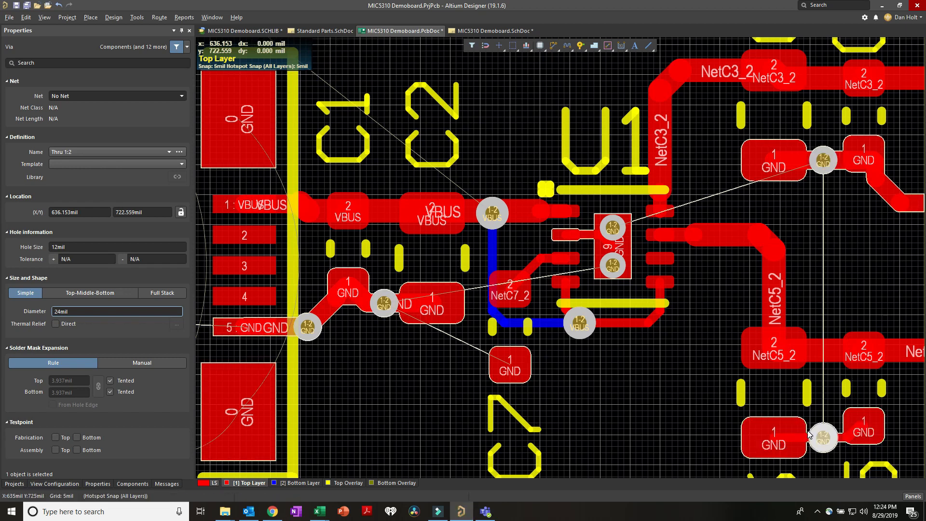
- Place a top-layer fill about 30 mil by 117 mil over U1's exposed pad 9, extending past both ends of the pad
{"action": "scroll", "coordinate": [689, 401], "scroll_direction": "down", "scroll_amount": 4, "text": "ctrl"}
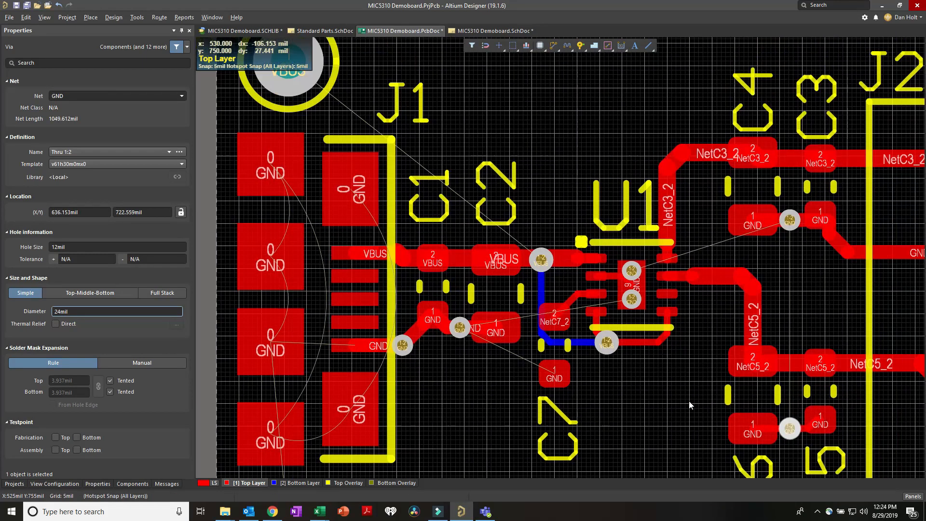
{"action": "right_click_drag", "start_coordinate": [678, 409], "coordinate": [618, 361]}
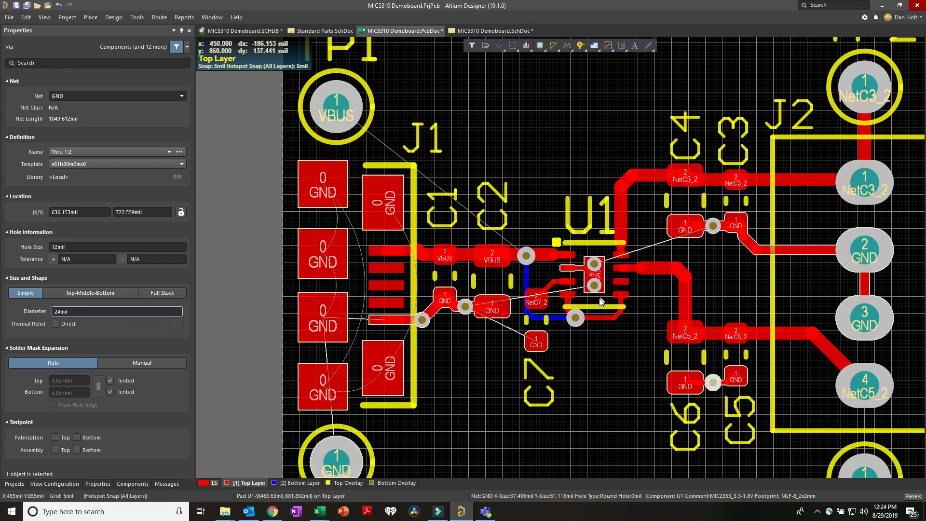
{"action": "scroll", "coordinate": [589, 282], "scroll_direction": "up", "scroll_amount": 4, "text": "ctrl"}
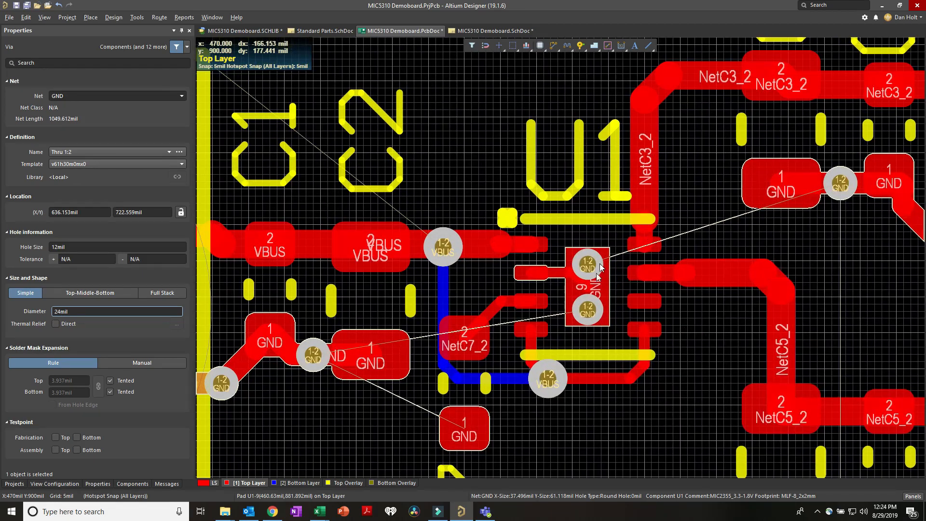
{"action": "scroll", "coordinate": [572, 268], "scroll_direction": "down", "scroll_amount": 3, "text": "ctrl"}
{"action": "scroll", "coordinate": [572, 270], "scroll_direction": "up", "scroll_amount": 4, "text": "ctrl"}
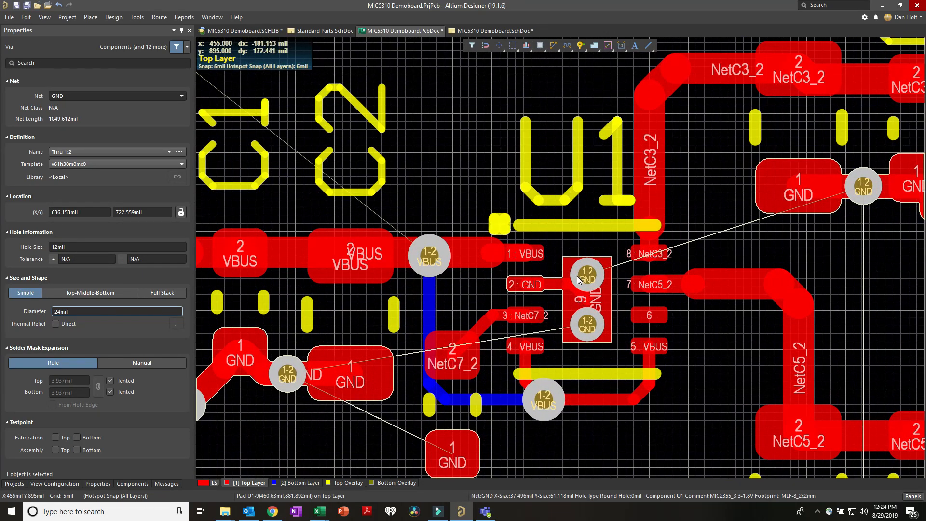
{"action": "right_click", "coordinate": [540, 170]}
{"action": "key", "text": "Escape"}
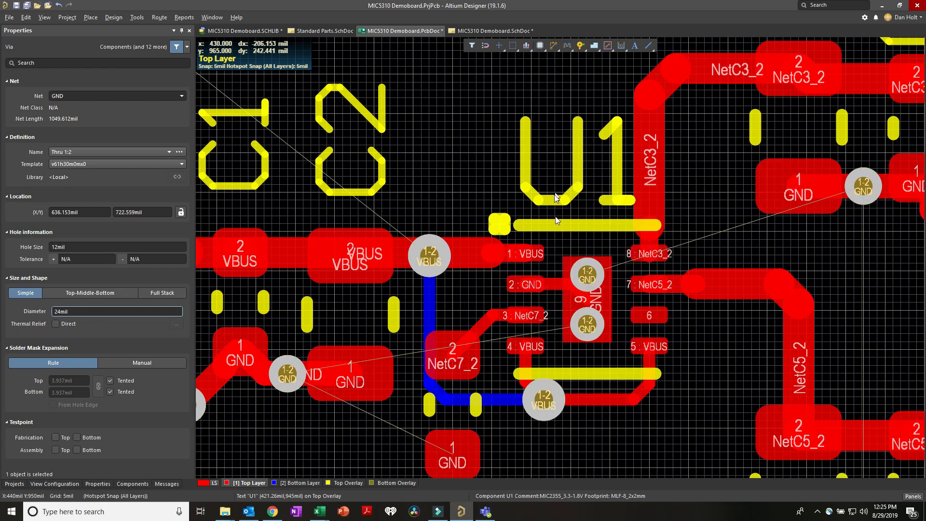
{"action": "left_click", "coordinate": [569, 266]}
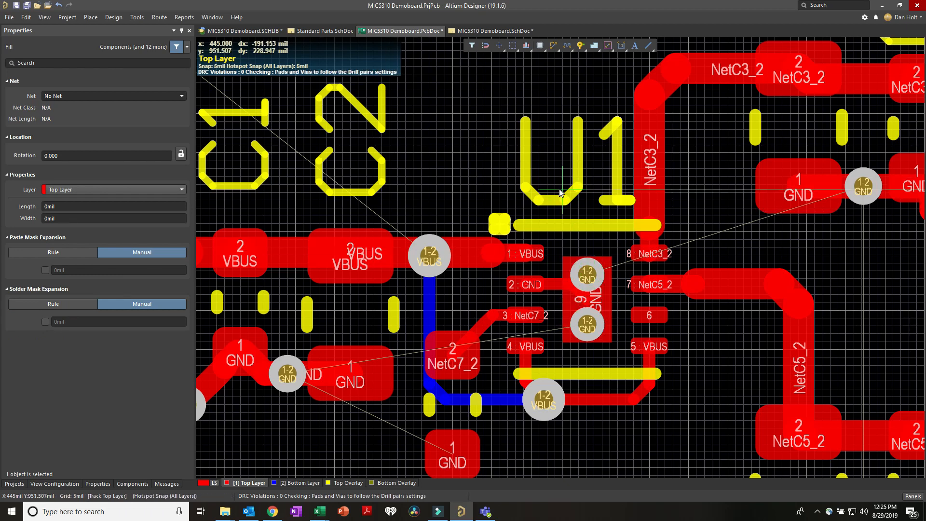
{"action": "left_click_drag", "start_coordinate": [572, 247], "coordinate": [617, 464]}
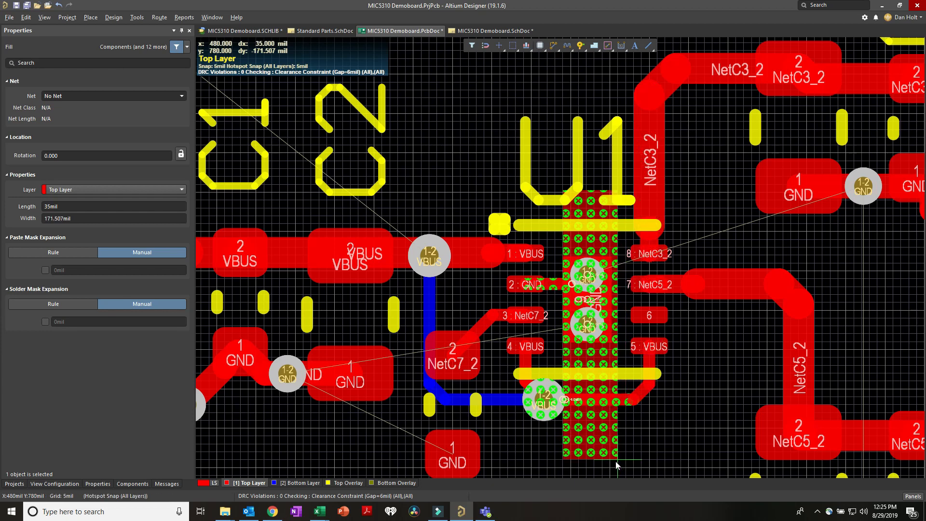
{"action": "left_click_drag", "start_coordinate": [615, 475], "coordinate": [612, 365]}
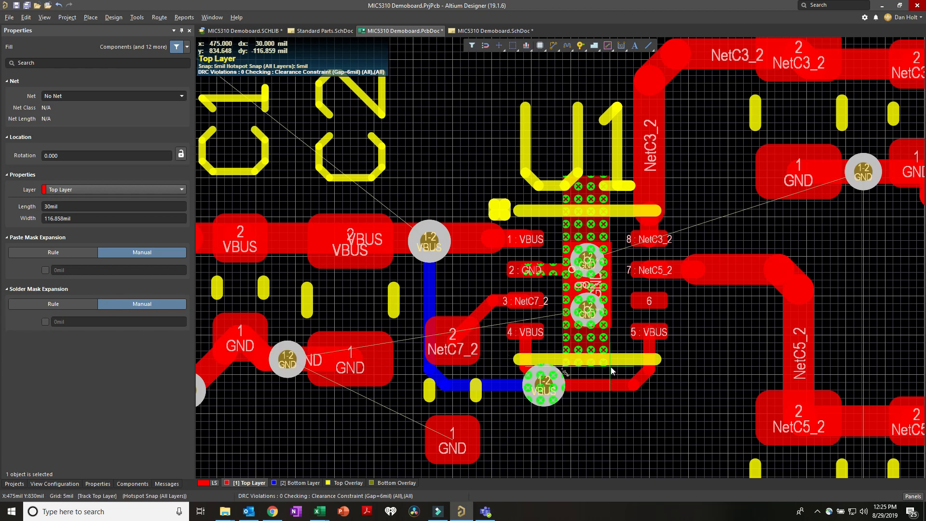
{"action": "left_click_drag", "start_coordinate": [613, 361], "coordinate": [616, 362]}
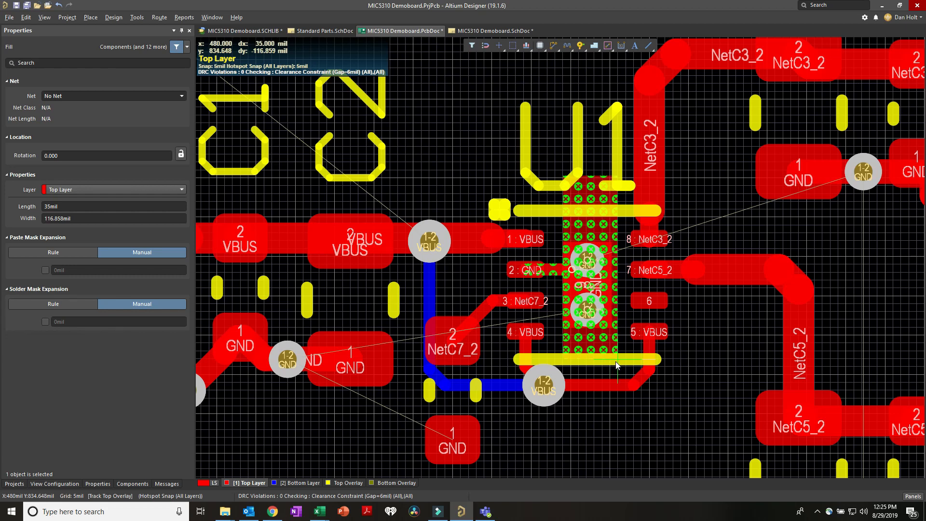
{"action": "left_click_drag", "start_coordinate": [616, 362], "coordinate": [609, 360]}
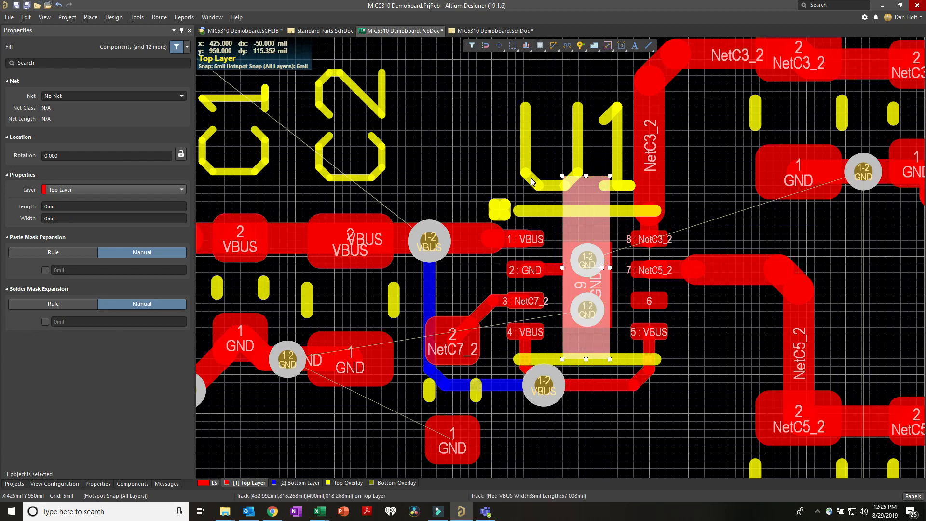
- Place a second top-layer fill about 95 mil by 156 mil above U1, overlapping the upper end of the exposed-pad fill
{"action": "key", "text": "p"}
{"action": "key", "text": "Escape"}
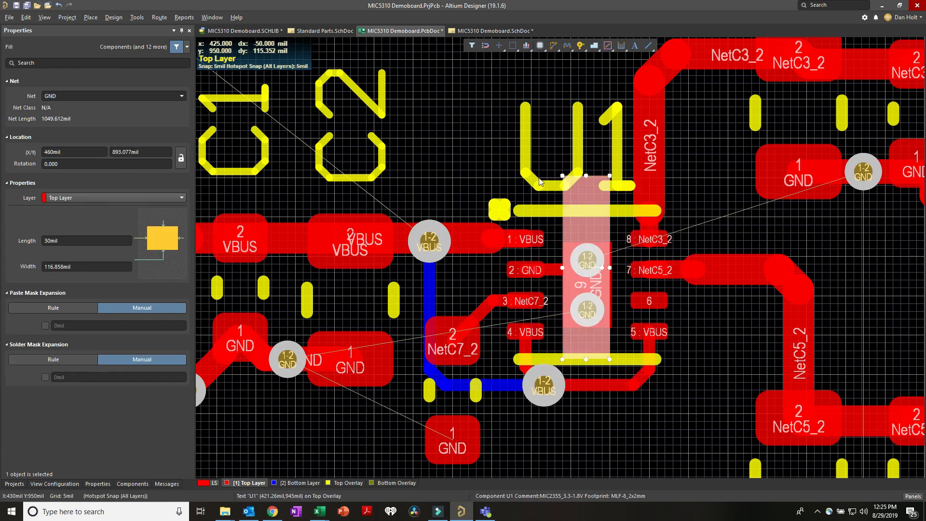
{"action": "key", "text": "f"}
{"action": "left_click", "coordinate": [607, 204]}
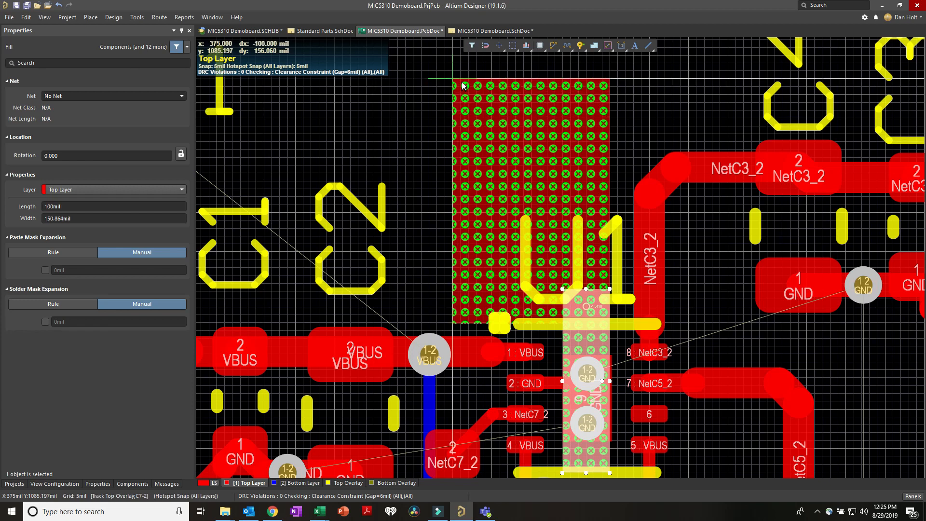
{"action": "left_click", "coordinate": [461, 79]}
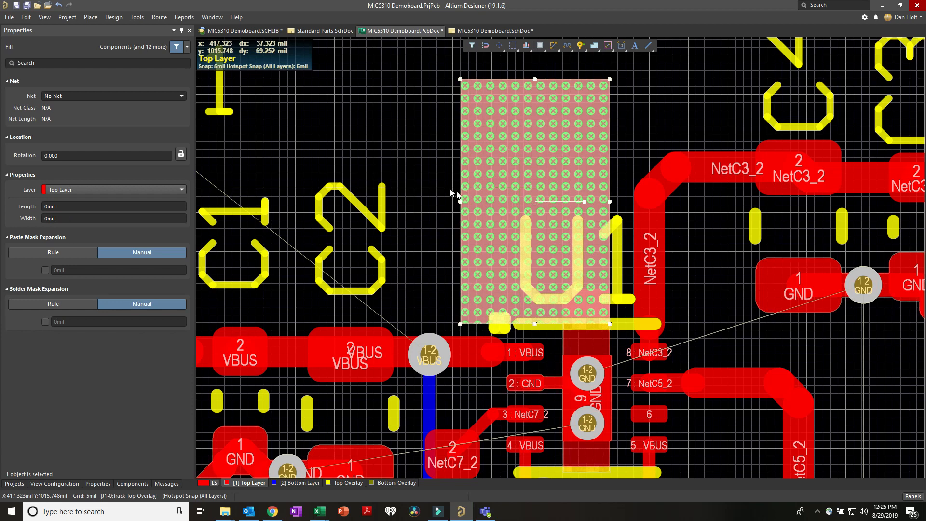
- Place a through via above U1's exposed pad where the two GND fills overlap, in line with the pad's vias
{"action": "key", "text": "p"}
{"action": "key", "text": "v"}
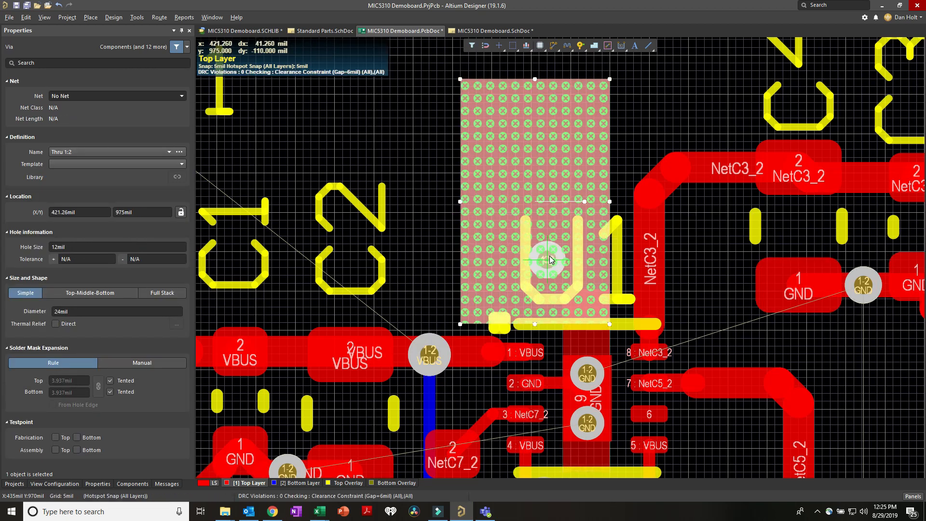
{"action": "left_click", "coordinate": [589, 291]}
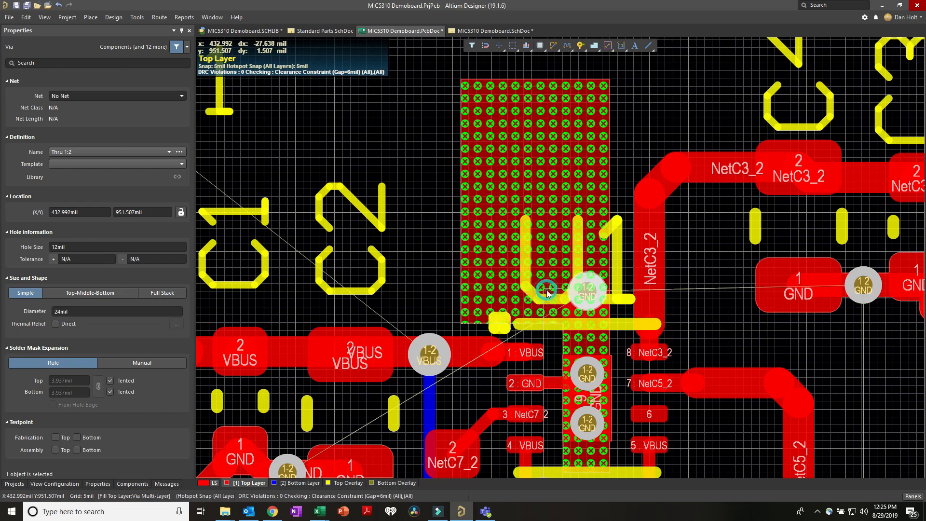
{"action": "left_click", "coordinate": [544, 292]}
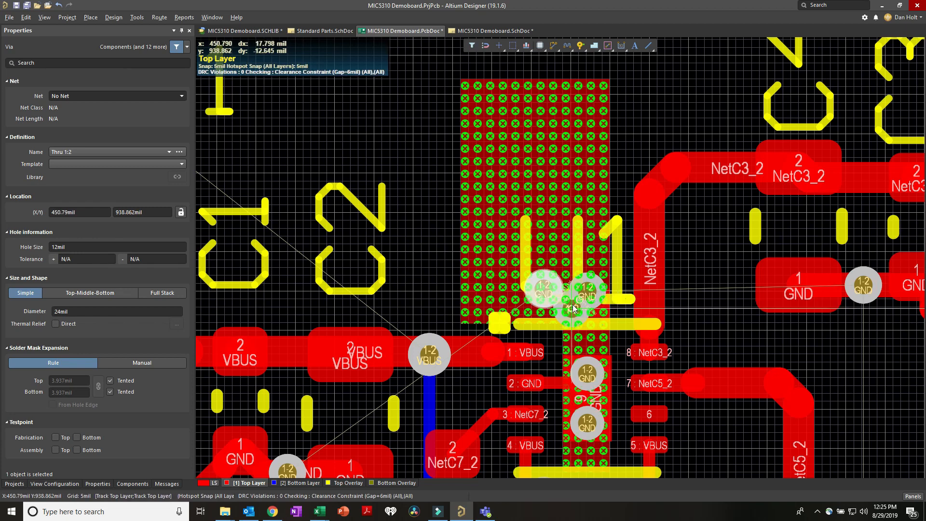
{"action": "right_click", "coordinate": [575, 305]}
{"action": "key", "text": "ctrl+z"}
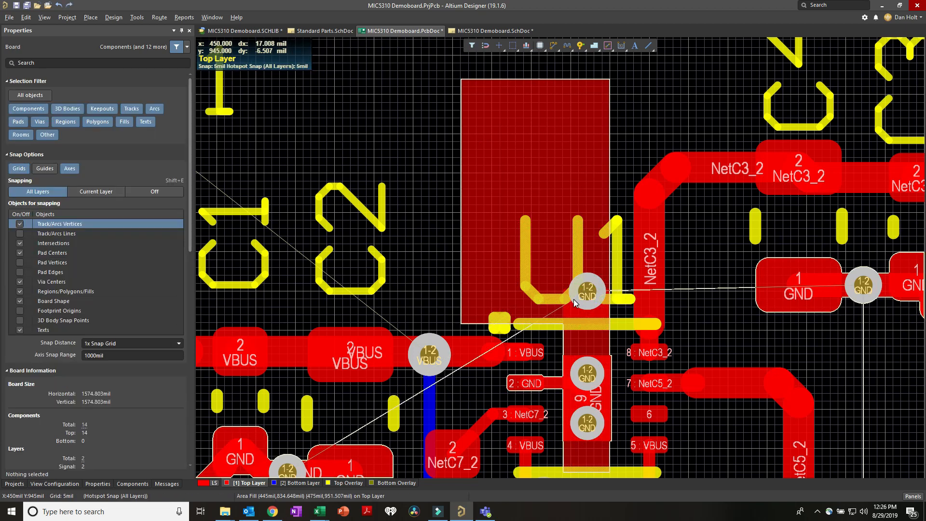
- Place another through via in the large fill at X 432.992 mil, Y 950 mil, immediately left of the via above pad 9
{"action": "key", "text": "p"}
{"action": "key", "text": "v"}
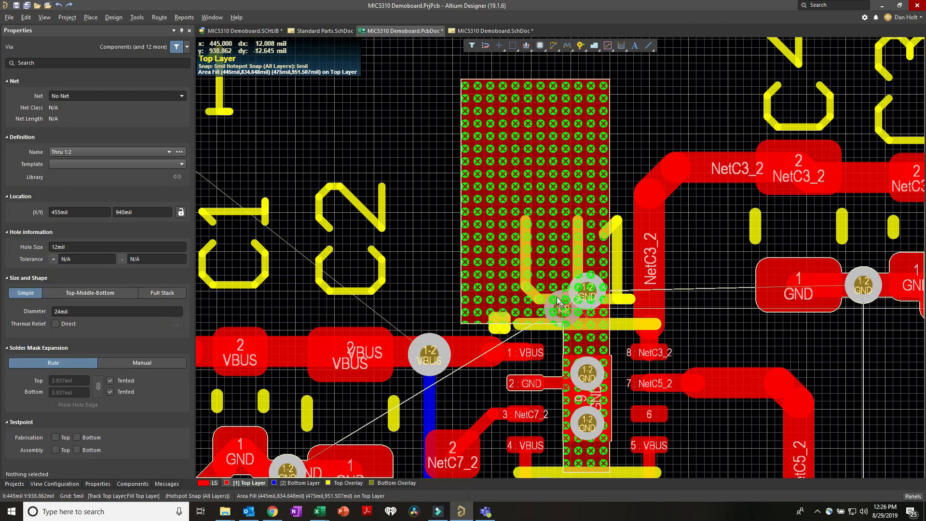
{"action": "left_click", "coordinate": [545, 293]}
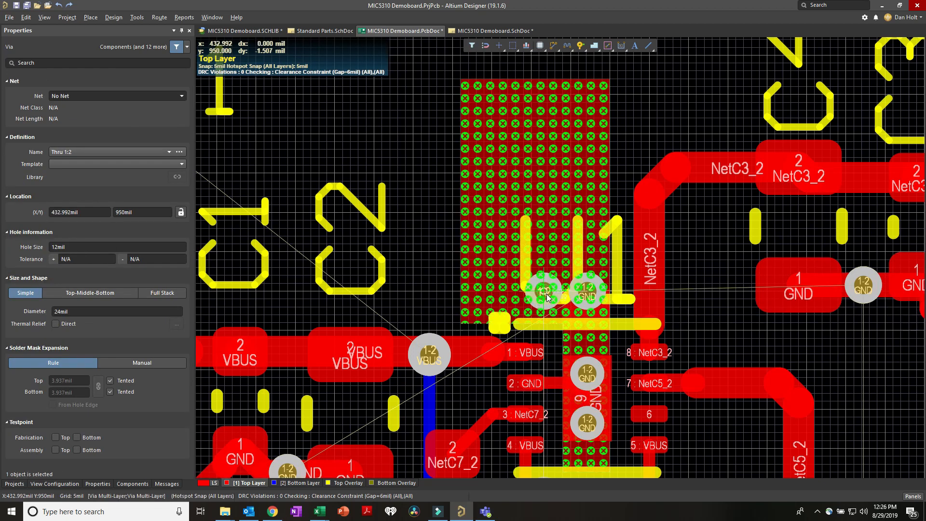
{"action": "left_click", "coordinate": [550, 294]}
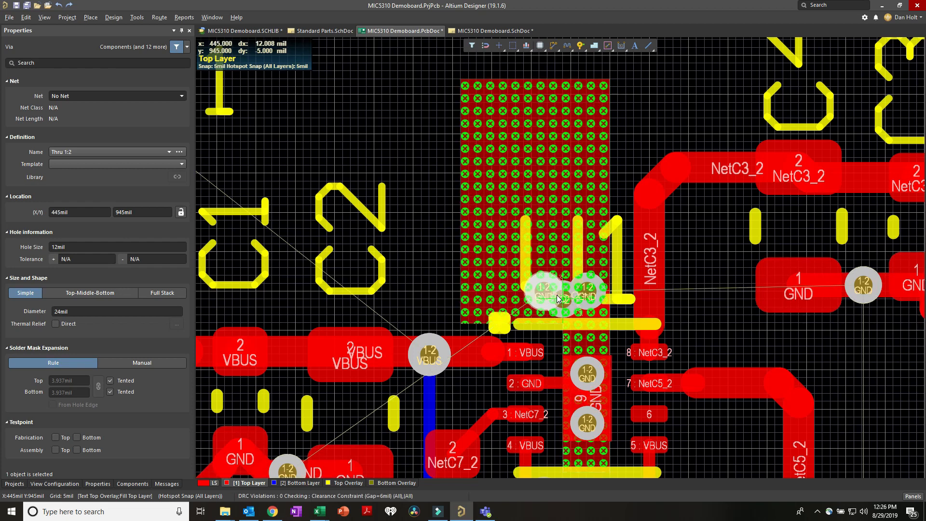
{"action": "right_click", "coordinate": [565, 307]}
- Copy the left via using the via above pad 9 as reference, and paste it one spacing further left at X 405.354 mil, Y 950 mil
{"action": "scroll", "coordinate": [574, 302], "scroll_direction": "up", "scroll_amount": 2, "text": "ctrl"}
{"action": "scroll", "coordinate": [574, 302], "scroll_direction": "up", "scroll_amount": 2, "text": "ctrl"}
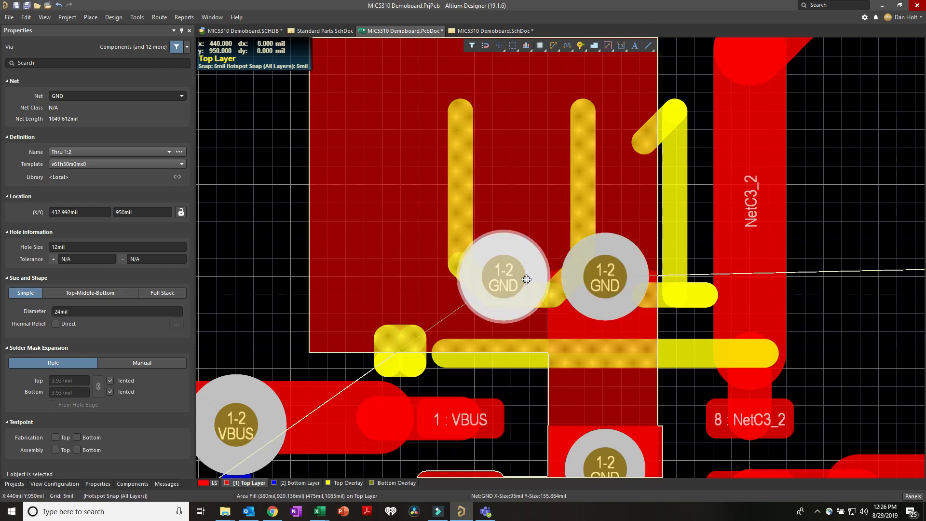
{"action": "key", "text": "ctrl+c"}
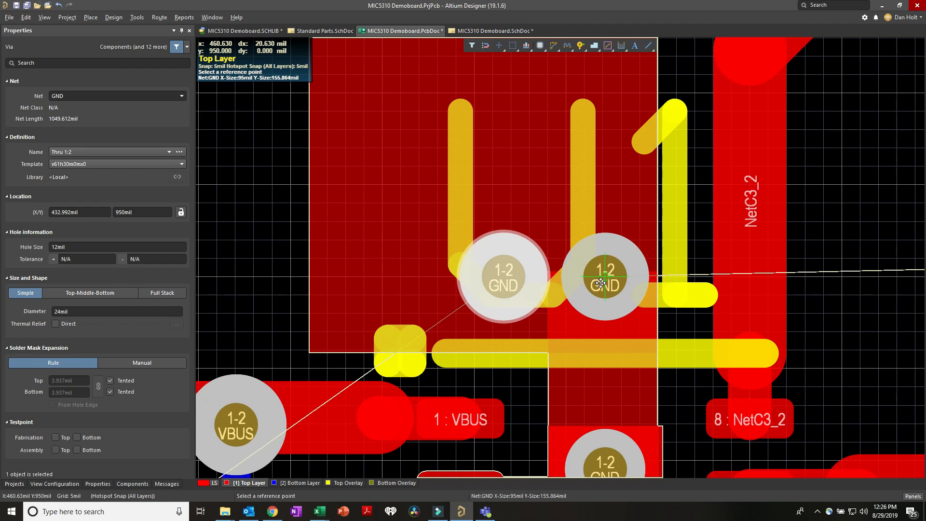
{"action": "left_click", "coordinate": [600, 283]}
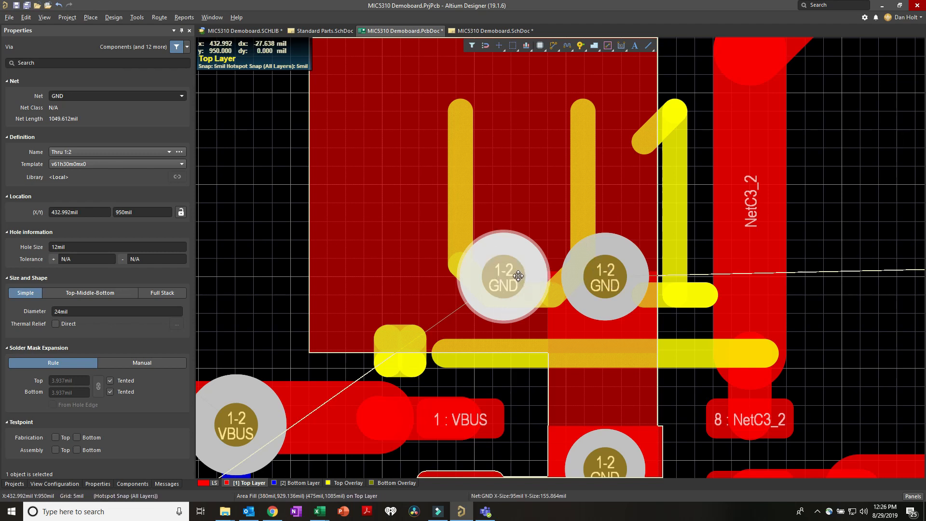
{"action": "key", "text": "ctrl+v"}
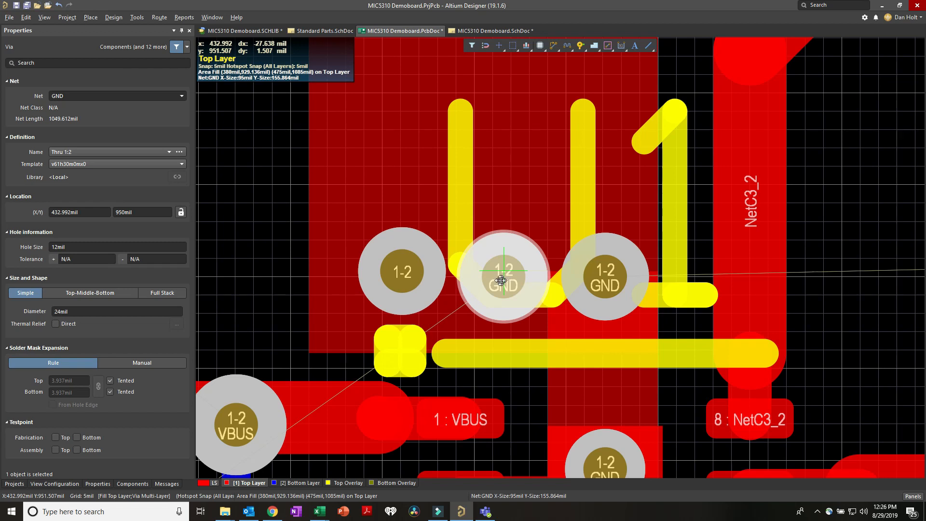
{"action": "left_click", "coordinate": [513, 281]}
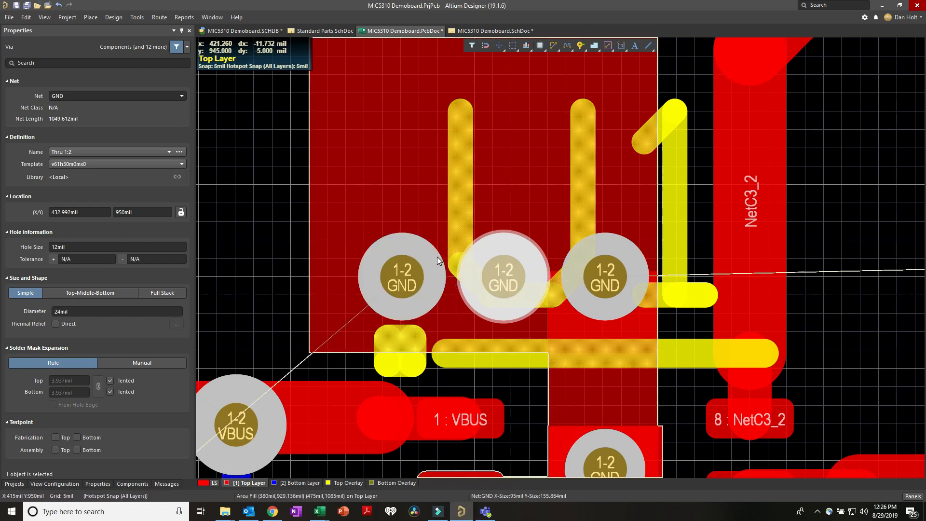
- Copy the row of three GND vias at Y 950 mil and paste it as a second row 25 mil higher, at Y 975 mil
{"action": "left_click", "coordinate": [438, 271]}
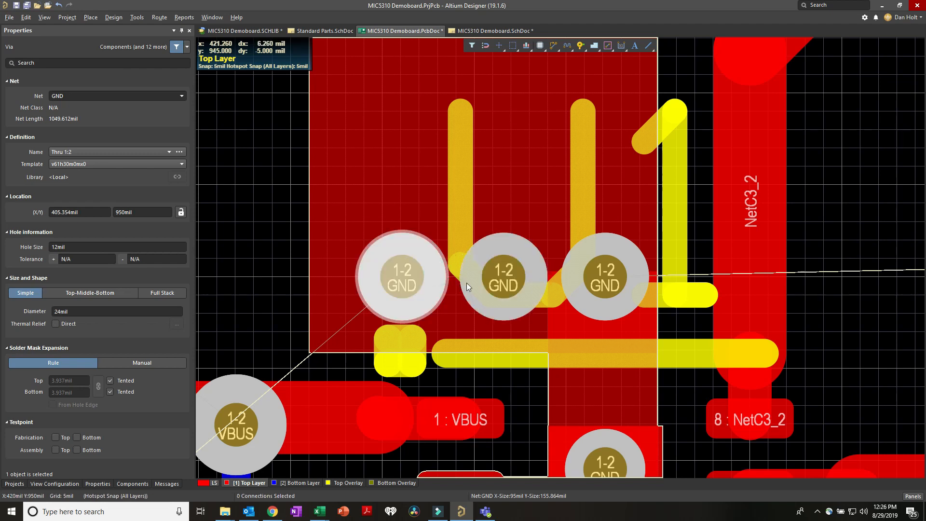
{"action": "left_click", "coordinate": [537, 272], "text": "shift"}
{"action": "left_click", "coordinate": [584, 277], "text": "shift"}
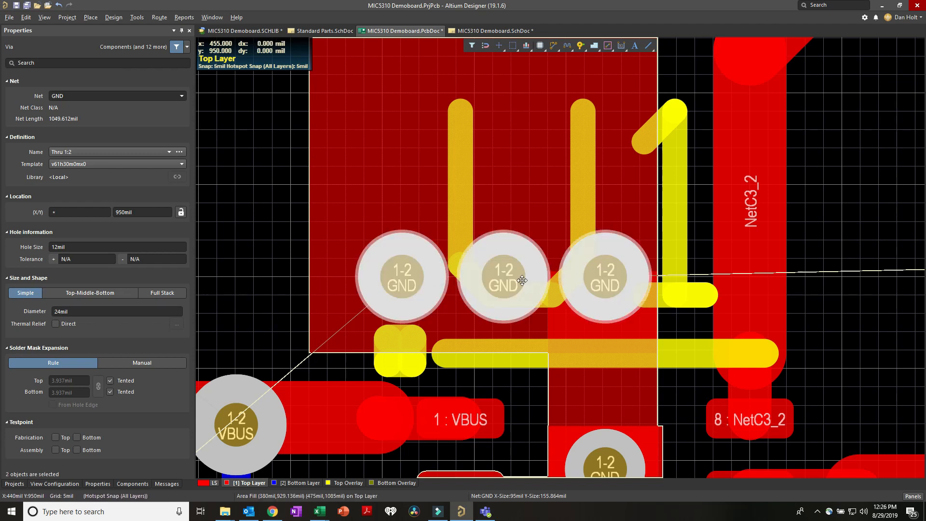
{"action": "key", "text": "ctrl+c"}
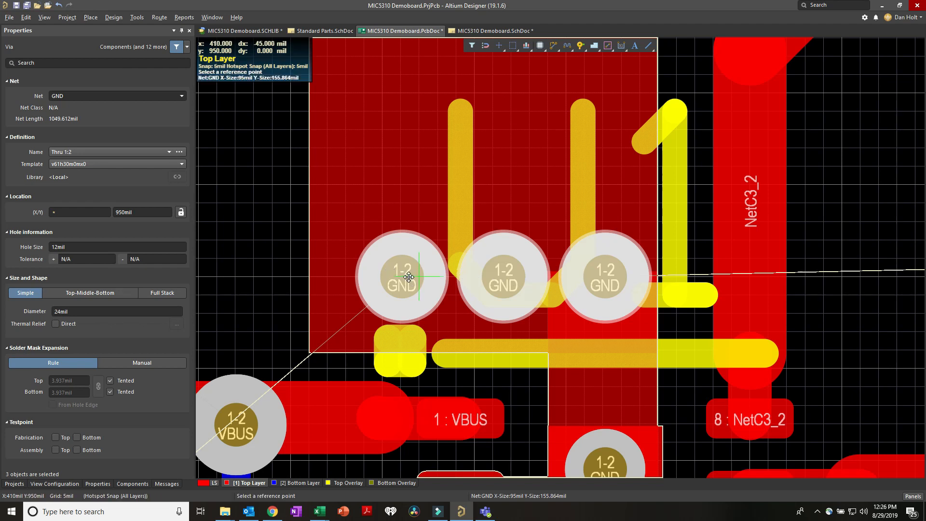
{"action": "left_click", "coordinate": [272, 279]}
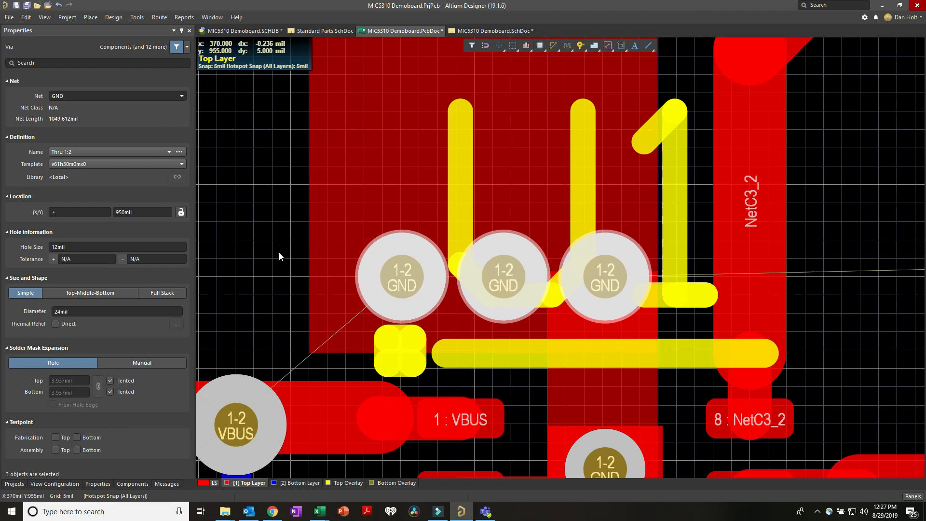
{"action": "key", "text": "ctrl+v"}
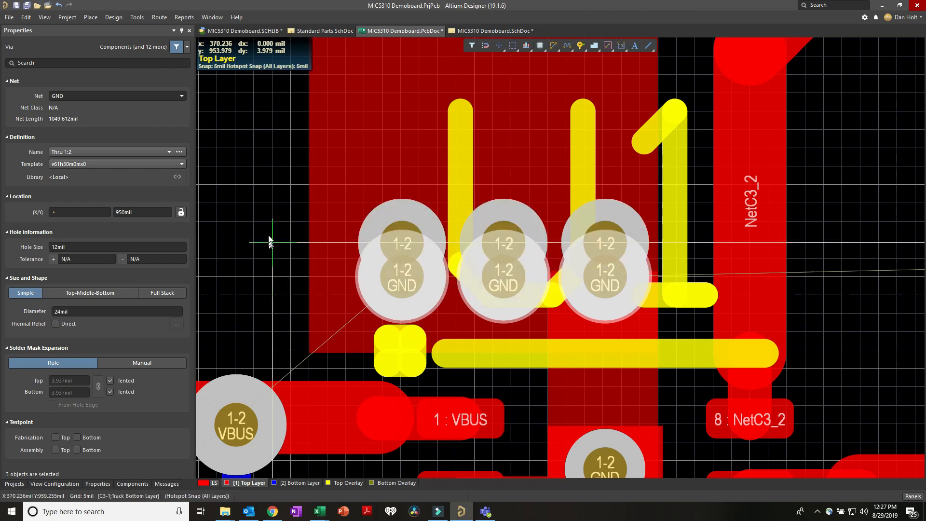
{"action": "left_click", "coordinate": [270, 192]}
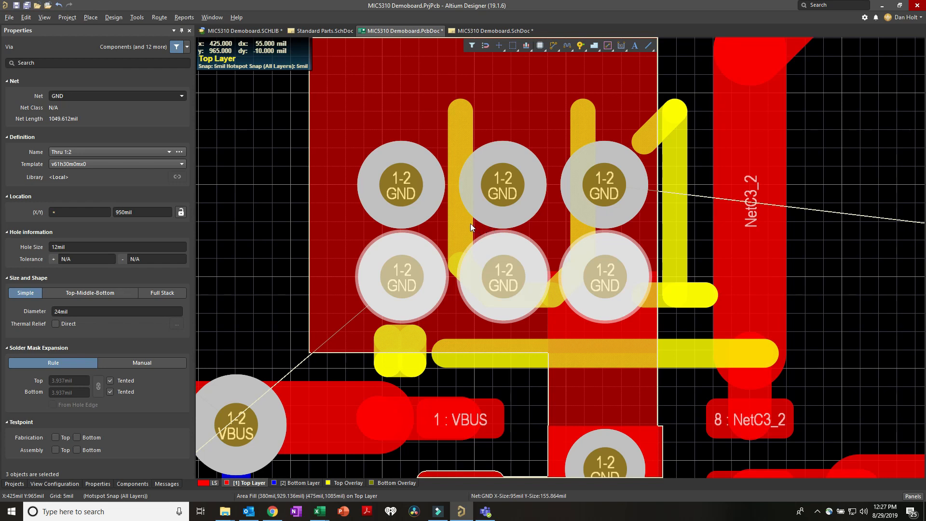
- Copy the three GND vias with the second row's left via as reference, and paste them flipped vertically as rows at Y 1000 and 1025 mil
{"action": "key", "text": "ctrl+c"}
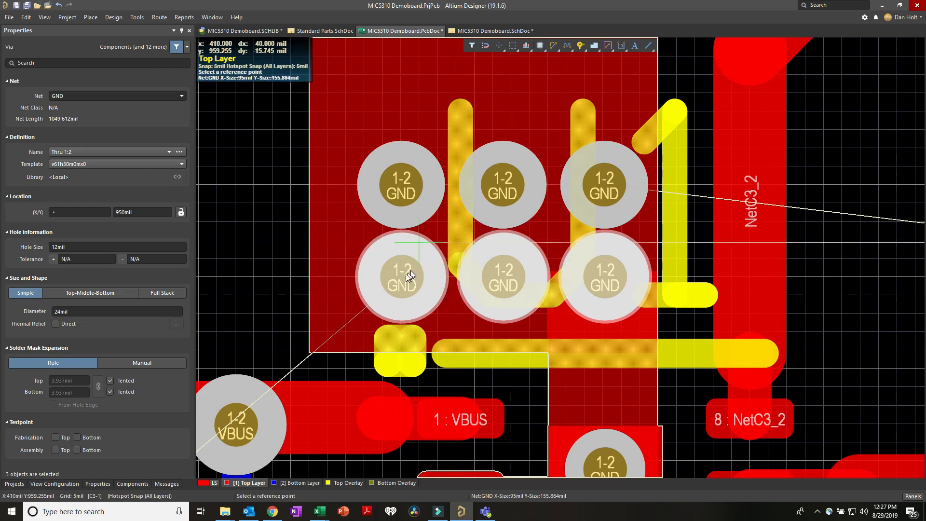
{"action": "left_click", "coordinate": [396, 190]}
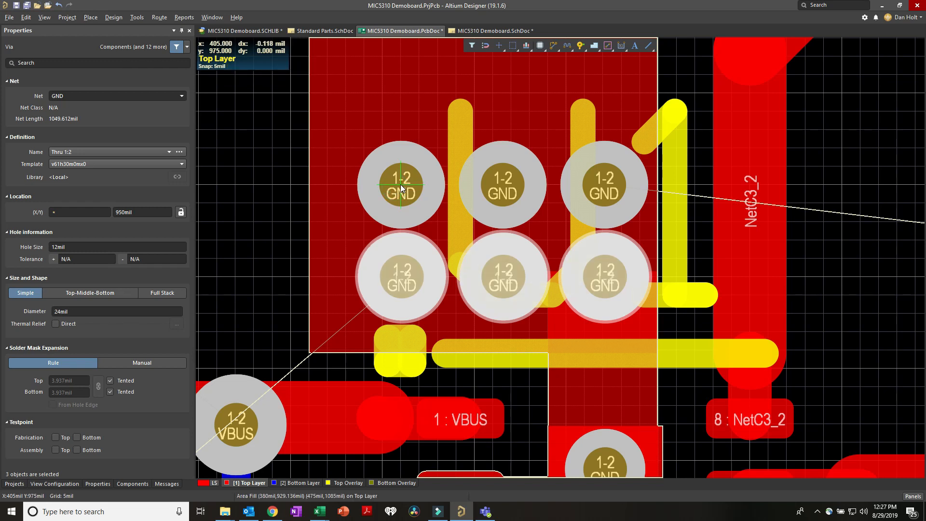
{"action": "key", "text": "ctrl+v"}
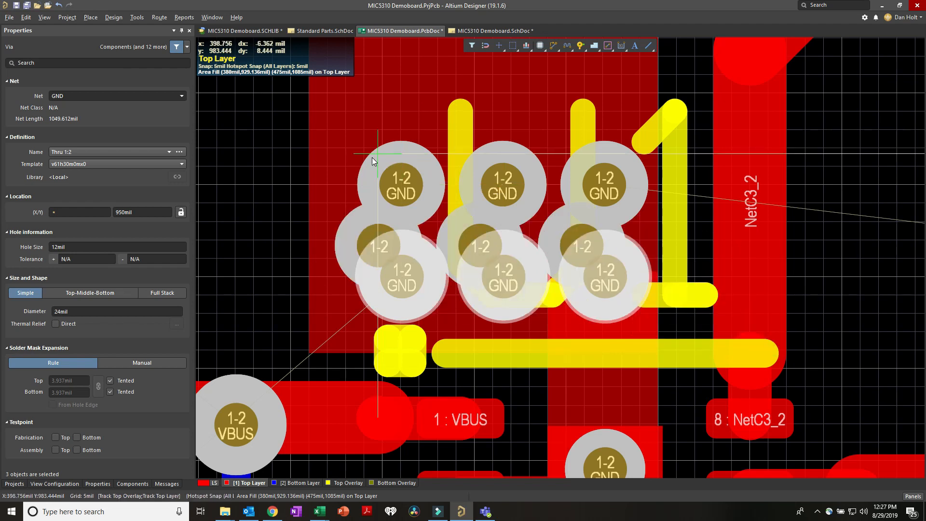
{"action": "key", "text": "space"}
{"action": "key", "text": "space"}
{"action": "key", "text": "space"}
{"action": "key", "text": "space"}
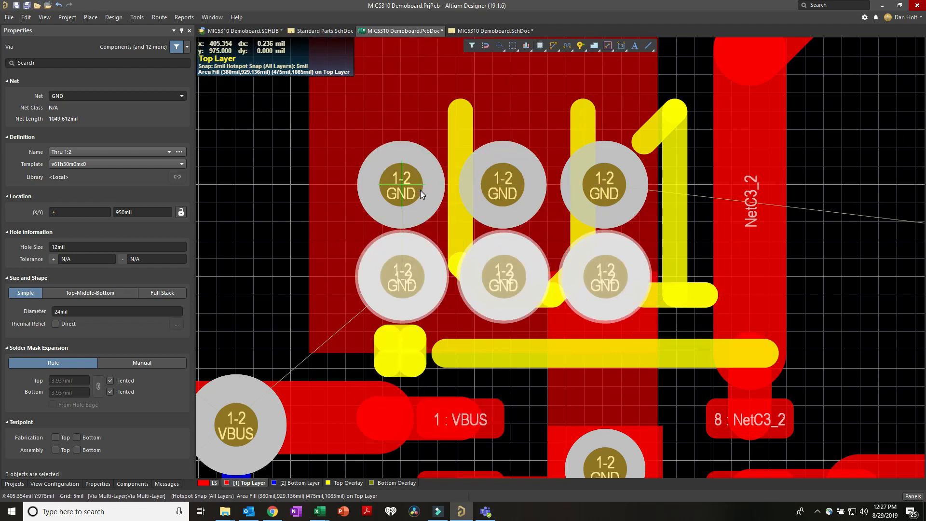
{"action": "key", "text": "x"}
{"action": "key", "text": "x"}
{"action": "key", "text": "y"}
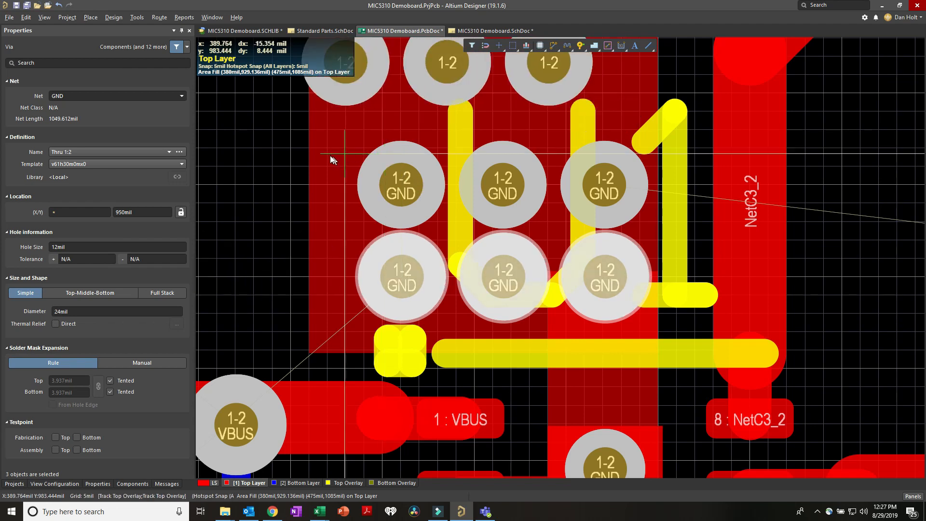
{"action": "key", "text": "y"}
{"action": "key", "text": "y"}
{"action": "key", "text": "y"}
{"action": "key", "text": "y"}
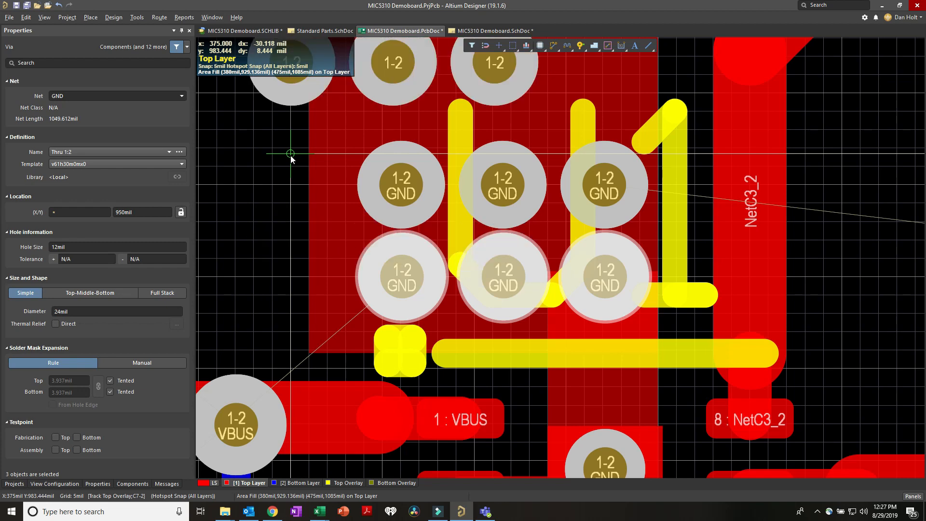
{"action": "left_click", "coordinate": [400, 185]}
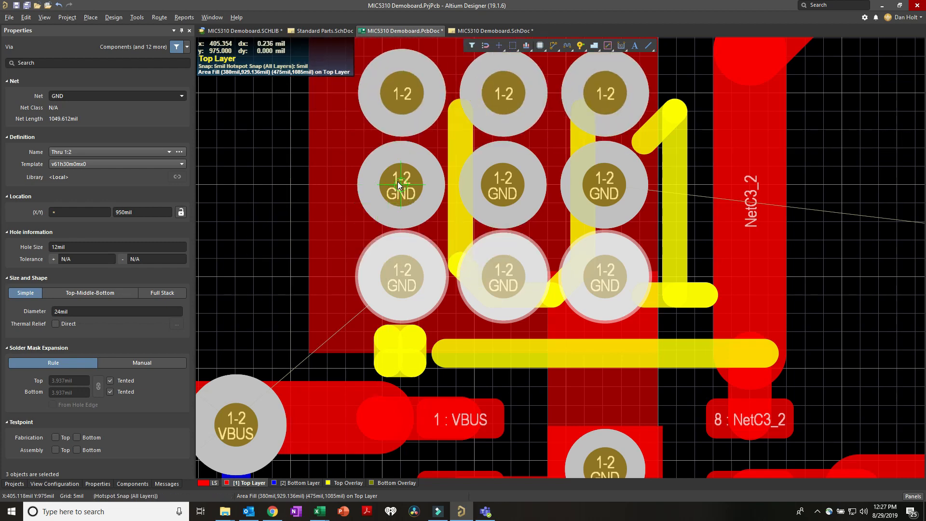
{"action": "scroll", "coordinate": [402, 185], "scroll_direction": "down", "scroll_amount": 2, "text": "ctrl"}
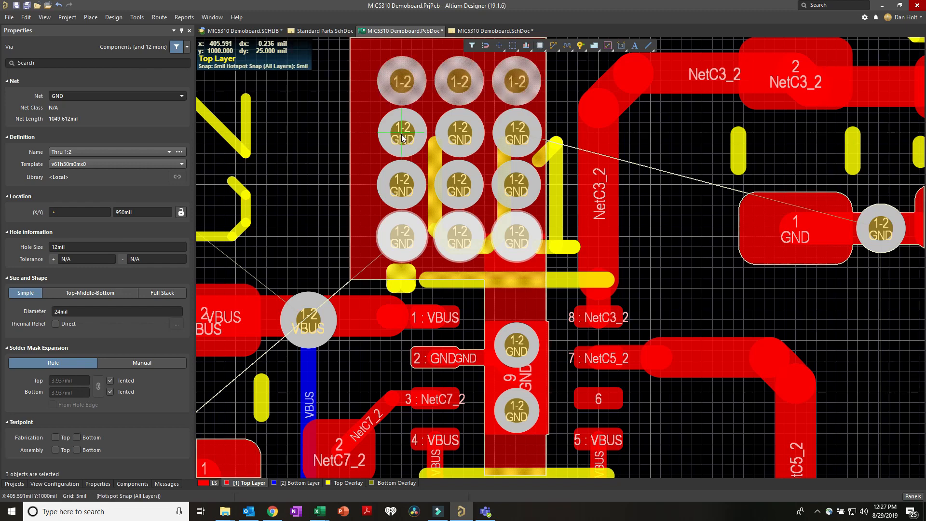
- Place a through via at X 460.866 mil, Y 925 mil, between the via rows and the vias on U1's pad 9
{"action": "scroll", "coordinate": [349, 159], "scroll_direction": "down", "scroll_amount": 1, "text": "ctrl"}
{"action": "scroll", "coordinate": [340, 170], "scroll_direction": "down", "scroll_amount": 1, "text": "ctrl"}
{"action": "right_click_drag", "start_coordinate": [334, 163], "coordinate": [462, 227]}
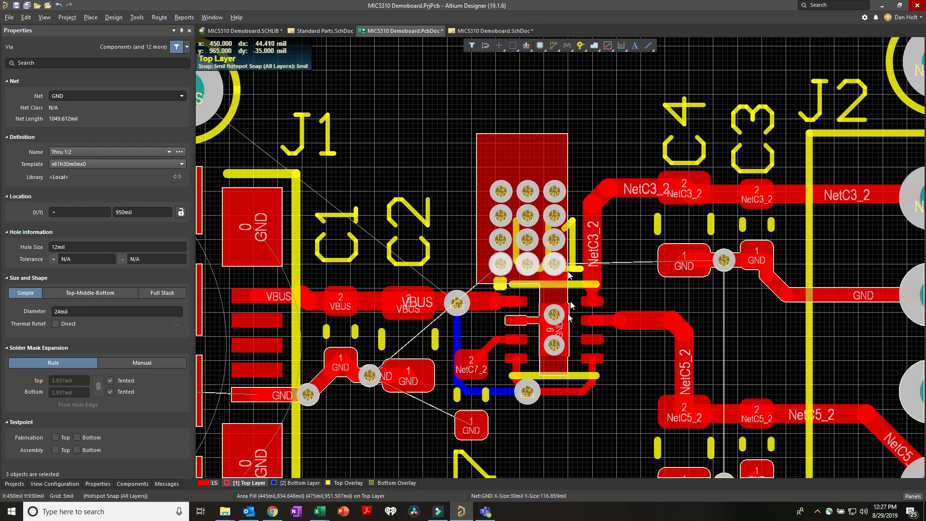
{"action": "scroll", "coordinate": [573, 353], "scroll_direction": "up", "scroll_amount": 4, "text": "ctrl"}
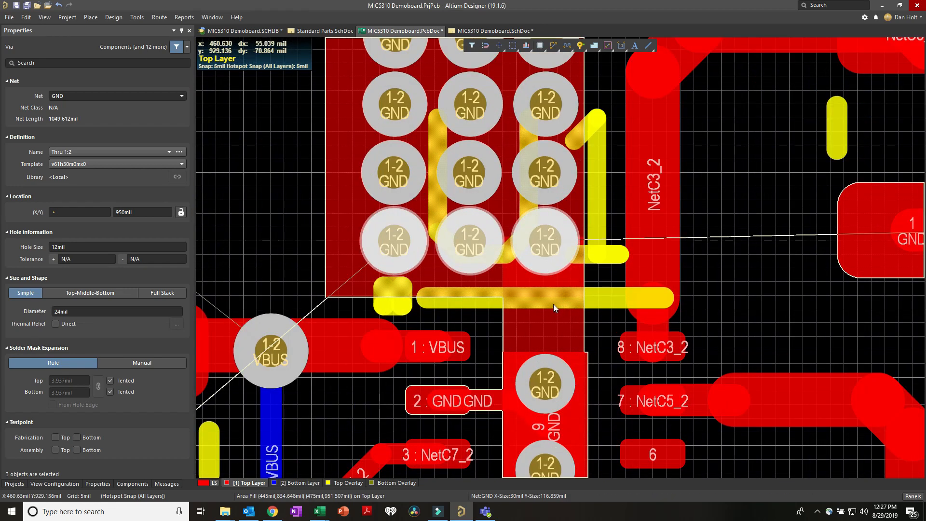
{"action": "key", "text": "p"}
{"action": "key", "text": "v"}
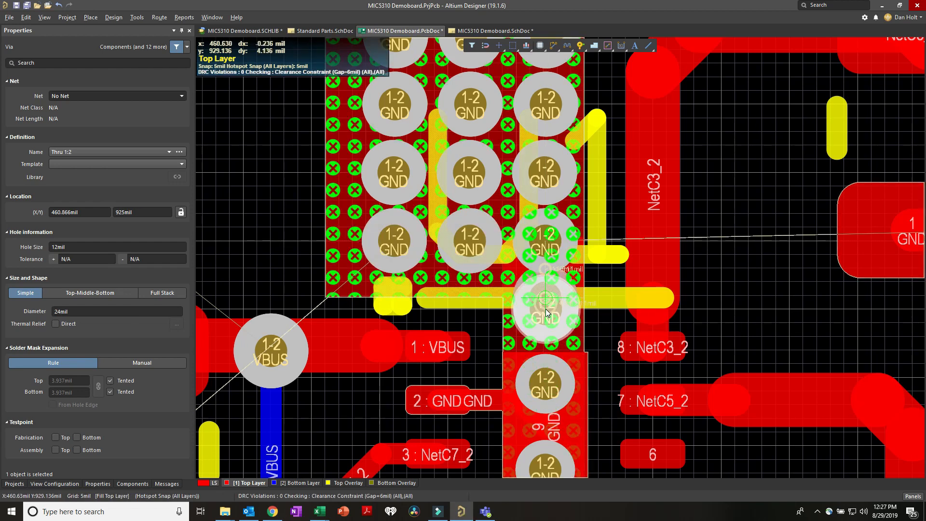
{"action": "scroll", "coordinate": [547, 316], "scroll_direction": "down", "scroll_amount": 2, "text": "ctrl"}
{"action": "left_click", "coordinate": [545, 303]}
- Place another through via at X 460.394 mil, Y 840.916 mil, at the lower end of U1's exposed-pad fill
{"action": "scroll", "coordinate": [584, 425], "scroll_direction": "down", "scroll_amount": 4}
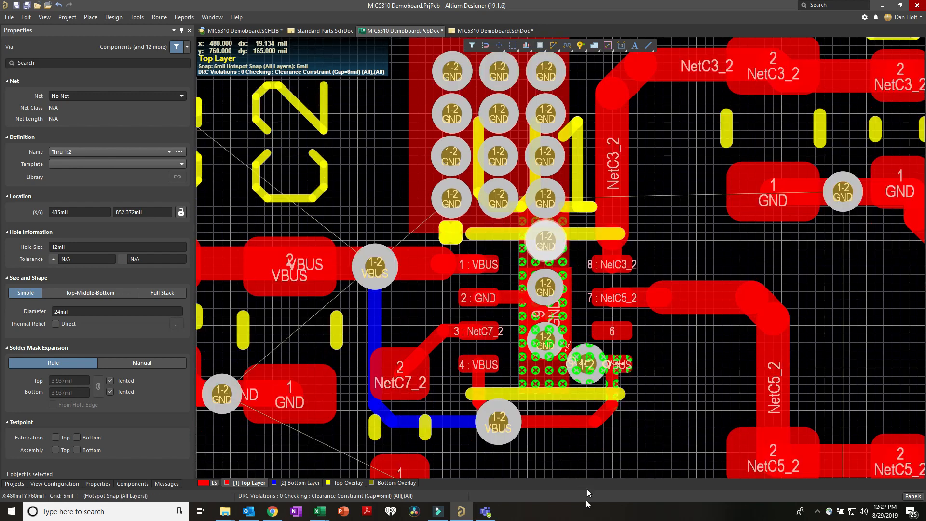
{"action": "scroll", "coordinate": [543, 270], "scroll_direction": "up", "scroll_amount": 2, "text": "ctrl"}
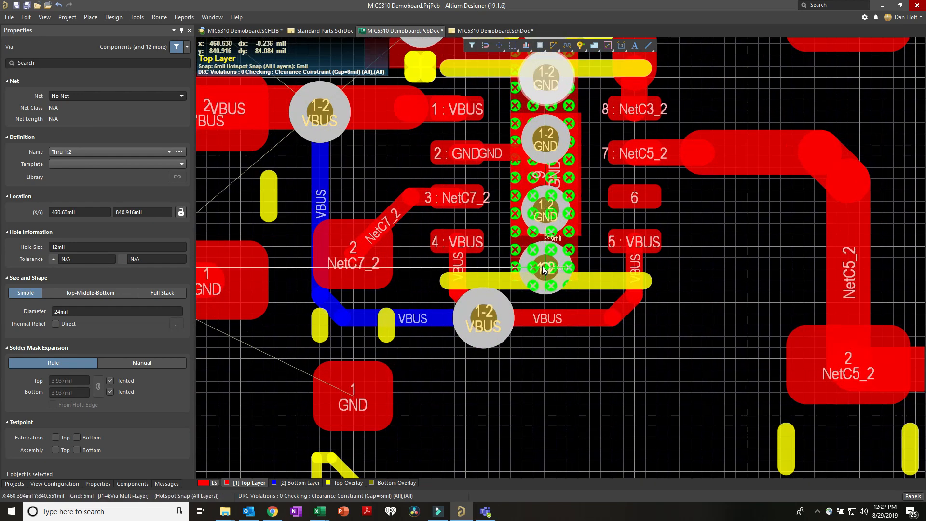
{"action": "left_click", "coordinate": [542, 264]}
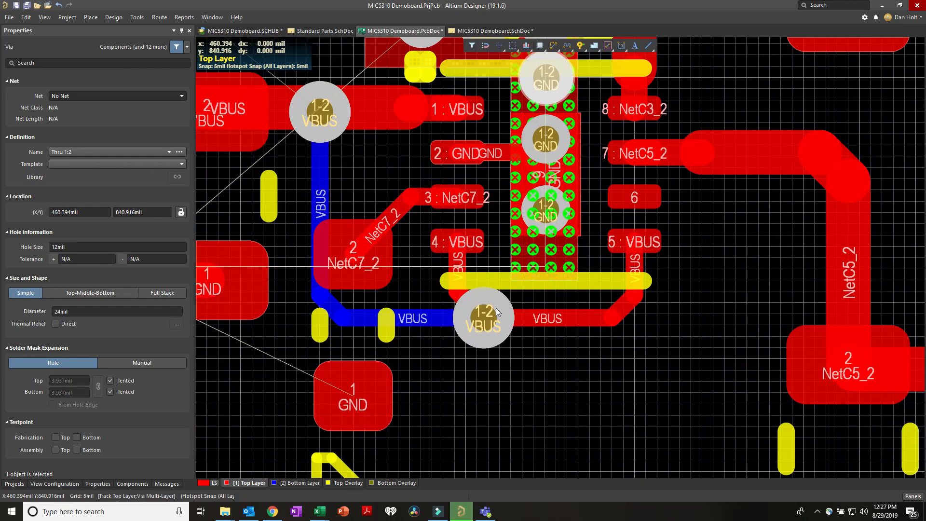
- Shrink the large GND fill around the via array by lowering its upper edge to about 114 mil width and moving its left edge to X 389.764 mil
{"action": "scroll", "coordinate": [605, 369], "scroll_direction": "down", "scroll_amount": 2, "text": "ctrl"}
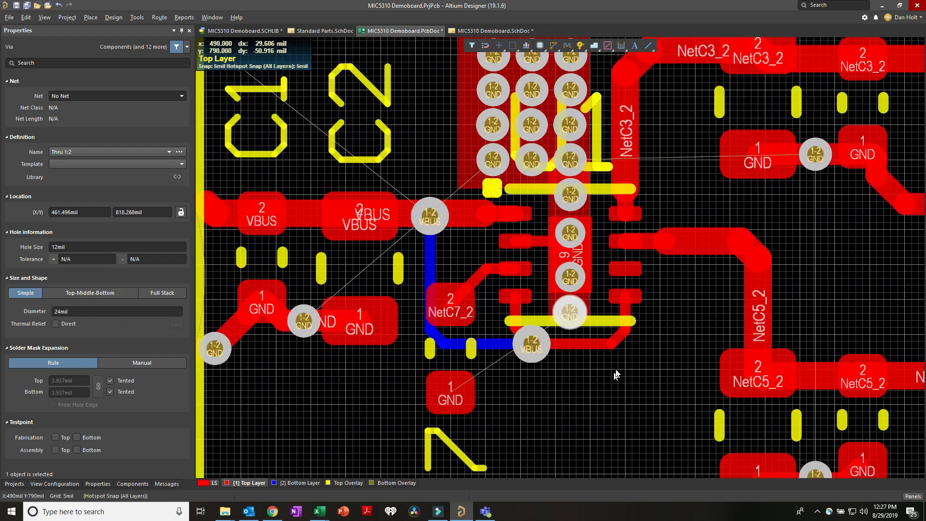
{"action": "scroll", "coordinate": [617, 370], "scroll_direction": "down", "scroll_amount": 1, "text": "ctrl"}
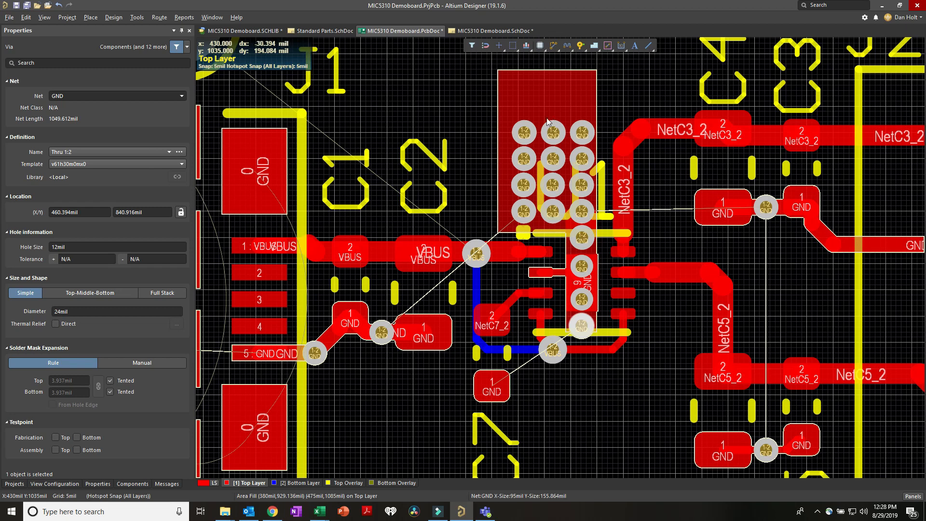
{"action": "left_click", "coordinate": [543, 98]}
{"action": "left_click_drag", "start_coordinate": [547, 72], "coordinate": [556, 109]}
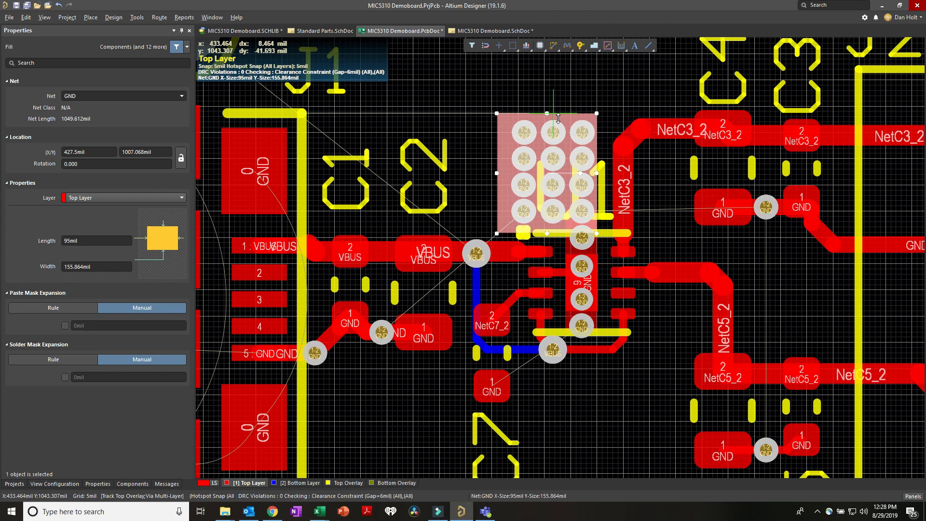
{"action": "left_click_drag", "start_coordinate": [558, 118], "coordinate": [558, 115]}
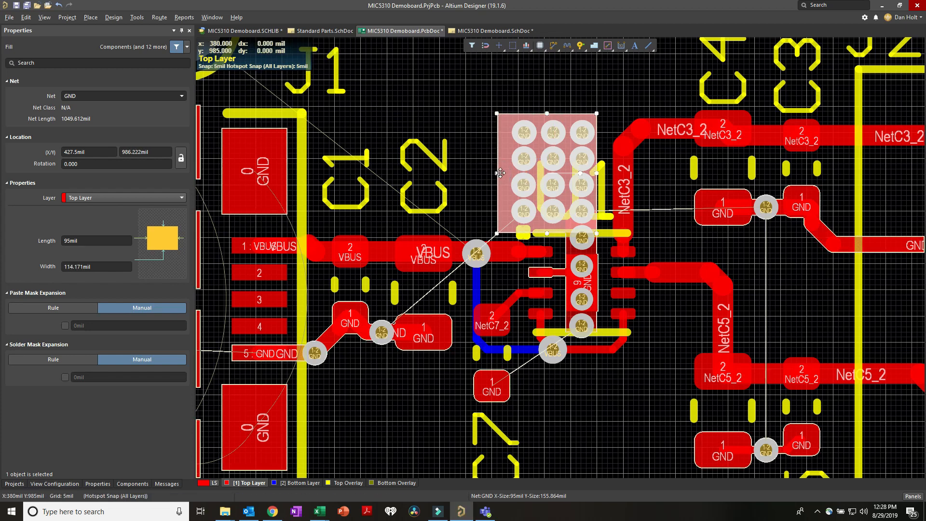
{"action": "left_click_drag", "start_coordinate": [499, 173], "coordinate": [509, 173]}
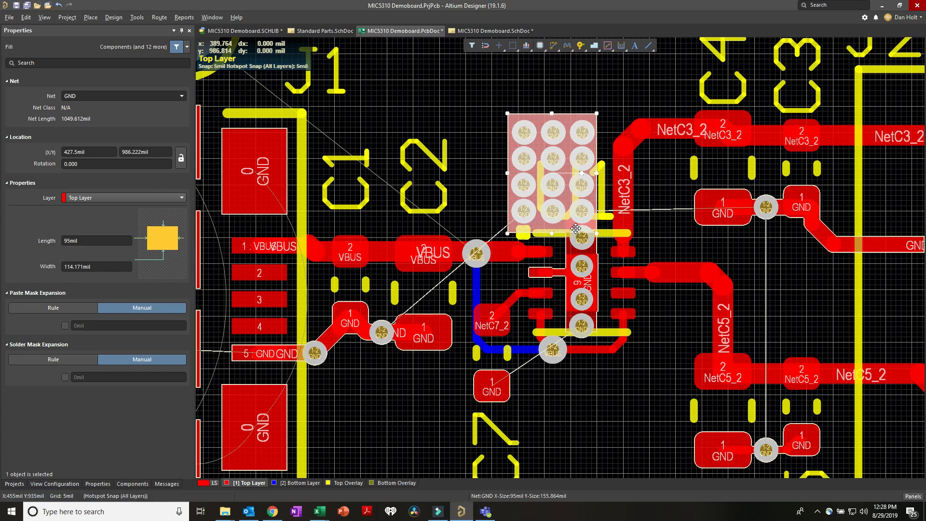
{"action": "scroll", "coordinate": [576, 228], "scroll_direction": "down", "scroll_amount": 3, "text": "ctrl"}
{"action": "left_click", "coordinate": [553, 120]}
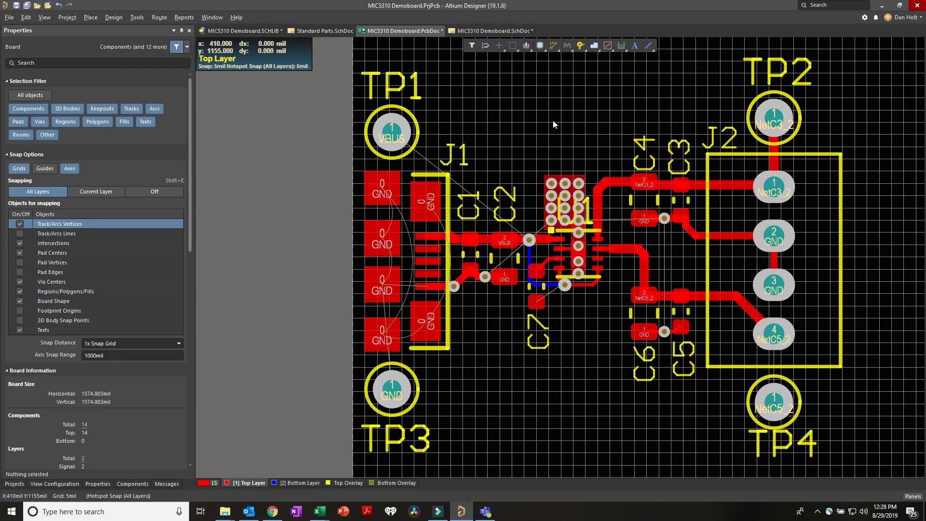
- Route a 16 mil wide top-layer GND track from C7's pad 1 to C2's pad 1
{"action": "scroll", "coordinate": [553, 125], "scroll_direction": "down", "scroll_amount": 2, "text": "ctrl"}
{"action": "scroll", "coordinate": [552, 121], "scroll_direction": "up", "scroll_amount": 4, "text": "ctrl"}
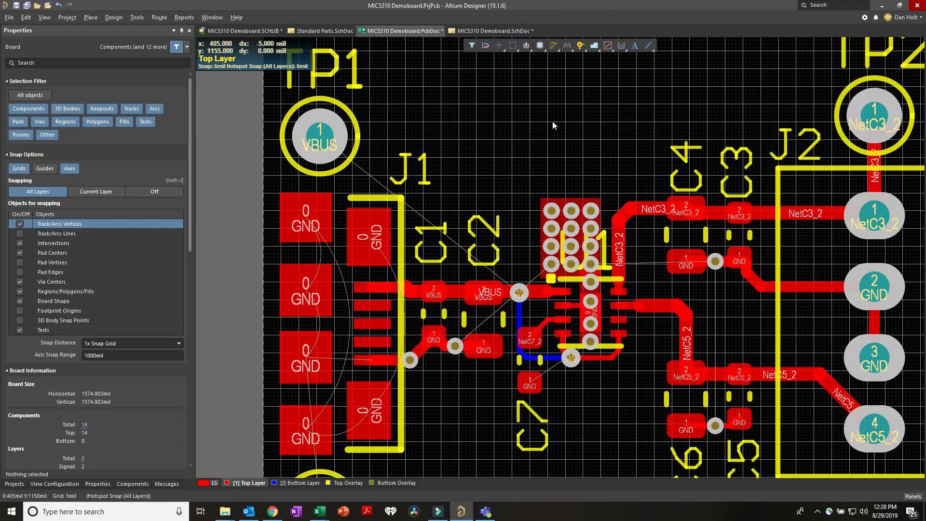
{"action": "scroll", "coordinate": [556, 390], "scroll_direction": "up", "scroll_amount": 1, "text": "ctrl"}
{"action": "scroll", "coordinate": [557, 391], "scroll_direction": "up", "scroll_amount": 2, "text": "ctrl"}
{"action": "key", "text": "p"}
{"action": "key", "text": "t"}
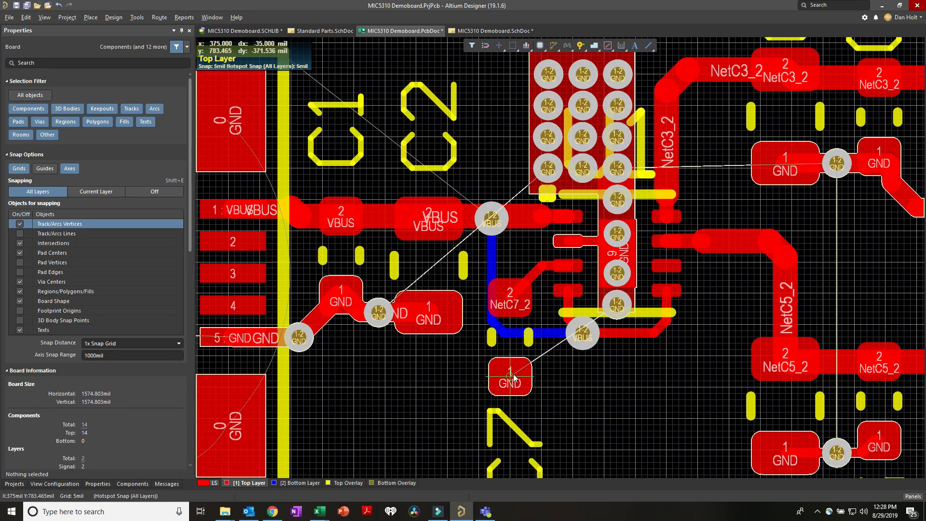
{"action": "left_click", "coordinate": [510, 377]}
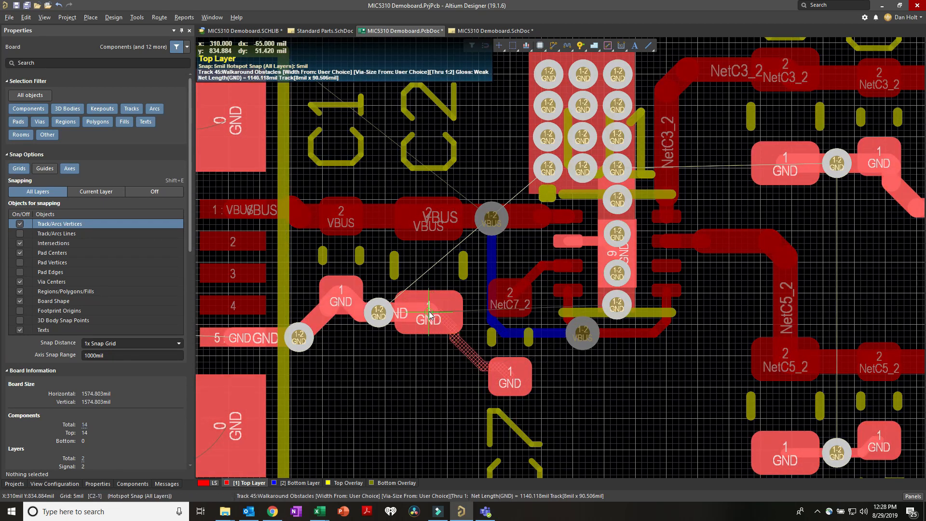
{"action": "key", "text": "Tab"}
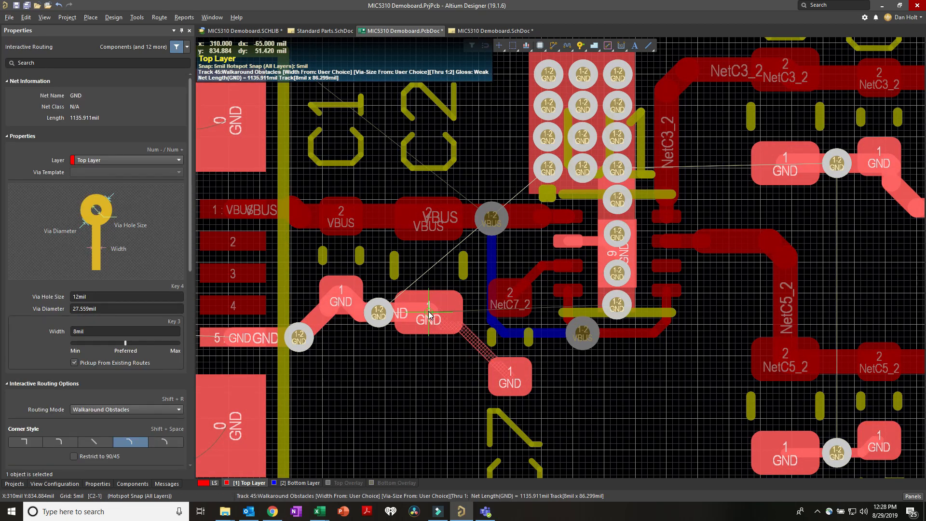
{"action": "key", "text": "Tab"}
{"action": "type", "text": "21"}
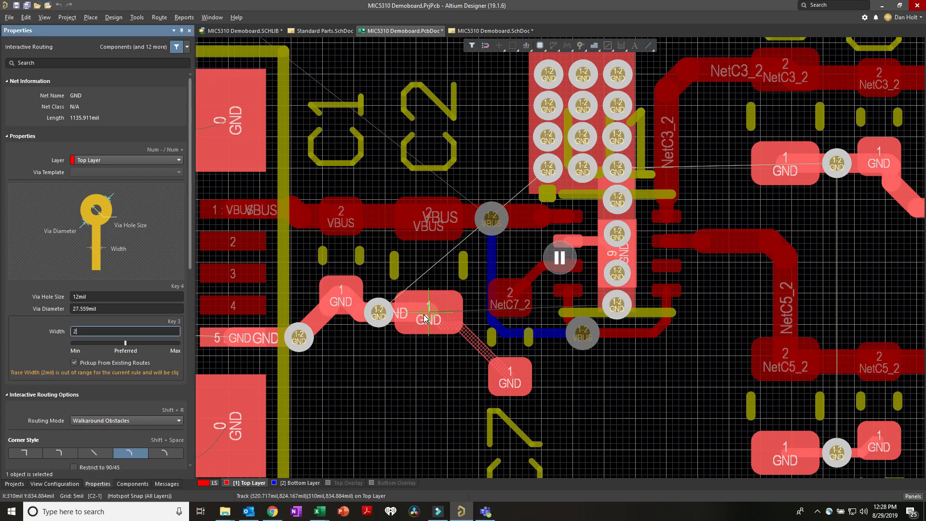
{"action": "key", "text": "BackSpace"}
{"action": "key", "text": "BackSpace"}
{"action": "type", "text": "16"}
{"action": "key", "text": "Return"}
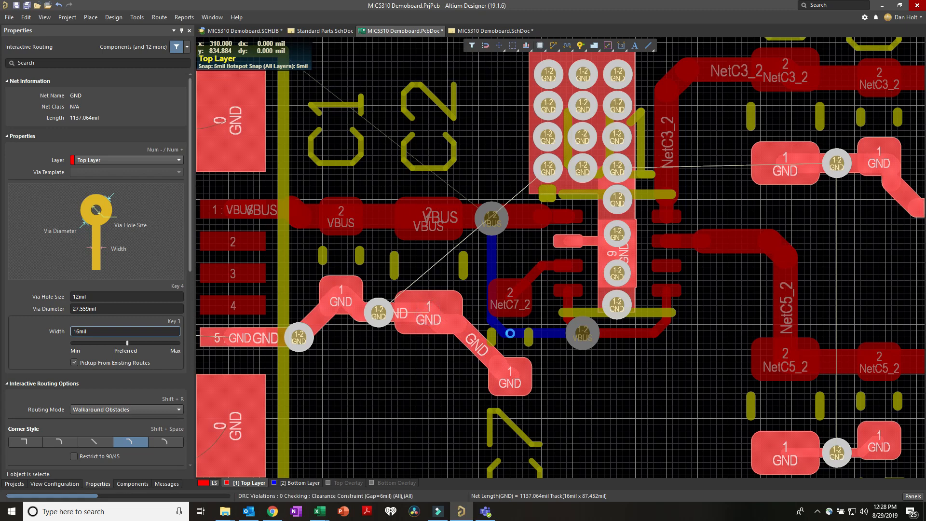
{"action": "left_click", "coordinate": [516, 379]}
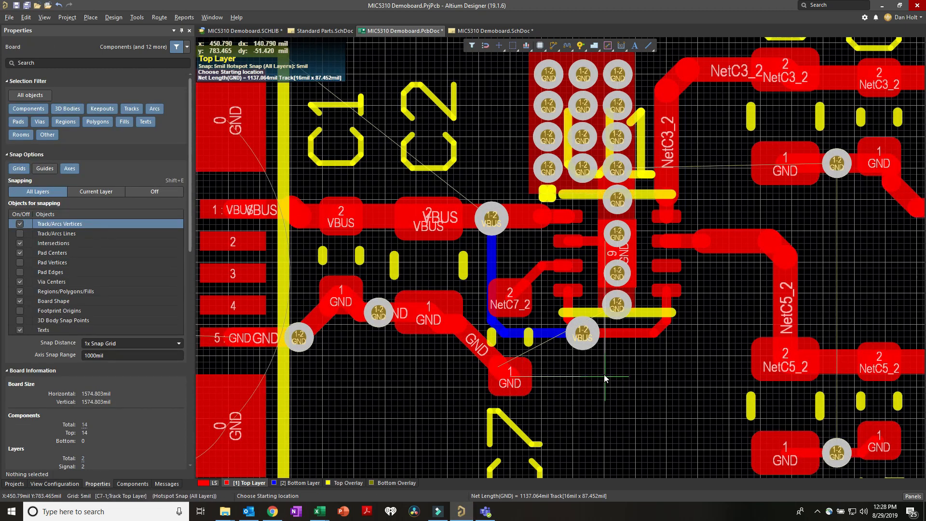
- Route 16 mil top-layer GND tracks from J1's lower inner shield pad to the lowest outer pad, and up through the outer pad column
{"action": "scroll", "coordinate": [605, 379], "scroll_direction": "down", "scroll_amount": 2, "text": "ctrl"}
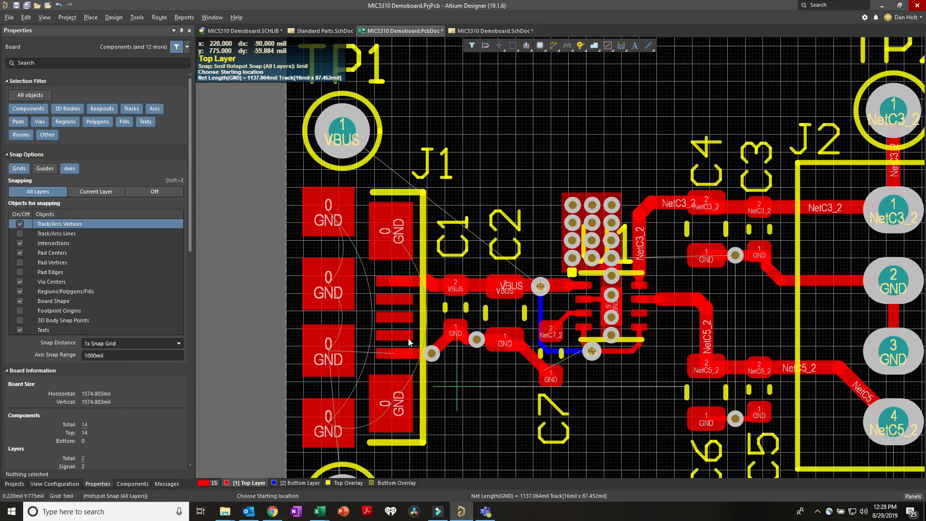
{"action": "left_click", "coordinate": [378, 404]}
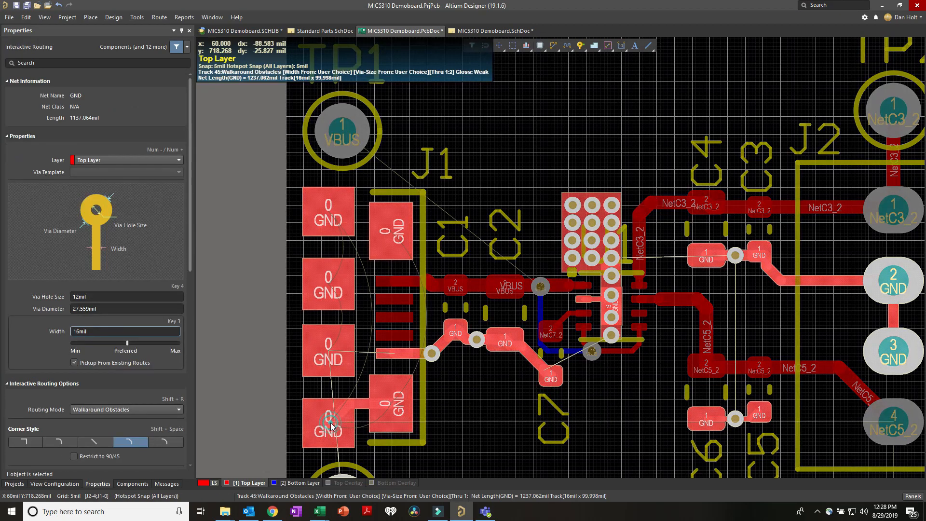
{"action": "left_click", "coordinate": [330, 423]}
{"action": "right_click", "coordinate": [330, 423]}
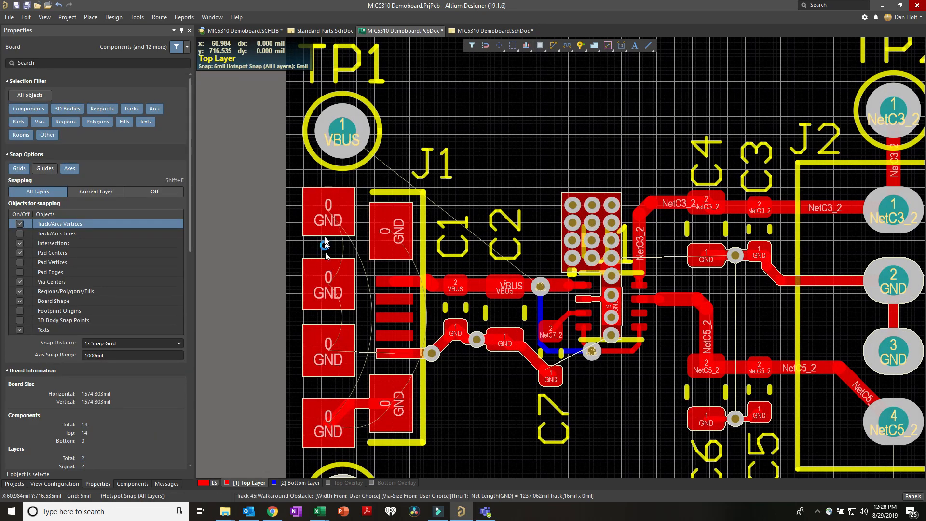
{"action": "left_click", "coordinate": [329, 218]}
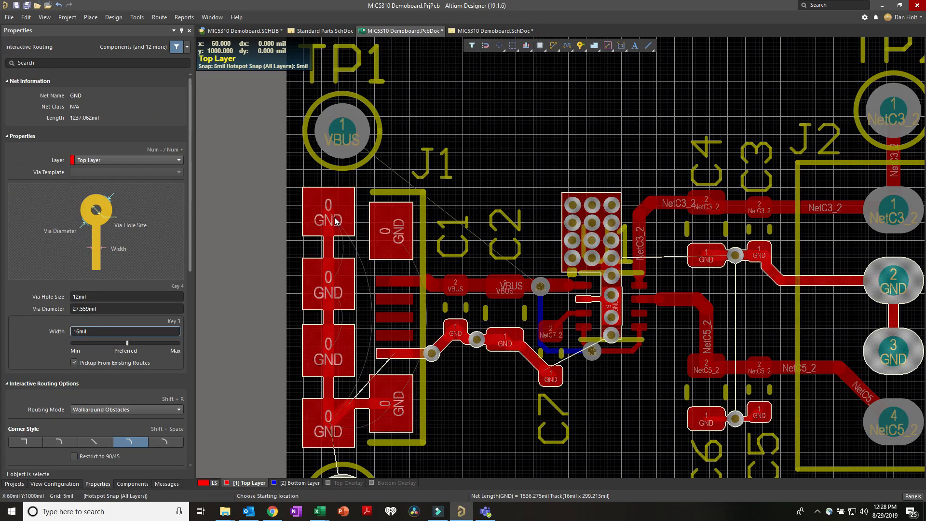
- Route 16 mil GND tracks from J1's uppermost outer pad to the upper inner shield pad, and from J1's pin 5 to the lower inner one
{"action": "left_click", "coordinate": [338, 212]}
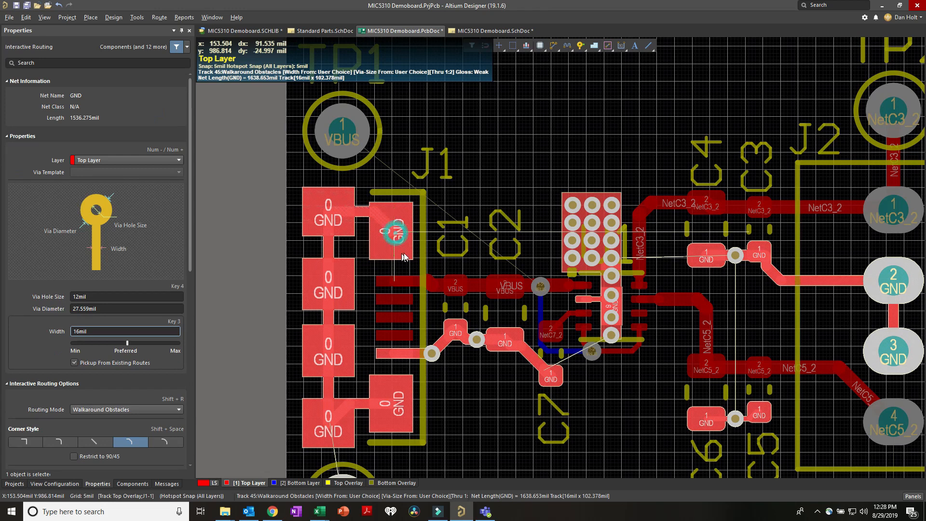
{"action": "left_click", "coordinate": [404, 257]}
{"action": "right_click", "coordinate": [374, 330]}
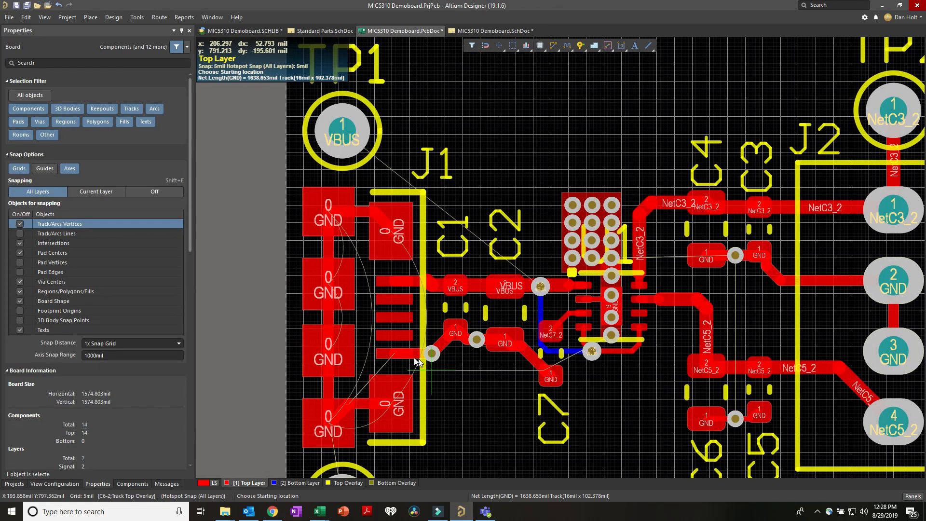
{"action": "left_click", "coordinate": [393, 354]}
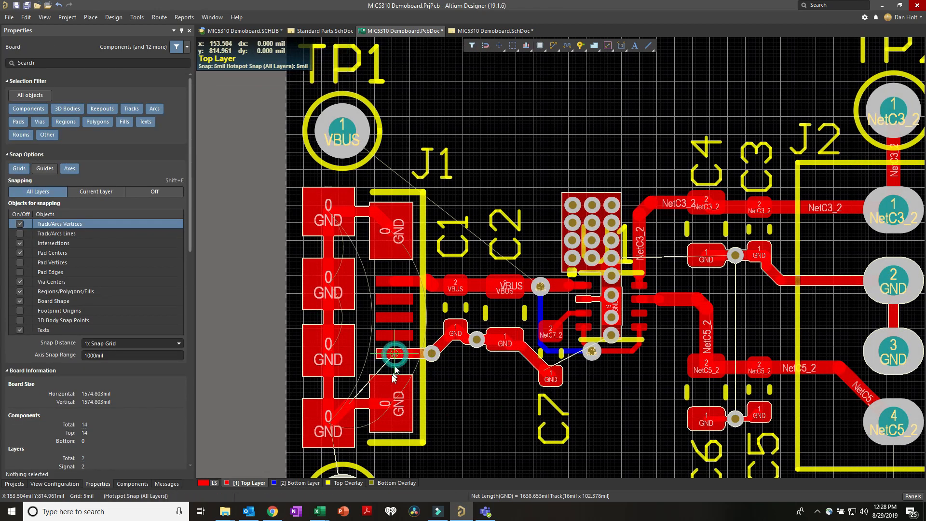
{"action": "left_click", "coordinate": [395, 395]}
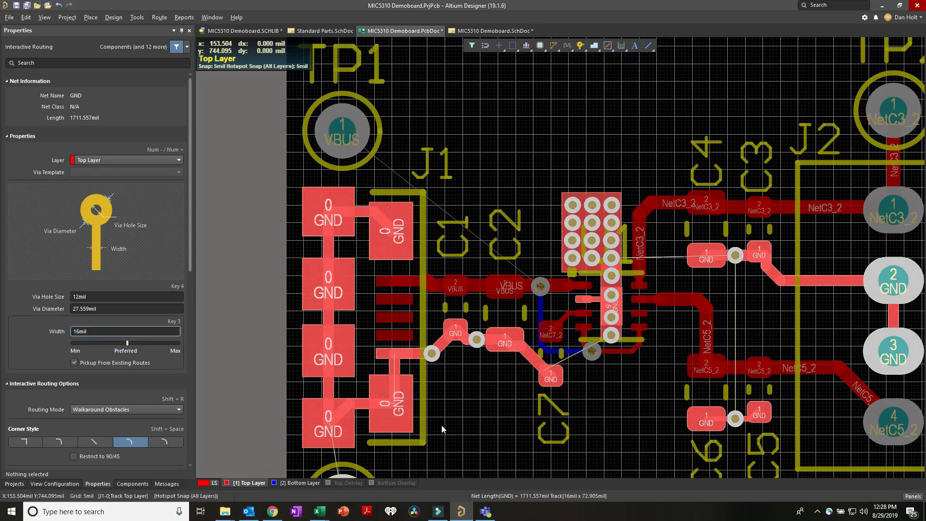
{"action": "right_click", "coordinate": [450, 423]}
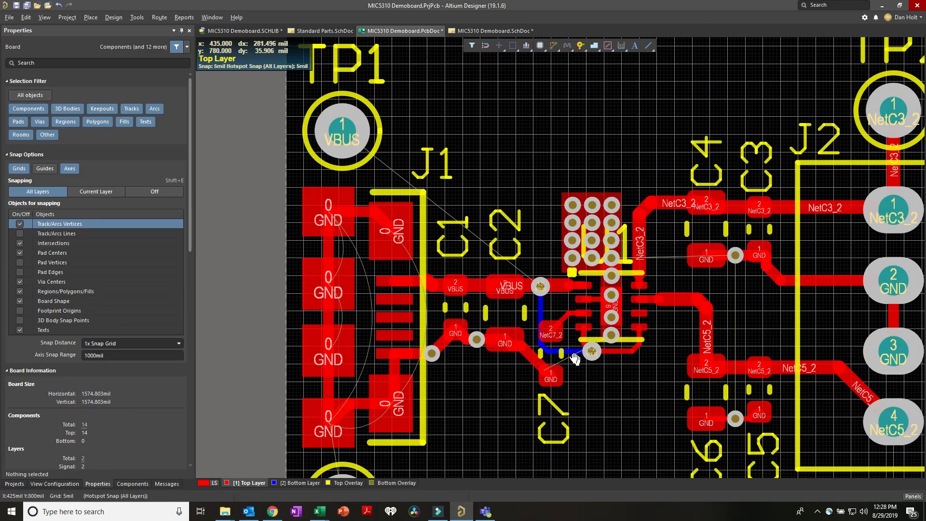
- Route an 8 mil wide top-layer VBUS track from TP1 past J1 down to C1's pad 2
{"action": "scroll", "coordinate": [574, 358], "scroll_direction": "down", "scroll_amount": 3, "text": "ctrl"}
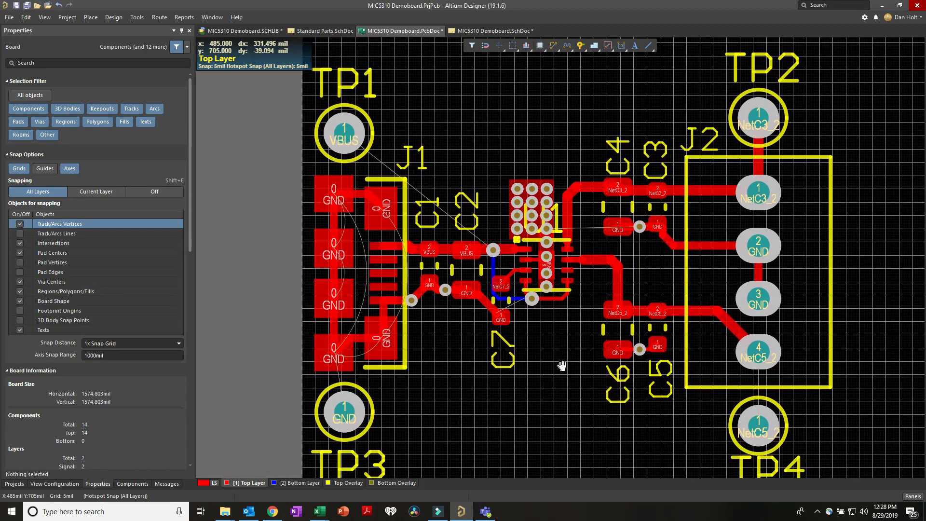
{"action": "right_click_drag", "start_coordinate": [562, 366], "coordinate": [567, 369]}
{"action": "key", "text": "p"}
{"action": "key", "text": "t"}
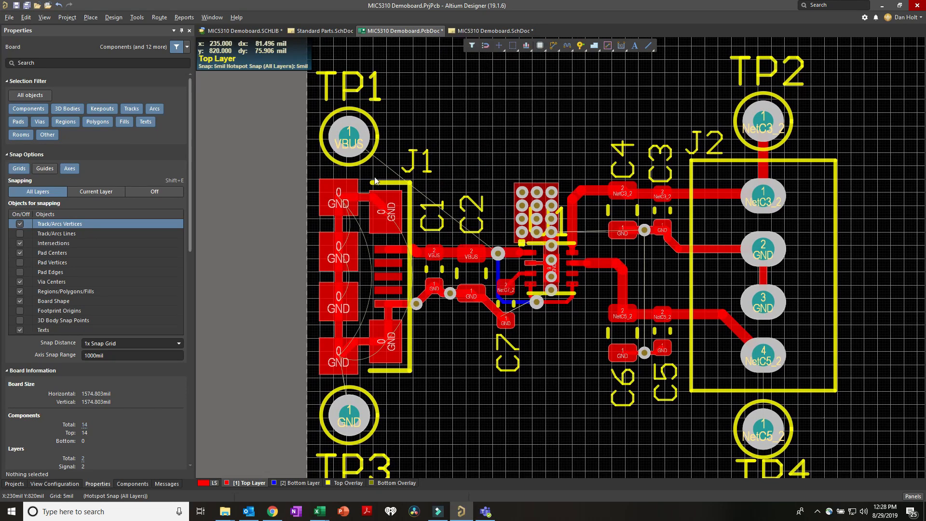
{"action": "left_click", "coordinate": [349, 136]}
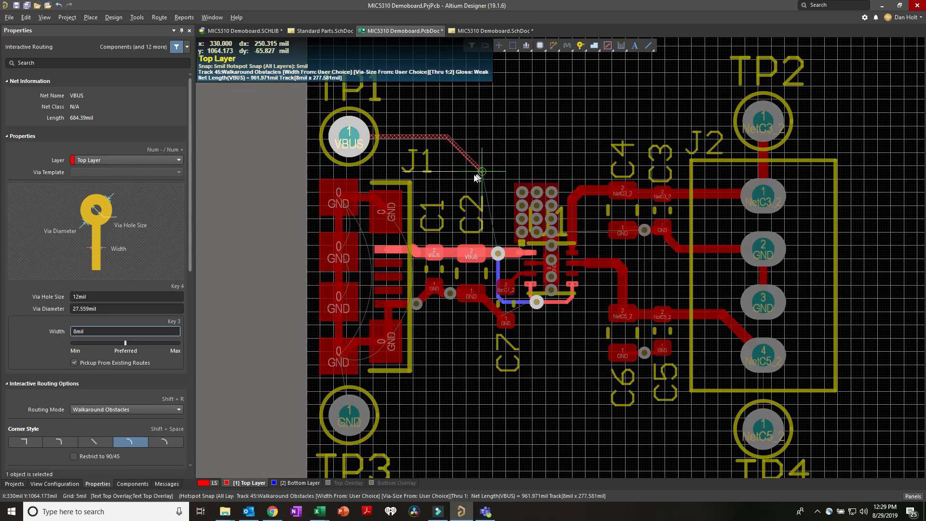
{"action": "scroll", "coordinate": [474, 175], "scroll_direction": "up", "scroll_amount": 2, "text": "ctrl"}
{"action": "scroll", "coordinate": [423, 160], "scroll_direction": "up", "scroll_amount": 2, "text": "ctrl"}
{"action": "left_click", "coordinate": [416, 139]}
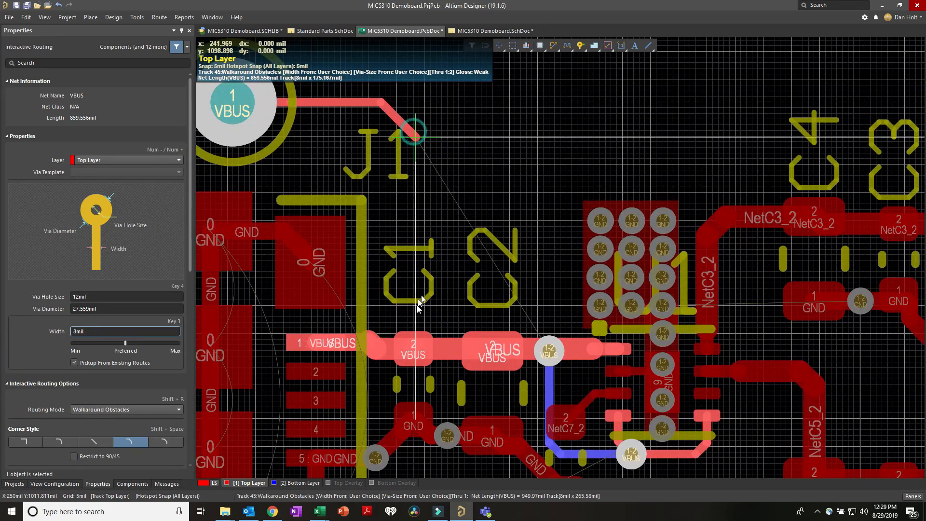
{"action": "left_click", "coordinate": [415, 355]}
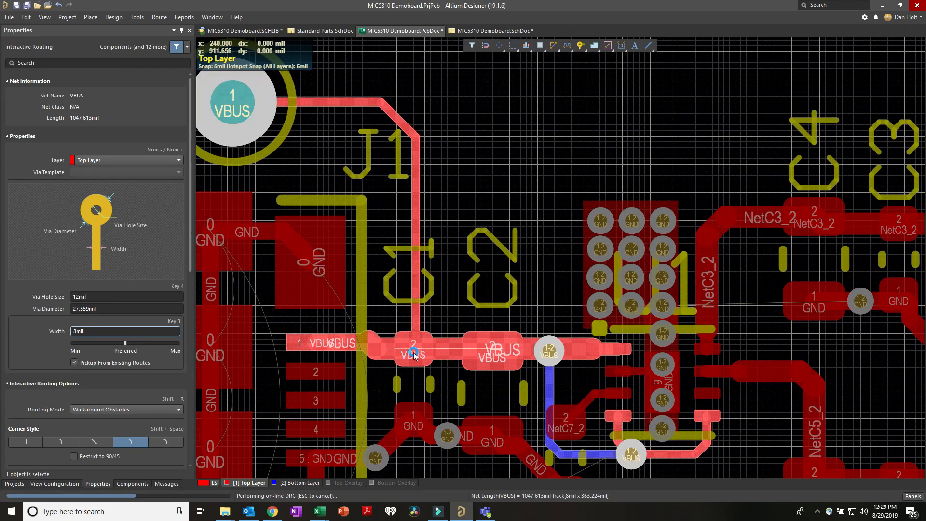
{"action": "scroll", "coordinate": [415, 355], "scroll_direction": "down", "scroll_amount": 4, "text": "ctrl"}
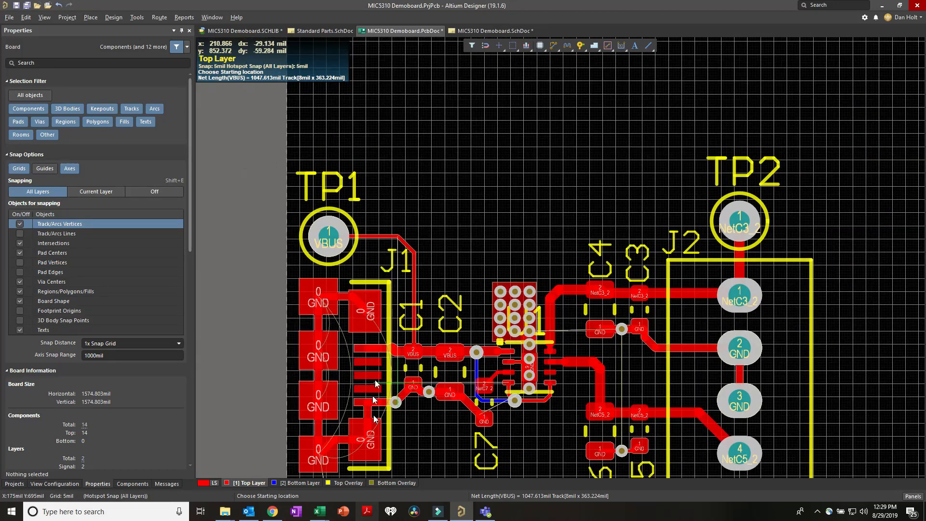
{"action": "right_click", "coordinate": [388, 254]}
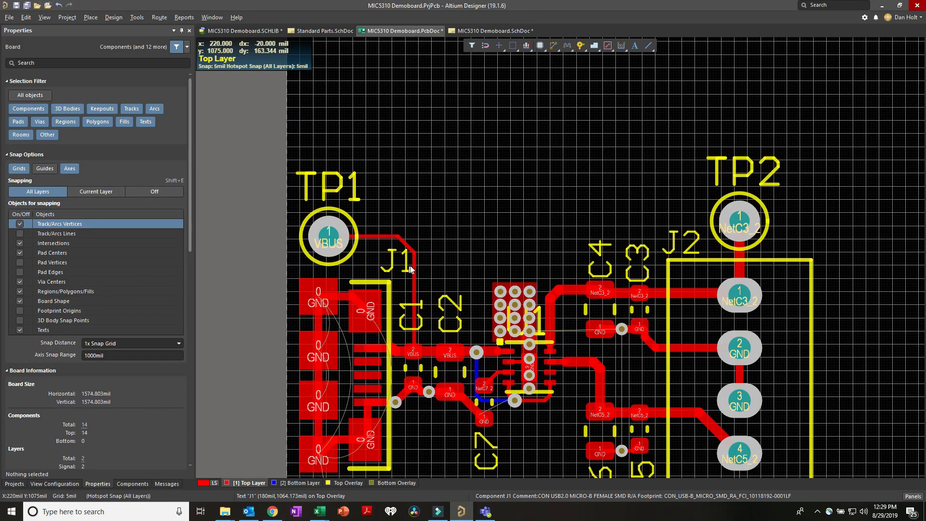
- Set the width of all three VBUS track segments between TP1 and C1 to 16 mil
{"action": "left_click", "coordinate": [388, 237]}
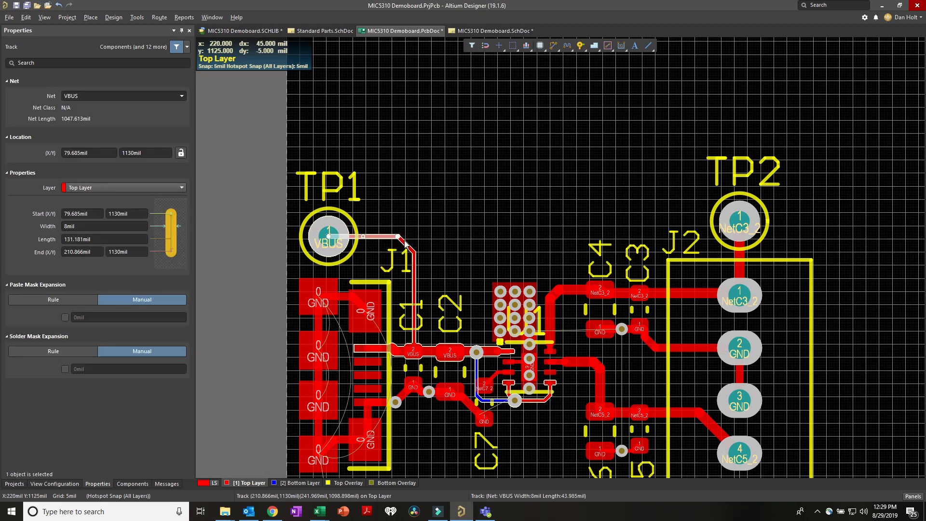
{"action": "left_click", "coordinate": [415, 268], "text": "shift"}
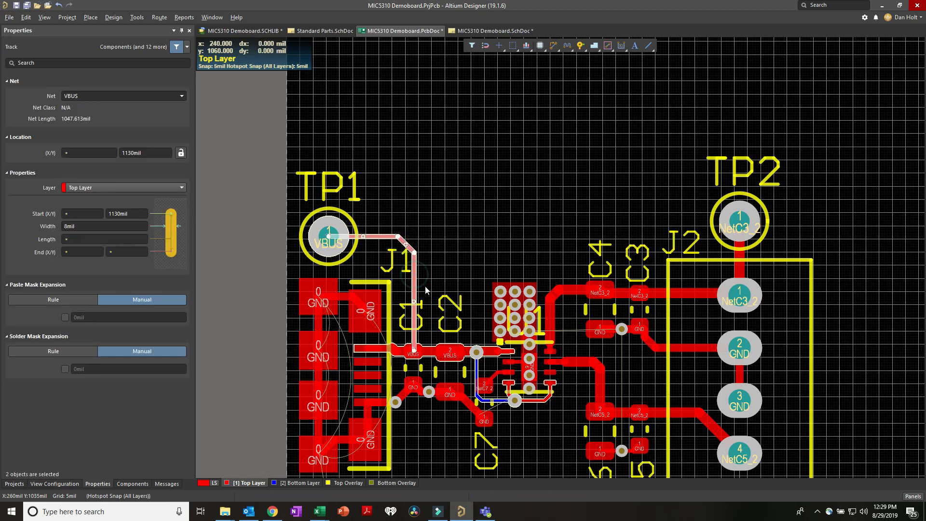
{"action": "left_click", "coordinate": [99, 226]}
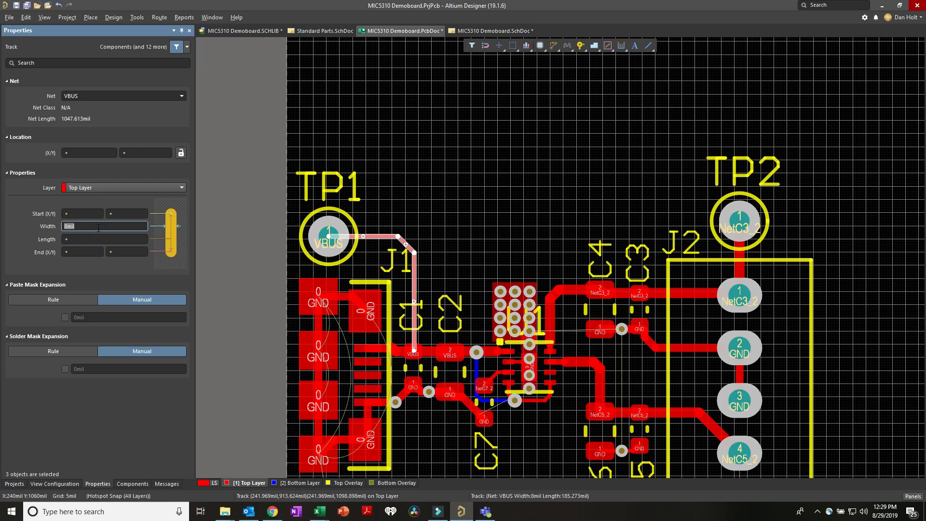
{"action": "type", "text": "16"}
{"action": "key", "text": "Return"}
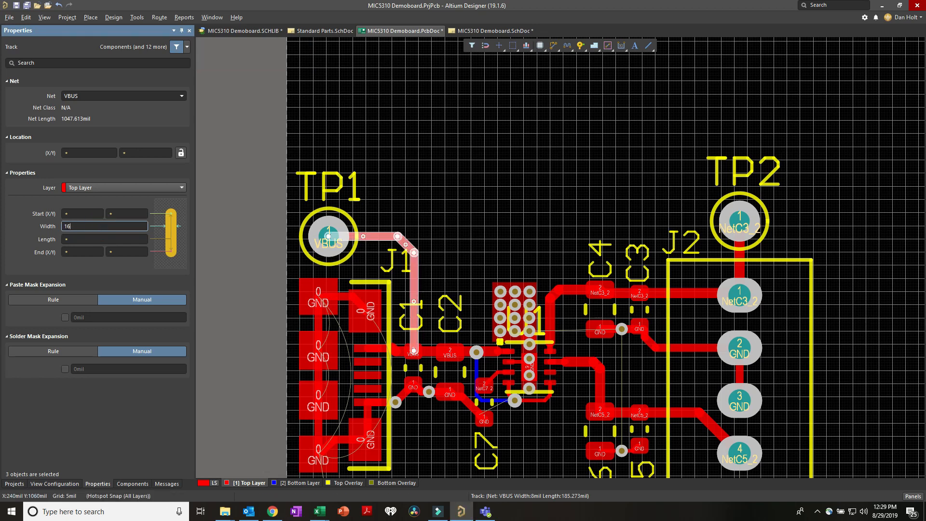
- Copy the three selected VBUS track segments using their end on C1's pad 2 as the reference point
{"action": "right_click_drag", "start_coordinate": [377, 218], "coordinate": [427, 86]}
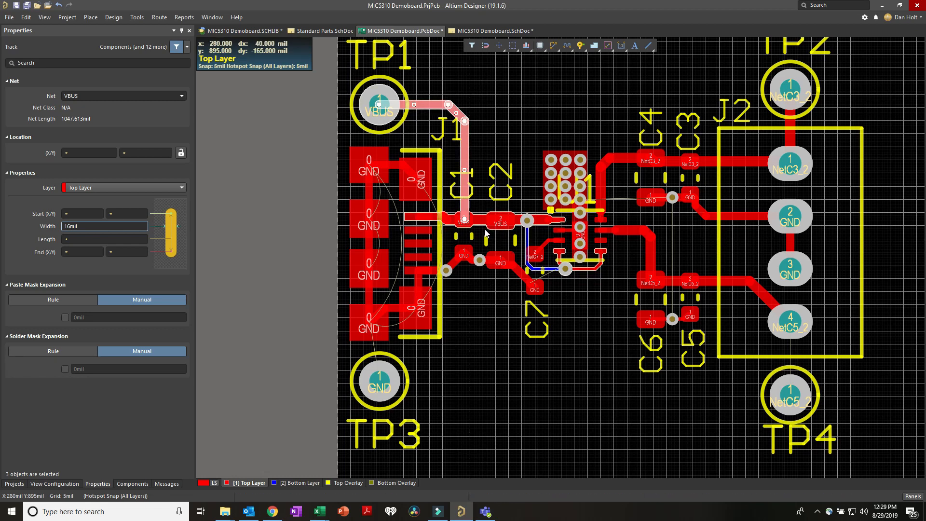
{"action": "key", "text": "ctrl+c"}
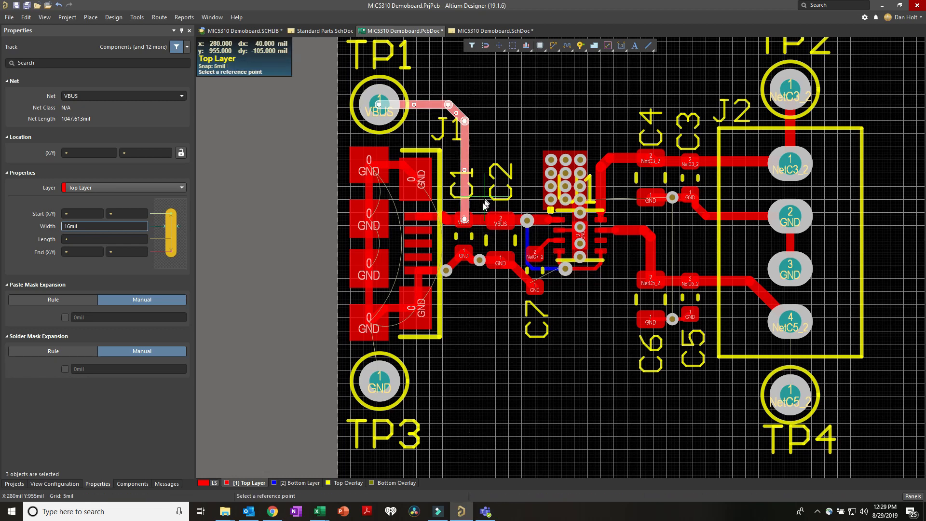
{"action": "left_click", "coordinate": [465, 221]}
- Try pasting the copied track unflipped in the empty area below C7 and check its net assignment
{"action": "key", "text": "ctrl+v"}
{"action": "left_click", "coordinate": [573, 473]}
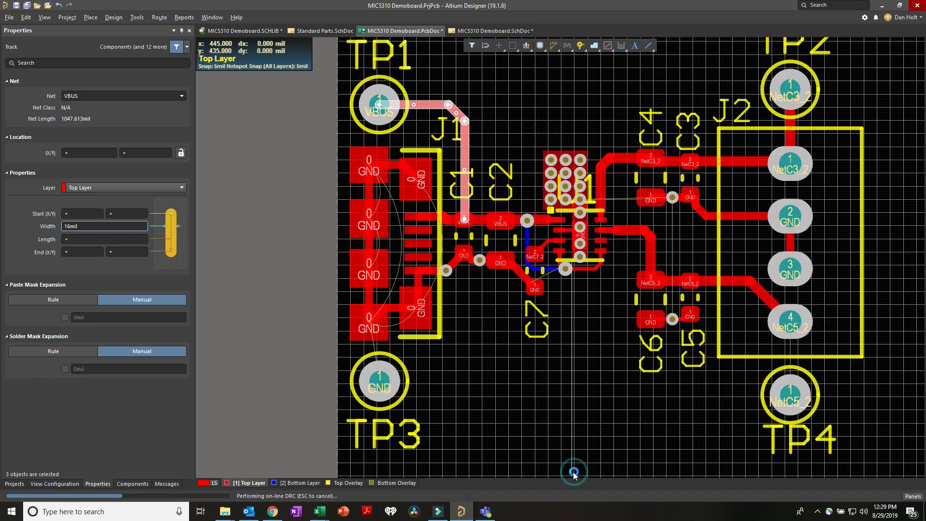
{"action": "scroll", "coordinate": [562, 438], "scroll_direction": "up", "scroll_amount": 6, "text": "ctrl"}
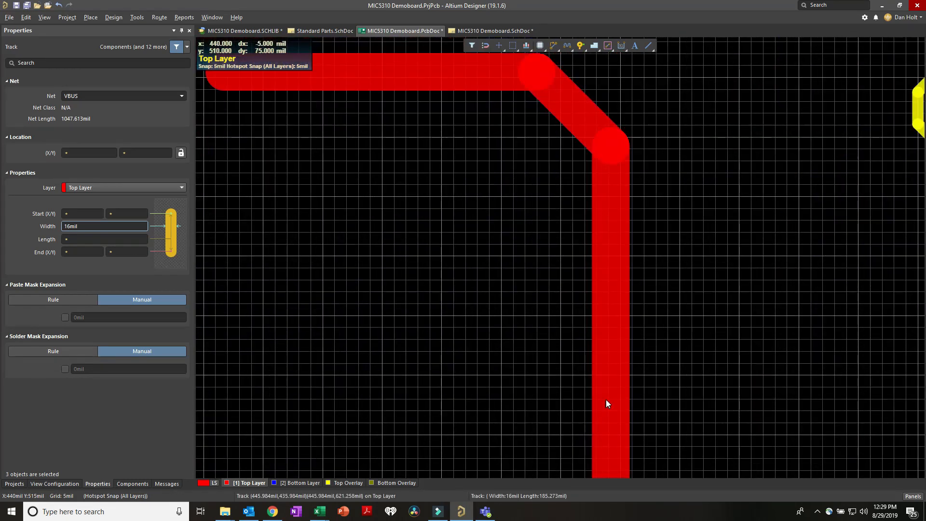
{"action": "scroll", "coordinate": [606, 403], "scroll_direction": "down", "scroll_amount": 3, "text": "ctrl"}
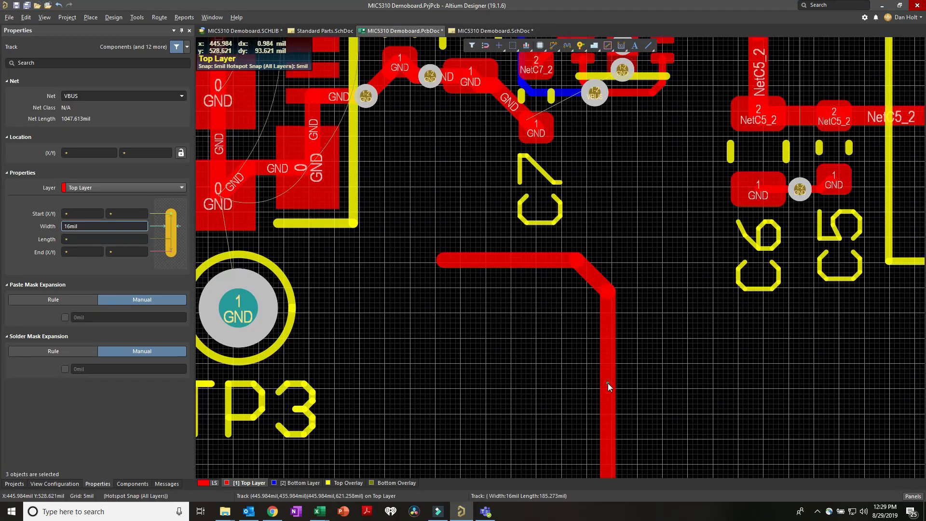
{"action": "left_click", "coordinate": [608, 383]}
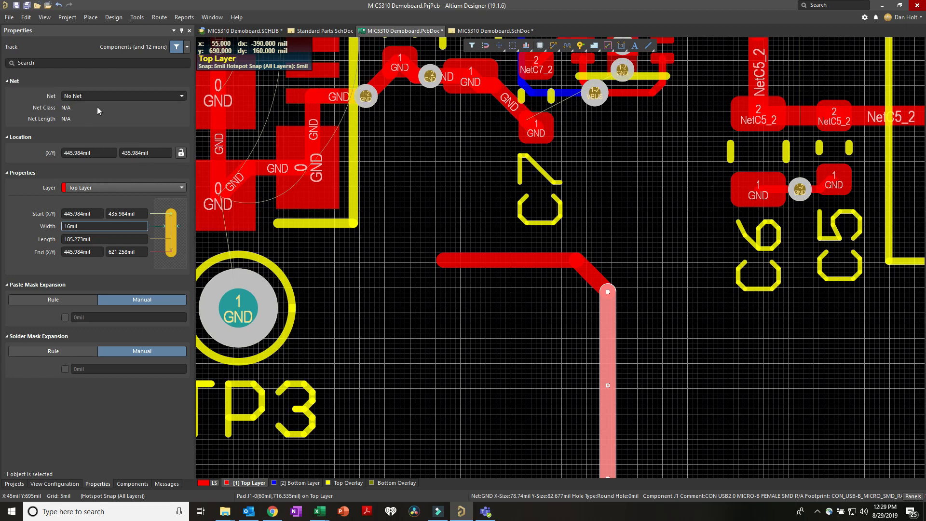
{"action": "left_click", "coordinate": [552, 329]}
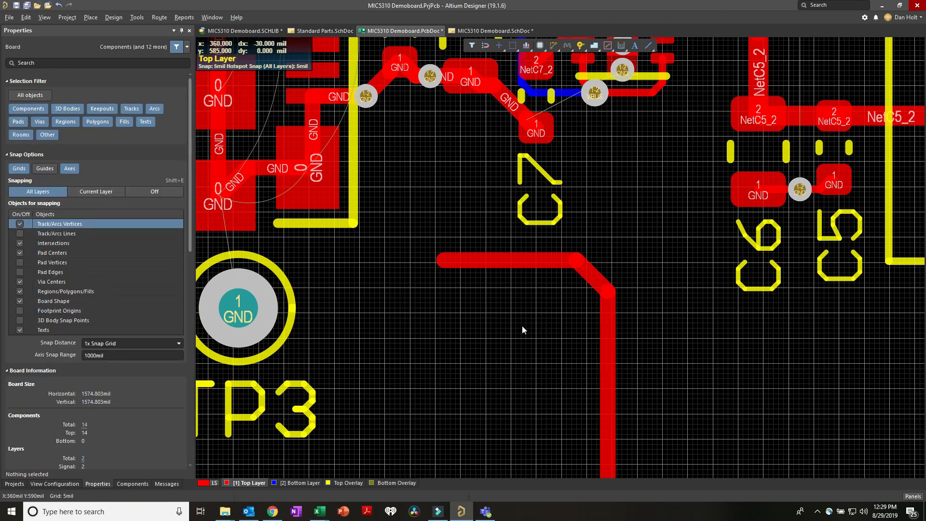
{"action": "key", "text": "ctrl+z"}
- Paste the copied track flipped vertically with its reference end on C1's pad 1, so it leads down to TP3
{"action": "scroll", "coordinate": [471, 311], "scroll_direction": "down", "scroll_amount": 5, "text": "ctrl"}
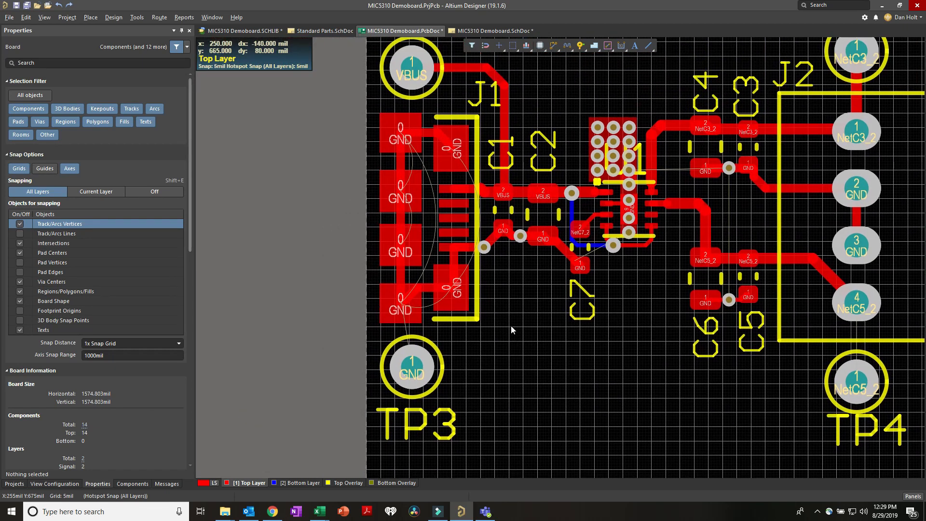
{"action": "key", "text": "ctrl+v"}
{"action": "key", "text": "y"}
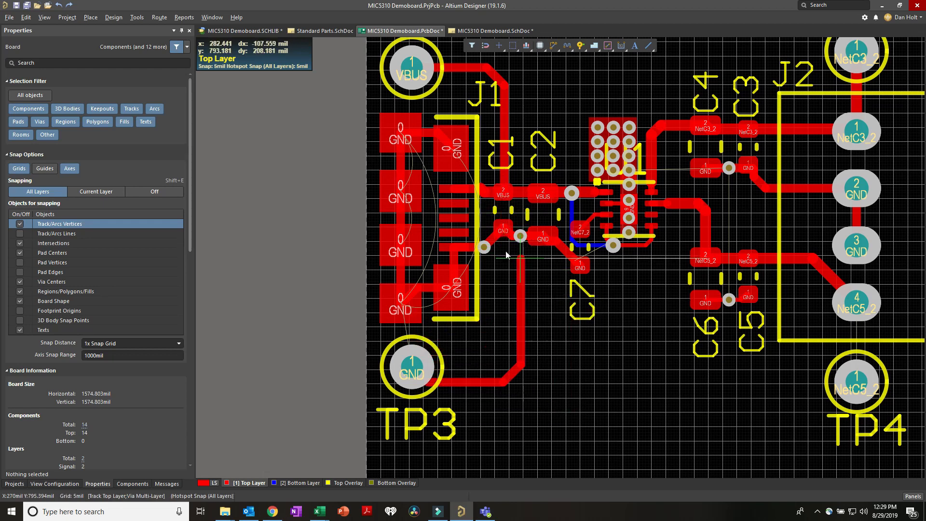
{"action": "left_click", "coordinate": [502, 237]}
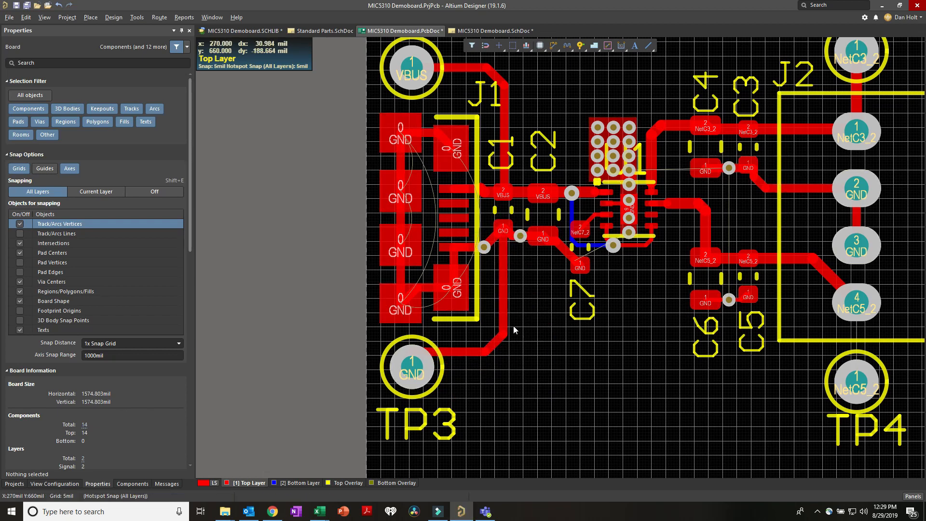
- Move the pasted GND track's horizontal segment down to the centre of TP3's pad and shorten its diagonal corner
{"action": "scroll", "coordinate": [514, 330], "scroll_direction": "up", "scroll_amount": 3, "text": "ctrl"}
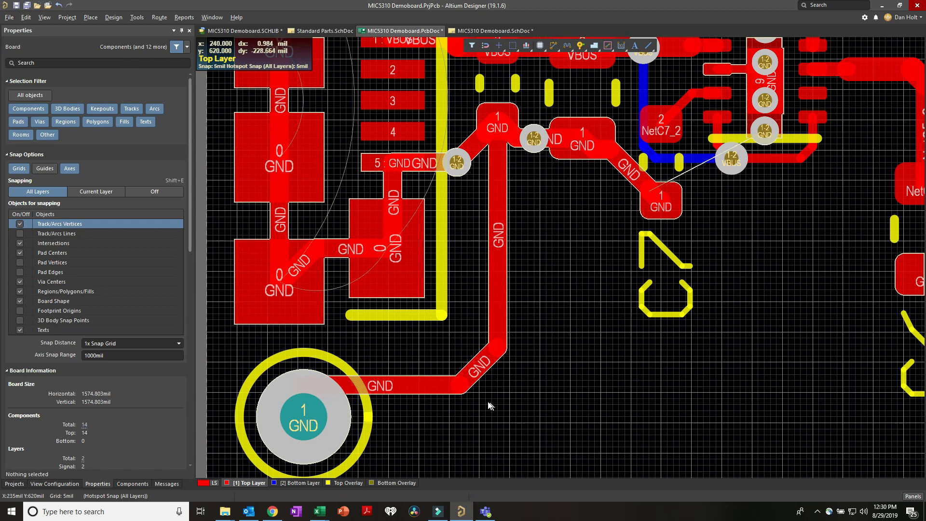
{"action": "left_click_drag", "start_coordinate": [414, 386], "coordinate": [414, 423]}
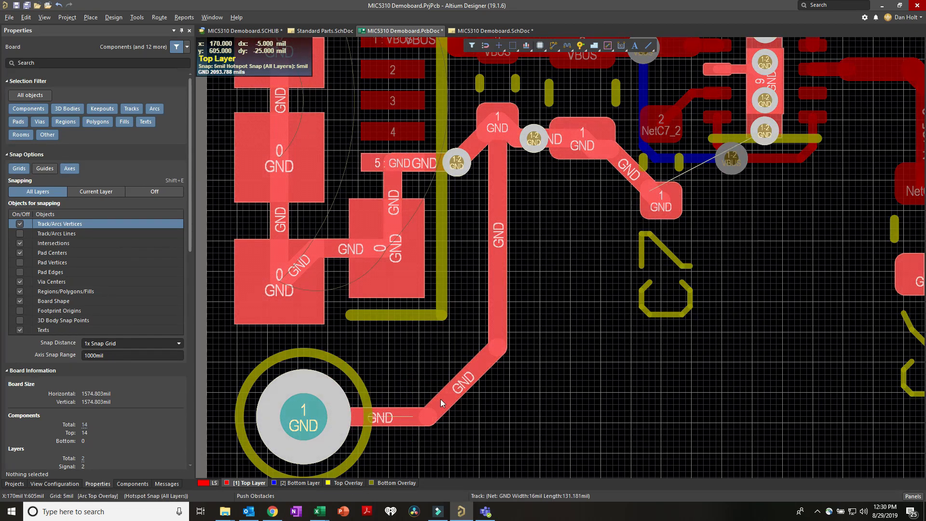
{"action": "left_click_drag", "start_coordinate": [458, 389], "coordinate": [479, 394]}
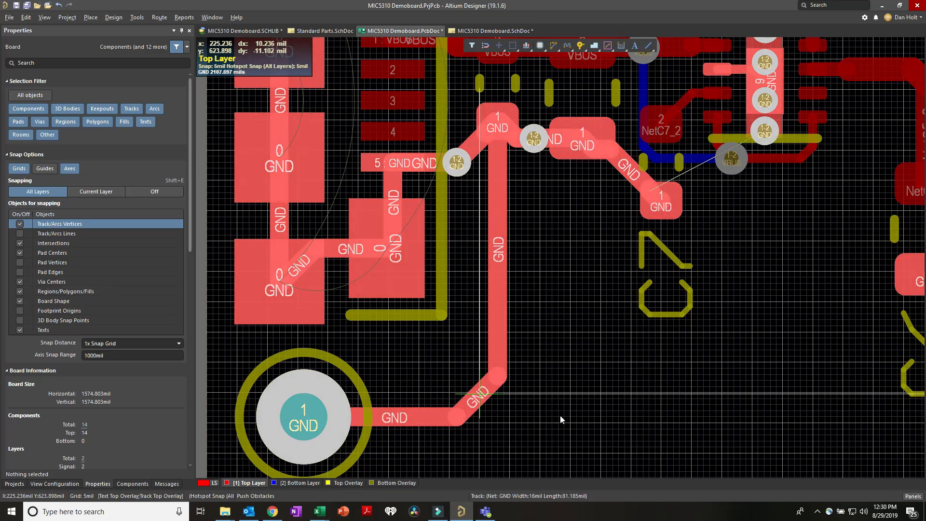
- Delete the three GND track segments running from C1's pad 1 down to TP3
{"action": "scroll", "coordinate": [553, 414], "scroll_direction": "down", "scroll_amount": 5, "text": "ctrl"}
{"action": "scroll", "coordinate": [553, 384], "scroll_direction": "up", "scroll_amount": 3, "text": "ctrl"}
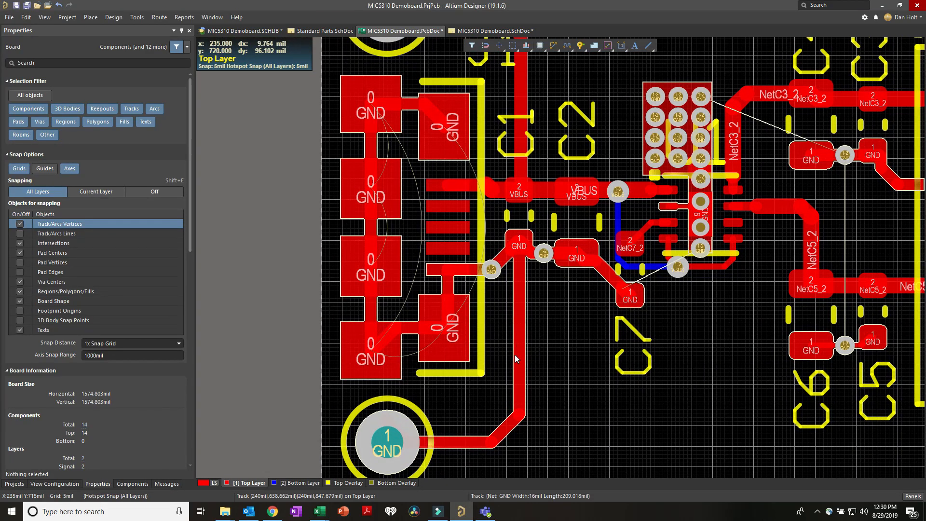
{"action": "left_click", "coordinate": [564, 455]}
{"action": "left_click_drag", "start_coordinate": [531, 426], "coordinate": [482, 413]}
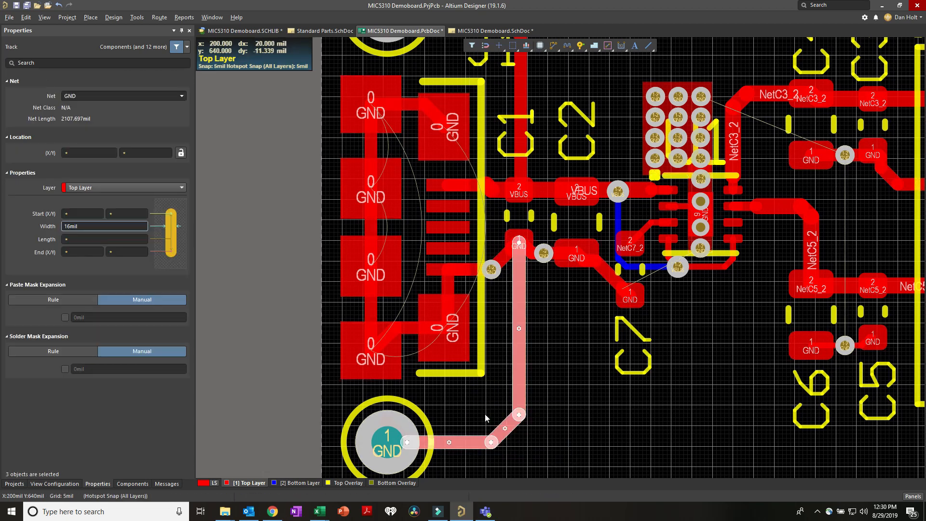
{"action": "key", "text": "Delete"}
- Route a 16 mil GND track on the Top Layer from J1's lowest shield pad straight down to TP3
{"action": "right_click", "coordinate": [441, 409]}
{"action": "key", "text": "Escape"}
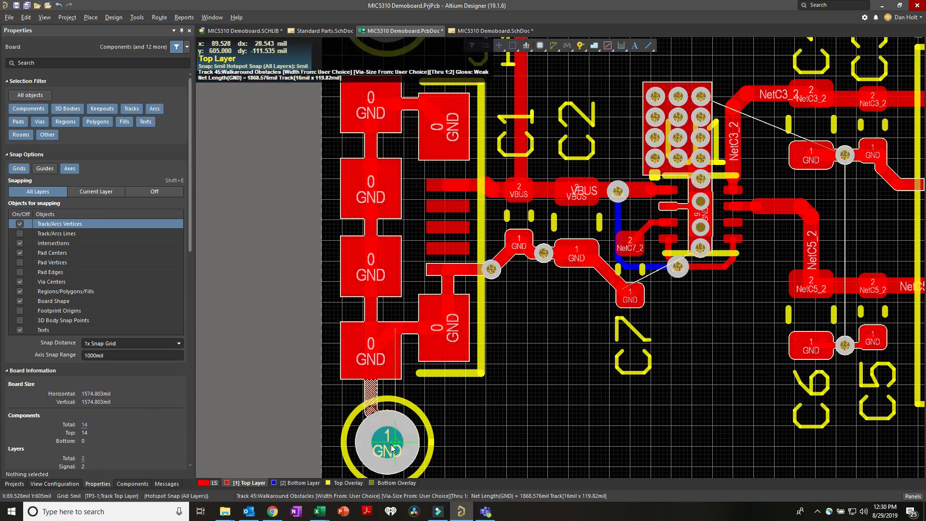
{"action": "left_click", "coordinate": [388, 440]}
{"action": "scroll", "coordinate": [526, 438], "scroll_direction": "down", "scroll_amount": 3, "text": "ctrl"}
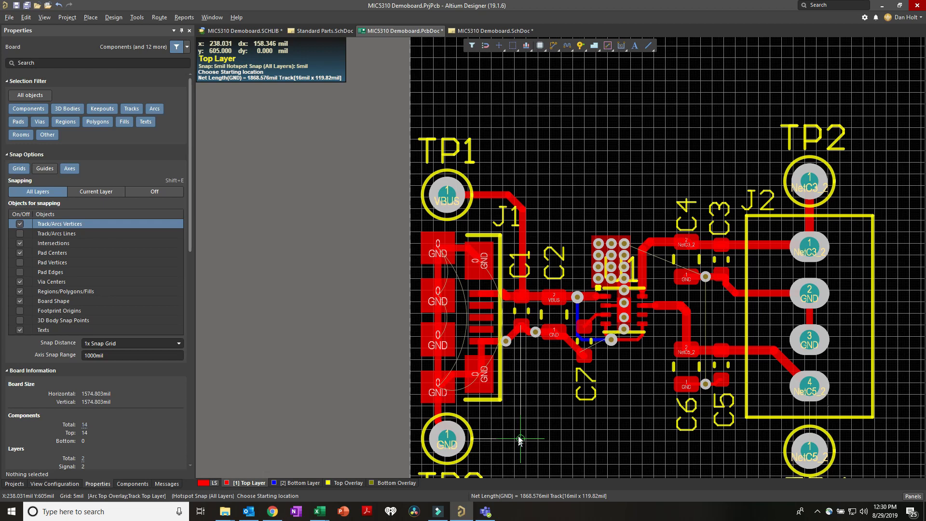
{"action": "right_click", "coordinate": [702, 450]}
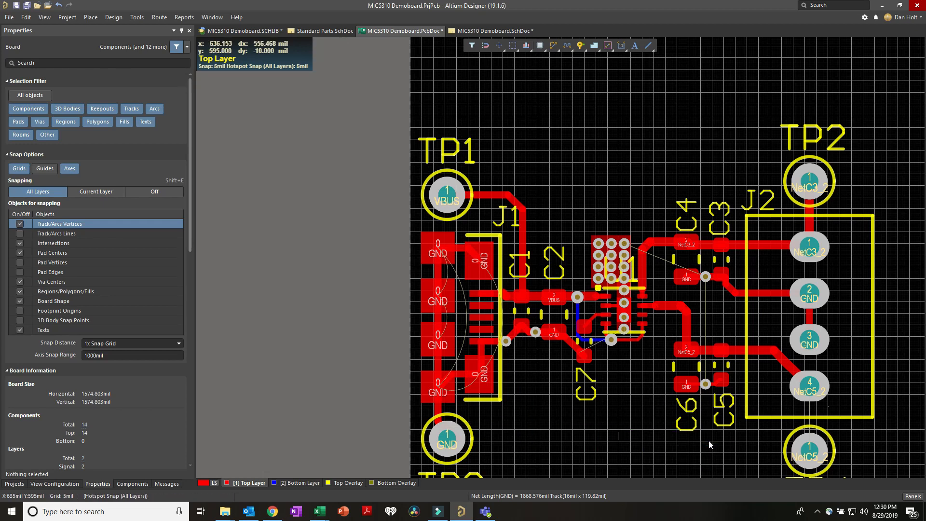
- Route a 20 mil NetC5_2 track on the Top Layer from J2's pad 4 down to TP4
{"action": "key", "text": "ctrl+w"}
{"action": "left_click", "coordinate": [812, 439]}
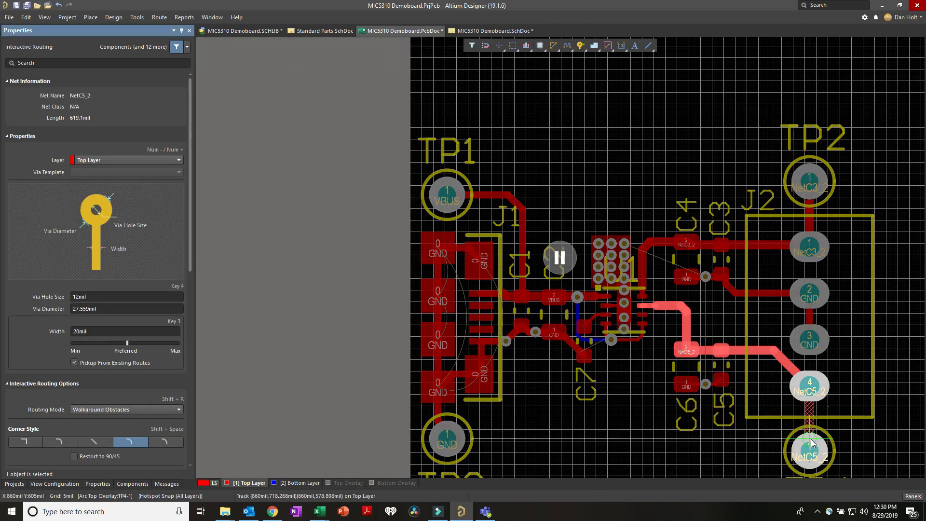
{"action": "type", "text": "2"}
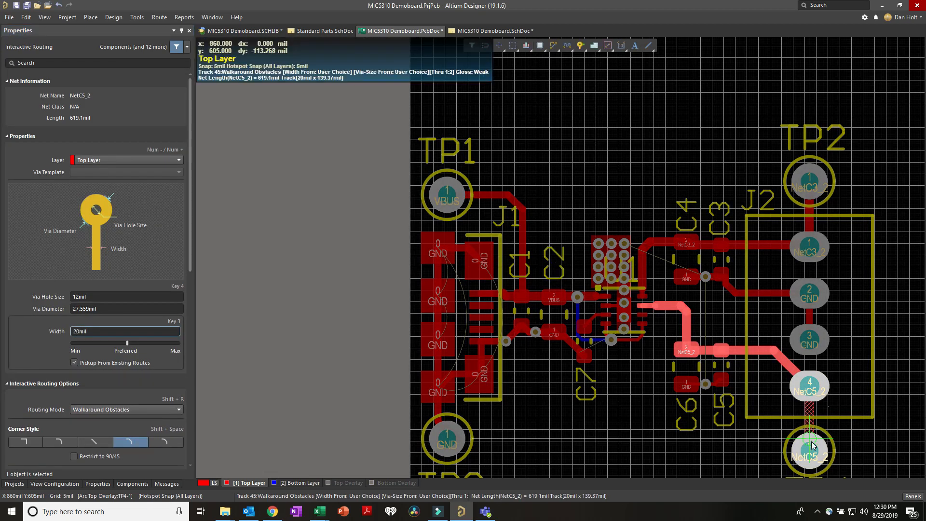
{"action": "left_click", "coordinate": [813, 457]}
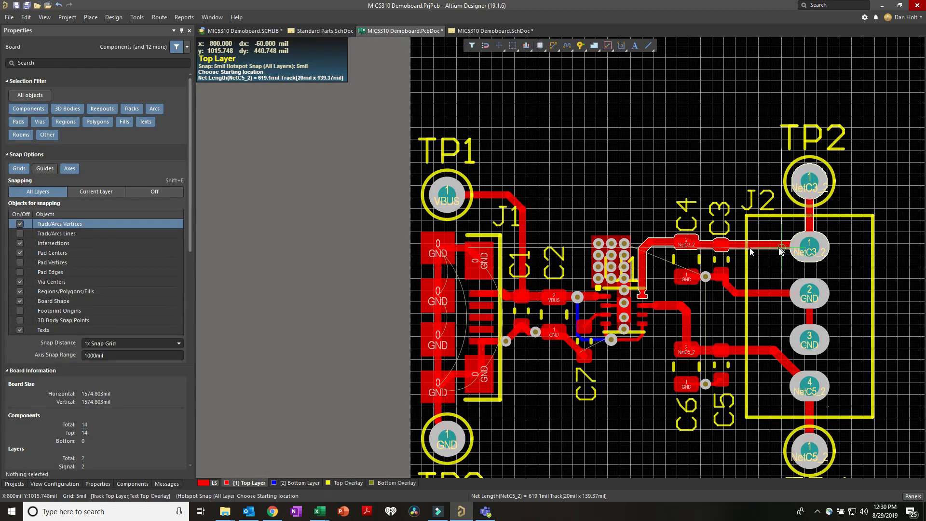
- End routing and examine the remaining GND connection lines around U1, C4, C6 and C7, and the overall board layout
{"action": "scroll", "coordinate": [778, 254], "scroll_direction": "down", "scroll_amount": 3, "text": "ctrl"}
{"action": "scroll", "coordinate": [703, 253], "scroll_direction": "up", "scroll_amount": 4, "text": "ctrl"}
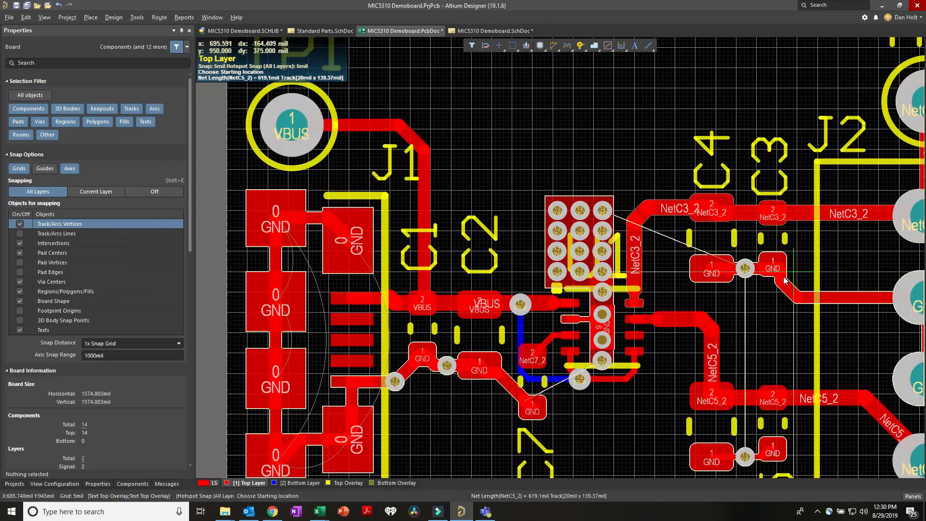
{"action": "scroll", "coordinate": [703, 253], "scroll_direction": "up", "scroll_amount": 2, "text": "ctrl"}
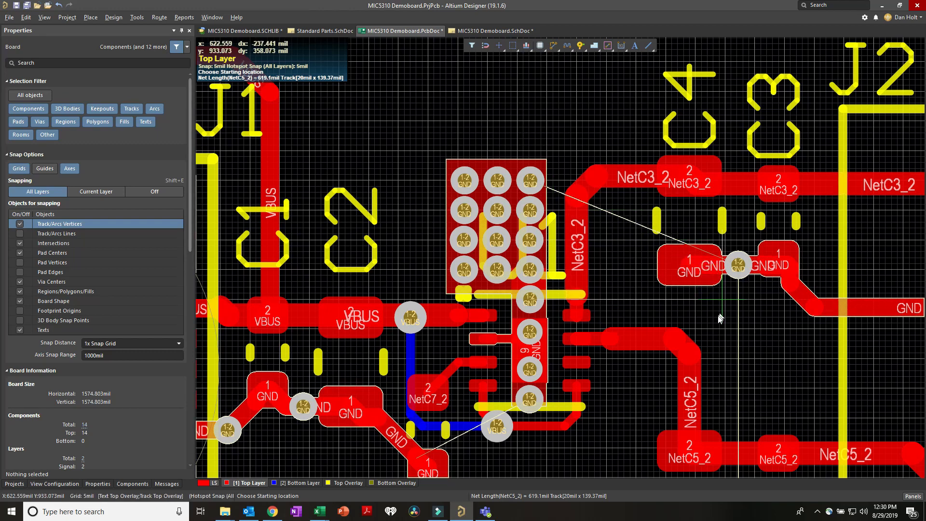
{"action": "right_click", "coordinate": [759, 342]}
{"action": "right_click_drag", "start_coordinate": [759, 343], "coordinate": [690, 195]}
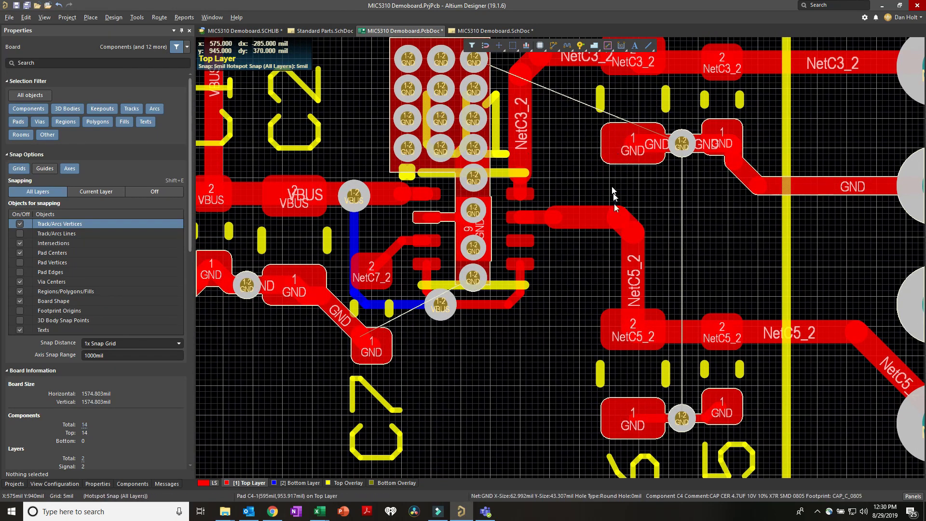
{"action": "scroll", "coordinate": [615, 203], "scroll_direction": "down", "scroll_amount": 3, "text": "ctrl"}
{"action": "right_click_drag", "start_coordinate": [577, 332], "coordinate": [519, 352]}
{"action": "scroll", "coordinate": [604, 364], "scroll_direction": "down", "scroll_amount": 1, "text": "ctrl"}
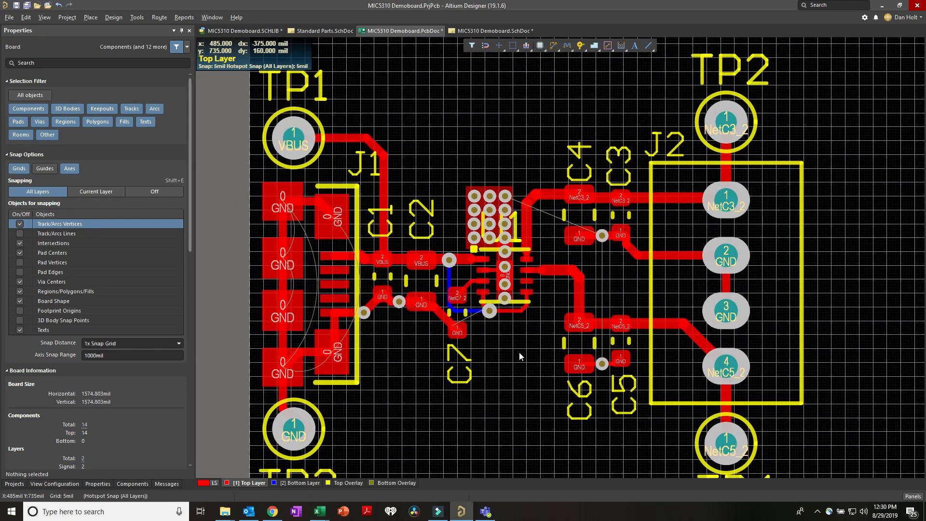
{"action": "scroll", "coordinate": [520, 356], "scroll_direction": "down", "scroll_amount": 1, "text": "ctrl"}
{"action": "scroll", "coordinate": [521, 355], "scroll_direction": "down", "scroll_amount": 2, "text": "ctrl"}
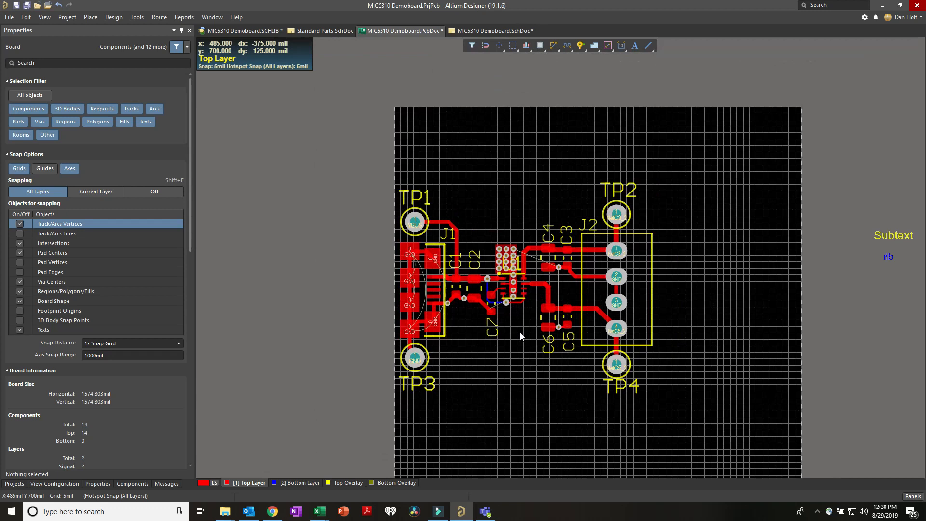
{"action": "scroll", "coordinate": [531, 352], "scroll_direction": "down", "scroll_amount": 1, "text": "ctrl"}
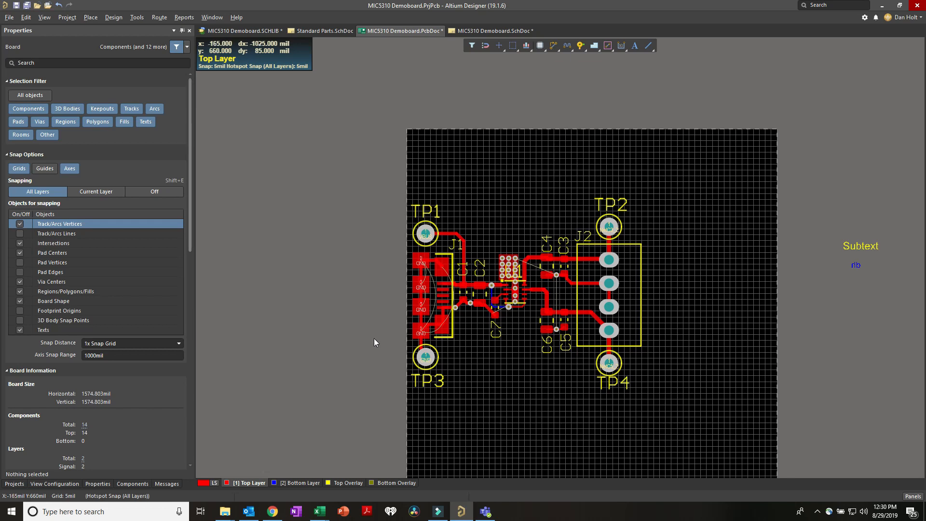
- Show the FAB (M4), BOARD (M2), Guard TOP (M15) and Assy TOP (M11) layers
{"action": "key", "text": "l"}
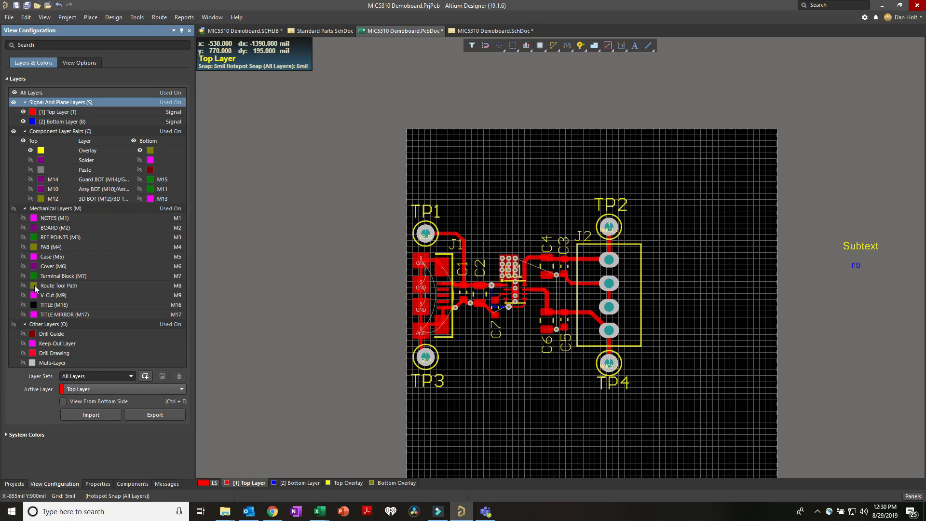
{"action": "left_click", "coordinate": [22, 247]}
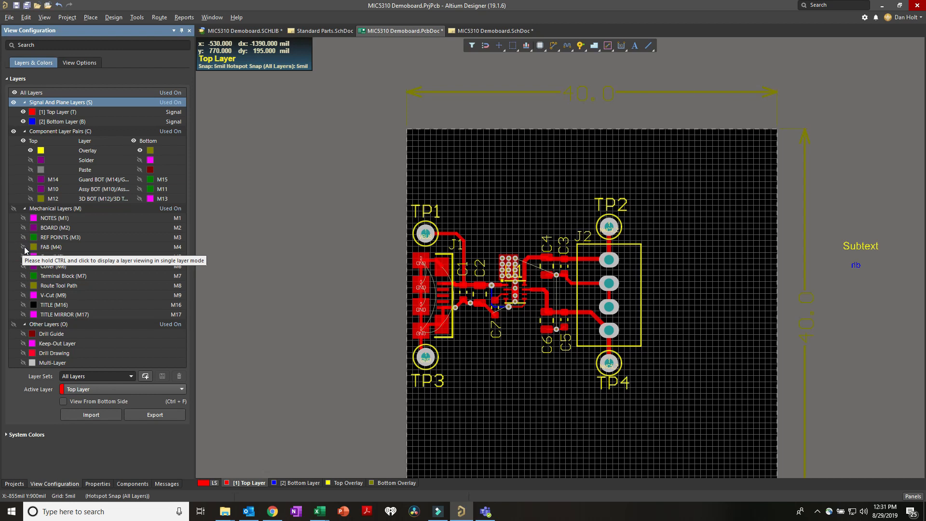
{"action": "left_click", "coordinate": [22, 226]}
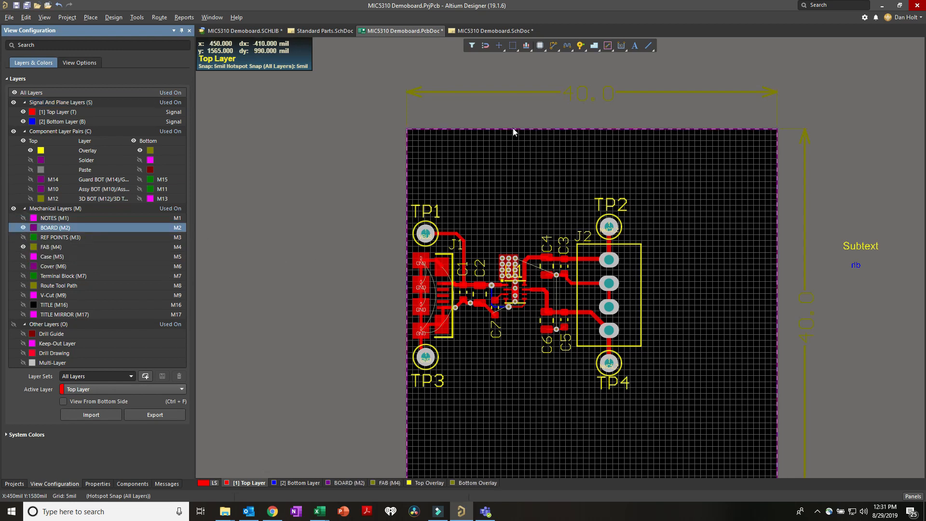
{"action": "scroll", "coordinate": [514, 134], "scroll_direction": "up", "scroll_amount": 2, "text": "ctrl"}
{"action": "right_click_drag", "start_coordinate": [458, 228], "coordinate": [503, 147]}
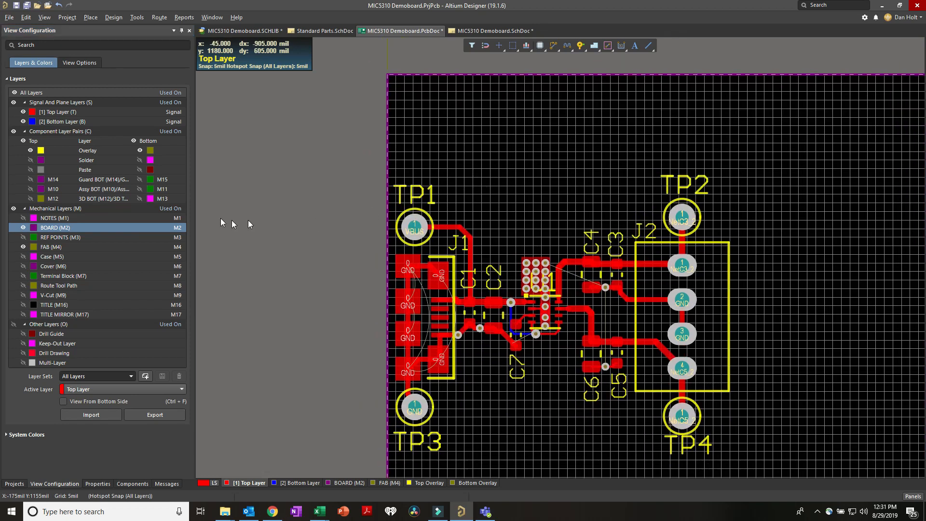
{"action": "left_click", "coordinate": [139, 181]}
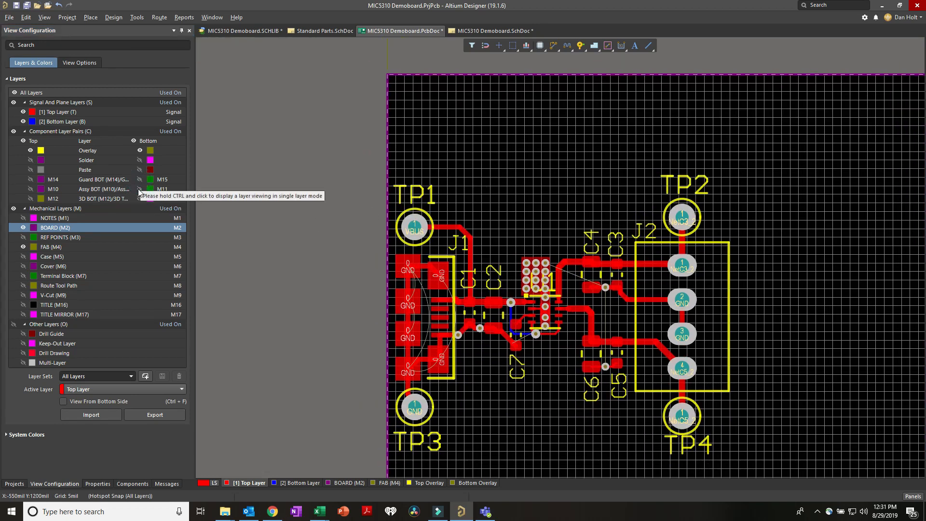
{"action": "left_click", "coordinate": [139, 192]}
- Examine how J1's PCB edge marking lines up with the board outline
{"action": "scroll", "coordinate": [372, 328], "scroll_direction": "up", "scroll_amount": 2, "text": "ctrl"}
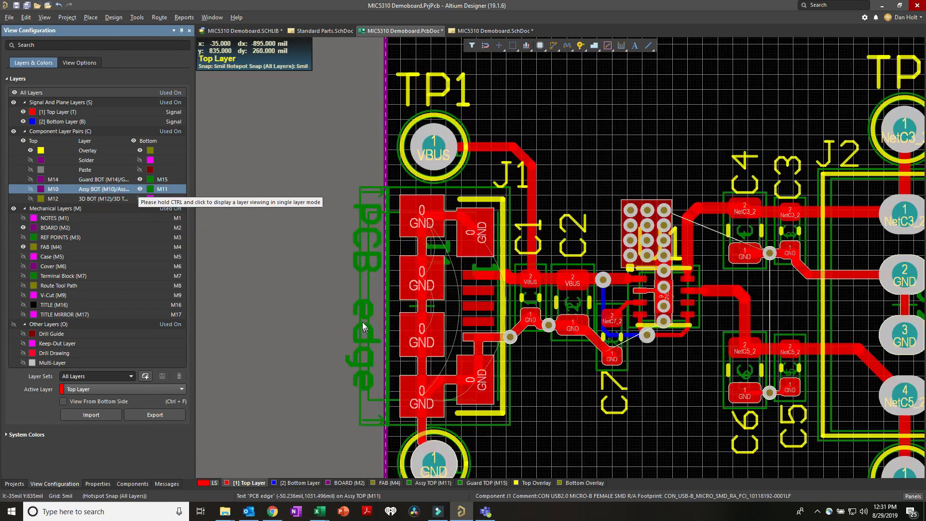
{"action": "scroll", "coordinate": [369, 295], "scroll_direction": "up", "scroll_amount": 1, "text": "ctrl"}
{"action": "scroll", "coordinate": [383, 160], "scroll_direction": "up", "scroll_amount": 1, "text": "ctrl"}
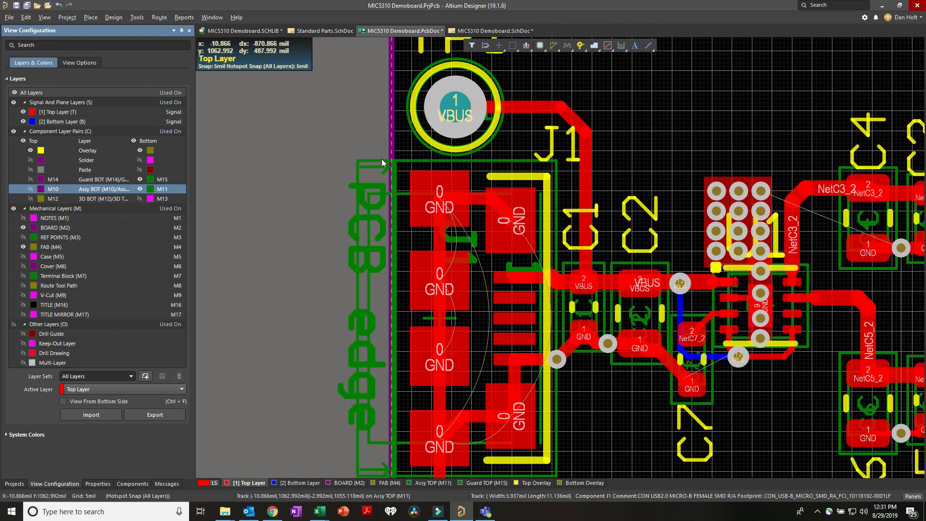
{"action": "scroll", "coordinate": [382, 162], "scroll_direction": "up", "scroll_amount": 2, "text": "ctrl"}
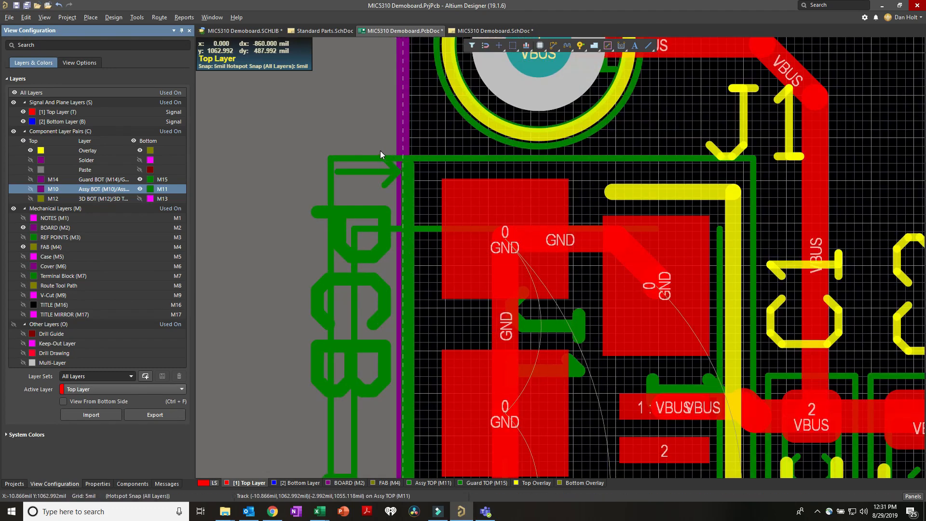
{"action": "scroll", "coordinate": [399, 268], "scroll_direction": "down", "scroll_amount": 3, "text": "ctrl"}
{"action": "scroll", "coordinate": [442, 245], "scroll_direction": "up", "scroll_amount": 2, "text": "ctrl"}
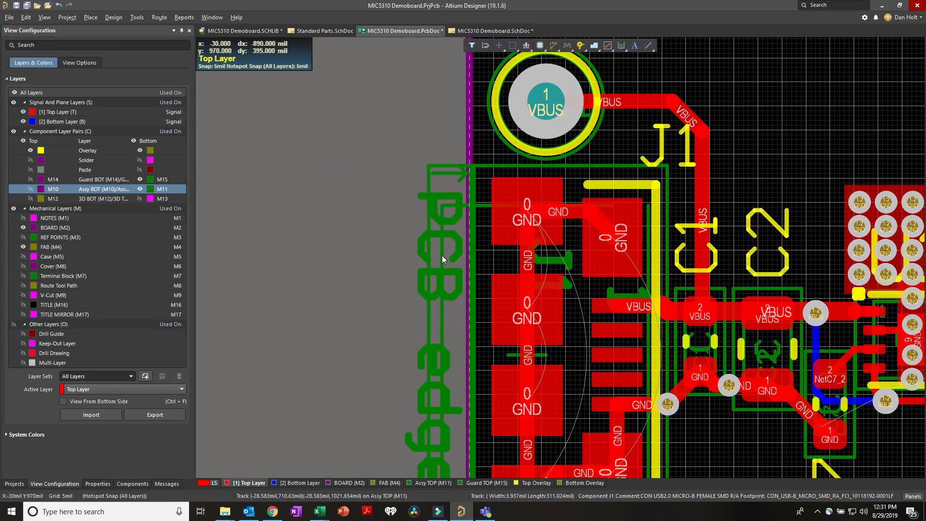
{"action": "scroll", "coordinate": [440, 263], "scroll_direction": "down", "scroll_amount": 2, "text": "ctrl"}
- Inspect in 3D how J1 overhangs the board edge, looking from above, the side and below, and return to 2D
{"action": "key", "text": "3"}
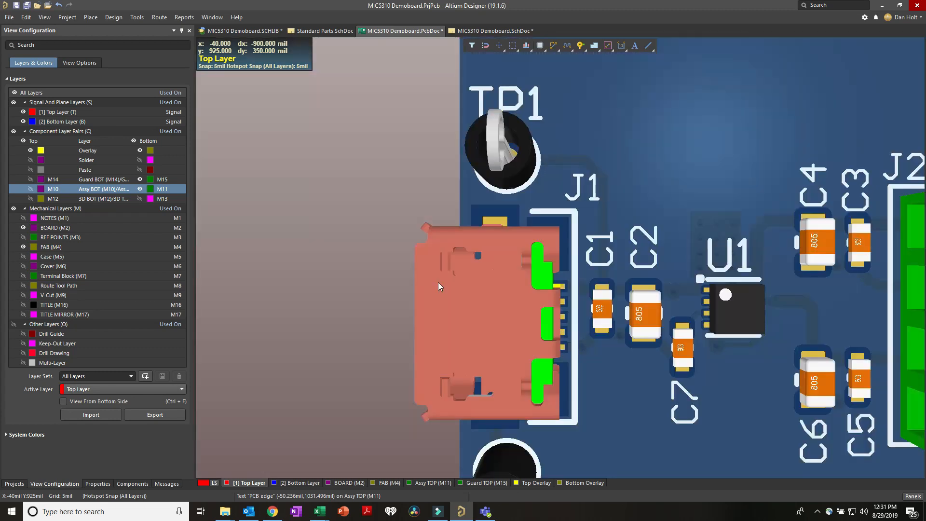
{"action": "right_click_drag", "start_coordinate": [443, 368], "coordinate": [458, 198], "text": "shift"}
{"action": "scroll", "coordinate": [374, 285], "scroll_direction": "up", "scroll_amount": 4, "text": "ctrl"}
{"action": "right_click_drag", "start_coordinate": [383, 372], "coordinate": [419, 135], "text": "shift"}
{"action": "scroll", "coordinate": [395, 346], "scroll_direction": "up", "scroll_amount": 2, "text": "ctrl"}
{"action": "scroll", "coordinate": [413, 362], "scroll_direction": "down", "scroll_amount": 2, "text": "ctrl"}
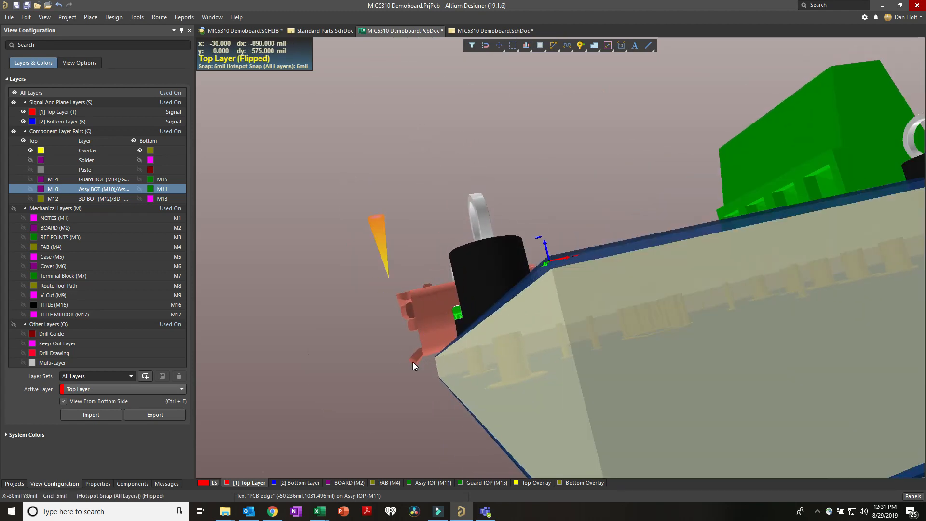
{"action": "right_click_drag", "start_coordinate": [421, 377], "coordinate": [457, 366]}
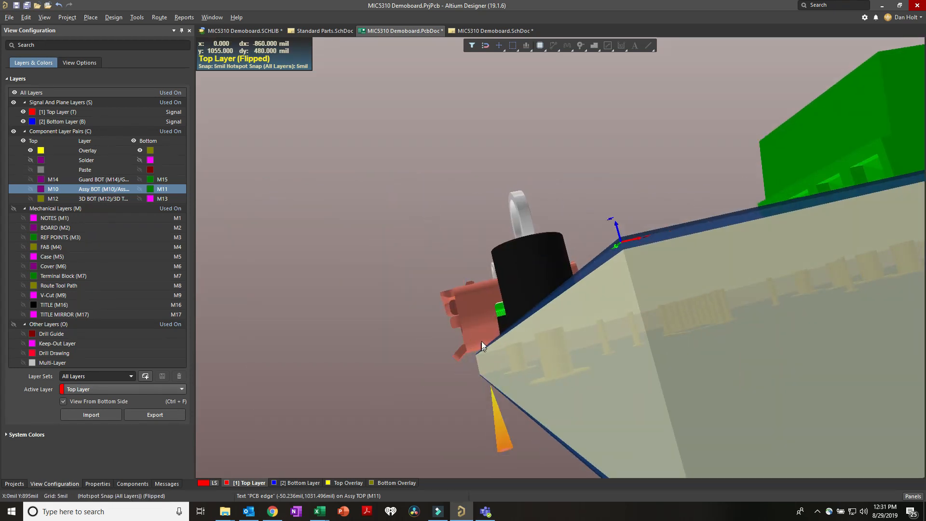
{"action": "scroll", "coordinate": [563, 356], "scroll_direction": "down", "scroll_amount": 1, "text": "ctrl"}
{"action": "right_click_drag", "start_coordinate": [770, 328], "coordinate": [560, 366]}
{"action": "right_click_drag", "start_coordinate": [691, 353], "coordinate": [599, 309], "text": "shift"}
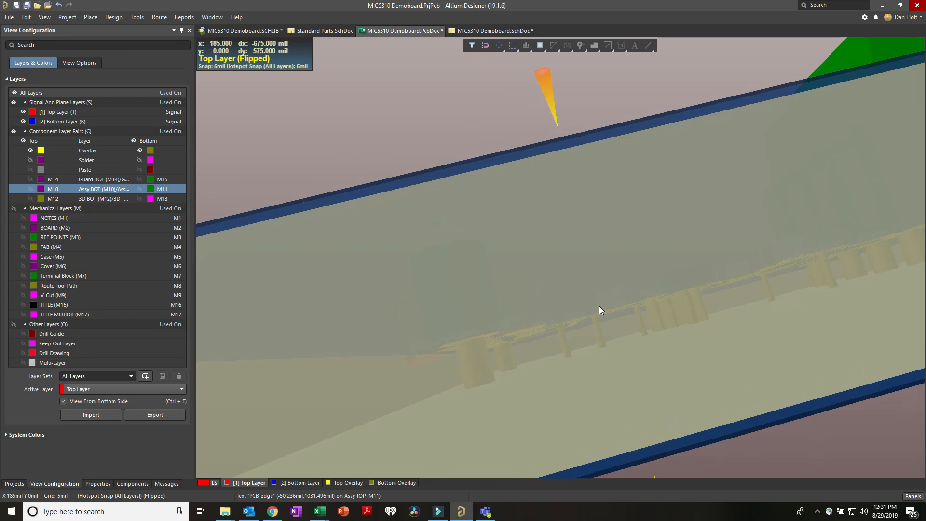
{"action": "scroll", "coordinate": [599, 307], "scroll_direction": "down", "scroll_amount": 5, "text": "ctrl"}
{"action": "right_click_drag", "start_coordinate": [560, 252], "coordinate": [571, 111], "text": "shift"}
{"action": "right_click_drag", "start_coordinate": [579, 283], "coordinate": [617, 355], "text": "shift"}
{"action": "scroll", "coordinate": [619, 170], "scroll_direction": "down", "scroll_amount": 3, "text": "ctrl"}
{"action": "right_click_drag", "start_coordinate": [577, 123], "coordinate": [600, 141], "text": "shift"}
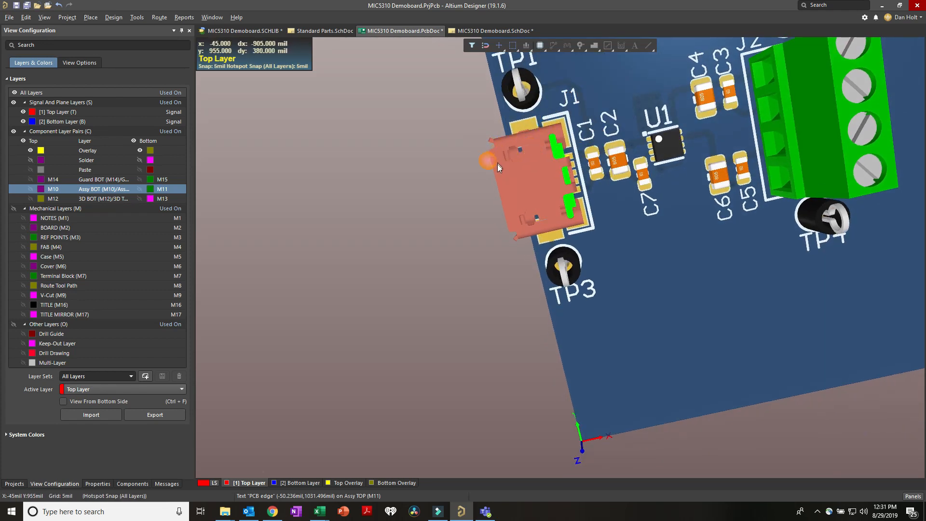
{"action": "key", "text": "2"}
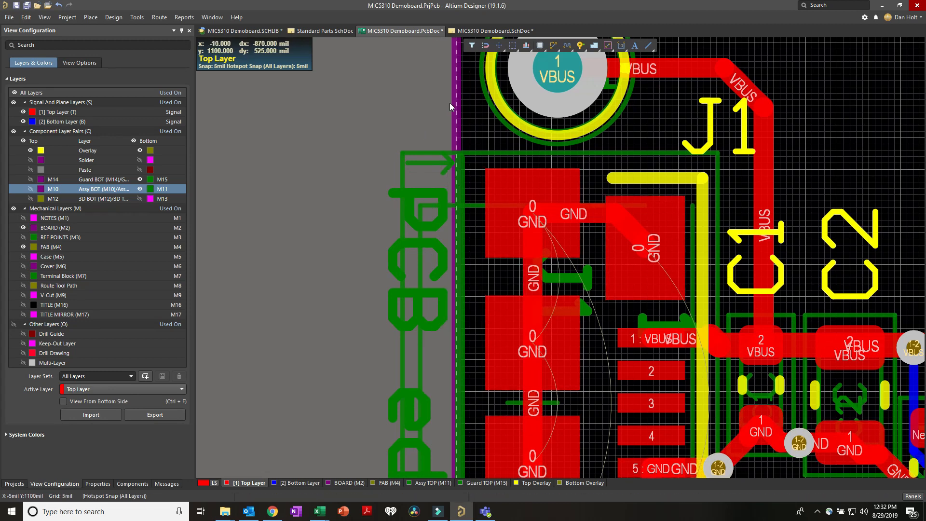
- Select the left line of the board outline and follow it along the board edge to its upper corner
{"action": "left_click", "coordinate": [462, 107]}
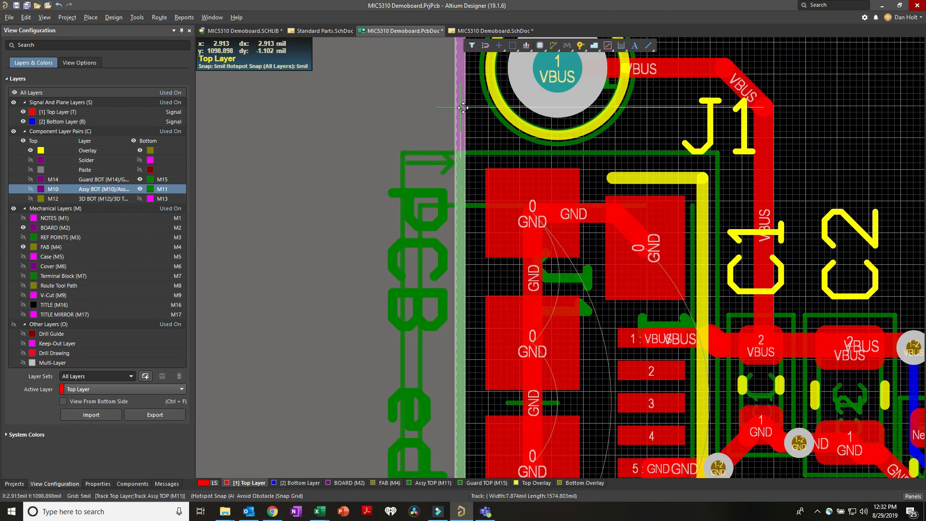
{"action": "scroll", "coordinate": [464, 245], "scroll_direction": "down", "scroll_amount": 3, "text": "ctrl"}
{"action": "right_click_drag", "start_coordinate": [464, 367], "coordinate": [429, 237]}
{"action": "right_click_drag", "start_coordinate": [446, 291], "coordinate": [441, 414]}
{"action": "right_click_drag", "start_coordinate": [417, 84], "coordinate": [436, 227]}
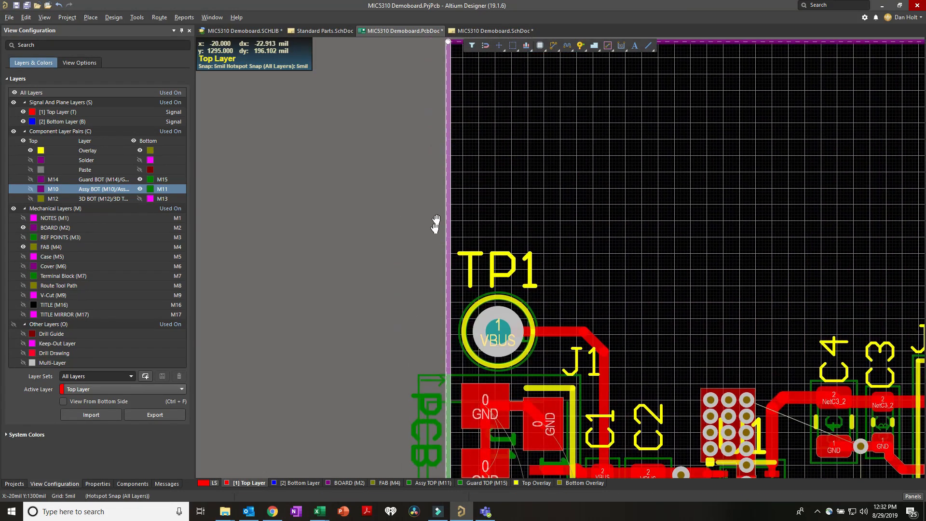
{"action": "scroll", "coordinate": [445, 194], "scroll_direction": "down", "scroll_amount": 2, "text": "ctrl"}
{"action": "right_click_drag", "start_coordinate": [556, 203], "coordinate": [434, 179]}
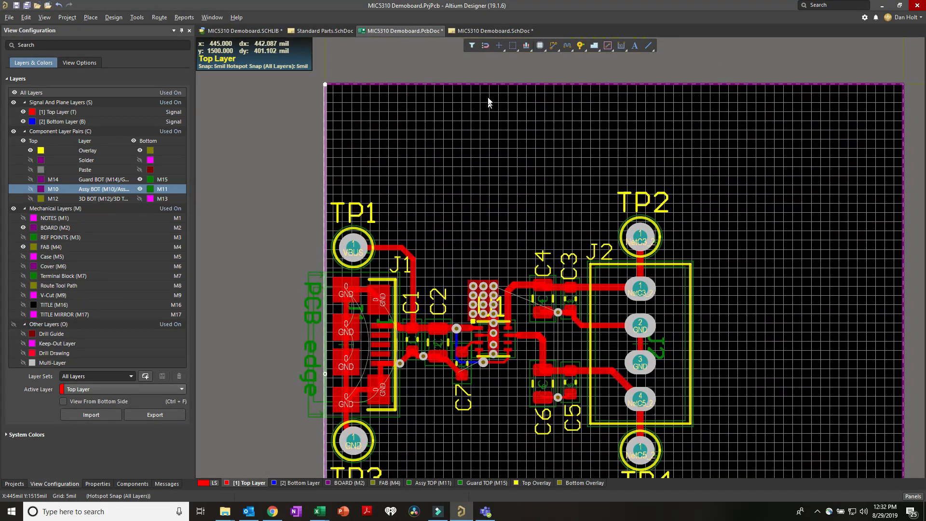
- Move the top line of the board outline down to just above TP1 and TP2, for a height of about 33.1 mm
{"action": "left_click", "coordinate": [489, 84]}
{"action": "left_click_drag", "start_coordinate": [490, 92], "coordinate": [491, 185]}
{"action": "right_click_drag", "start_coordinate": [740, 258], "coordinate": [713, 126]}
{"action": "scroll", "coordinate": [756, 201], "scroll_direction": "down", "scroll_amount": 2, "text": "ctrl"}
{"action": "scroll", "coordinate": [792, 234], "scroll_direction": "down", "scroll_amount": 1, "text": "ctrl"}
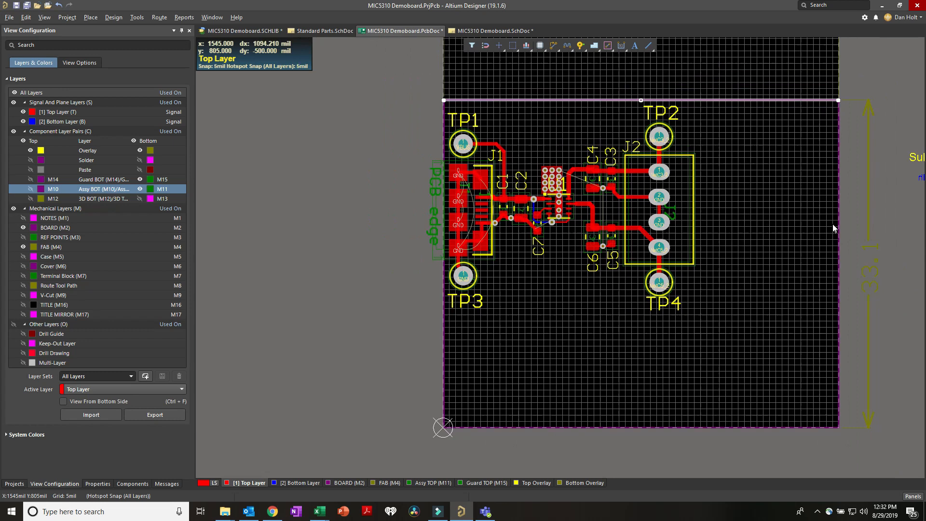
- Move the top line of the board outline up to leave room above TP1, for a height of about 35.6 mm
{"action": "left_click", "coordinate": [839, 228]}
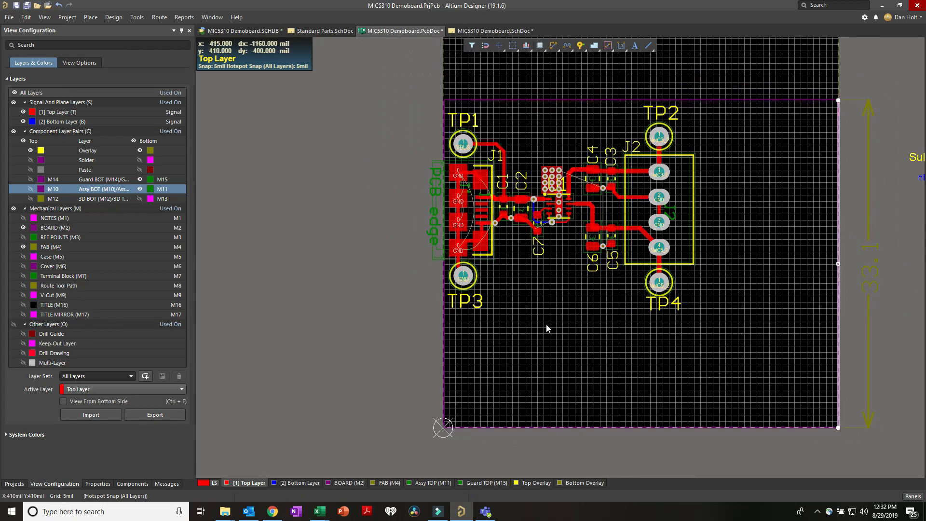
{"action": "scroll", "coordinate": [561, 303], "scroll_direction": "down", "scroll_amount": 1, "text": "ctrl"}
{"action": "scroll", "coordinate": [545, 208], "scroll_direction": "up", "scroll_amount": 3, "text": "ctrl"}
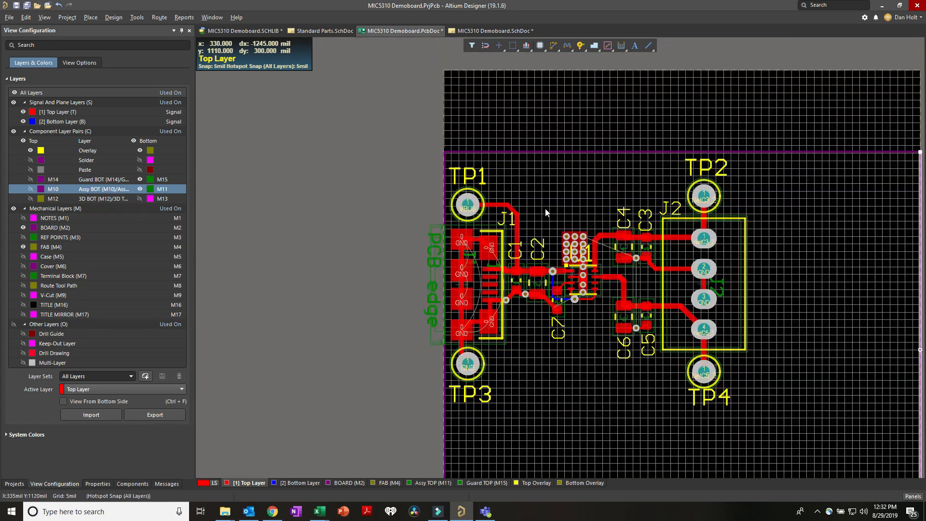
{"action": "right_click_drag", "start_coordinate": [552, 182], "coordinate": [584, 233]}
{"action": "scroll", "coordinate": [555, 241], "scroll_direction": "down", "scroll_amount": 3, "text": "ctrl"}
{"action": "scroll", "coordinate": [585, 250], "scroll_direction": "up", "scroll_amount": 2, "text": "ctrl"}
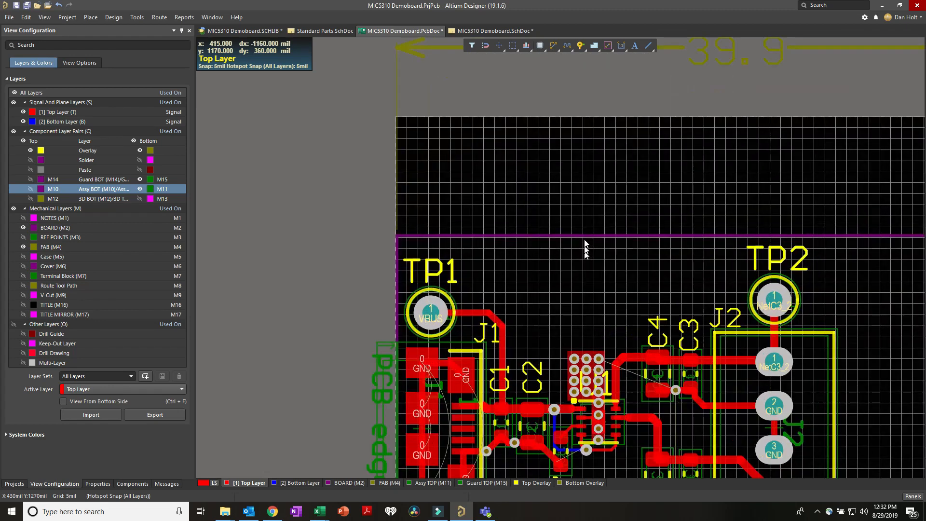
{"action": "left_click", "coordinate": [586, 235]}
{"action": "left_click_drag", "start_coordinate": [586, 236], "coordinate": [592, 193]}
{"action": "left_click", "coordinate": [524, 219]}
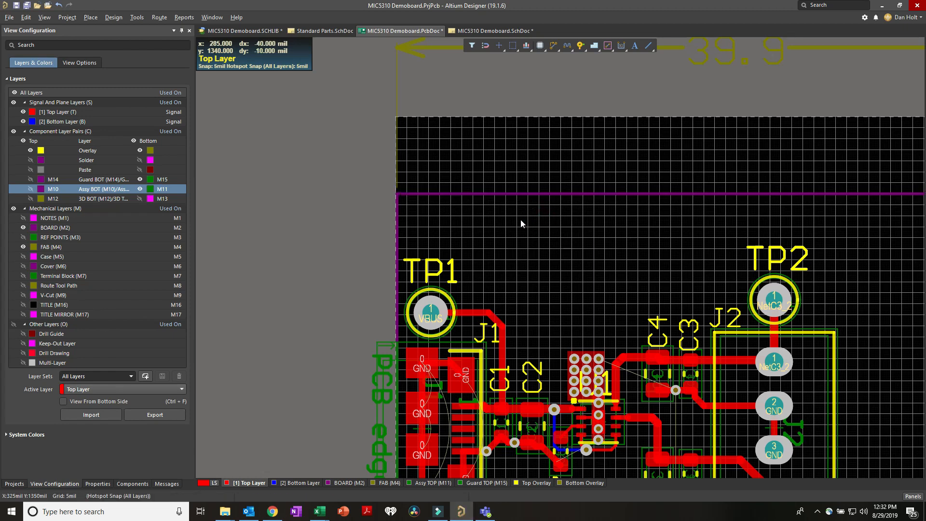
- Create a text string reading "MIC5310 Dual LDO" on the Top Overlay layer
{"action": "key", "text": "p"}
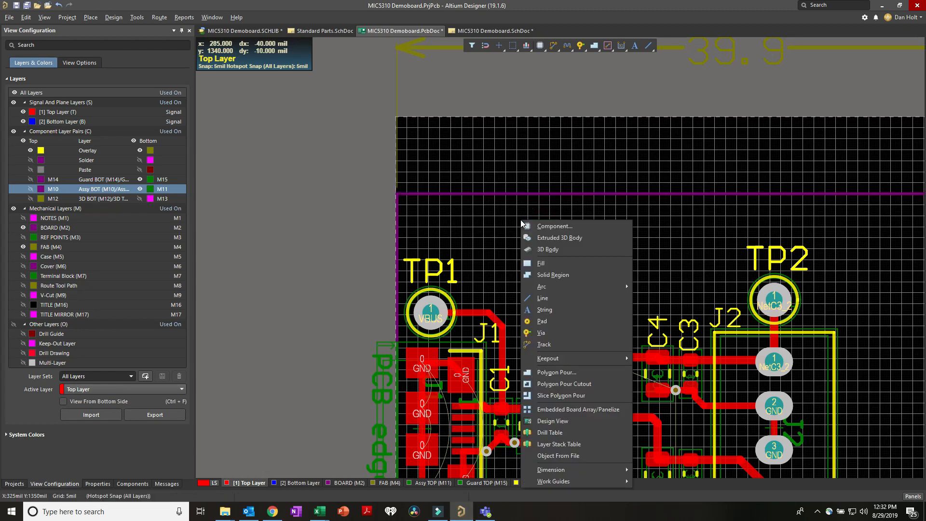
{"action": "left_click", "coordinate": [545, 309]}
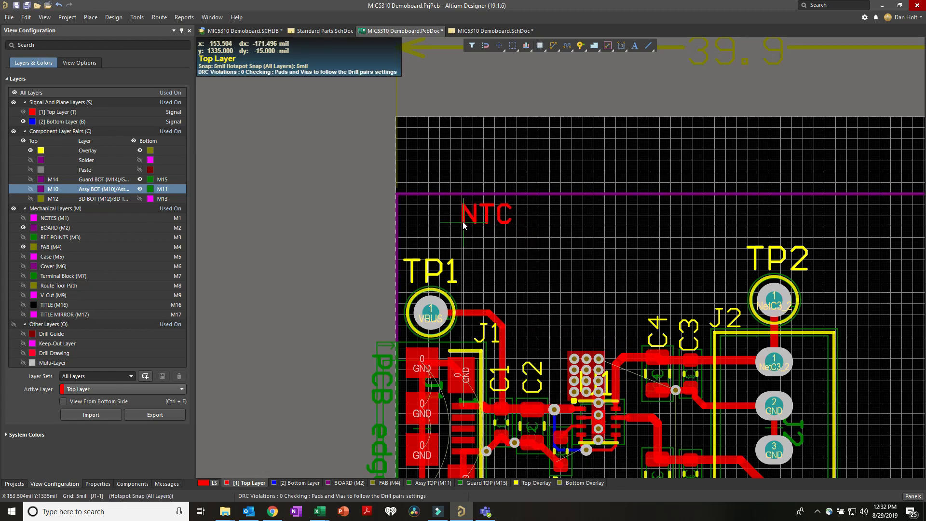
{"action": "key", "text": "Tab"}
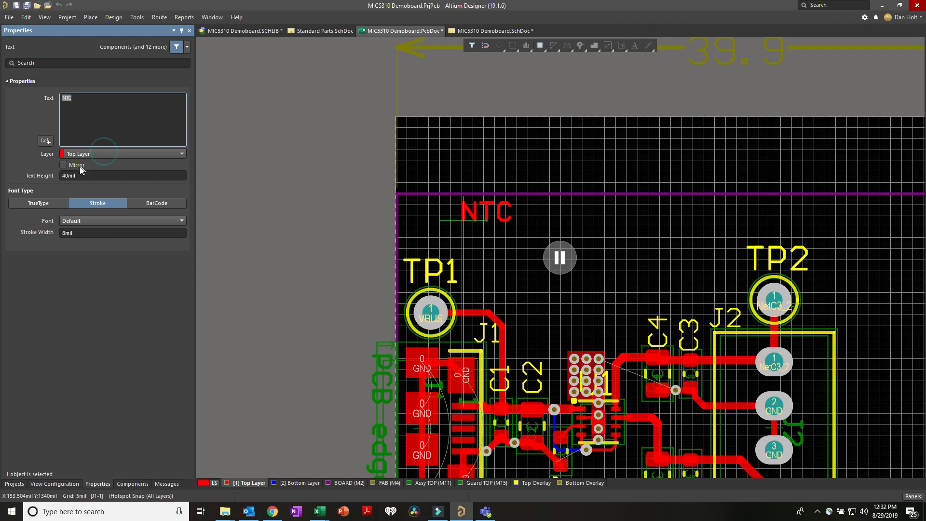
{"action": "left_click", "coordinate": [103, 154]}
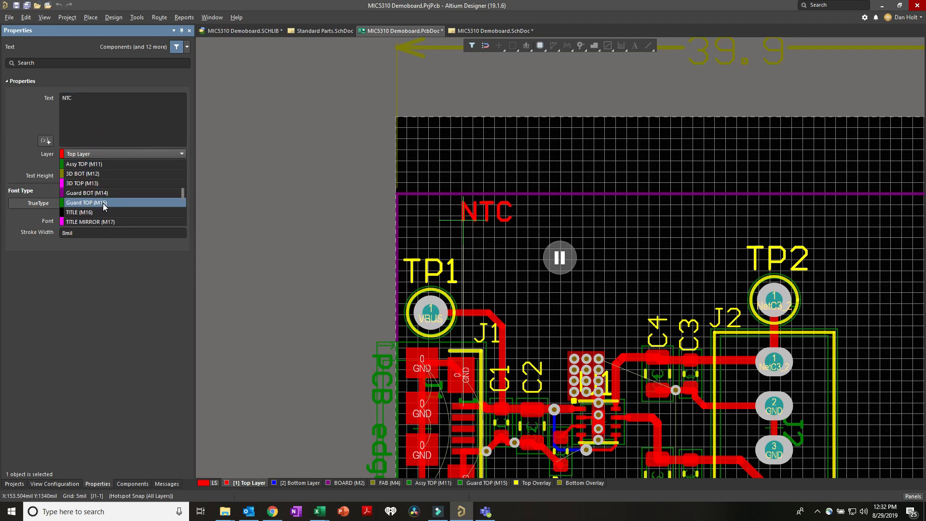
{"action": "scroll", "coordinate": [103, 198], "scroll_direction": "down", "scroll_amount": 2}
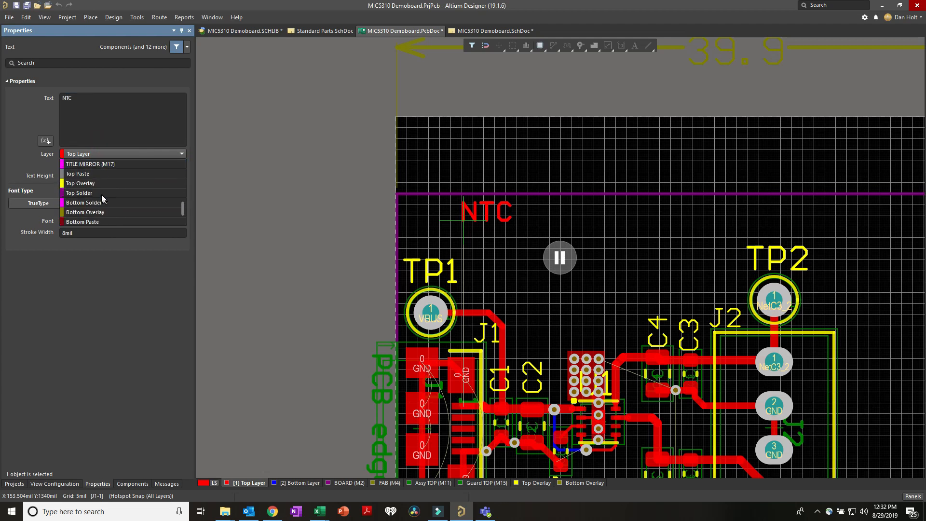
{"action": "left_click", "coordinate": [91, 184]}
{"action": "left_click", "coordinate": [84, 98]}
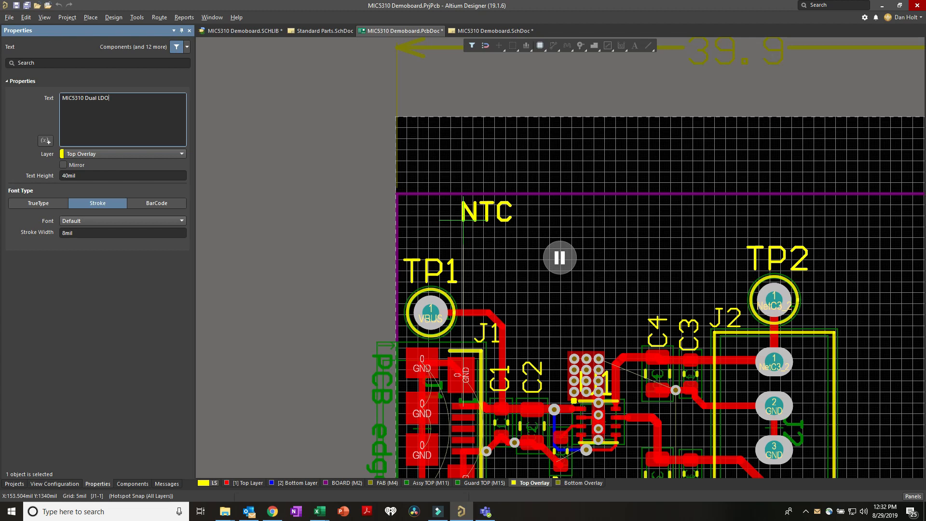
{"action": "key", "text": "Return"}
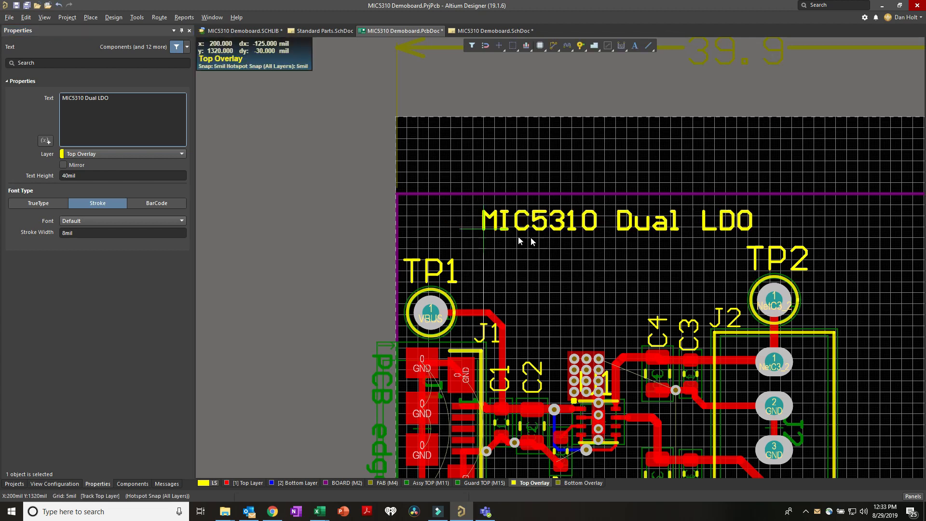
- Set the title string's text height to 50 mil and place it above TP1, just inside the upper board outline
{"action": "scroll", "coordinate": [588, 239], "scroll_direction": "down", "scroll_amount": 2, "text": "ctrl"}
{"action": "scroll", "coordinate": [588, 238], "scroll_direction": "down", "scroll_amount": 1, "text": "ctrl"}
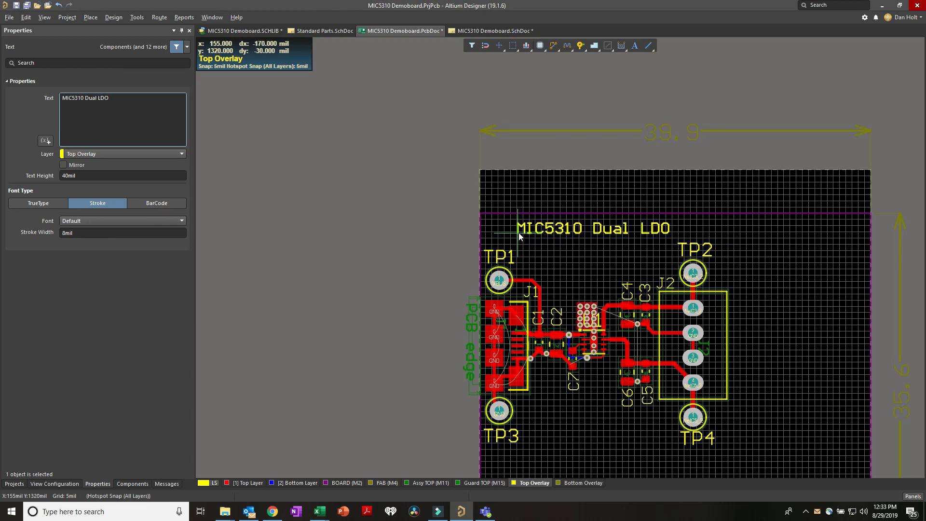
{"action": "key", "text": "Tab"}
{"action": "left_click", "coordinate": [106, 175]}
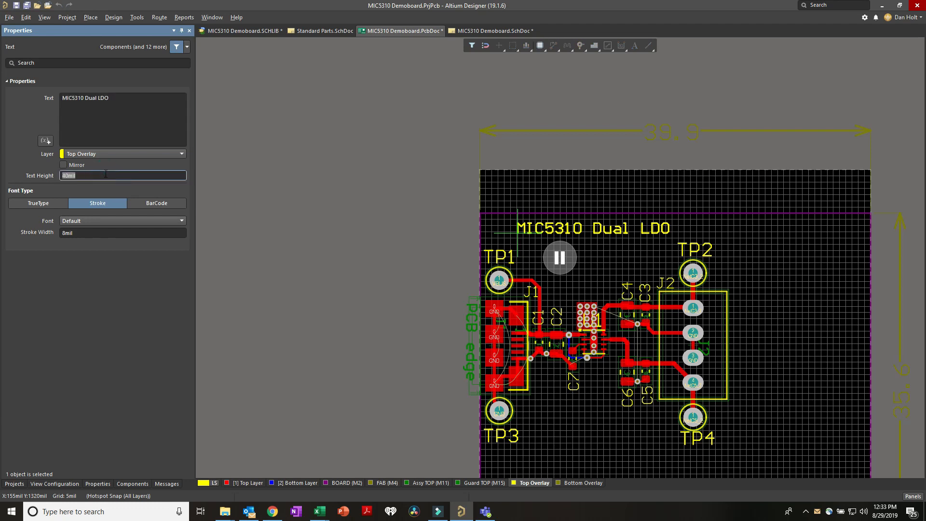
{"action": "key", "text": "Return"}
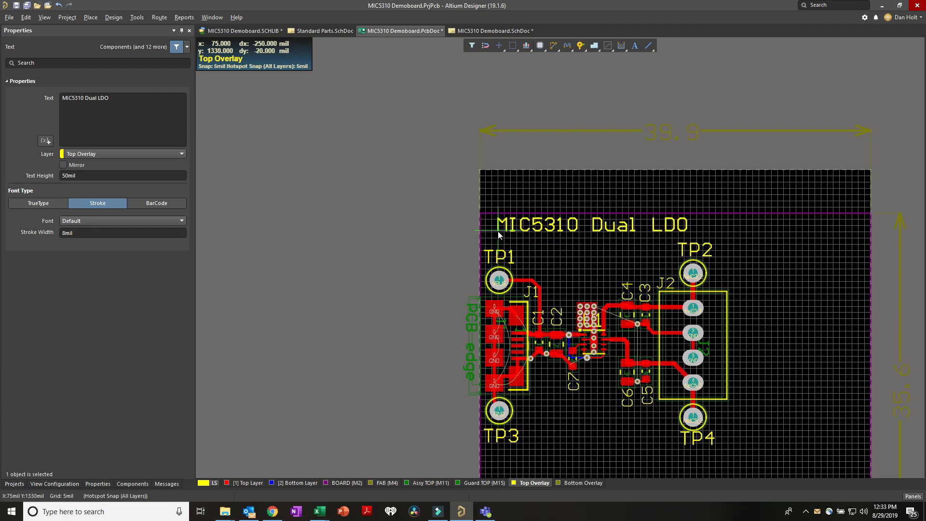
{"action": "left_click", "coordinate": [498, 235]}
{"action": "right_click", "coordinate": [644, 273]}
- Move the right line of the board outline inward to just beside J2, at X 1025 mil
{"action": "right_click_drag", "start_coordinate": [771, 298], "coordinate": [653, 232]}
{"action": "left_click", "coordinate": [684, 233]}
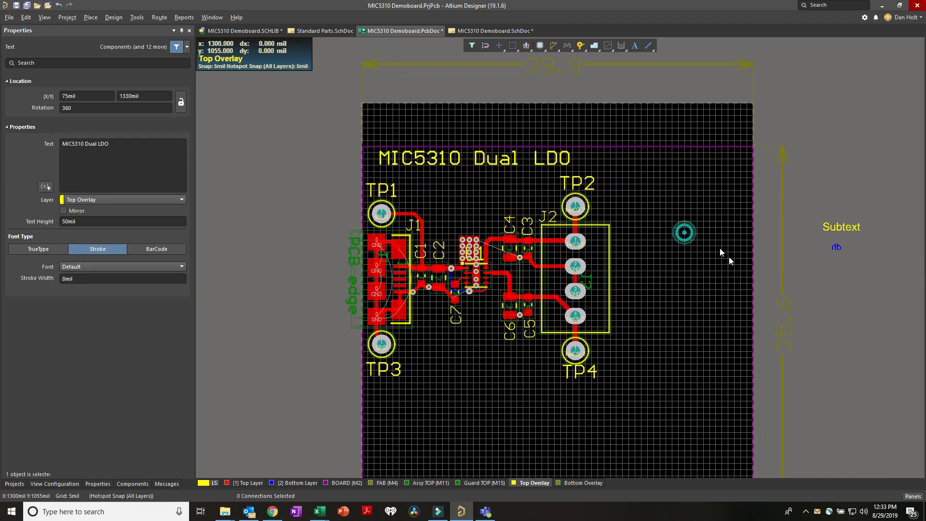
{"action": "left_click", "coordinate": [753, 277]}
{"action": "left_click_drag", "start_coordinate": [753, 277], "coordinate": [616, 277]}
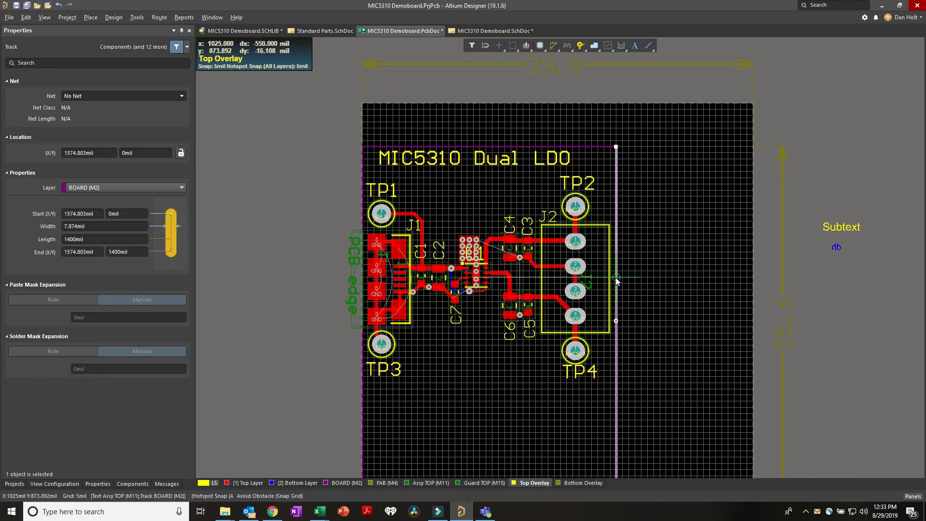
- Move the bottom line of the board outline up to just below TP3 and TP4, at Y 455 mil, and check it in 3D
{"action": "right_click_drag", "start_coordinate": [496, 382], "coordinate": [515, 312]}
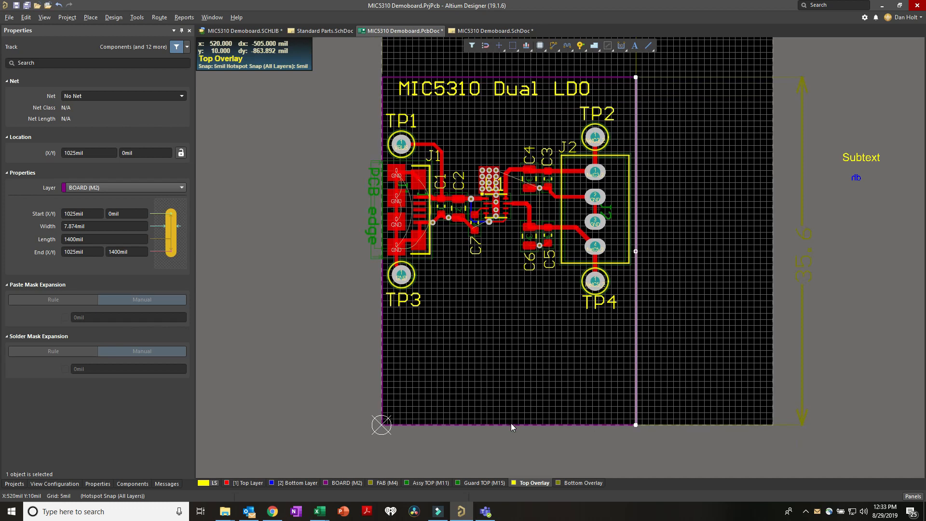
{"action": "left_click", "coordinate": [511, 425]}
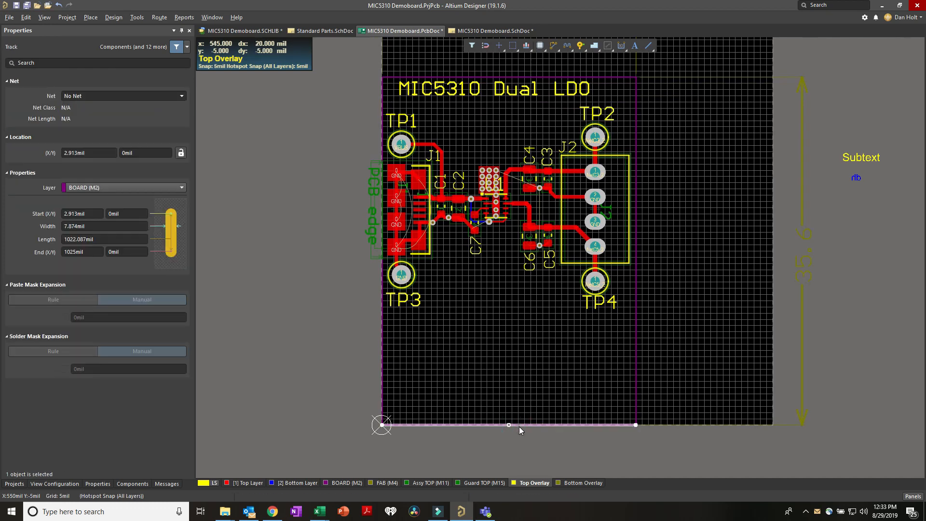
{"action": "left_click_drag", "start_coordinate": [520, 427], "coordinate": [528, 314]}
{"action": "right_click_drag", "start_coordinate": [528, 314], "coordinate": [541, 336]}
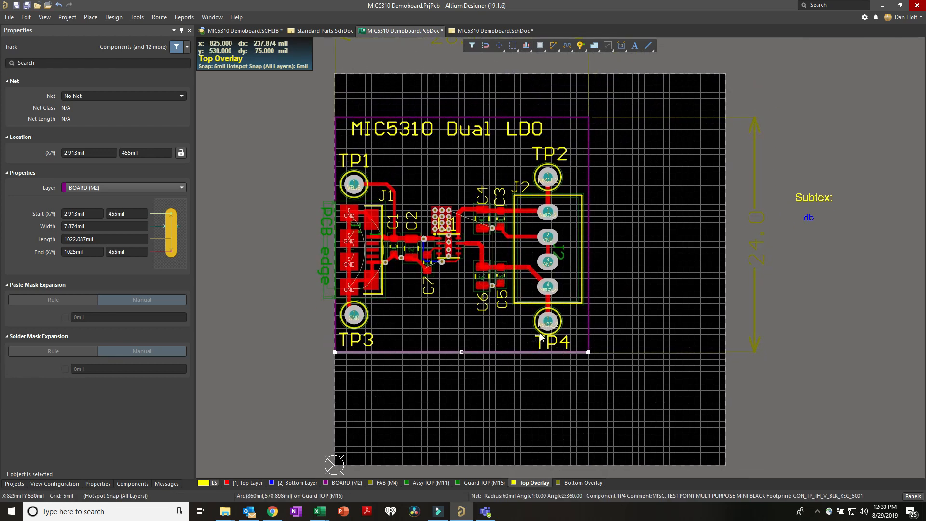
{"action": "key", "text": "3"}
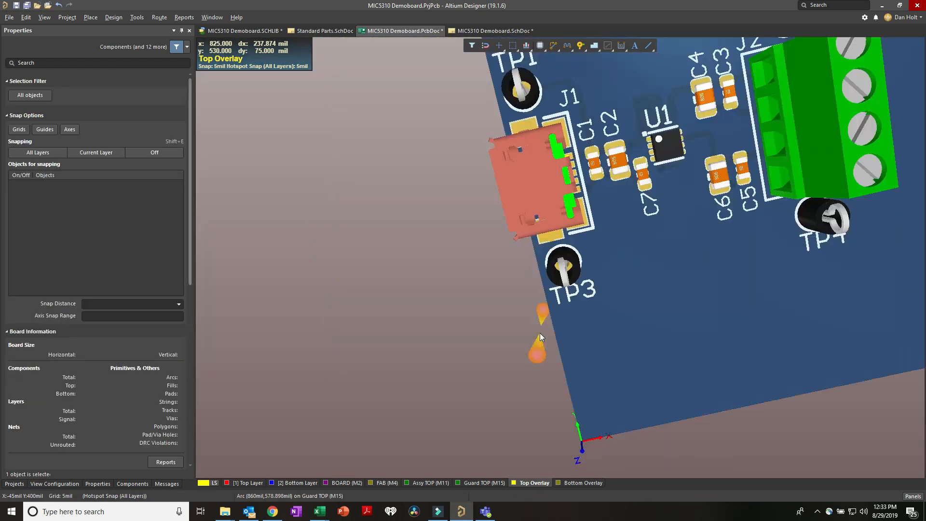
{"action": "key", "text": "2"}
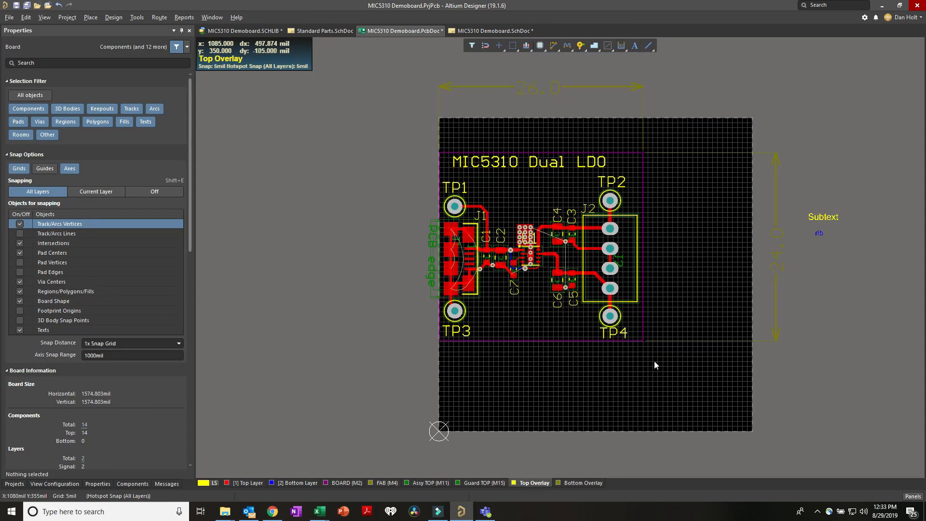
- Select all four lines of the board outline and redefine the board shape from them
{"action": "scroll", "coordinate": [651, 359], "scroll_direction": "up", "scroll_amount": 2, "text": "ctrl"}
{"action": "scroll", "coordinate": [646, 346], "scroll_direction": "up", "scroll_amount": 1, "text": "ctrl"}
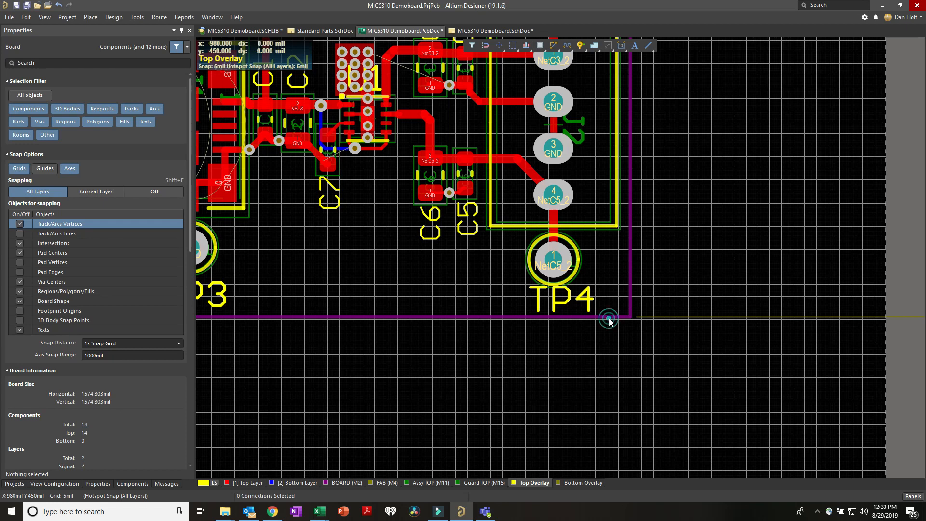
{"action": "left_click", "coordinate": [609, 317]}
{"action": "scroll", "coordinate": [608, 319], "scroll_direction": "down", "scroll_amount": 4, "text": "ctrl"}
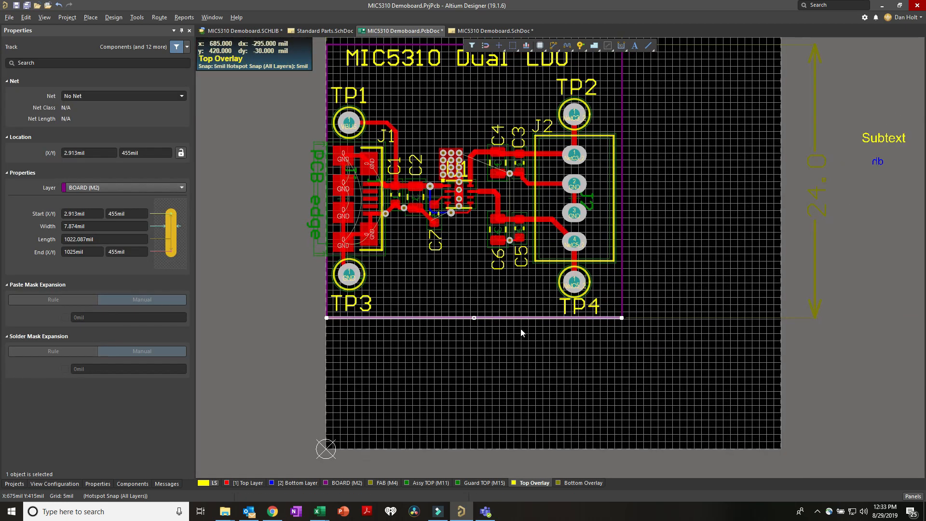
{"action": "left_click", "coordinate": [621, 296], "text": "shift"}
{"action": "right_click_drag", "start_coordinate": [656, 262], "coordinate": [700, 370]}
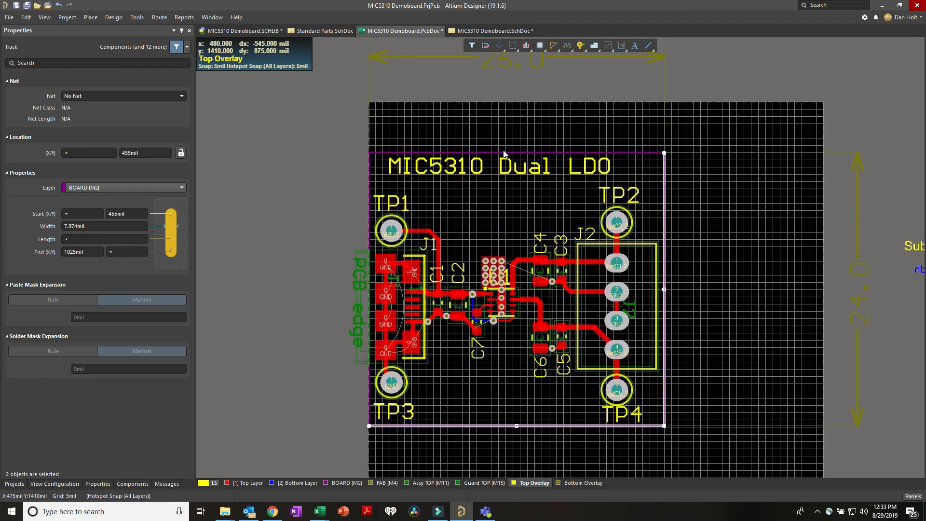
{"action": "left_click", "coordinate": [500, 154], "text": "shift"}
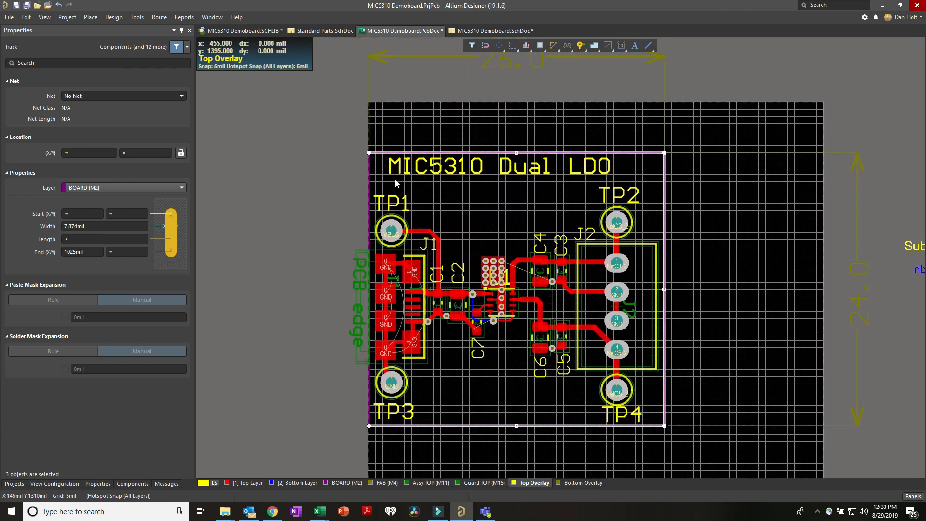
{"action": "left_click", "coordinate": [370, 181], "text": "shift"}
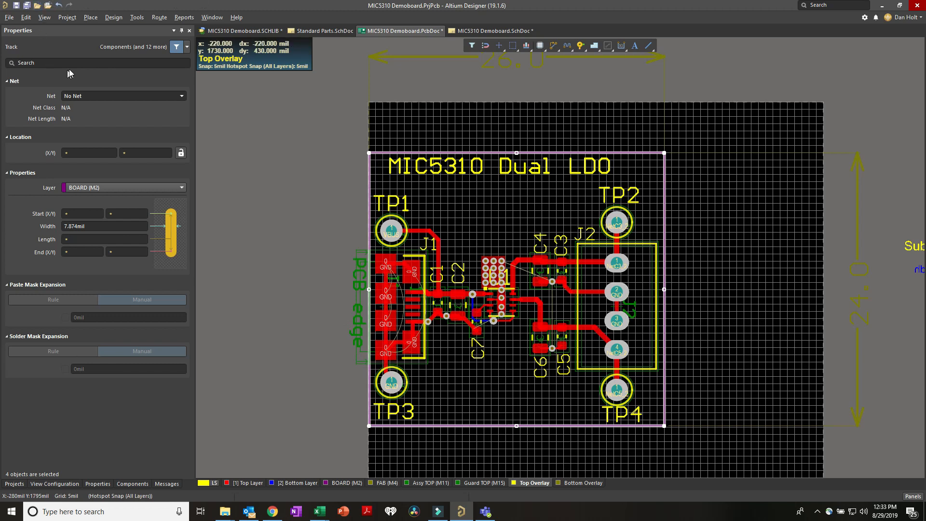
{"action": "left_click", "coordinate": [113, 17]}
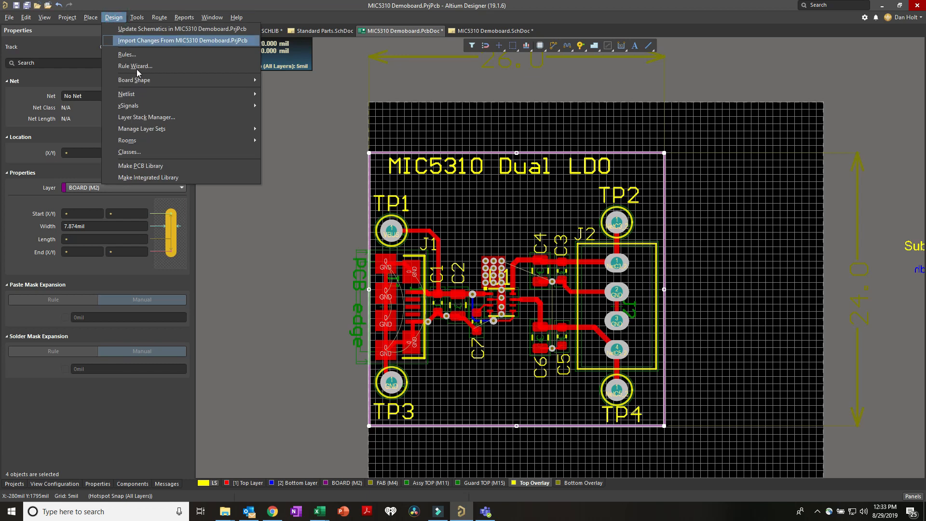
{"action": "mouse_move", "coordinate": [143, 83]}
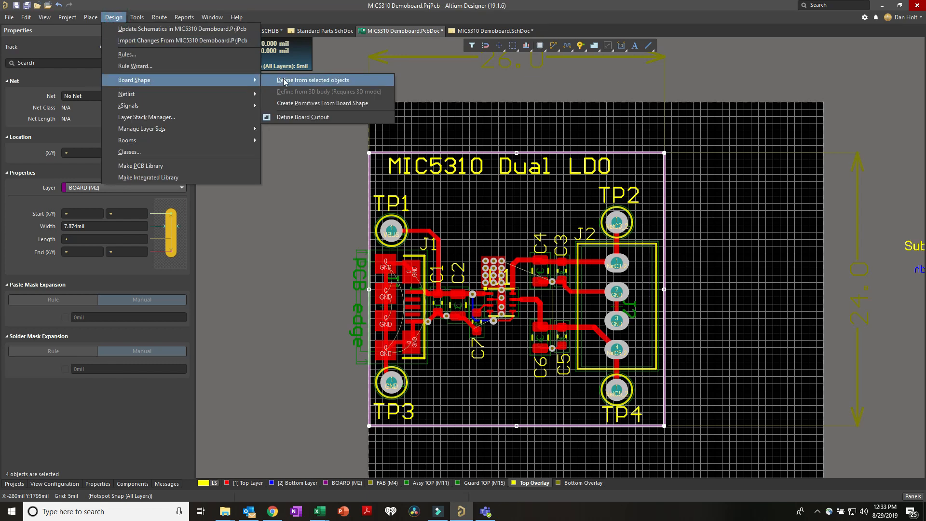
{"action": "left_click", "coordinate": [332, 81]}
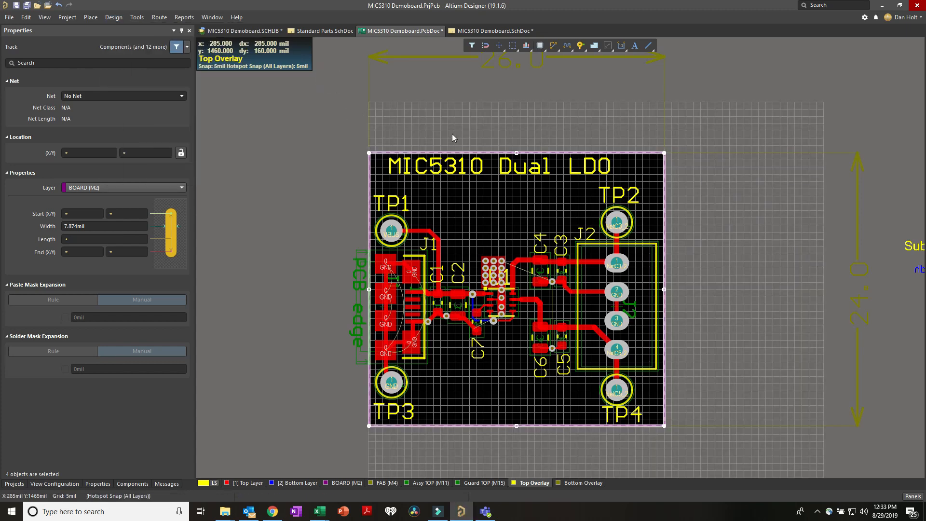
{"action": "left_click", "coordinate": [452, 132]}
- Inspect the resized board in 3D from several angles, including the title text, J2, the capacitors around U1 and the test points
{"action": "scroll", "coordinate": [506, 157], "scroll_direction": "down", "scroll_amount": 1, "text": "ctrl"}
{"action": "right_click_drag", "start_coordinate": [517, 201], "coordinate": [464, 185]}
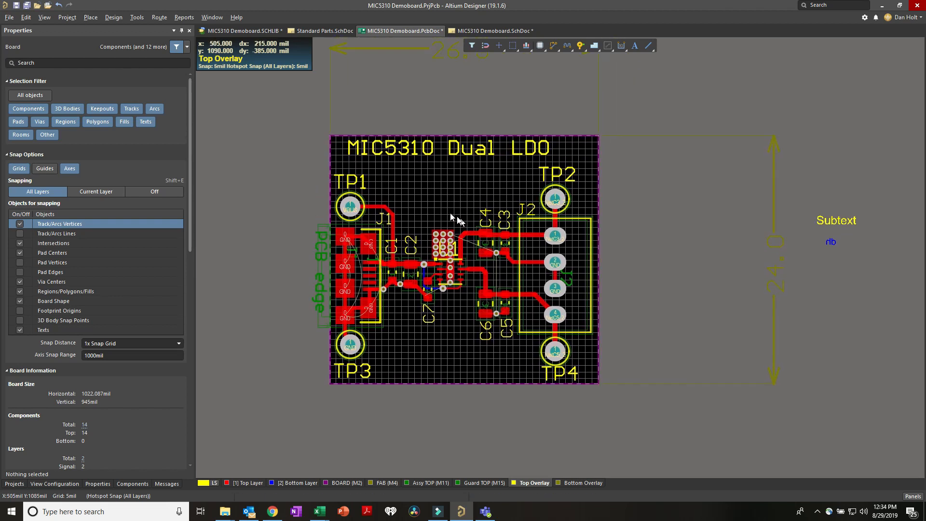
{"action": "key", "text": "3"}
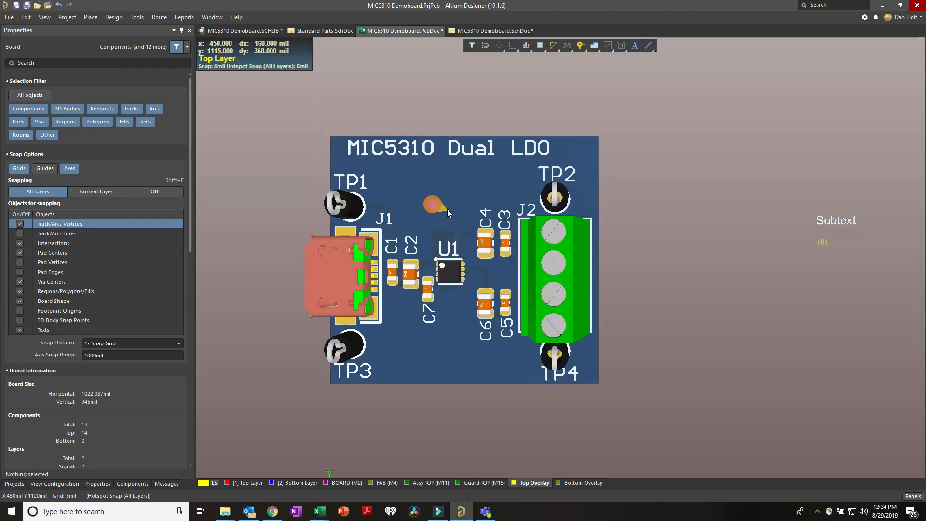
{"action": "right_click_drag", "start_coordinate": [443, 270], "coordinate": [467, 257], "text": "shift"}
{"action": "right_click_drag", "start_coordinate": [575, 232], "coordinate": [372, 323]}
{"action": "scroll", "coordinate": [467, 218], "scroll_direction": "down", "scroll_amount": 2, "text": "ctrl"}
{"action": "right_click_drag", "start_coordinate": [476, 314], "coordinate": [560, 204], "text": "shift"}
{"action": "right_click_drag", "start_coordinate": [359, 366], "coordinate": [451, 328], "text": "shift"}
{"action": "scroll", "coordinate": [526, 276], "scroll_direction": "up", "scroll_amount": 3, "text": "ctrl"}
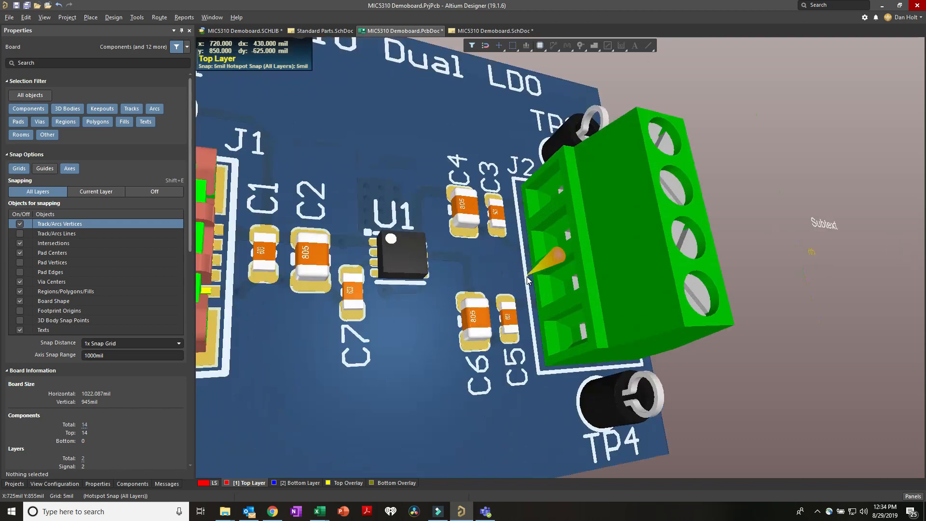
{"action": "scroll", "coordinate": [526, 276], "scroll_direction": "up", "scroll_amount": 2, "text": "ctrl"}
{"action": "scroll", "coordinate": [564, 288], "scroll_direction": "down", "scroll_amount": 5, "text": "ctrl"}
{"action": "right_click_drag", "start_coordinate": [564, 288], "coordinate": [479, 323], "text": "shift"}
{"action": "scroll", "coordinate": [514, 222], "scroll_direction": "up", "scroll_amount": 6, "text": "ctrl"}
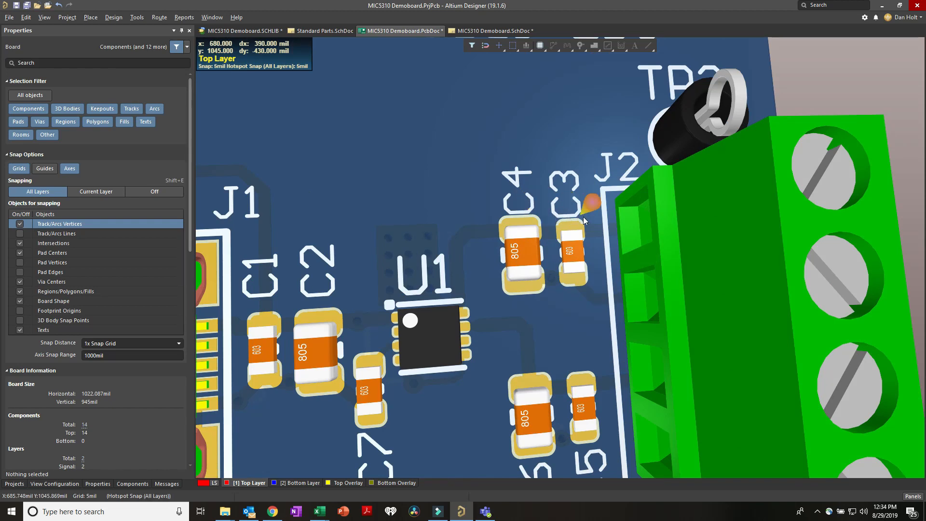
{"action": "scroll", "coordinate": [544, 245], "scroll_direction": "down", "scroll_amount": 3, "text": "ctrl"}
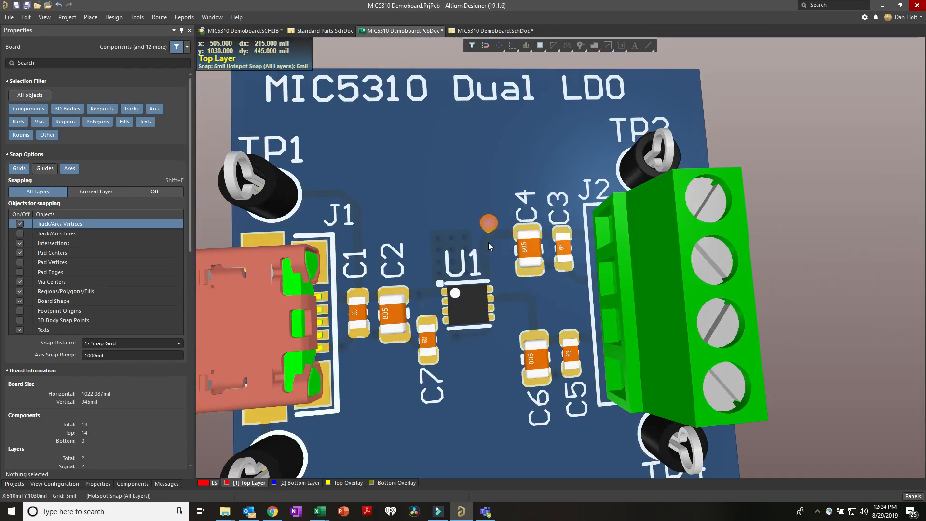
{"action": "scroll", "coordinate": [488, 243], "scroll_direction": "down", "scroll_amount": 3, "text": "ctrl"}
{"action": "right_click_drag", "start_coordinate": [502, 207], "coordinate": [533, 283], "text": "shift"}
{"action": "key", "text": "shift"}
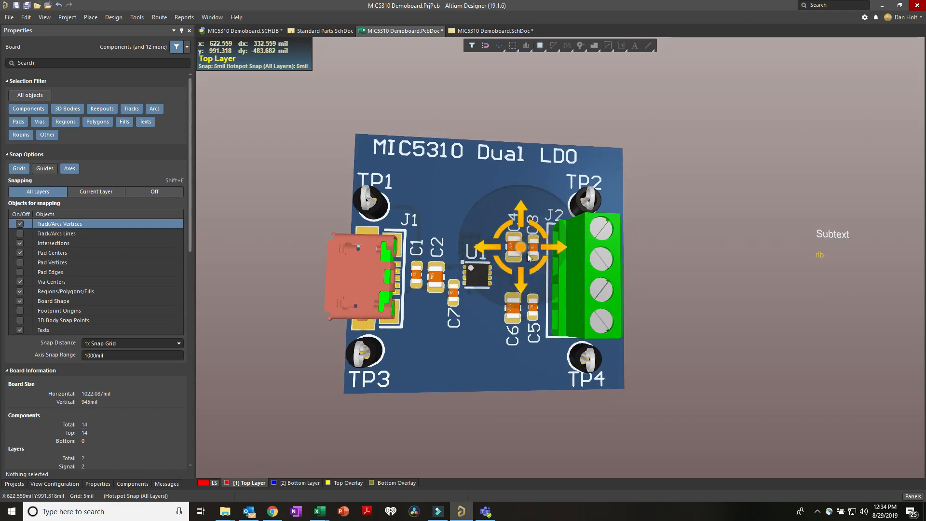
- Inspect the board in 3D and then in 2D, checking the terminal block J2's orientation and its pad nets
{"action": "right_click_drag", "start_coordinate": [479, 222], "coordinate": [458, 232], "text": "shift"}
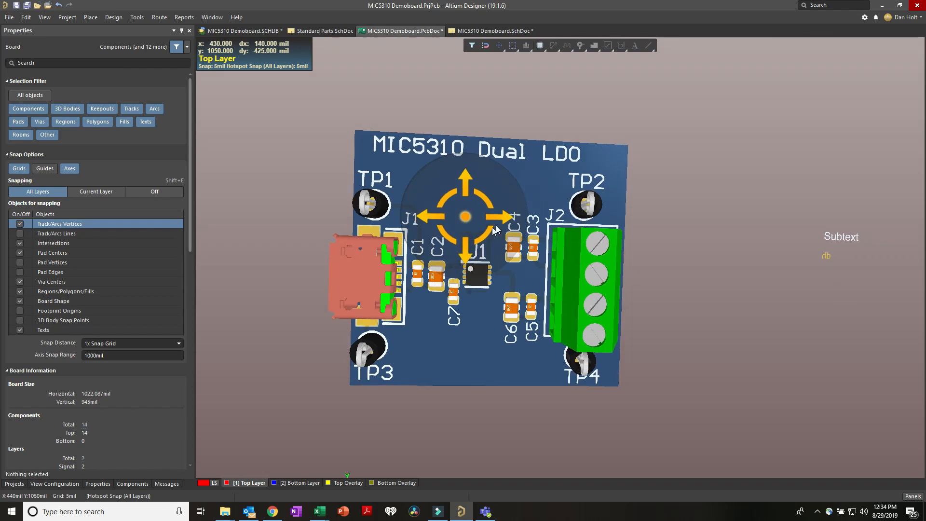
{"action": "right_click_drag", "start_coordinate": [496, 194], "coordinate": [488, 195], "text": "shift"}
{"action": "scroll", "coordinate": [490, 237], "scroll_direction": "down", "scroll_amount": 4, "text": "ctrl"}
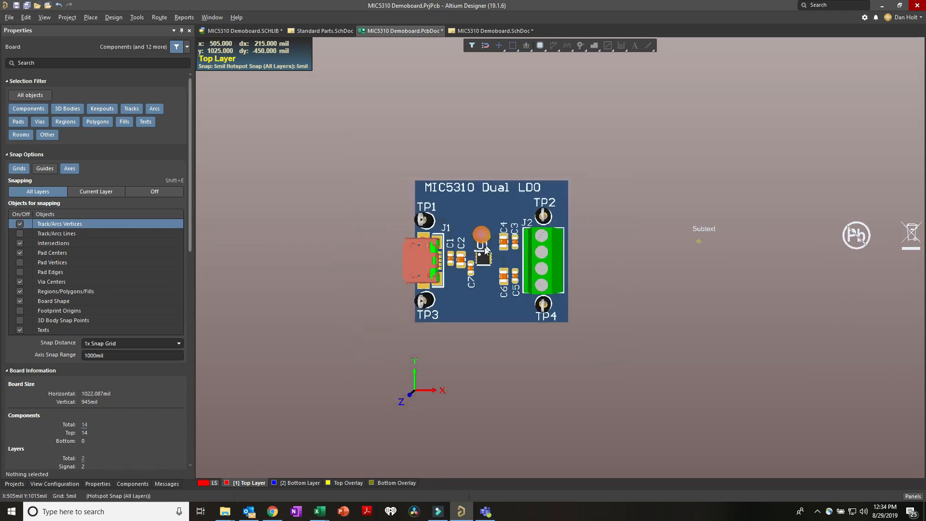
{"action": "scroll", "coordinate": [492, 239], "scroll_direction": "up", "scroll_amount": 3, "text": "ctrl"}
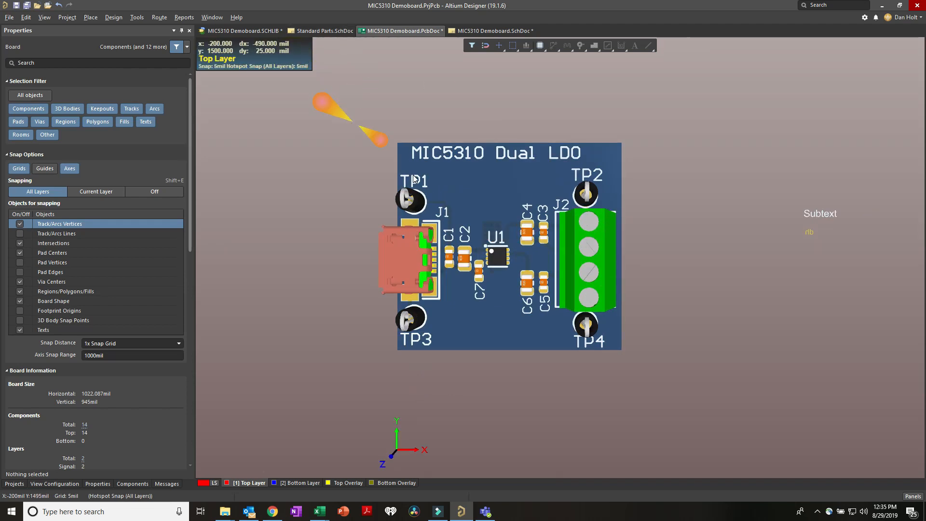
{"action": "key", "text": "2"}
{"action": "scroll", "coordinate": [577, 261], "scroll_direction": "up", "scroll_amount": 3, "text": "ctrl"}
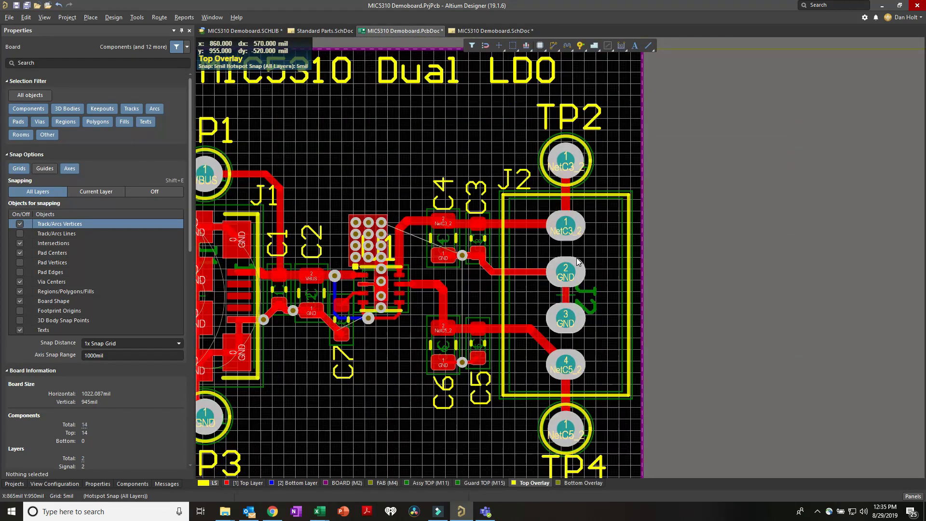
{"action": "scroll", "coordinate": [577, 258], "scroll_direction": "down", "scroll_amount": 1, "text": "ctrl"}
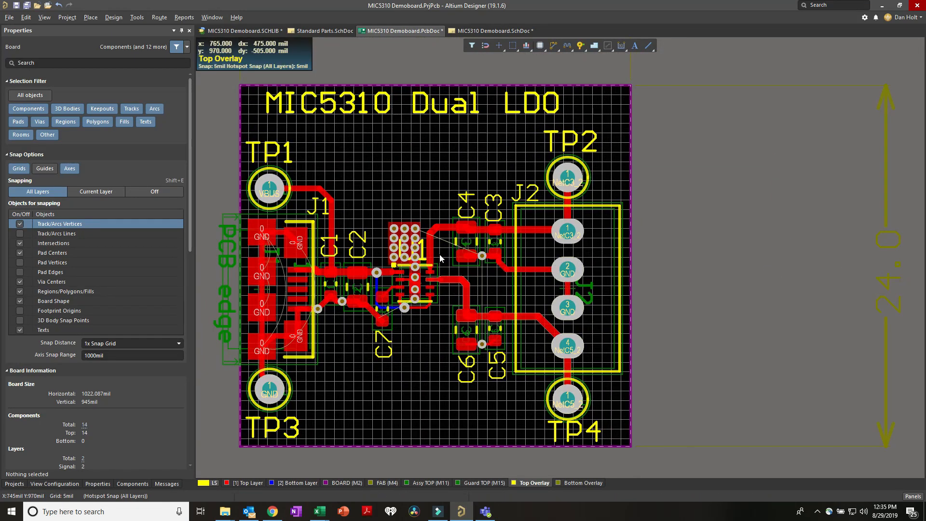
{"action": "scroll", "coordinate": [440, 259], "scroll_direction": "up", "scroll_amount": 2, "text": "ctrl"}
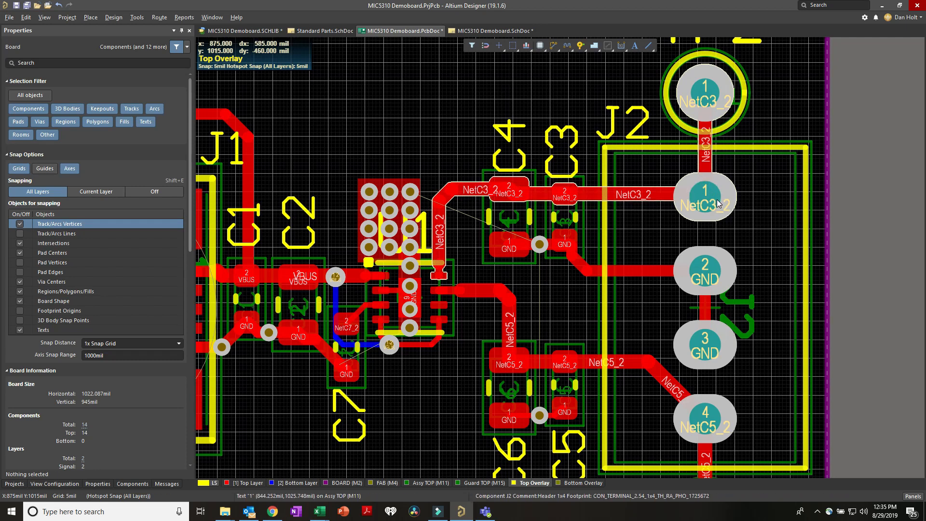
{"action": "scroll", "coordinate": [720, 221], "scroll_direction": "down", "scroll_amount": 1, "text": "ctrl"}
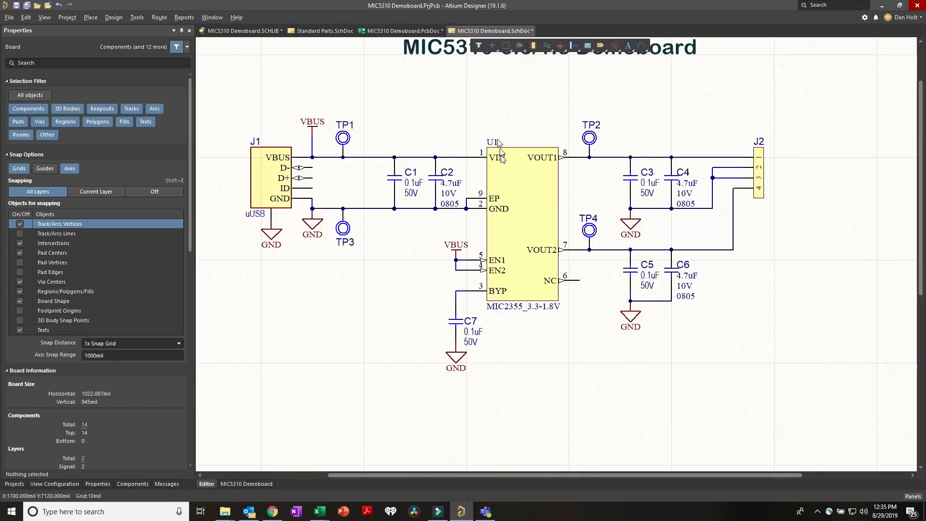
- In the schematic, flip J2 so pin 4 meets the VOUT1 wire and pin 1 the VOUT2 wire, and move its designator above the symbol
{"action": "left_click", "coordinate": [494, 30]}
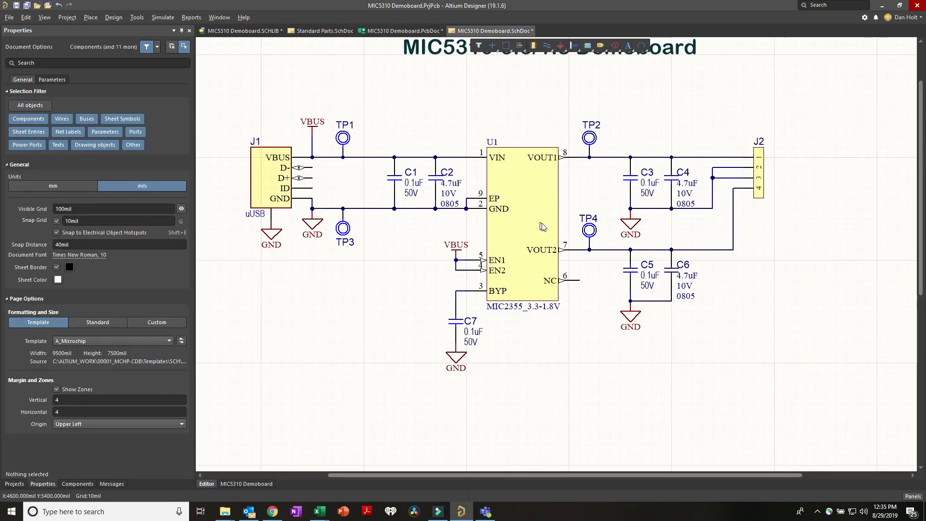
{"action": "scroll", "coordinate": [663, 179], "scroll_direction": "up", "scroll_amount": 5, "text": "ctrl"}
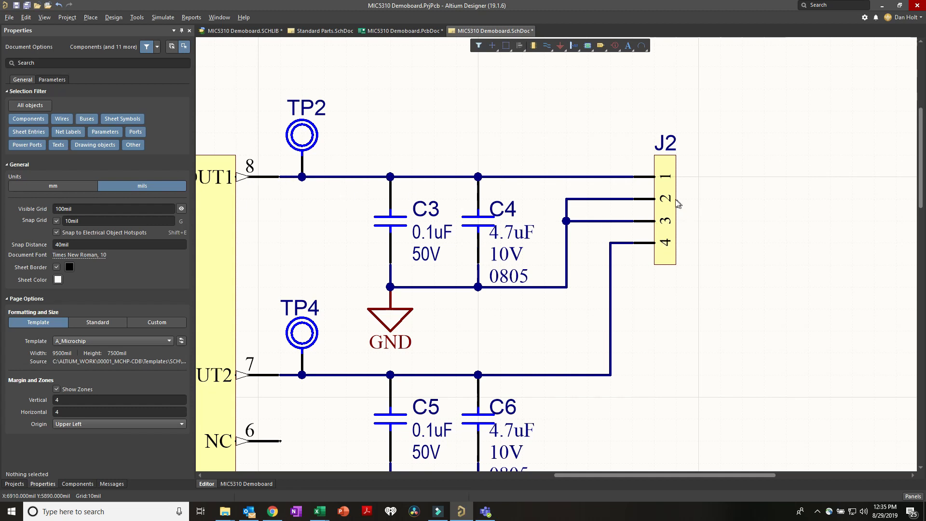
{"action": "left_click_drag", "start_coordinate": [671, 198], "coordinate": [679, 228]}
{"action": "key", "text": "ctrl+z"}
{"action": "left_click_drag", "start_coordinate": [647, 204], "coordinate": [681, 207]}
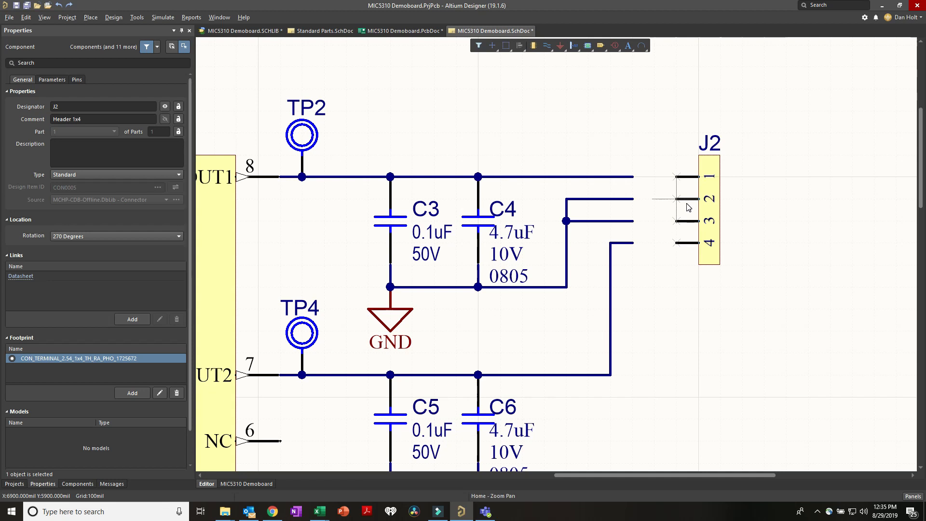
{"action": "key", "text": "y"}
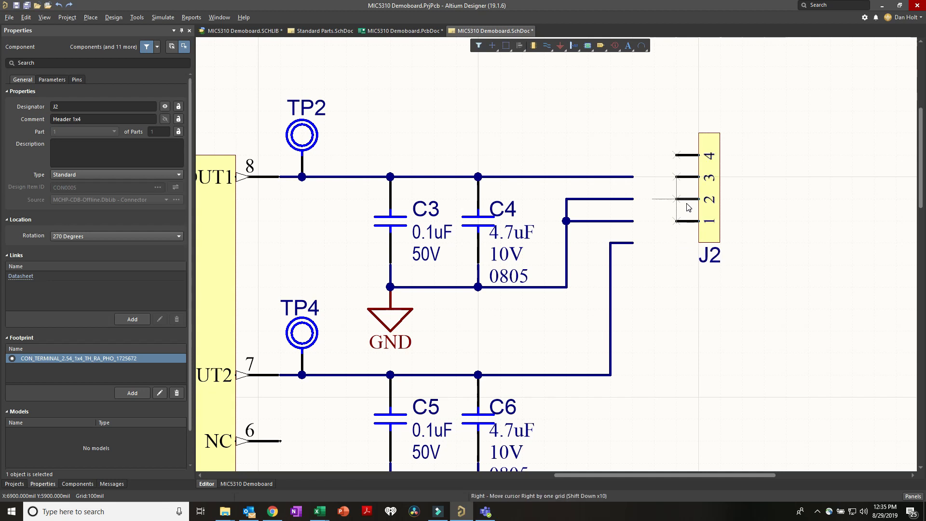
{"action": "key", "text": "y"}
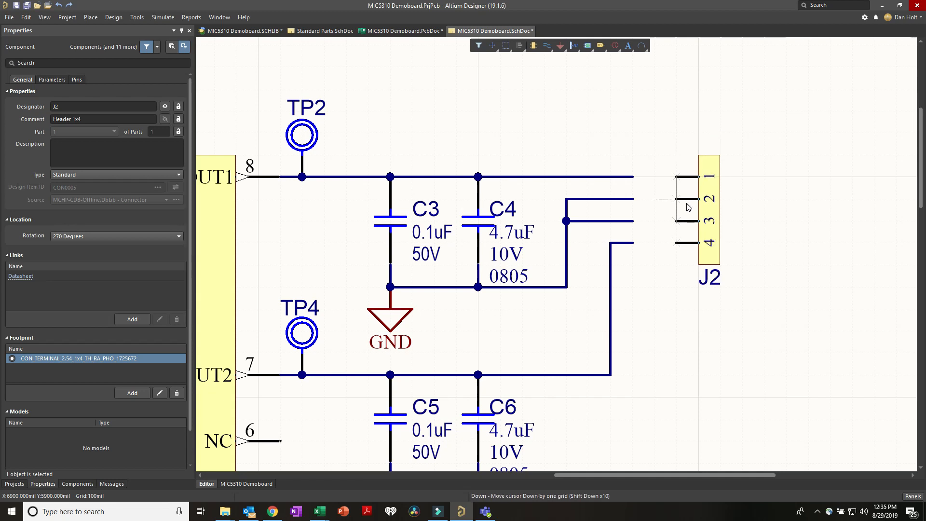
{"action": "key", "text": "space"}
{"action": "key", "text": "space"}
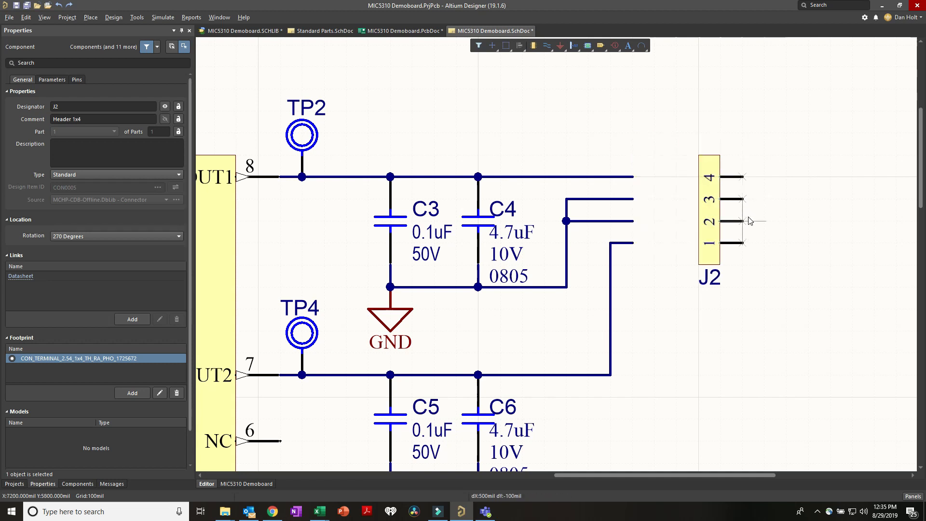
{"action": "key", "text": "x"}
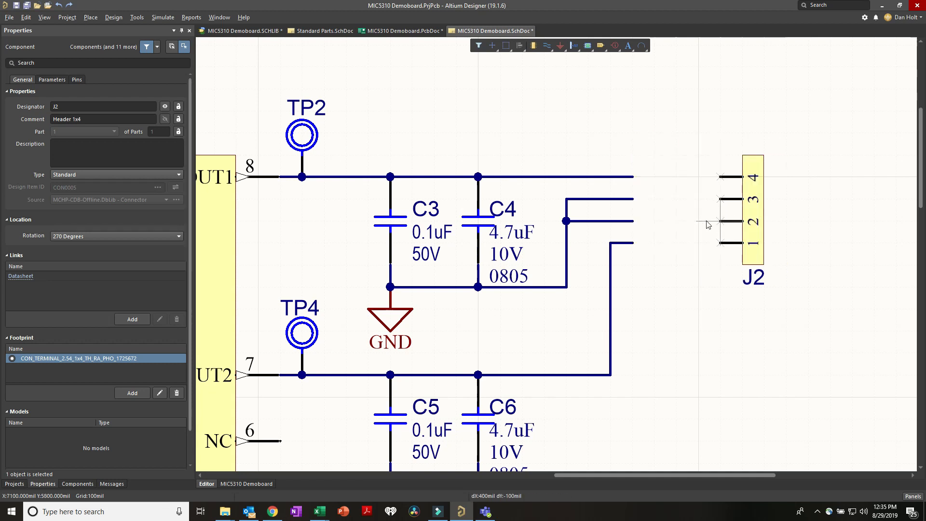
{"action": "left_click", "coordinate": [636, 227]}
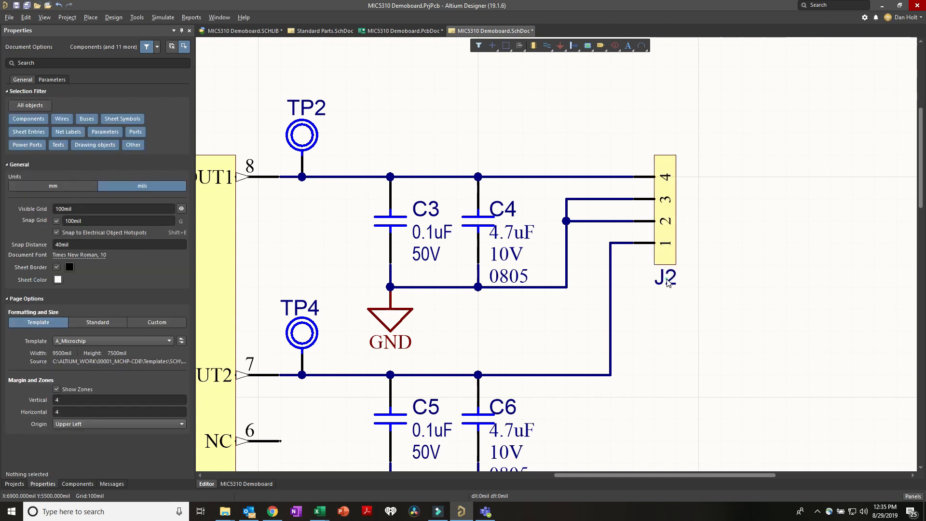
{"action": "left_click_drag", "start_coordinate": [668, 283], "coordinate": [678, 141]}
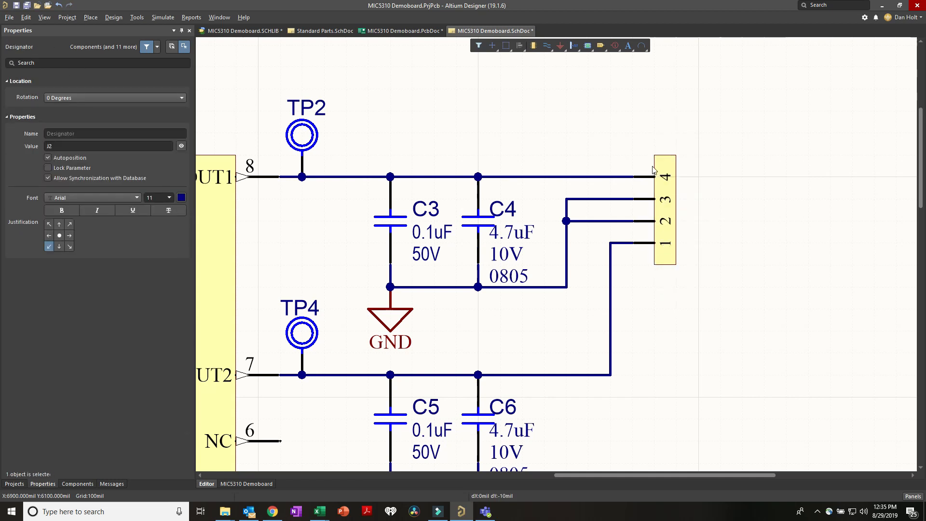
{"action": "left_click", "coordinate": [602, 170]}
- Update the PCB document from the schematic, executing the engineering changes that swap the nets of J2 pins 1 and 4
{"action": "left_click", "coordinate": [114, 19]}
{"action": "left_click", "coordinate": [145, 28]}
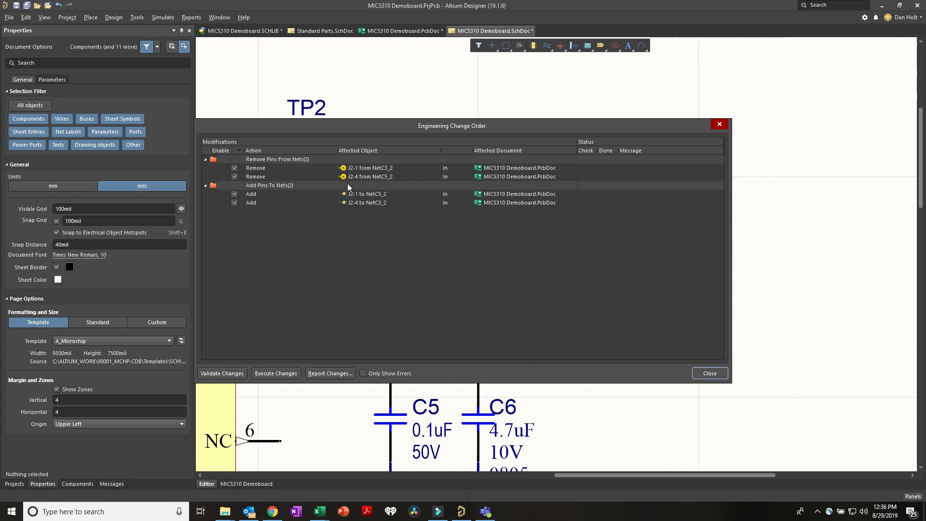
{"action": "left_click", "coordinate": [291, 367]}
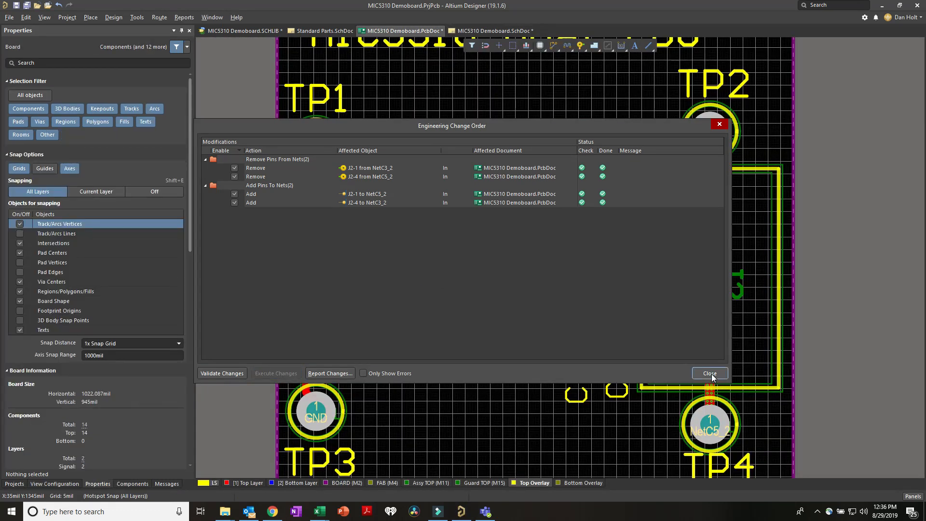
{"action": "left_click", "coordinate": [710, 373]}
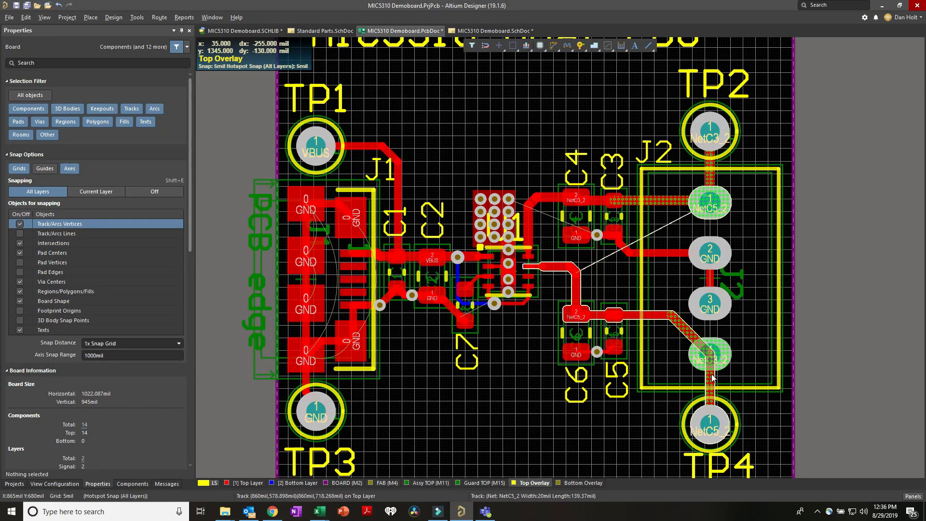
- Rotate J2 180 degrees on the PCB and place it back on its traces, with pin 4 next to TP2
{"action": "scroll", "coordinate": [597, 278], "scroll_direction": "up", "scroll_amount": 3, "text": "ctrl"}
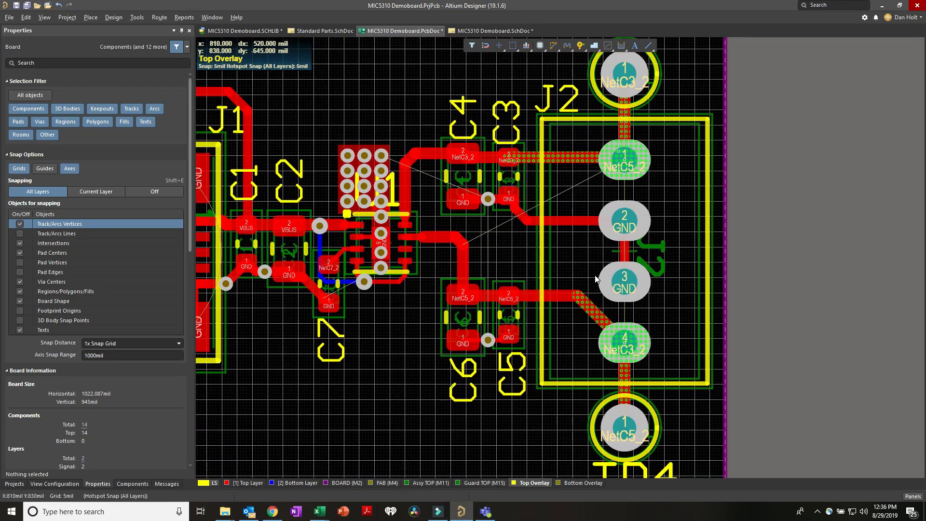
{"action": "scroll", "coordinate": [596, 278], "scroll_direction": "down", "scroll_amount": 1, "text": "ctrl"}
{"action": "left_click_drag", "start_coordinate": [685, 235], "coordinate": [624, 286]}
{"action": "key", "text": "space"}
{"action": "key", "text": "space"}
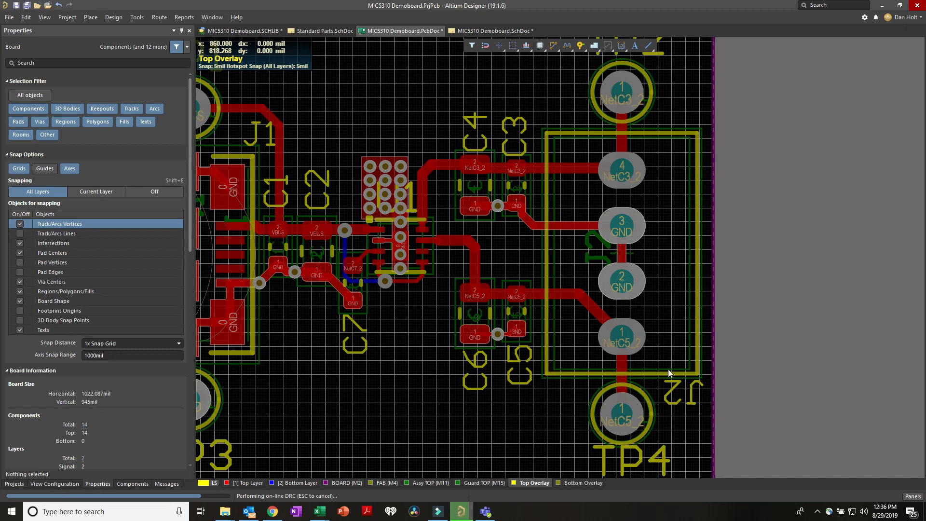
- Rotate the J2 designator upright and place it above J2's outline, near the board's right edge
{"action": "left_click_drag", "start_coordinate": [674, 390], "coordinate": [673, 153]}
{"action": "key", "text": "space"}
{"action": "key", "text": "space"}
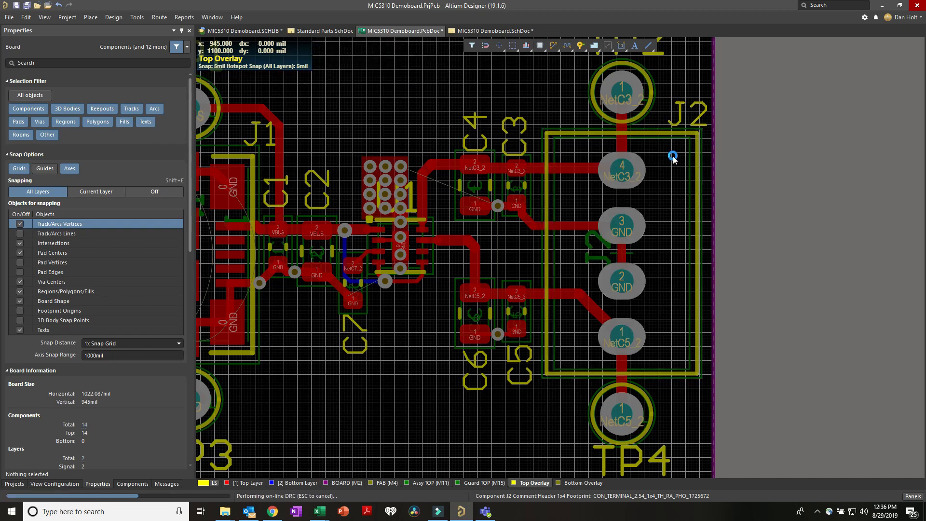
- Examine the rotated J2 terminal block and the whole board in 3D
{"action": "scroll", "coordinate": [673, 152], "scroll_direction": "down", "scroll_amount": 2, "text": "ctrl"}
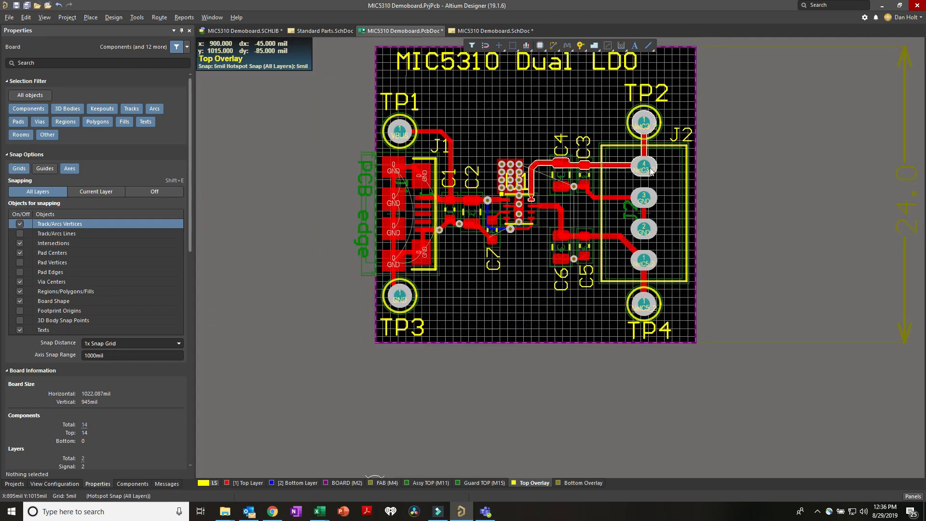
{"action": "right_click_drag", "start_coordinate": [662, 168], "coordinate": [662, 170]}
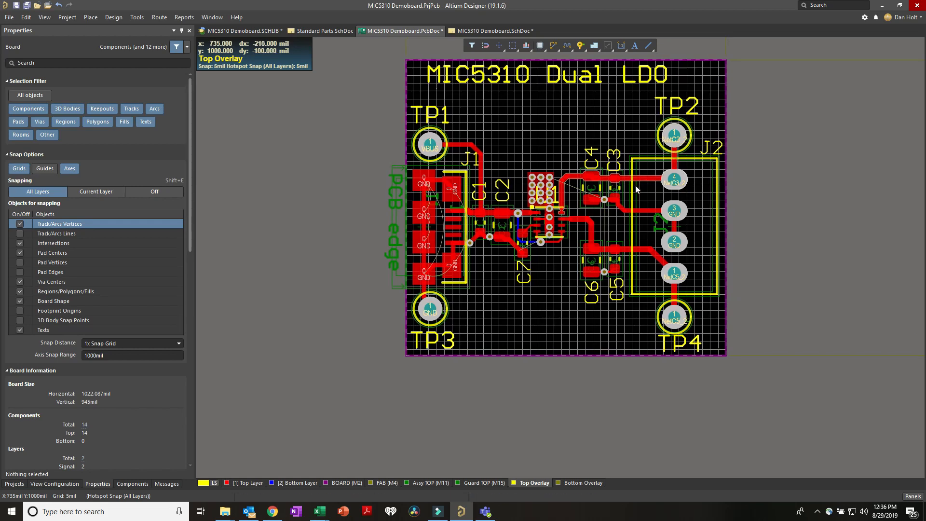
{"action": "key", "text": "3"}
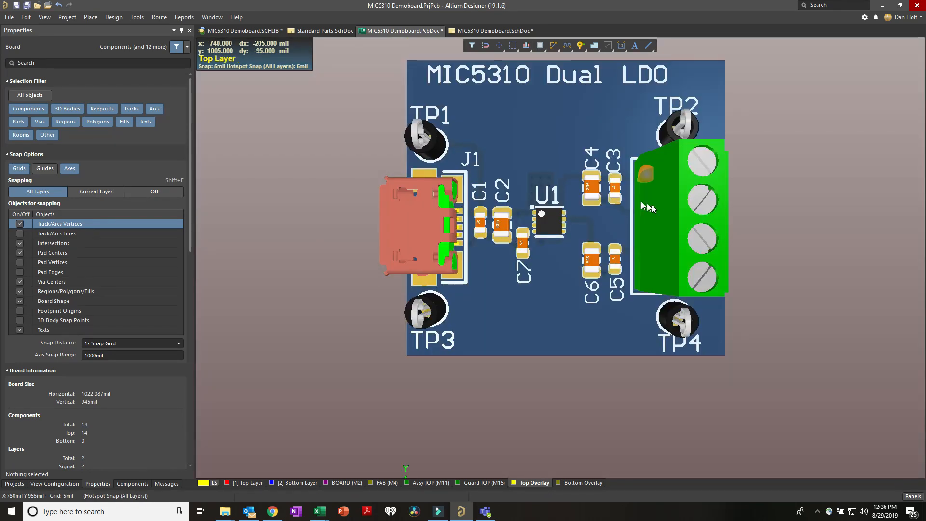
{"action": "right_click_drag", "start_coordinate": [663, 218], "coordinate": [677, 240], "text": "shift"}
{"action": "right_click_drag", "start_coordinate": [598, 278], "coordinate": [574, 289]}
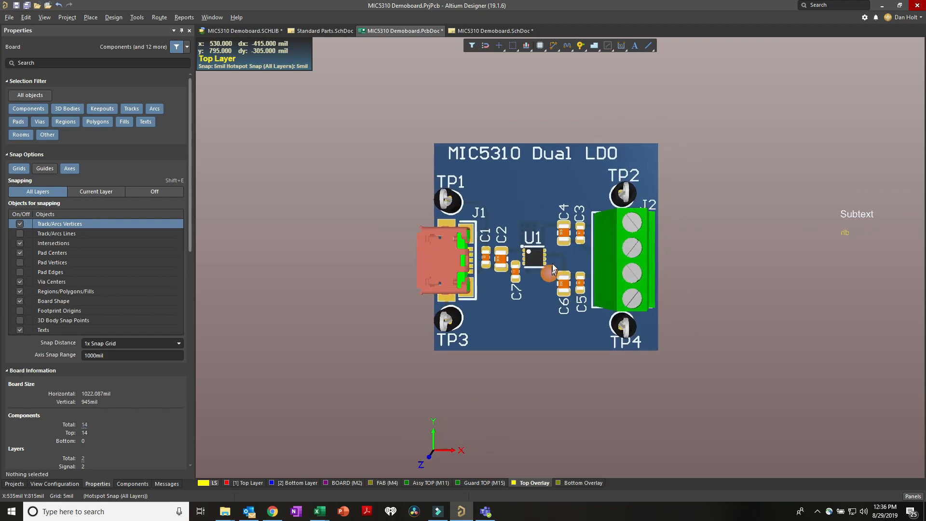
{"action": "scroll", "coordinate": [554, 260], "scroll_direction": "up", "scroll_amount": 2, "text": "ctrl"}
{"action": "scroll", "coordinate": [555, 259], "scroll_direction": "down", "scroll_amount": 1, "text": "ctrl"}
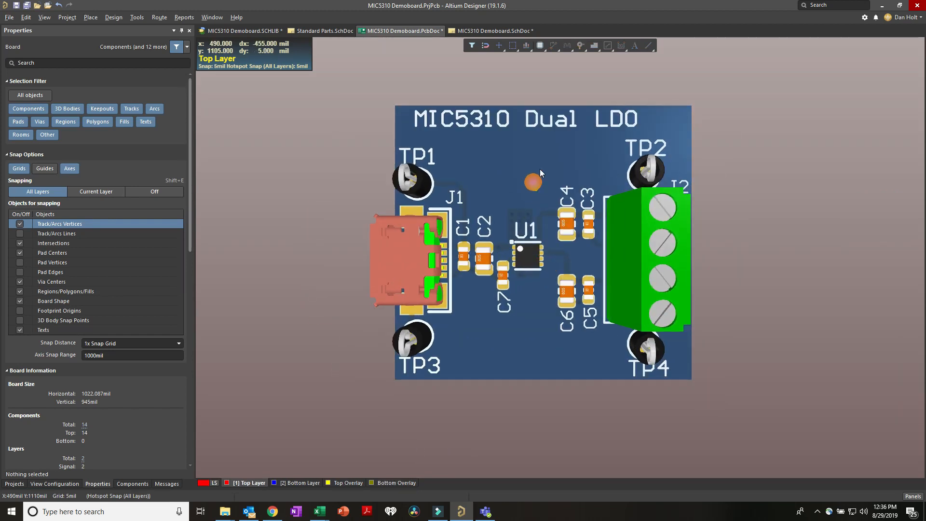
- In 2D, move the board title slightly right to X 110, Y 1330 mil, and nudge the C3 designator above its capacitor
{"action": "key", "text": "2"}
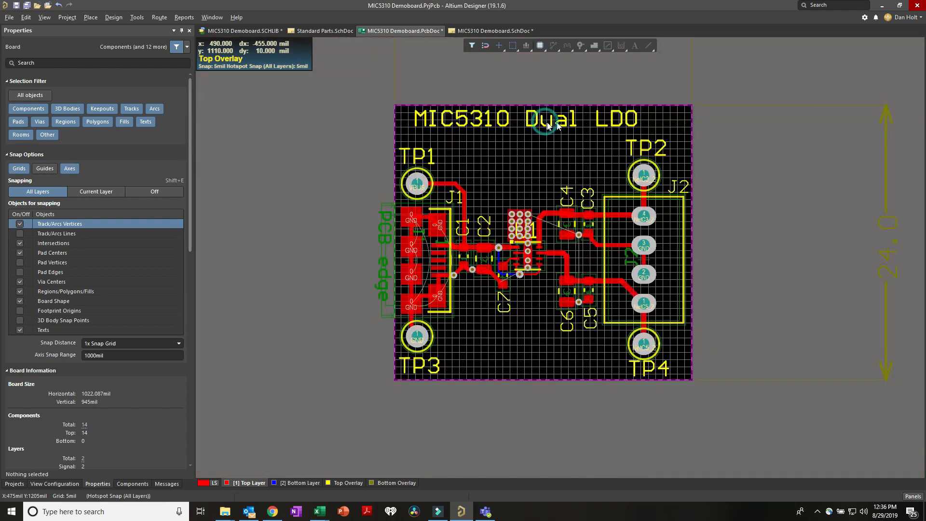
{"action": "left_click_drag", "start_coordinate": [512, 82], "coordinate": [441, 83]}
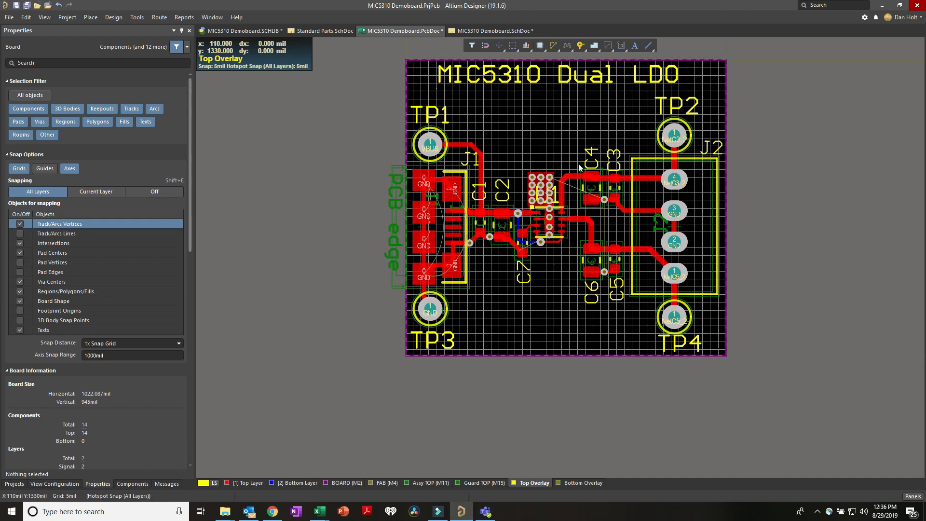
{"action": "scroll", "coordinate": [579, 167], "scroll_direction": "up", "scroll_amount": 2, "text": "ctrl"}
{"action": "left_click_drag", "start_coordinate": [620, 174], "coordinate": [667, 187]}
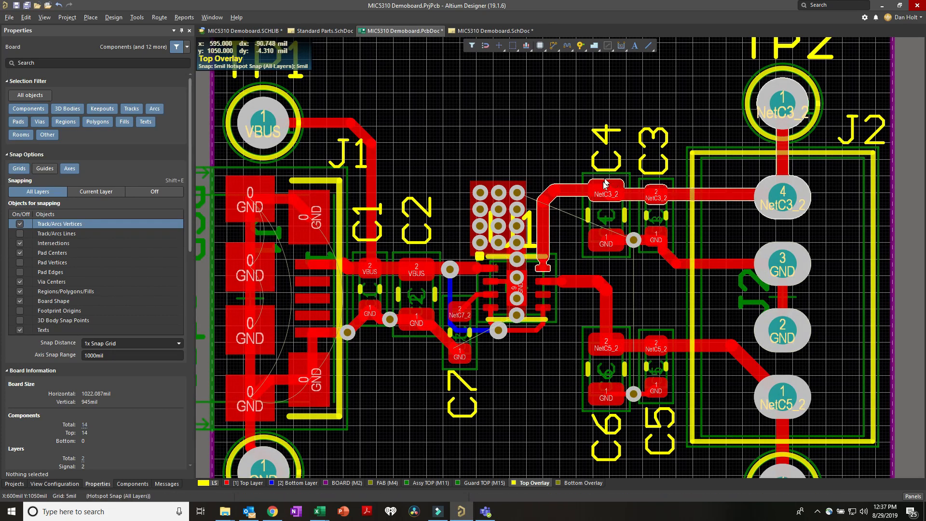
- Reposition the U1 designator above the chip at X 427.63, Y 950 mil, and check the board in 3D
{"action": "right_click_drag", "start_coordinate": [498, 393], "coordinate": [505, 358]}
{"action": "scroll", "coordinate": [496, 328], "scroll_direction": "up", "scroll_amount": 3, "text": "ctrl"}
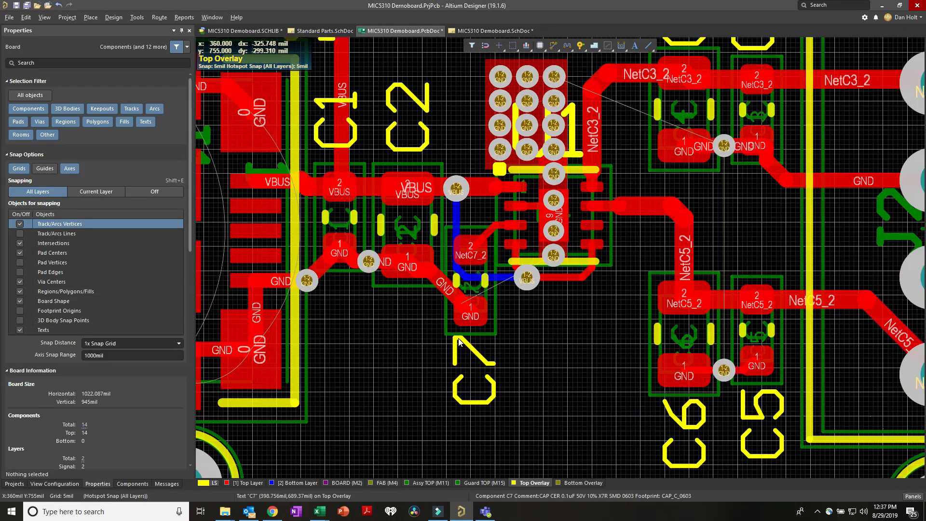
{"action": "key", "text": "ctrl+Page_Down"}
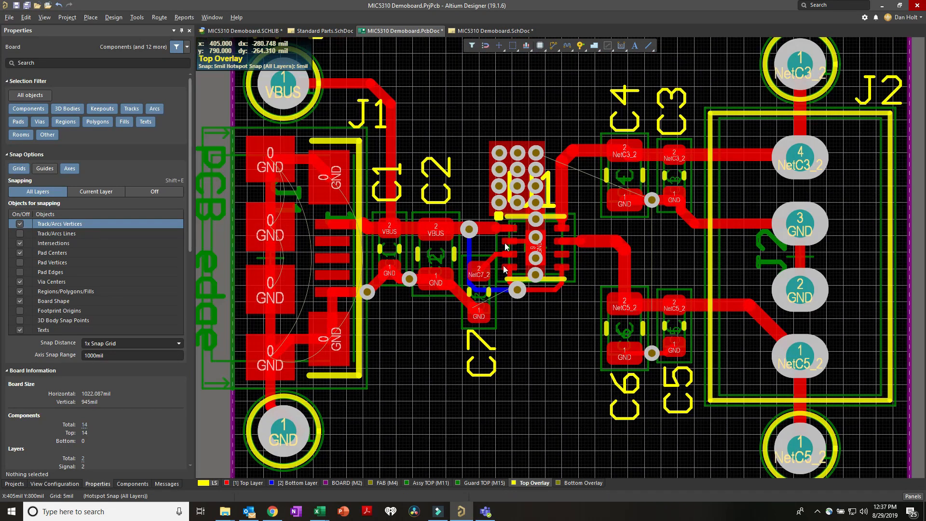
{"action": "scroll", "coordinate": [571, 188], "scroll_direction": "up", "scroll_amount": 5, "text": "ctrl"}
{"action": "left_click_drag", "start_coordinate": [539, 203], "coordinate": [480, 215]}
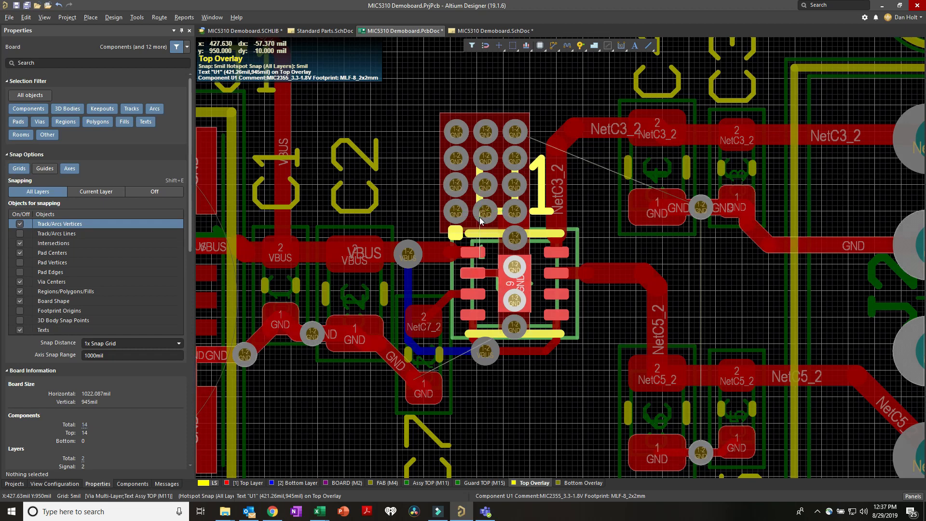
{"action": "scroll", "coordinate": [480, 216], "scroll_direction": "down", "scroll_amount": 2, "text": "ctrl"}
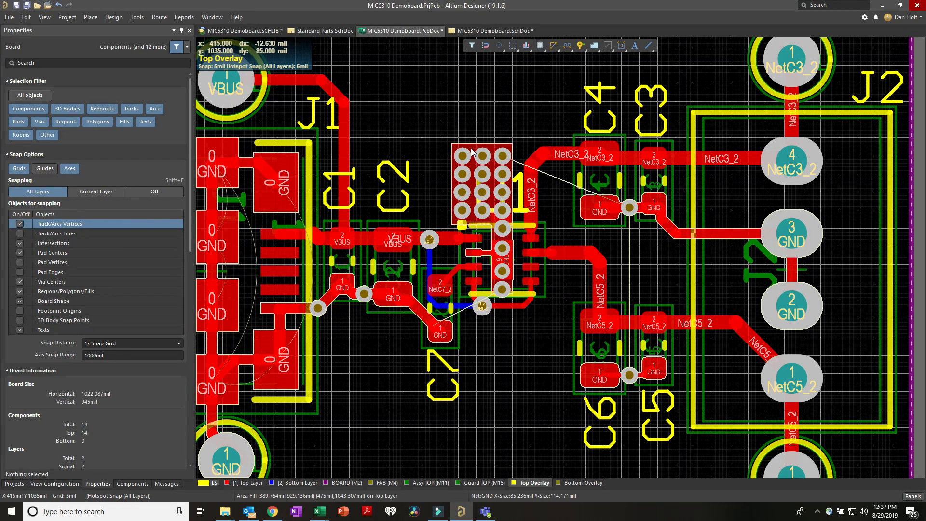
{"action": "key", "text": "3"}
{"action": "scroll", "coordinate": [487, 179], "scroll_direction": "down", "scroll_amount": 3, "text": "ctrl"}
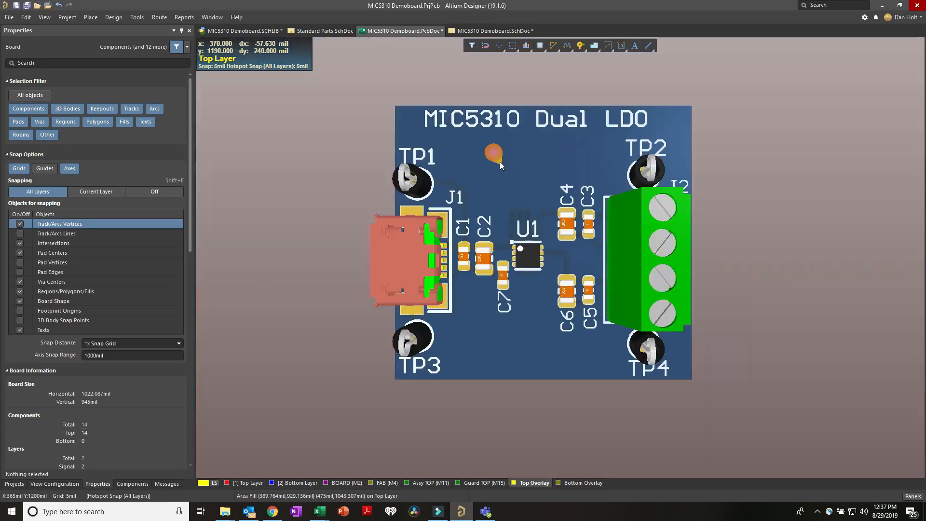
- Examine the GND fill and vias above U1 in 3D and 2D, and the properties of the VBUS via below U1
{"action": "scroll", "coordinate": [493, 169], "scroll_direction": "up", "scroll_amount": 1, "text": "ctrl"}
{"action": "scroll", "coordinate": [548, 248], "scroll_direction": "up", "scroll_amount": 4, "text": "ctrl"}
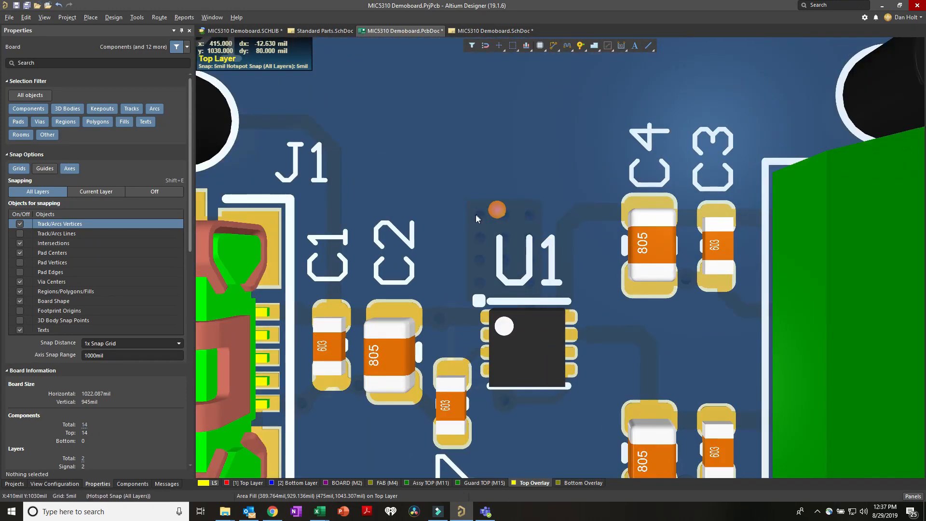
{"action": "key", "text": "2"}
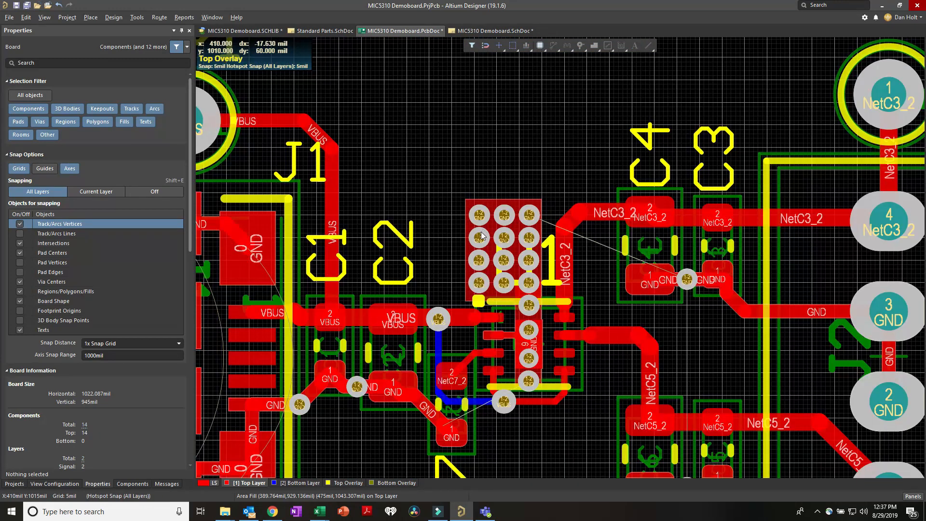
{"action": "scroll", "coordinate": [485, 223], "scroll_direction": "down", "scroll_amount": 1, "text": "ctrl"}
{"action": "left_click", "coordinate": [461, 154]}
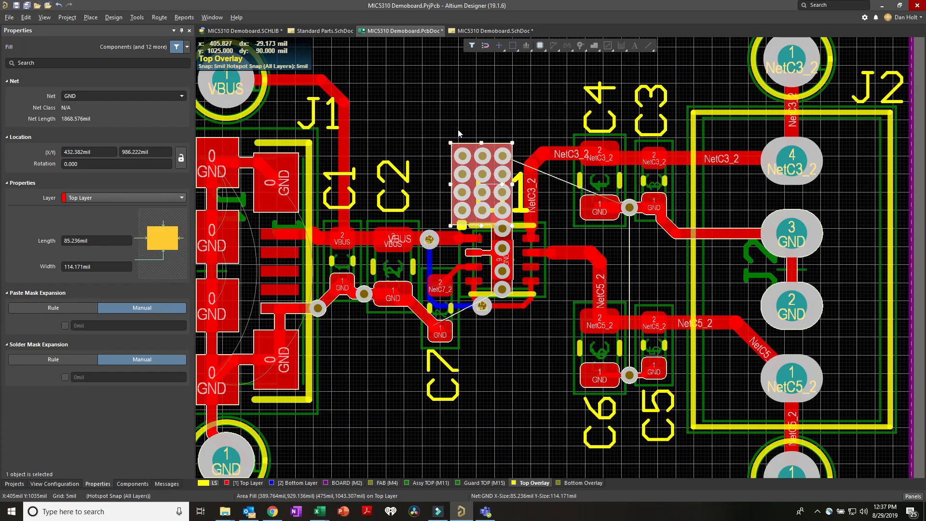
{"action": "left_click", "coordinate": [462, 153]}
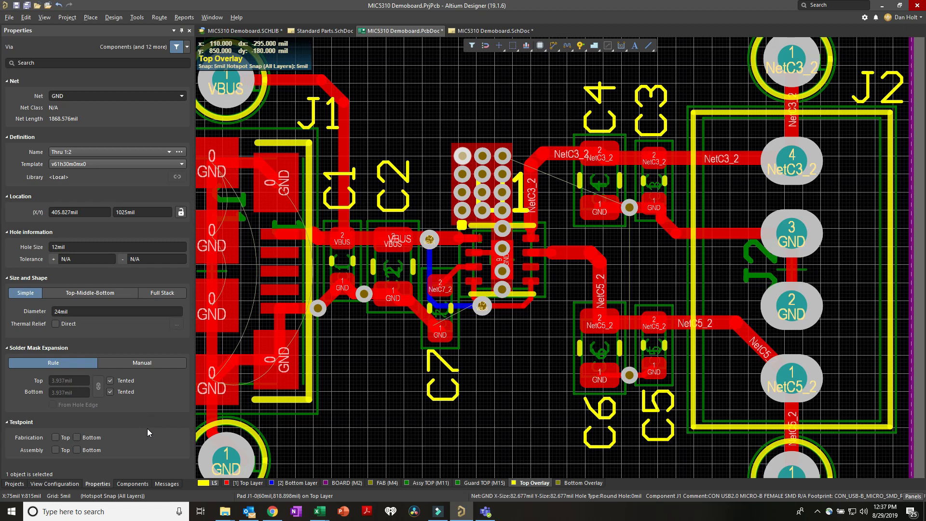
{"action": "left_click", "coordinate": [436, 152]}
{"action": "left_click", "coordinate": [482, 309]}
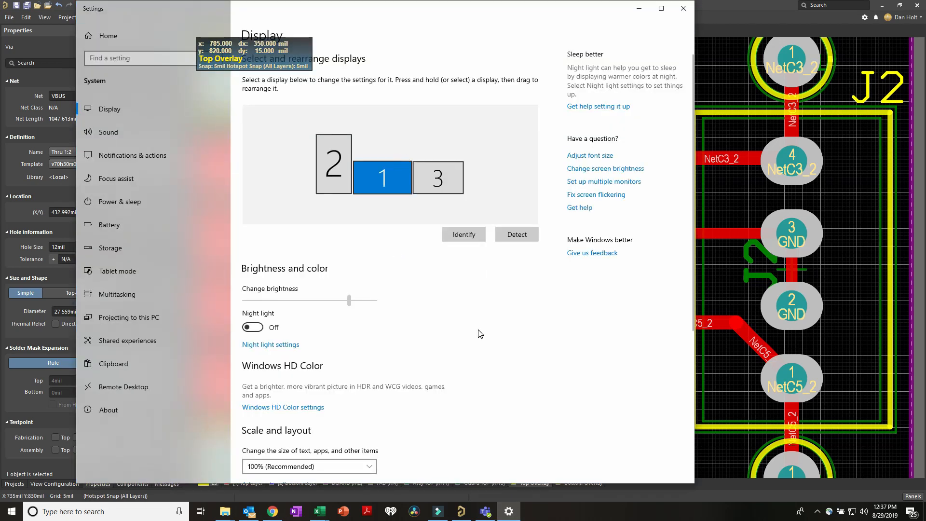
- Look over the display arrangement, scaling and resolution in the Windows display settings, and close the window
{"action": "scroll", "coordinate": [480, 334], "scroll_direction": "down", "scroll_amount": 5}
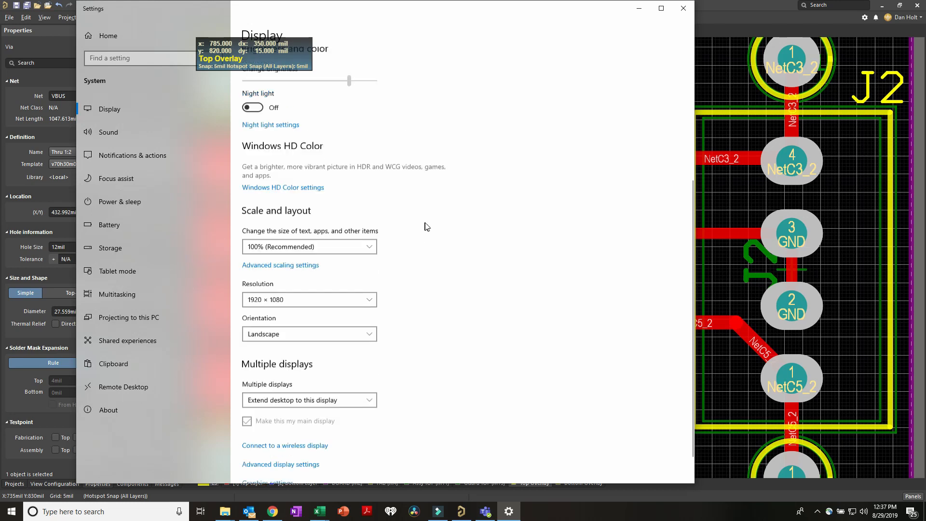
{"action": "scroll", "coordinate": [424, 227], "scroll_direction": "up", "scroll_amount": 5}
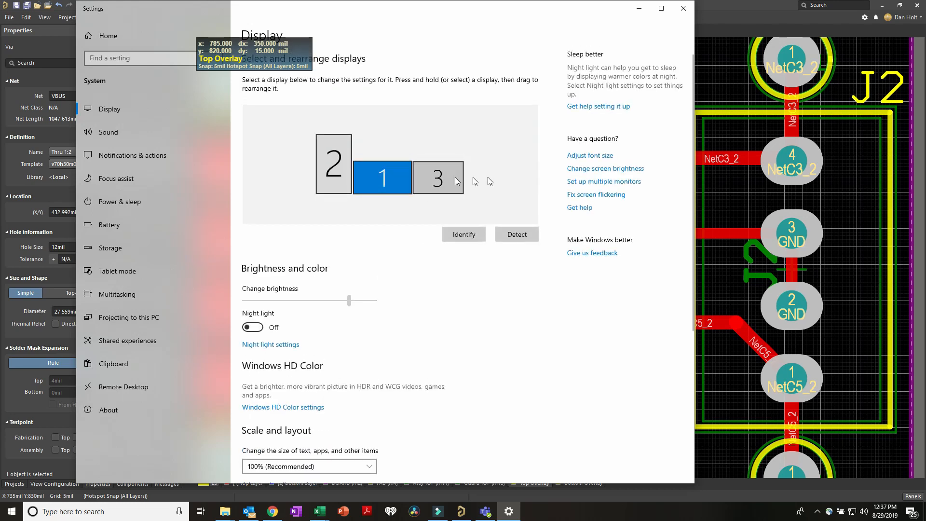
{"action": "left_click", "coordinate": [683, 8]}
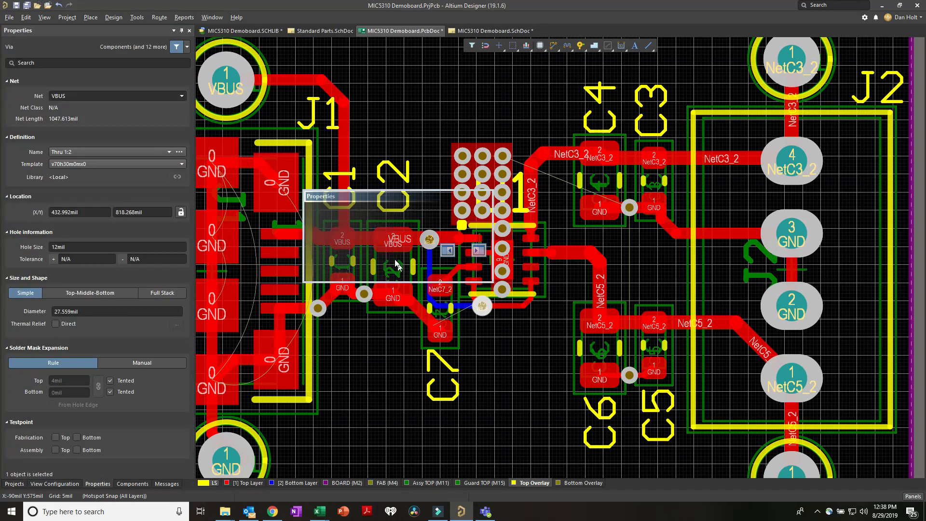
- Float the Properties panel over the board, enlarge it, look through the selected VBUS via's settings, and dock it again
{"action": "left_click_drag", "start_coordinate": [395, 281], "coordinate": [400, 403]}
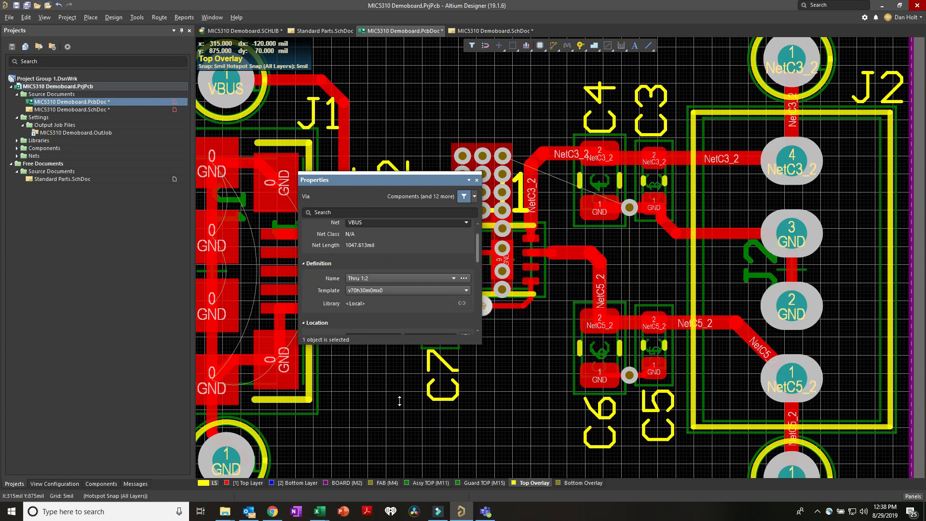
{"action": "left_click_drag", "start_coordinate": [479, 268], "coordinate": [485, 372]}
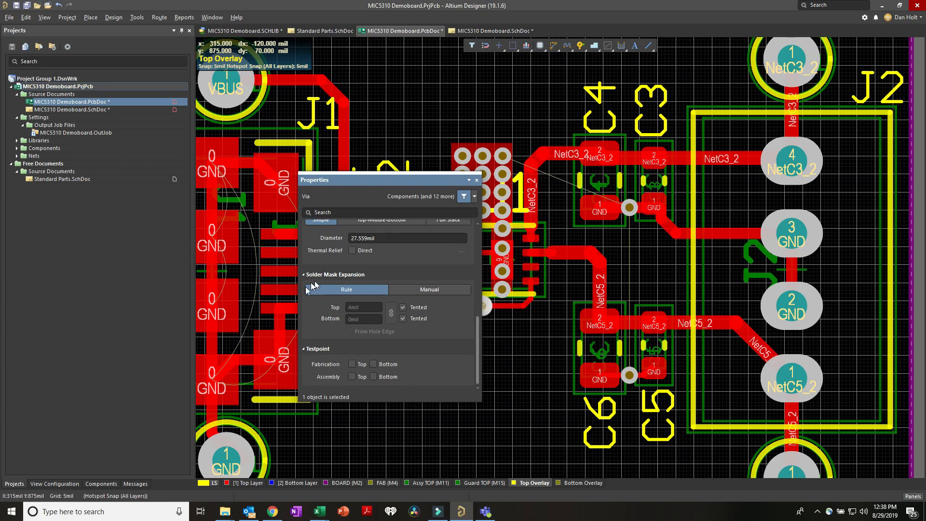
{"action": "scroll", "coordinate": [331, 276], "scroll_direction": "up", "scroll_amount": 3}
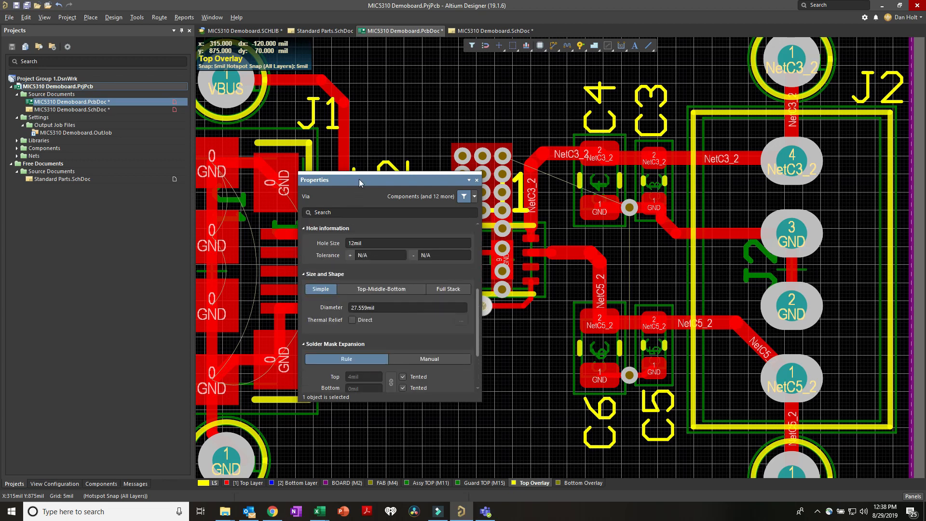
{"action": "left_click_drag", "start_coordinate": [361, 179], "coordinate": [447, 251]}
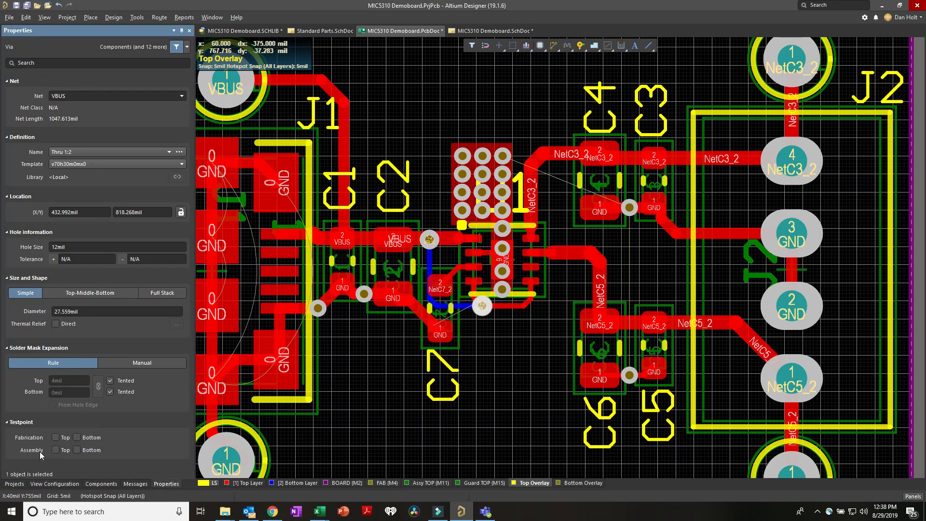
- Collapse the Solder Mask Expansion and Testpoint sections of the VBUS via's properties, checking the View Configuration in between
{"action": "left_click", "coordinate": [8, 348]}
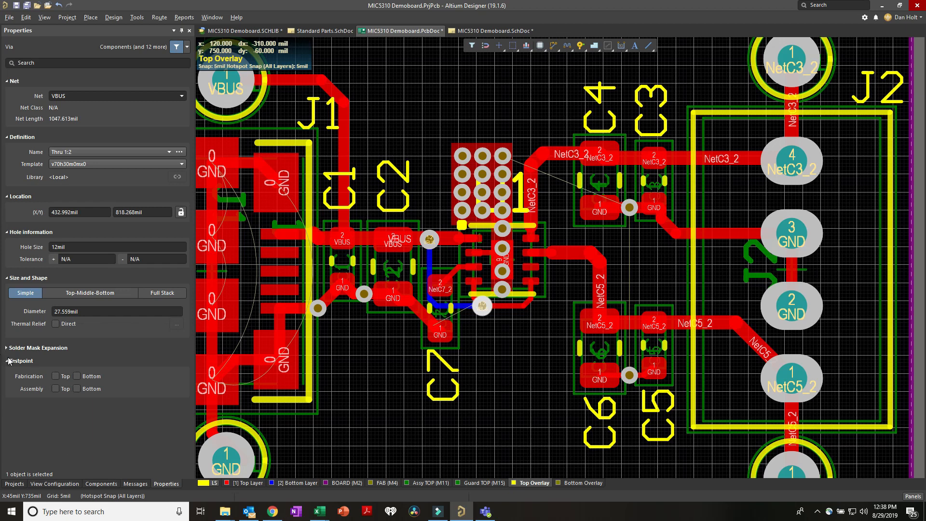
{"action": "left_click", "coordinate": [66, 483]}
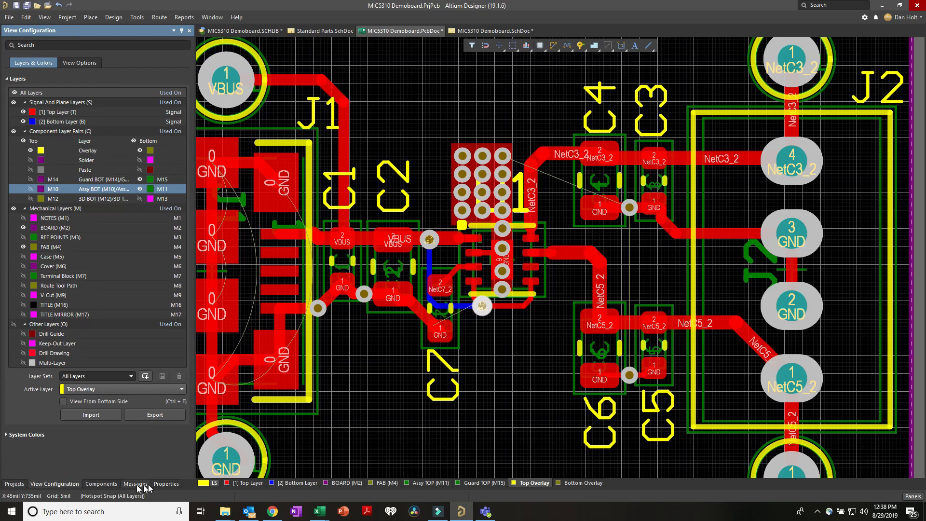
{"action": "left_click", "coordinate": [166, 483]}
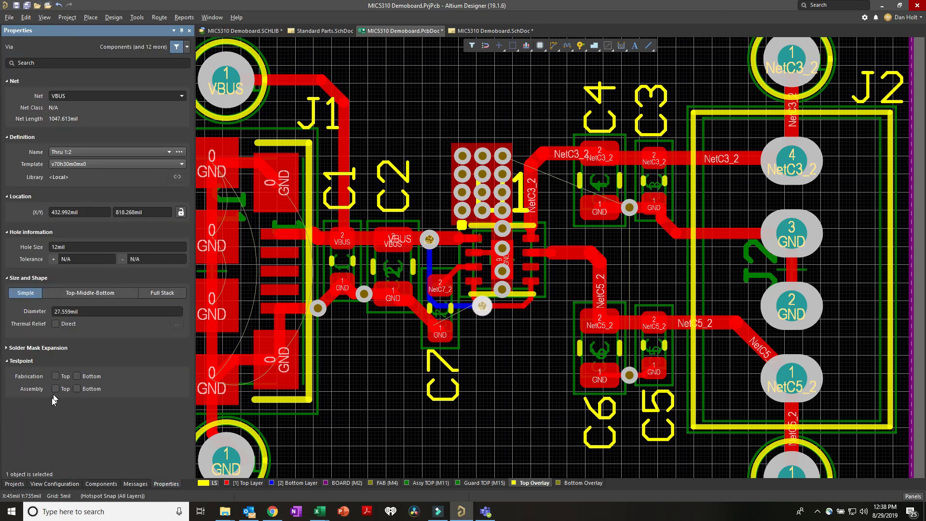
{"action": "left_click", "coordinate": [7, 361]}
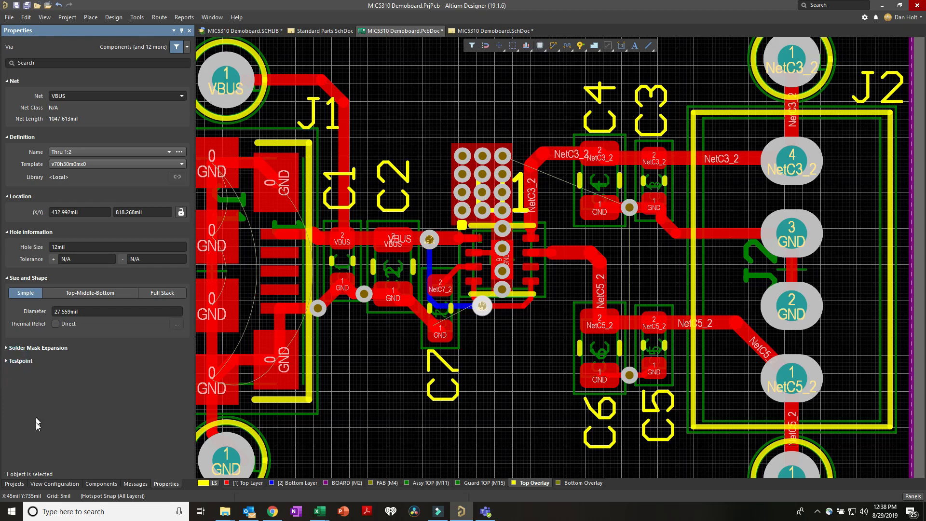
- Float the Properties panel once more, look through the via's sections with the lower ones collapsed, and return it to the dock
{"action": "left_click_drag", "start_coordinate": [167, 483], "coordinate": [339, 315]}
{"action": "scroll", "coordinate": [340, 244], "scroll_direction": "down", "scroll_amount": 5}
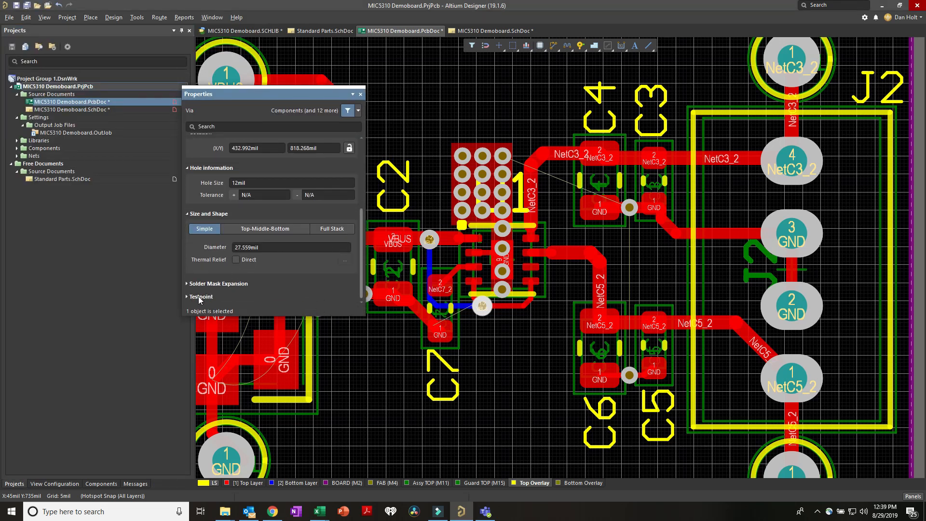
{"action": "scroll", "coordinate": [258, 278], "scroll_direction": "up", "scroll_amount": 5}
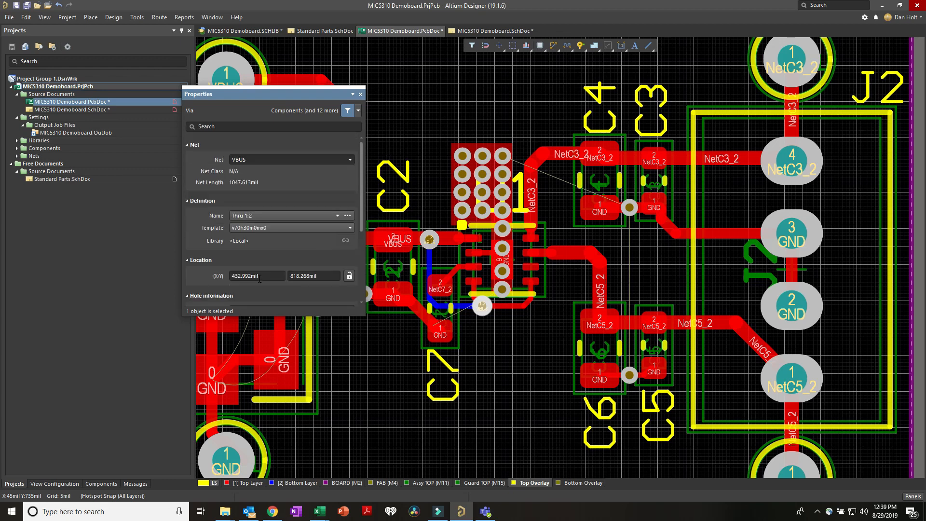
{"action": "scroll", "coordinate": [259, 279], "scroll_direction": "down", "scroll_amount": 5}
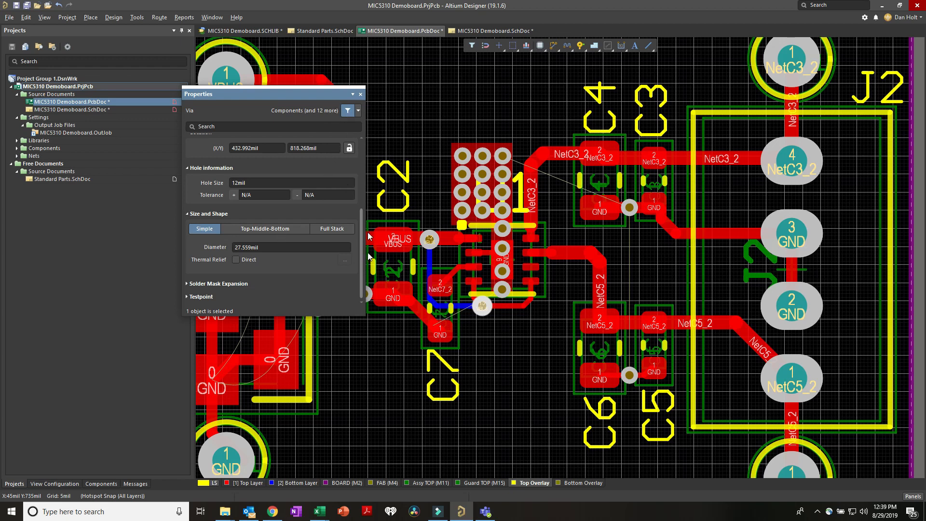
{"action": "left_click_drag", "start_coordinate": [310, 95], "coordinate": [449, 249]}
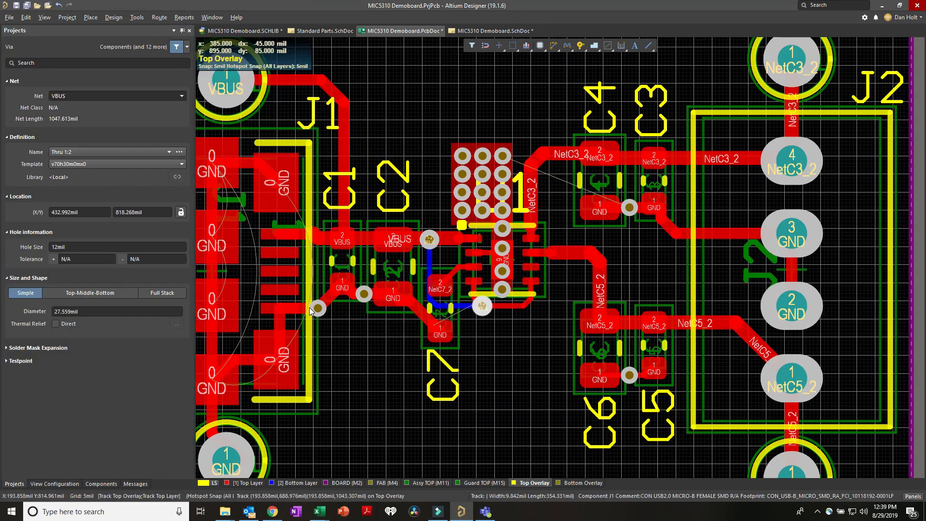
- Expand the Testpoint and Solder Mask Expansion sections and remove the top-side tenting from the VBUS via below U1
{"action": "left_click", "coordinate": [7, 362]}
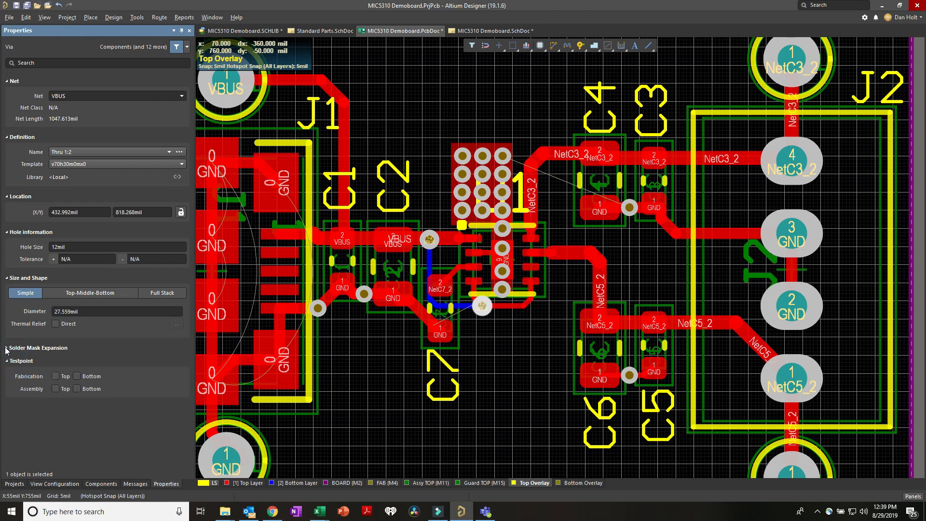
{"action": "left_click", "coordinate": [6, 348]}
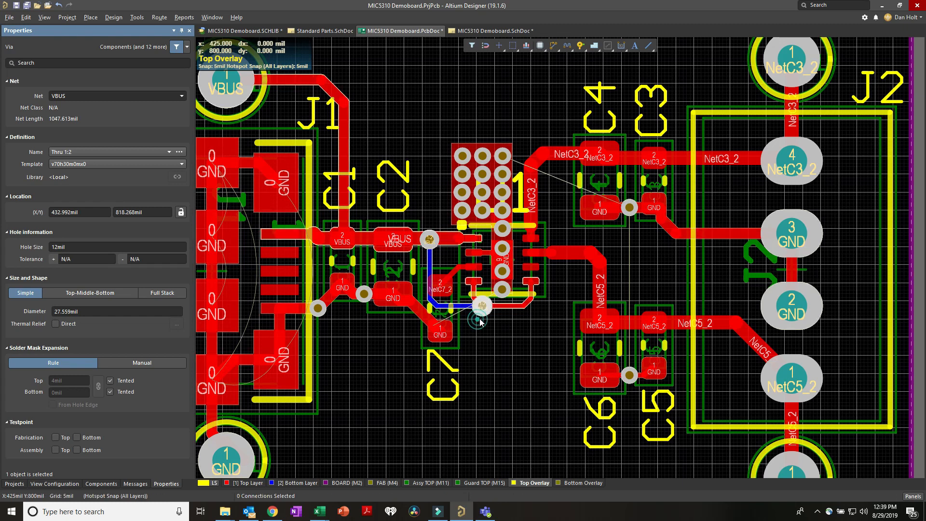
{"action": "left_click", "coordinate": [483, 317]}
{"action": "left_click", "coordinate": [482, 309]}
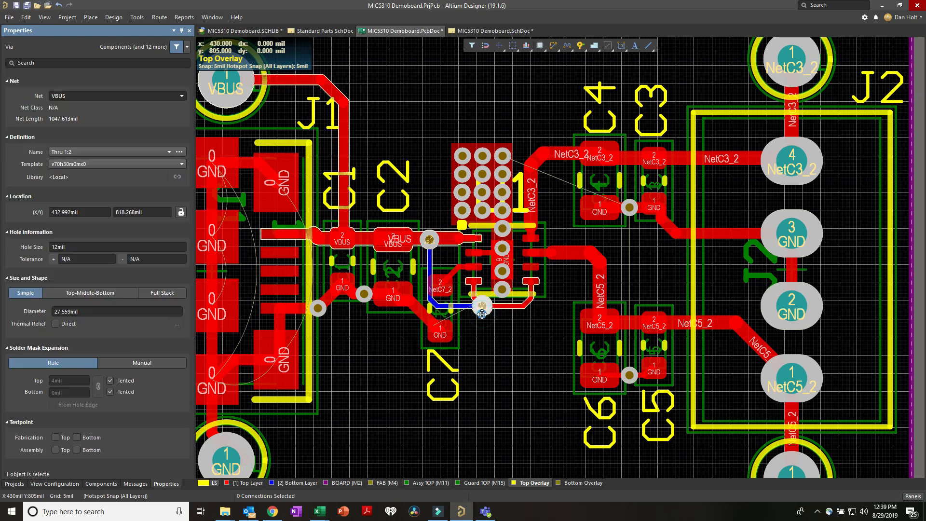
{"action": "left_click", "coordinate": [110, 380]}
{"action": "left_click", "coordinate": [110, 391]}
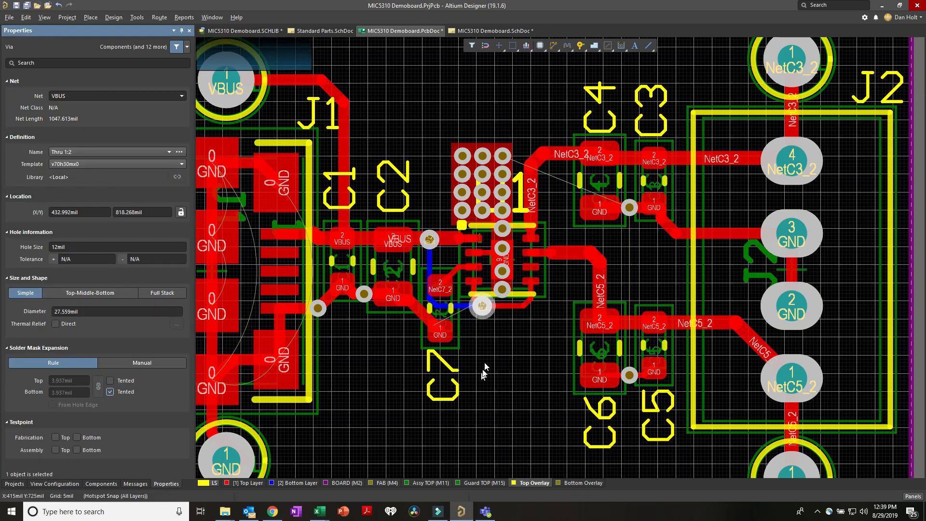
{"action": "left_click", "coordinate": [485, 335]}
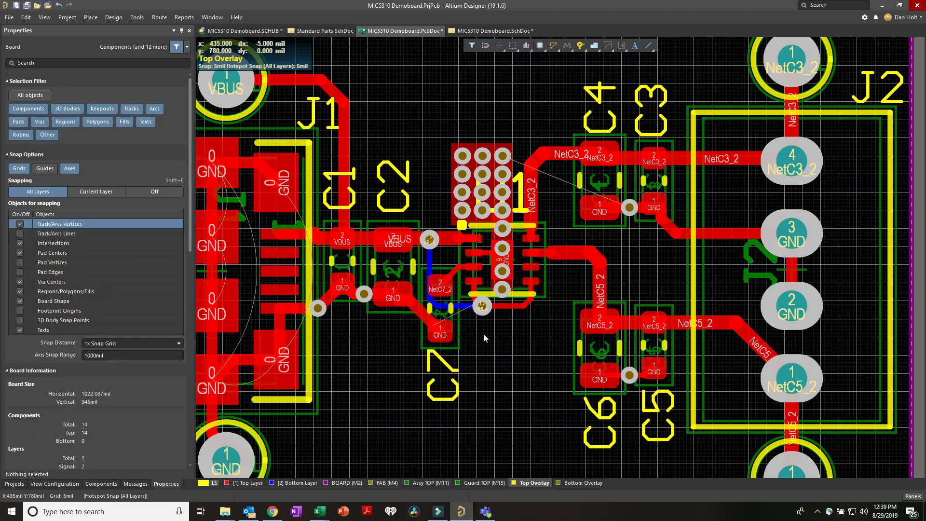
- Compare the untented VBUS via below U1 with the tented vias above the chip in 3D
{"action": "key", "text": "3"}
{"action": "scroll", "coordinate": [479, 323], "scroll_direction": "up", "scroll_amount": 2, "text": "ctrl"}
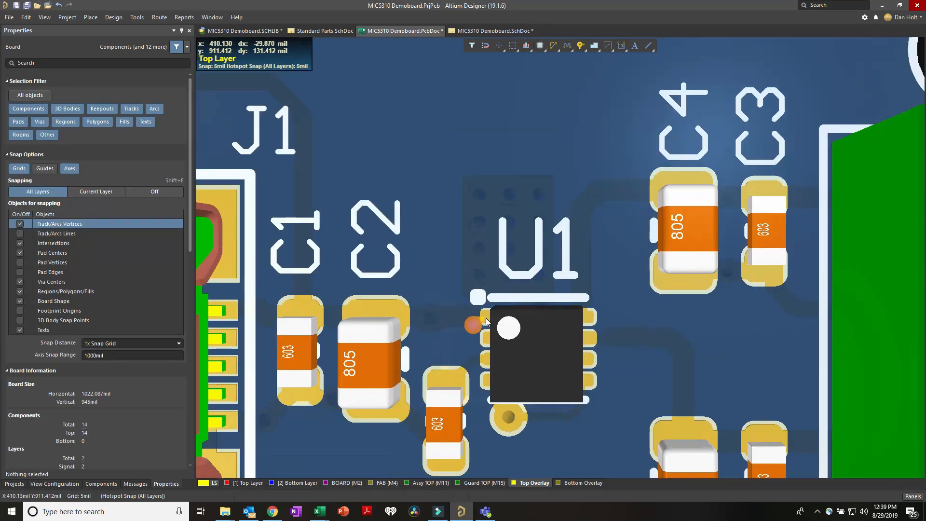
{"action": "scroll", "coordinate": [486, 319], "scroll_direction": "up", "scroll_amount": 1, "text": "ctrl"}
{"action": "right_click_drag", "start_coordinate": [526, 385], "coordinate": [528, 343]}
{"action": "scroll", "coordinate": [511, 266], "scroll_direction": "down", "scroll_amount": 3, "text": "ctrl"}
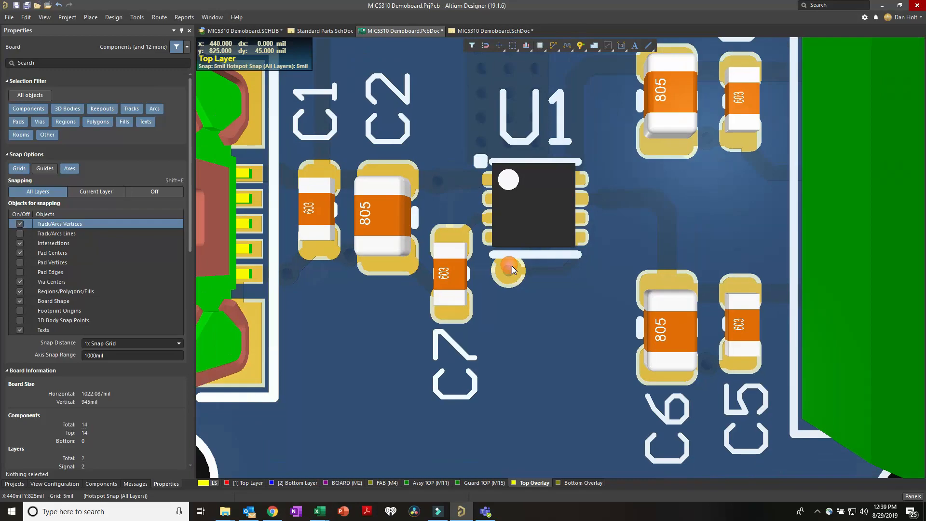
{"action": "right_click_drag", "start_coordinate": [529, 299], "coordinate": [507, 275], "text": "shift"}
{"action": "scroll", "coordinate": [515, 268], "scroll_direction": "up", "scroll_amount": 4, "text": "ctrl"}
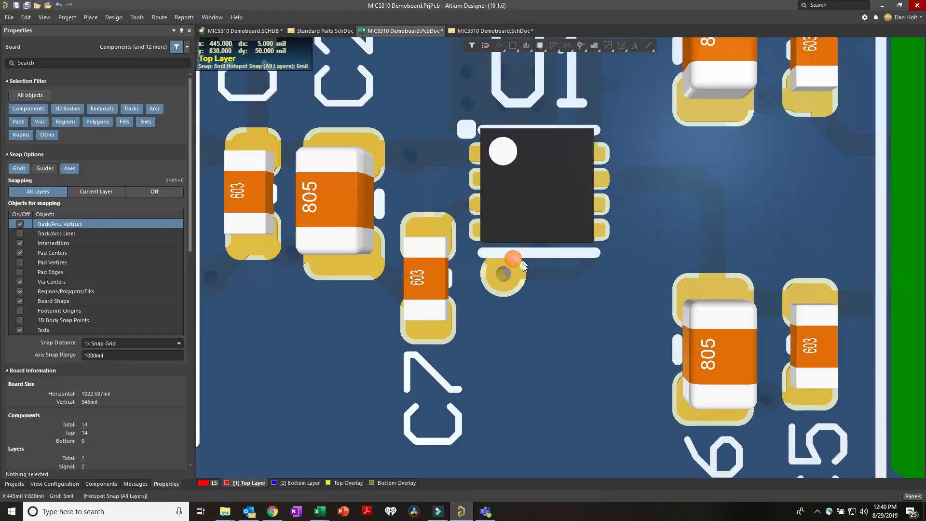
{"action": "scroll", "coordinate": [517, 275], "scroll_direction": "down", "scroll_amount": 3, "text": "ctrl"}
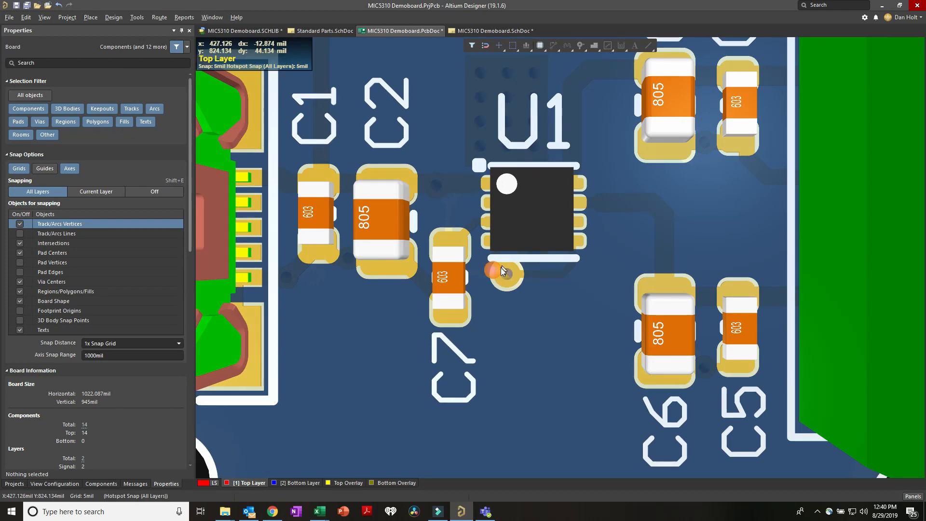
{"action": "scroll", "coordinate": [501, 265], "scroll_direction": "down", "scroll_amount": 2, "text": "ctrl"}
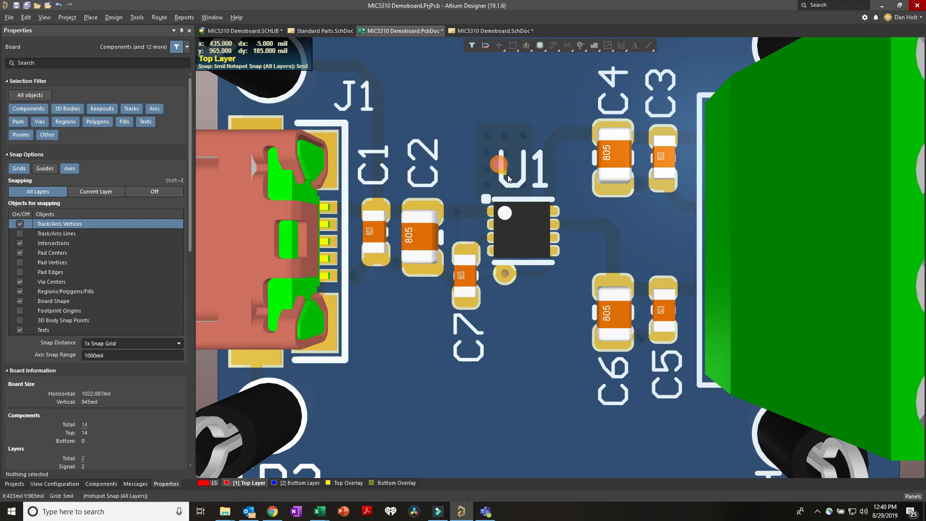
{"action": "scroll", "coordinate": [510, 128], "scroll_direction": "up", "scroll_amount": 3, "text": "ctrl"}
{"action": "scroll", "coordinate": [514, 154], "scroll_direction": "up", "scroll_amount": 1, "text": "ctrl"}
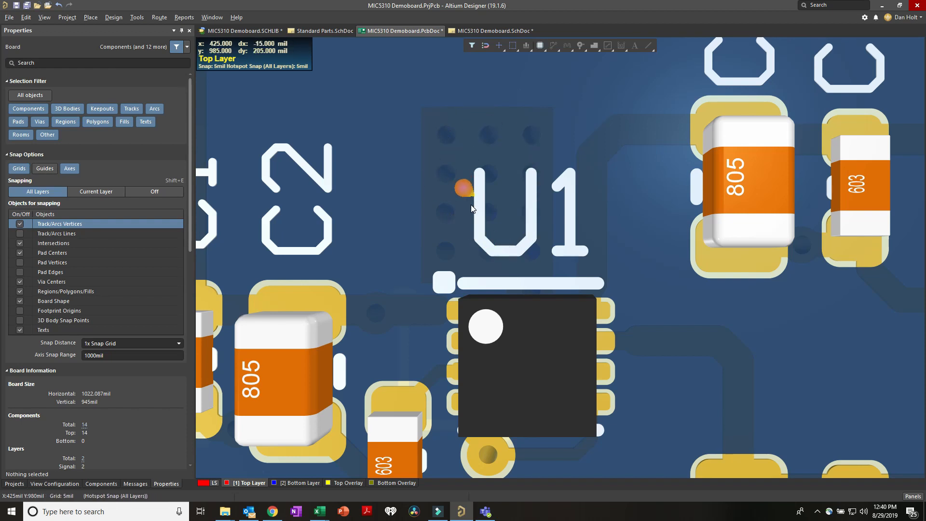
{"action": "scroll", "coordinate": [472, 205], "scroll_direction": "down", "scroll_amount": 2, "text": "ctrl"}
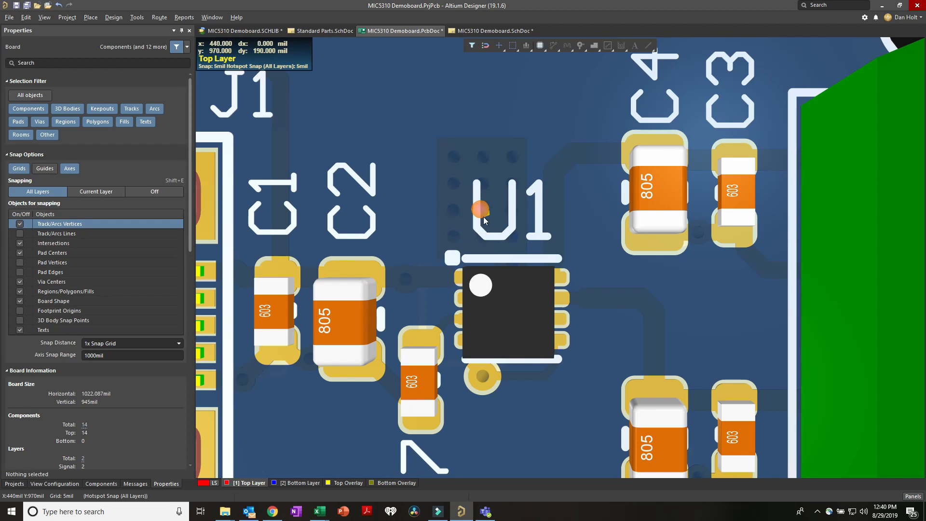
- Return to the 2D layout and make the Top Solder layer visible
{"action": "key", "text": "2"}
{"action": "scroll", "coordinate": [448, 188], "scroll_direction": "down", "scroll_amount": 2, "text": "ctrl"}
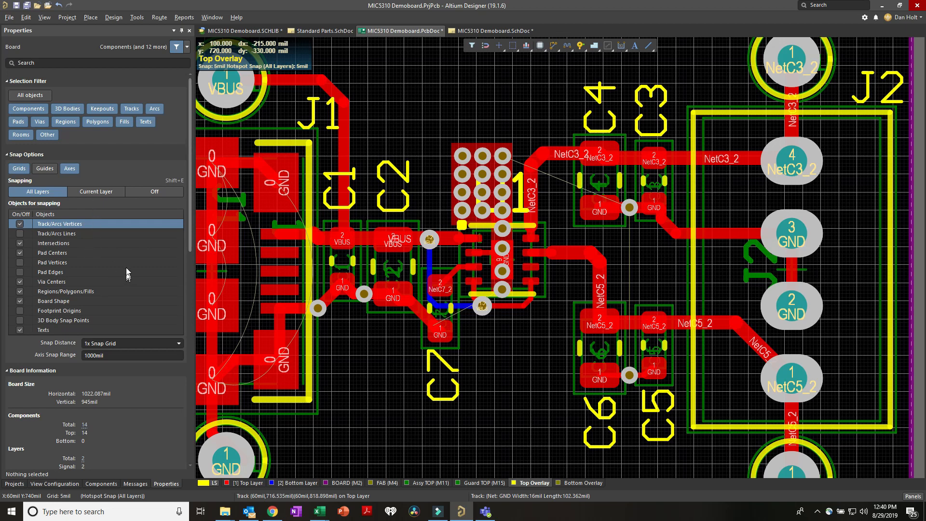
{"action": "key", "text": "l"}
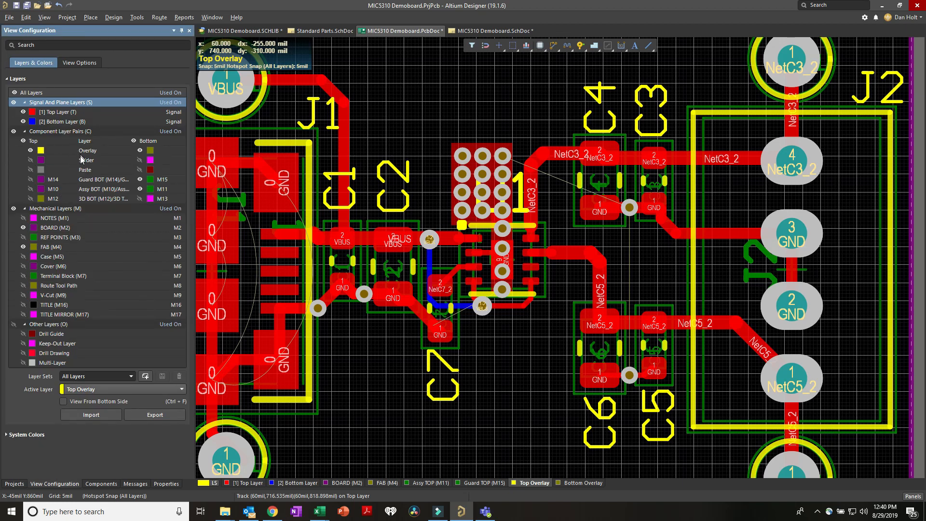
{"action": "left_click", "coordinate": [30, 160]}
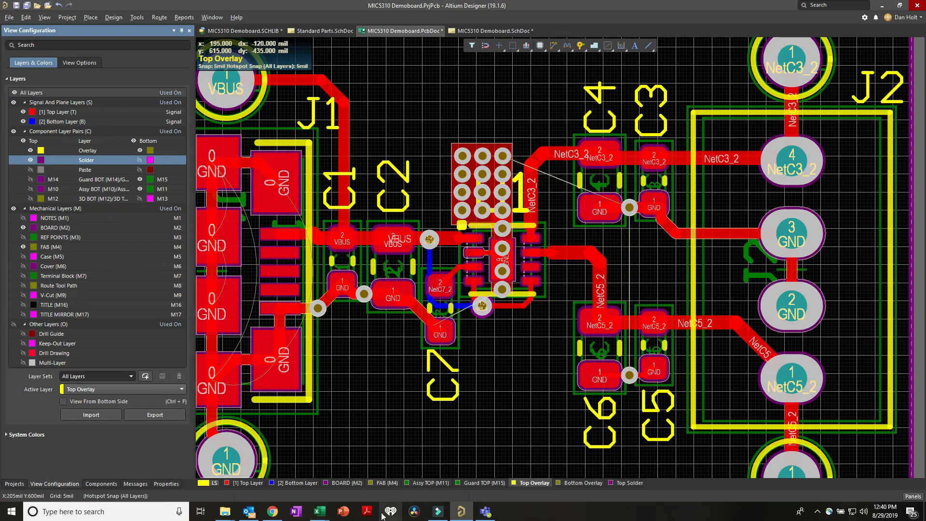
- Place a fill on the Top Solder layer over the copper area holding the GND via array above U1
{"action": "left_click", "coordinate": [630, 483]}
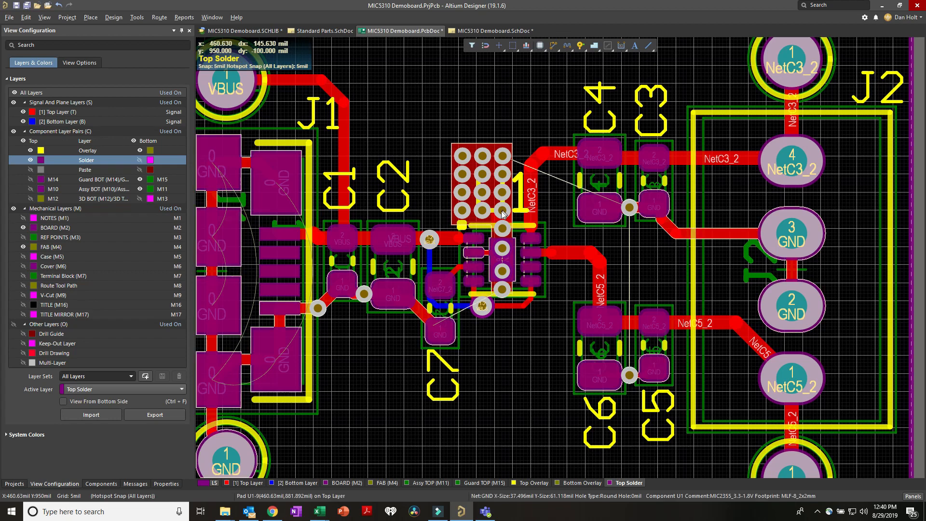
{"action": "scroll", "coordinate": [502, 210], "scroll_direction": "up", "scroll_amount": 3, "text": "ctrl"}
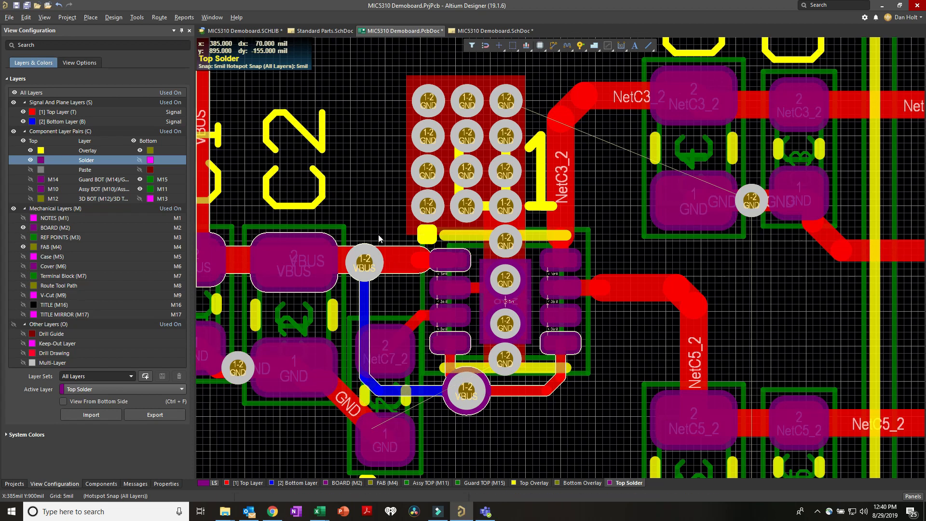
{"action": "left_click", "coordinate": [367, 172]}
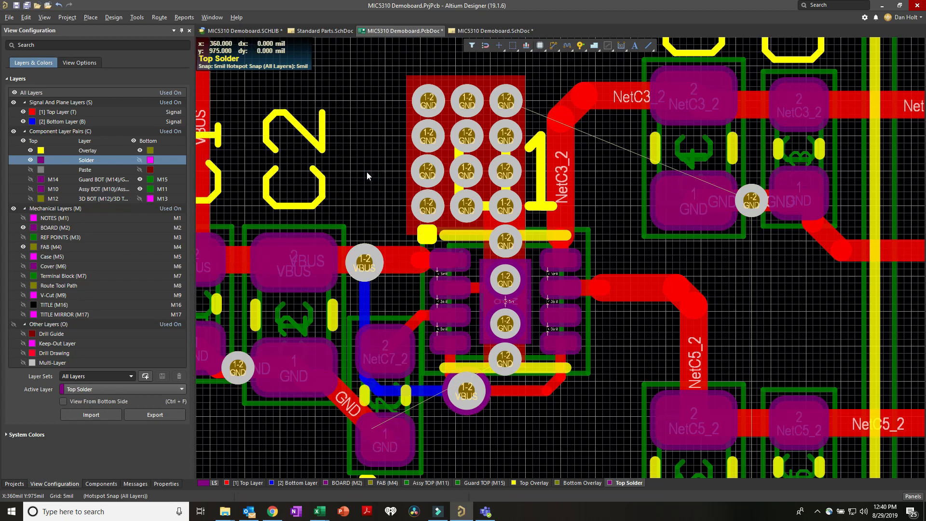
{"action": "right_click", "coordinate": [366, 172]}
{"action": "key", "text": "Escape"}
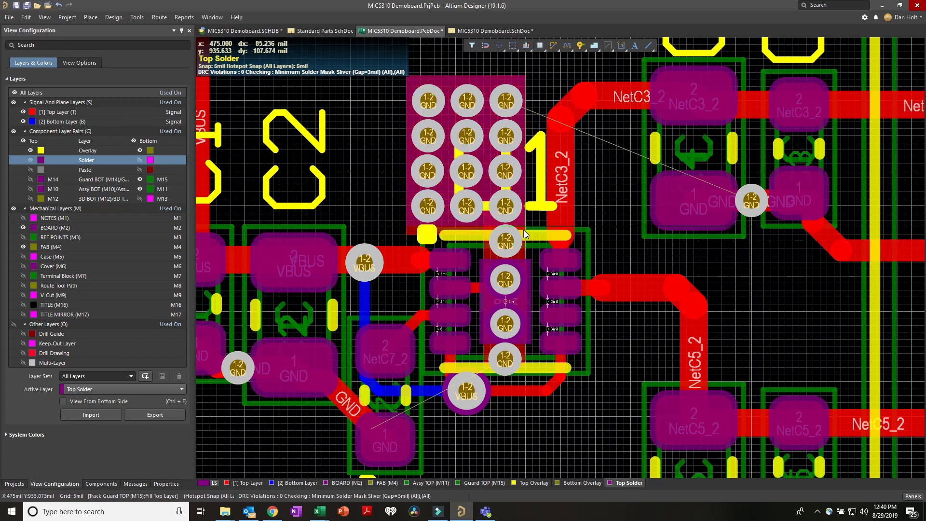
{"action": "left_click", "coordinate": [400, 164]}
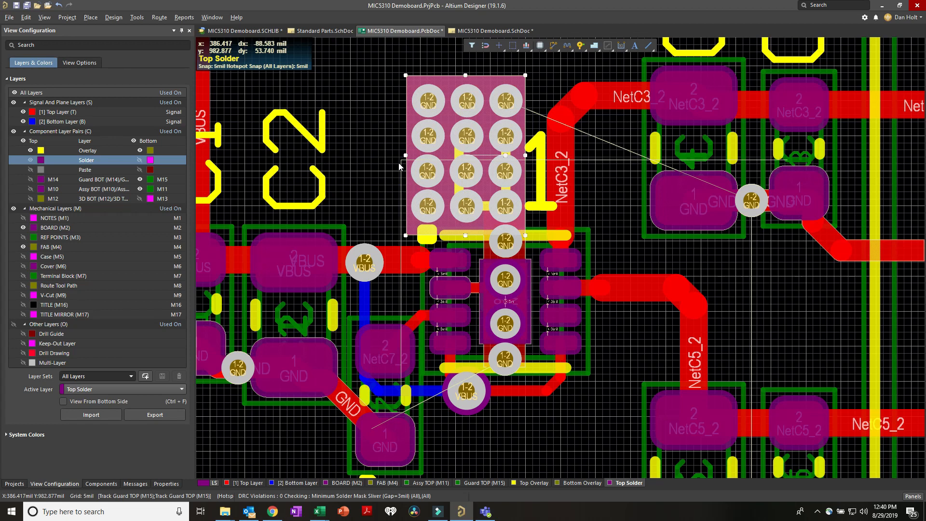
{"action": "scroll", "coordinate": [372, 162], "scroll_direction": "down", "scroll_amount": 1, "text": "ctrl"}
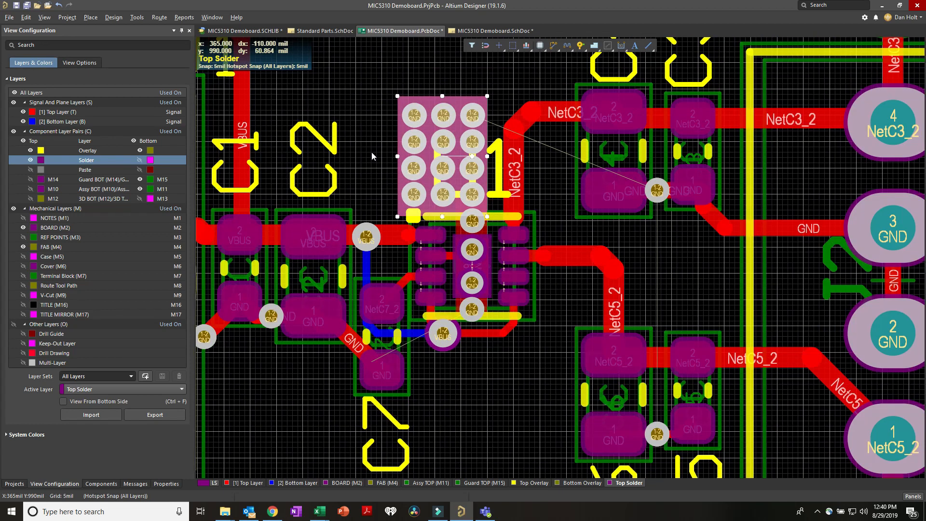
- Check the exposed copper above U1 in 3D and remove the Top Solder fill in the 2D layout
{"action": "key", "text": "3"}
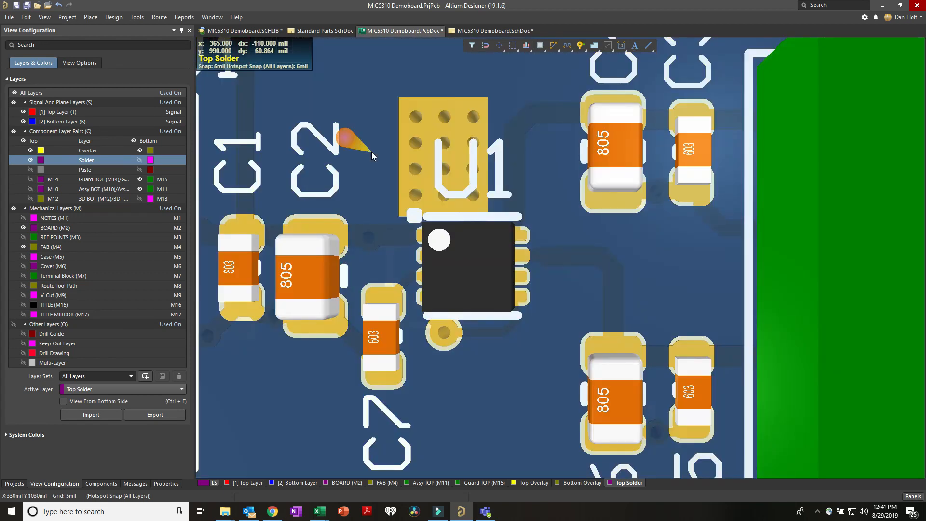
{"action": "scroll", "coordinate": [375, 190], "scroll_direction": "up", "scroll_amount": 1, "text": "ctrl"}
{"action": "right_click_drag", "start_coordinate": [374, 191], "coordinate": [458, 236], "text": "shift"}
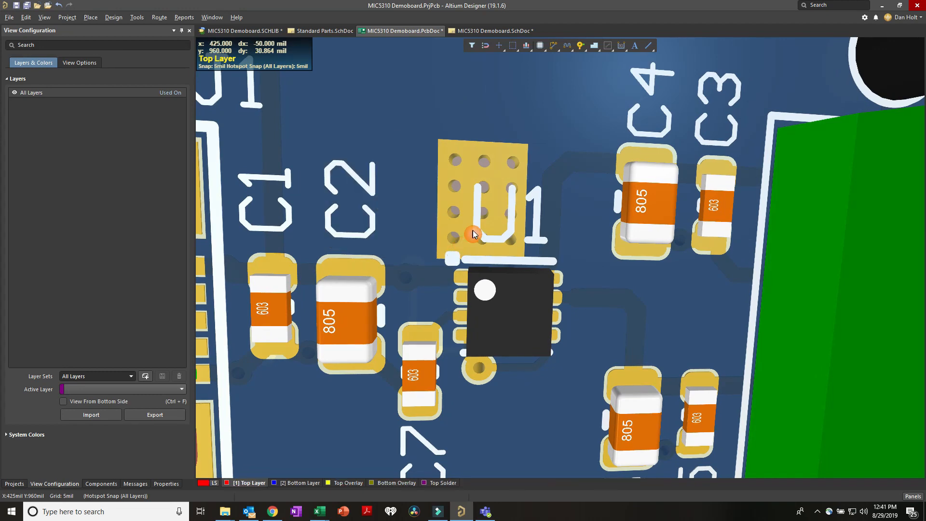
{"action": "key", "text": "2"}
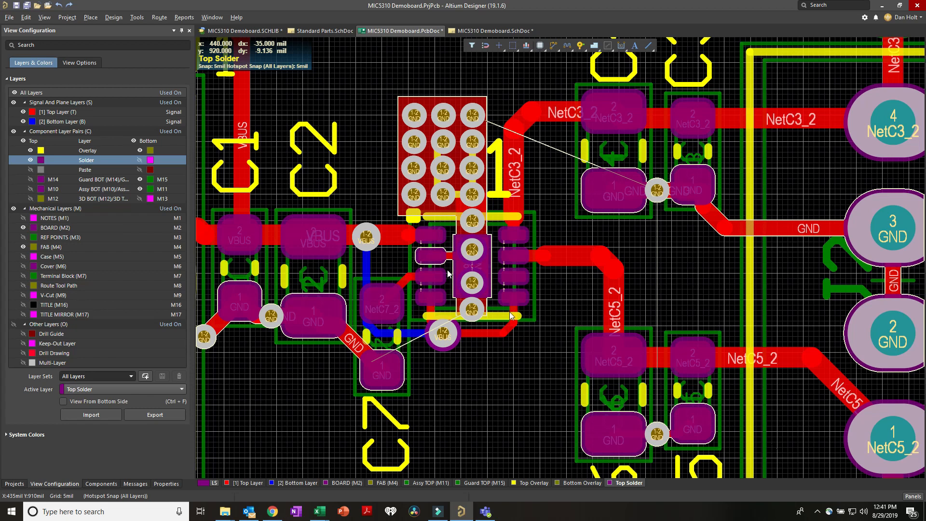
- Turn on top and bottom solder mask tenting for the VBUS via below U1
{"action": "left_click", "coordinate": [444, 343]}
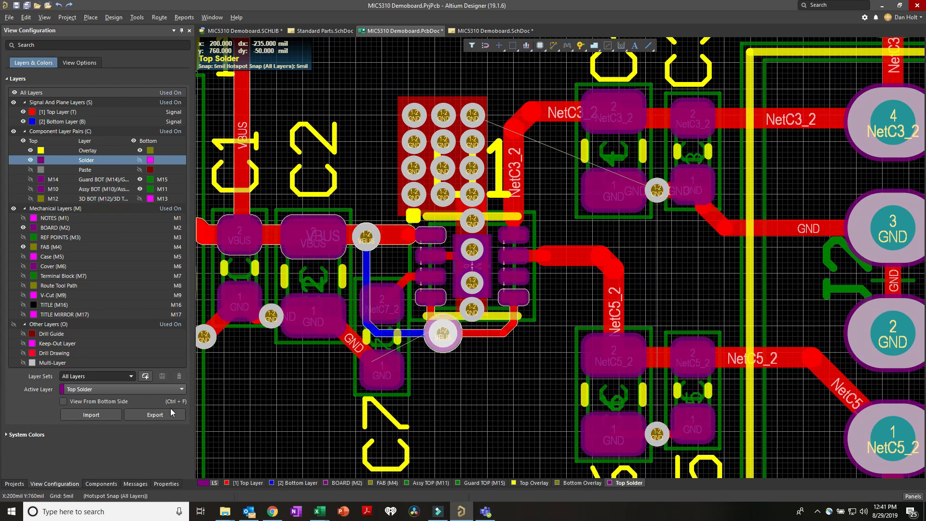
{"action": "double_click", "coordinate": [446, 347]}
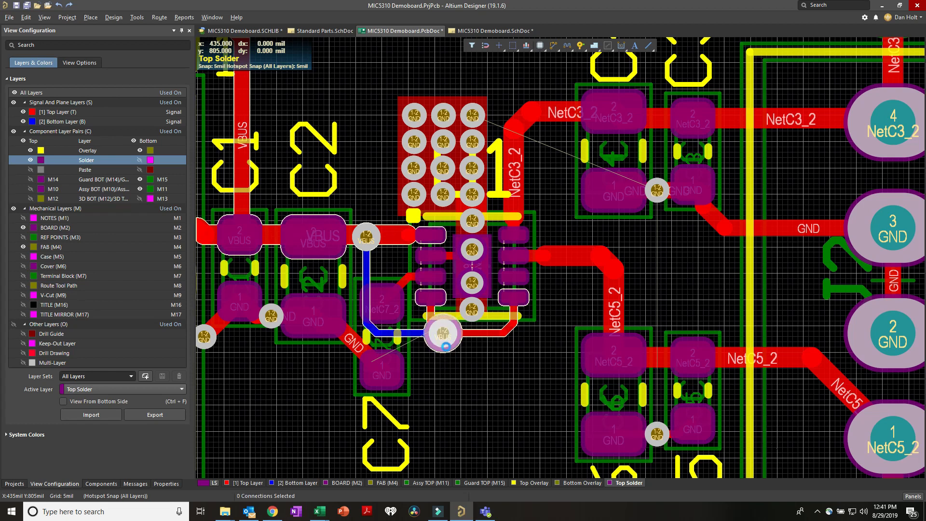
{"action": "left_click", "coordinate": [110, 392]}
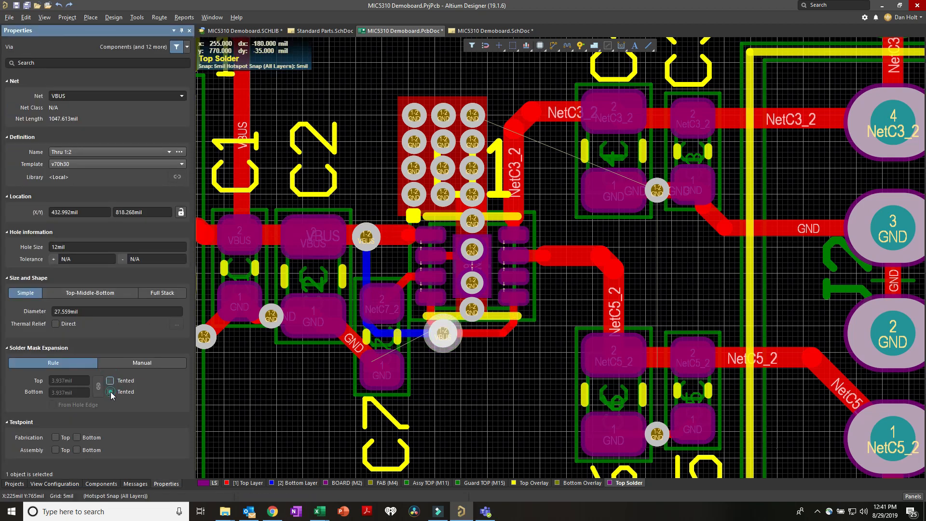
- Select everything on the board and restrict the selected objects to Vias in the properties
{"action": "scroll", "coordinate": [414, 396], "scroll_direction": "down", "scroll_amount": 5, "text": "ctrl"}
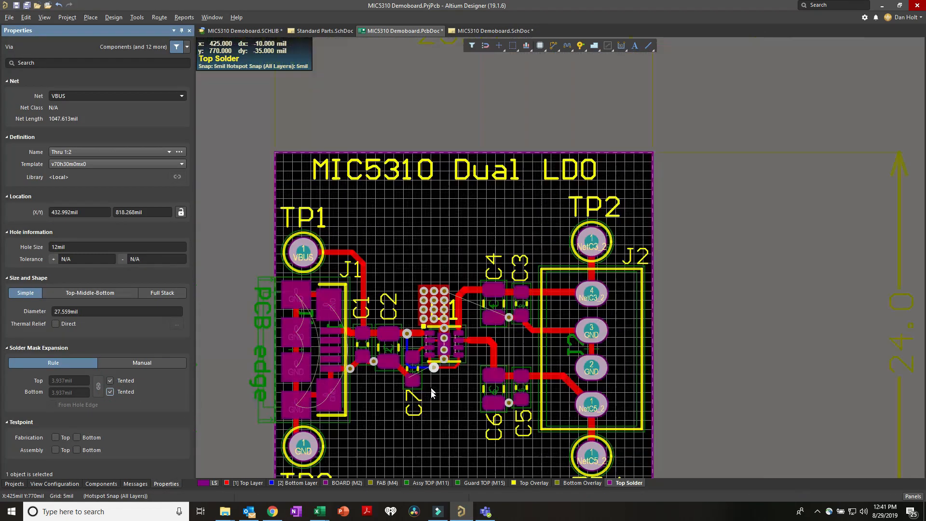
{"action": "right_click_drag", "start_coordinate": [422, 411], "coordinate": [461, 350]}
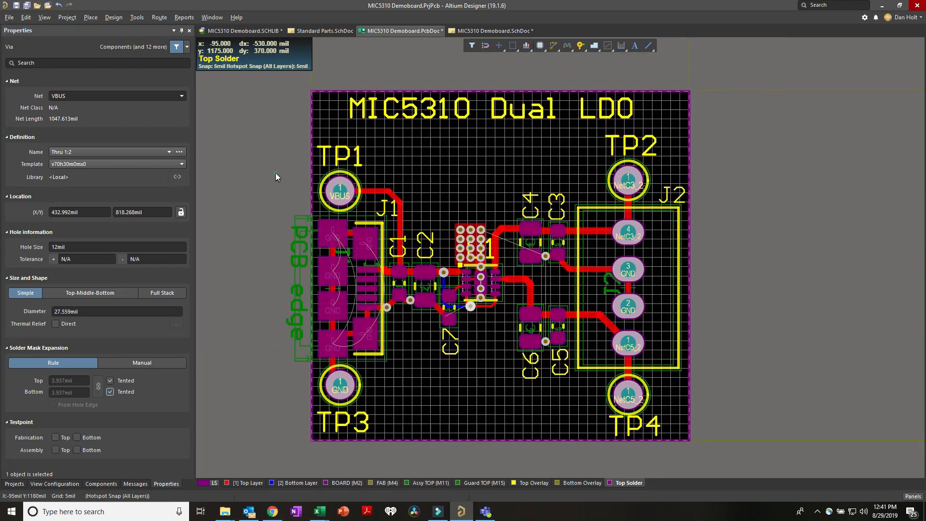
{"action": "left_click", "coordinate": [289, 83]}
{"action": "left_click_drag", "start_coordinate": [298, 94], "coordinate": [712, 463]}
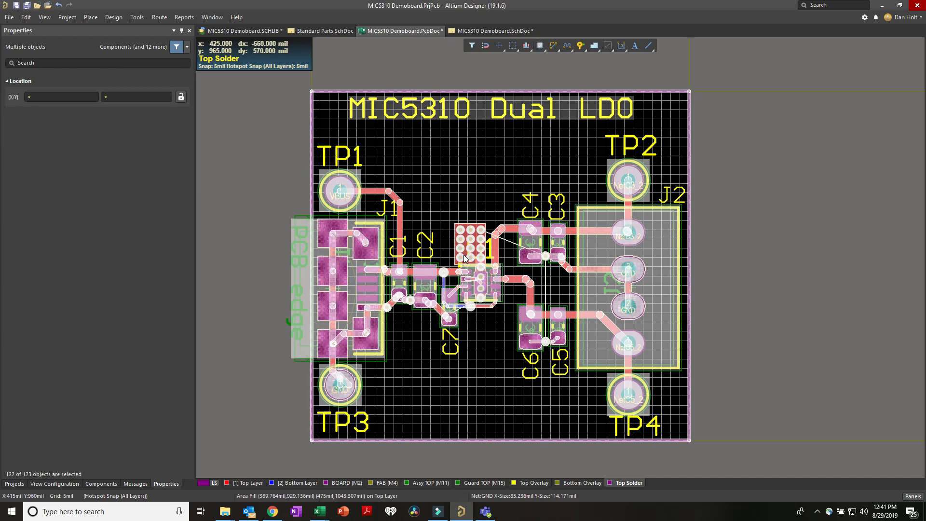
{"action": "left_click", "coordinate": [186, 48]}
{"action": "left_click", "coordinate": [197, 66]}
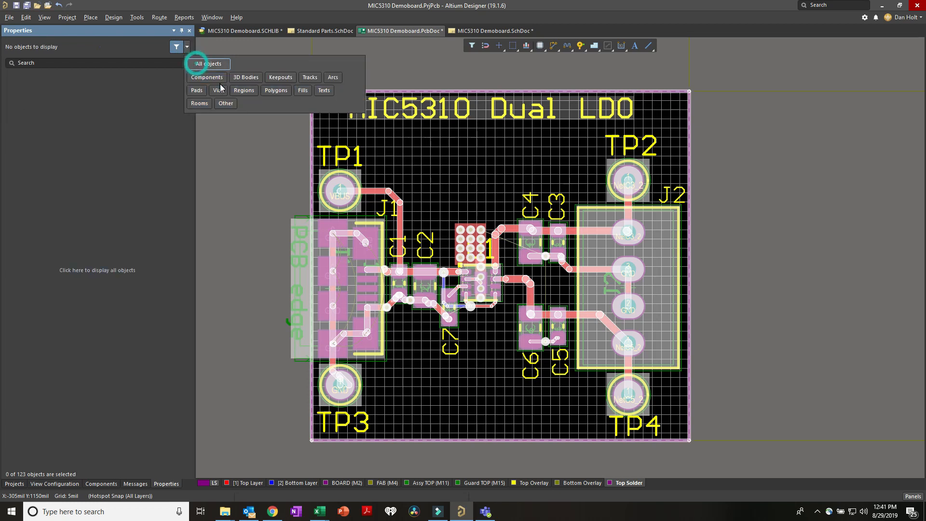
{"action": "left_click", "coordinate": [217, 91]}
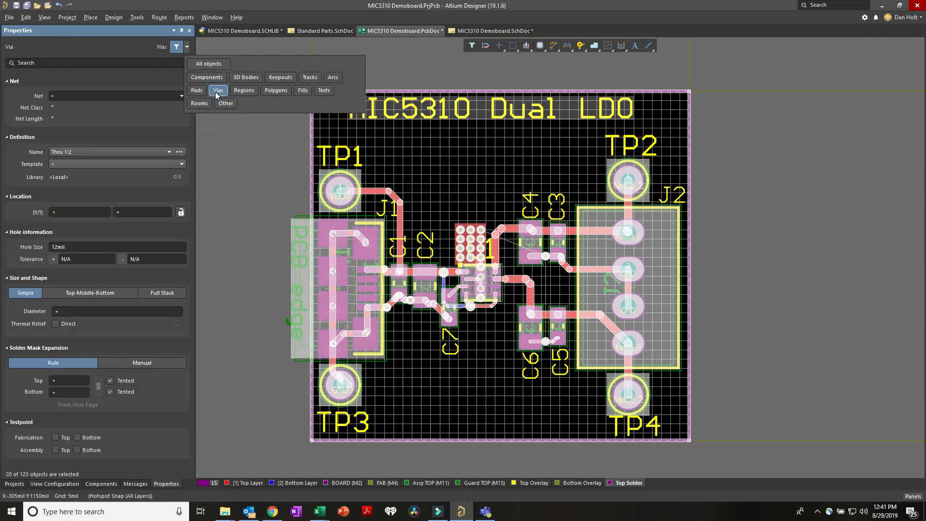
- Set all selected vias to Tented on both top and bottom, and clear the selection
{"action": "left_click", "coordinate": [110, 381]}
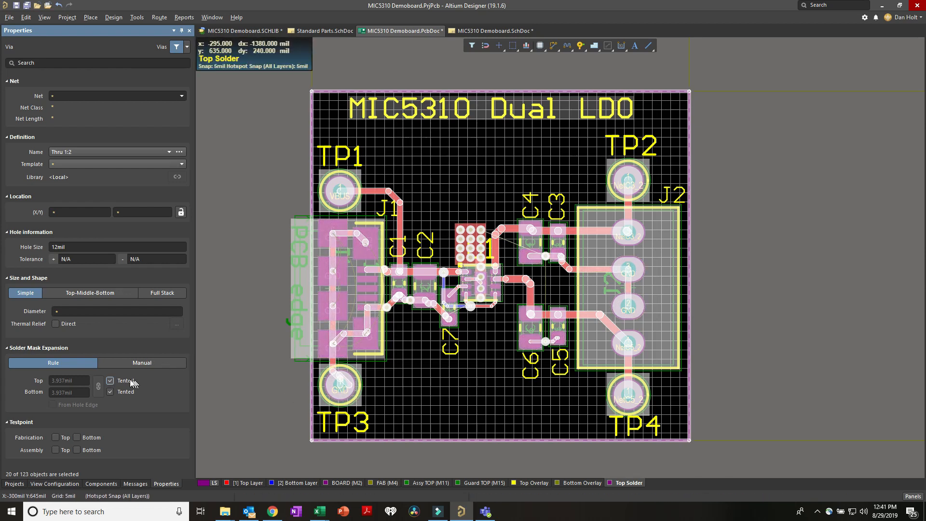
{"action": "left_click", "coordinate": [112, 391]}
{"action": "left_click", "coordinate": [110, 392]}
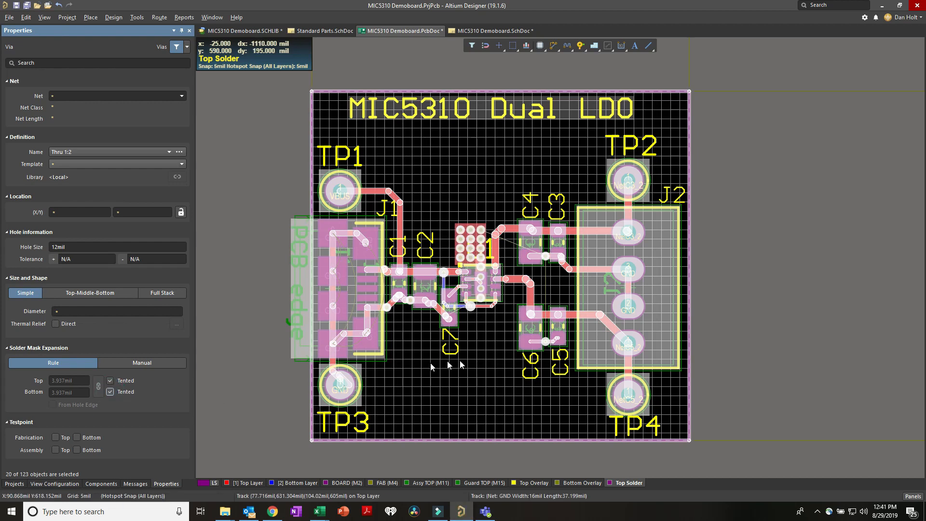
{"action": "left_click", "coordinate": [473, 373]}
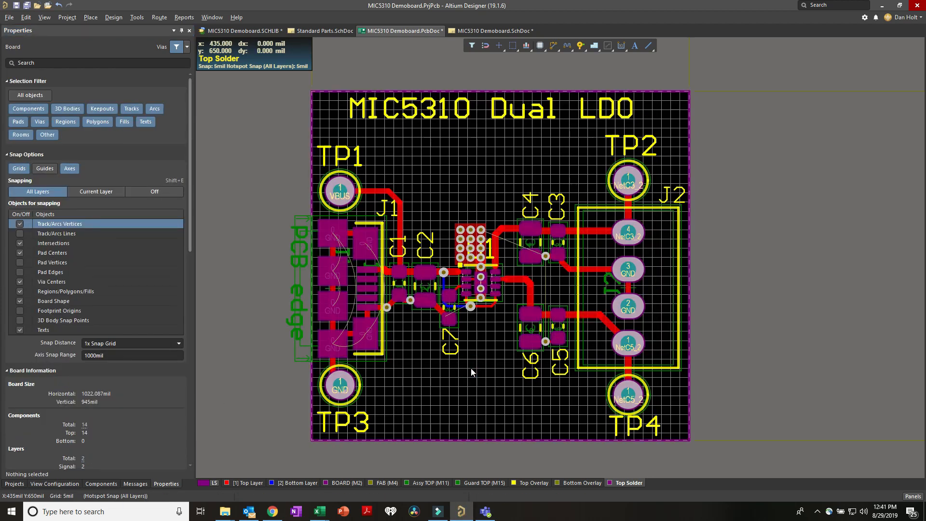
- Inspect the tented vias around U1 and the whole board in 3D
{"action": "key", "text": "3"}
{"action": "scroll", "coordinate": [483, 362], "scroll_direction": "up", "scroll_amount": 5, "text": "ctrl"}
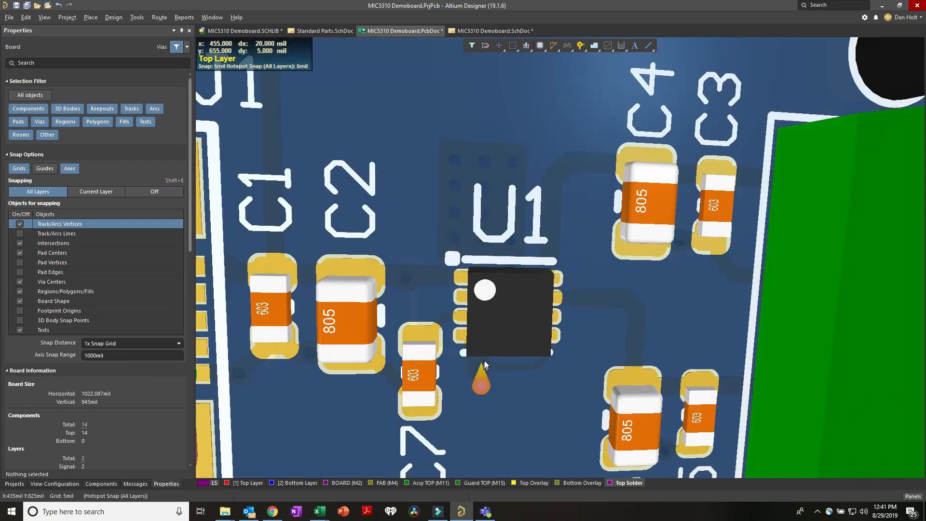
{"action": "key", "text": "shift"}
{"action": "right_click_drag", "start_coordinate": [525, 407], "coordinate": [546, 370], "text": "shift"}
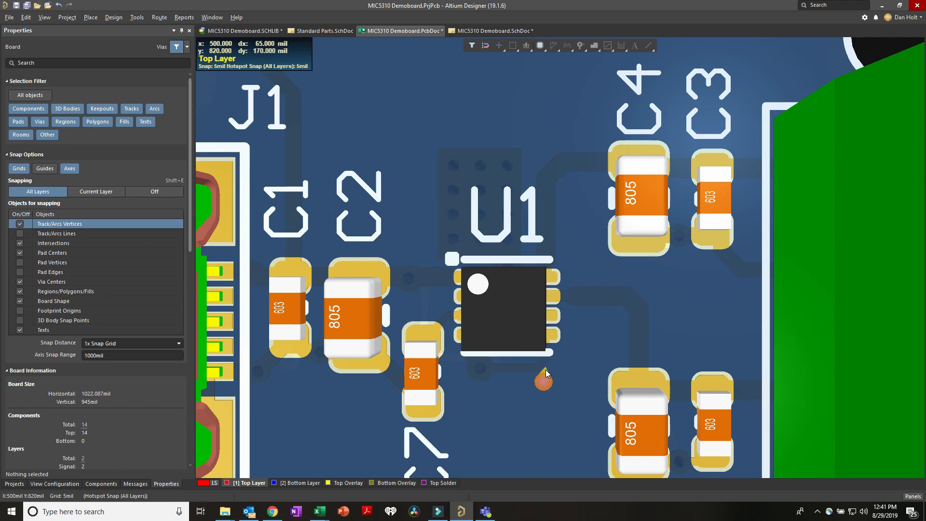
{"action": "scroll", "coordinate": [546, 370], "scroll_direction": "down", "scroll_amount": 6, "text": "ctrl"}
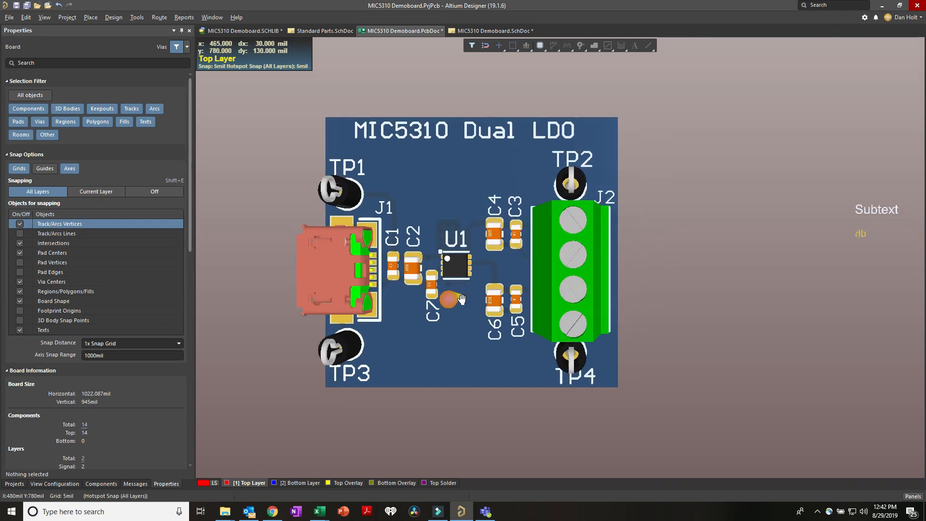
{"action": "scroll", "coordinate": [465, 297], "scroll_direction": "down", "scroll_amount": 3, "text": "ctrl"}
{"action": "scroll", "coordinate": [464, 297], "scroll_direction": "up", "scroll_amount": 3, "text": "ctrl"}
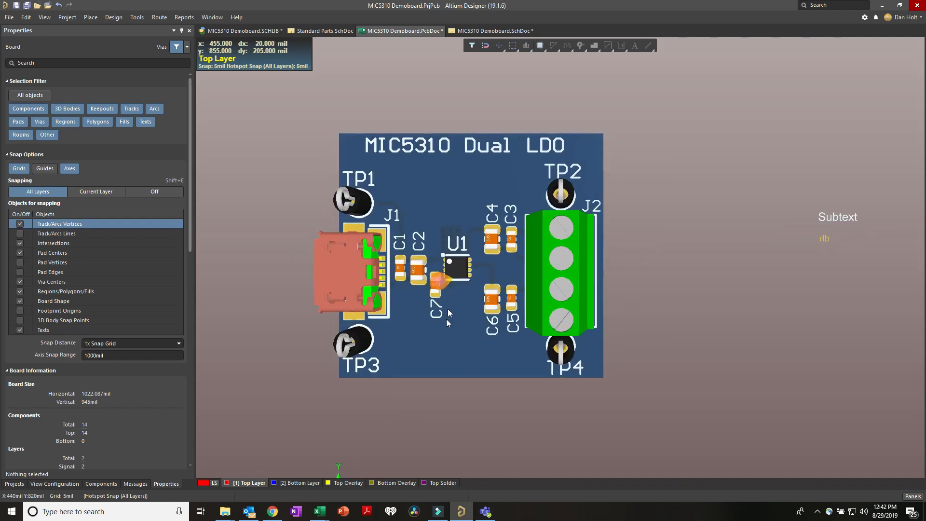
- Run a design rule check on the board with the existing report options
{"action": "left_click", "coordinate": [139, 19]}
{"action": "left_click", "coordinate": [159, 29]}
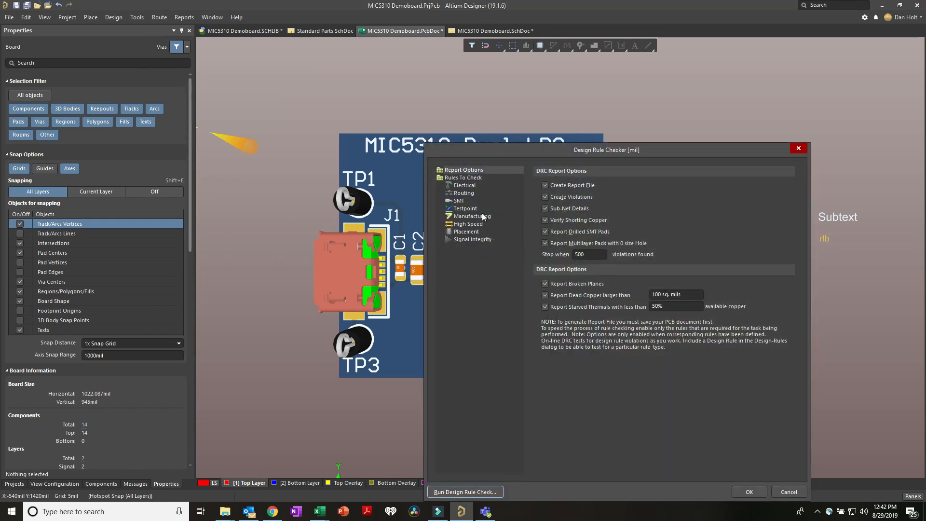
{"action": "left_click", "coordinate": [487, 492]}
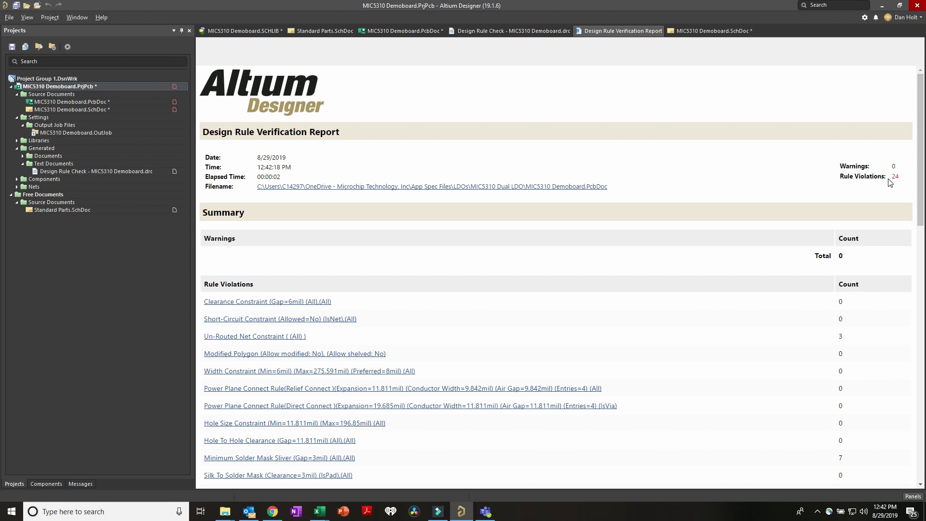
- Review the rule violations summary and jump from a Net Antennae entry to its via in the layout
{"action": "scroll", "coordinate": [709, 291], "scroll_direction": "down", "scroll_amount": 3}
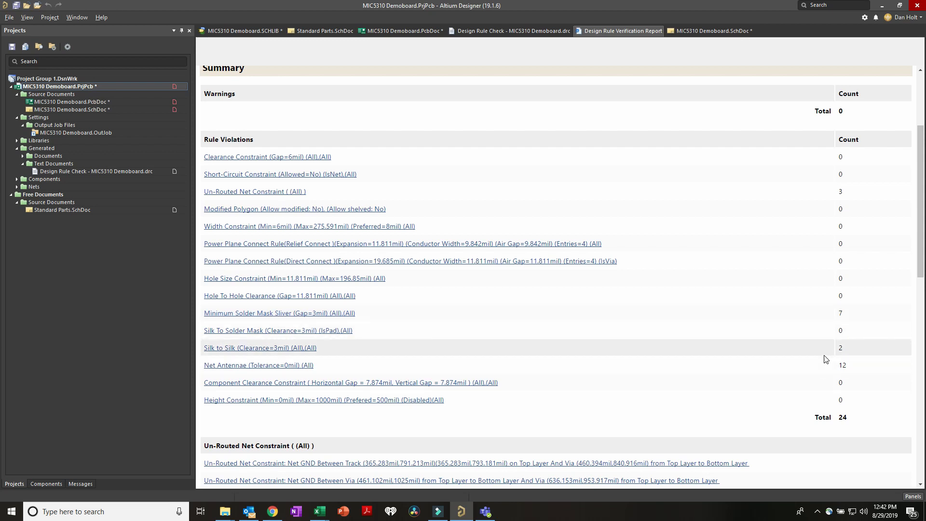
{"action": "left_click", "coordinate": [258, 367]}
{"action": "left_click", "coordinate": [304, 259]}
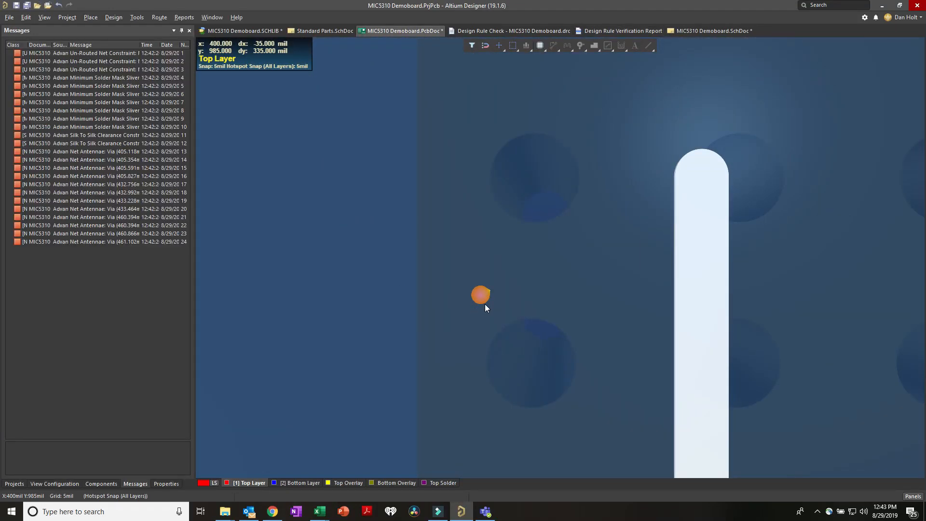
- Return to the 2D layout and examine the violation markers on the GND via array and the unrouted GND connections
{"action": "key", "text": "ctrl+Page_Down"}
{"action": "scroll", "coordinate": [485, 304], "scroll_direction": "up", "scroll_amount": 7, "text": "ctrl"}
{"action": "scroll", "coordinate": [490, 319], "scroll_direction": "up", "scroll_amount": 1, "text": "ctrl"}
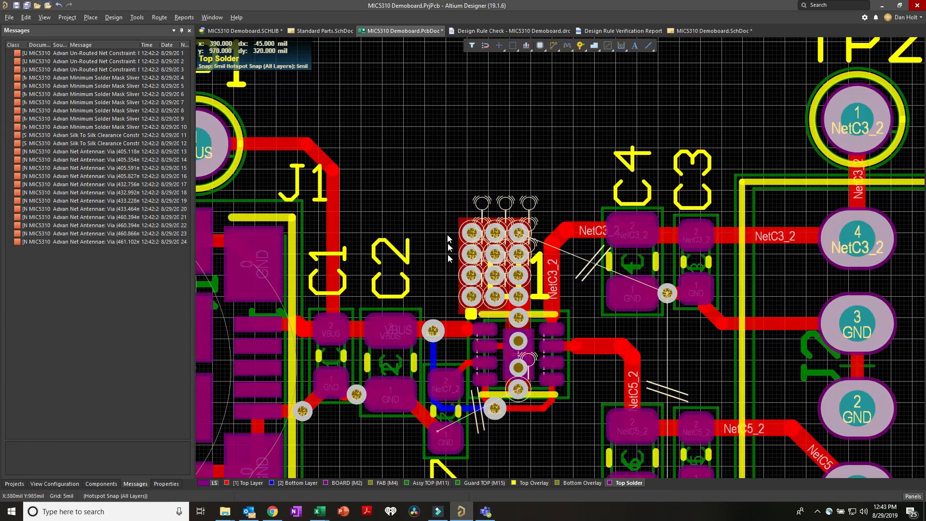
{"action": "scroll", "coordinate": [462, 245], "scroll_direction": "up", "scroll_amount": 1, "text": "ctrl"}
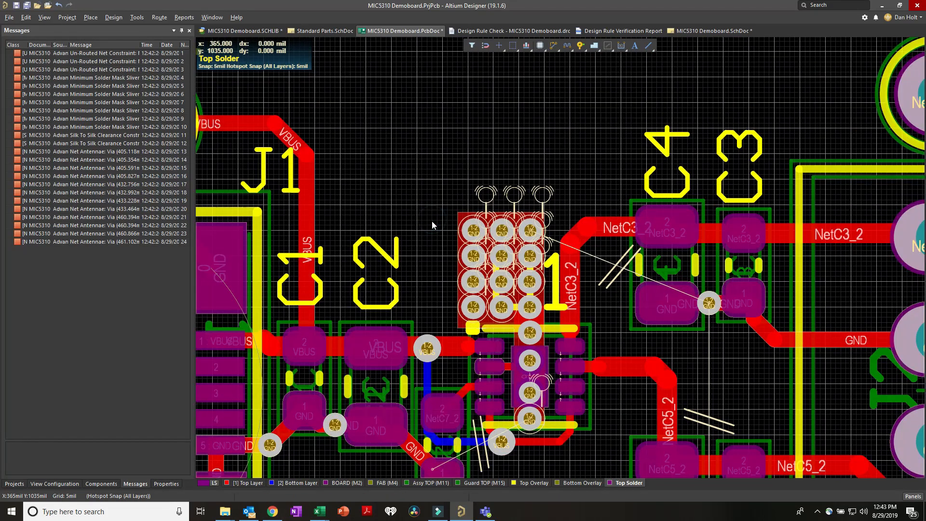
{"action": "scroll", "coordinate": [433, 222], "scroll_direction": "down", "scroll_amount": 1, "text": "ctrl"}
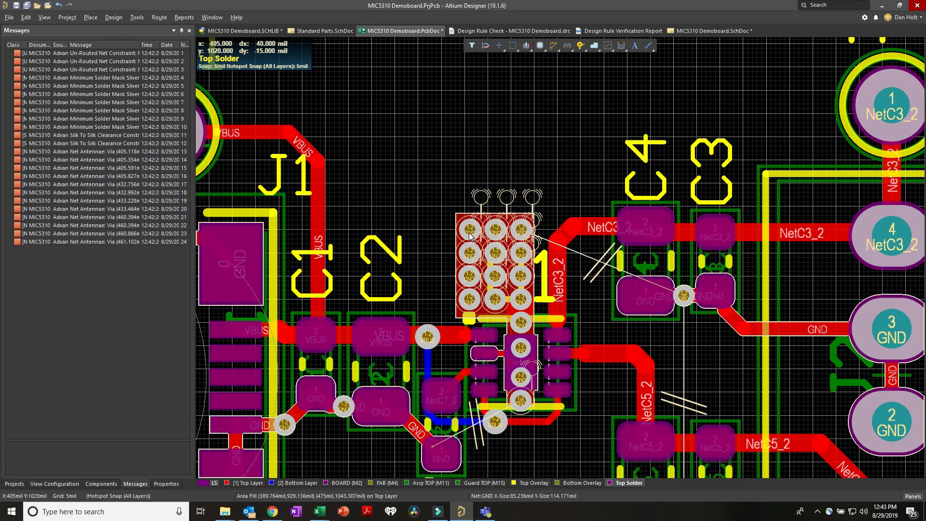
{"action": "scroll", "coordinate": [444, 247], "scroll_direction": "down", "scroll_amount": 2, "text": "ctrl"}
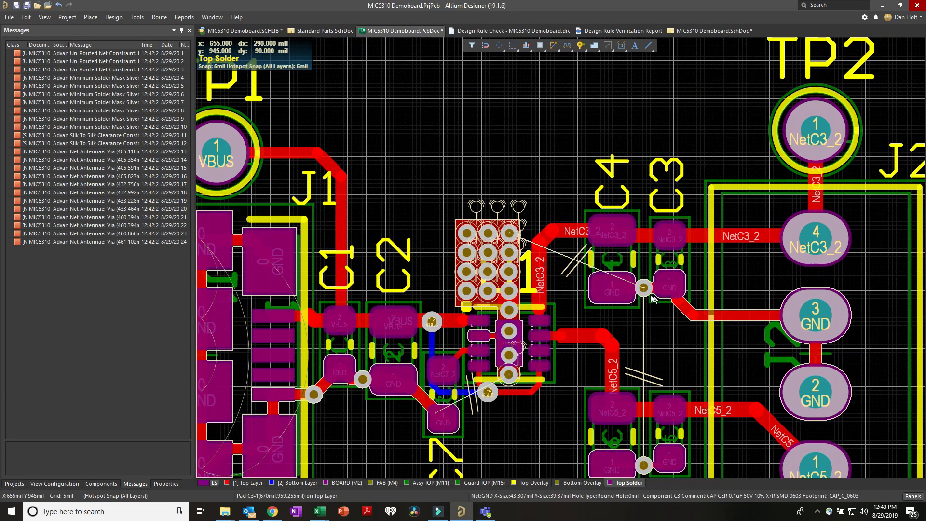
{"action": "scroll", "coordinate": [636, 285], "scroll_direction": "down", "scroll_amount": 2}
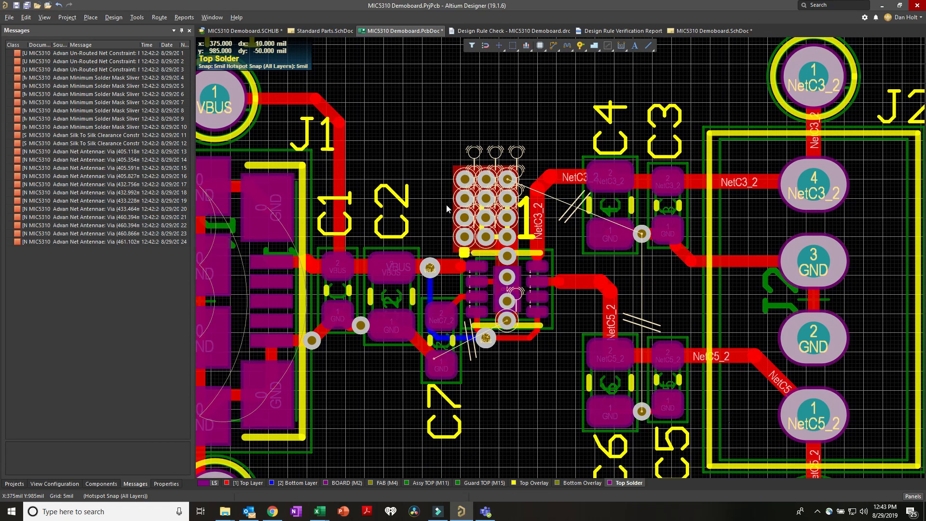
- Route a dangling Top Layer stub, 16 mil wide and about 46 mil long, off the VBUS trace above C1
{"action": "key", "text": "p"}
{"action": "key", "text": "f"}
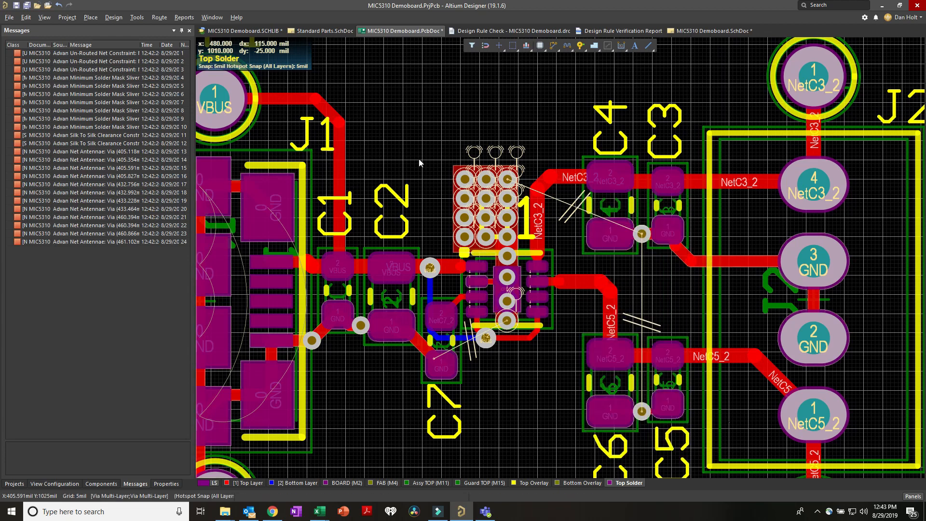
{"action": "left_click", "coordinate": [353, 128]}
{"action": "left_click", "coordinate": [376, 127]}
{"action": "right_click", "coordinate": [395, 149]}
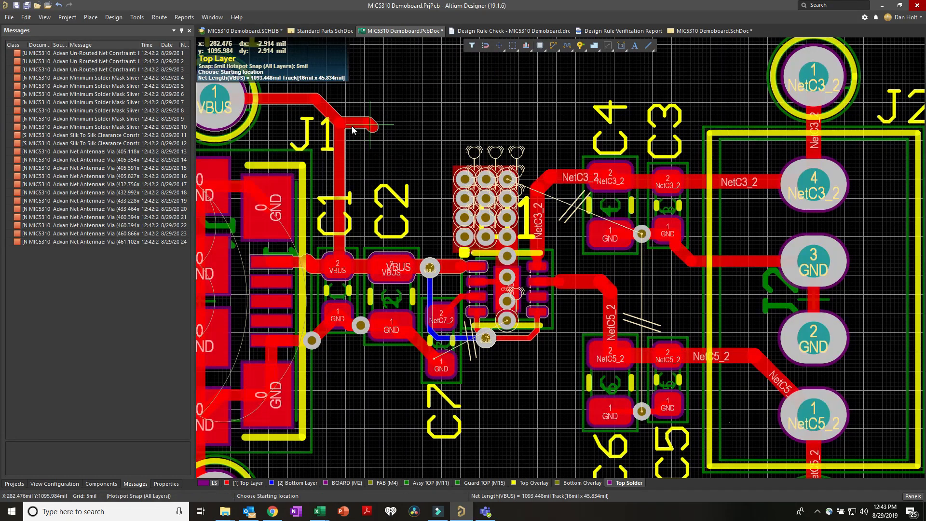
- Stop routing and discard the dangling stub on the VBUS trace above C1
{"action": "right_click", "coordinate": [372, 129]}
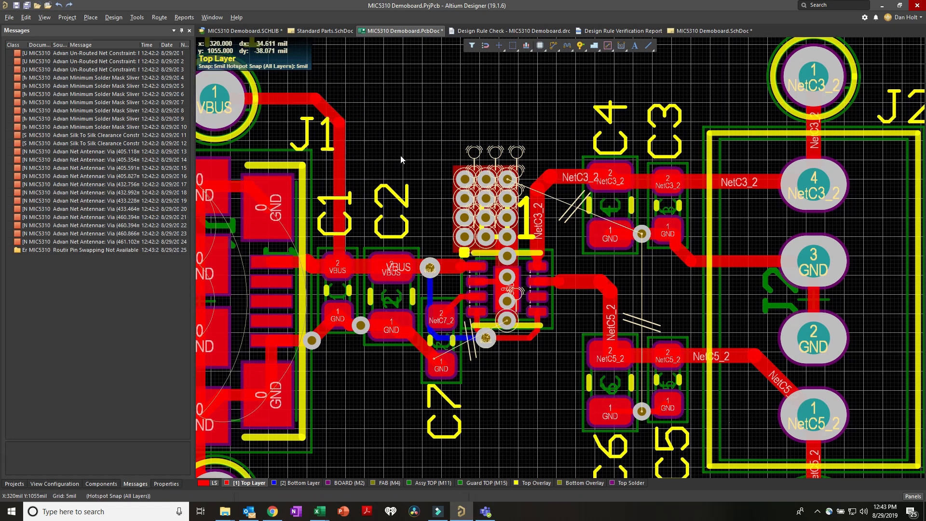
{"action": "scroll", "coordinate": [401, 155], "scroll_direction": "down", "scroll_amount": 2, "text": "ctrl"}
{"action": "scroll", "coordinate": [401, 155], "scroll_direction": "down", "scroll_amount": 2, "text": "ctrl"}
{"action": "right_click_drag", "start_coordinate": [422, 165], "coordinate": [439, 202]}
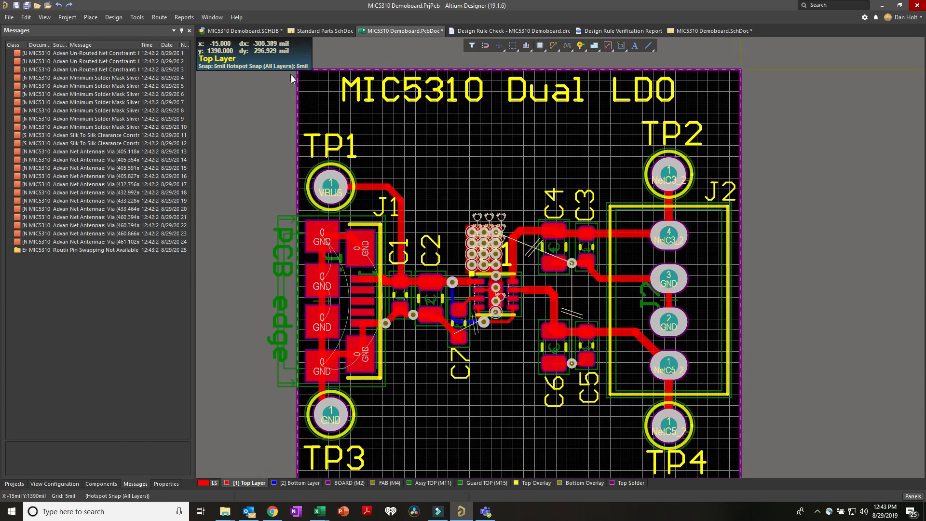
- Start a polygon pour, assigning it to the GND net on the Bottom Layer
{"action": "key", "text": "p"}
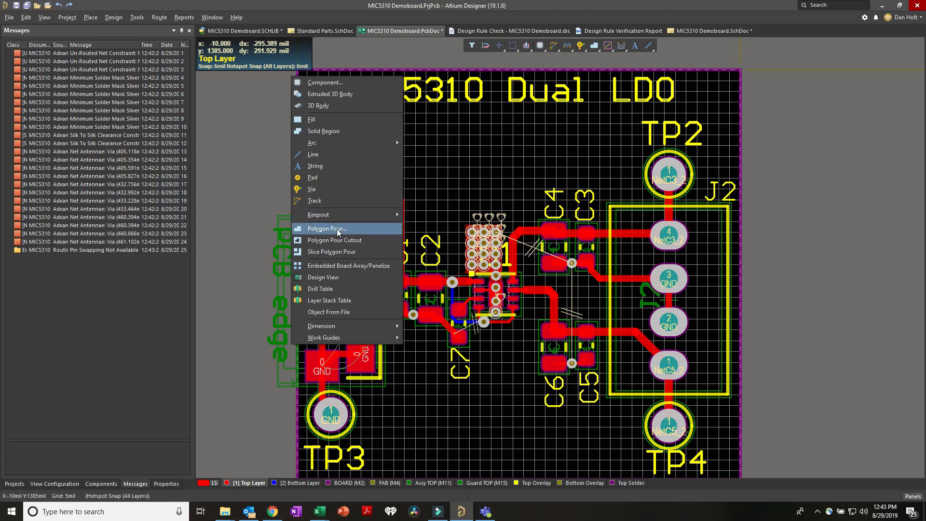
{"action": "key", "text": "Escape"}
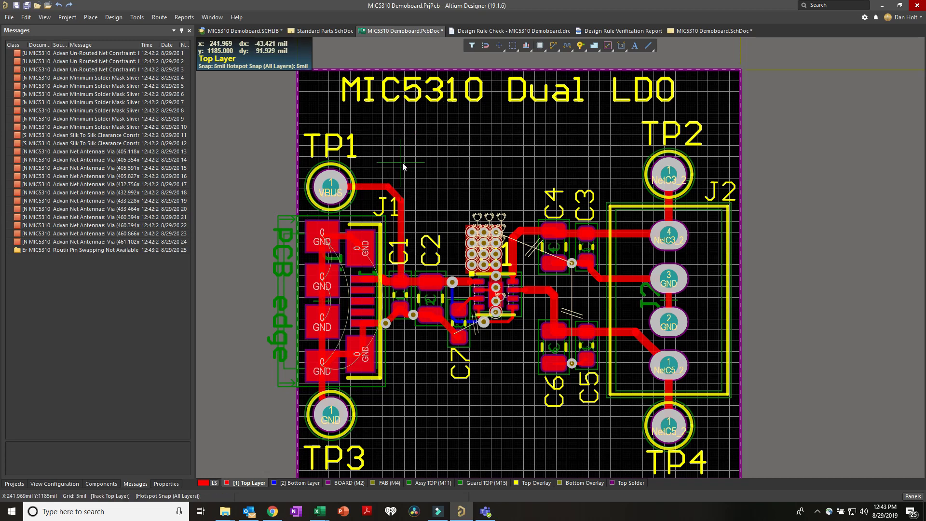
{"action": "key", "text": "Tab"}
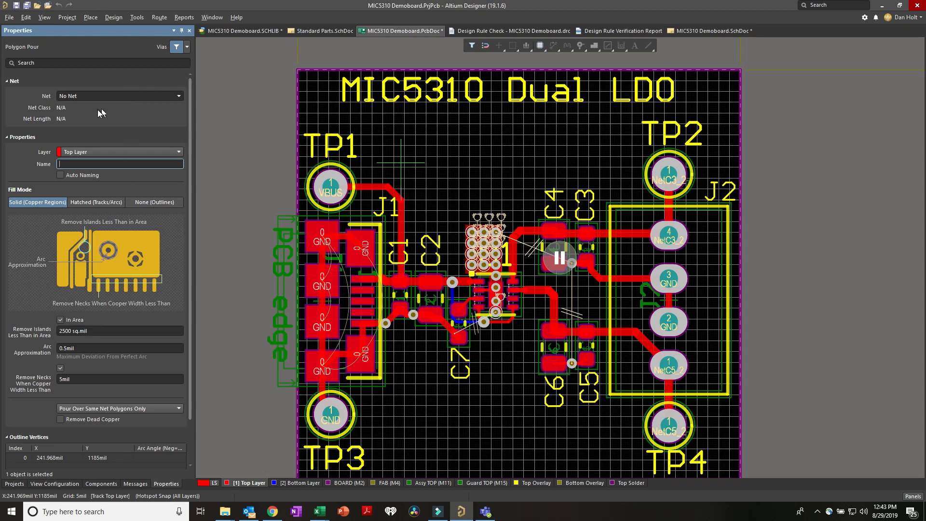
{"action": "left_click", "coordinate": [166, 96]}
{"action": "left_click", "coordinate": [178, 96]}
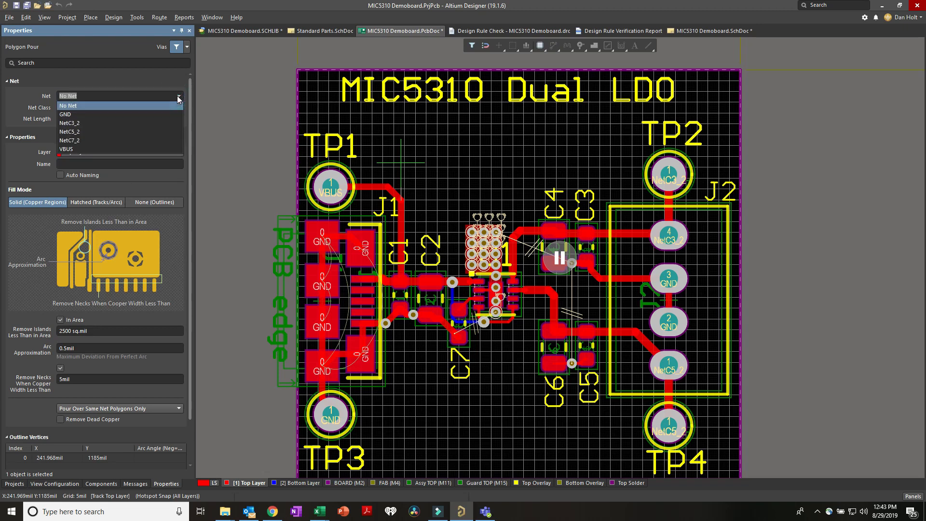
{"action": "left_click", "coordinate": [145, 115]}
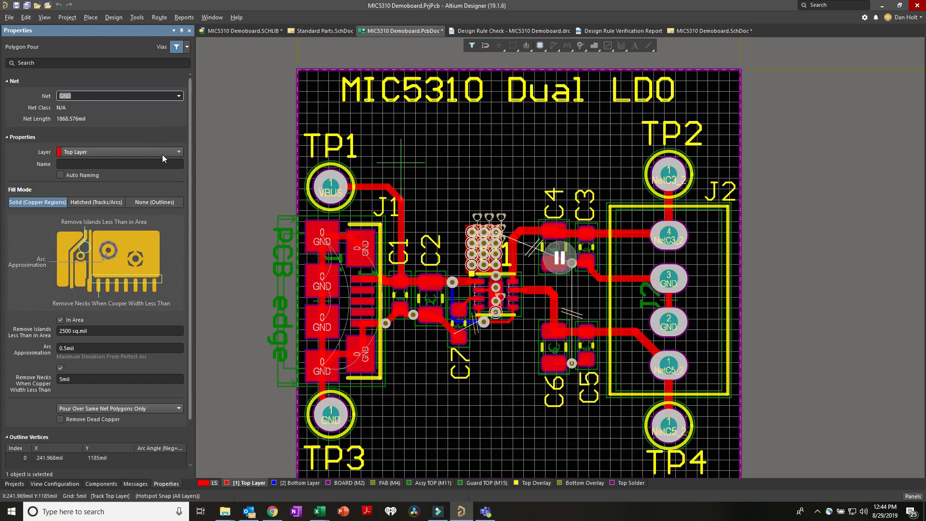
{"action": "left_click", "coordinate": [176, 151]}
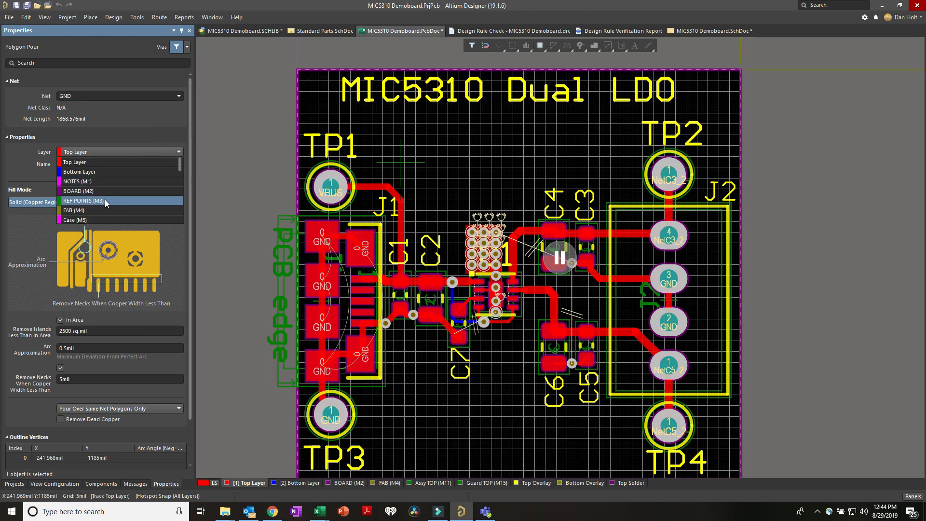
{"action": "left_click", "coordinate": [108, 172]}
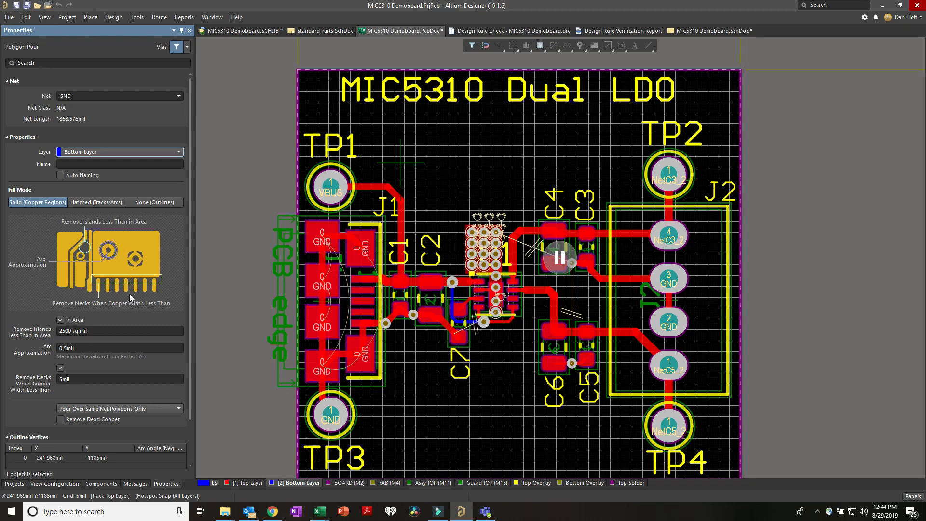
- Set the polygon to Pour Over All Same Net Objects and enable Remove Dead Copper
{"action": "scroll", "coordinate": [132, 300], "scroll_direction": "down", "scroll_amount": 2}
{"action": "left_click", "coordinate": [118, 360]}
{"action": "left_click", "coordinate": [108, 379]}
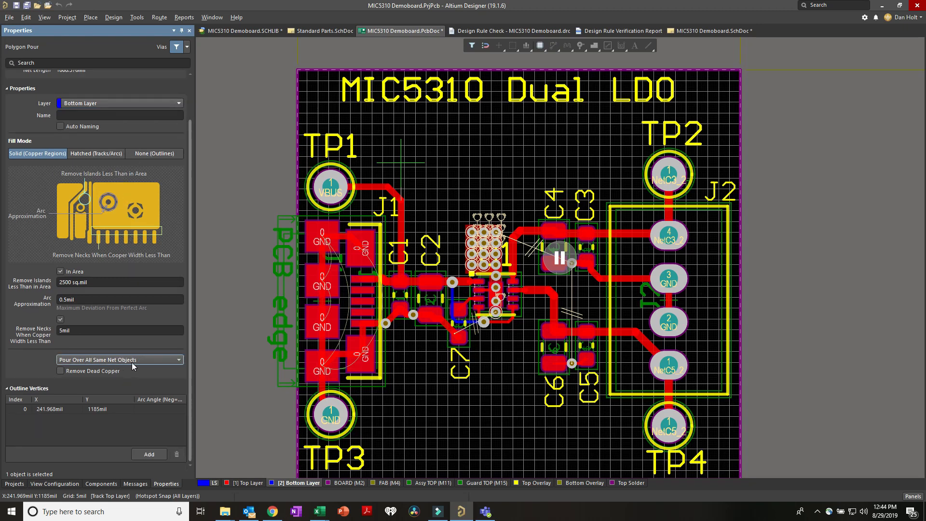
{"action": "left_click", "coordinate": [60, 371]}
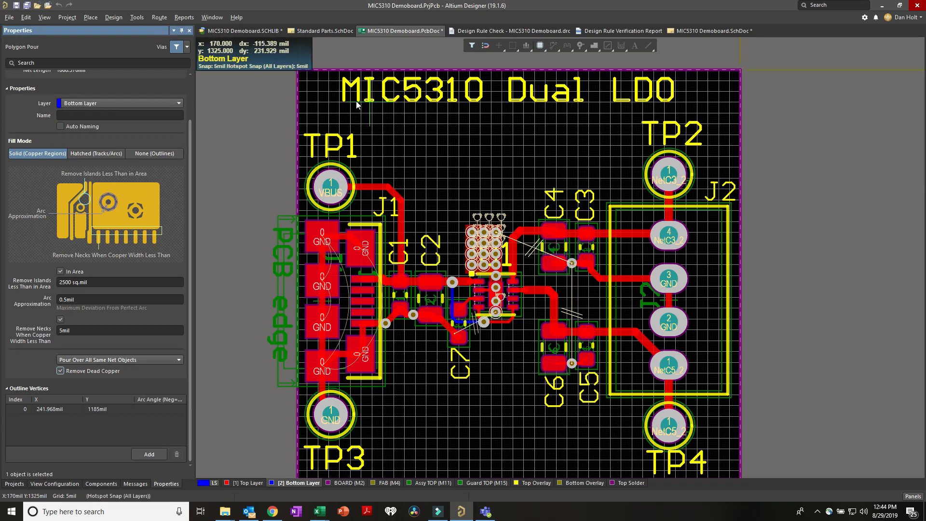
- Try snap grids of 25 mil and 20 mil for the polygon outline, and return to 5 mil
{"action": "key", "text": "g"}
{"action": "left_click", "coordinate": [338, 139]}
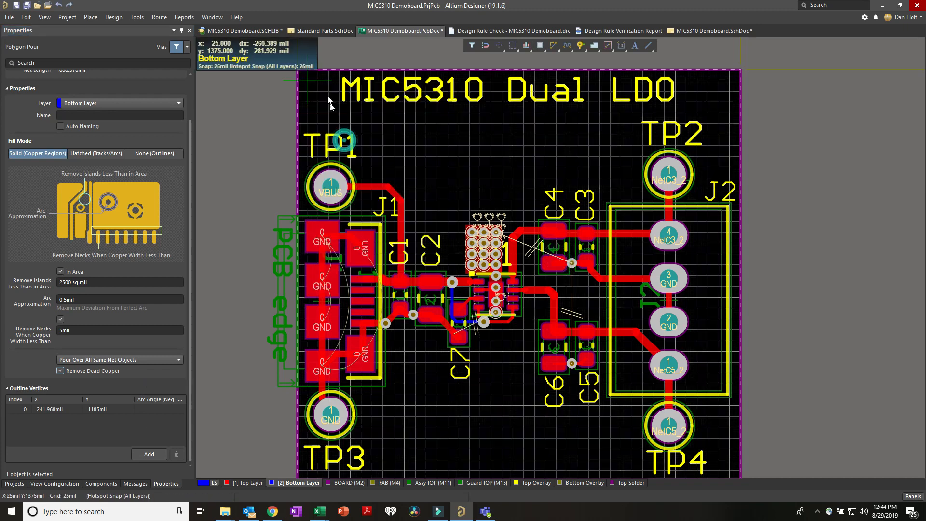
{"action": "scroll", "coordinate": [284, 63], "scroll_direction": "up", "scroll_amount": 2, "text": "ctrl"}
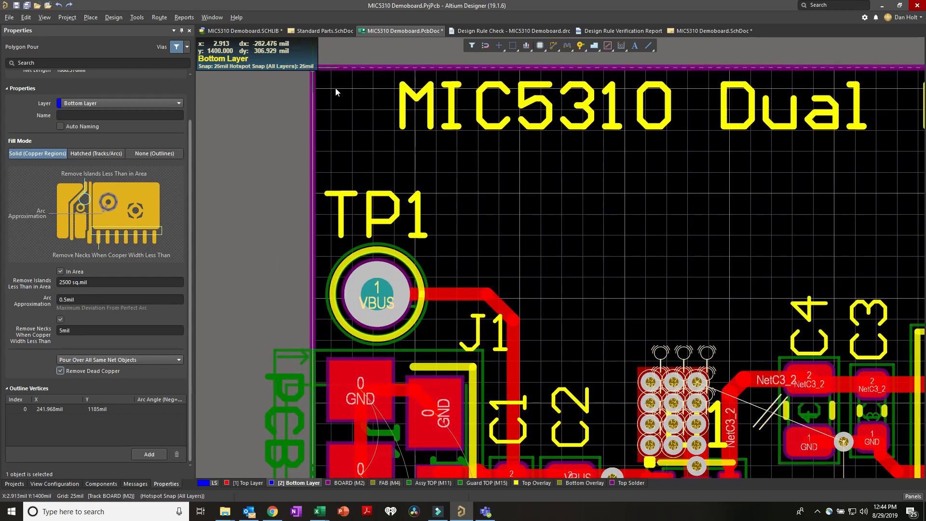
{"action": "key", "text": "g"}
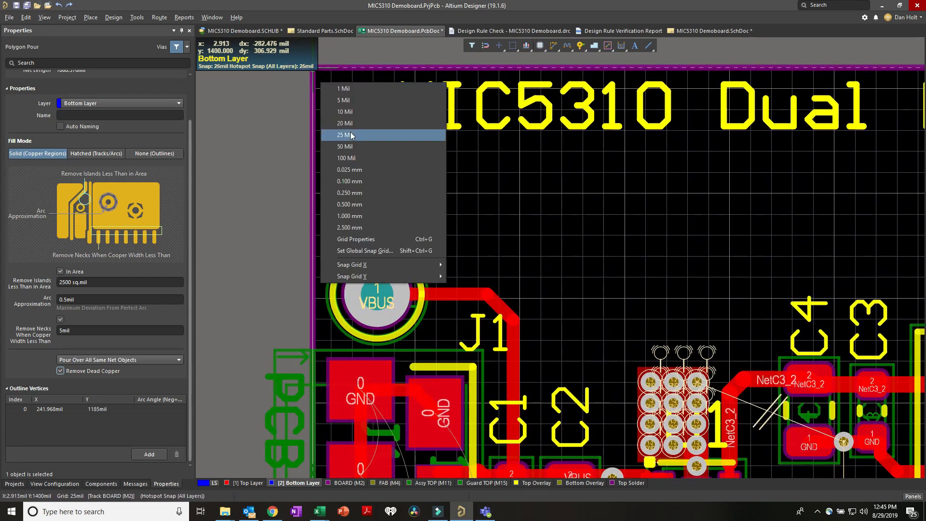
{"action": "left_click", "coordinate": [349, 126]}
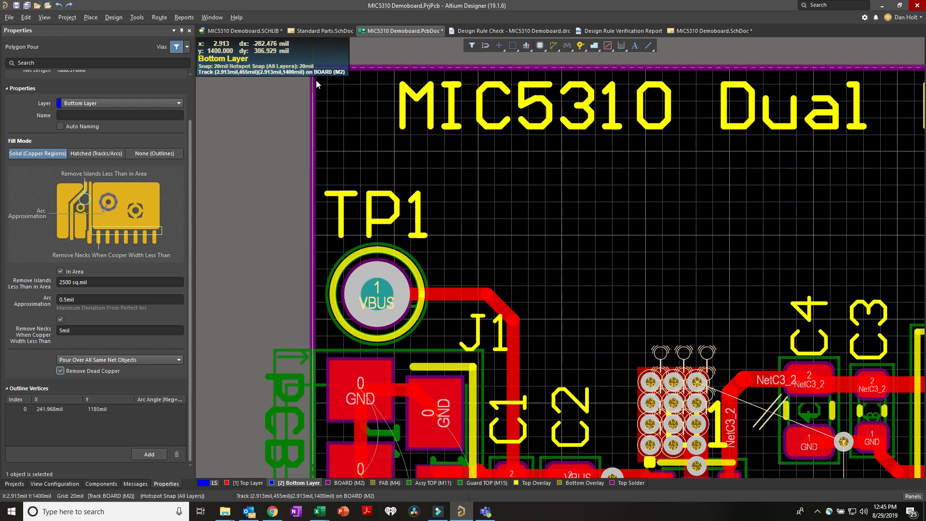
{"action": "key", "text": "g"}
{"action": "left_click", "coordinate": [332, 95]}
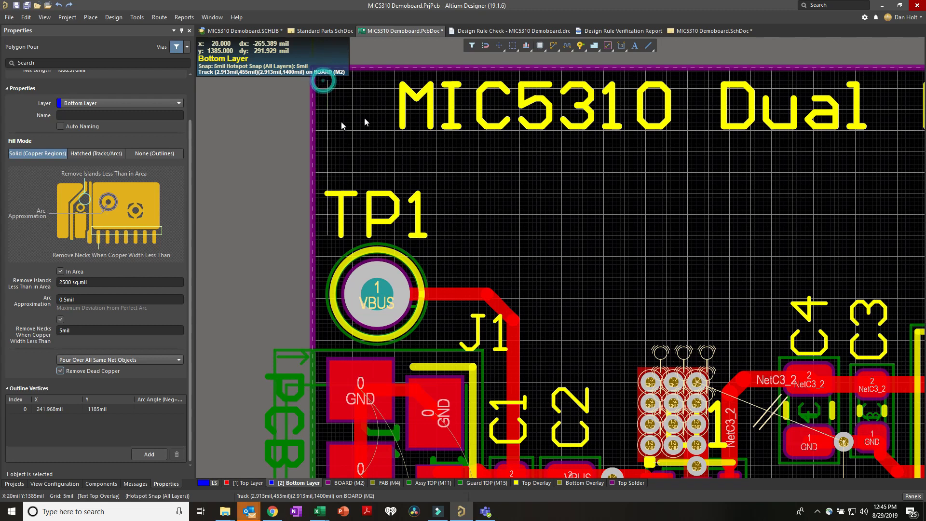
- Outline the GND polygon as a rectangle just inside the board edge, with opposite corners at 20, 1385 mil and about 1015, 469 mil
{"action": "left_click", "coordinate": [323, 84]}
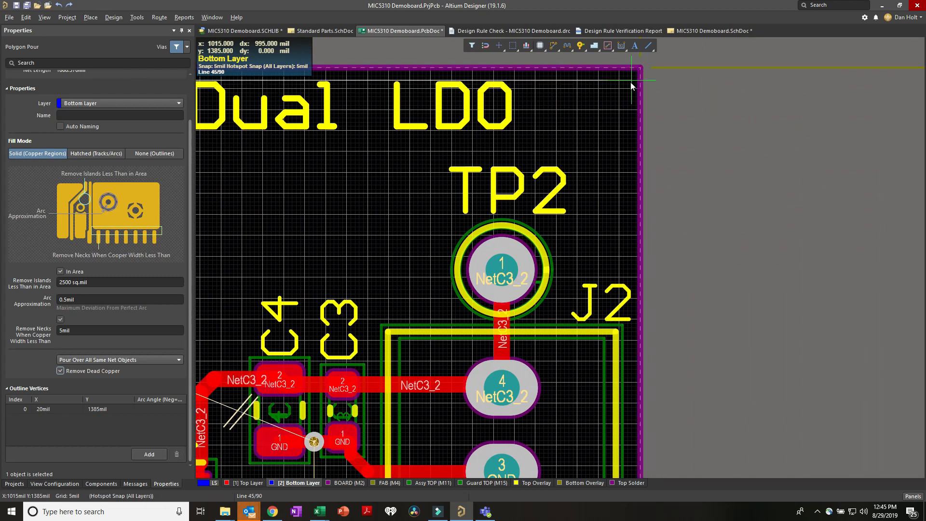
{"action": "left_click", "coordinate": [628, 81]}
{"action": "key", "text": "space"}
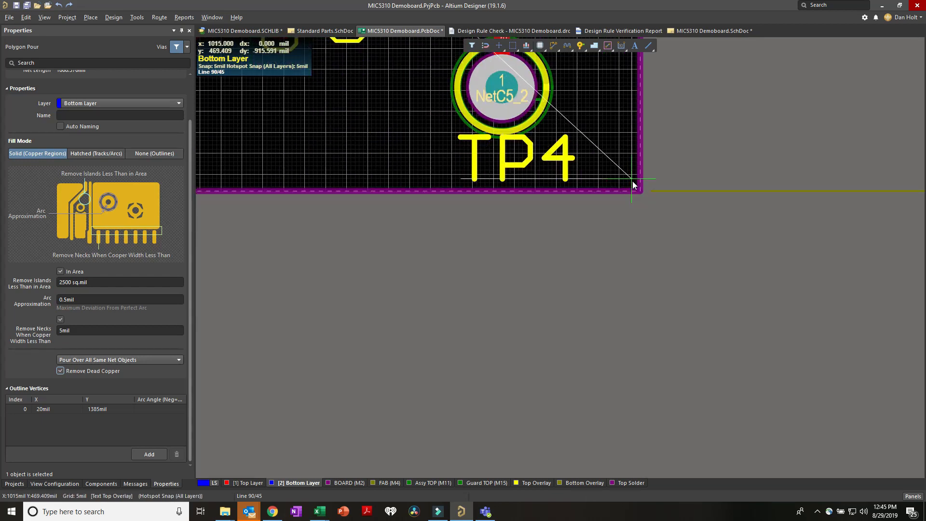
{"action": "left_click", "coordinate": [633, 184]}
{"action": "key", "text": "space"}
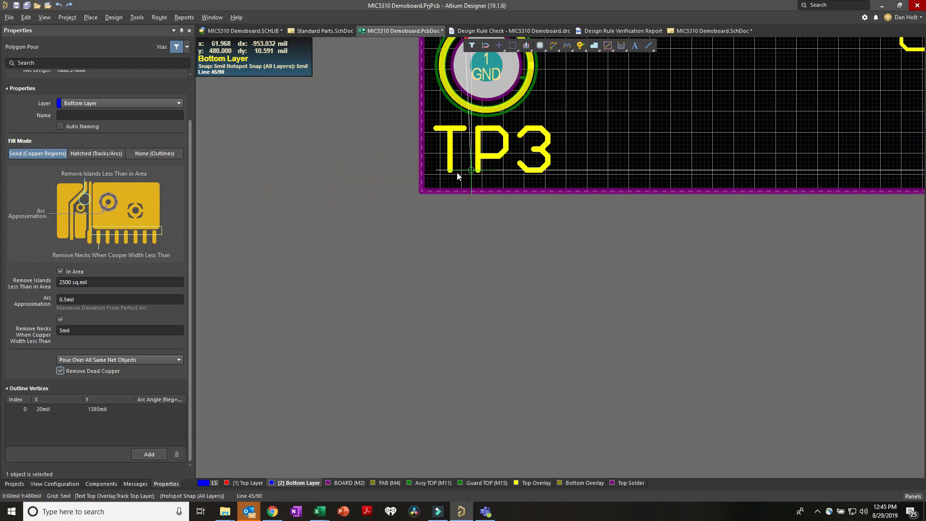
{"action": "left_click", "coordinate": [436, 178]}
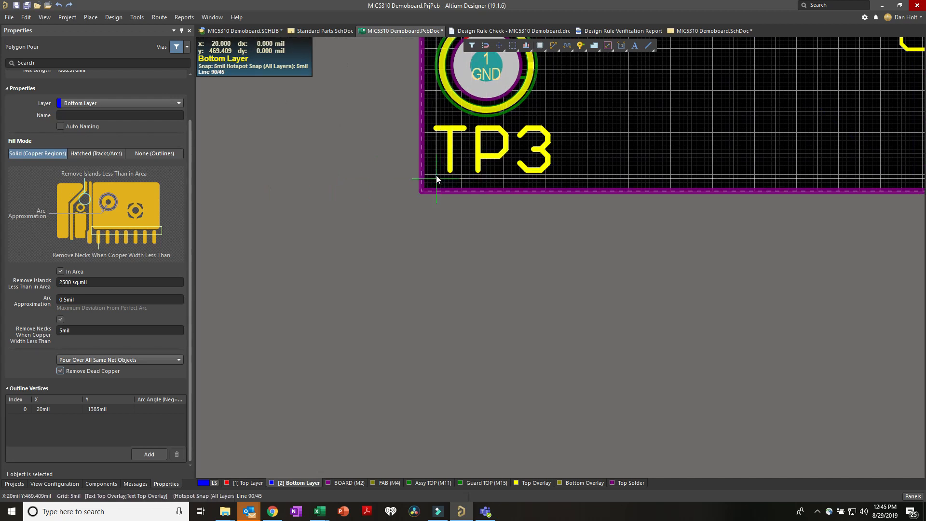
{"action": "right_click", "coordinate": [436, 179]}
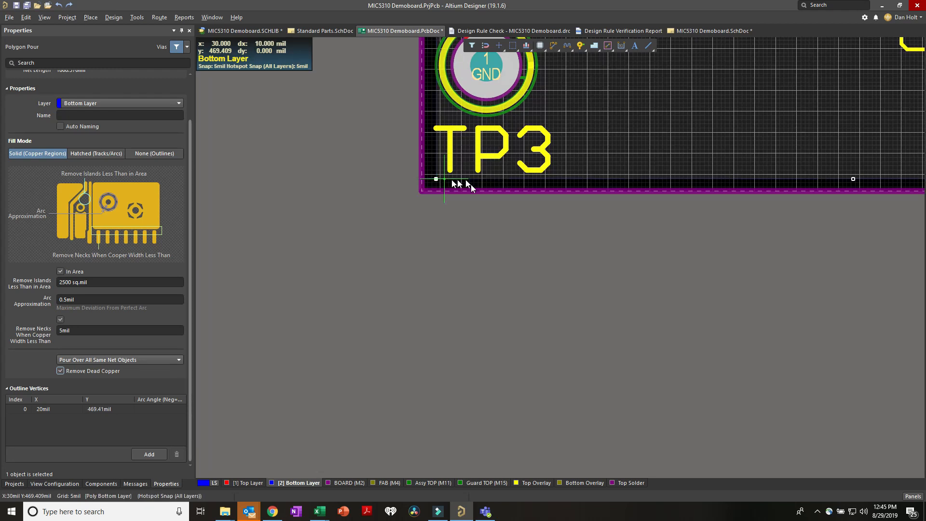
{"action": "right_click", "coordinate": [482, 208]}
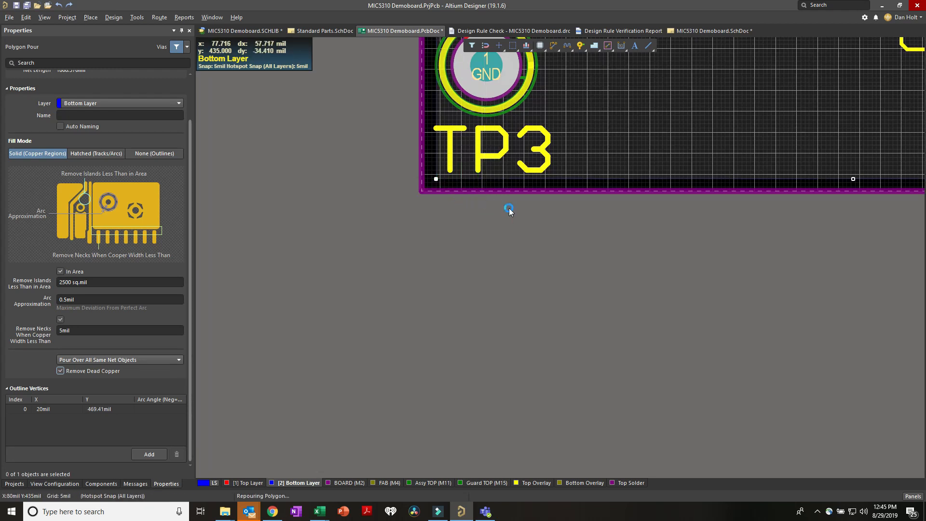
- Try to slide the GND pour's lower edge, between TP3 and TP4, relative to the board outline
{"action": "scroll", "coordinate": [537, 207], "scroll_direction": "down", "scroll_amount": 3, "text": "ctrl"}
{"action": "scroll", "coordinate": [540, 236], "scroll_direction": "down", "scroll_amount": 2, "text": "ctrl"}
{"action": "right_click_drag", "start_coordinate": [620, 236], "coordinate": [500, 381]}
{"action": "scroll", "coordinate": [521, 358], "scroll_direction": "up", "scroll_amount": 3, "text": "ctrl"}
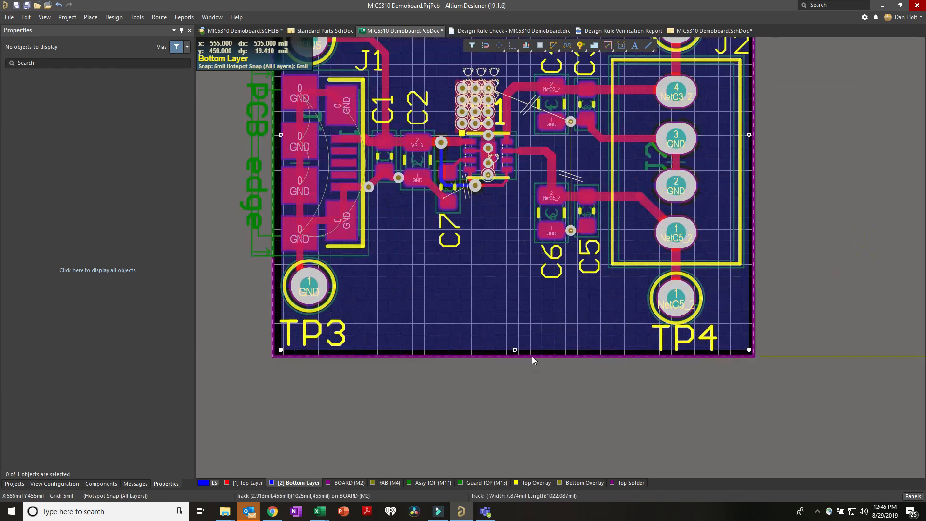
{"action": "scroll", "coordinate": [531, 356], "scroll_direction": "up", "scroll_amount": 1, "text": "ctrl"}
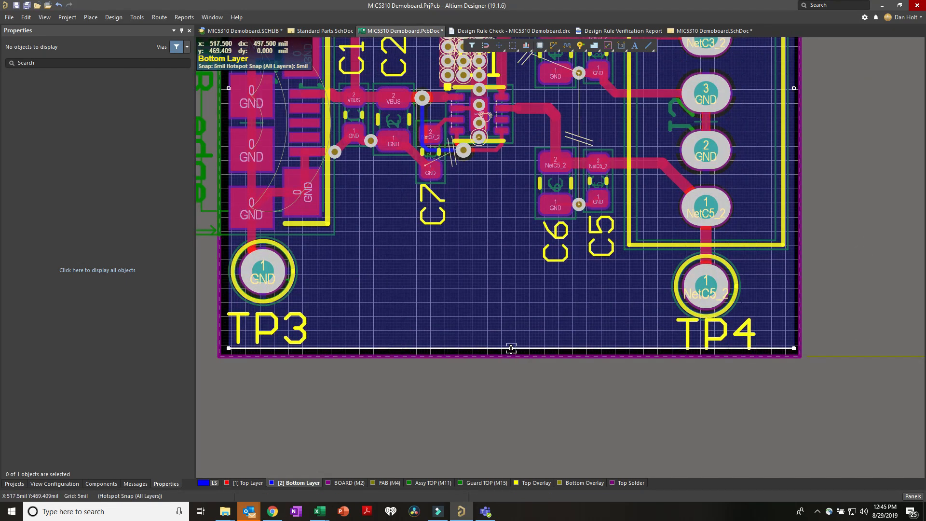
{"action": "mouse_move", "coordinate": [511, 347]}
{"action": "left_mouse_down"}
{"action": "mouse_move", "coordinate": [426, 337]}
{"action": "mouse_move", "coordinate": [511, 348]}
{"action": "left_mouse_up"}
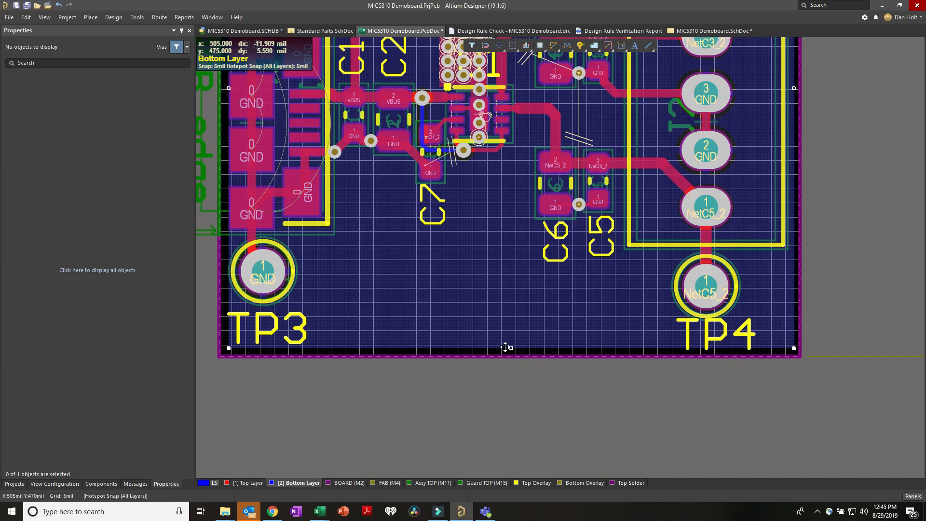
{"action": "mouse_move", "coordinate": [511, 348]}
{"action": "left_mouse_down"}
{"action": "mouse_move", "coordinate": [497, 349]}
{"action": "mouse_move", "coordinate": [511, 348]}
{"action": "left_mouse_up"}
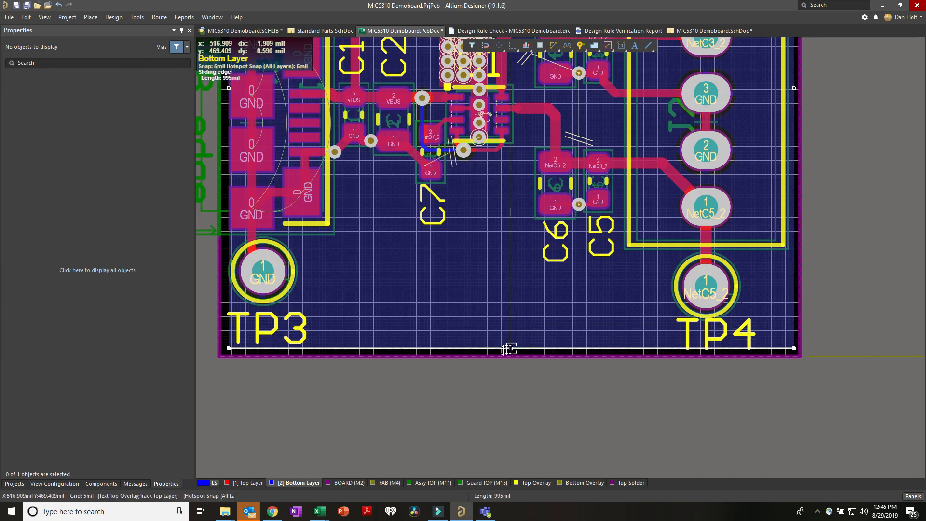
- Show the whole board in 3D and inspect the tented via array near U1 up close
{"action": "scroll", "coordinate": [424, 276], "scroll_direction": "down", "scroll_amount": 3, "text": "ctrl"}
{"action": "right_click_drag", "start_coordinate": [423, 246], "coordinate": [453, 346]}
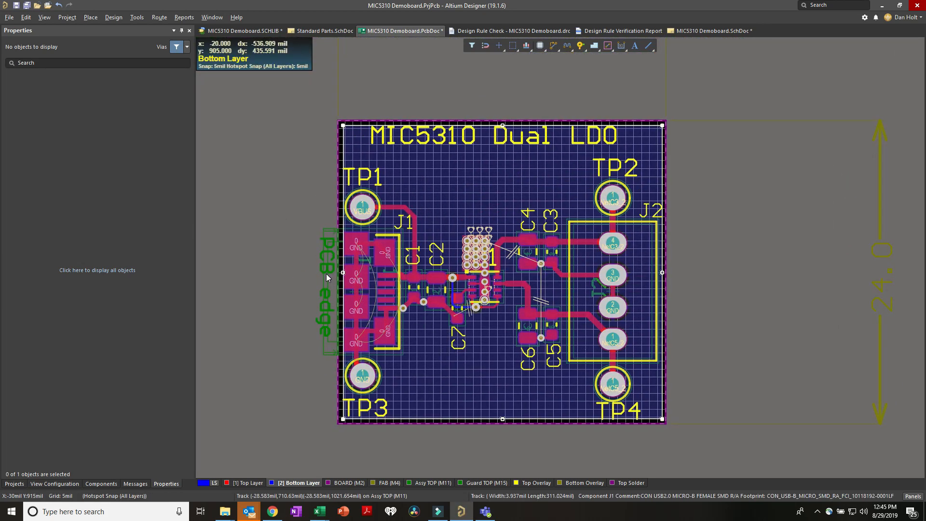
{"action": "key", "text": "3"}
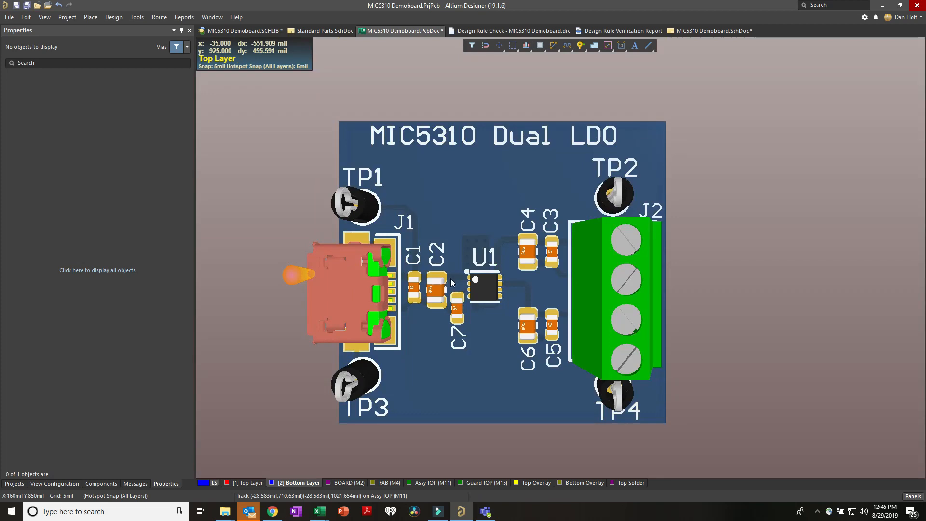
{"action": "scroll", "coordinate": [483, 282], "scroll_direction": "up", "scroll_amount": 6, "text": "ctrl"}
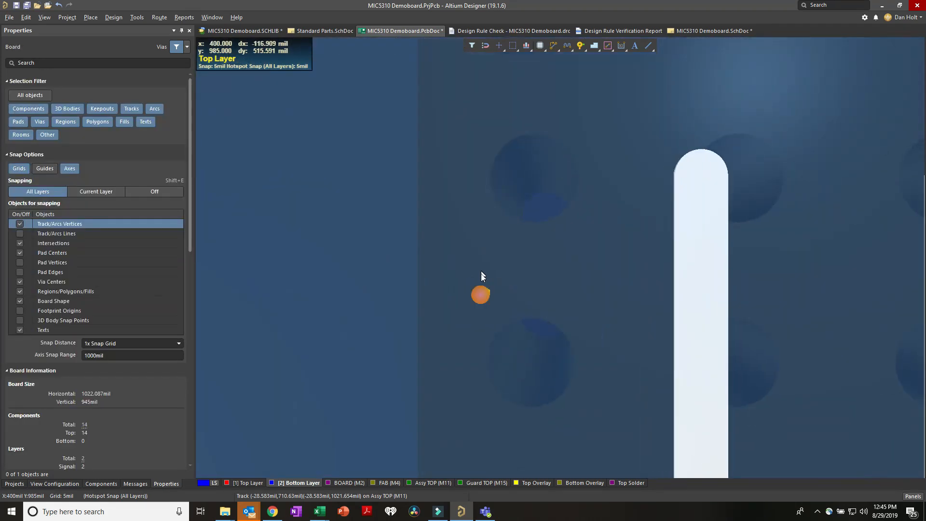
{"action": "scroll", "coordinate": [519, 290], "scroll_direction": "down", "scroll_amount": 6, "text": "ctrl"}
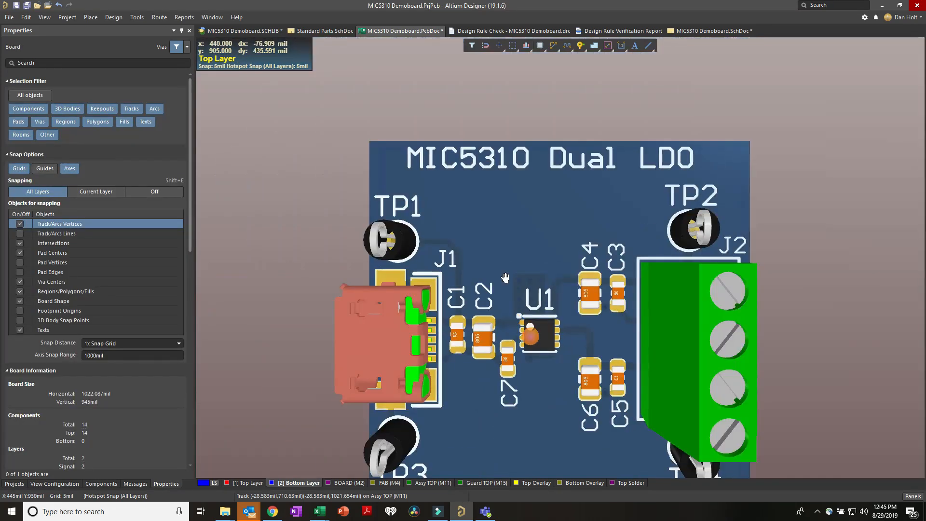
{"action": "scroll", "coordinate": [490, 225], "scroll_direction": "down", "scroll_amount": 1, "text": "ctrl"}
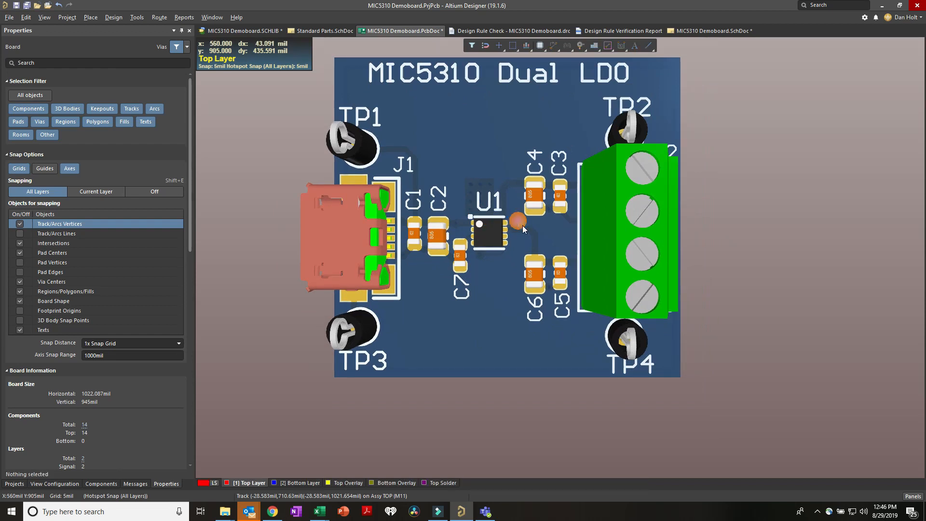
- Flip the 3D board between its top and bottom sides to examine the solder mask over the bottom pour
{"action": "key", "text": "v"}
{"action": "key", "text": "b"}
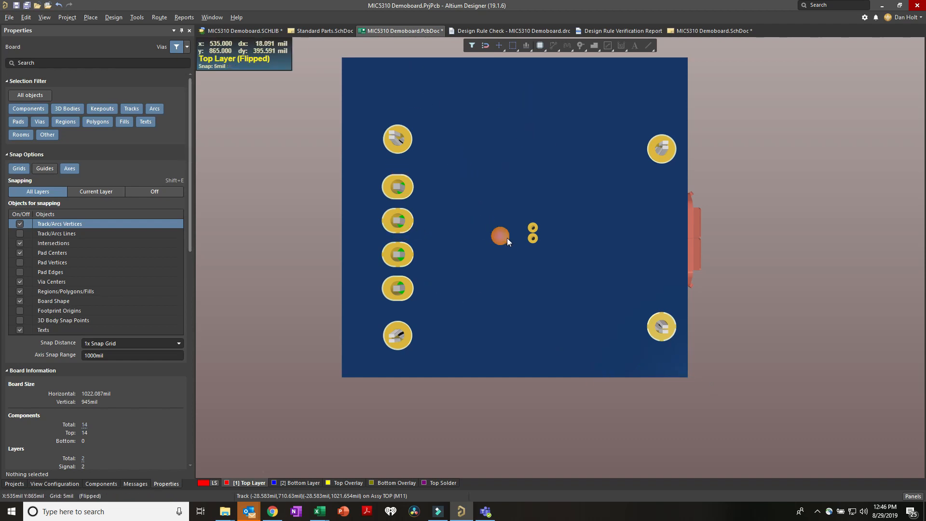
{"action": "key", "text": "v"}
{"action": "key", "text": "b"}
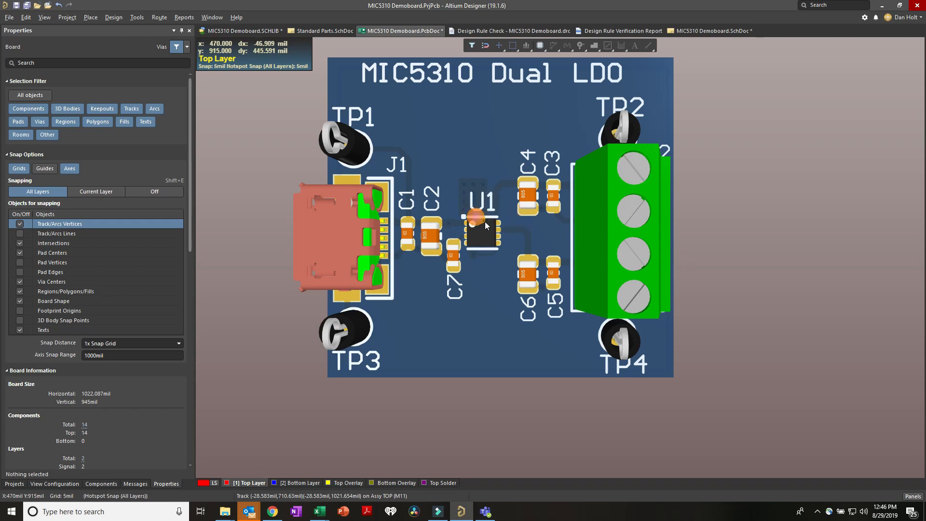
{"action": "key", "text": "v"}
{"action": "key", "text": "b"}
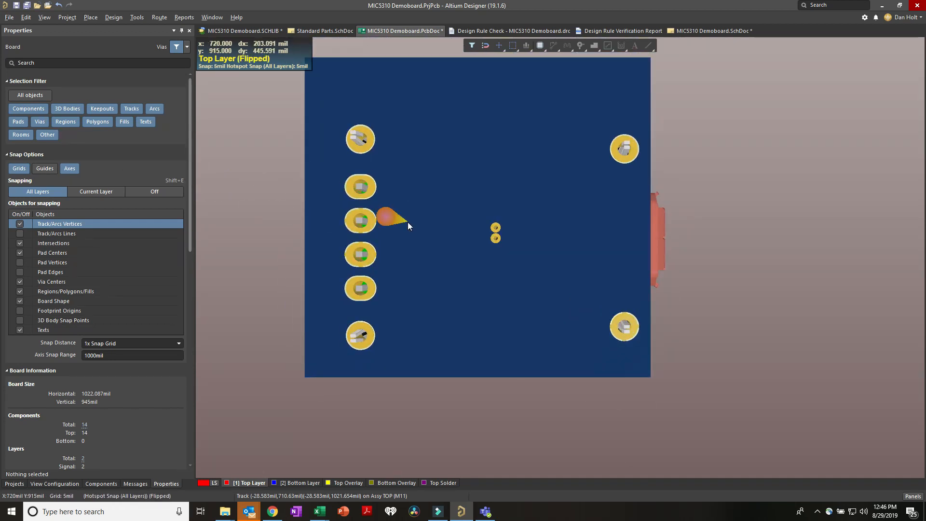
{"action": "right_click", "coordinate": [410, 223]}
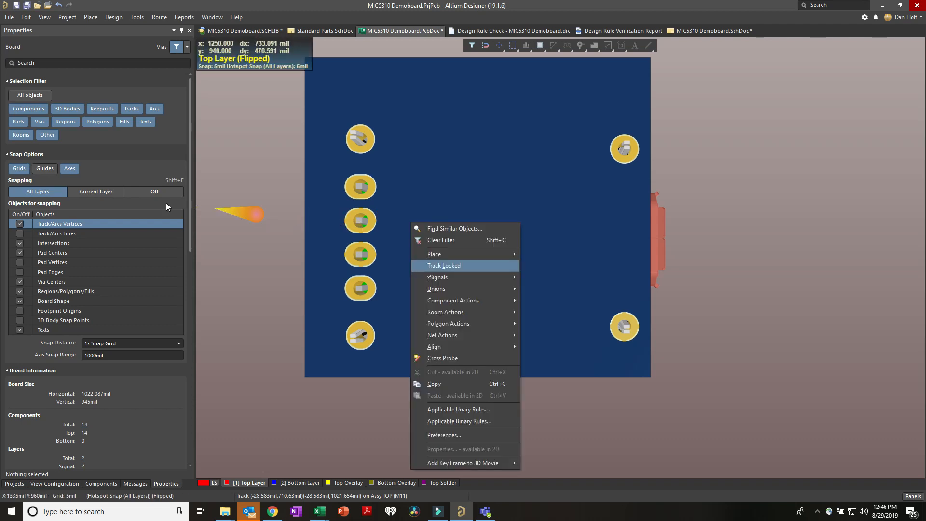
- Make the Bottom Solder Mask partly transparent in the 3D view settings so the bottom copper shows through
{"action": "left_click", "coordinate": [332, 234]}
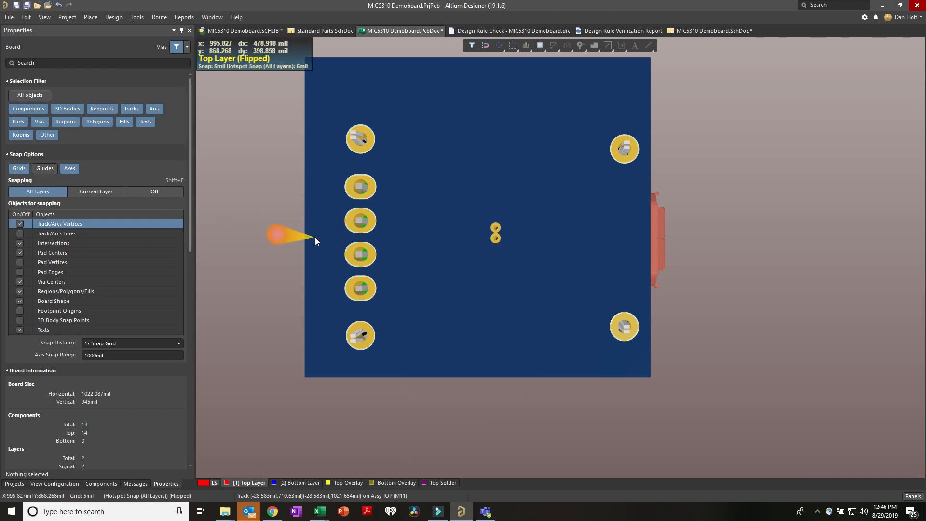
{"action": "key", "text": "l"}
{"action": "left_click", "coordinate": [67, 63]}
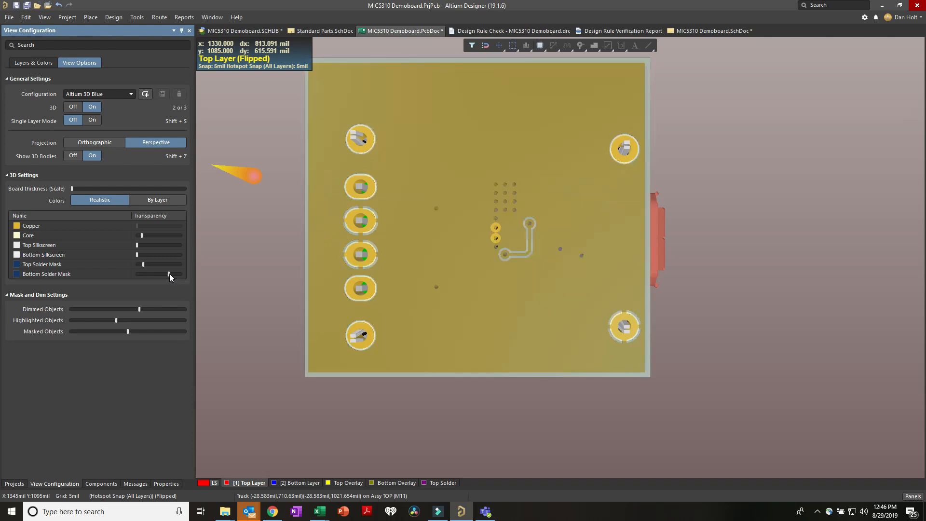
{"action": "left_click_drag", "start_coordinate": [169, 274], "coordinate": [148, 273]}
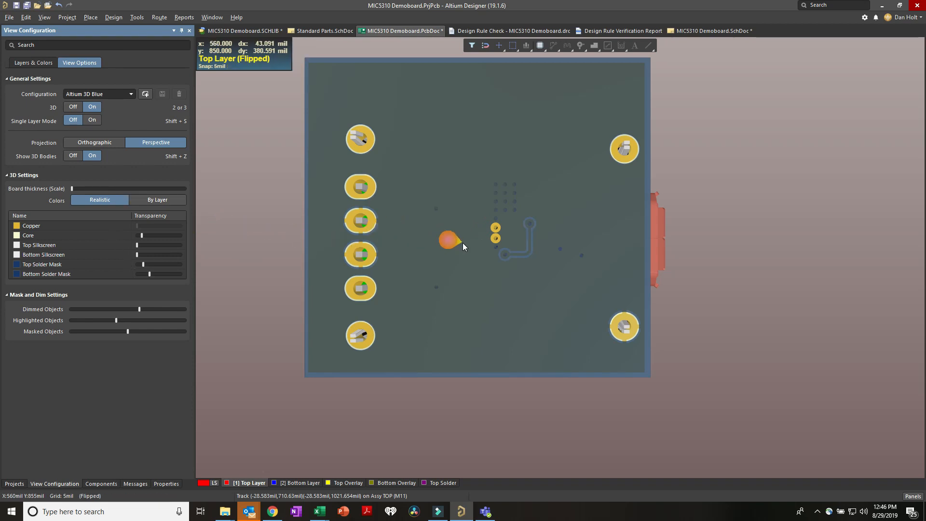
- Flip the 3D board back to its top side and return to the 2D layout
{"action": "left_click", "coordinate": [478, 233]}
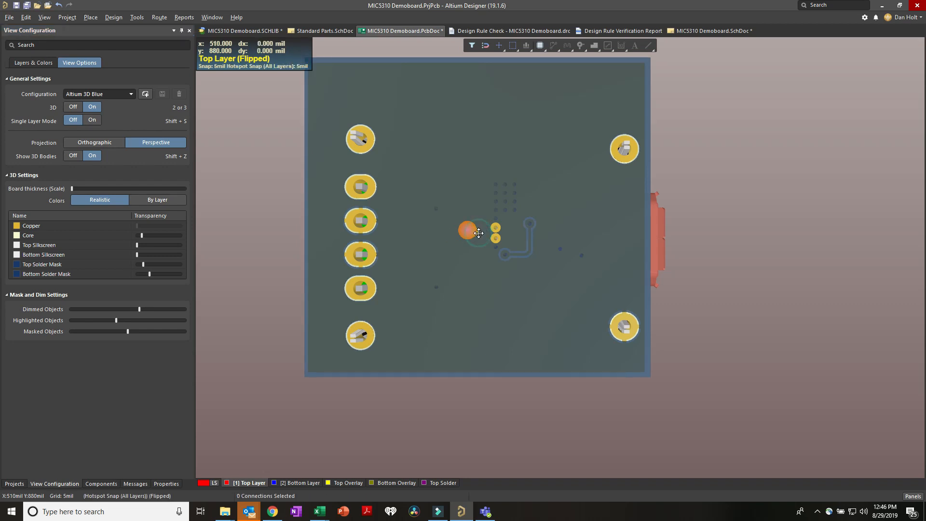
{"action": "key", "text": "v"}
{"action": "key", "text": "b"}
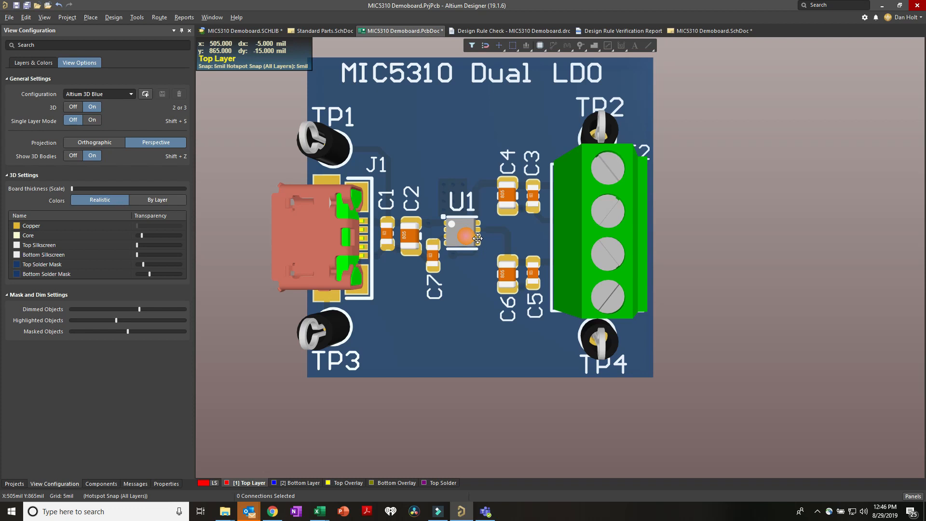
{"action": "key", "text": "2"}
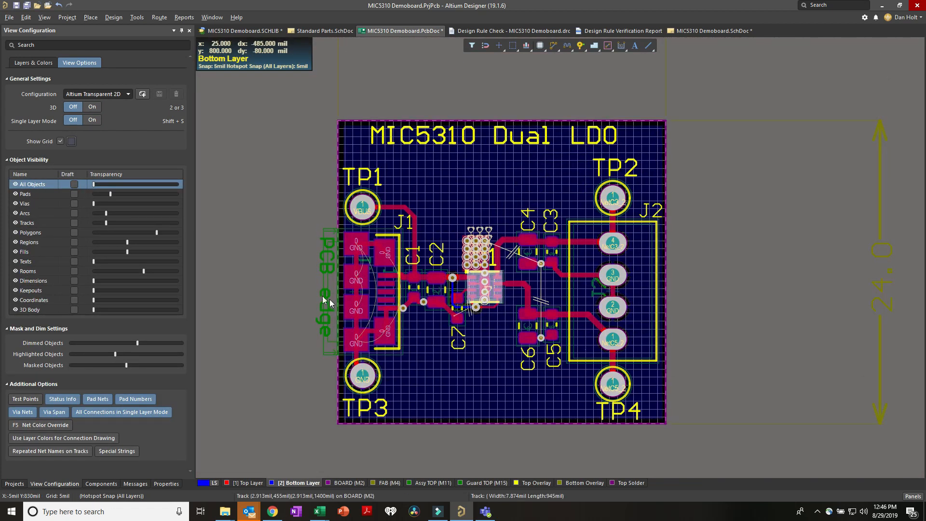
{"action": "left_click", "coordinate": [278, 282]}
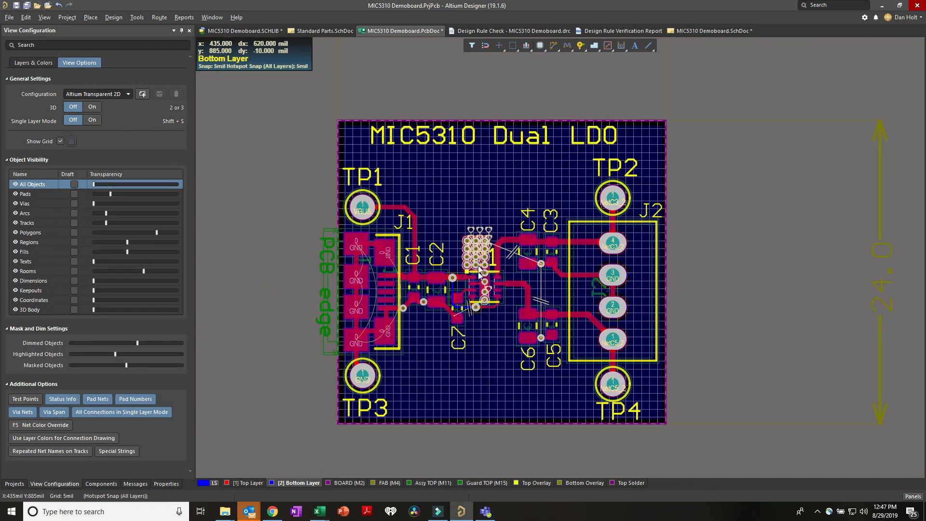
- Run a batch design rule check on the board with the existing report options
{"action": "left_click", "coordinate": [137, 18]}
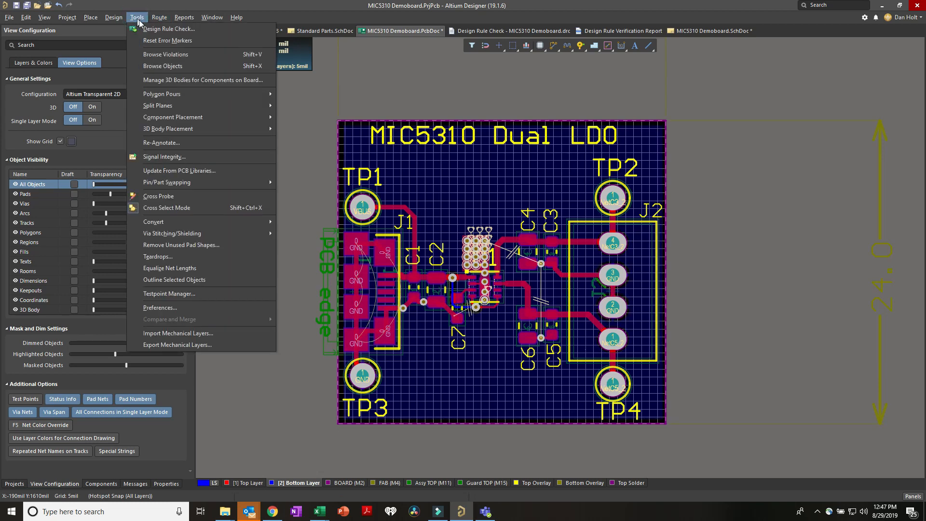
{"action": "left_click", "coordinate": [155, 29]}
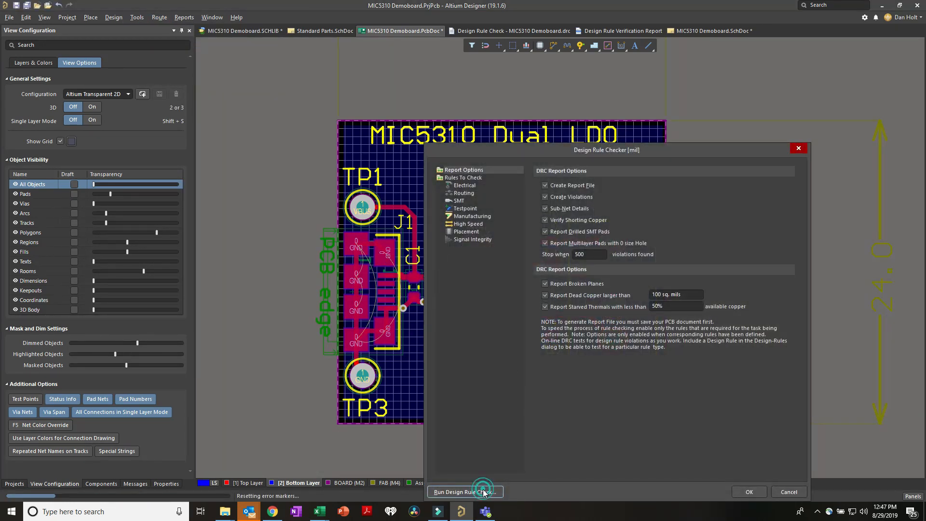
{"action": "left_click", "coordinate": [465, 492]}
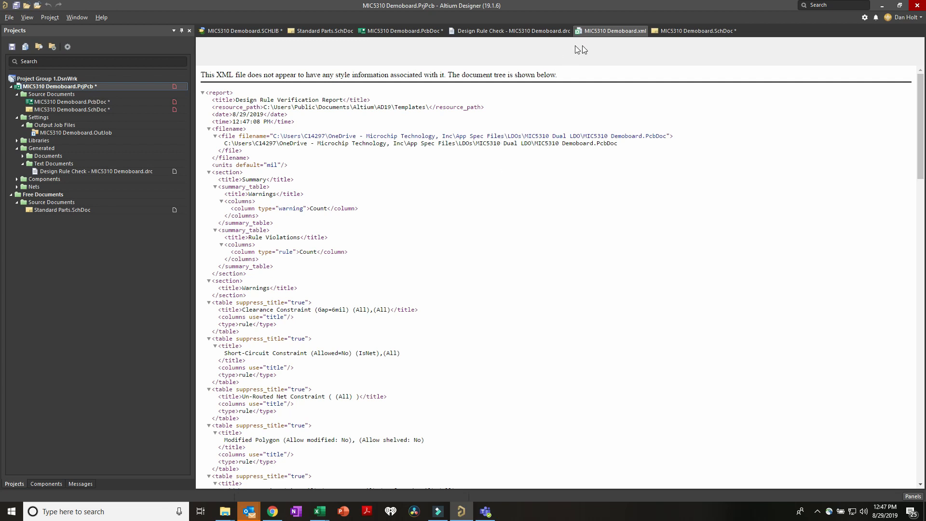
- Close the Design Rule Check .drc document and the unformatted MIC5310 Demoboard.xml report
{"action": "left_click", "coordinate": [540, 31]}
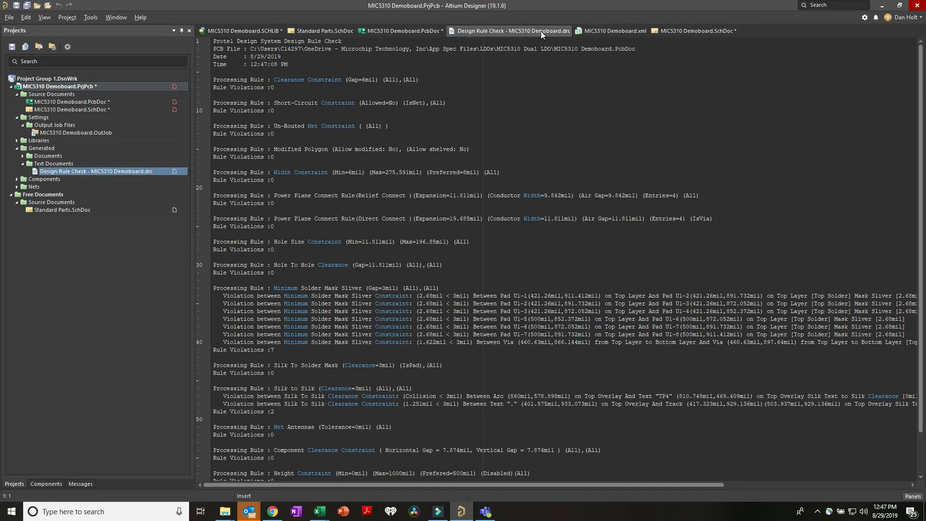
{"action": "right_click", "coordinate": [544, 33]}
{"action": "left_click", "coordinate": [562, 38]}
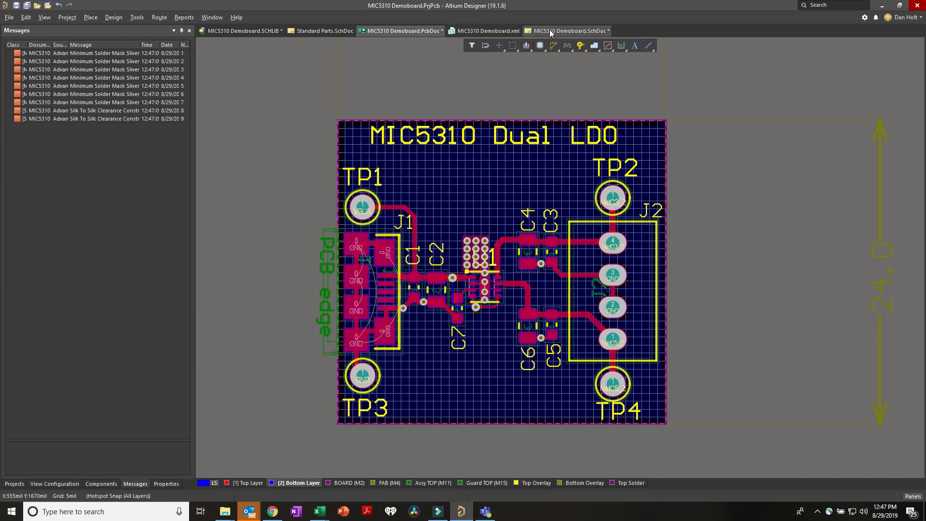
{"action": "right_click", "coordinate": [504, 31]}
{"action": "left_click", "coordinate": [521, 39]}
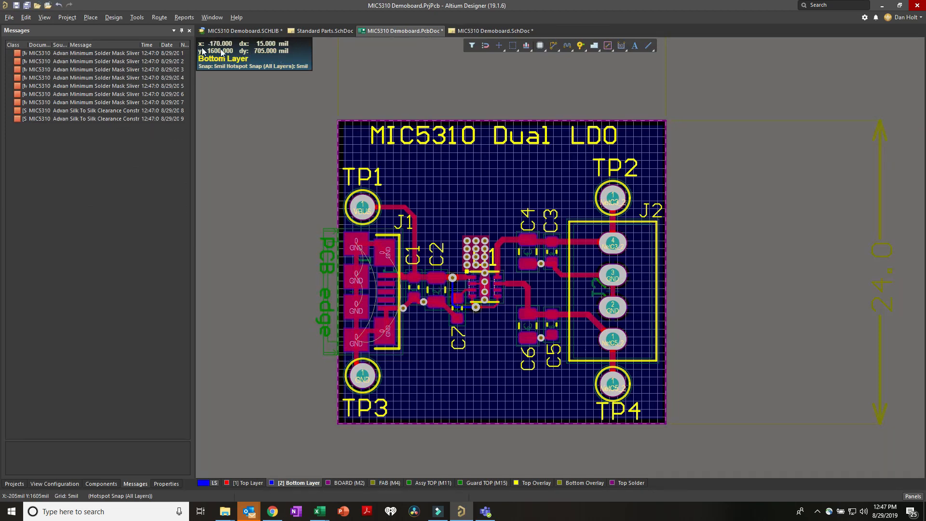
- Rerun the design rule check and review the rule violation summary in the verification report
{"action": "left_click", "coordinate": [138, 18]}
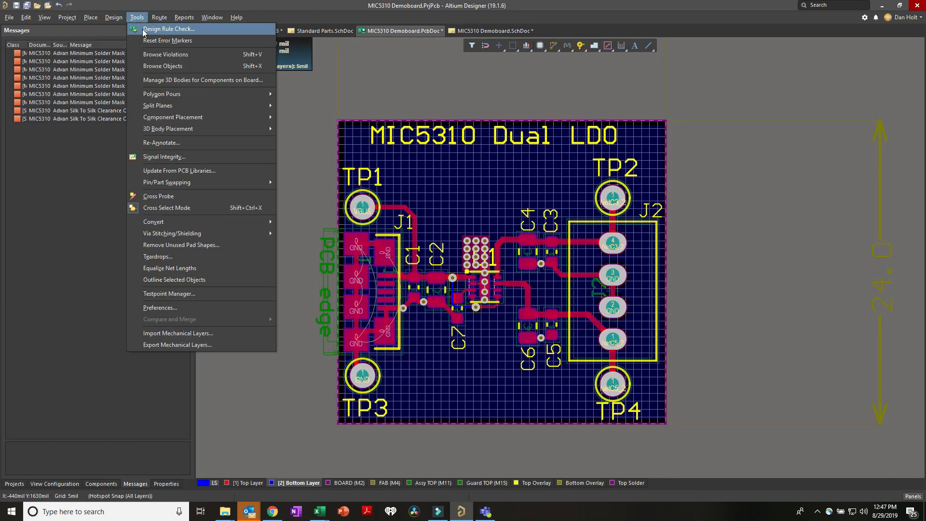
{"action": "left_click", "coordinate": [149, 29]}
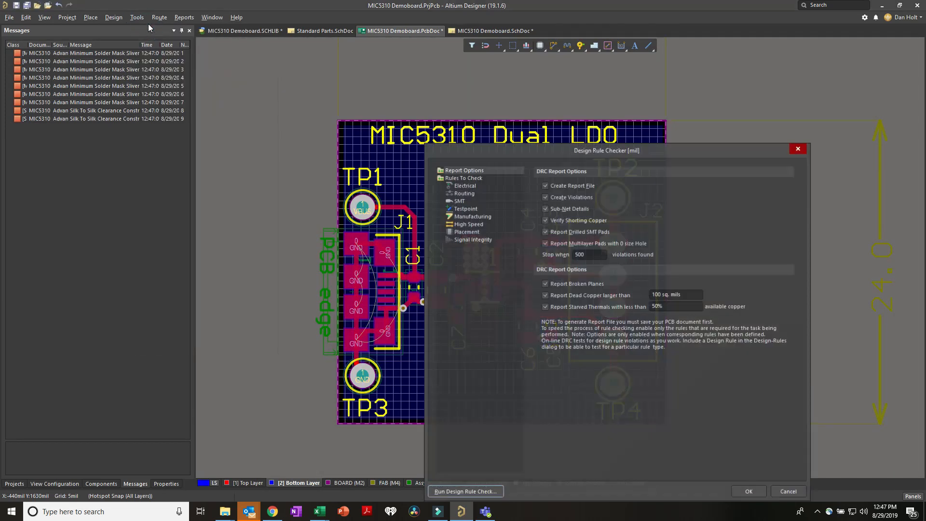
{"action": "left_click", "coordinate": [473, 491]}
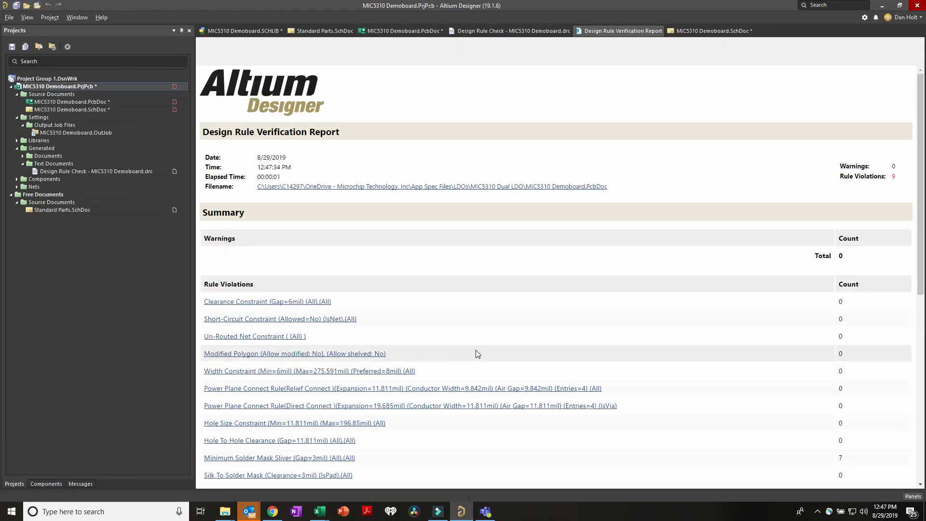
{"action": "scroll", "coordinate": [477, 353], "scroll_direction": "down", "scroll_amount": 2}
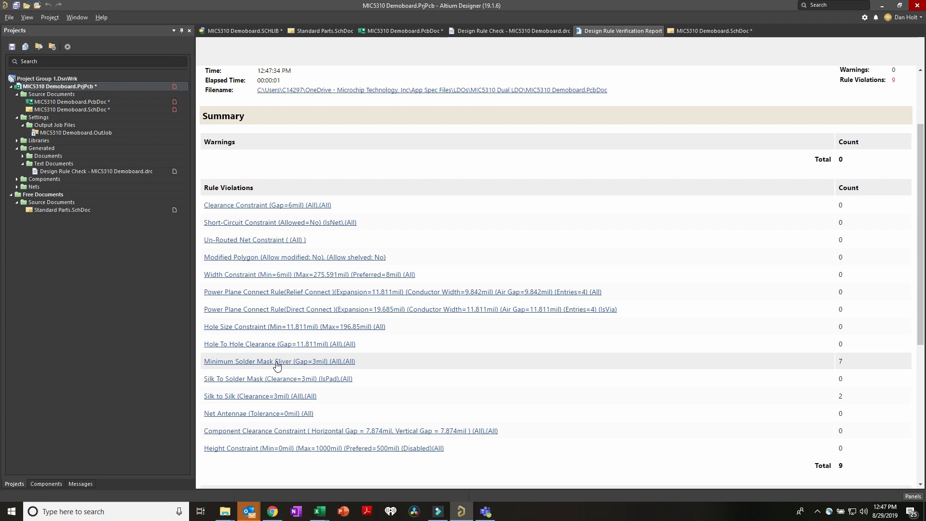
- Locate the TP4 silk-to-silk violation from the report and move the TP4 designator down, away from the test point's silkscreen ring
{"action": "left_click", "coordinate": [239, 397]}
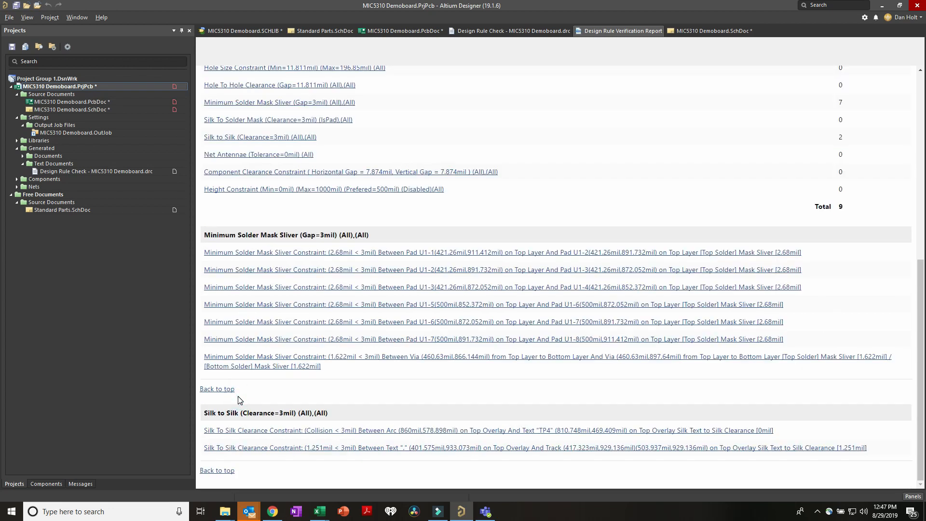
{"action": "left_click", "coordinate": [275, 431]}
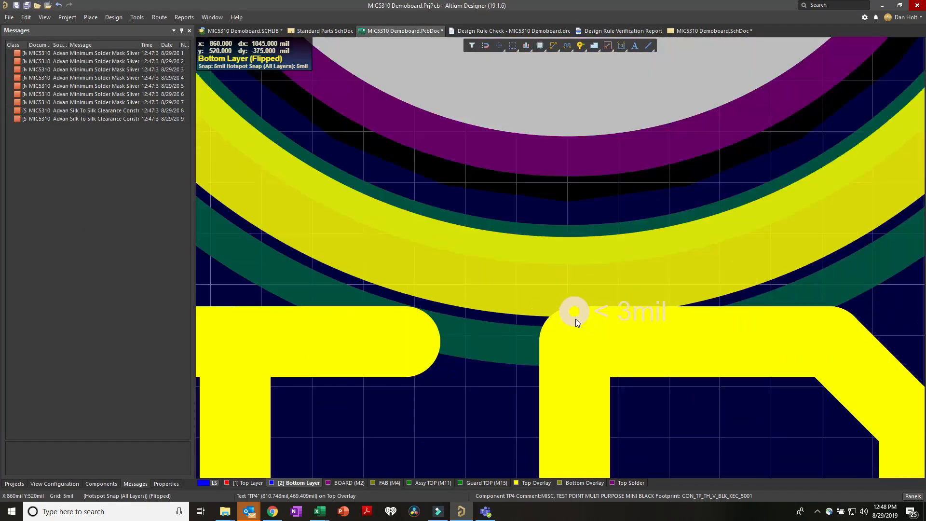
{"action": "scroll", "coordinate": [574, 319], "scroll_direction": "down", "scroll_amount": 4, "text": "ctrl"}
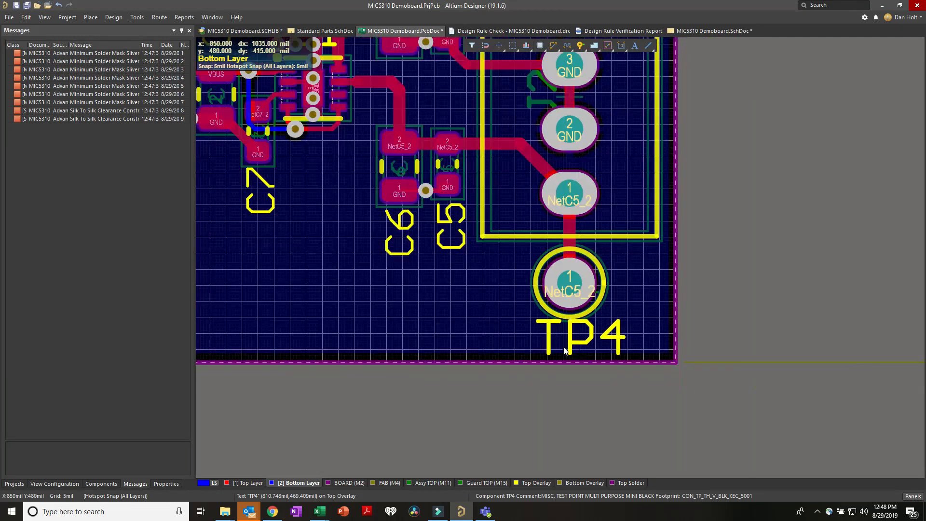
{"action": "scroll", "coordinate": [563, 348], "scroll_direction": "up", "scroll_amount": 2, "text": "ctrl"}
{"action": "left_click_drag", "start_coordinate": [577, 333], "coordinate": [501, 386]}
- Inspect the via array by U1, and locate the solder mask sliver violation between pads U1-1 and U1-2 from the report
{"action": "scroll", "coordinate": [475, 384], "scroll_direction": "down", "scroll_amount": 3, "text": "ctrl"}
{"action": "right_click_drag", "start_coordinate": [439, 404], "coordinate": [528, 355]}
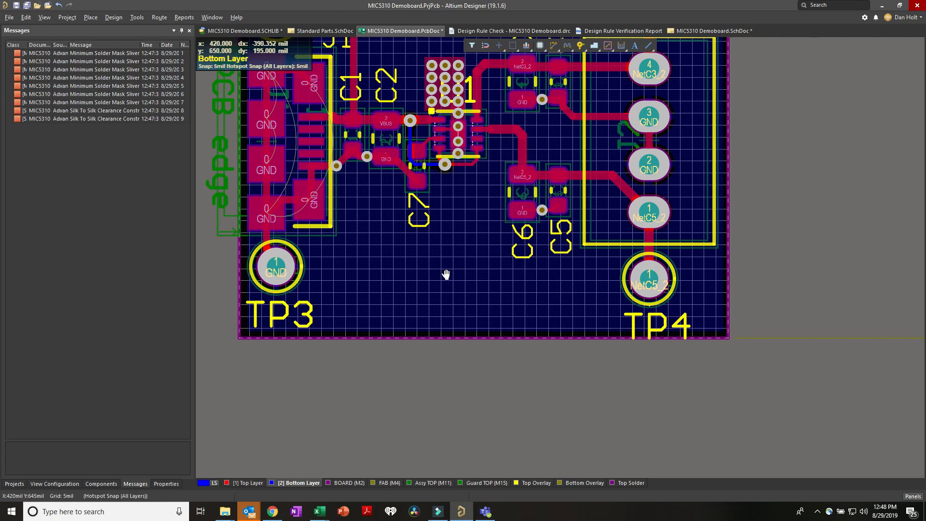
{"action": "right_click_drag", "start_coordinate": [446, 274], "coordinate": [456, 329]}
{"action": "scroll", "coordinate": [446, 140], "scroll_direction": "up", "scroll_amount": 1, "text": "ctrl"}
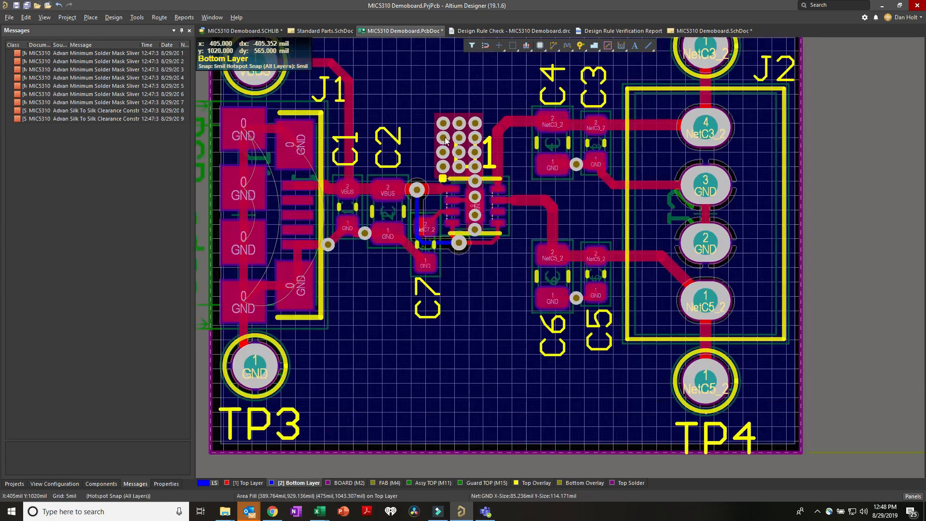
{"action": "scroll", "coordinate": [446, 140], "scroll_direction": "up", "scroll_amount": 3, "text": "ctrl"}
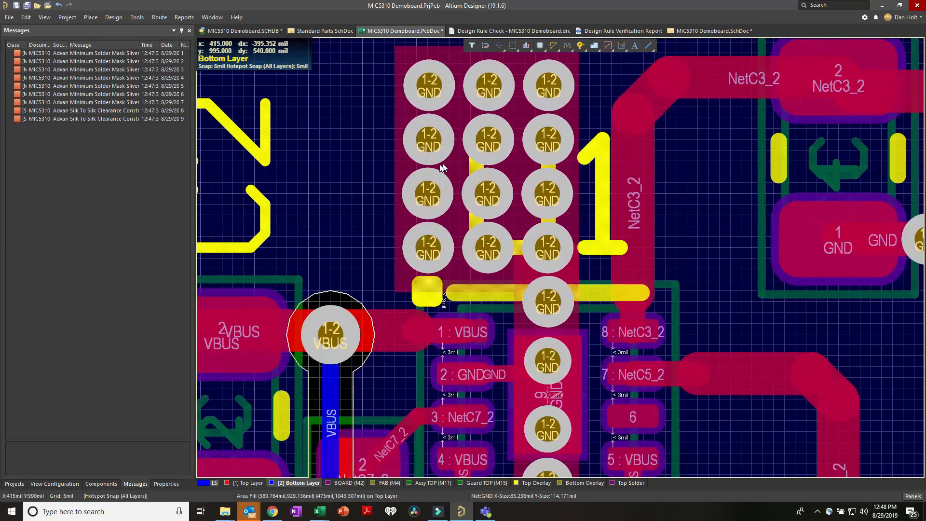
{"action": "left_click", "coordinate": [604, 30]}
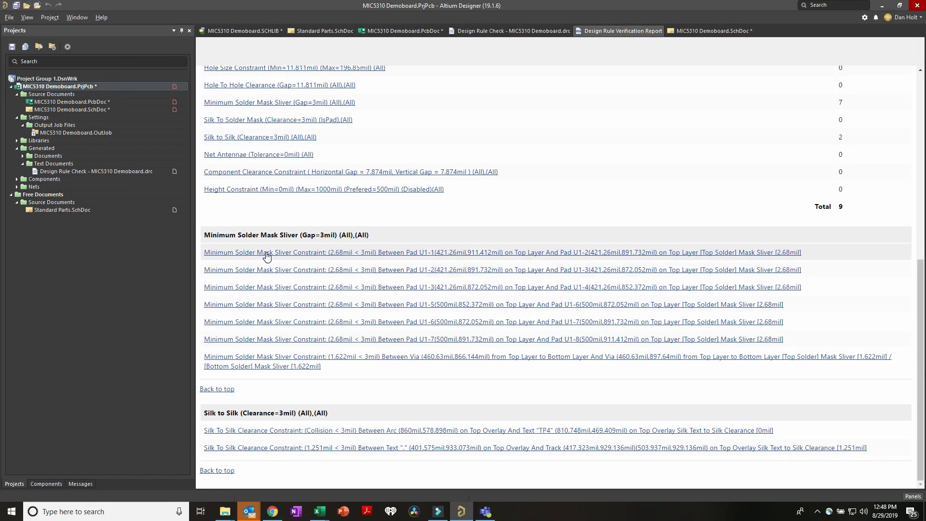
{"action": "left_click", "coordinate": [265, 253]}
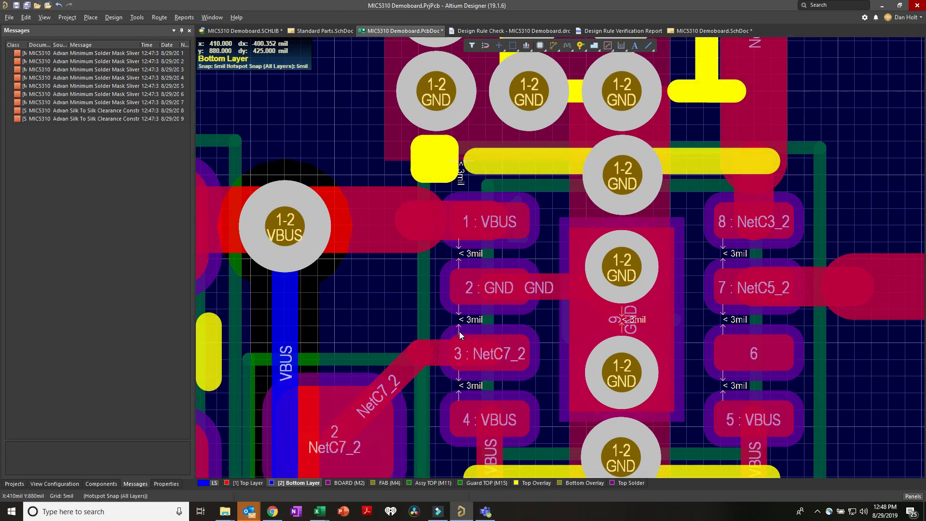
- Return to the Design Rule Verification Report and examine the via-to-via solder mask sliver entry
{"action": "left_click", "coordinate": [485, 31]}
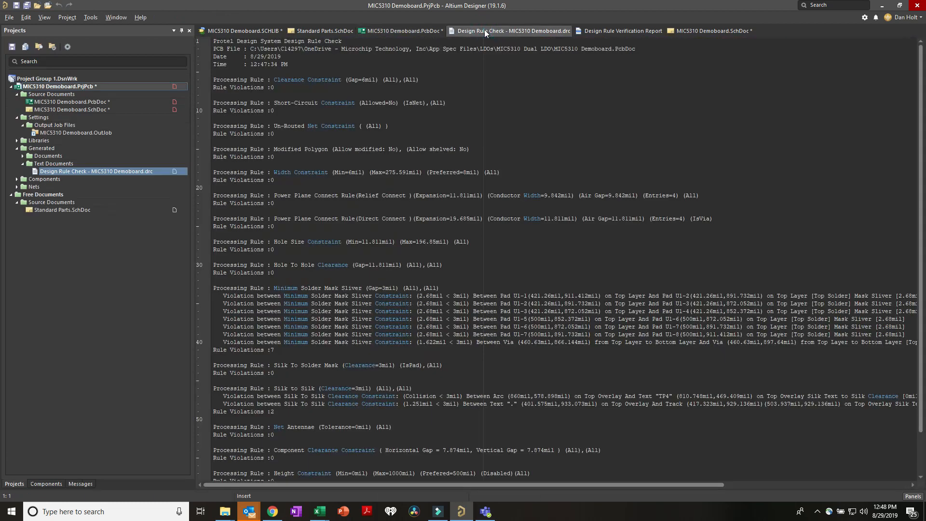
{"action": "left_click", "coordinate": [412, 31]}
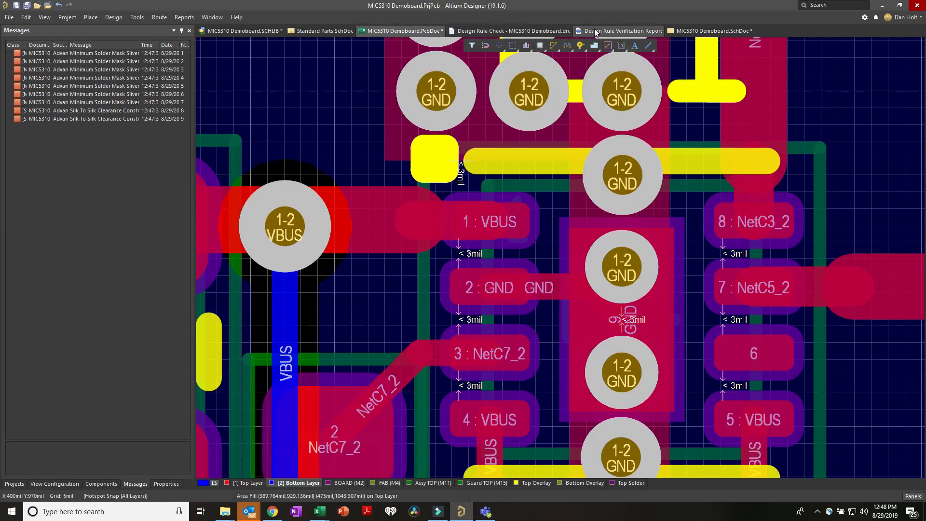
{"action": "left_click", "coordinate": [595, 32]}
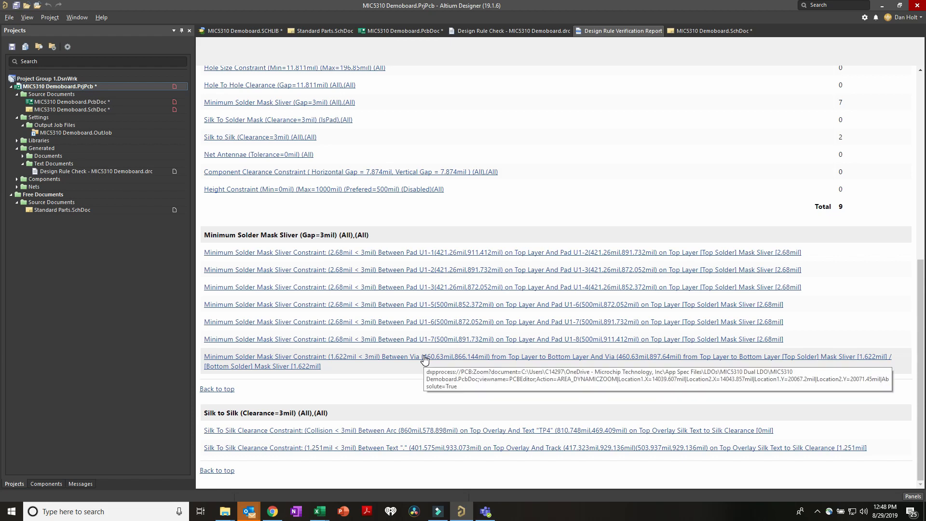
- Locate the reported solder mask sliver violation between the two vias on the PCB and inspect the surrounding layout around U1
{"action": "left_click", "coordinate": [336, 361]}
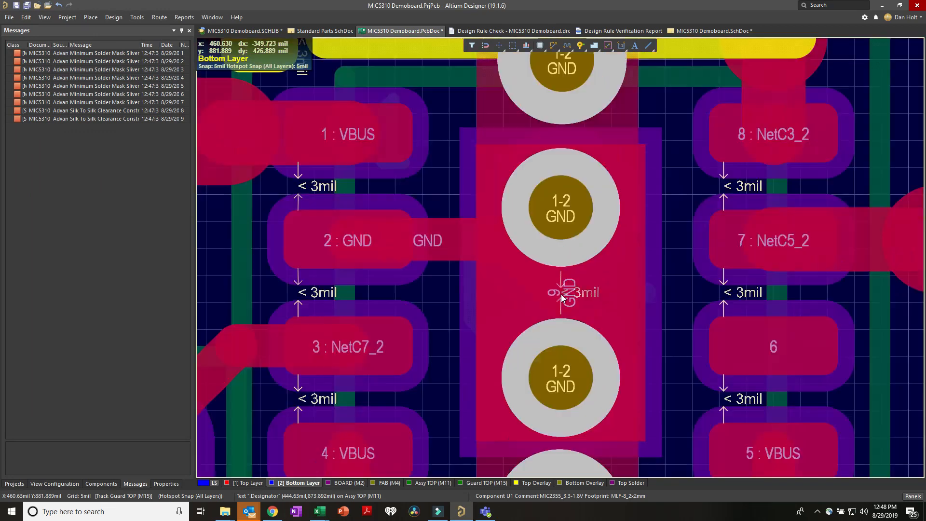
{"action": "scroll", "coordinate": [560, 295], "scroll_direction": "down", "scroll_amount": 2, "text": "ctrl"}
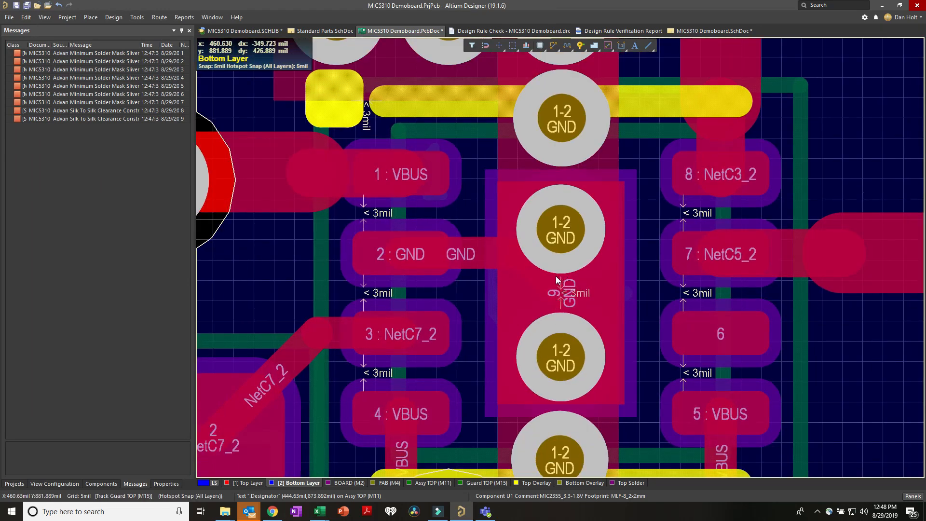
{"action": "scroll", "coordinate": [556, 275], "scroll_direction": "down", "scroll_amount": 1, "text": "ctrl"}
{"action": "scroll", "coordinate": [556, 276], "scroll_direction": "down", "scroll_amount": 3, "text": "ctrl"}
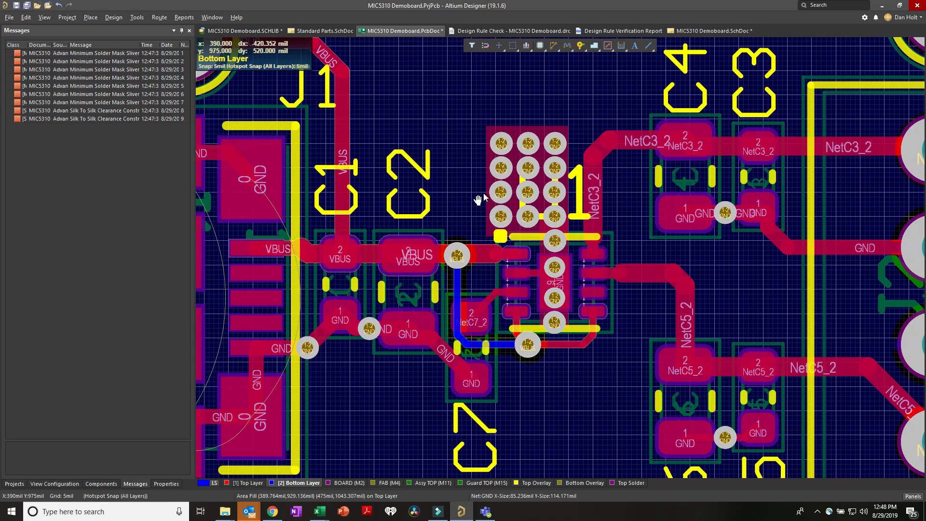
{"action": "right_click_drag", "start_coordinate": [480, 196], "coordinate": [438, 208]}
{"action": "scroll", "coordinate": [438, 208], "scroll_direction": "down", "scroll_amount": 2, "text": "ctrl"}
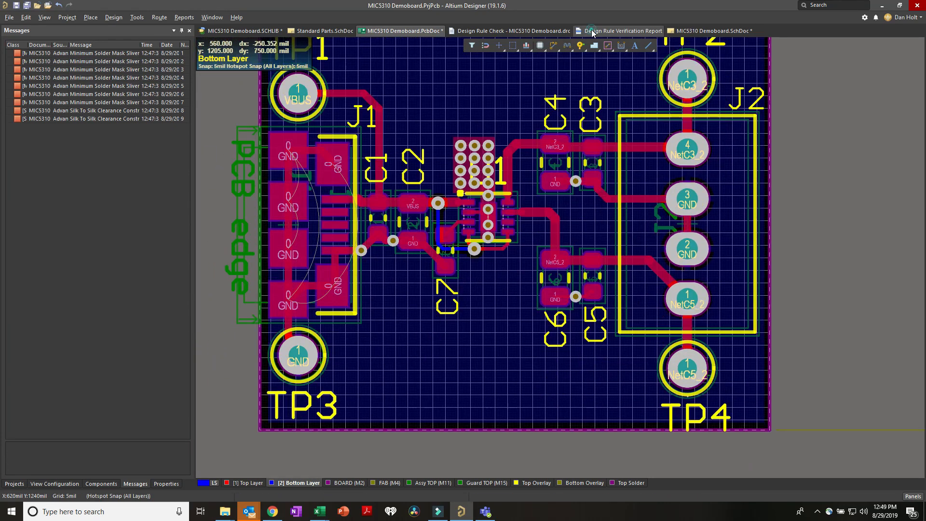
- Review the rule violations summary in the Design Rule Verification Report
{"action": "left_click", "coordinate": [591, 31]}
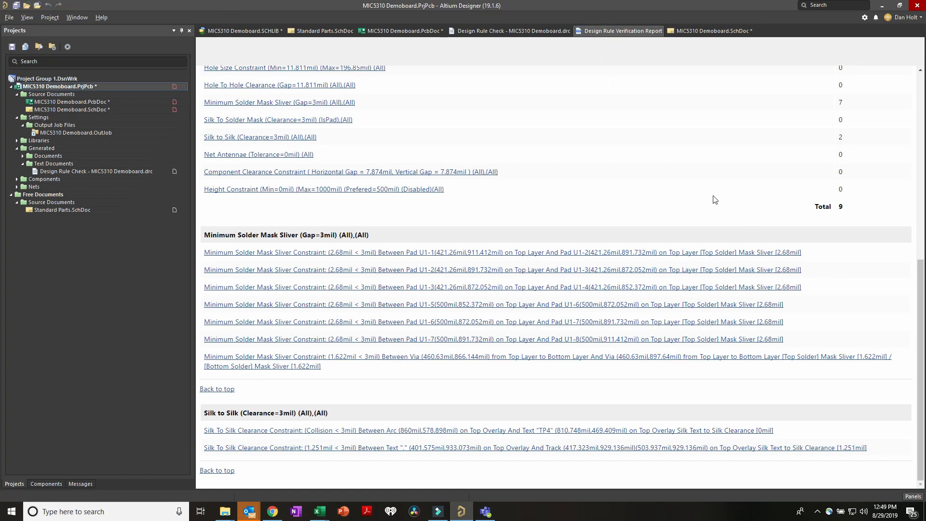
{"action": "scroll", "coordinate": [714, 195], "scroll_direction": "up", "scroll_amount": 3}
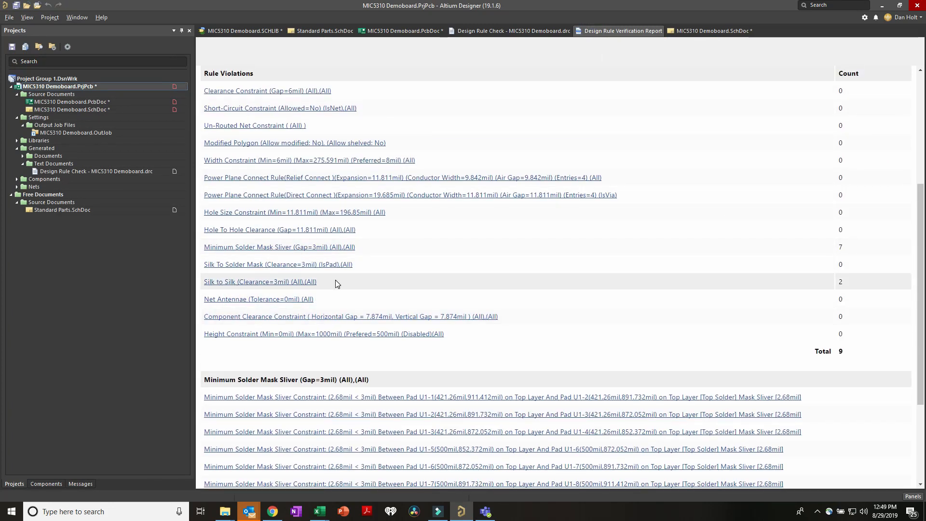
{"action": "scroll", "coordinate": [337, 284], "scroll_direction": "up", "scroll_amount": 1}
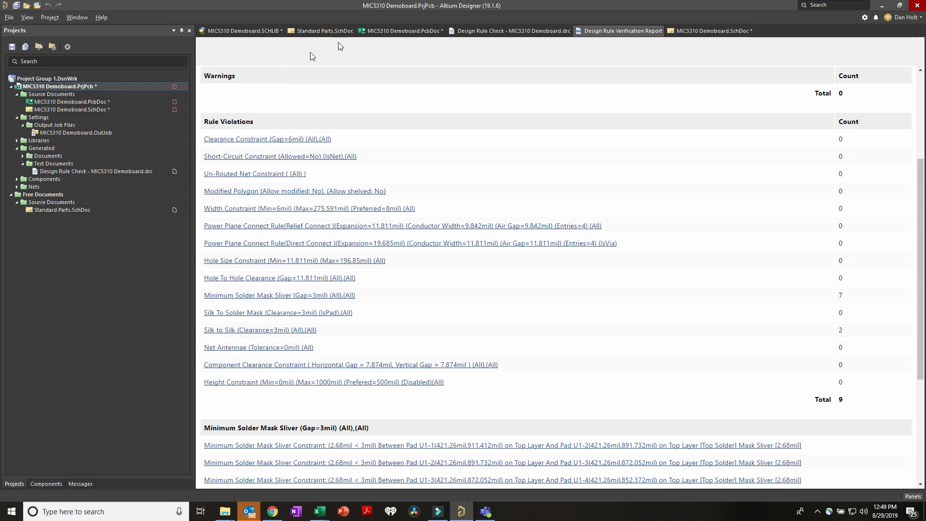
- Rerun the design rule check on the MIC5310 Demoboard PCB and go to the rule violations in the new report
{"action": "left_click", "coordinate": [393, 31]}
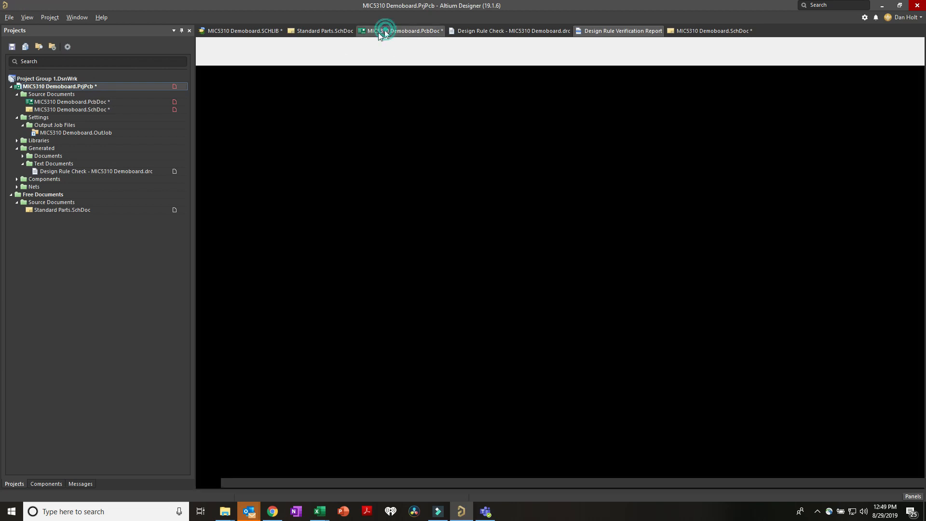
{"action": "left_click", "coordinate": [138, 18]}
{"action": "left_click", "coordinate": [149, 27]}
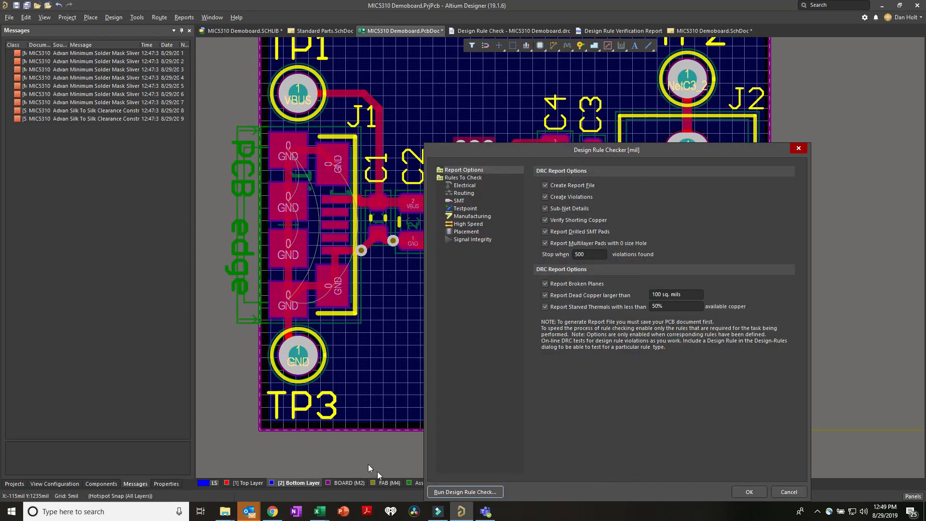
{"action": "left_click", "coordinate": [441, 492]}
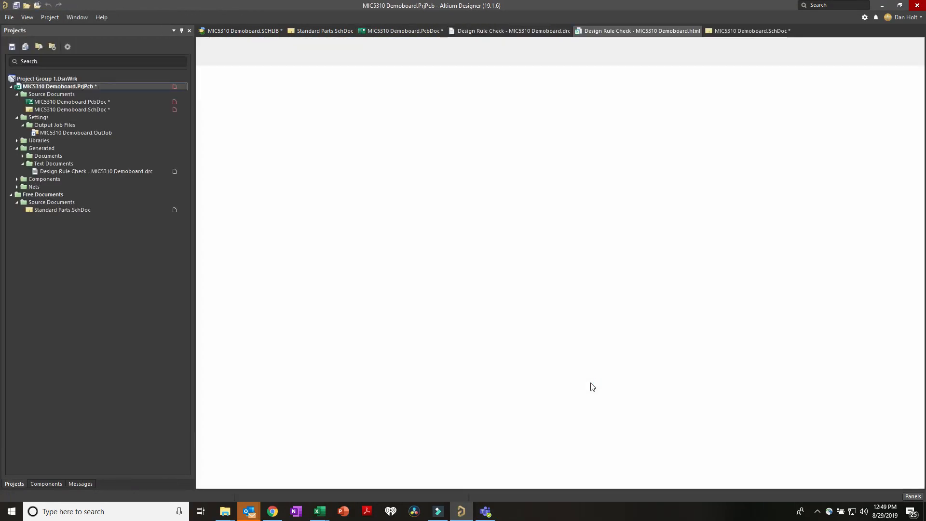
{"action": "scroll", "coordinate": [606, 396], "scroll_direction": "down", "scroll_amount": 4}
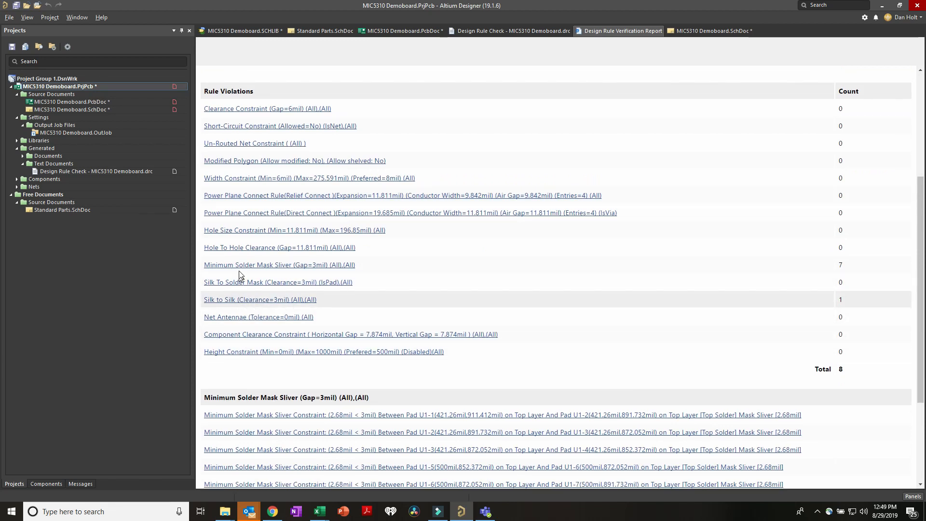
- Locate the reported Silk to Silk clearance violation on the board and examine the gap between U1's pin-1 dot and silkscreen outline
{"action": "left_click", "coordinate": [260, 300]}
{"action": "left_click", "coordinate": [289, 448]}
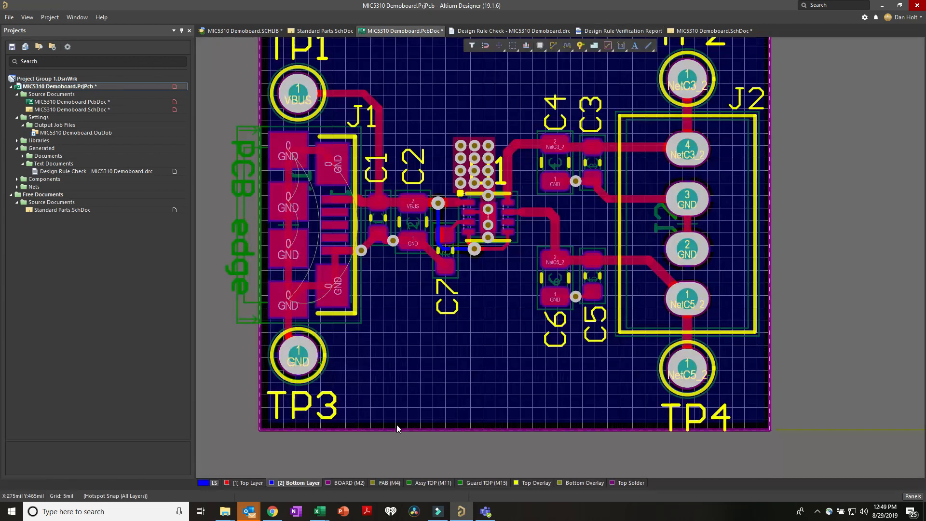
{"action": "scroll", "coordinate": [583, 308], "scroll_direction": "down", "scroll_amount": 10, "text": "ctrl"}
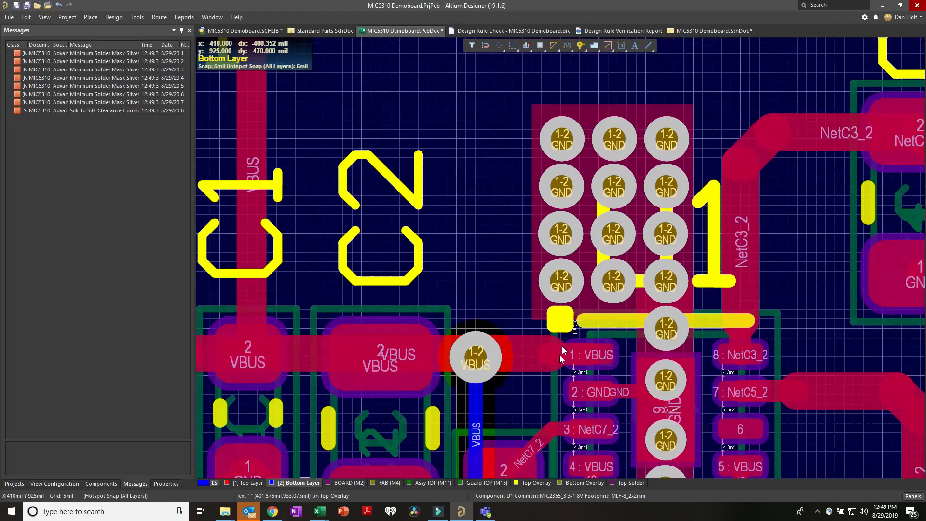
{"action": "right_click_drag", "start_coordinate": [536, 323], "coordinate": [482, 172]}
{"action": "scroll", "coordinate": [482, 172], "scroll_direction": "up", "scroll_amount": 3, "text": "ctrl"}
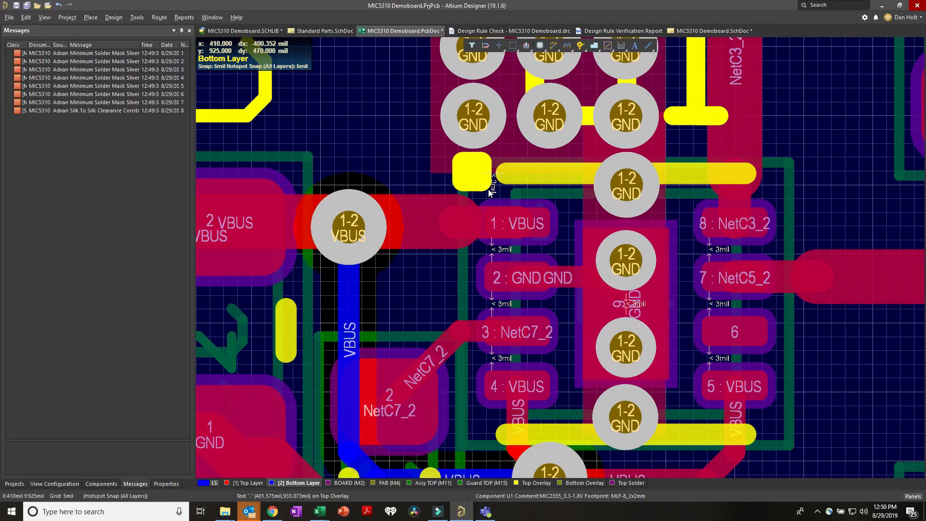
{"action": "scroll", "coordinate": [491, 206], "scroll_direction": "down", "scroll_amount": 1, "text": "ctrl"}
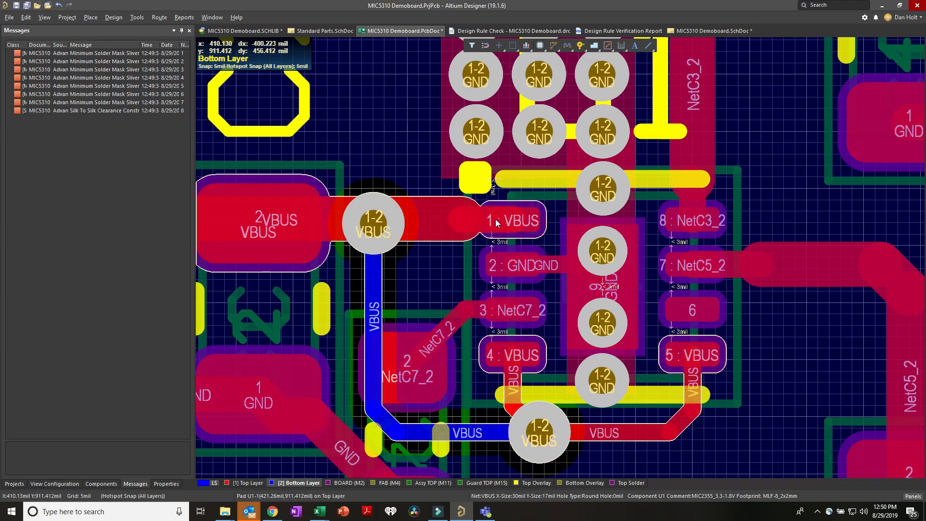
- Hide all signal and plane layers and the Guard TOP (M15) layer to expose the silkscreen around U1
{"action": "key", "text": "l"}
{"action": "left_click", "coordinate": [29, 63]}
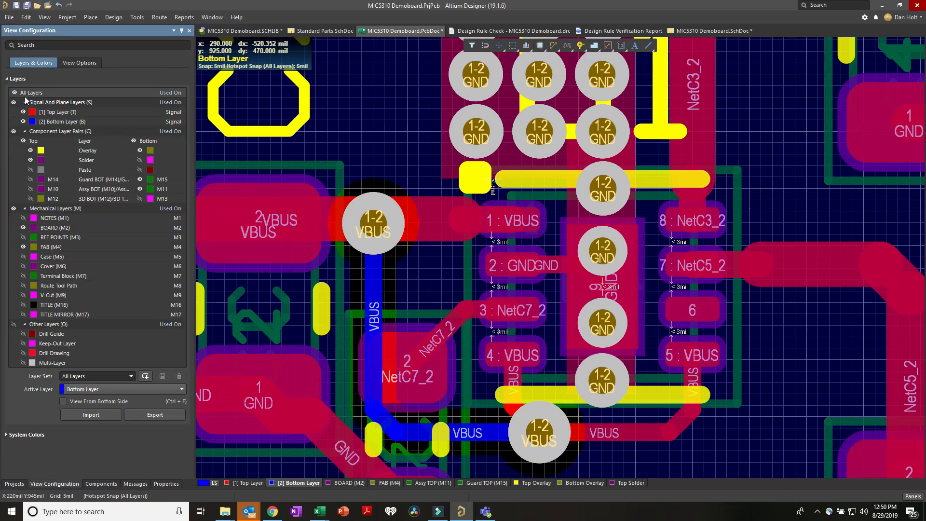
{"action": "left_click", "coordinate": [14, 103]}
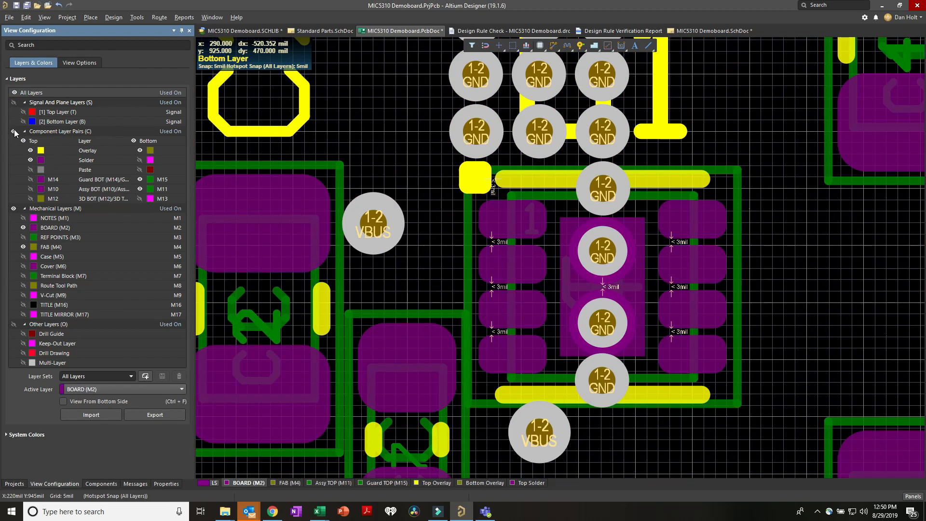
{"action": "left_click", "coordinate": [139, 179]}
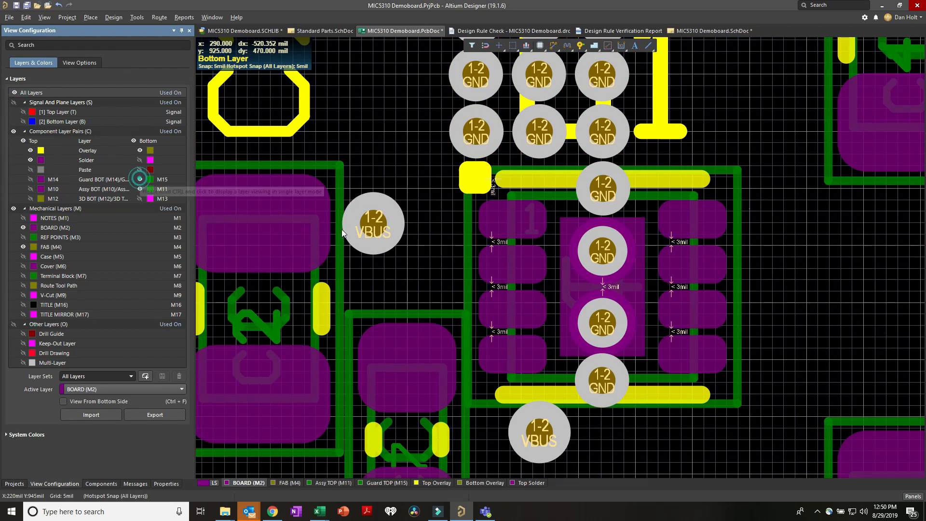
{"action": "scroll", "coordinate": [467, 172], "scroll_direction": "up", "scroll_amount": 2, "text": "ctrl"}
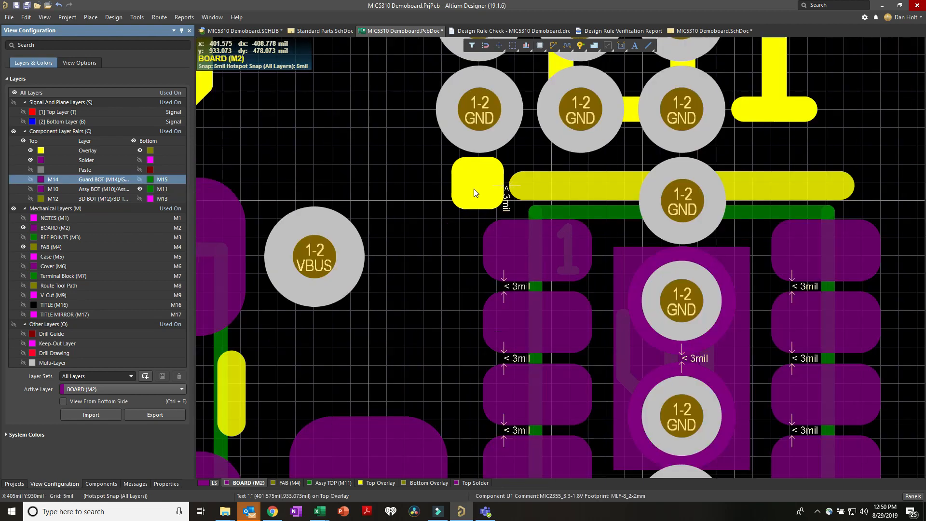
- Move U1's pin-1 dot on Top Overlay about 11 mil left, away from the silkscreen outline track
{"action": "left_click", "coordinate": [471, 218]}
{"action": "left_click_drag", "start_coordinate": [468, 193], "coordinate": [428, 193]}
{"action": "left_click", "coordinate": [488, 196]}
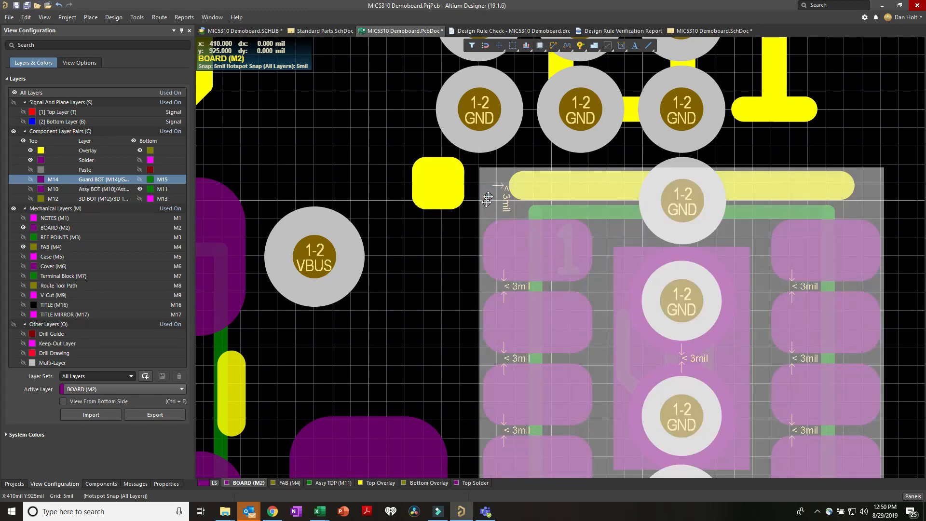
- Set the object filter to All objects and display the properties of component U1
{"action": "double_click", "coordinate": [485, 214]}
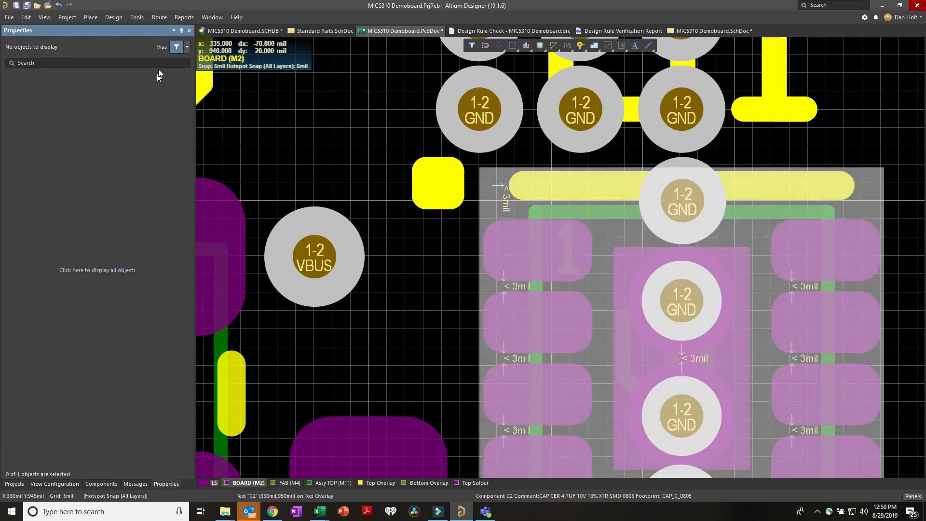
{"action": "left_click", "coordinate": [187, 46]}
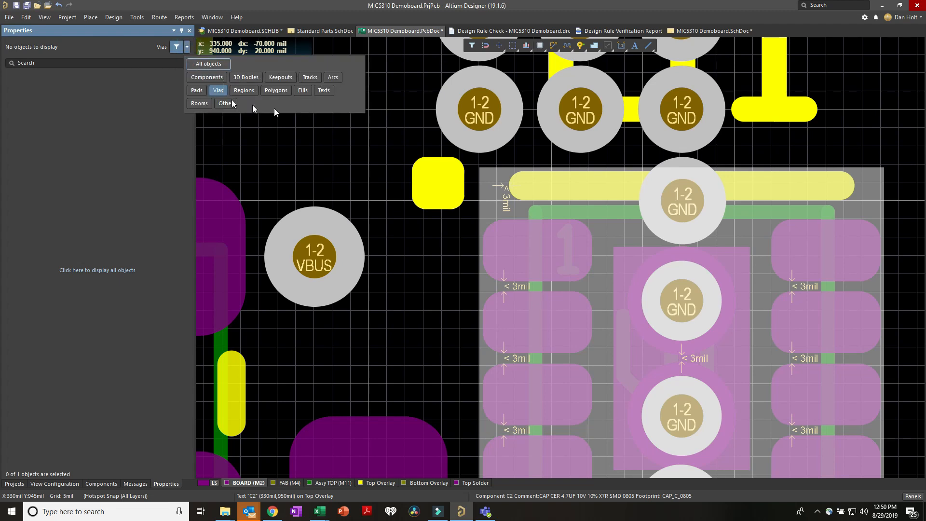
{"action": "left_click", "coordinate": [216, 64]}
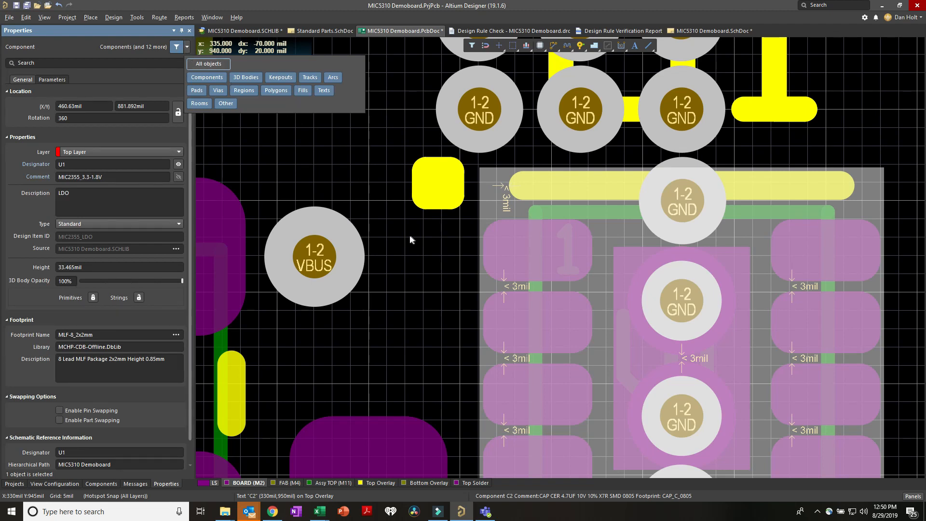
{"action": "left_click", "coordinate": [143, 136]}
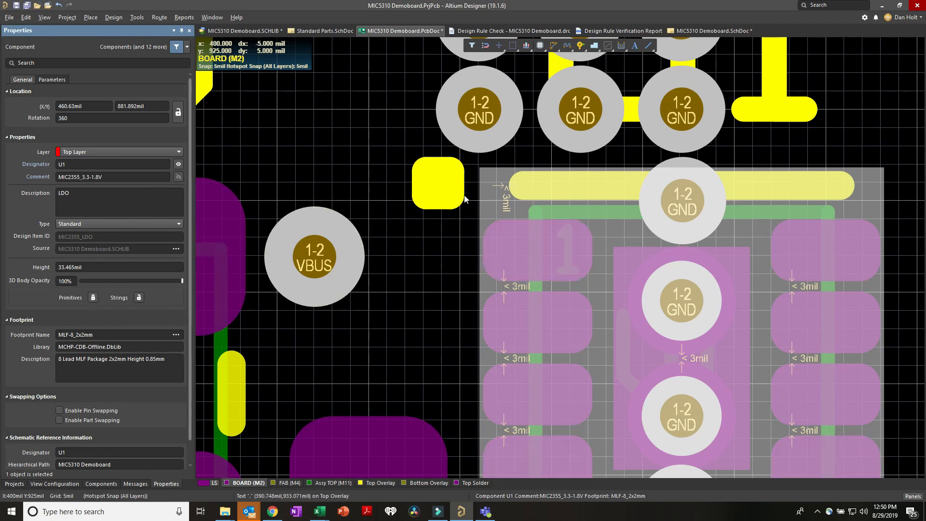
- Inspect the text properties of the pin-1 dot and unlock the primitives of component U1
{"action": "left_click", "coordinate": [430, 181]}
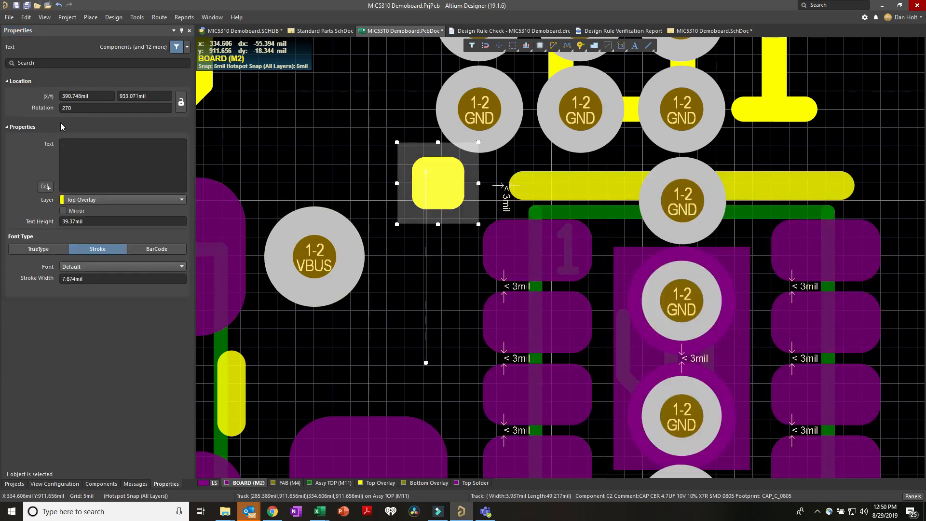
{"action": "left_click", "coordinate": [514, 209]}
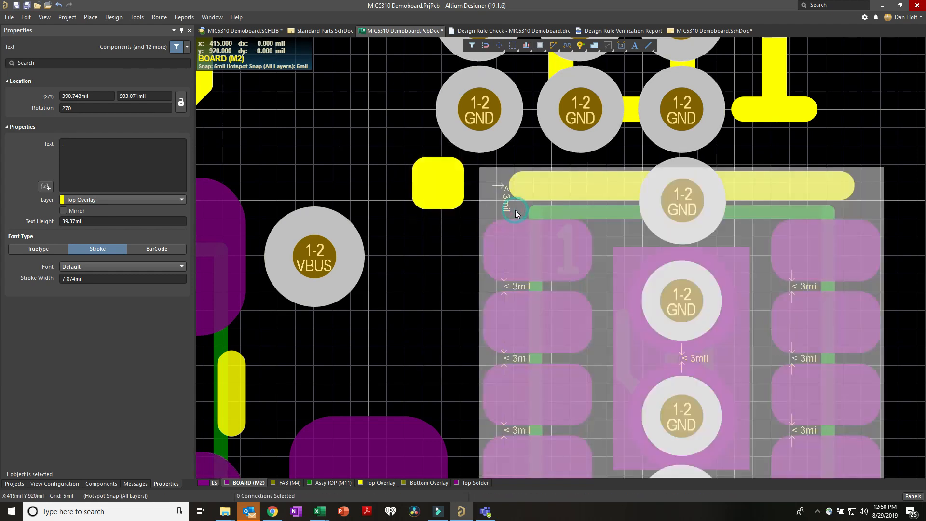
{"action": "left_click", "coordinate": [557, 188]}
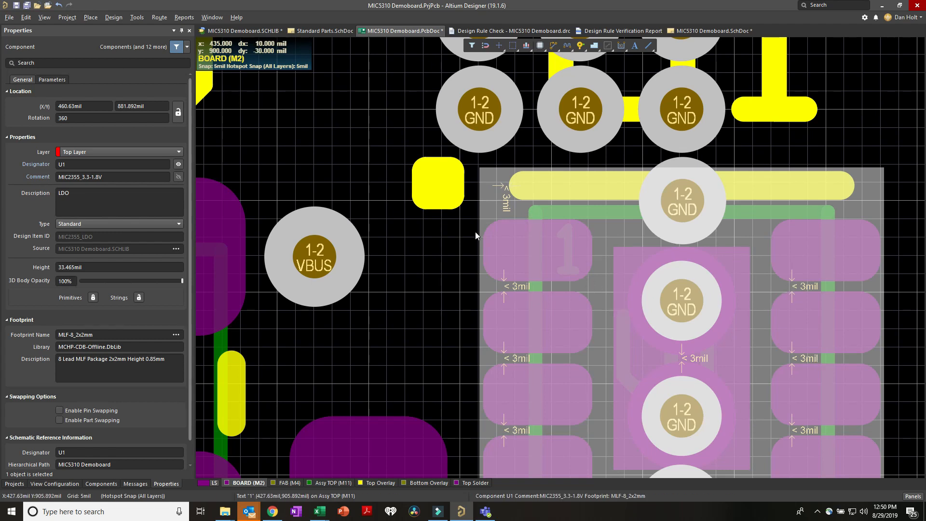
{"action": "left_click", "coordinate": [93, 297]}
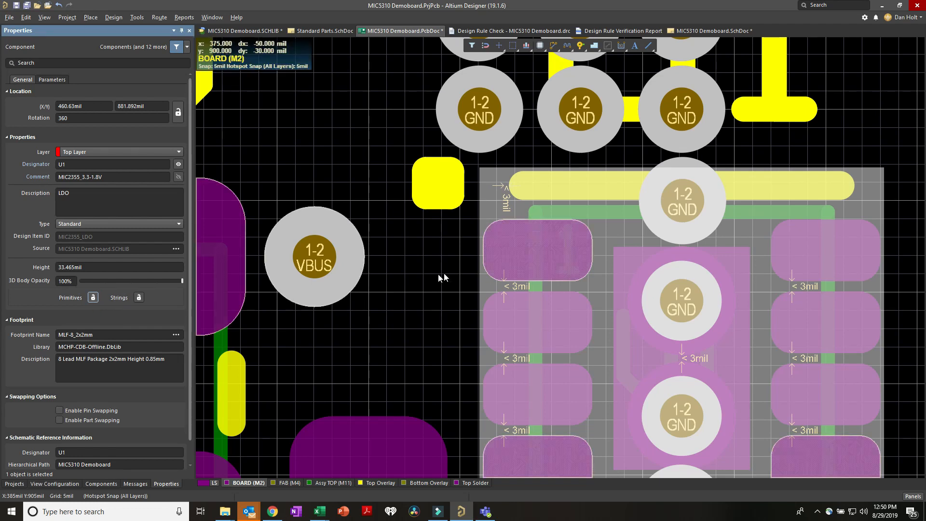
- Try selecting U1's upper silkscreen track and pin-1 pad separately from the whole component
{"action": "left_click", "coordinate": [428, 263]}
{"action": "left_click", "coordinate": [522, 185]}
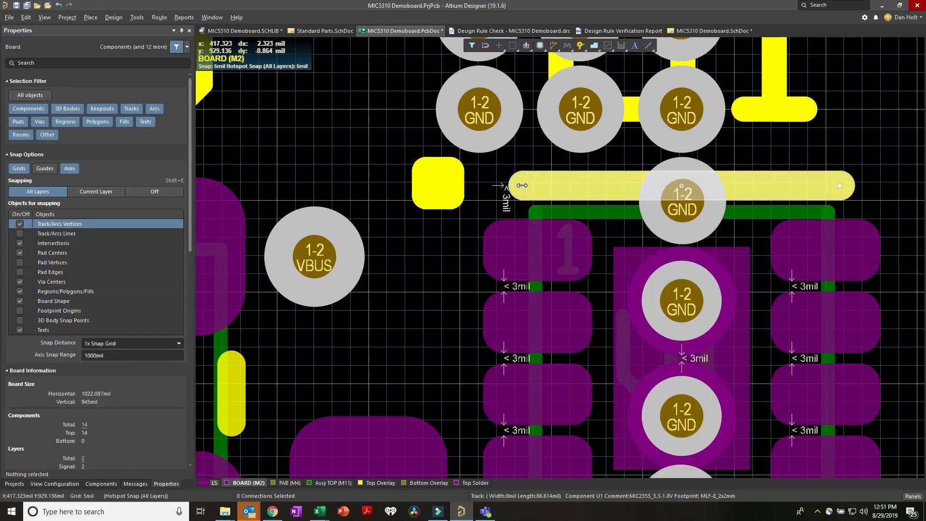
{"action": "left_click", "coordinate": [511, 225]}
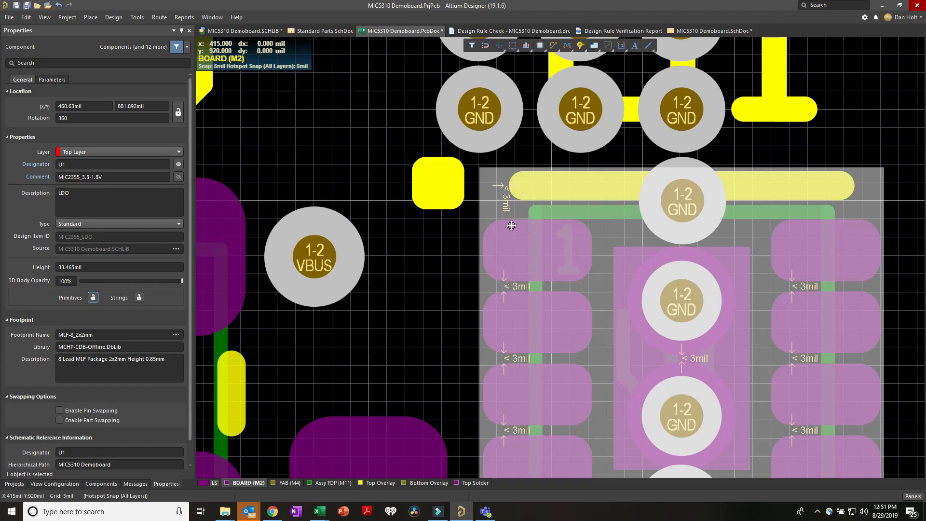
{"action": "left_click", "coordinate": [523, 238]}
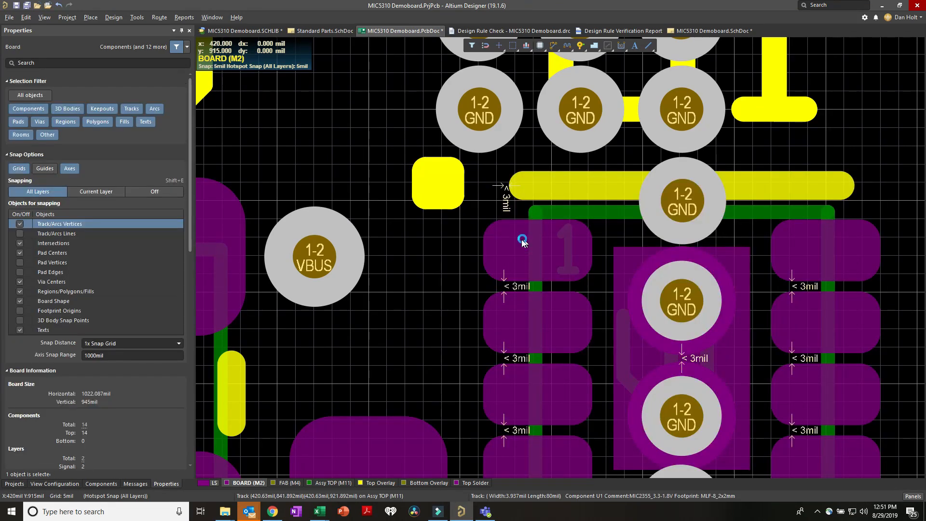
{"action": "left_click", "coordinate": [520, 255]}
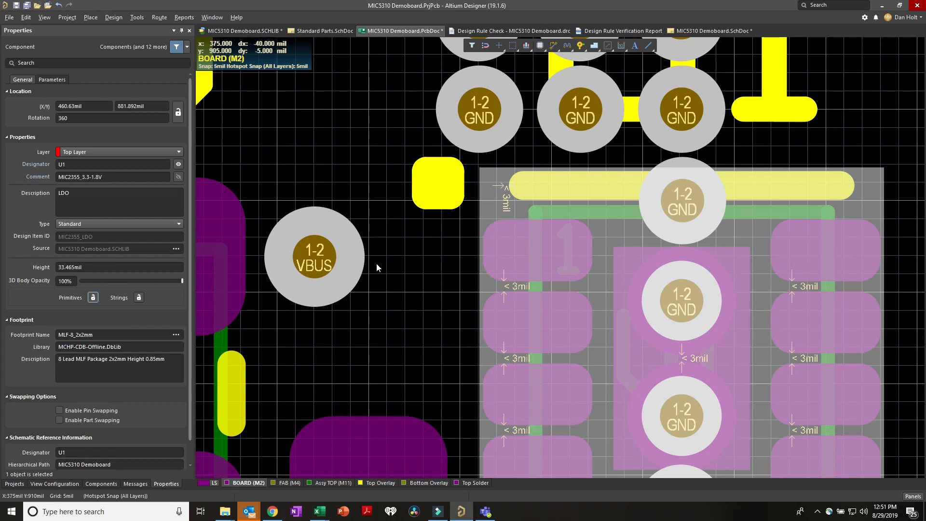
- Show all signal and plane layers again
{"action": "key", "text": "l"}
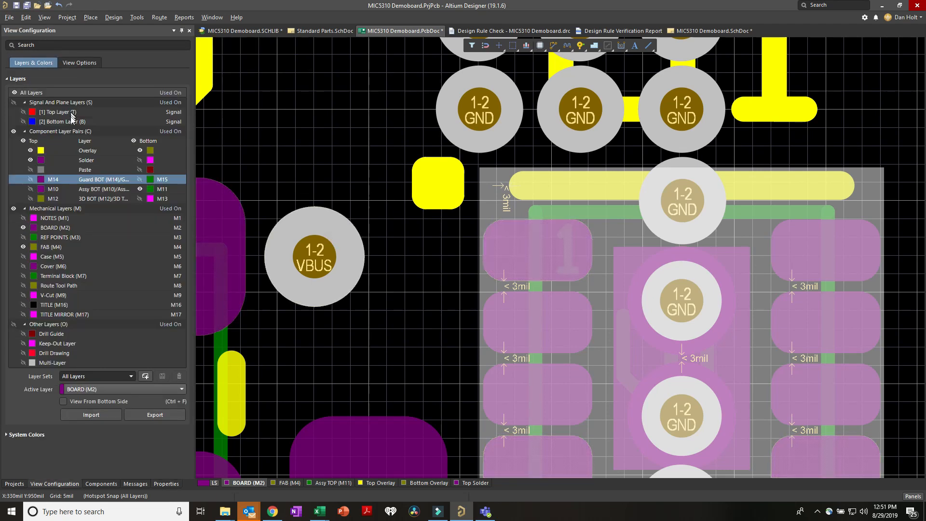
{"action": "left_click", "coordinate": [14, 103]}
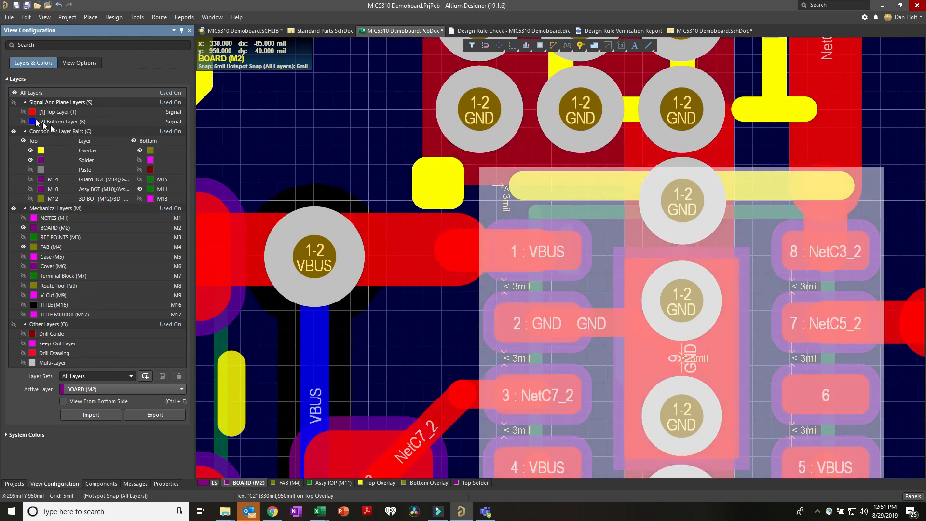
{"action": "left_click", "coordinate": [368, 179]}
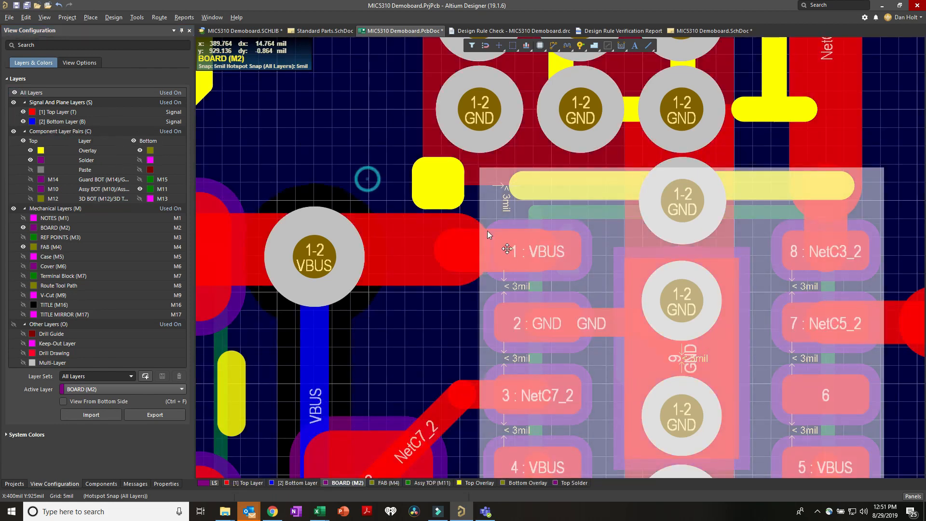
- Select U1's pads 1, 2 and thermal pad 9 individually to check which primitives can be picked
{"action": "left_click", "coordinate": [564, 243]}
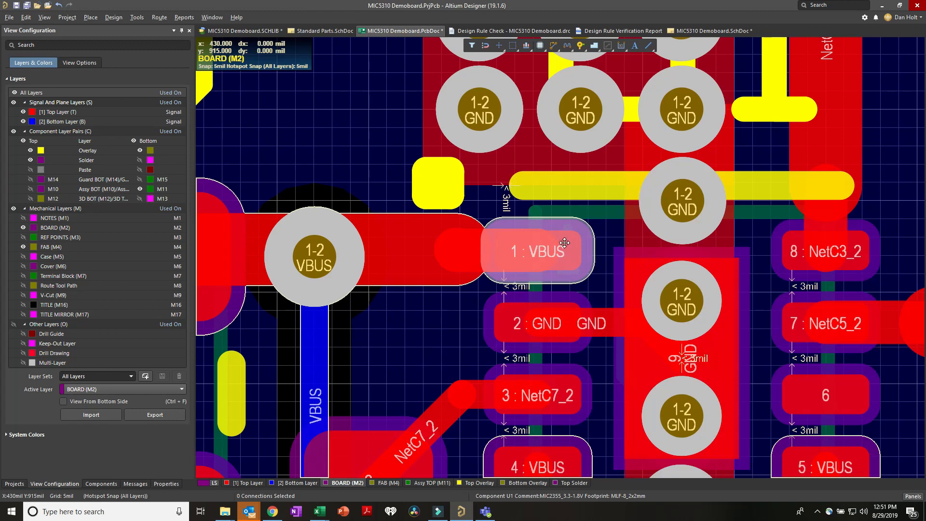
{"action": "left_click", "coordinate": [566, 305]}
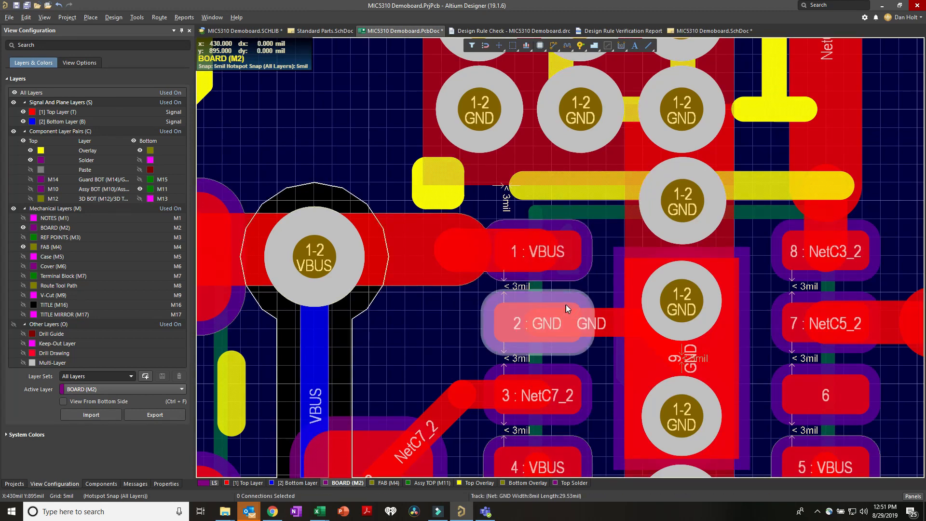
{"action": "left_click", "coordinate": [627, 270]}
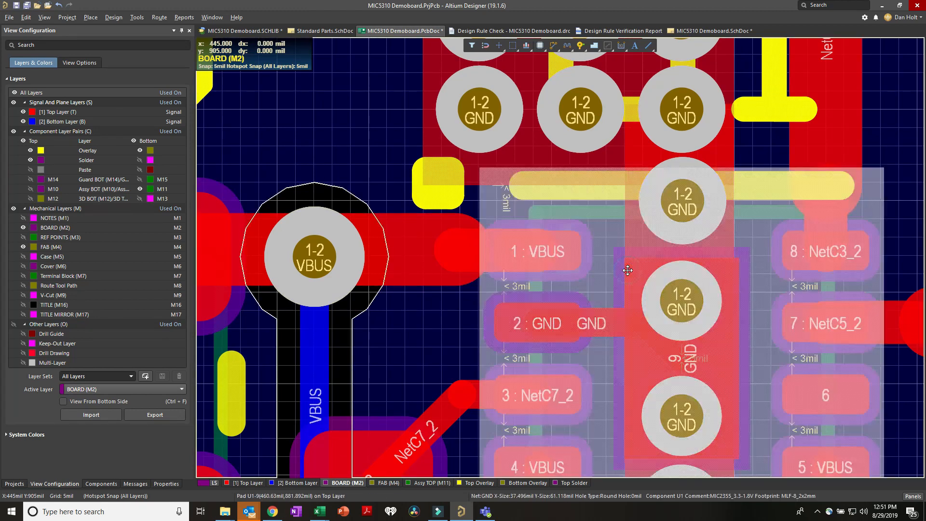
{"action": "left_click", "coordinate": [660, 284]}
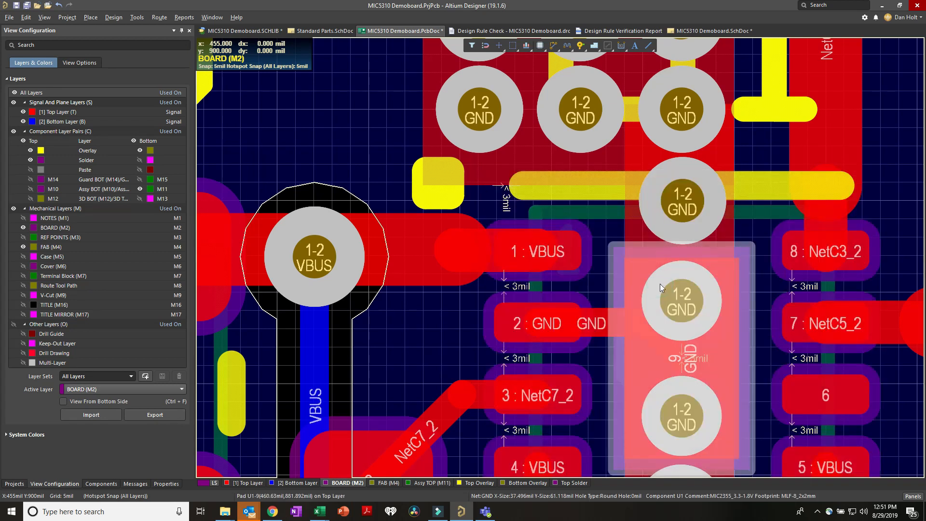
{"action": "right_click_drag", "start_coordinate": [489, 204], "coordinate": [471, 131]}
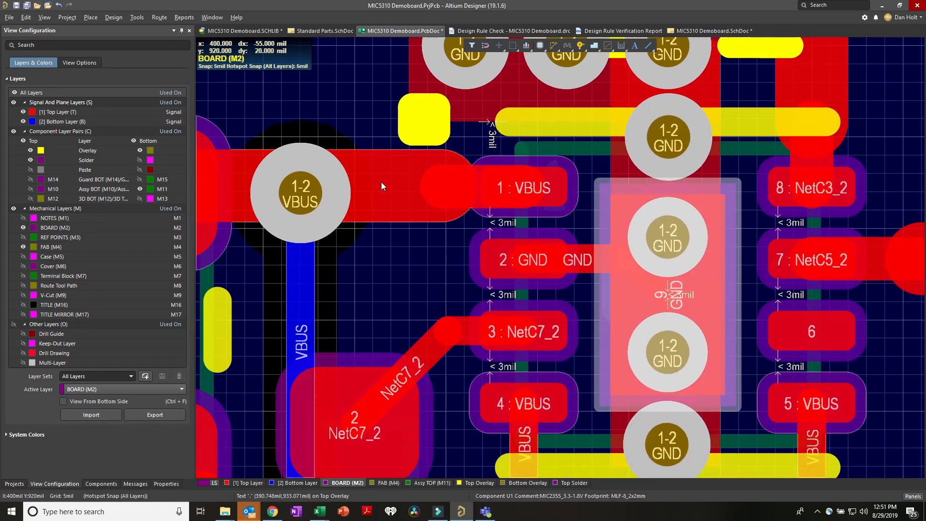
- Tent the bottom side of the upper GND via inside U1's thermal pad
{"action": "left_click", "coordinate": [651, 220]}
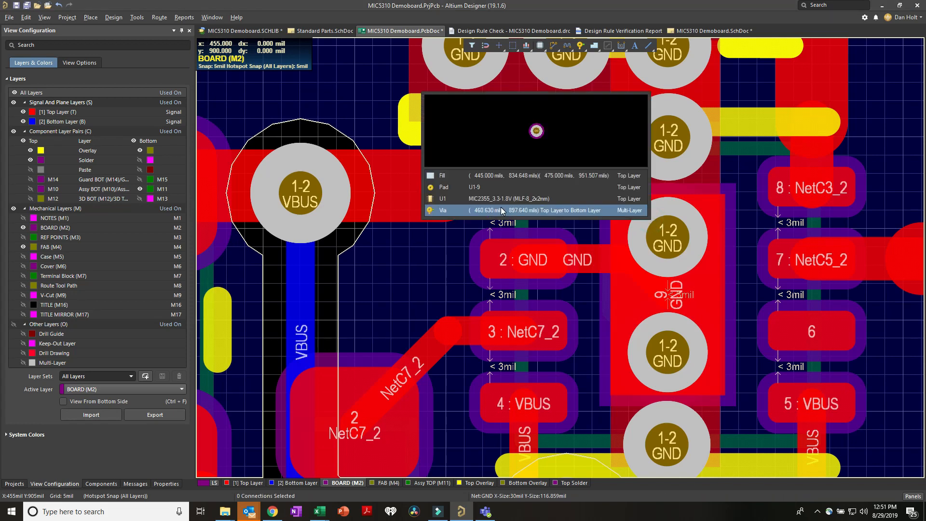
{"action": "left_click", "coordinate": [499, 211]}
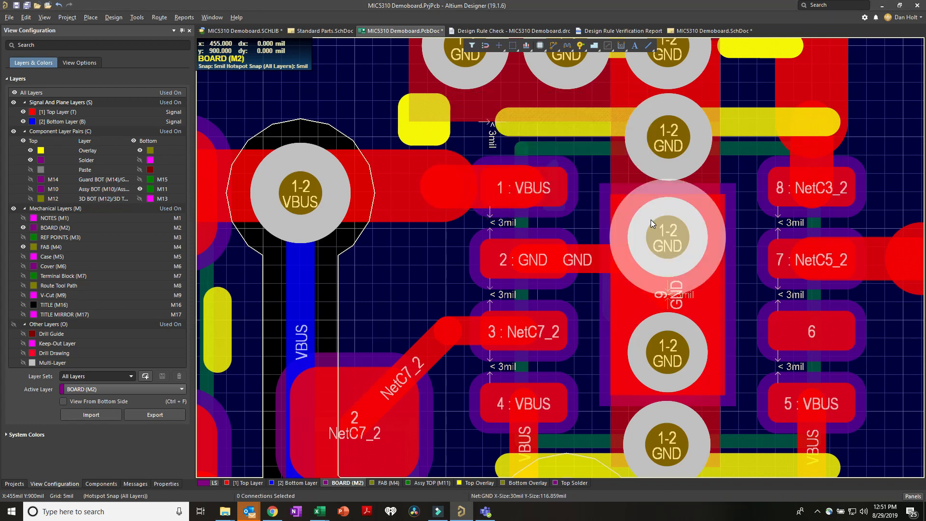
{"action": "double_click", "coordinate": [650, 219]}
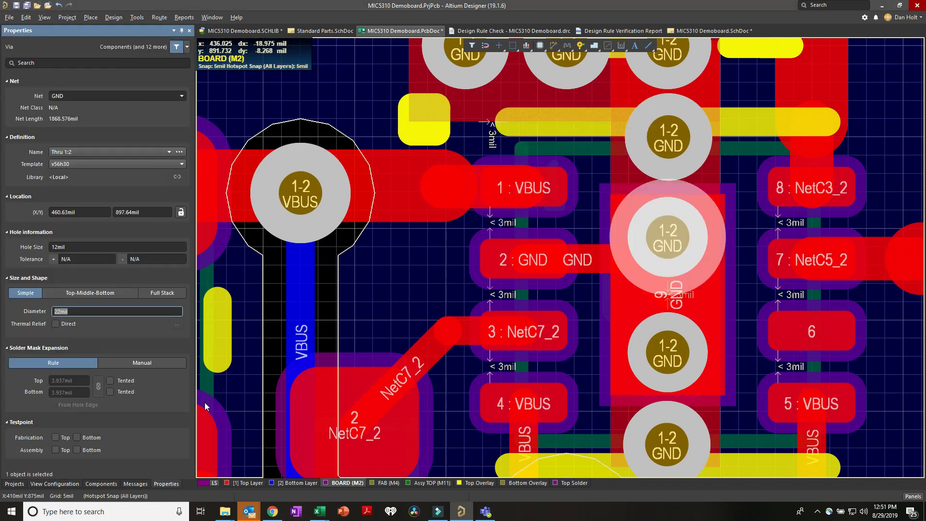
{"action": "left_click", "coordinate": [110, 391]}
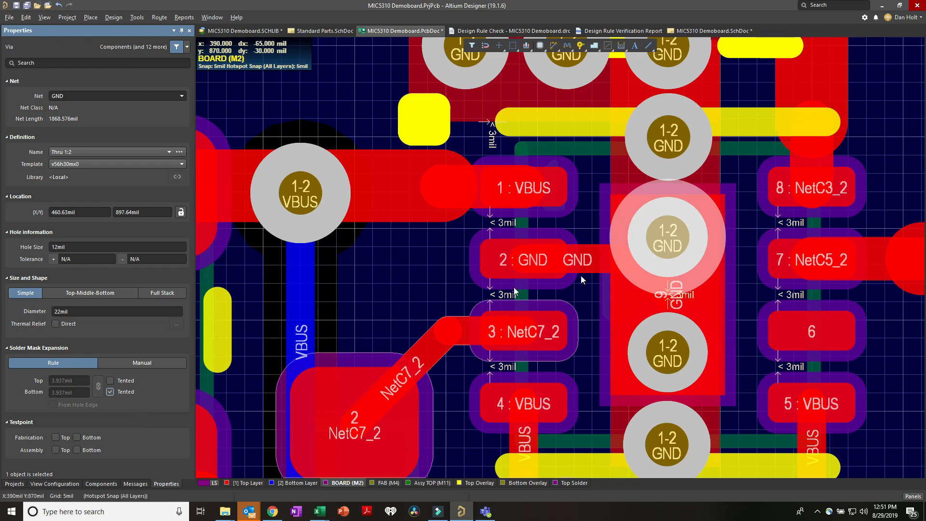
- Show the board in 3D and turn off the display of 3D bodies
{"action": "left_click", "coordinate": [595, 236]}
{"action": "scroll", "coordinate": [594, 233], "scroll_direction": "down", "scroll_amount": 3, "text": "ctrl"}
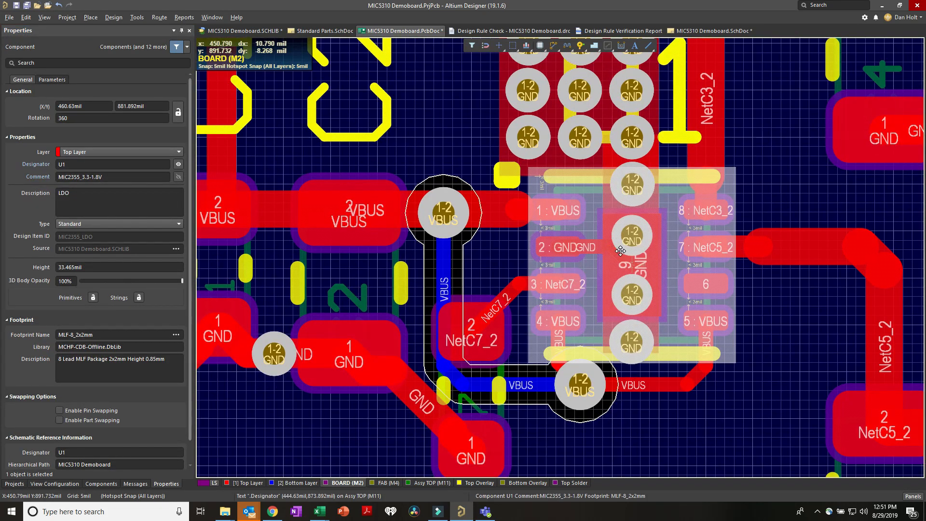
{"action": "key", "text": "3"}
{"action": "key", "text": "shift+c"}
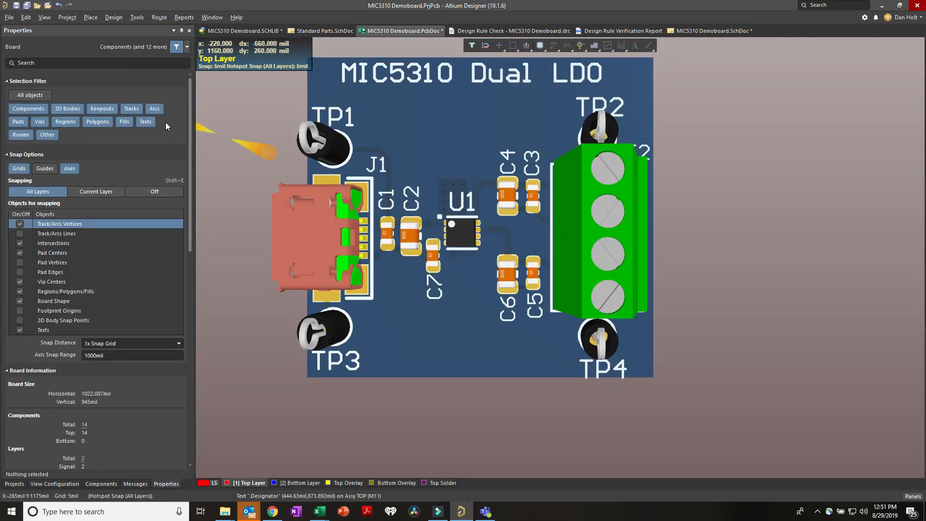
{"action": "key", "text": "l"}
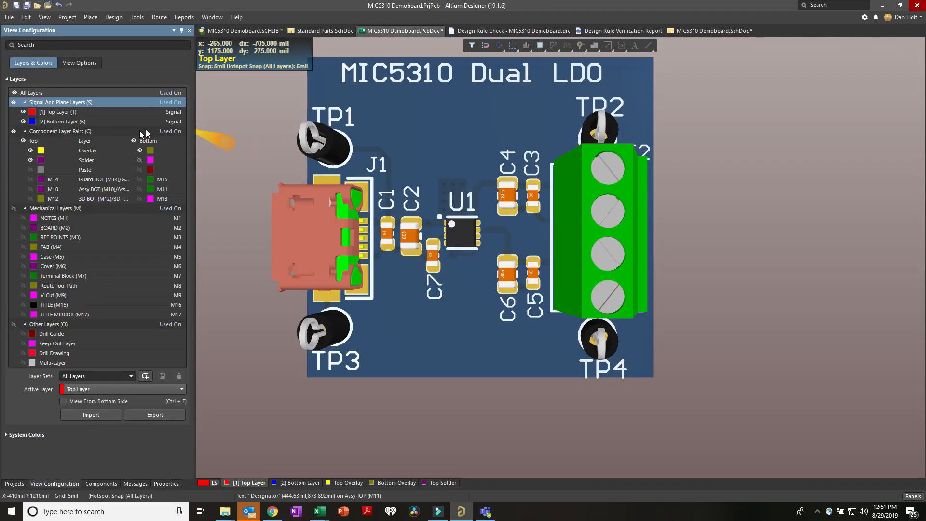
{"action": "left_click", "coordinate": [80, 63]}
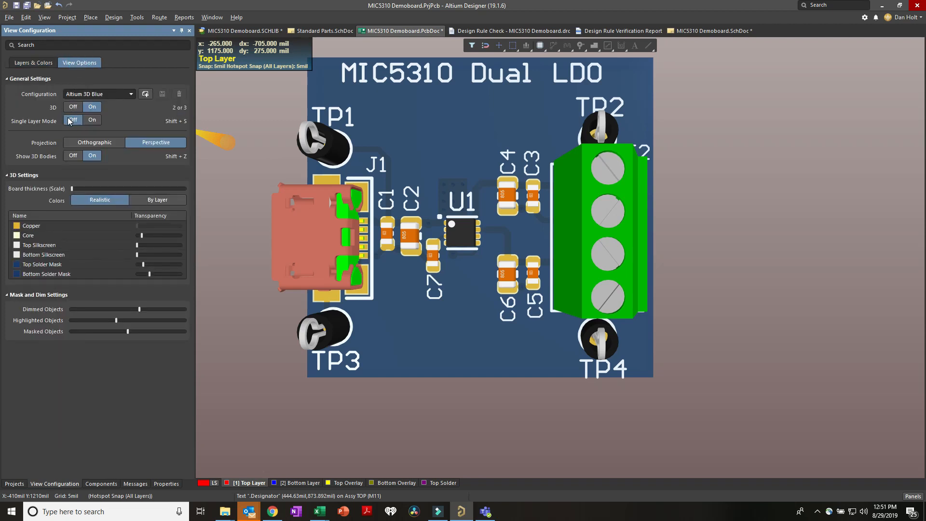
{"action": "left_click", "coordinate": [74, 156]}
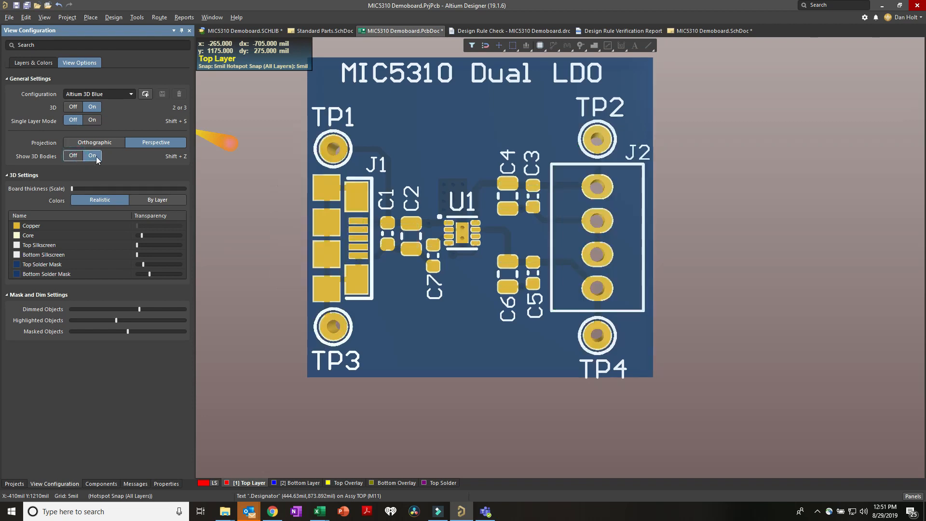
- Examine the vias in U1's thermal pad in 3D from the top and bottom of the board
{"action": "scroll", "coordinate": [449, 235], "scroll_direction": "up", "scroll_amount": 1, "text": "ctrl"}
{"action": "scroll", "coordinate": [448, 235], "scroll_direction": "up", "scroll_amount": 4, "text": "ctrl"}
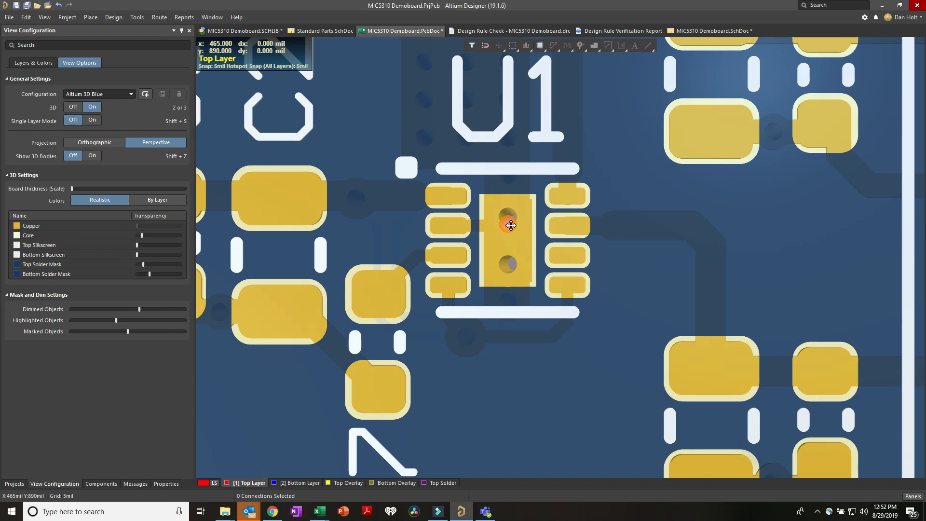
{"action": "right_click_drag", "start_coordinate": [511, 225], "coordinate": [510, 225], "text": "shift"}
{"action": "key", "text": "v"}
{"action": "key", "text": "b"}
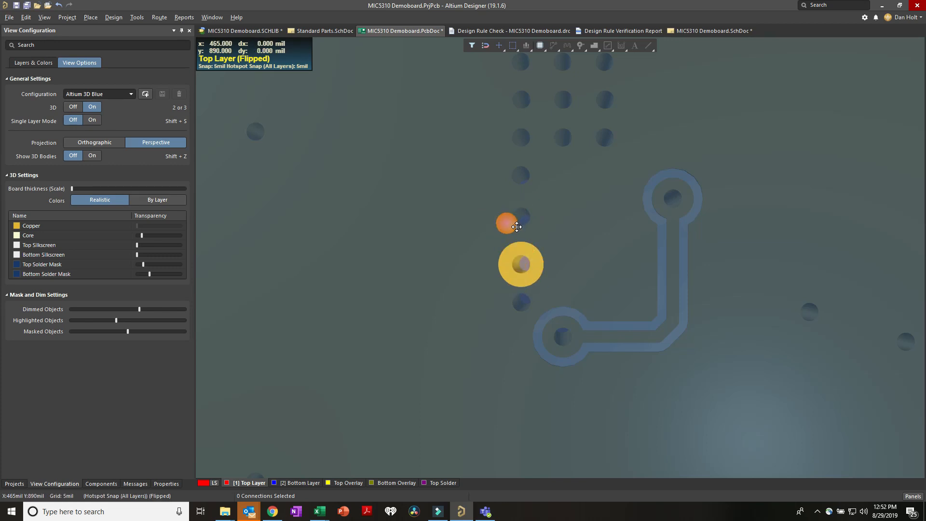
- Return to the 2D layout and tent the bottom side of the lower GND via inside U1's thermal pad
{"action": "key", "text": "2"}
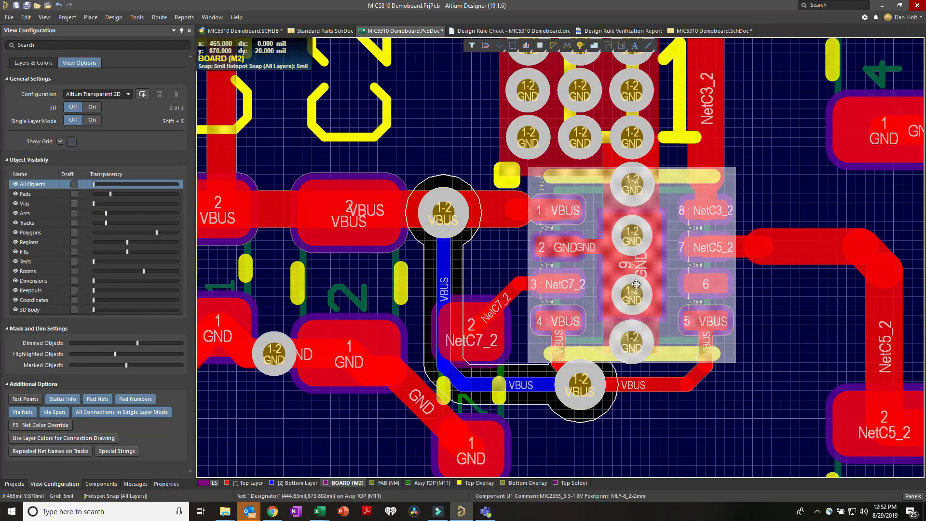
{"action": "left_click", "coordinate": [636, 281]}
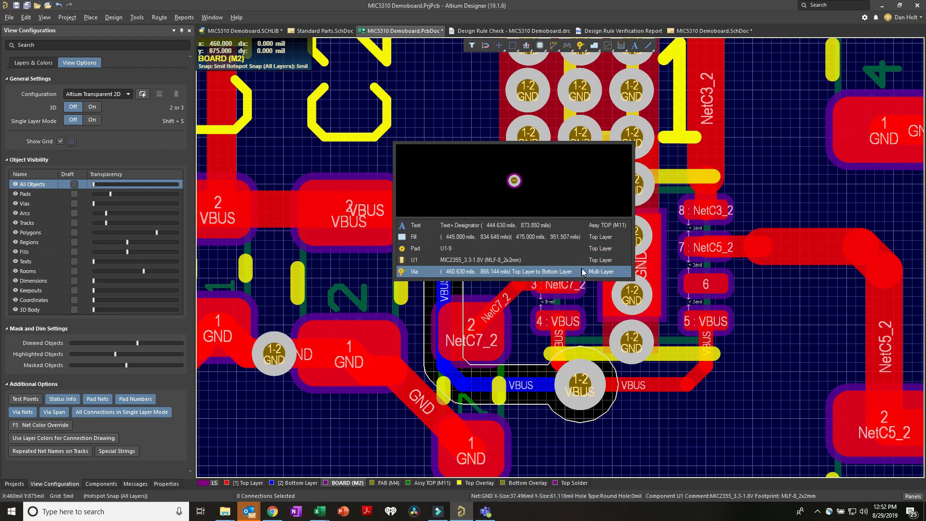
{"action": "left_click", "coordinate": [582, 271]}
{"action": "left_click", "coordinate": [151, 311]}
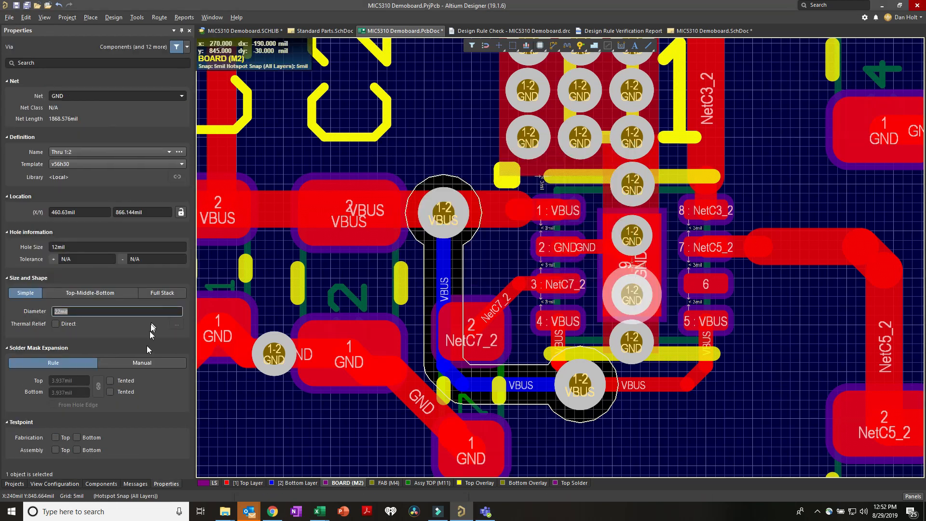
{"action": "left_click", "coordinate": [110, 391]}
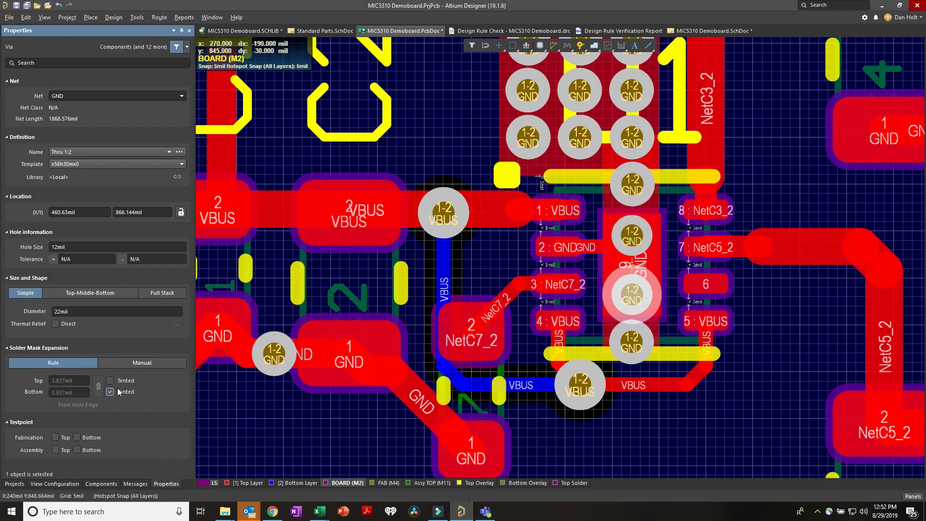
{"action": "left_click", "coordinate": [504, 252]}
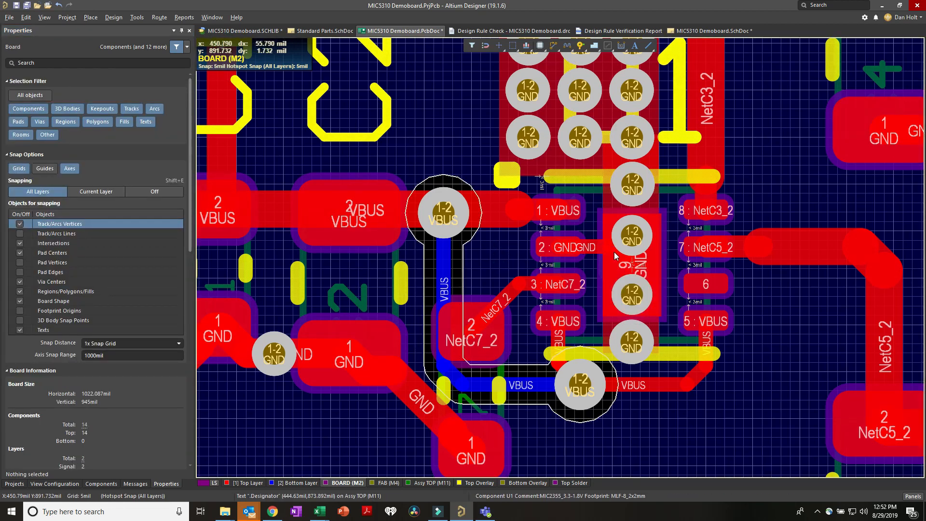
- Check the via tenting on the board's bottom side in 3D, and flip back to the top side
{"action": "key", "text": "3"}
{"action": "key", "text": "v"}
{"action": "key", "text": "b"}
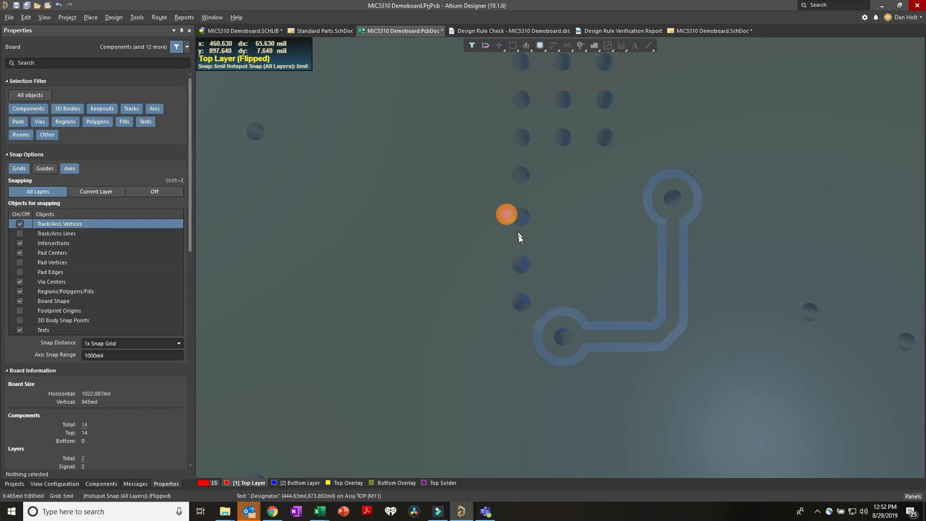
{"action": "scroll", "coordinate": [520, 237], "scroll_direction": "down", "scroll_amount": 4, "text": "ctrl"}
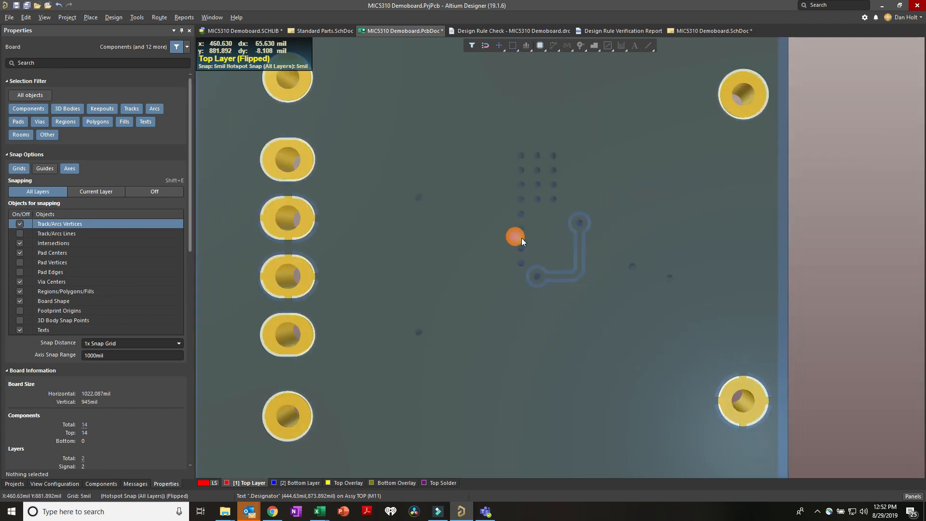
{"action": "scroll", "coordinate": [522, 236], "scroll_direction": "down", "scroll_amount": 4, "text": "ctrl"}
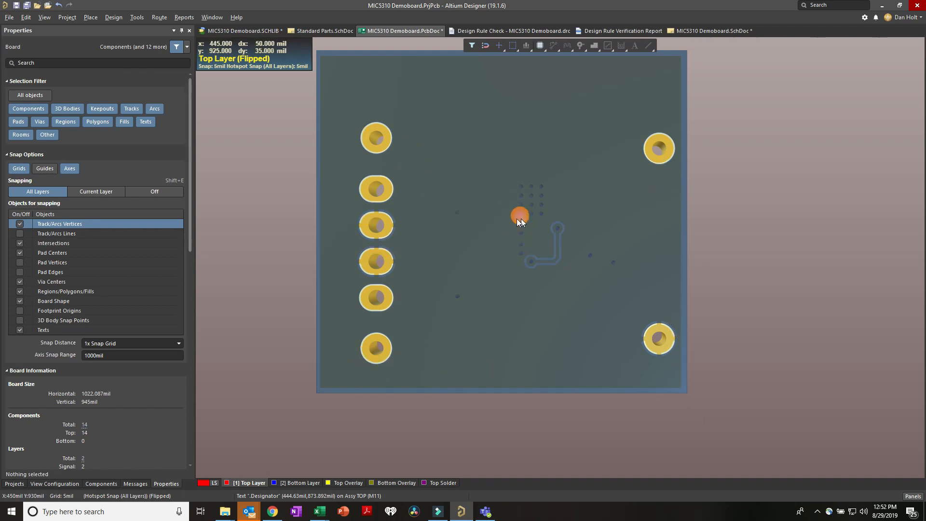
{"action": "key", "text": "v"}
{"action": "key", "text": "b"}
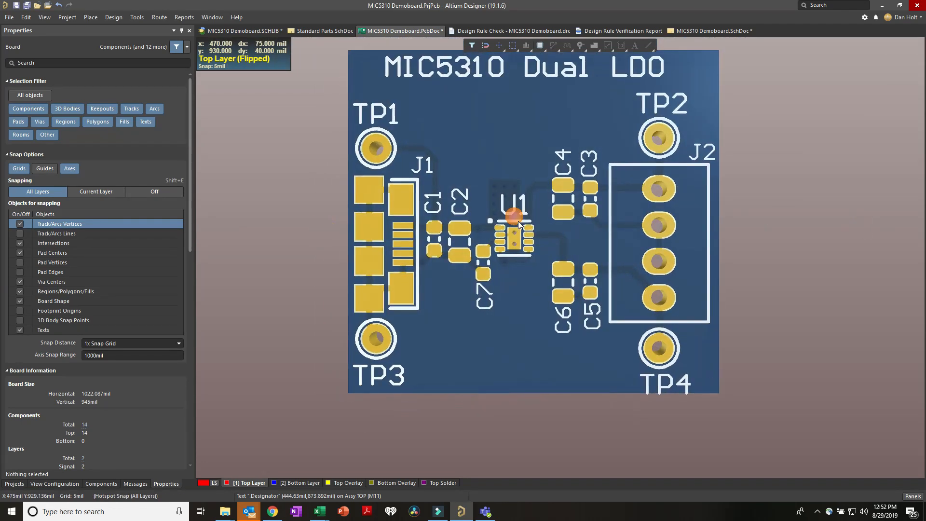
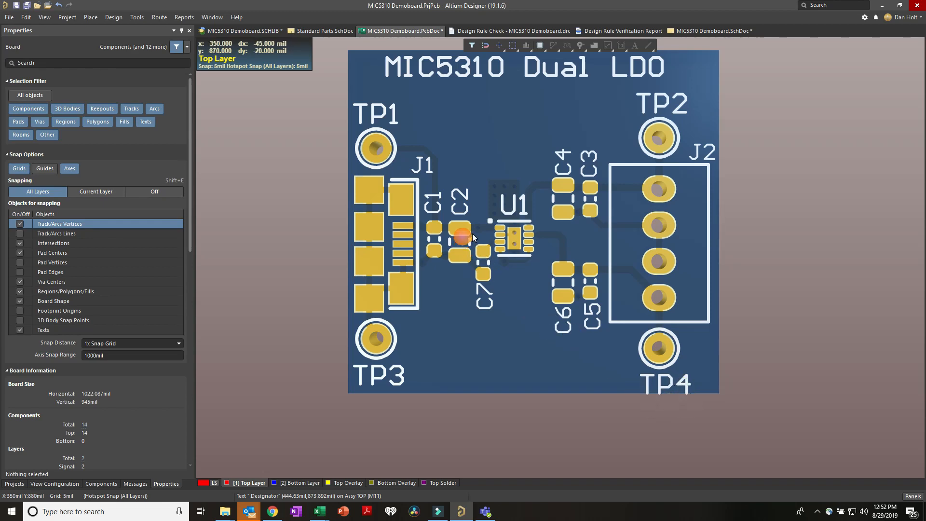
- Return to the 2D layout and lock the primitives of component U1
{"action": "key", "text": "2"}
{"action": "scroll", "coordinate": [507, 230], "scroll_direction": "up", "scroll_amount": 5, "text": "ctrl"}
{"action": "scroll", "coordinate": [509, 227], "scroll_direction": "up", "scroll_amount": 2, "text": "ctrl"}
{"action": "left_click", "coordinate": [561, 177]}
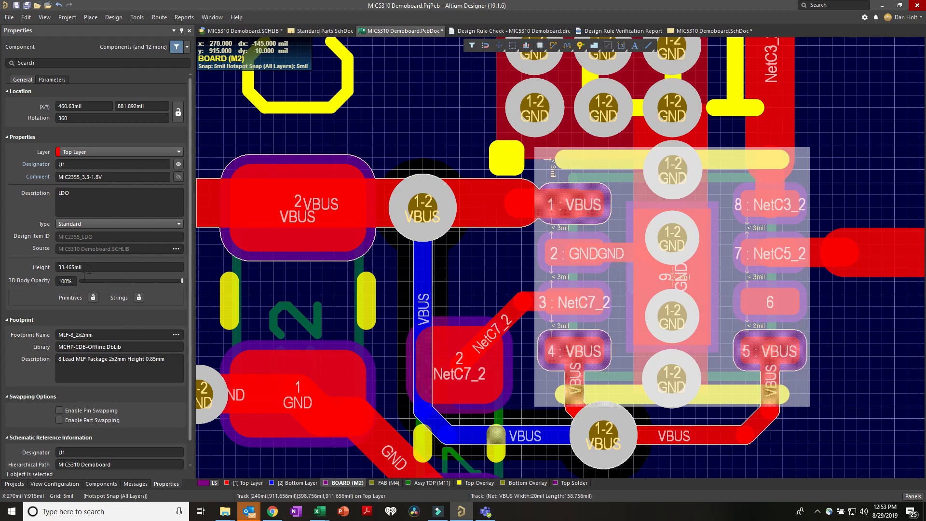
{"action": "left_click", "coordinate": [93, 297]}
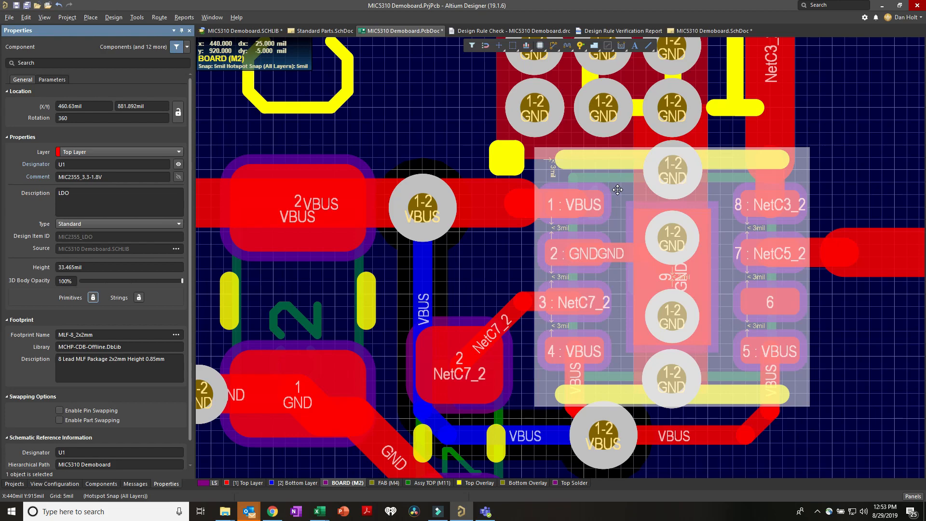
- Undo a trial move of U1 and lock the component's position
{"action": "left_click_drag", "start_coordinate": [609, 186], "coordinate": [530, 265]}
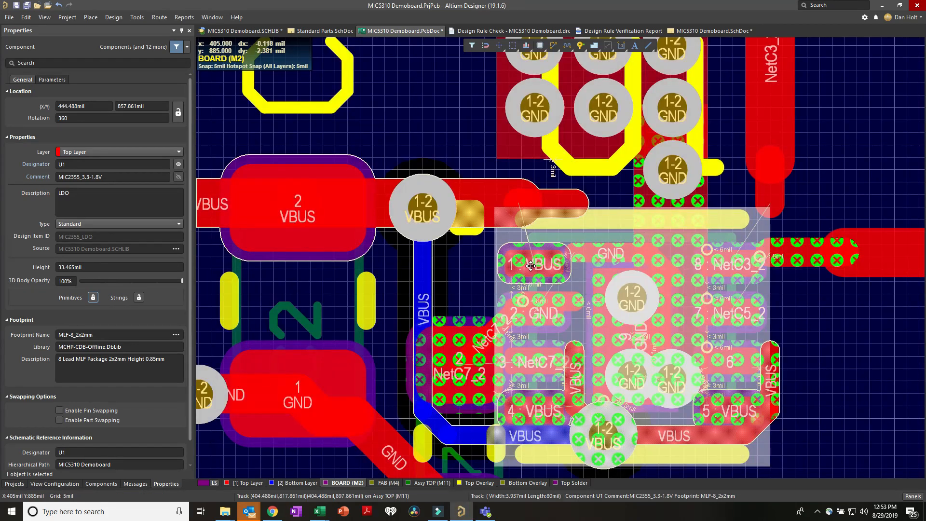
{"action": "key", "text": "ctrl+z"}
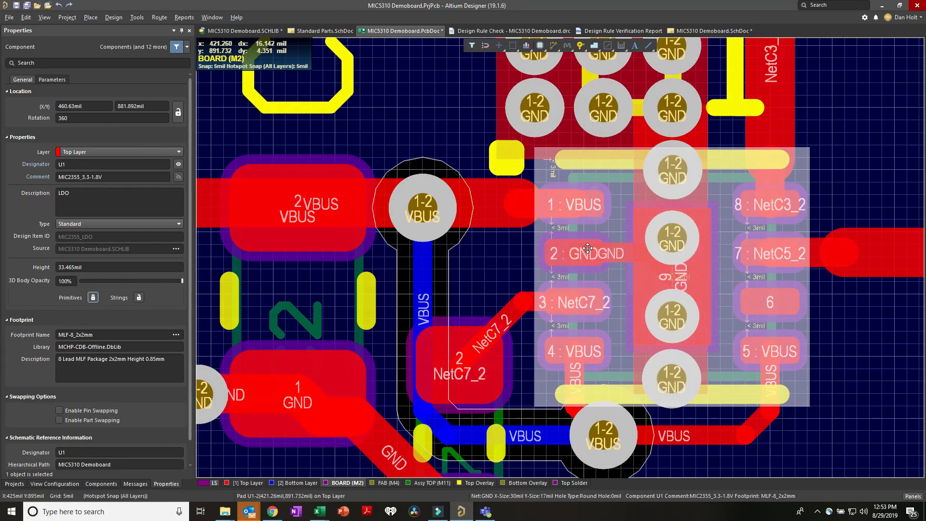
{"action": "left_click", "coordinate": [177, 114]}
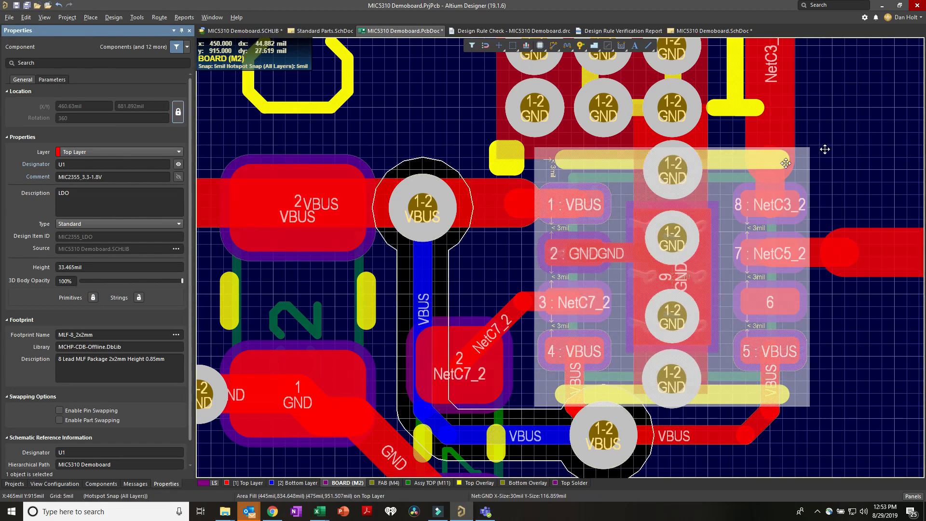
{"action": "left_click", "coordinate": [866, 91]}
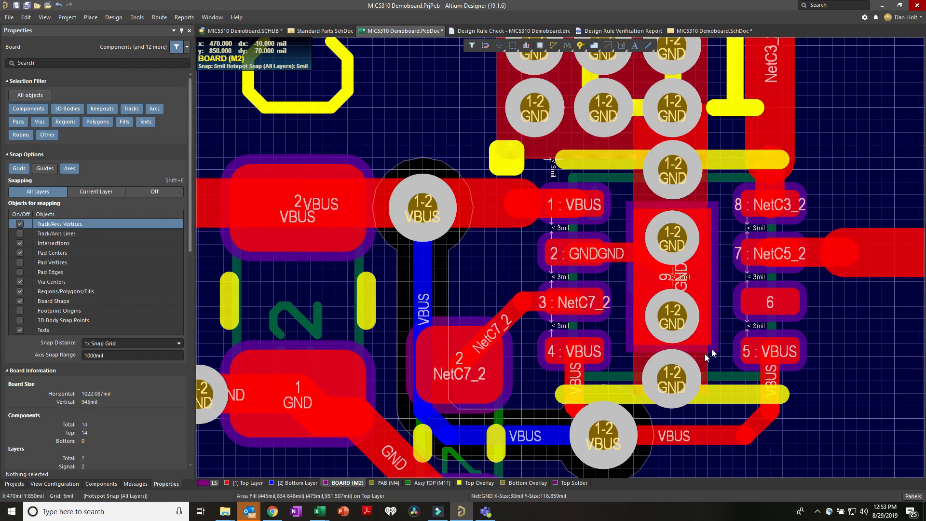
- Display the properties of component U1 and of its thermal pad 9
{"action": "left_click", "coordinate": [726, 324]}
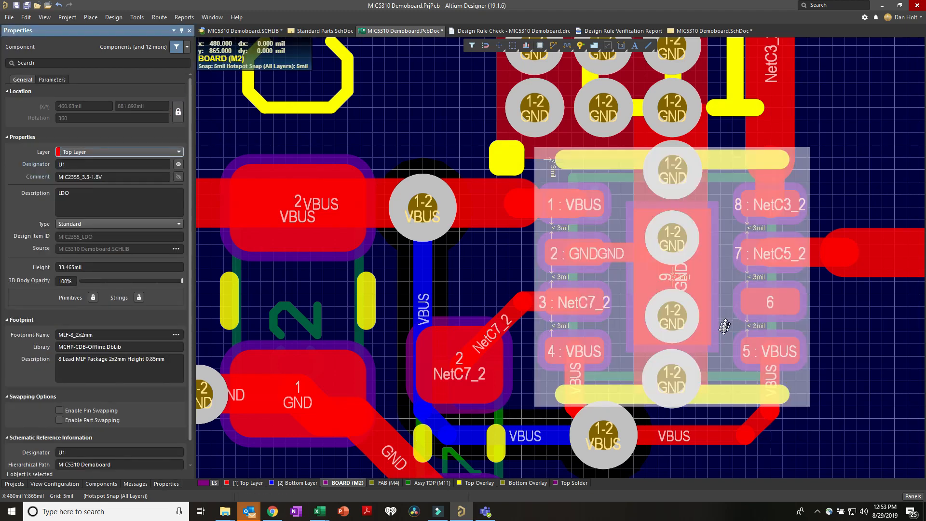
{"action": "left_click", "coordinate": [838, 296]}
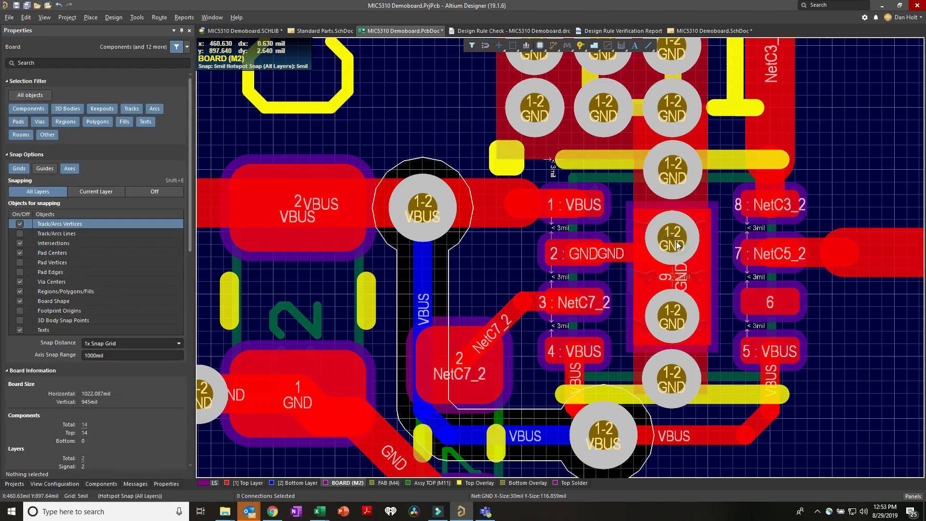
{"action": "left_click", "coordinate": [678, 245]}
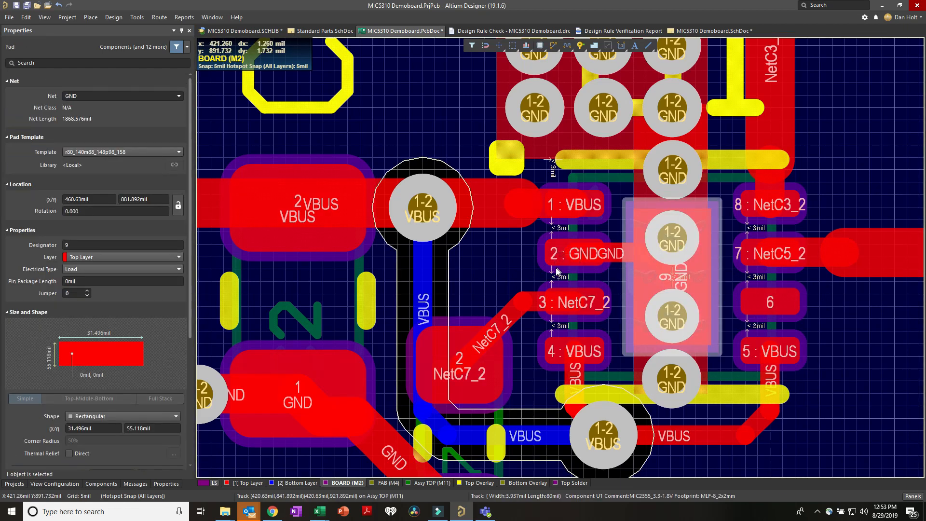
- Inspect the properties of U1's pad 2 and of component U1 itself, and examine the layout around it
{"action": "left_click", "coordinate": [556, 269]}
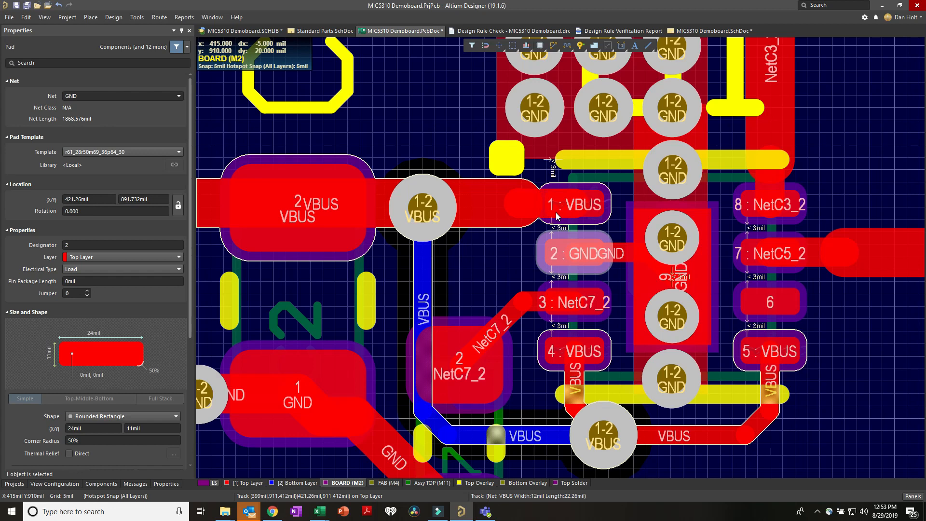
{"action": "left_click", "coordinate": [621, 190]}
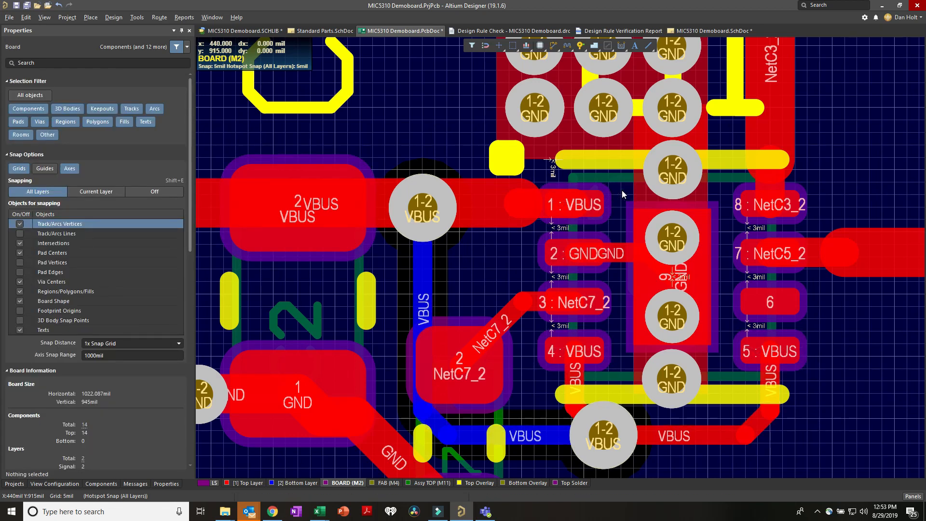
{"action": "left_click", "coordinate": [621, 190]}
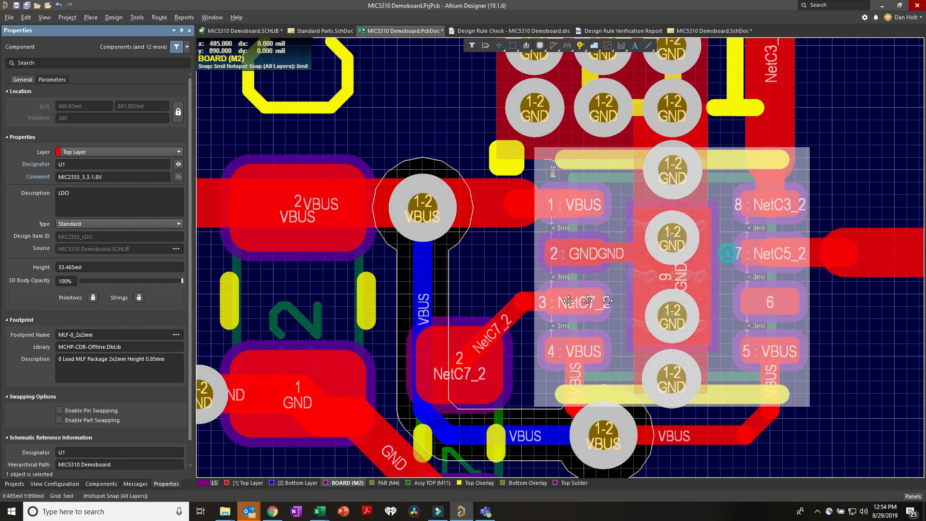
{"action": "scroll", "coordinate": [586, 191], "scroll_direction": "down", "scroll_amount": 5, "text": "ctrl"}
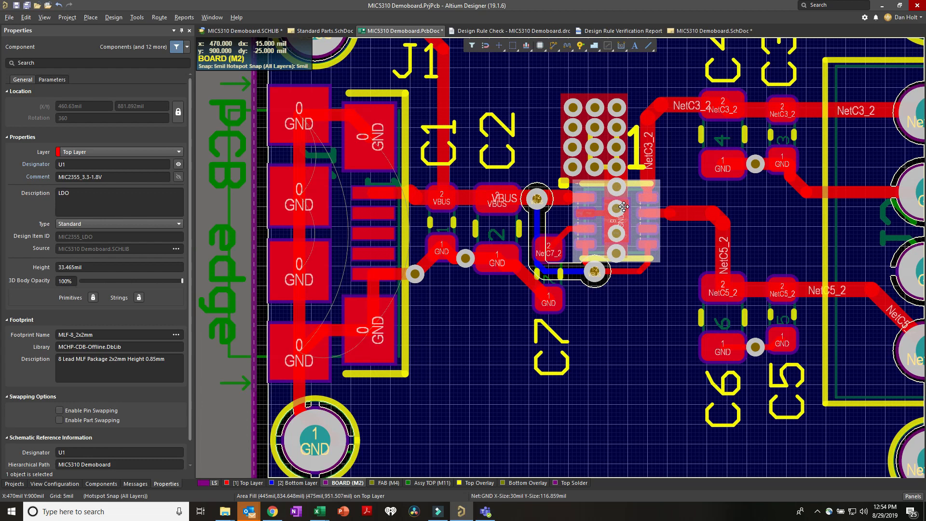
{"action": "scroll", "coordinate": [623, 225], "scroll_direction": "up", "scroll_amount": 5, "text": "ctrl"}
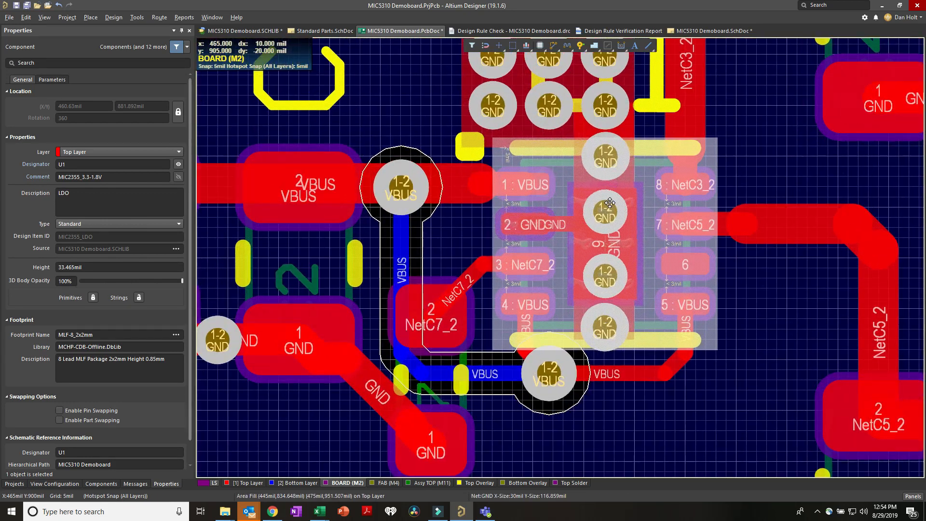
{"action": "scroll", "coordinate": [609, 205], "scroll_direction": "down", "scroll_amount": 2, "text": "ctrl"}
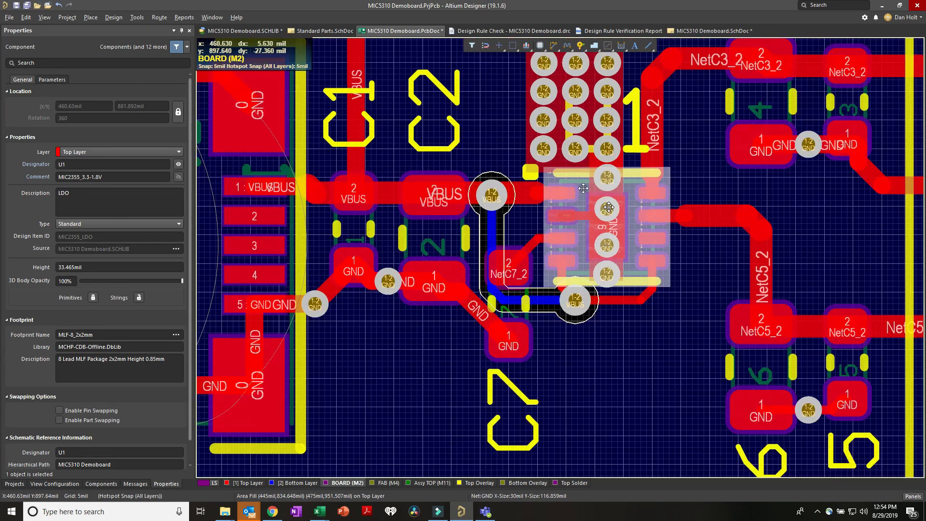
{"action": "left_click", "coordinate": [485, 116]}
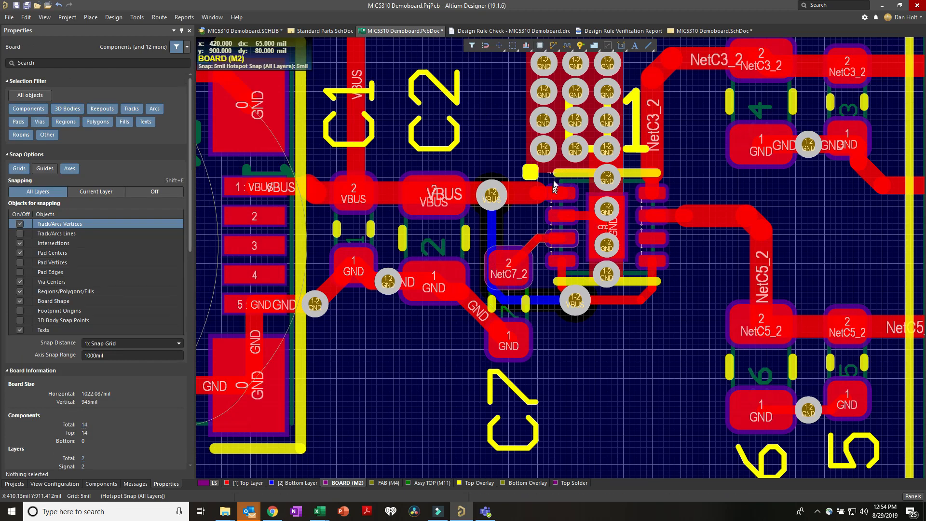
- Move U1's pin-1 dot text on the Top Overlay to about X 389.8 mil, Y 929.1 mil, away from the silkscreen line
{"action": "scroll", "coordinate": [554, 186], "scroll_direction": "up", "scroll_amount": 3, "text": "ctrl"}
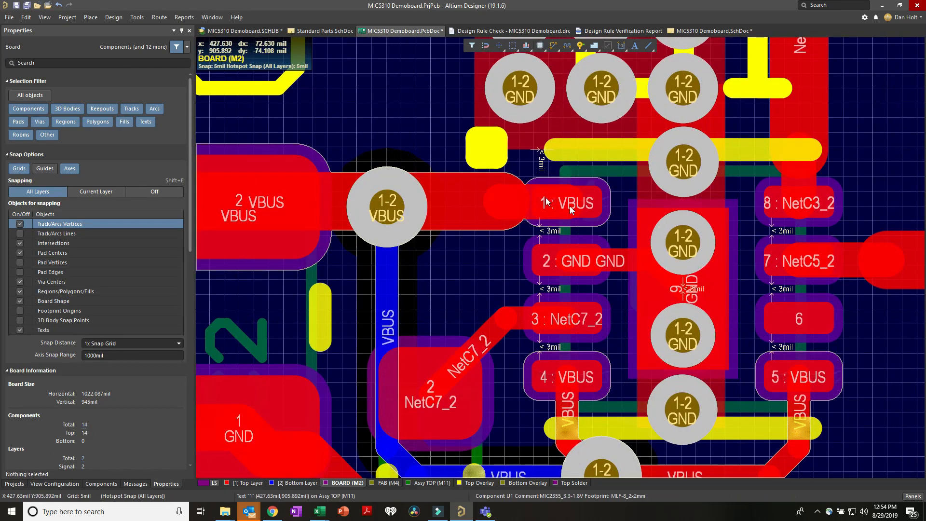
{"action": "left_click", "coordinate": [578, 167]}
{"action": "left_click", "coordinate": [486, 148]}
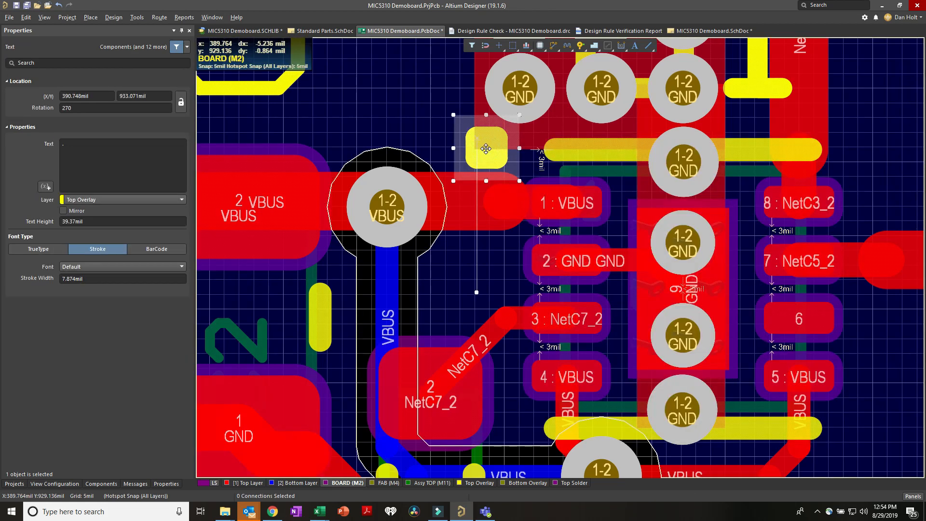
{"action": "mouse_move", "coordinate": [486, 149]}
{"action": "left_mouse_down"}
{"action": "mouse_move", "coordinate": [464, 146]}
{"action": "mouse_move", "coordinate": [478, 143]}
{"action": "left_mouse_up"}
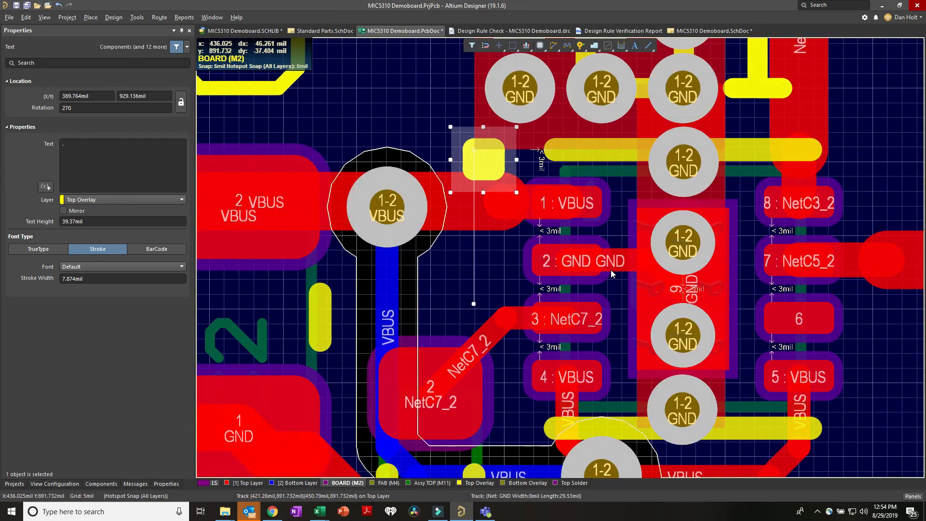
{"action": "scroll", "coordinate": [649, 291], "scroll_direction": "down", "scroll_amount": 2, "text": "ctrl"}
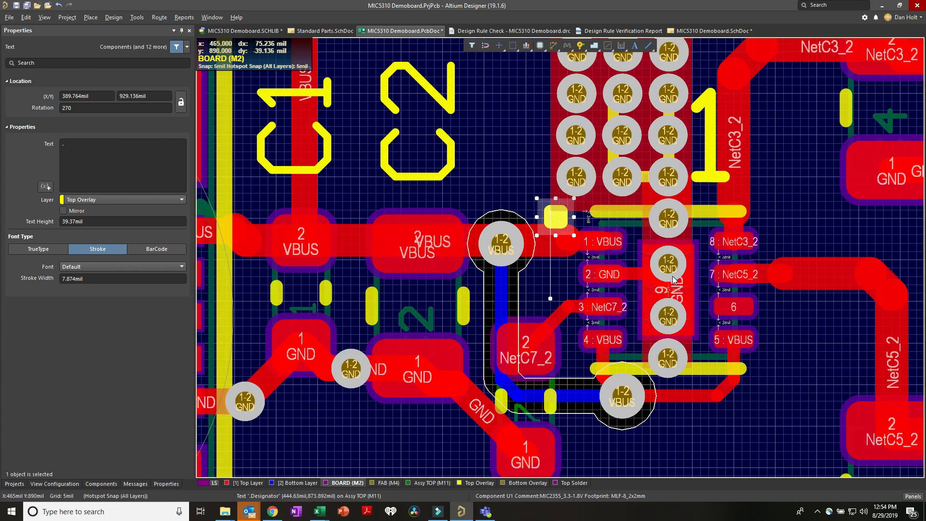
{"action": "scroll", "coordinate": [667, 282], "scroll_direction": "down", "scroll_amount": 3, "text": "ctrl"}
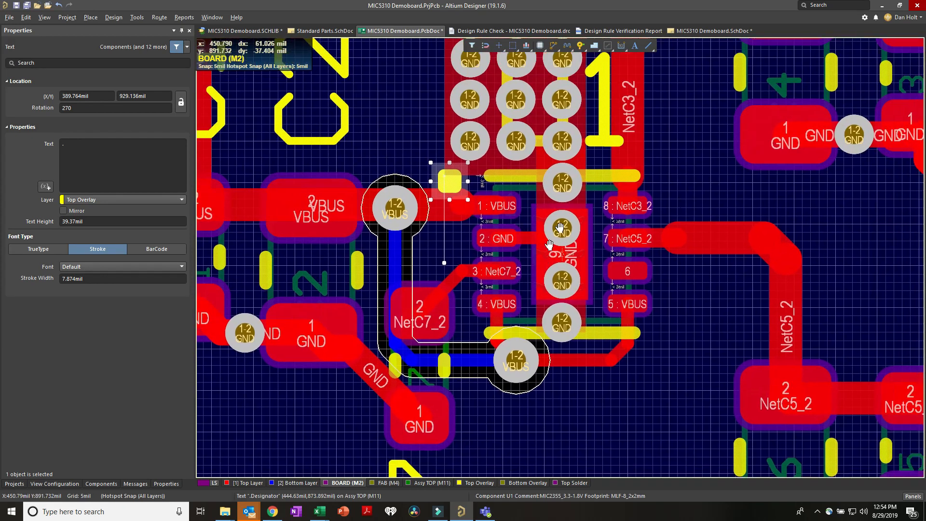
{"action": "scroll", "coordinate": [585, 226], "scroll_direction": "down", "scroll_amount": 2, "text": "ctrl"}
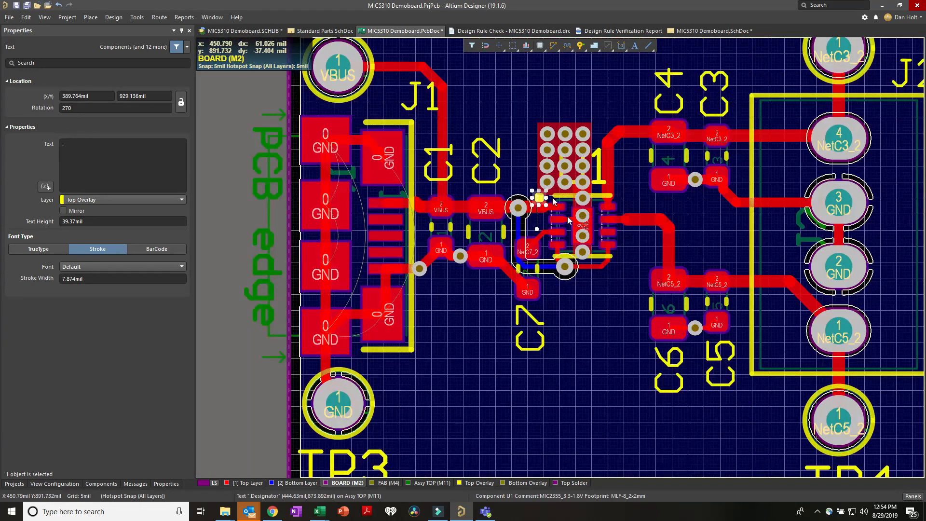
- Close the outdated Design Rule Check file and Design Rule Verification Report
{"action": "left_click", "coordinate": [541, 31]}
{"action": "right_click", "coordinate": [546, 31]}
{"action": "left_click", "coordinate": [558, 38]}
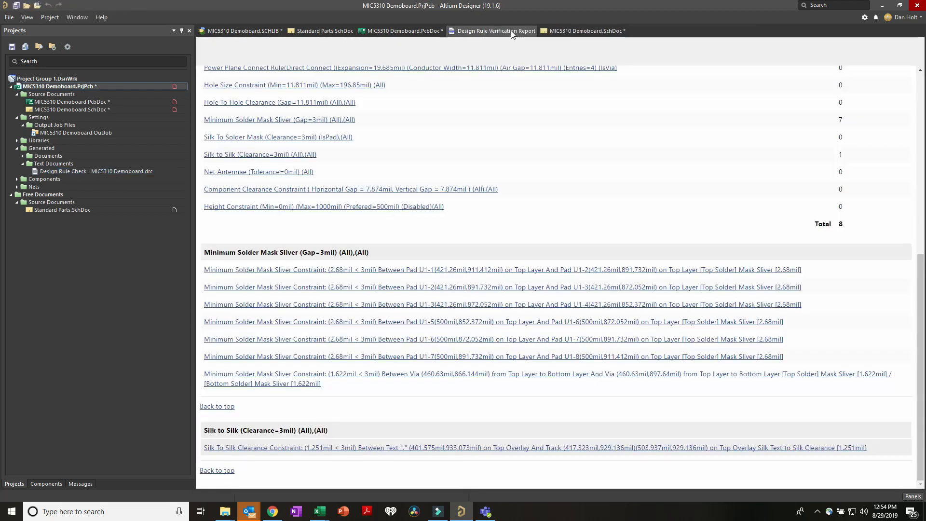
{"action": "right_click", "coordinate": [522, 32]}
{"action": "left_click", "coordinate": [523, 35]}
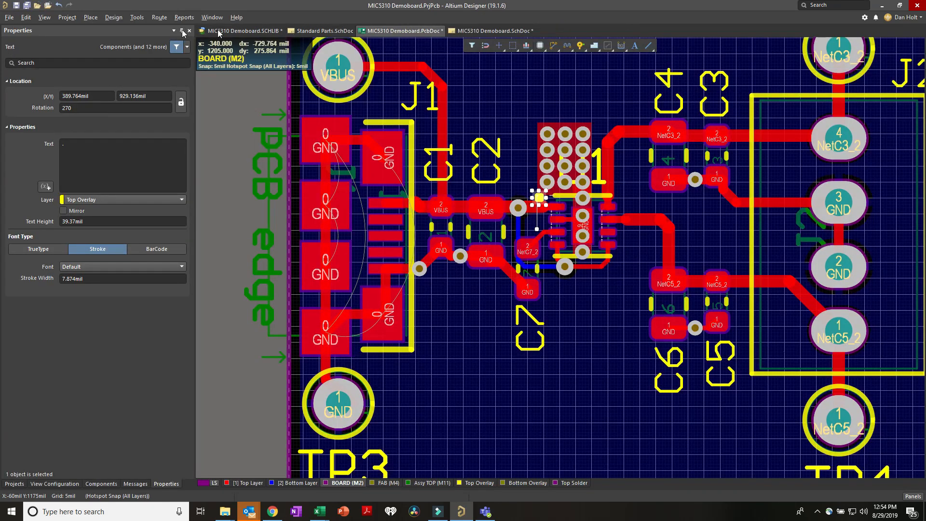
- Run the design rule check on the PCB again and review the listed rule violations
{"action": "left_click", "coordinate": [137, 17]}
{"action": "left_click", "coordinate": [159, 27]}
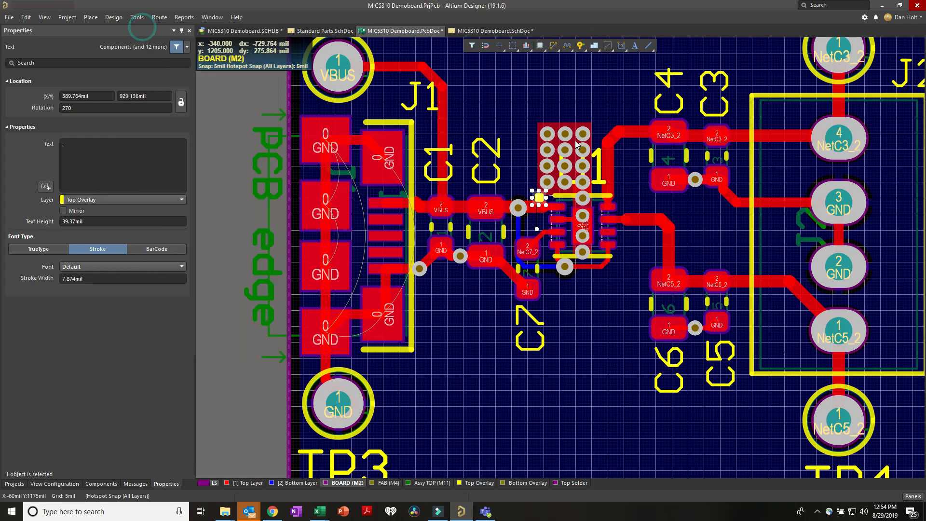
{"action": "left_click", "coordinate": [466, 492]}
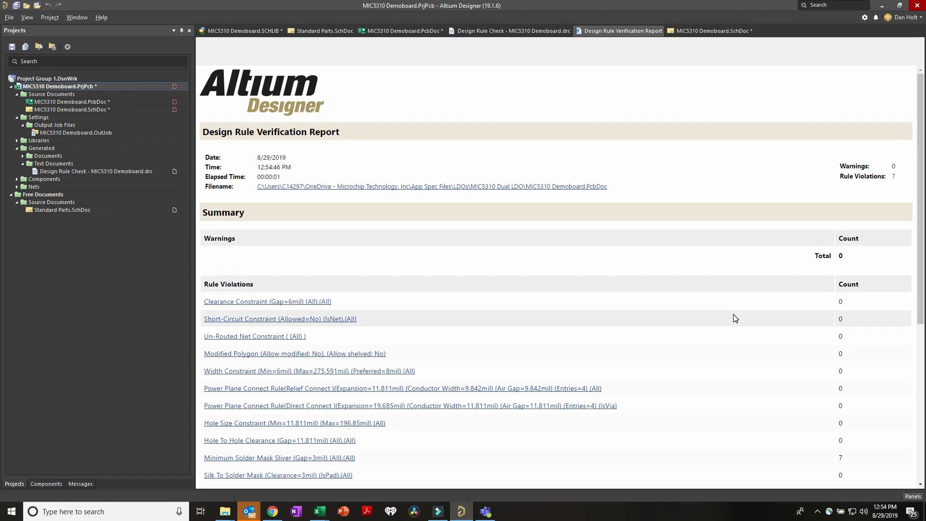
{"action": "scroll", "coordinate": [724, 318], "scroll_direction": "down", "scroll_amount": 5}
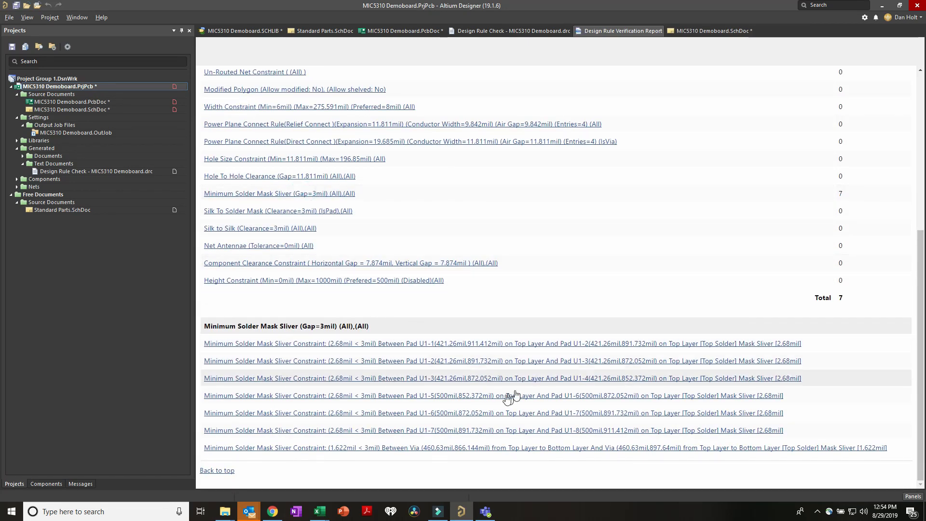
{"action": "scroll", "coordinate": [492, 309], "scroll_direction": "up", "scroll_amount": 5}
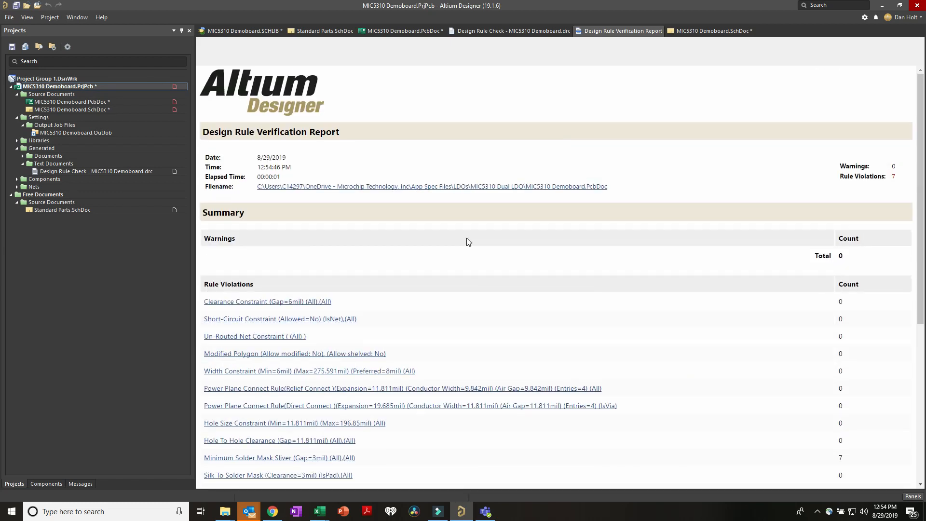
- Close the new verification report and the .drc file to return to the PCB layout
{"action": "right_click", "coordinate": [597, 35]}
{"action": "left_click", "coordinate": [603, 36]}
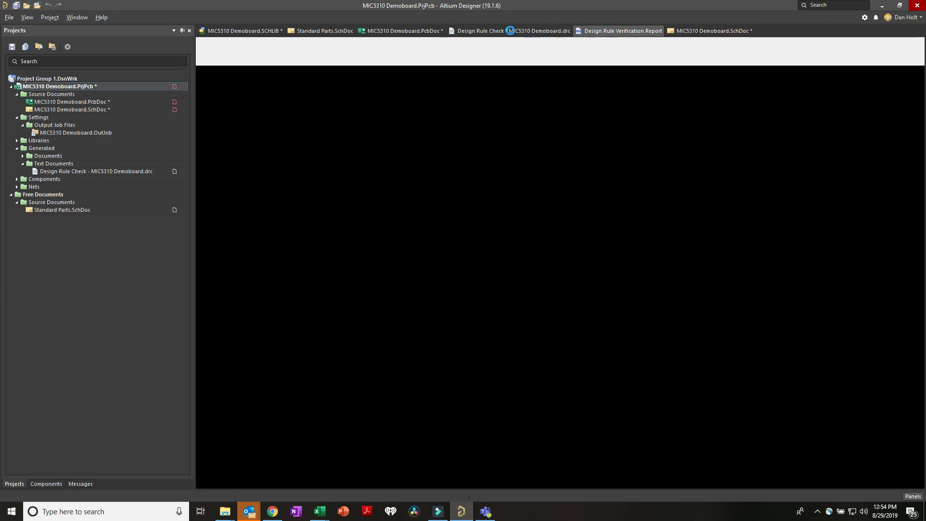
{"action": "right_click", "coordinate": [509, 32]}
{"action": "left_click", "coordinate": [519, 36]}
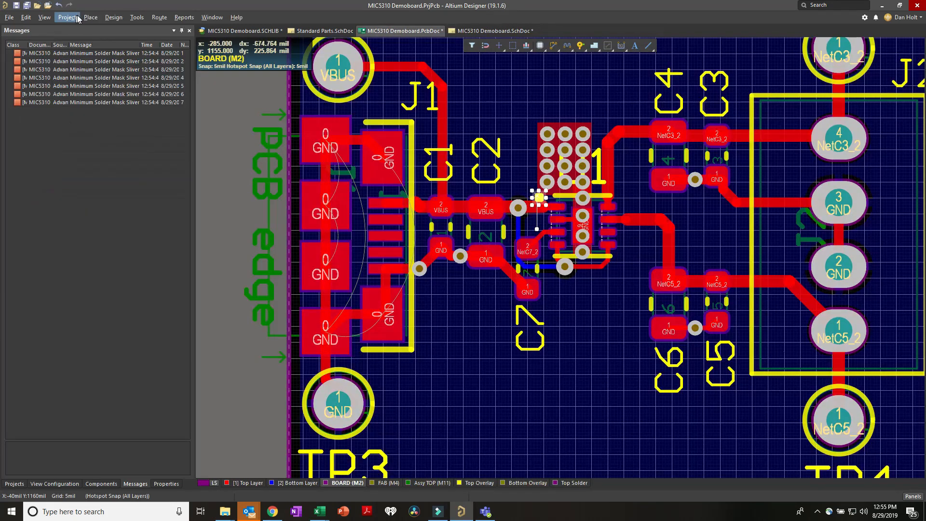
- Disable the MinimumSolderMaskSliver manufacturing rule in the PCB design rules and accept the change
{"action": "left_click", "coordinate": [113, 18]}
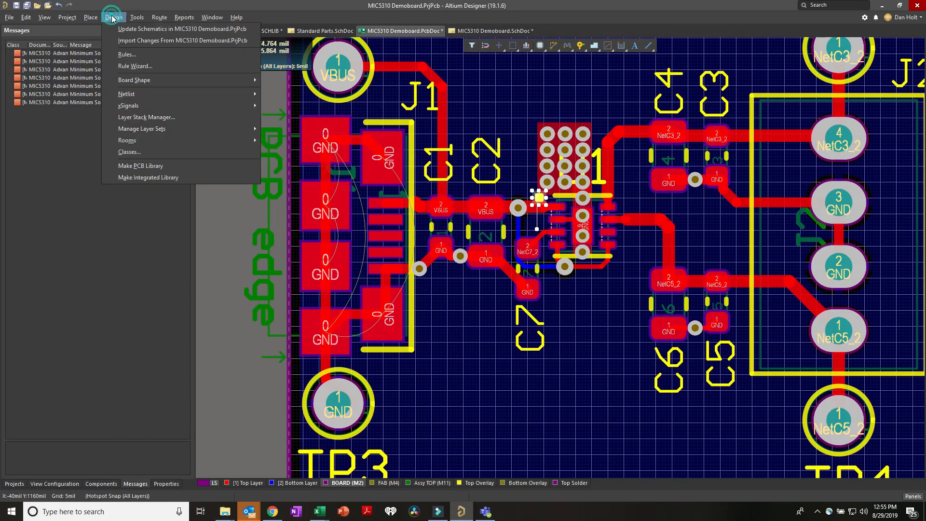
{"action": "left_click", "coordinate": [121, 54]}
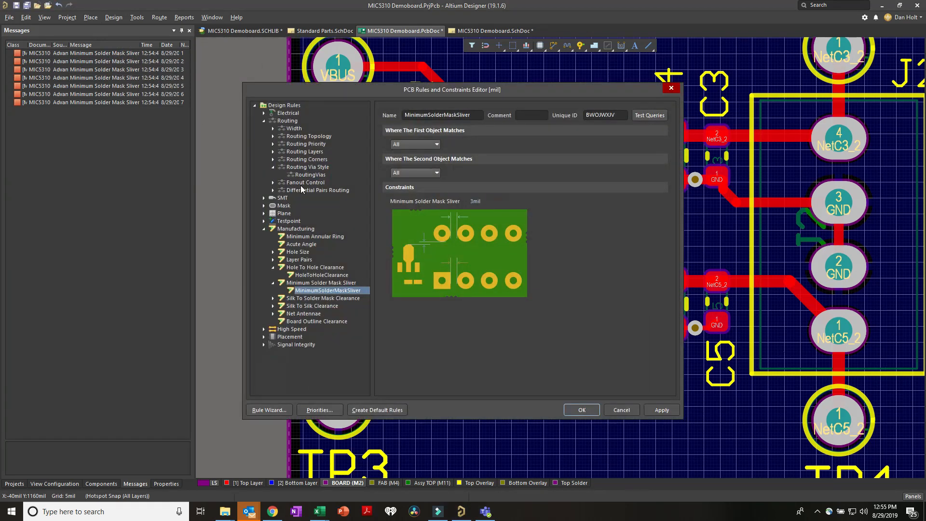
{"action": "left_click", "coordinate": [264, 121]}
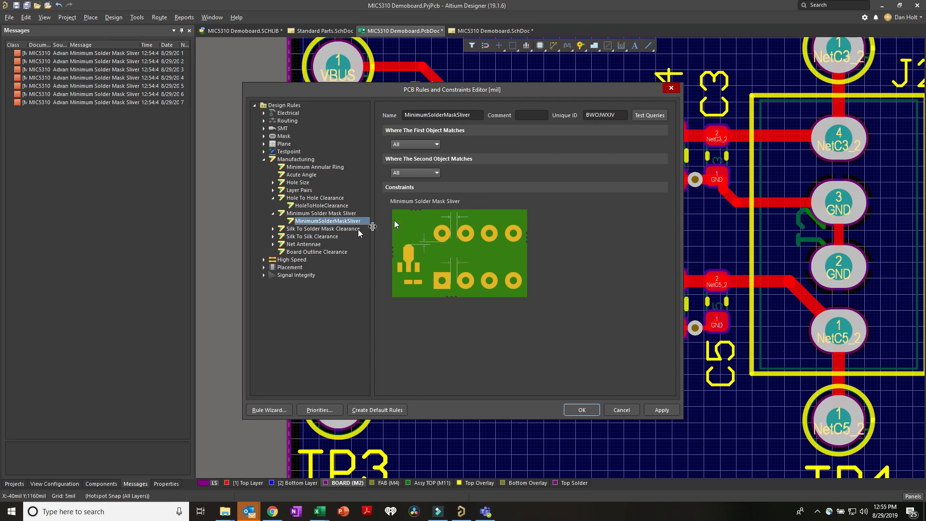
{"action": "left_click", "coordinate": [314, 214]}
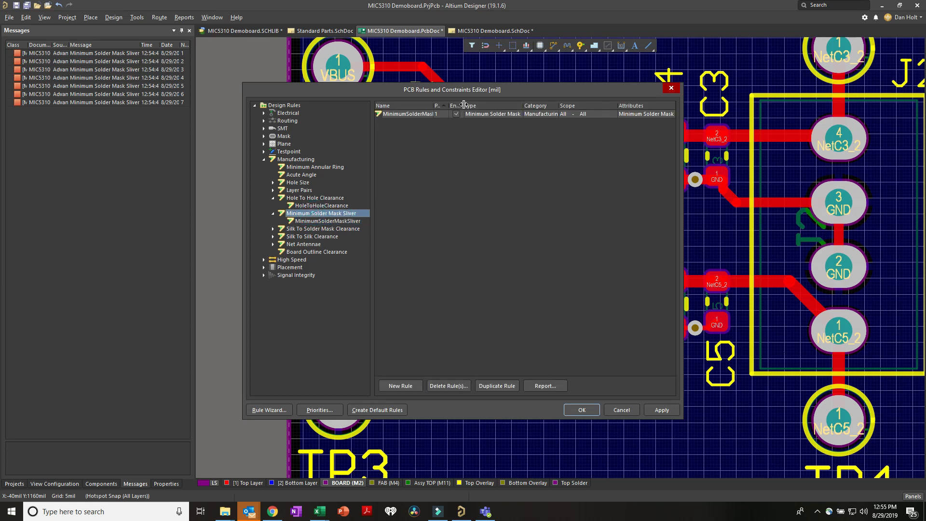
{"action": "left_click_drag", "start_coordinate": [465, 105], "coordinate": [482, 104]}
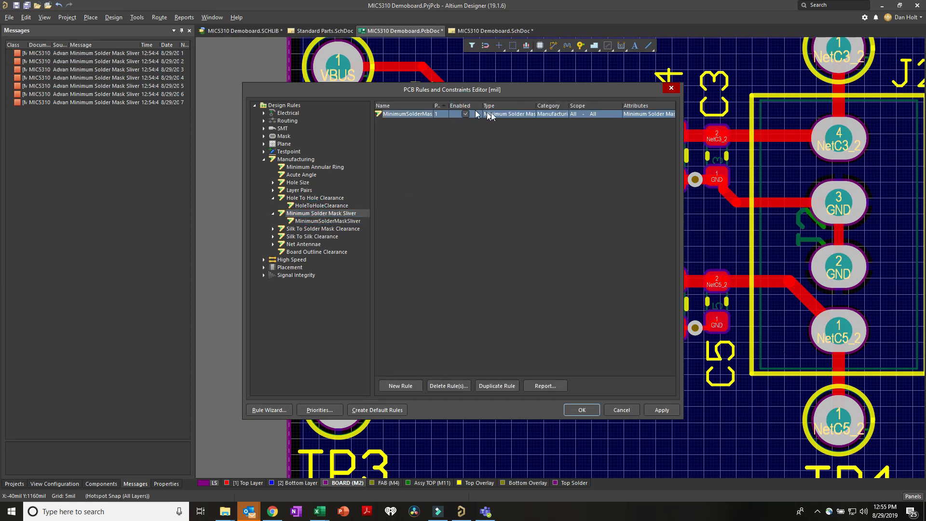
{"action": "left_click", "coordinate": [466, 114]}
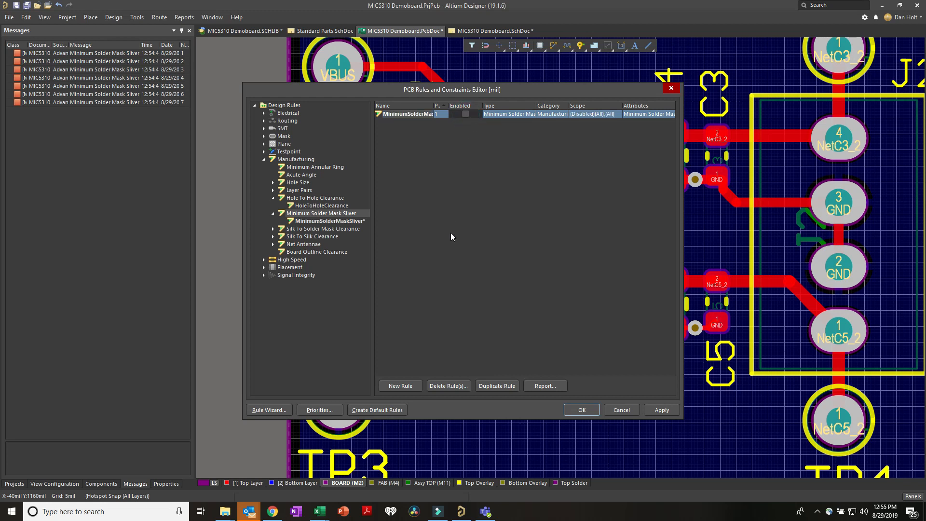
{"action": "left_click", "coordinate": [581, 410]}
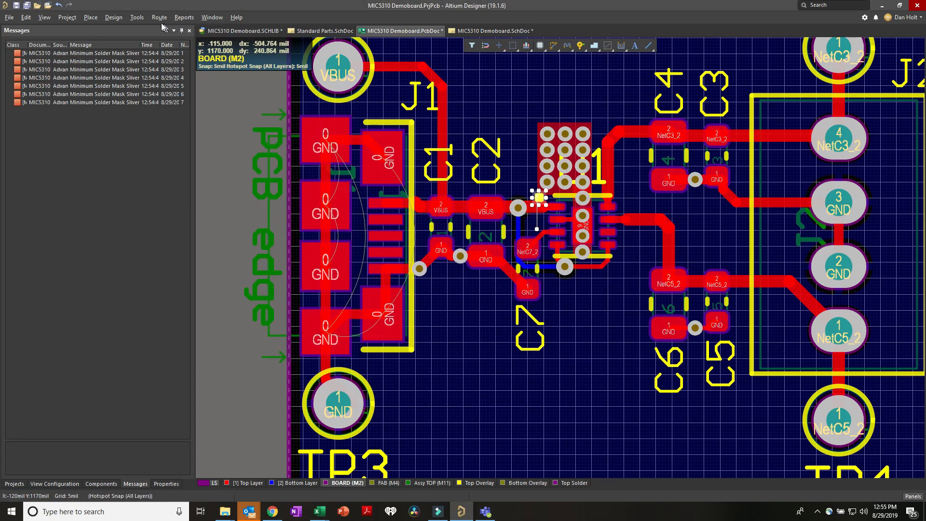
- Rerun the design rule check with the solder mask sliver rule disabled and review the report's violation summary
{"action": "left_click", "coordinate": [137, 17]}
{"action": "left_click", "coordinate": [145, 29]}
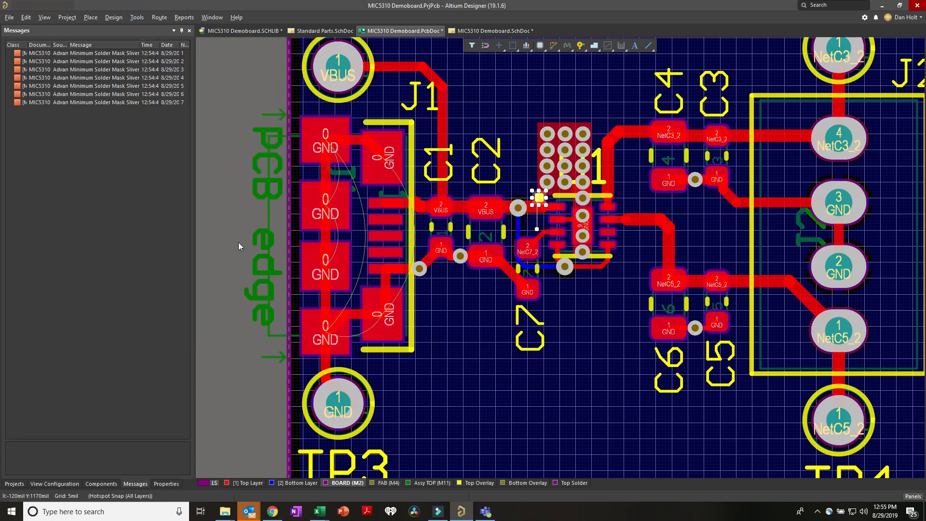
{"action": "left_click", "coordinate": [469, 491]}
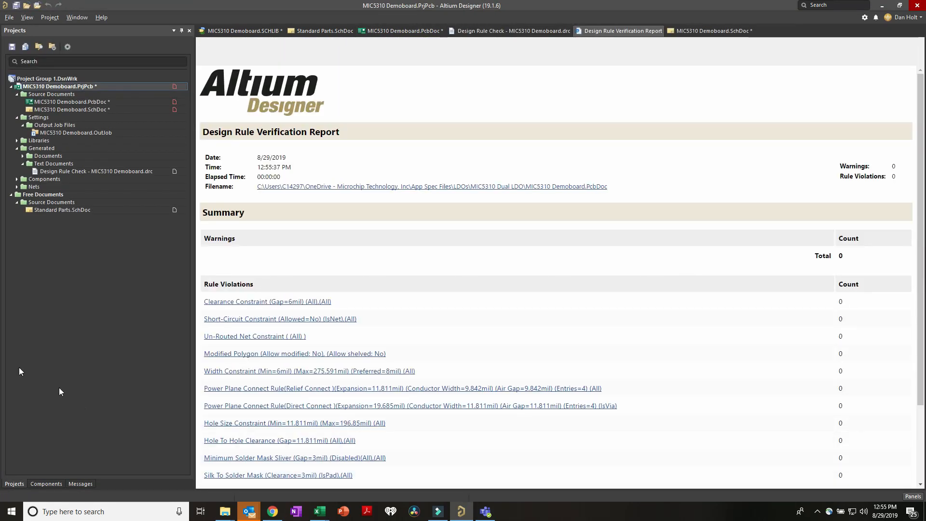
{"action": "scroll", "coordinate": [682, 337], "scroll_direction": "down", "scroll_amount": 3}
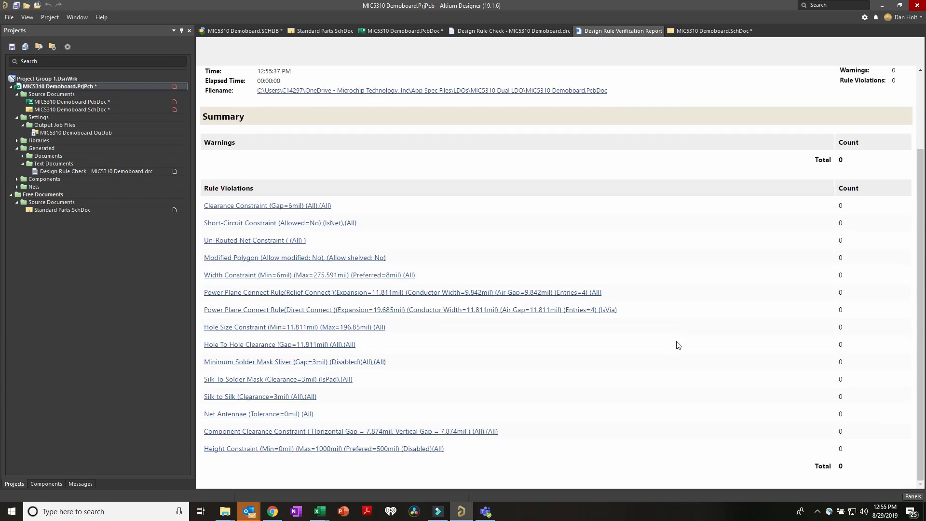
{"action": "scroll", "coordinate": [612, 322], "scroll_direction": "up", "scroll_amount": 3}
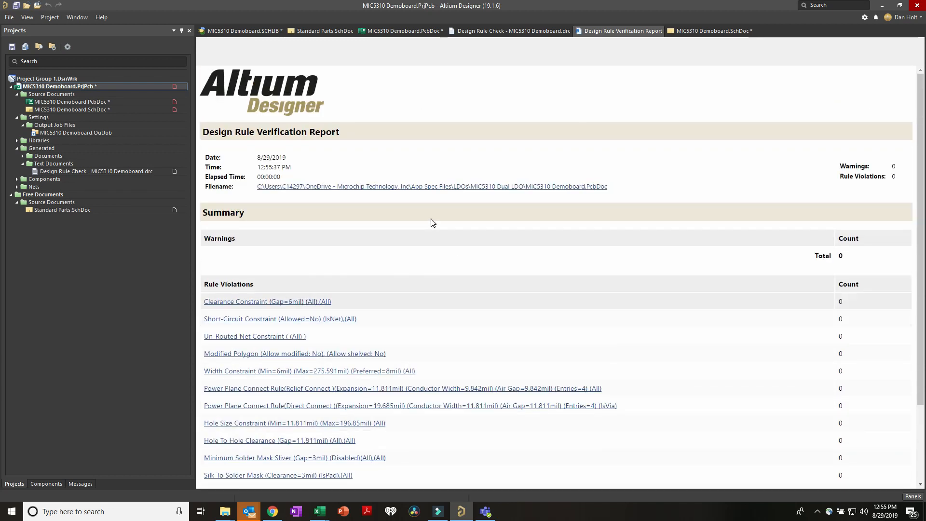
- Close the final verification report and Design Rule Check file, and switch from the PCB to the schematic documents
{"action": "right_click", "coordinate": [637, 29]}
{"action": "left_click", "coordinate": [648, 36]}
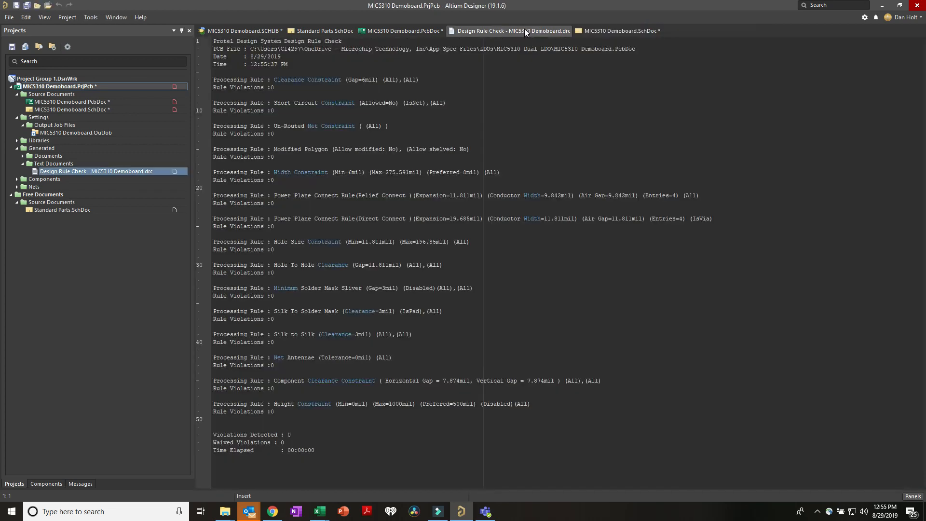
{"action": "right_click", "coordinate": [524, 27]}
{"action": "left_click", "coordinate": [532, 36]}
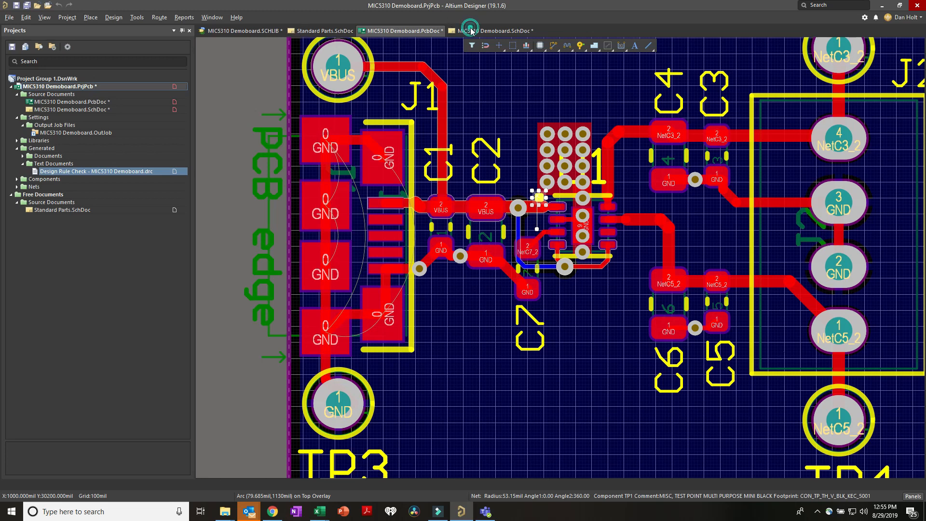
{"action": "left_click", "coordinate": [471, 32]}
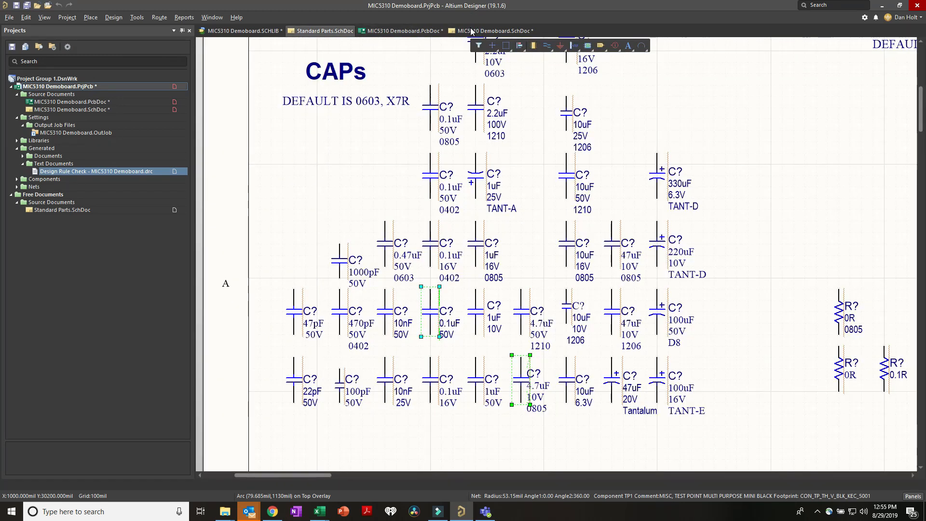
- Compile the MIC5310 Demoboard project from its schematic and check the compiler messages for errors
{"action": "left_click", "coordinate": [70, 18]}
{"action": "left_click", "coordinate": [77, 28]}
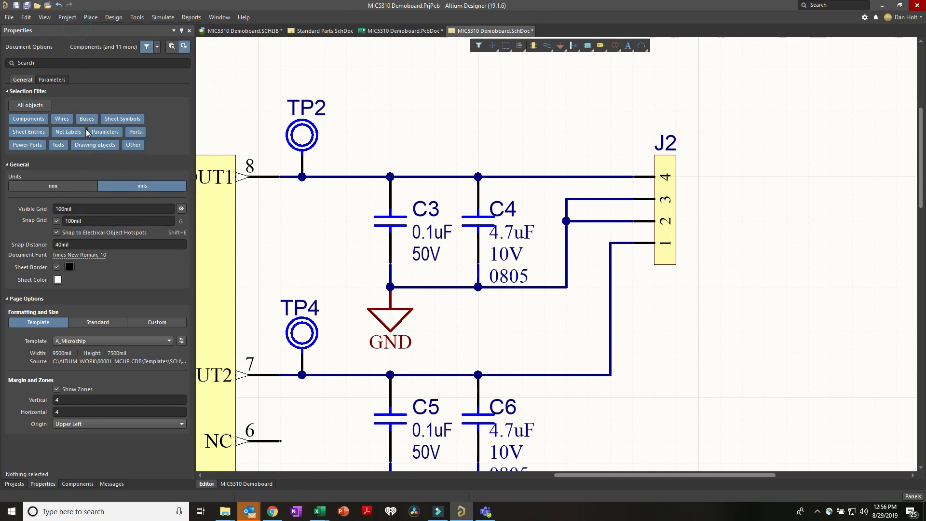
{"action": "left_click", "coordinate": [112, 484]}
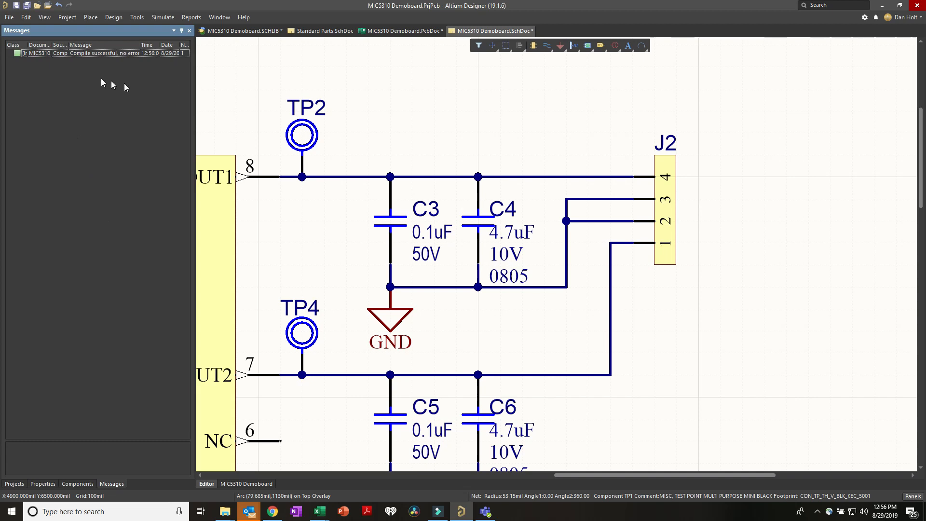
- Update the PCB document from the schematic, dismiss the comparator results, and return to the PCB layout
{"action": "left_click", "coordinate": [114, 17]}
{"action": "left_click", "coordinate": [120, 30]}
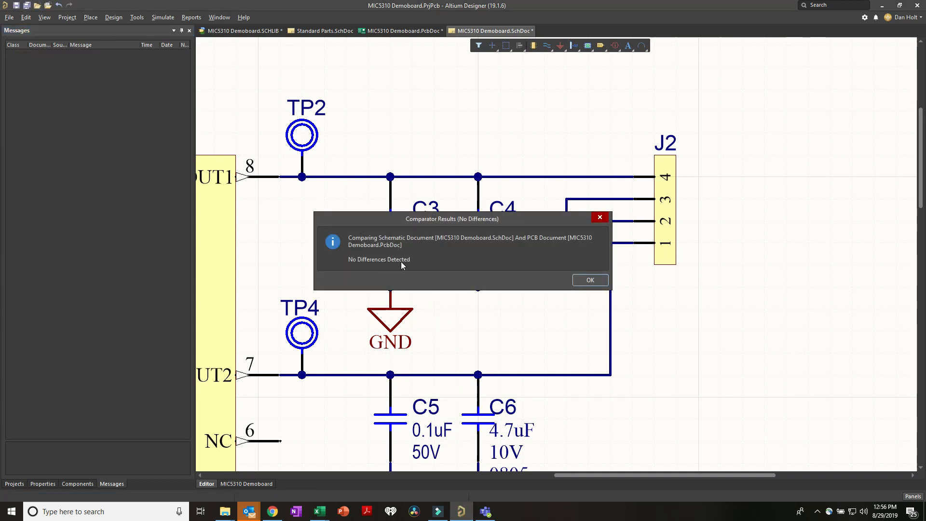
{"action": "left_click", "coordinate": [579, 280]}
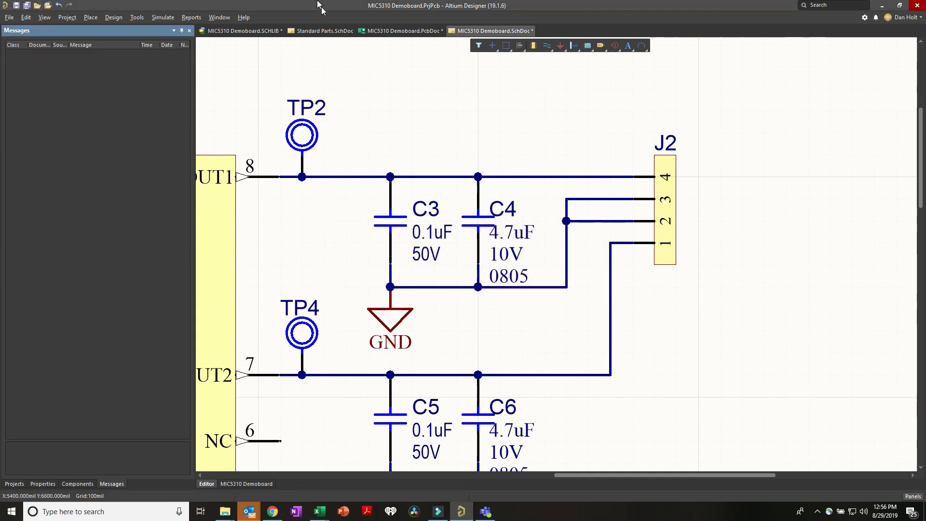
{"action": "left_click", "coordinate": [403, 30]}
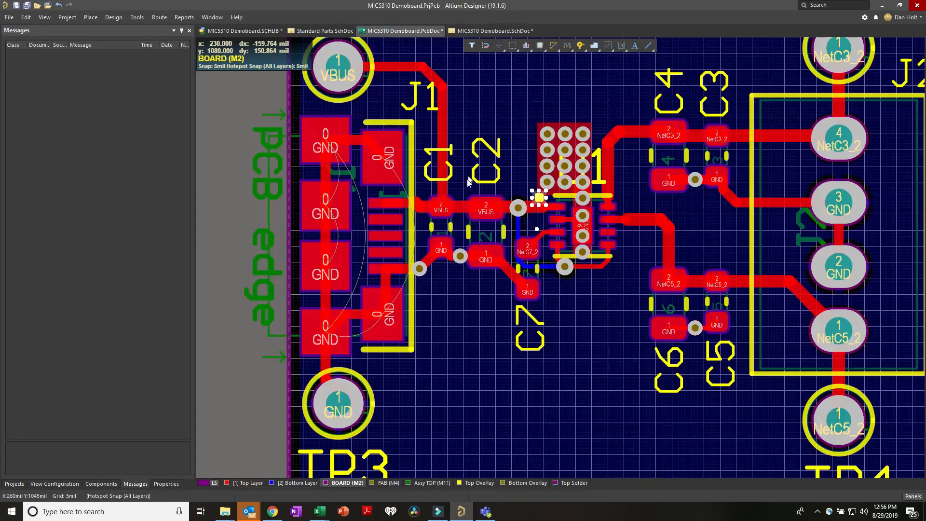
- Move the lower board outline line outward below the TP4 label, making the outline about 24.5 mm tall
{"action": "left_click", "coordinate": [502, 104]}
{"action": "scroll", "coordinate": [510, 167], "scroll_direction": "down", "scroll_amount": 4, "text": "ctrl"}
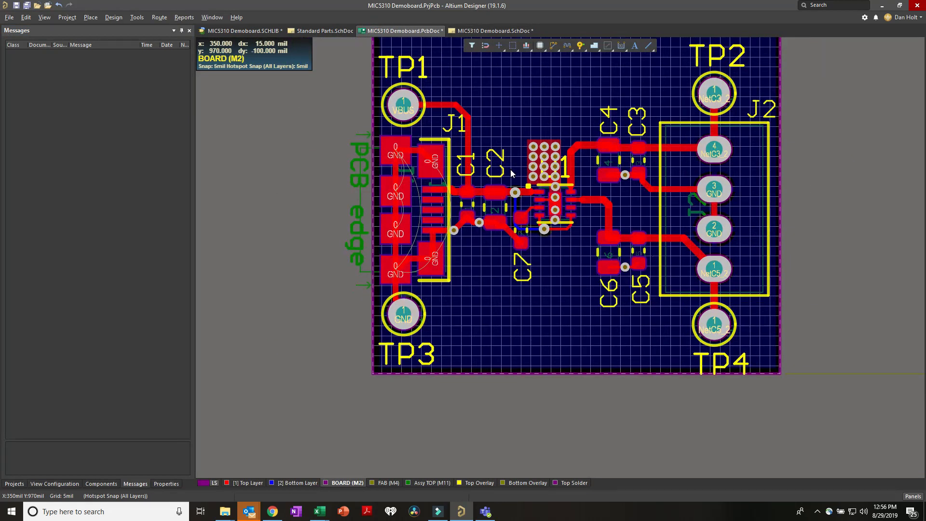
{"action": "right_click_drag", "start_coordinate": [484, 197], "coordinate": [411, 173]}
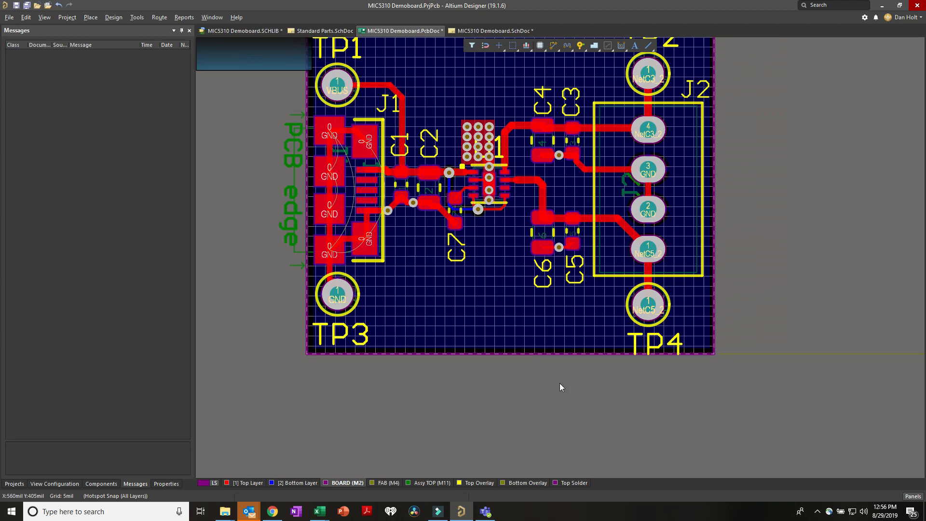
{"action": "scroll", "coordinate": [658, 378], "scroll_direction": "up", "scroll_amount": 2, "text": "ctrl"}
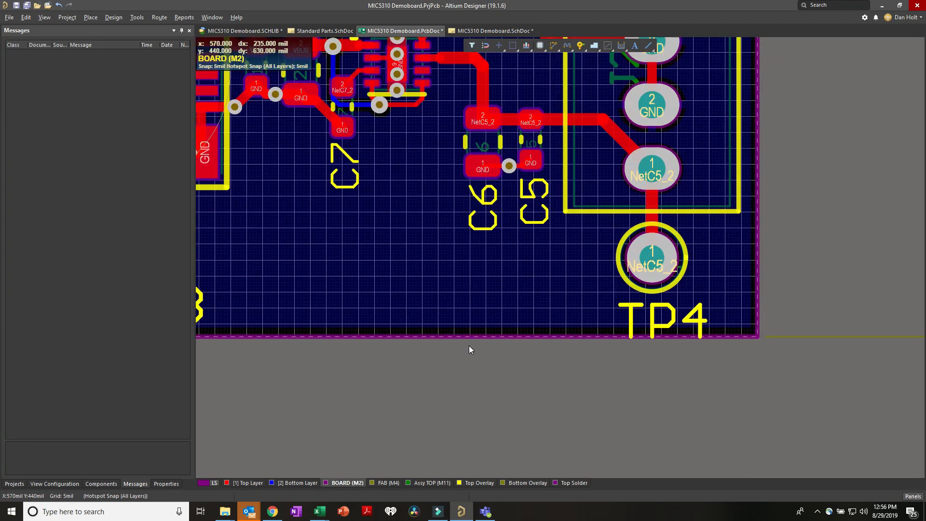
{"action": "scroll", "coordinate": [473, 347], "scroll_direction": "down", "scroll_amount": 2, "text": "ctrl"}
{"action": "scroll", "coordinate": [480, 355], "scroll_direction": "up", "scroll_amount": 3, "text": "ctrl"}
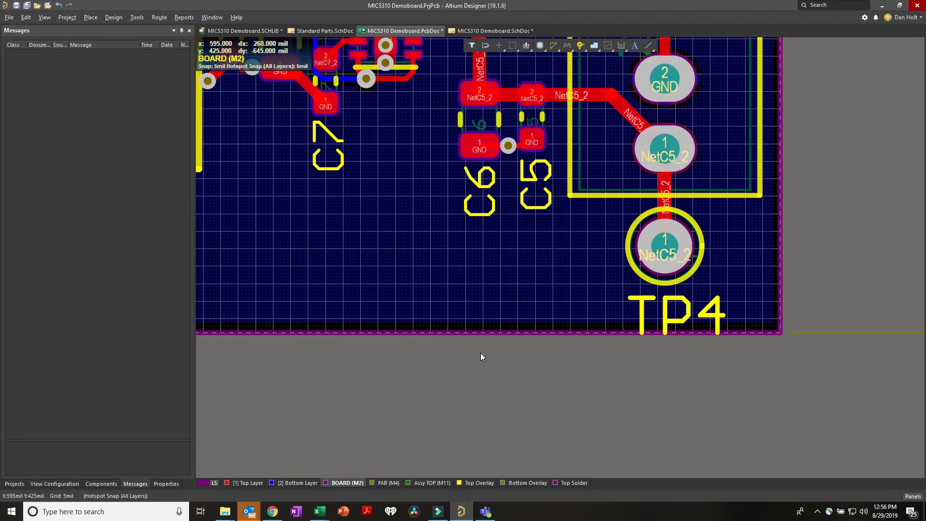
{"action": "left_click", "coordinate": [440, 333]}
{"action": "left_click_drag", "start_coordinate": [438, 333], "coordinate": [438, 346]}
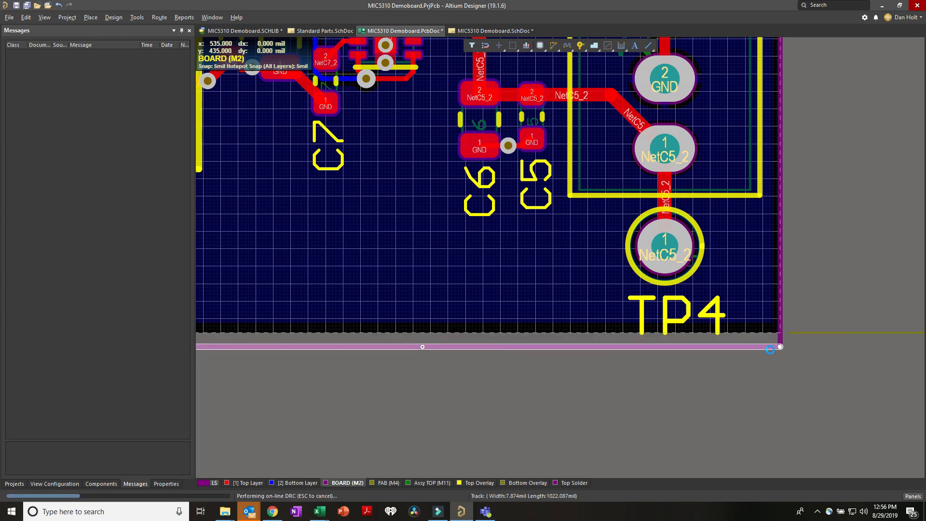
- Add the other three outline lines to the selection and redefine the board shape from the selected objects
{"action": "left_click", "coordinate": [781, 326], "text": "shift"}
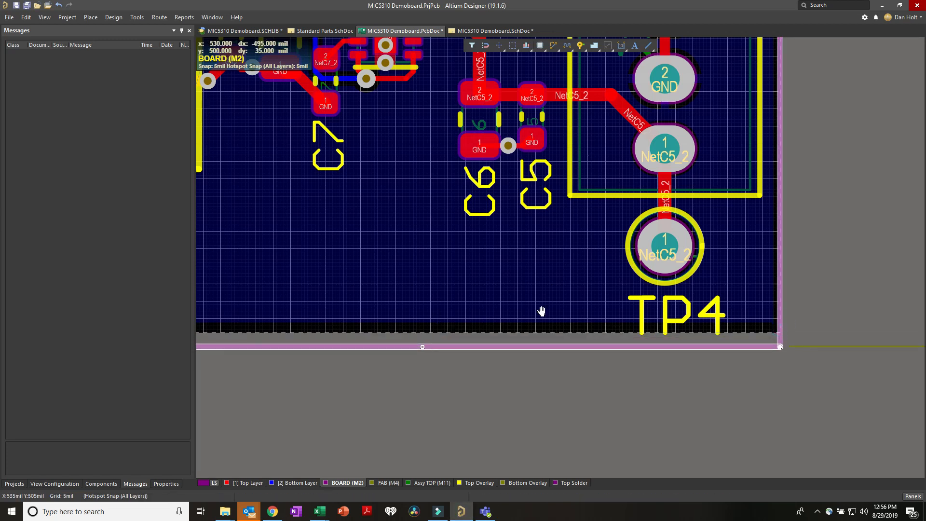
{"action": "right_click_drag", "start_coordinate": [336, 301], "coordinate": [638, 318]}
{"action": "left_click", "coordinate": [368, 281], "text": "shift"}
{"action": "right_click_drag", "start_coordinate": [627, 138], "coordinate": [524, 475]}
{"action": "right_click_drag", "start_coordinate": [520, 151], "coordinate": [527, 324]}
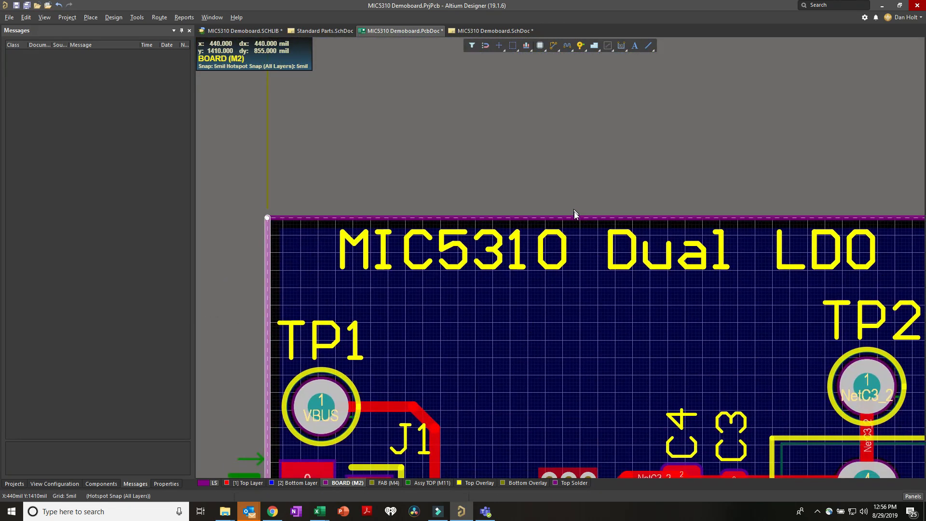
{"action": "left_click", "coordinate": [575, 218], "text": "shift"}
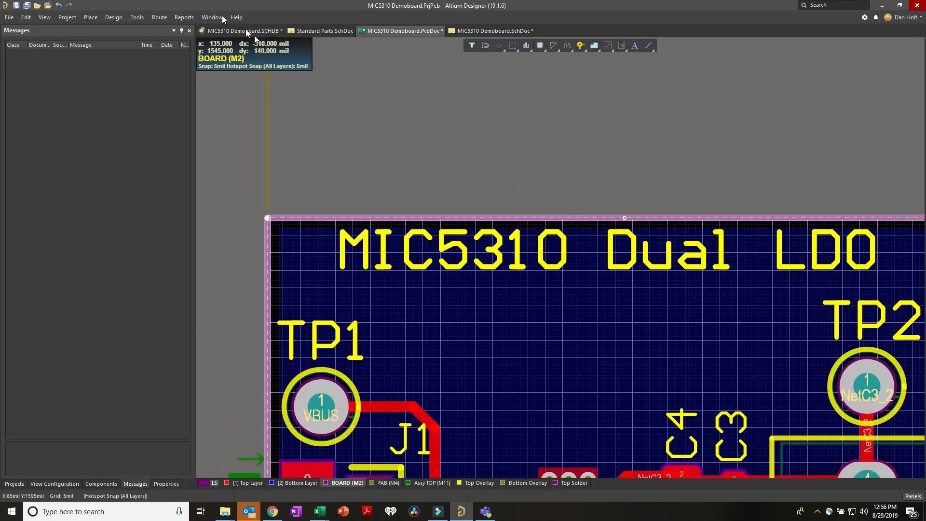
{"action": "left_click", "coordinate": [115, 17]}
{"action": "left_click", "coordinate": [143, 80]}
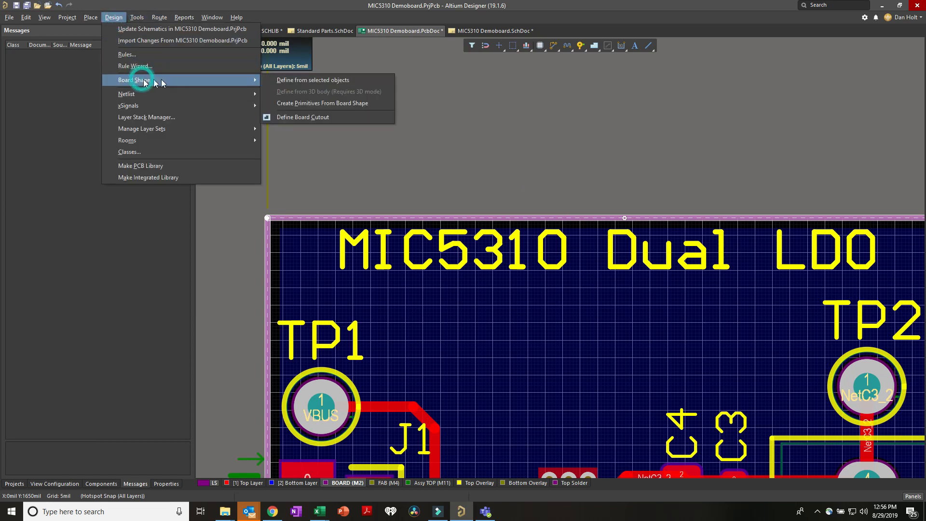
{"action": "left_click", "coordinate": [291, 80]}
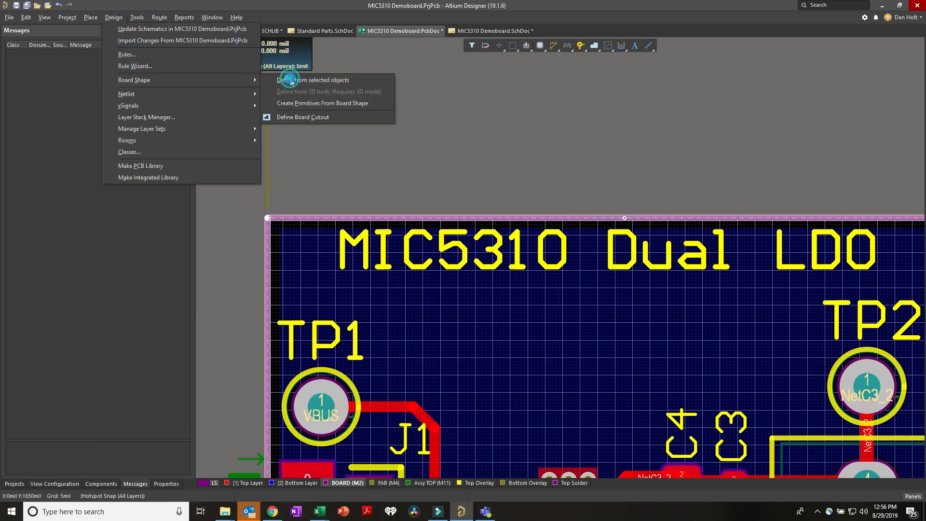
{"action": "scroll", "coordinate": [537, 227], "scroll_direction": "down", "scroll_amount": 3, "text": "ctrl"}
{"action": "scroll", "coordinate": [562, 250], "scroll_direction": "down", "scroll_amount": 2, "text": "ctrl"}
{"action": "right_click_drag", "start_coordinate": [549, 193], "coordinate": [525, 51]}
{"action": "scroll", "coordinate": [627, 329], "scroll_direction": "up", "scroll_amount": 3, "text": "ctrl"}
{"action": "left_click", "coordinate": [661, 407]}
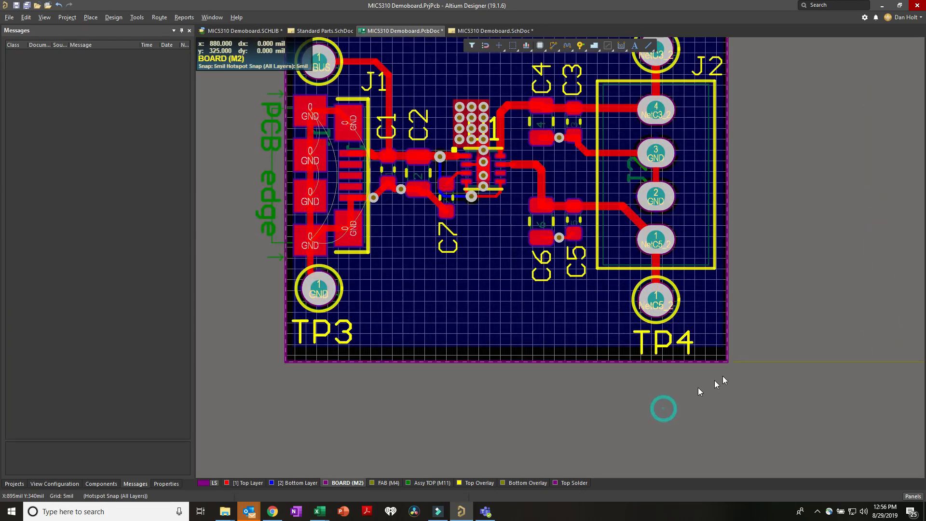
- Move the vertical board height dimension inward so it sits close beside the board's right edge
{"action": "scroll", "coordinate": [727, 359], "scroll_direction": "down", "scroll_amount": 2, "text": "ctrl"}
{"action": "right_click_drag", "start_coordinate": [779, 234], "coordinate": [587, 290]}
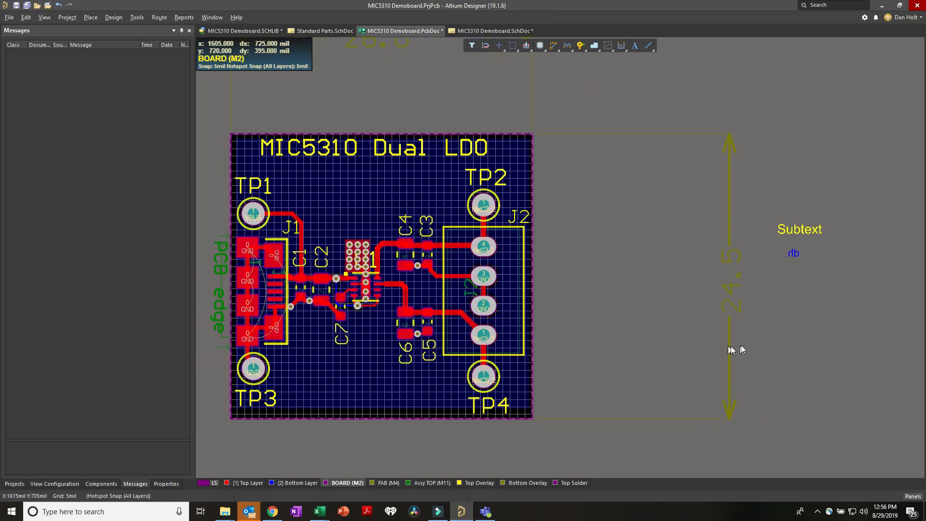
{"action": "left_click", "coordinate": [730, 326]}
{"action": "left_click_drag", "start_coordinate": [724, 327], "coordinate": [574, 330]}
{"action": "left_click", "coordinate": [555, 329]}
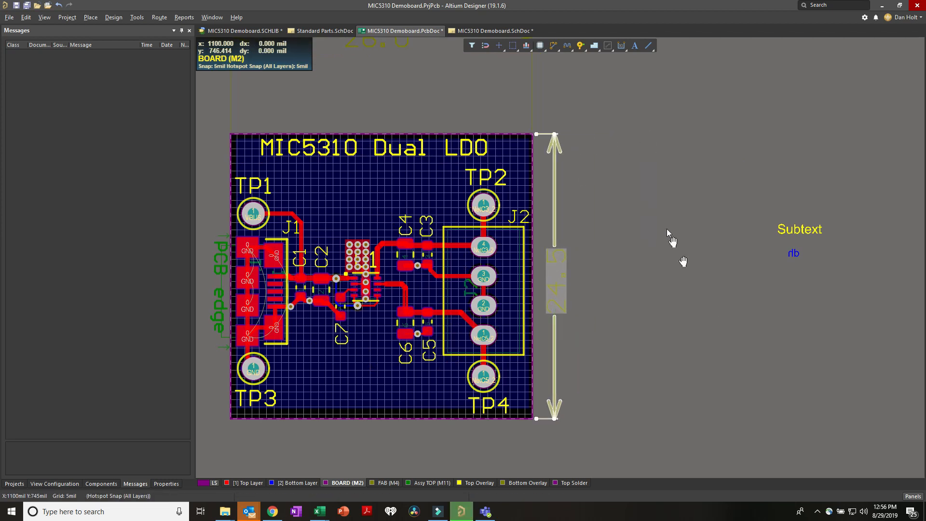
- Move the horizontal board width dimension down so it sits just above the board's top edge
{"action": "right_click_drag", "start_coordinate": [672, 241], "coordinate": [715, 314]}
{"action": "left_click", "coordinate": [486, 117]}
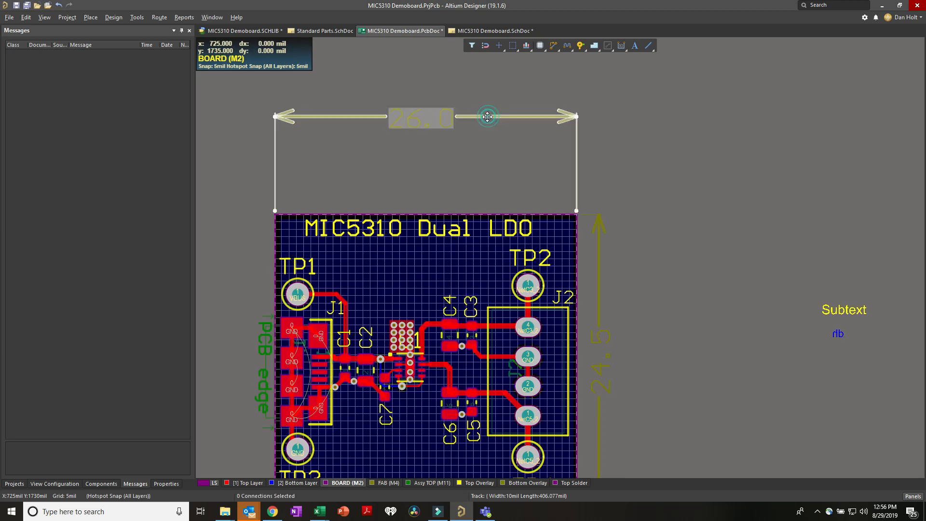
{"action": "left_click_drag", "start_coordinate": [487, 117], "coordinate": [485, 191]}
{"action": "right_click_drag", "start_coordinate": [539, 122], "coordinate": [625, 100]}
{"action": "left_click", "coordinate": [297, 210]}
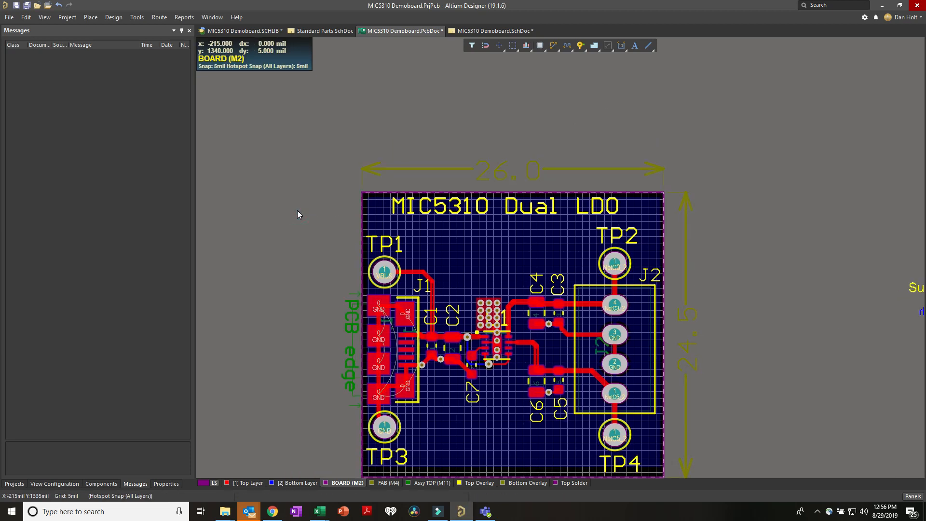
- Start a linear dimension with the centers of the TP1 and TP3 pads as its two references
{"action": "key", "text": "p"}
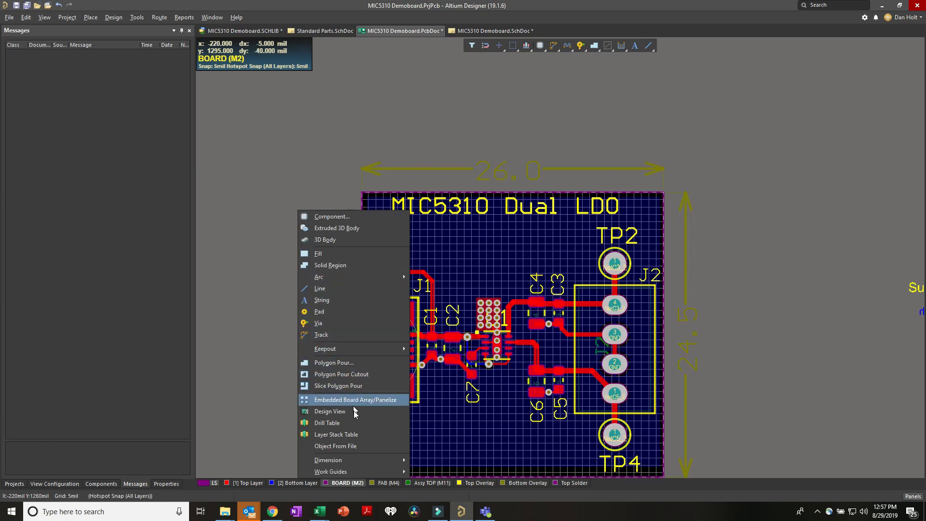
{"action": "mouse_move", "coordinate": [361, 463]}
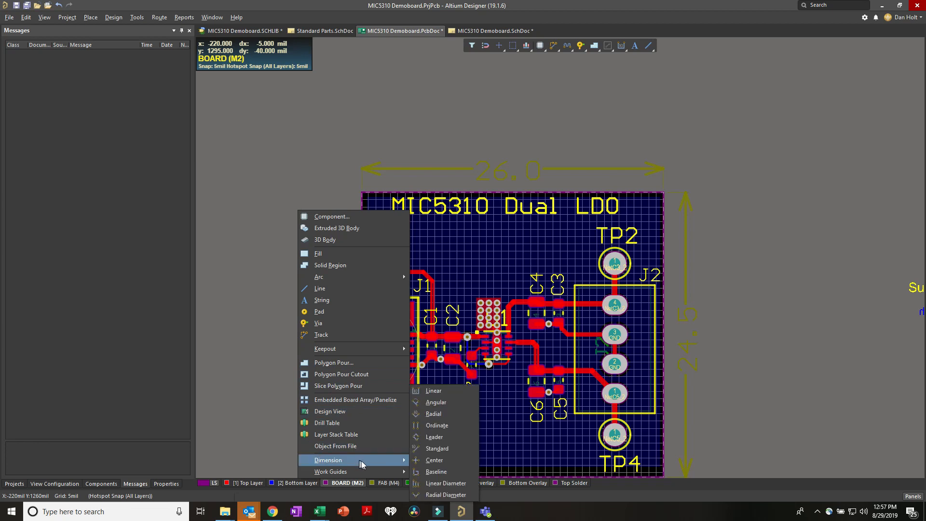
{"action": "left_click", "coordinate": [440, 390]}
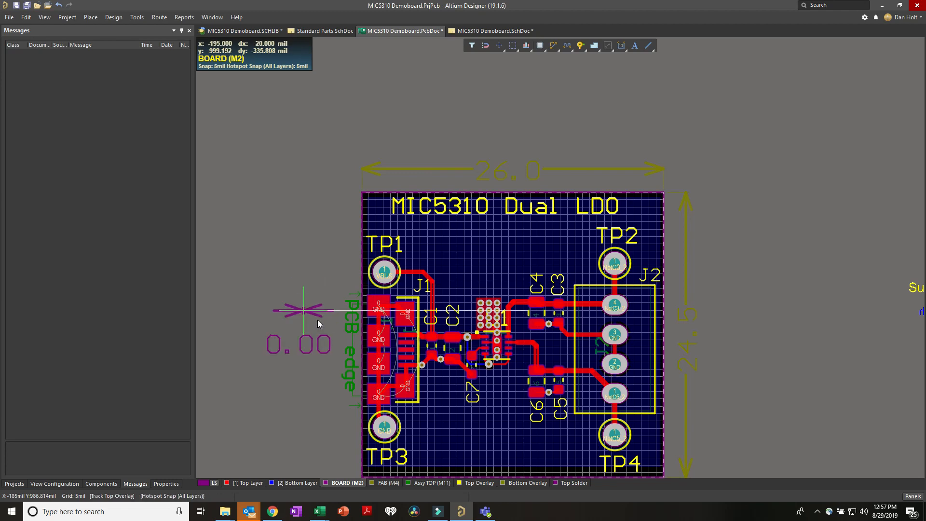
{"action": "scroll", "coordinate": [330, 290], "scroll_direction": "up", "scroll_amount": 3, "text": "ctrl"}
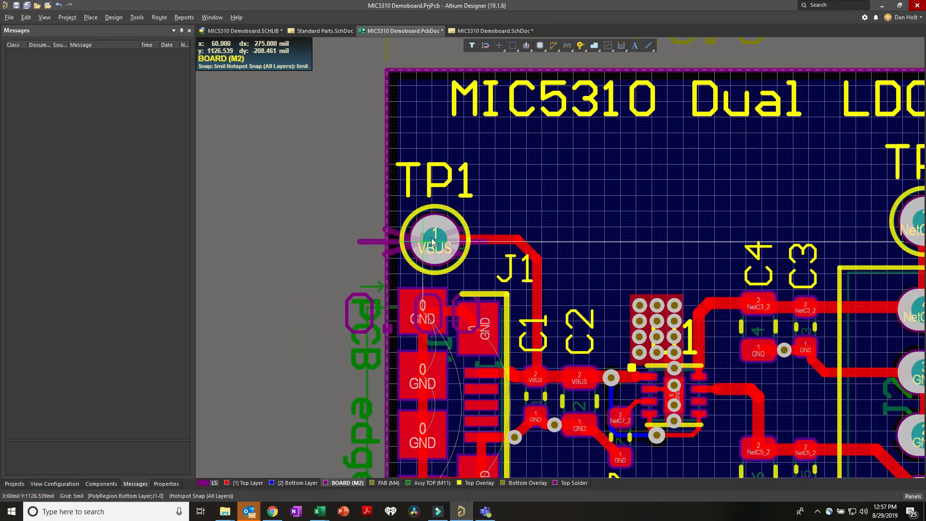
{"action": "left_click", "coordinate": [437, 240]}
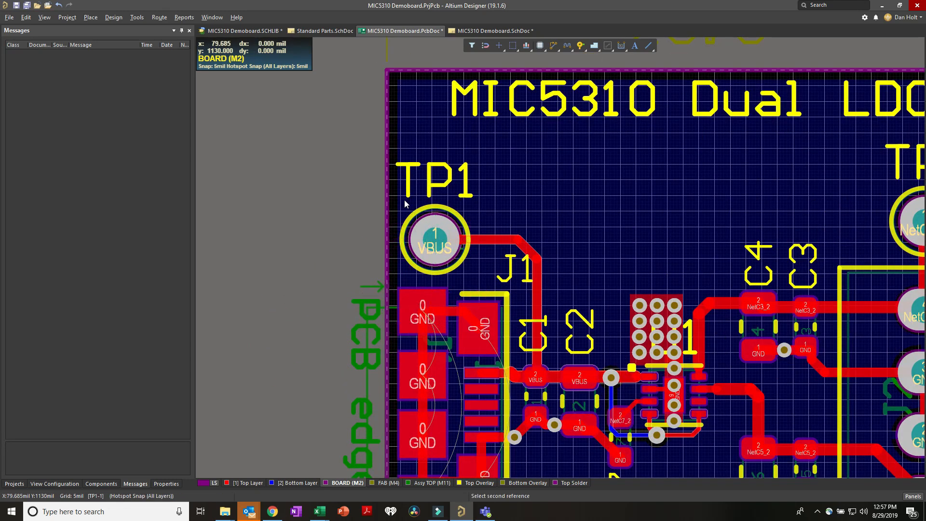
{"action": "scroll", "coordinate": [422, 308], "scroll_direction": "down", "scroll_amount": 3}
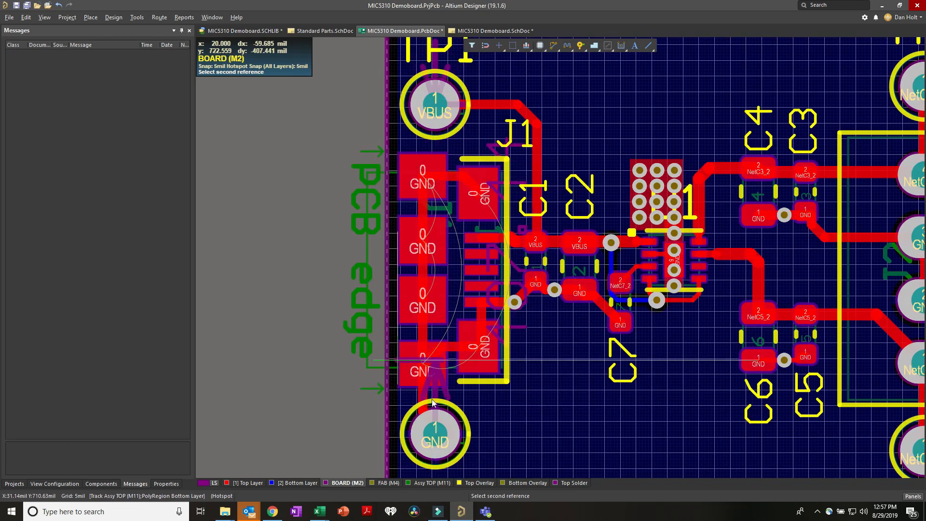
{"action": "left_click", "coordinate": [435, 438]}
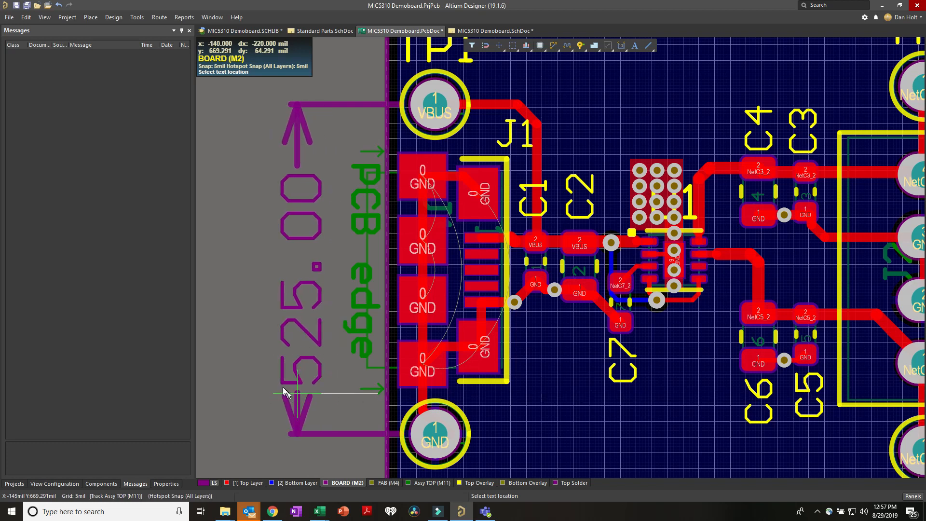
- Orient the TP1–TP3 dimension vertically, place it outside the board's left edge, and finish dimensioning
{"action": "key", "text": "space"}
{"action": "scroll", "coordinate": [283, 387], "scroll_direction": "down", "scroll_amount": 3, "text": "ctrl"}
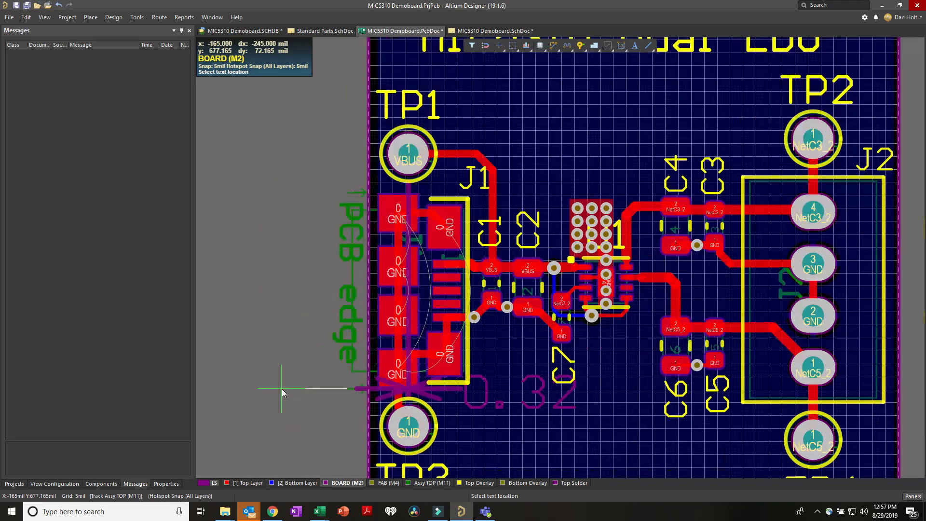
{"action": "scroll", "coordinate": [309, 362], "scroll_direction": "down", "scroll_amount": 5}
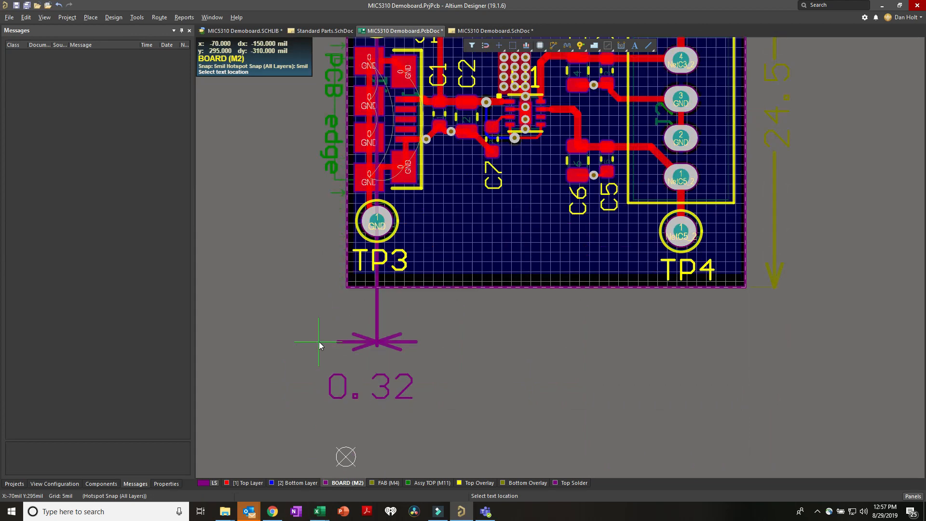
{"action": "scroll", "coordinate": [323, 311], "scroll_direction": "up", "scroll_amount": 4}
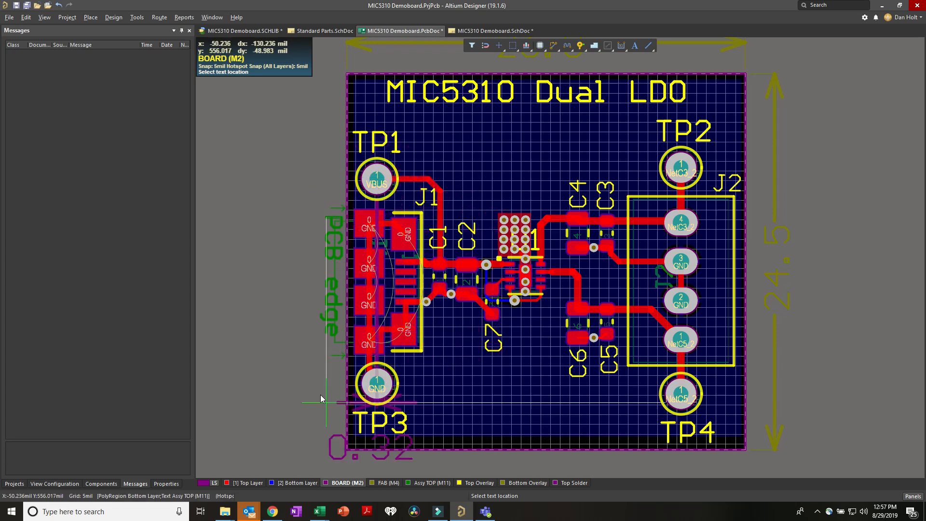
{"action": "key", "text": "space"}
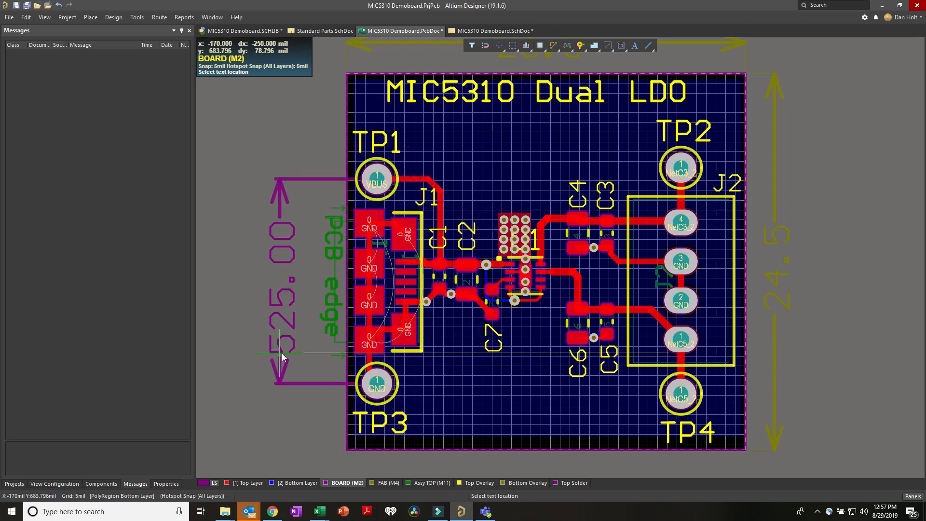
{"action": "left_click", "coordinate": [287, 353]}
{"action": "right_click", "coordinate": [270, 372]}
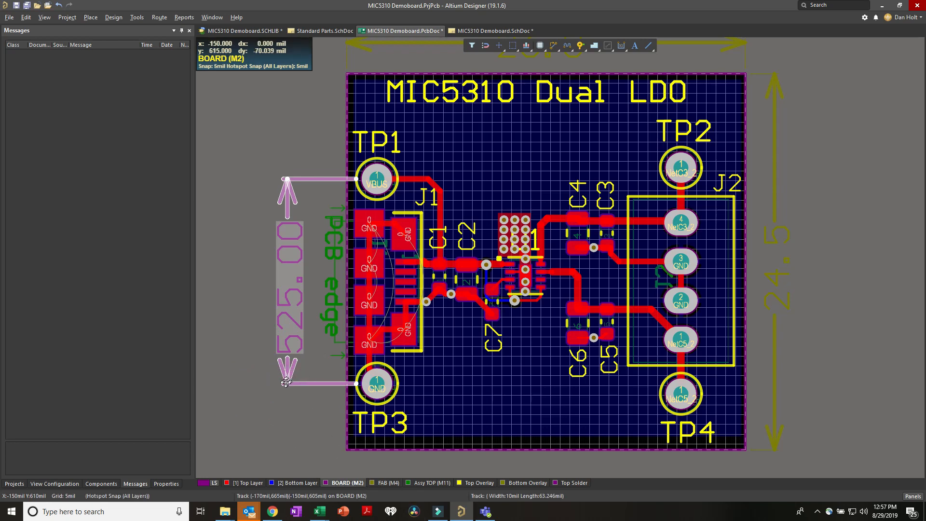
- Make FAB (M4) the active layer and move the vertical TP1–TP3 dimension from the BOARD (M2) layer to FAB (M4)
{"action": "left_click", "coordinate": [383, 483]}
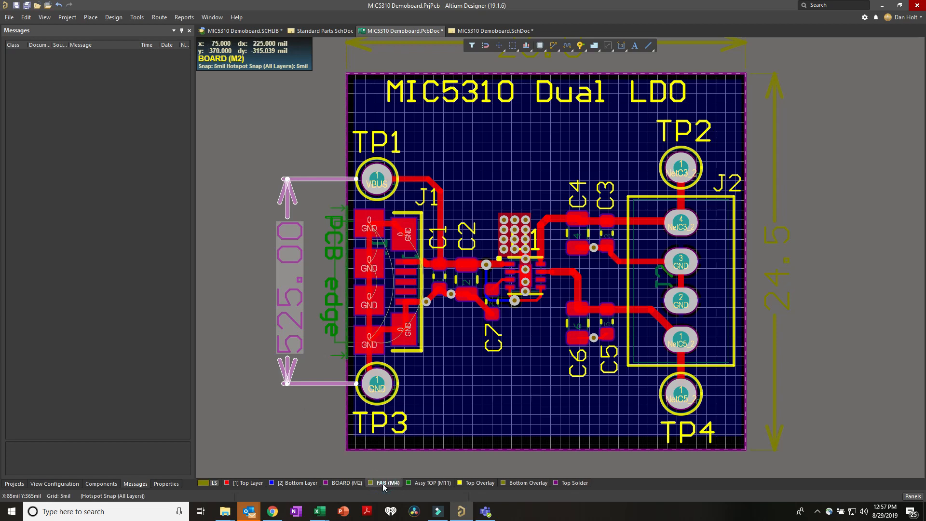
{"action": "right_click_drag", "start_coordinate": [427, 68], "coordinate": [455, 101]}
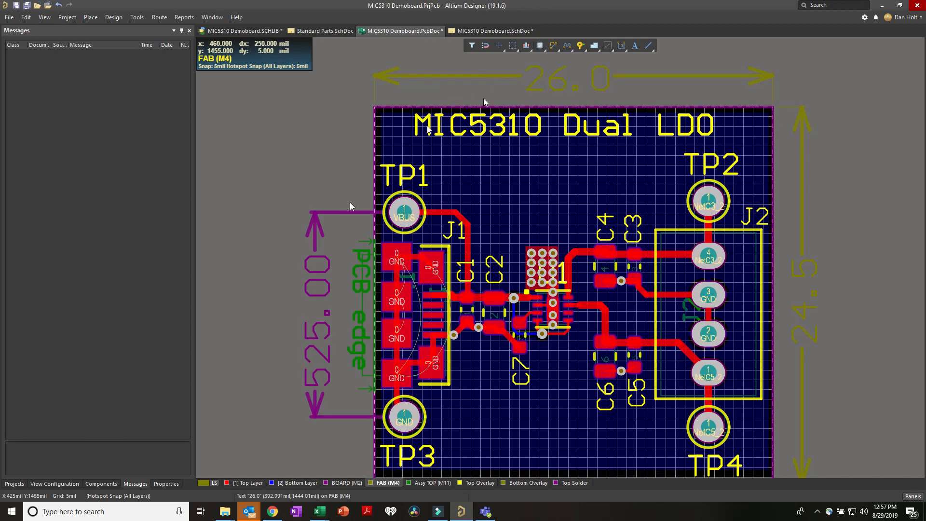
{"action": "double_click", "coordinate": [311, 235]}
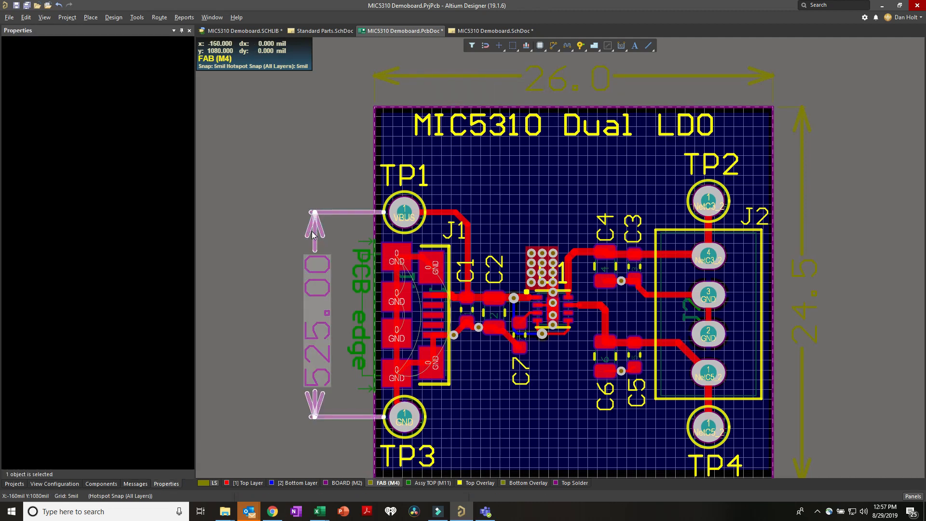
{"action": "left_click", "coordinate": [173, 234]}
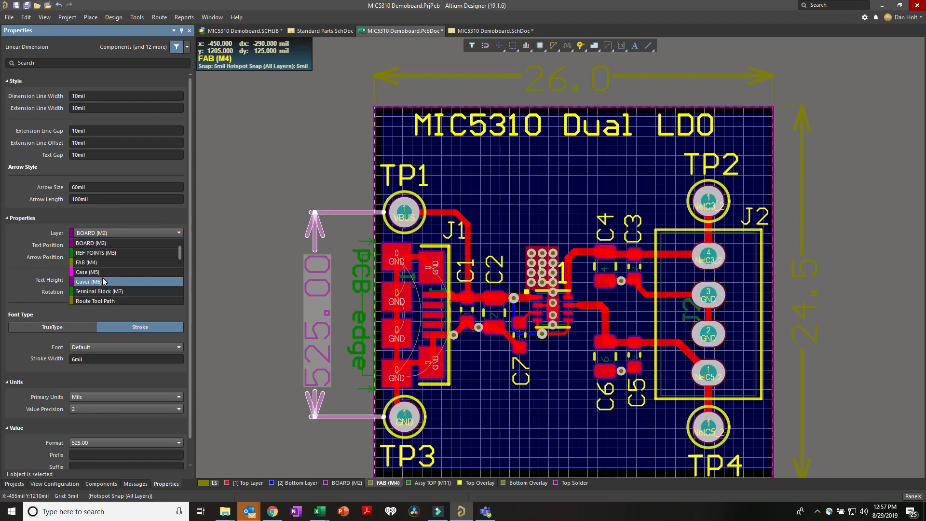
{"action": "left_click", "coordinate": [87, 262]}
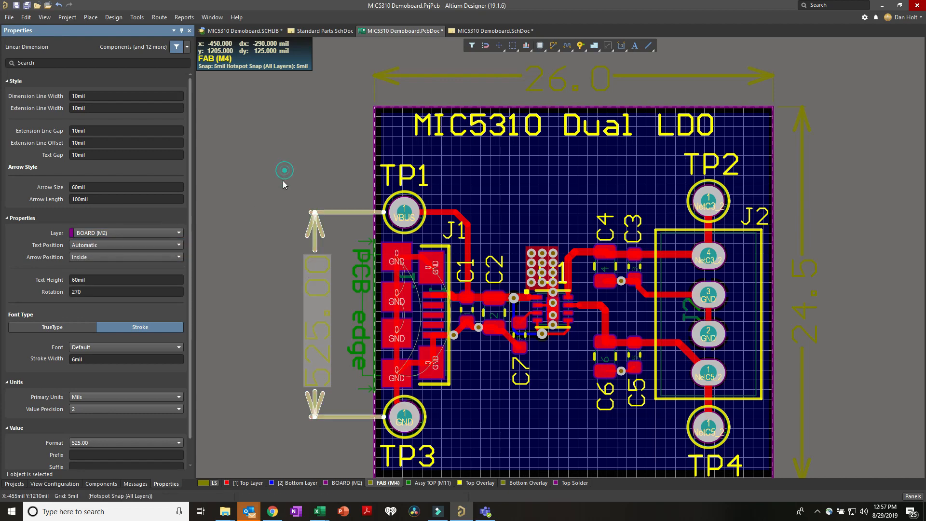
{"action": "left_click", "coordinate": [268, 238]}
{"action": "scroll", "coordinate": [267, 238], "scroll_direction": "down", "scroll_amount": 2, "text": "ctrl"}
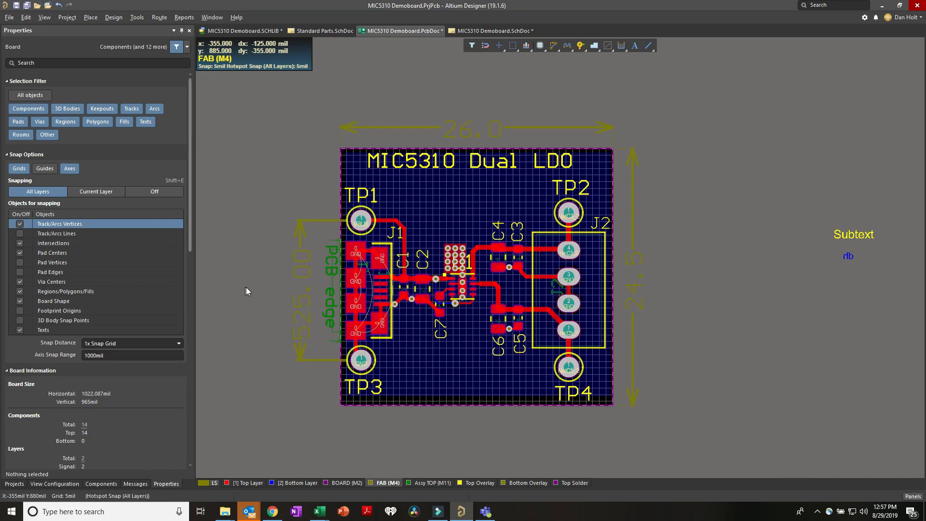
- Delete the vertical TP1–TP3 dimension outside the board's left edge
{"action": "left_click", "coordinate": [312, 220]}
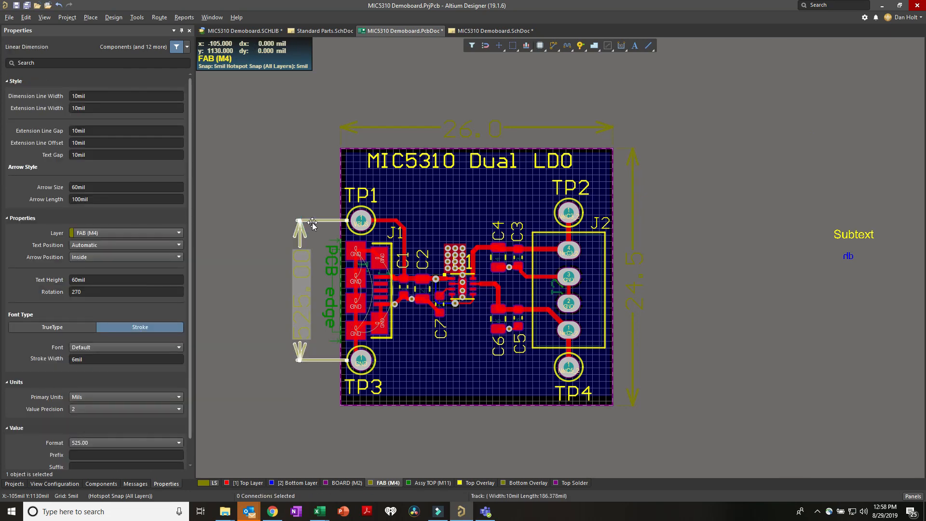
{"action": "key", "text": "Delete"}
- Make all mechanical layers and all other layers, including Drill Drawing and Multi-Layer, visible in the PCB view configuration
{"action": "scroll", "coordinate": [482, 239], "scroll_direction": "down", "scroll_amount": 3, "text": "ctrl"}
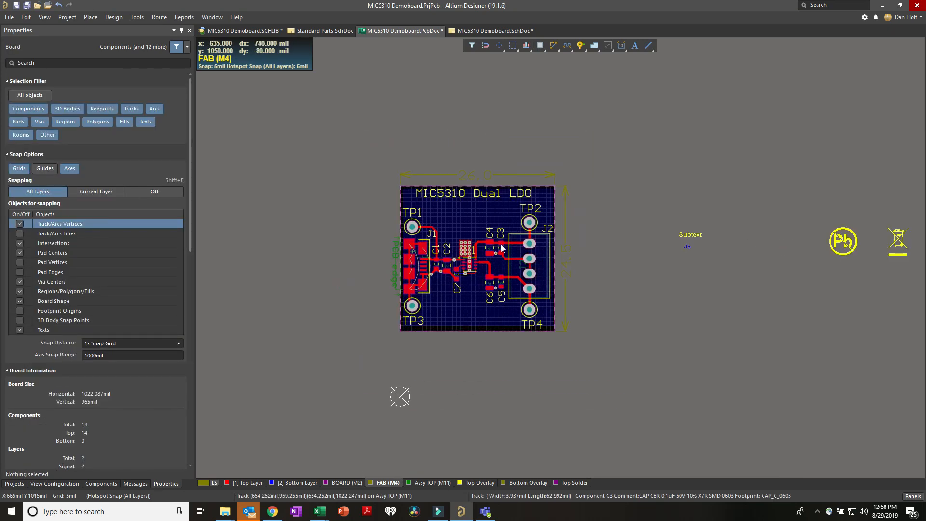
{"action": "scroll", "coordinate": [502, 249], "scroll_direction": "down", "scroll_amount": 2, "text": "ctrl"}
{"action": "scroll", "coordinate": [502, 246], "scroll_direction": "down", "scroll_amount": 1, "text": "ctrl"}
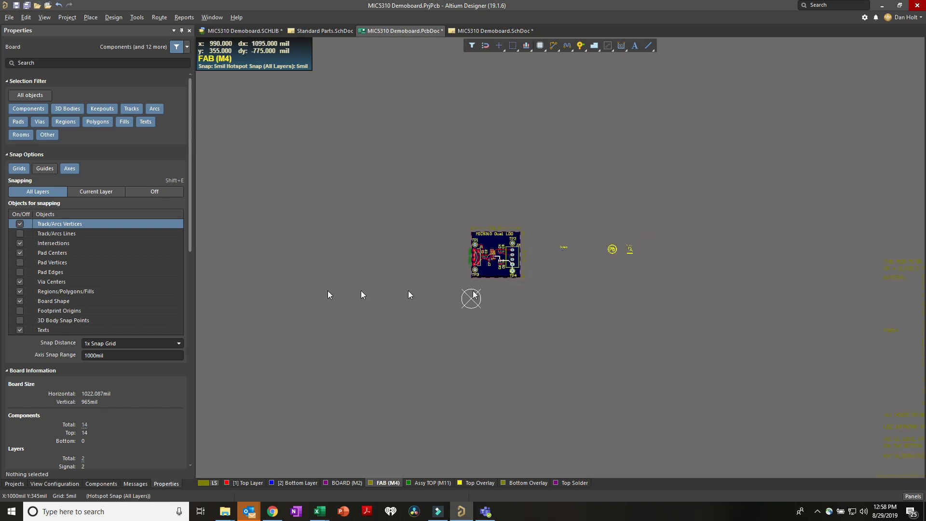
{"action": "key", "text": "l"}
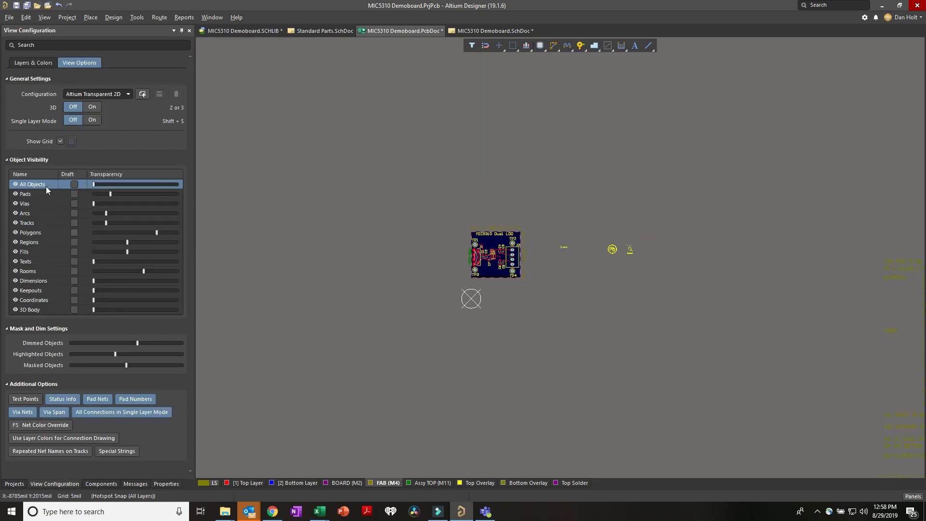
{"action": "key", "text": "l"}
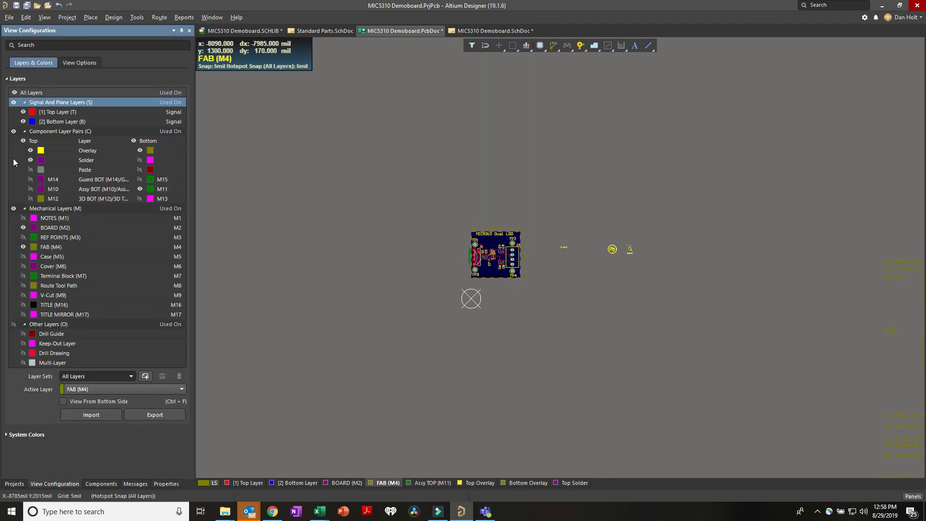
{"action": "left_click", "coordinate": [14, 210]}
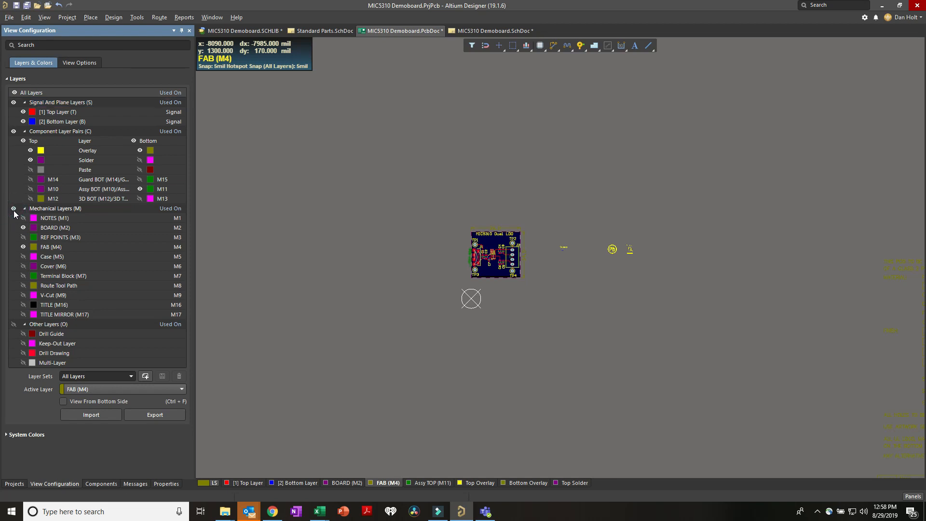
{"action": "left_click", "coordinate": [13, 208]}
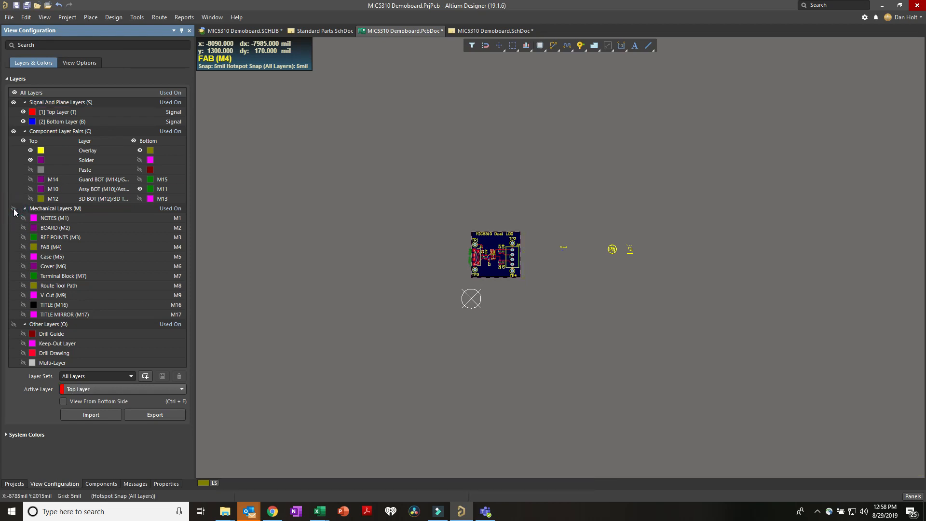
{"action": "left_click", "coordinate": [13, 209]}
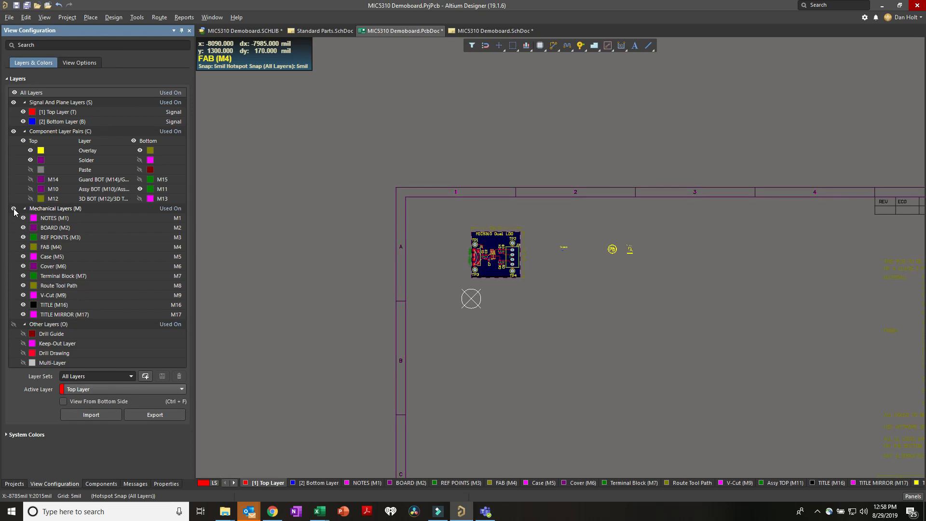
{"action": "left_click", "coordinate": [13, 324]}
{"action": "left_click", "coordinate": [14, 325]}
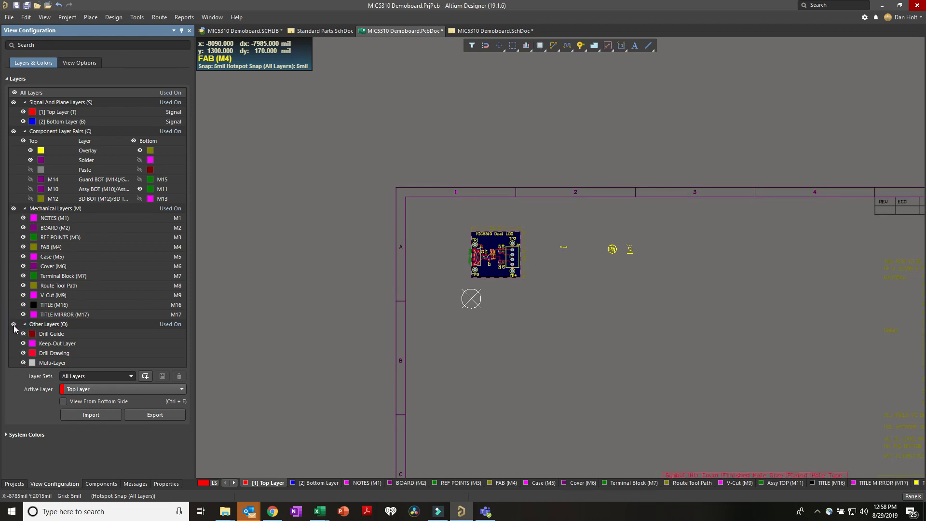
- Make every top and bottom component layer pair visible, including the Solder, Paste, Guard, Assy and 3D layers
{"action": "left_click", "coordinate": [23, 140]}
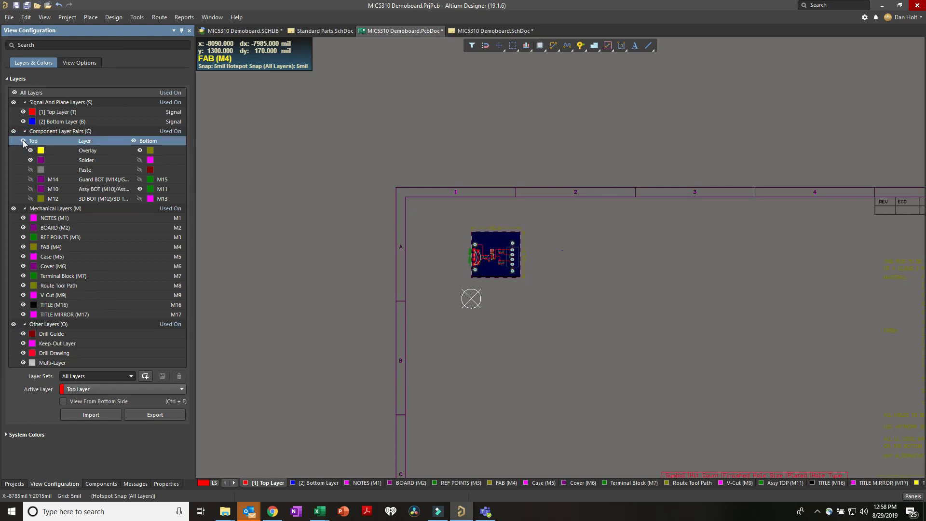
{"action": "left_click", "coordinate": [134, 141]}
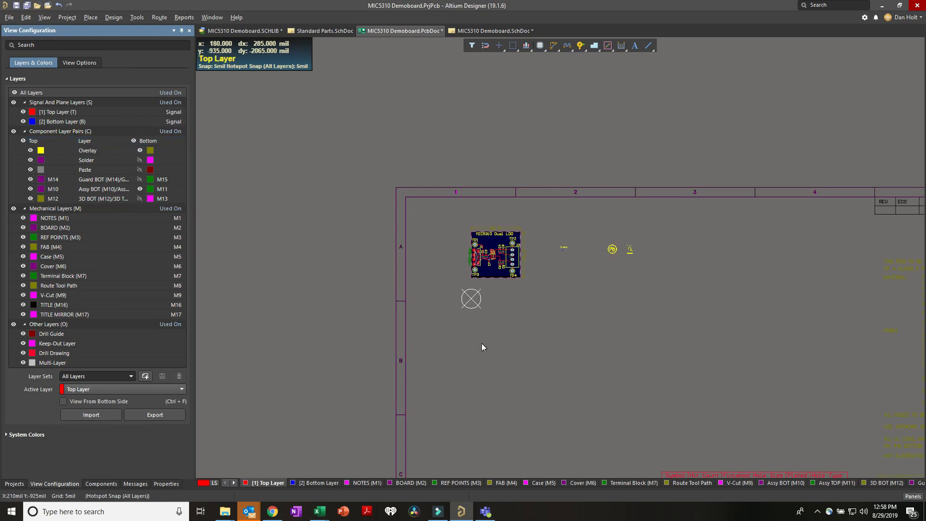
{"action": "left_click", "coordinate": [134, 140]}
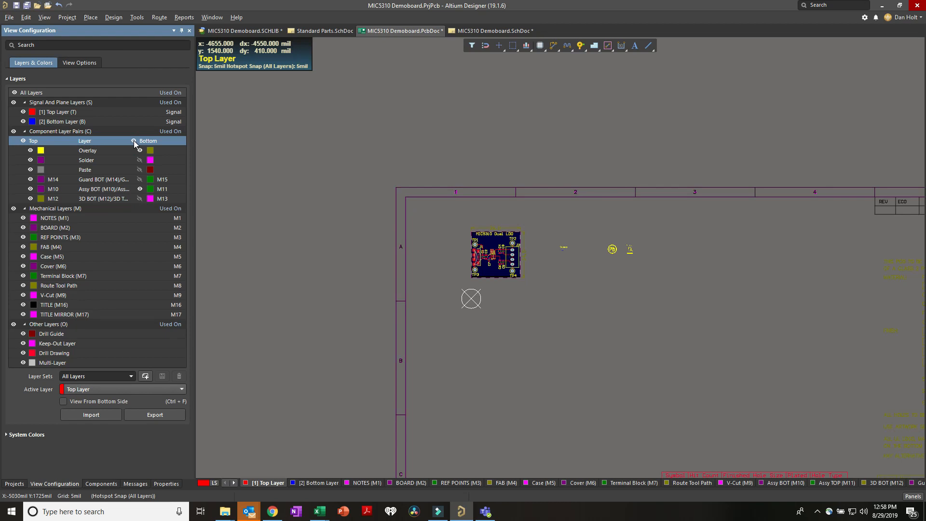
{"action": "left_click", "coordinate": [134, 140]}
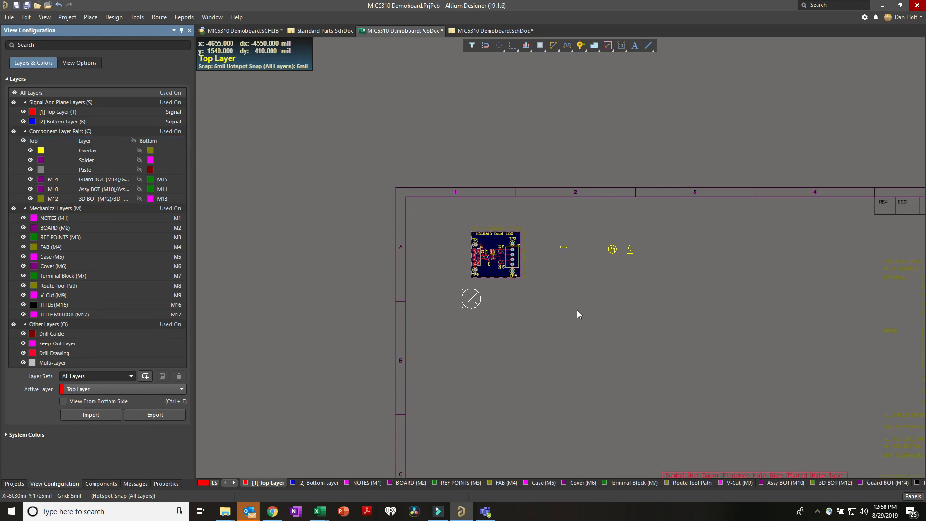
- Examine the drill table, the title block with its layer name field, and the fabrication notes across the drawing sheet
{"action": "right_click_drag", "start_coordinate": [481, 245], "coordinate": [344, 155]}
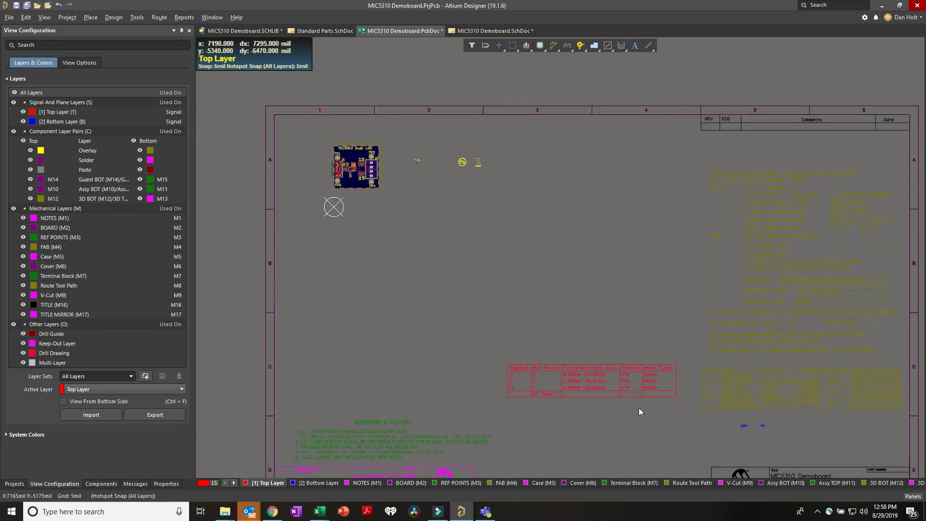
{"action": "scroll", "coordinate": [638, 407], "scroll_direction": "up", "scroll_amount": 3, "text": "ctrl"}
{"action": "scroll", "coordinate": [638, 407], "scroll_direction": "up", "scroll_amount": 2, "text": "ctrl"}
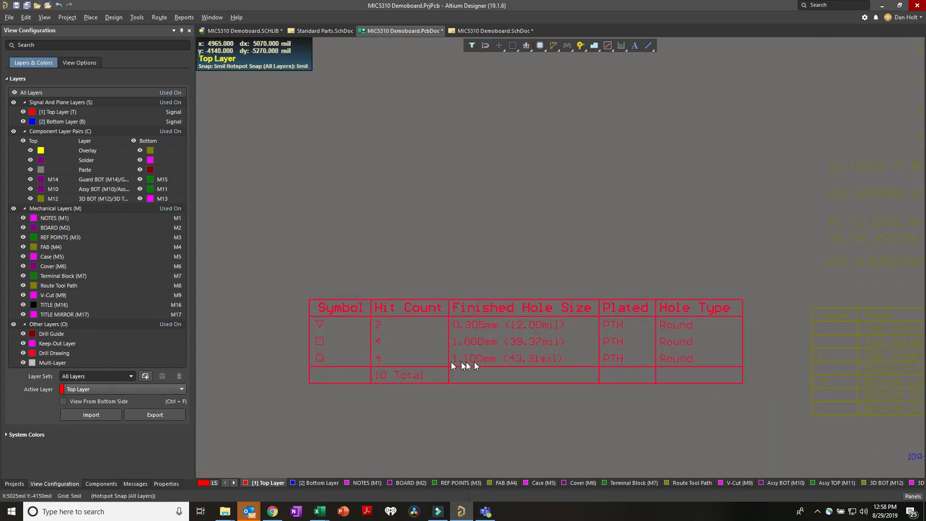
{"action": "scroll", "coordinate": [504, 357], "scroll_direction": "down", "scroll_amount": 2, "text": "ctrl"}
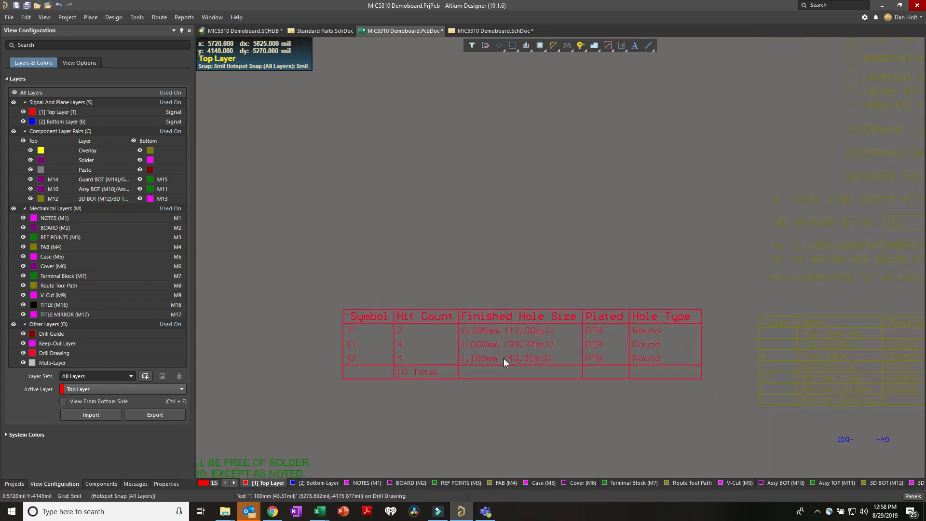
{"action": "scroll", "coordinate": [570, 404], "scroll_direction": "down", "scroll_amount": 2, "text": "ctrl"}
{"action": "right_click_drag", "start_coordinate": [595, 372], "coordinate": [551, 322]}
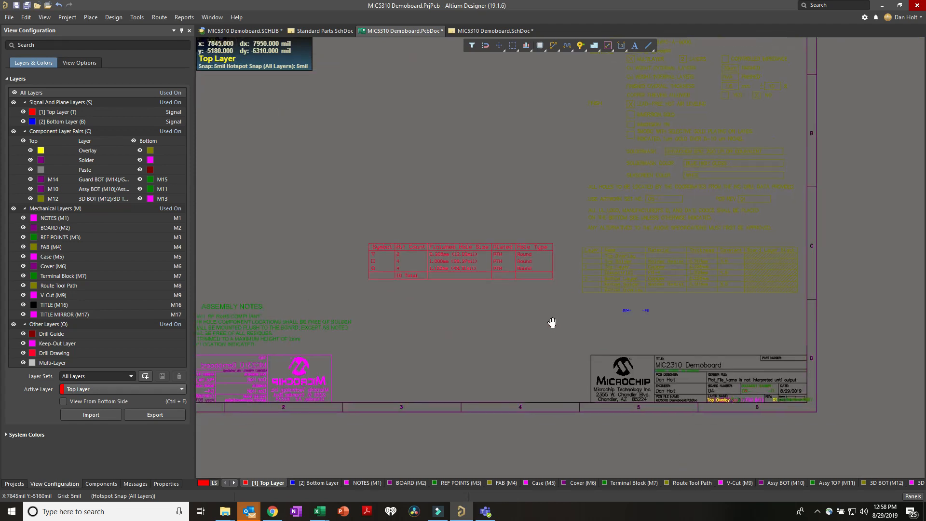
{"action": "scroll", "coordinate": [762, 409], "scroll_direction": "up", "scroll_amount": 3, "text": "ctrl"}
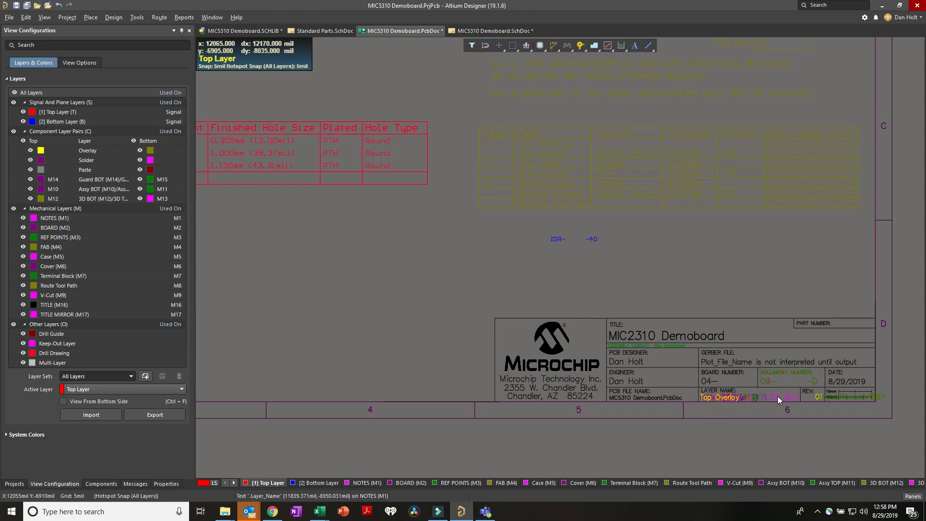
{"action": "scroll", "coordinate": [764, 400], "scroll_direction": "up", "scroll_amount": 2, "text": "ctrl"}
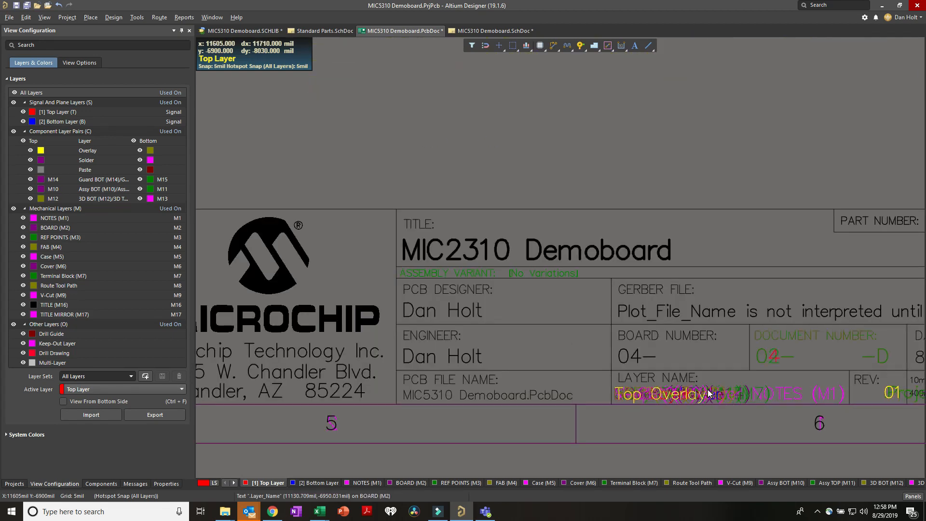
{"action": "scroll", "coordinate": [664, 401], "scroll_direction": "down", "scroll_amount": 1, "text": "ctrl"}
{"action": "scroll", "coordinate": [657, 403], "scroll_direction": "down", "scroll_amount": 1, "text": "ctrl"}
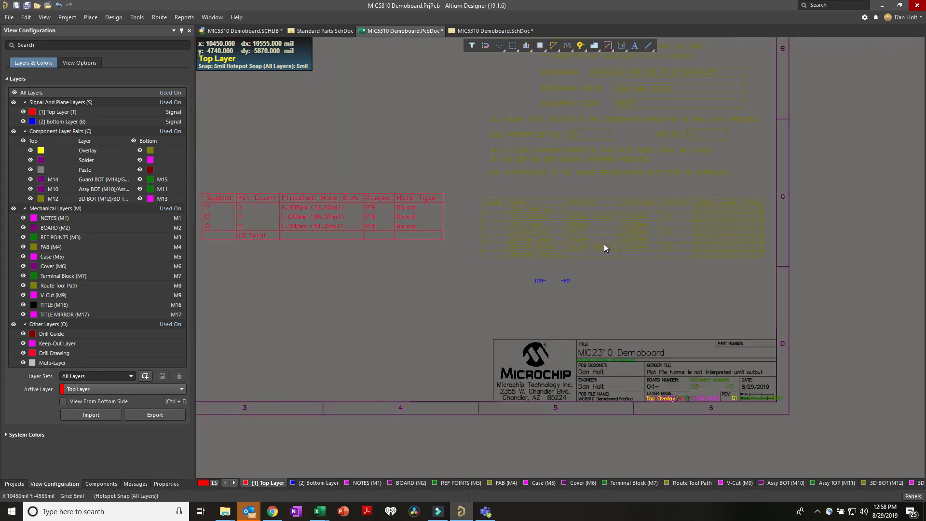
{"action": "scroll", "coordinate": [604, 244], "scroll_direction": "up", "scroll_amount": 1, "text": "ctrl"}
{"action": "scroll", "coordinate": [589, 270], "scroll_direction": "down", "scroll_amount": 1, "text": "ctrl"}
{"action": "scroll", "coordinate": [506, 236], "scroll_direction": "down", "scroll_amount": 2, "text": "ctrl"}
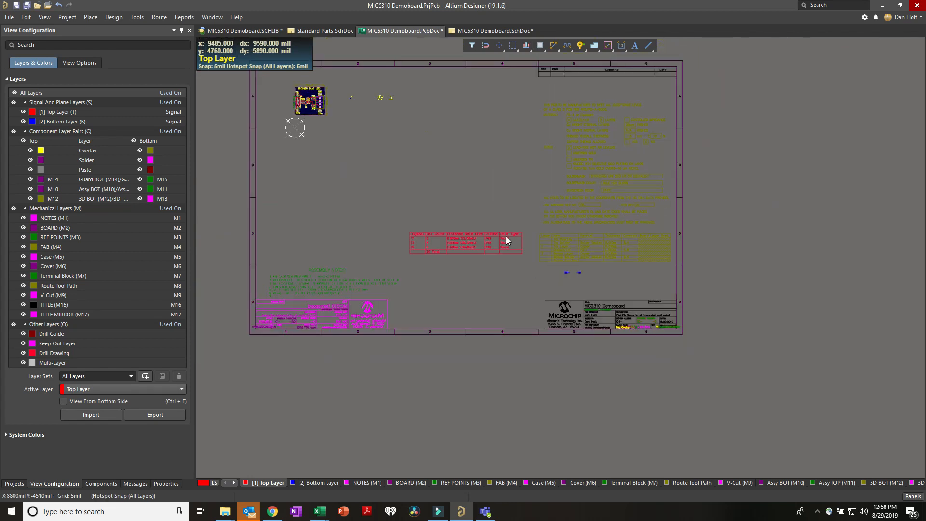
{"action": "right_click_drag", "start_coordinate": [498, 218], "coordinate": [528, 243]}
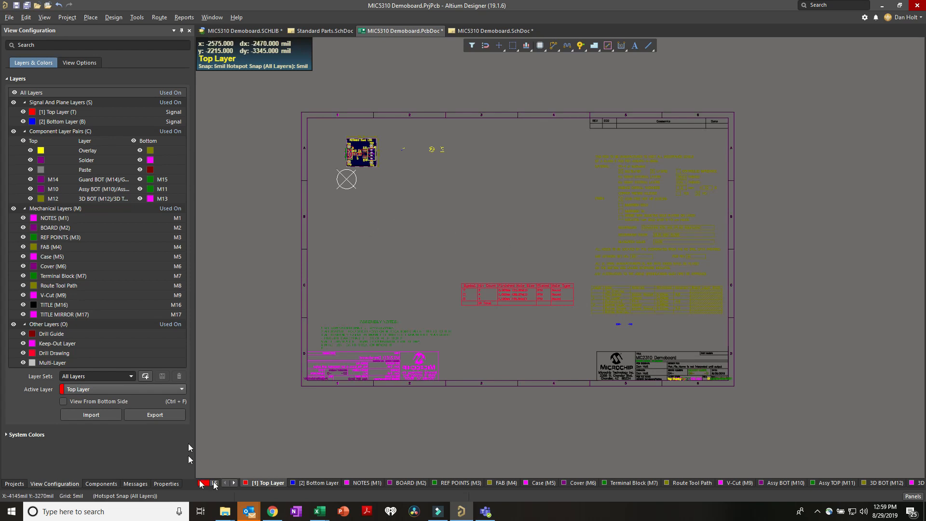
- Open the MIC5310 Demoboard.OutJob file and review the Bill of Materials and PCB 3D Print outputs linked to the PDF container
{"action": "left_click", "coordinate": [19, 483]}
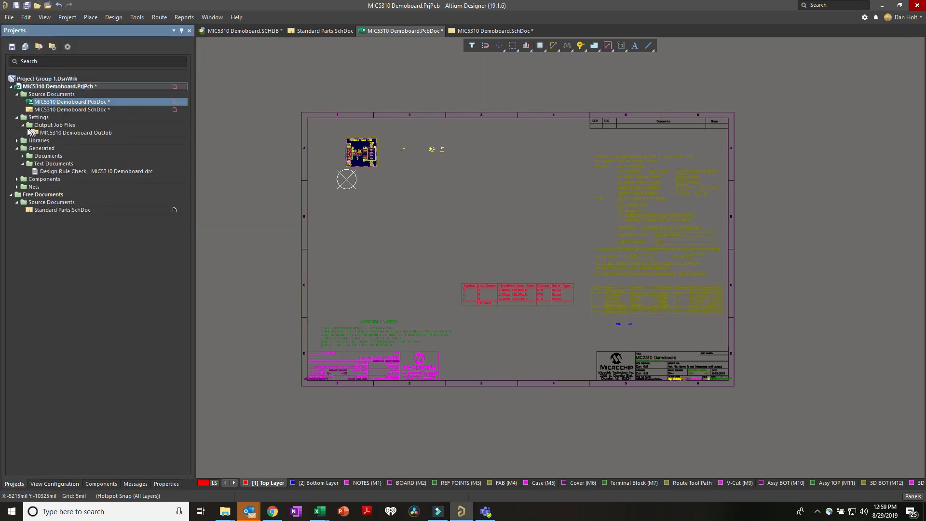
{"action": "double_click", "coordinate": [67, 133]}
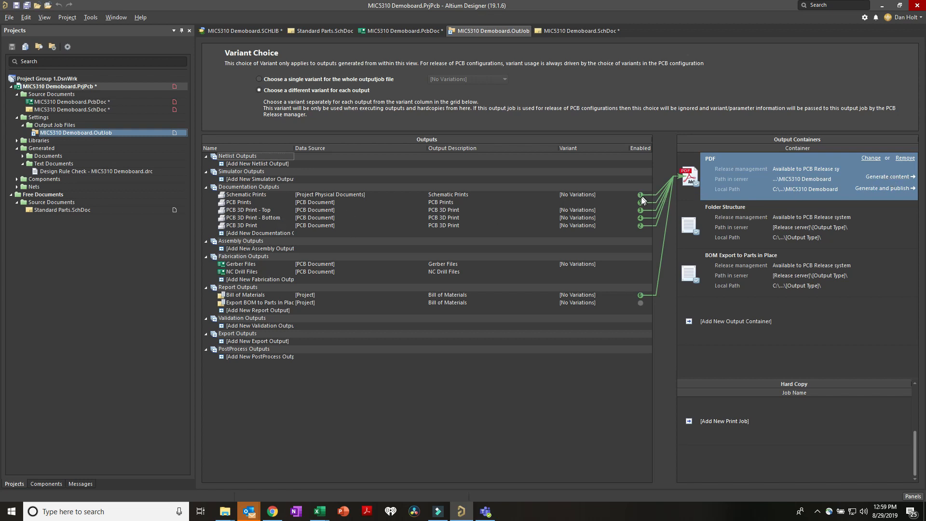
{"action": "left_click", "coordinate": [642, 296]}
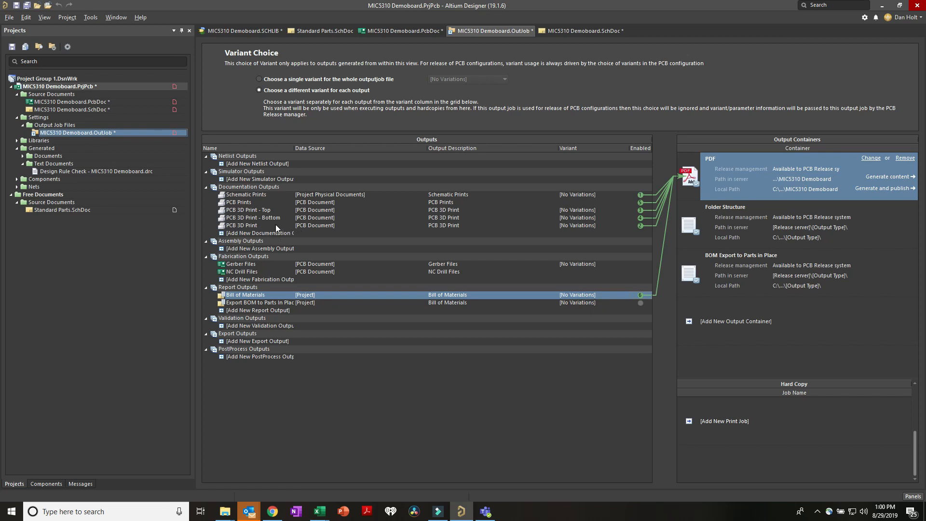
{"action": "left_click", "coordinate": [300, 224]}
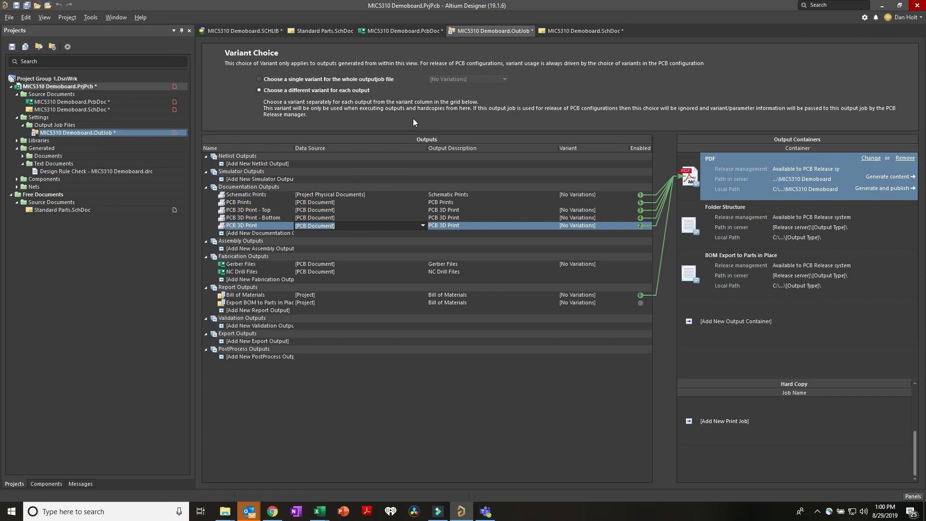
- Show the MIC5310 Demoboard PCB in 3D from straight above, with the component 3D bodies displayed
{"action": "left_click", "coordinate": [395, 31]}
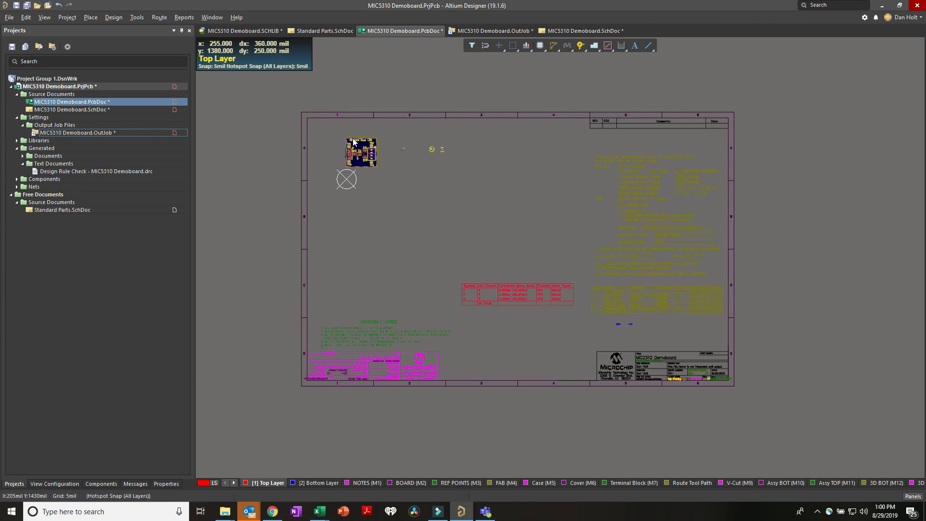
{"action": "key", "text": "3"}
{"action": "key", "text": "v"}
{"action": "key", "text": "b"}
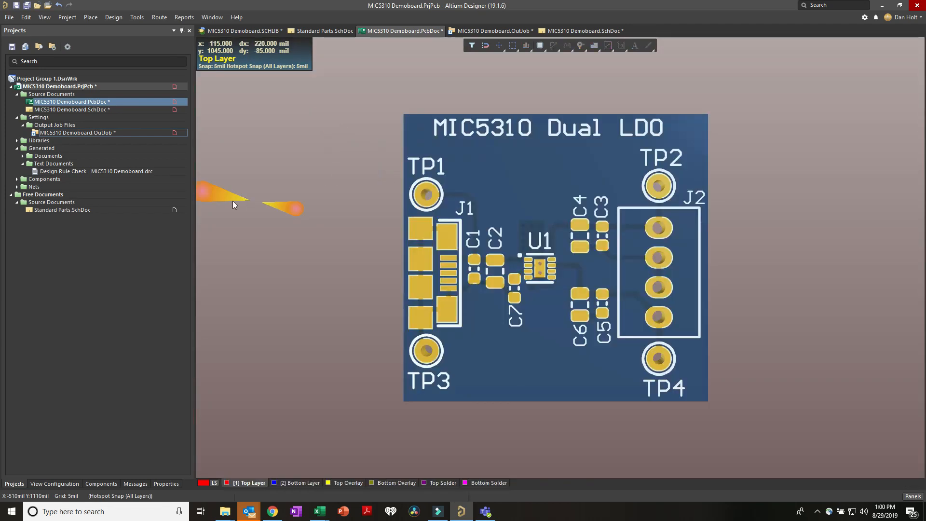
{"action": "key", "text": "l"}
{"action": "left_click", "coordinate": [76, 62]}
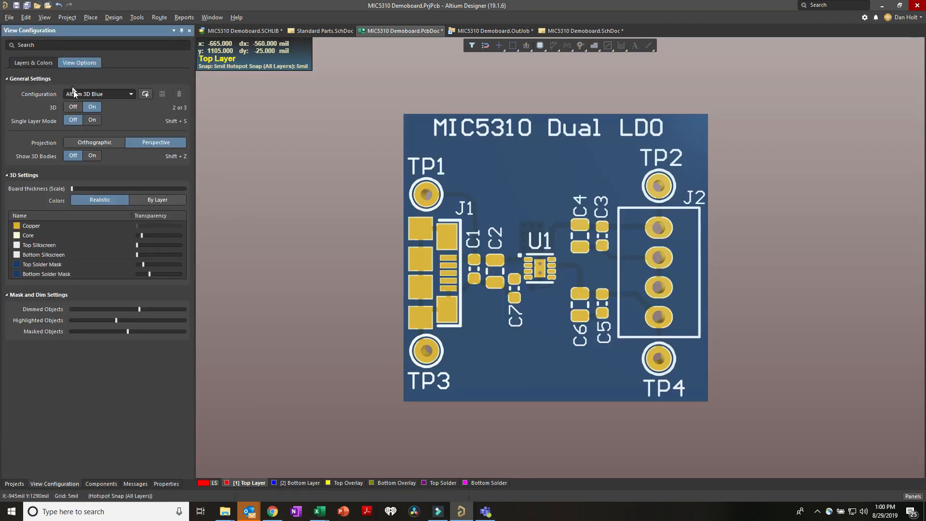
{"action": "left_click", "coordinate": [93, 155]}
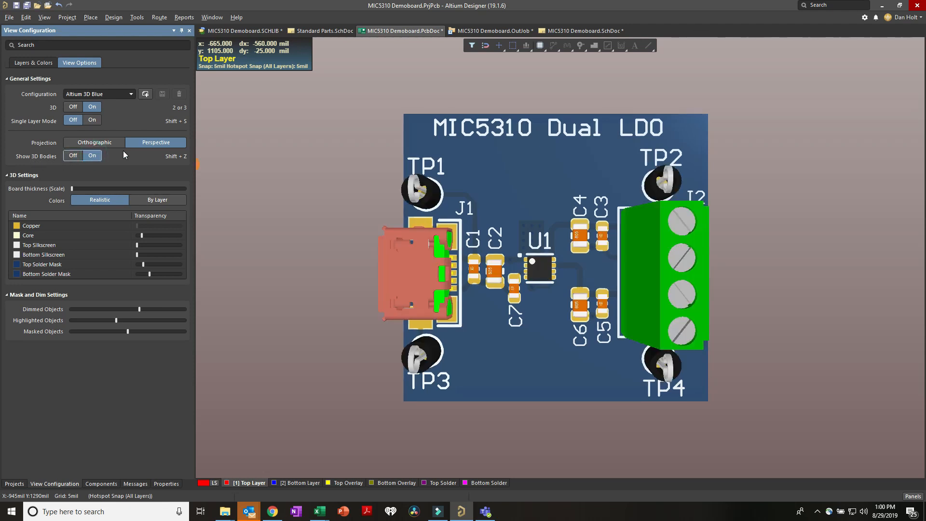
- Rotate the 3D board to a tilted perspective from above, keeping the whole board in view
{"action": "left_click", "coordinate": [35, 61]}
{"action": "right_click_drag", "start_coordinate": [544, 273], "coordinate": [681, 384], "text": "shift"}
{"action": "right_click_drag", "start_coordinate": [485, 372], "coordinate": [527, 384]}
{"action": "mouse_move", "coordinate": [360, 401]}
{"action": "right_mouse_down", "text": "shift"}
{"action": "mouse_move", "coordinate": [388, 413]}
{"action": "mouse_move", "coordinate": [354, 398]}
{"action": "right_mouse_up", "text": "shift"}
{"action": "right_click_drag", "start_coordinate": [424, 162], "coordinate": [394, 180], "text": "shift"}
{"action": "right_click_drag", "start_coordinate": [452, 356], "coordinate": [543, 331], "text": "shift"}
{"action": "right_click_drag", "start_coordinate": [447, 355], "coordinate": [488, 281], "text": "shift"}
{"action": "right_click_drag", "start_coordinate": [557, 316], "coordinate": [516, 297]}
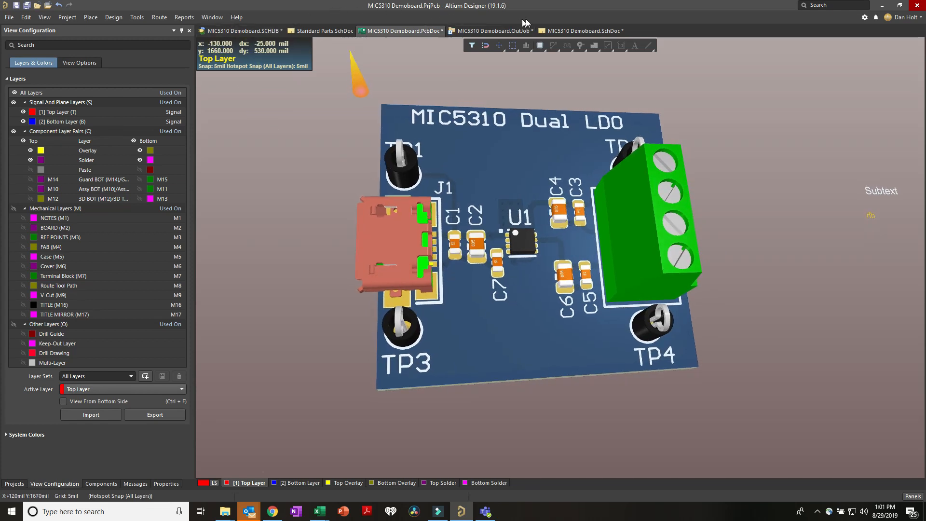
- Configure the PCB 3D Print output in the output job to use the current tilted camera position and view configuration
{"action": "left_click", "coordinate": [500, 31]}
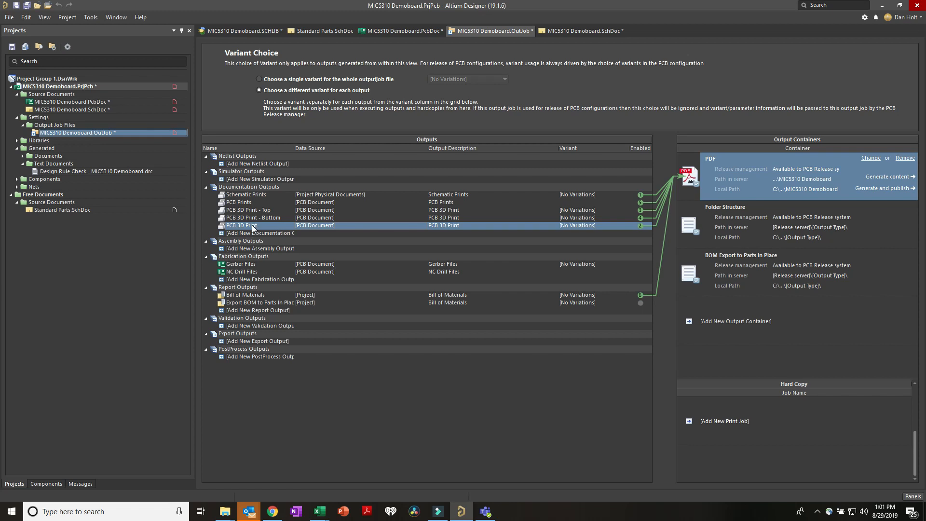
{"action": "right_click", "coordinate": [252, 227]}
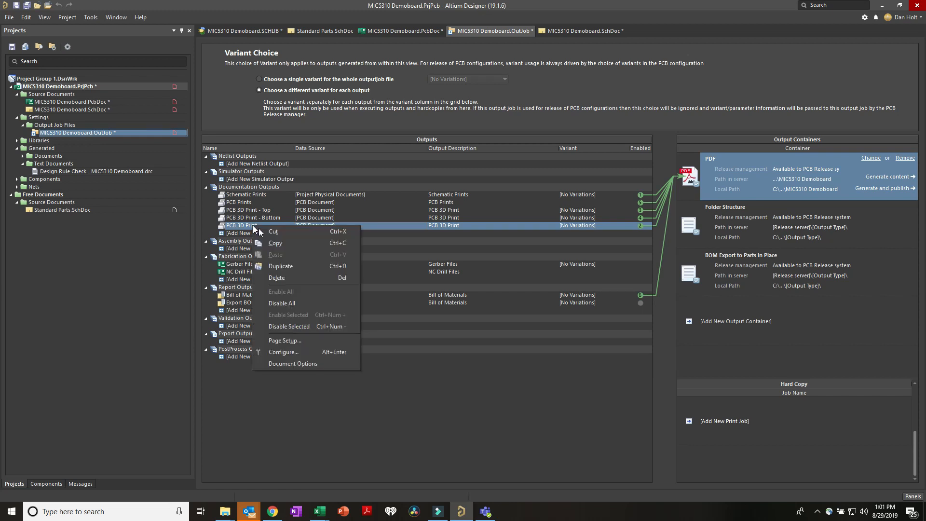
{"action": "left_click", "coordinate": [285, 351]}
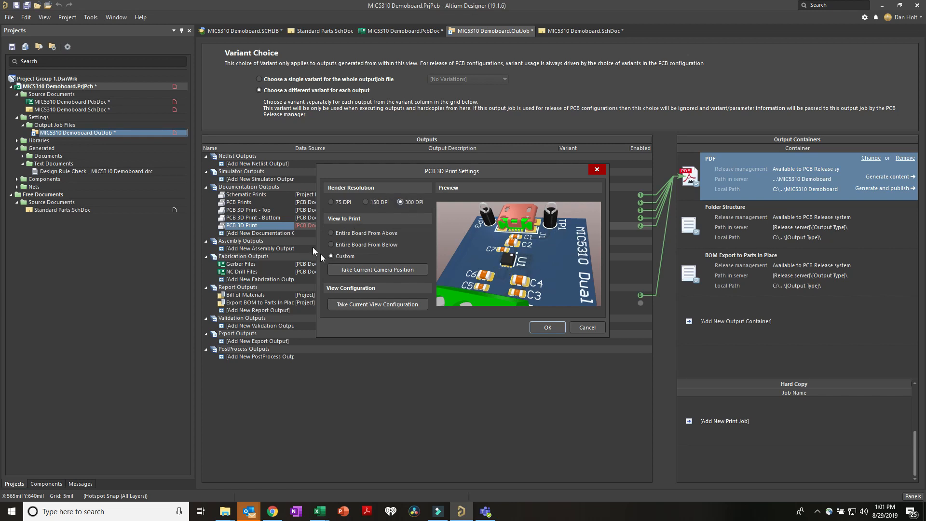
{"action": "left_click", "coordinate": [382, 270]}
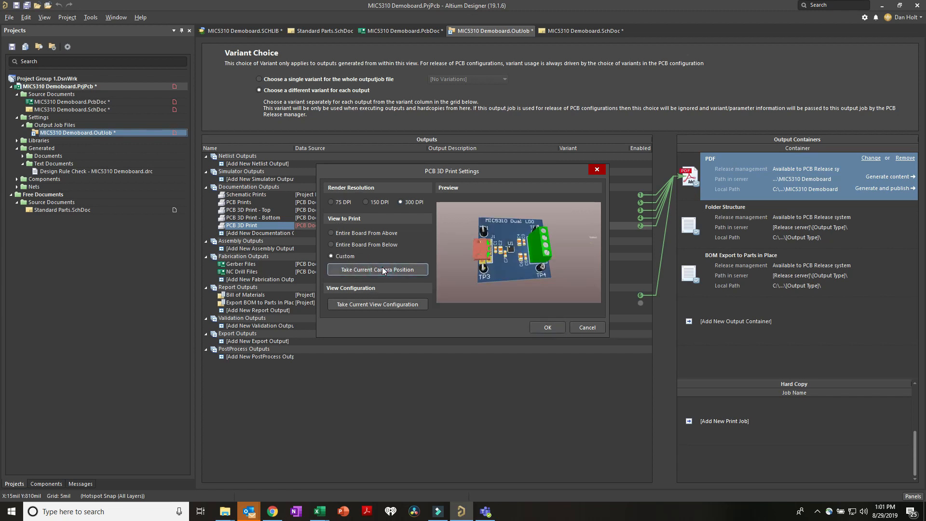
{"action": "left_click", "coordinate": [365, 305]}
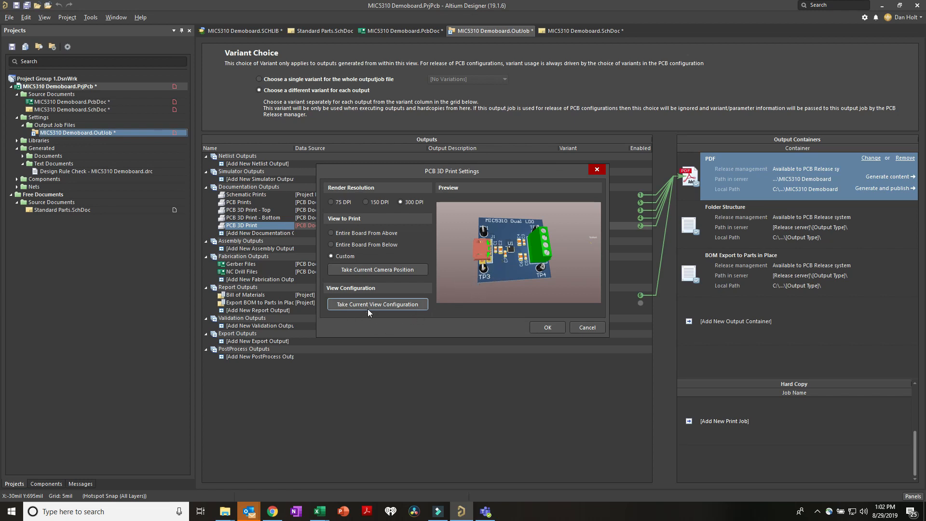
{"action": "left_click", "coordinate": [544, 326]}
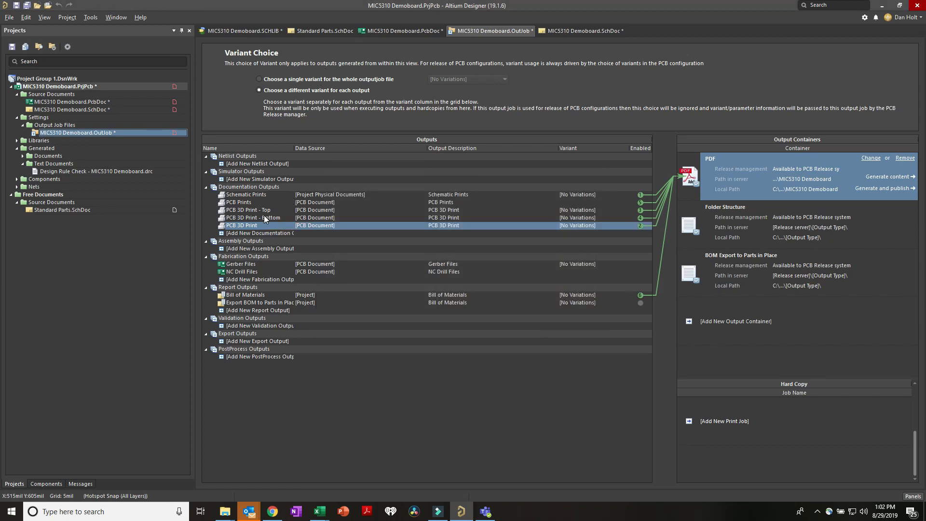
- Return the 3D board to a flat view from straight above, with the whole top side in view
{"action": "left_click", "coordinate": [378, 29]}
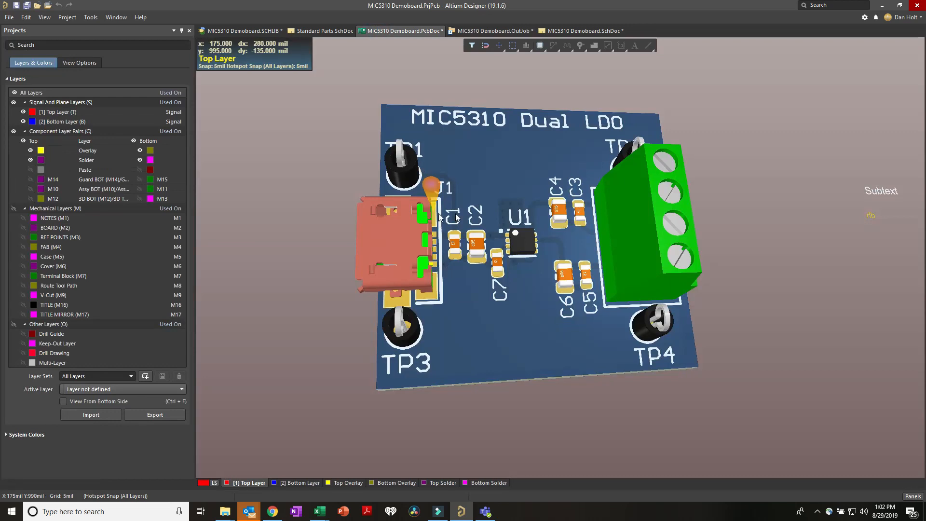
{"action": "right_click_drag", "start_coordinate": [535, 217], "coordinate": [587, 187], "text": "shift"}
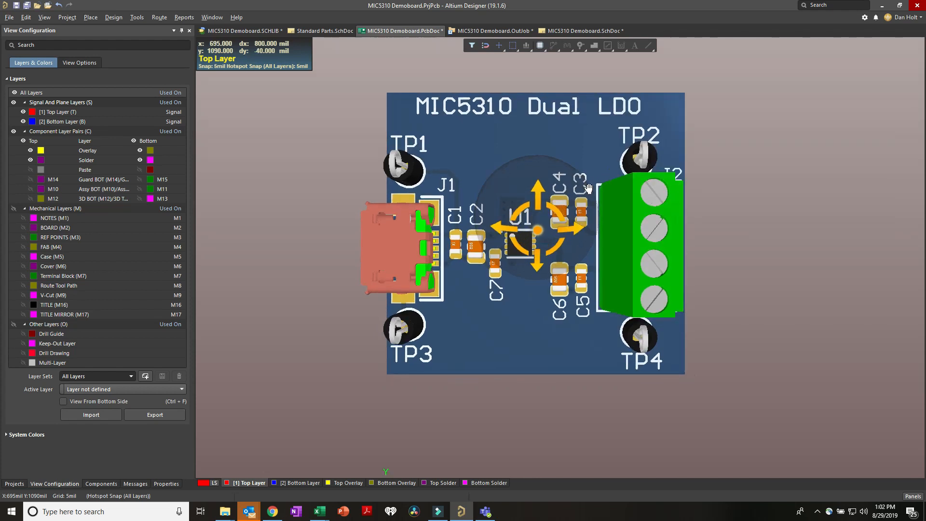
{"action": "right_click_drag", "start_coordinate": [516, 240], "coordinate": [481, 258]}
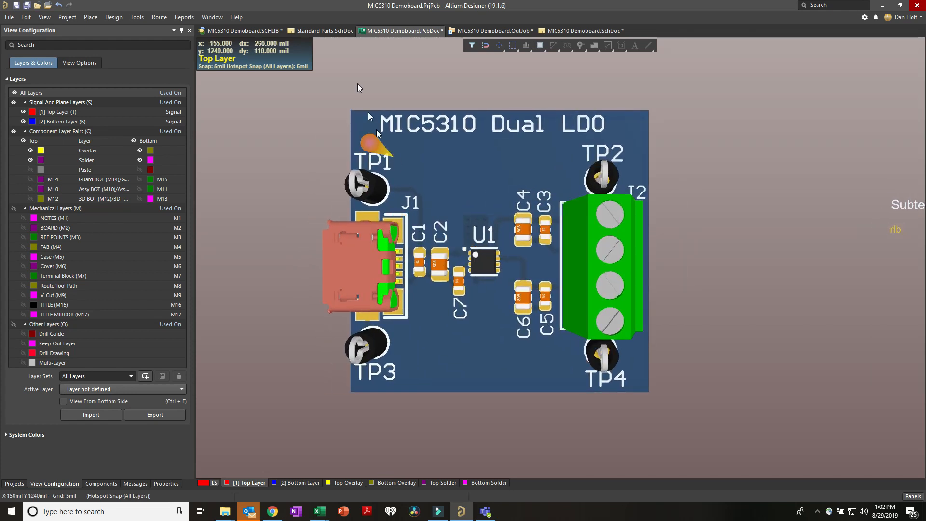
- Configure the PCB 3D Print - Top output to use the current top-side camera position and view configuration
{"action": "left_click", "coordinate": [486, 30]}
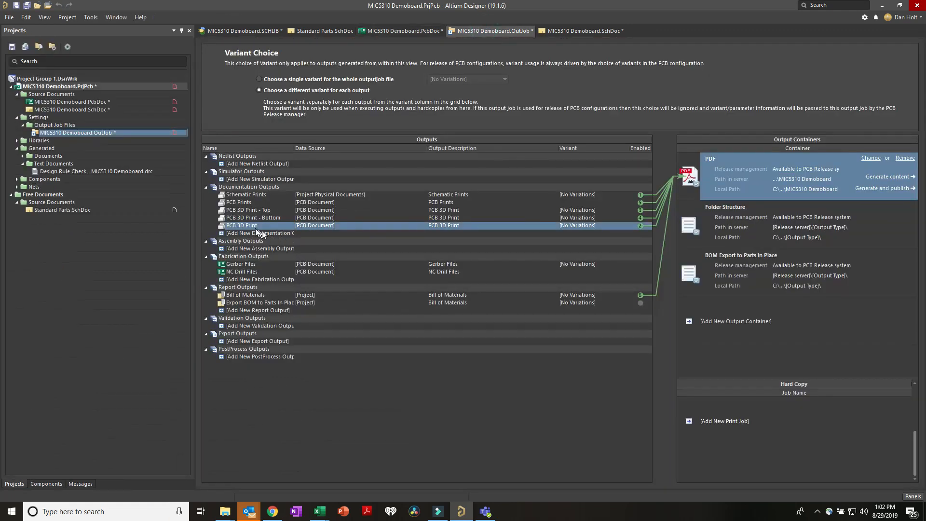
{"action": "left_click", "coordinate": [261, 210]}
{"action": "right_click", "coordinate": [261, 209]}
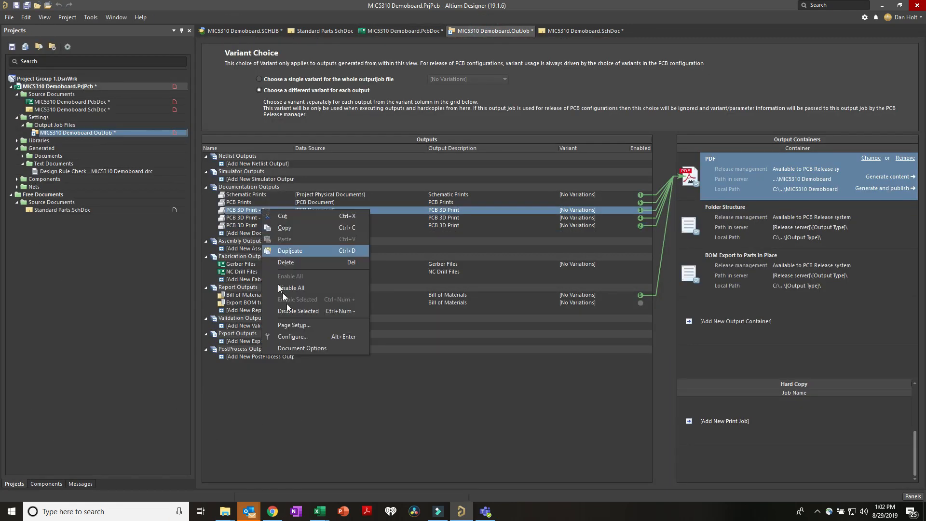
{"action": "left_click", "coordinate": [297, 336]}
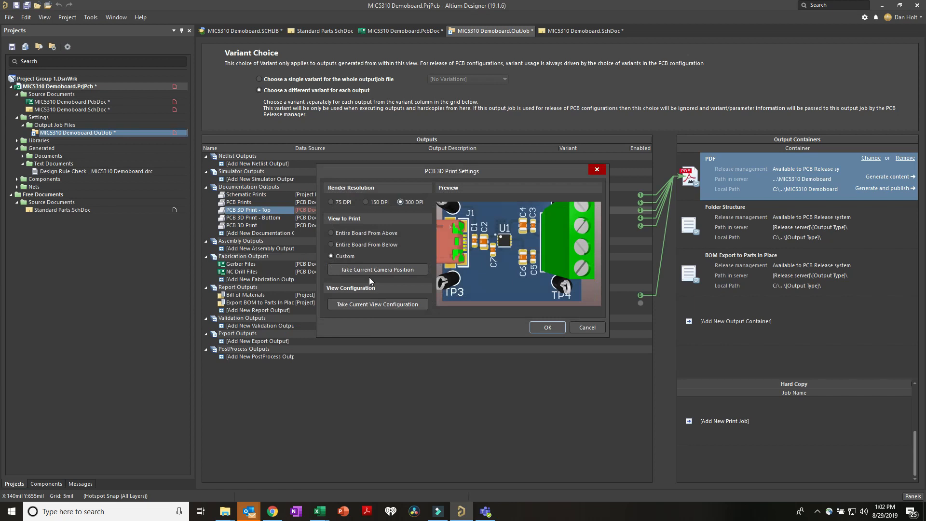
{"action": "left_click", "coordinate": [366, 269]}
{"action": "left_click", "coordinate": [375, 305]}
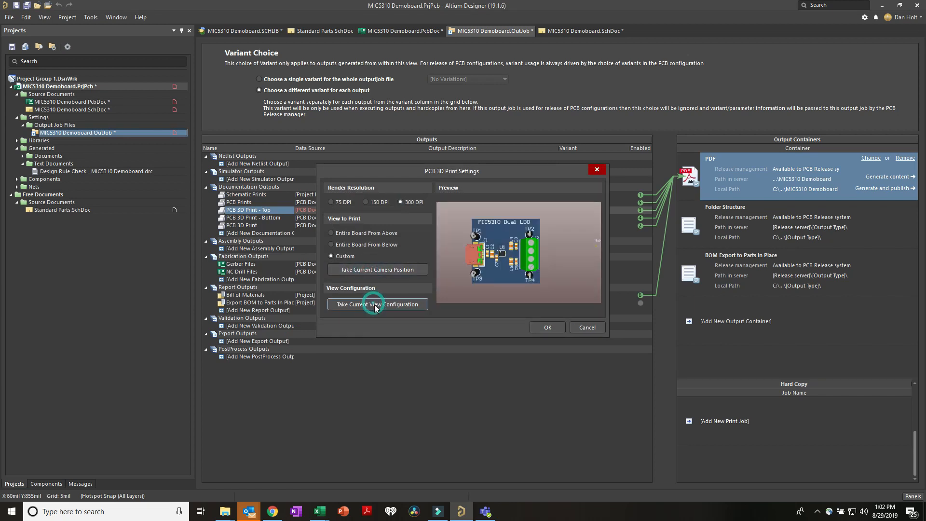
{"action": "left_click", "coordinate": [559, 328]}
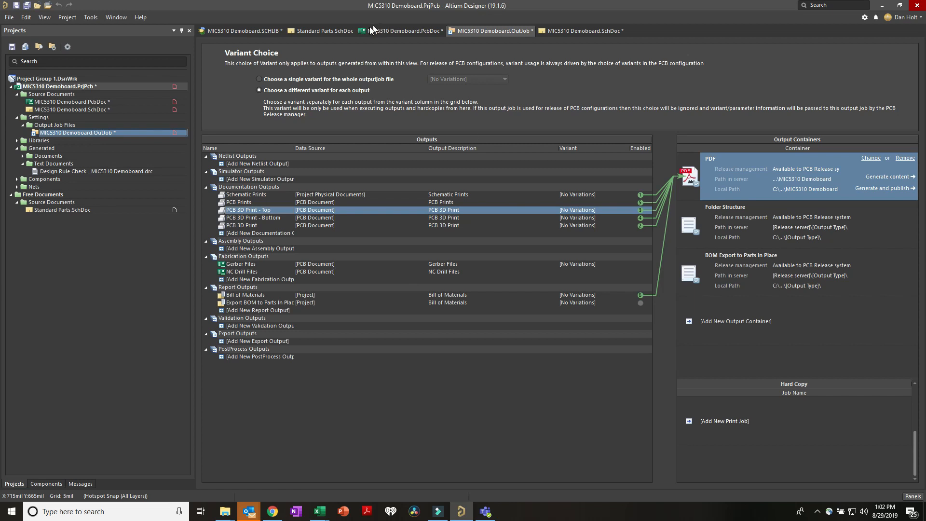
- Flip the board in the PCB document to view its bottom side in 3D
{"action": "left_click", "coordinate": [330, 30]}
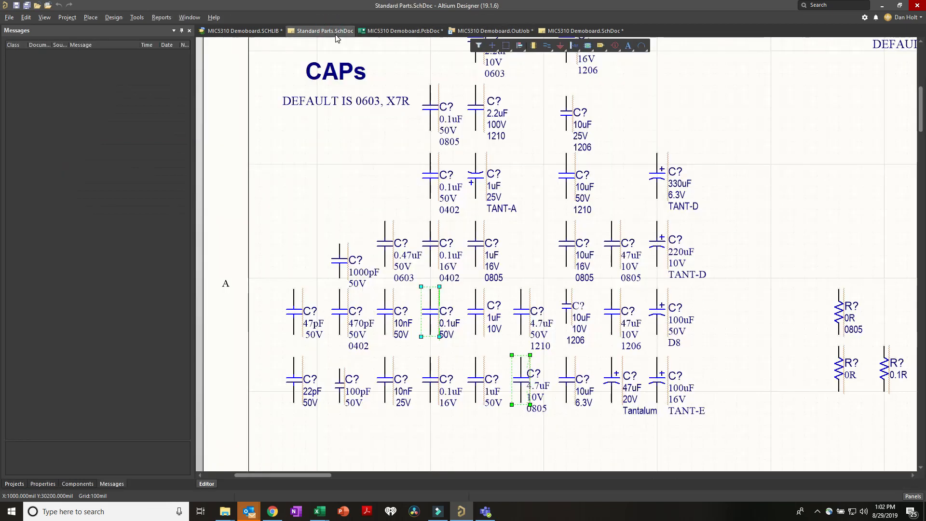
{"action": "left_click", "coordinate": [403, 30]}
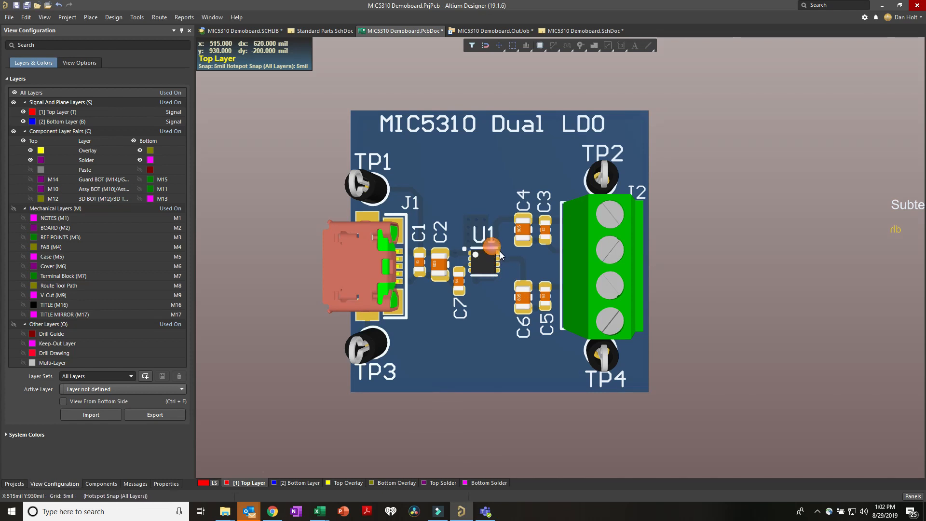
{"action": "key", "text": "ctrl+f"}
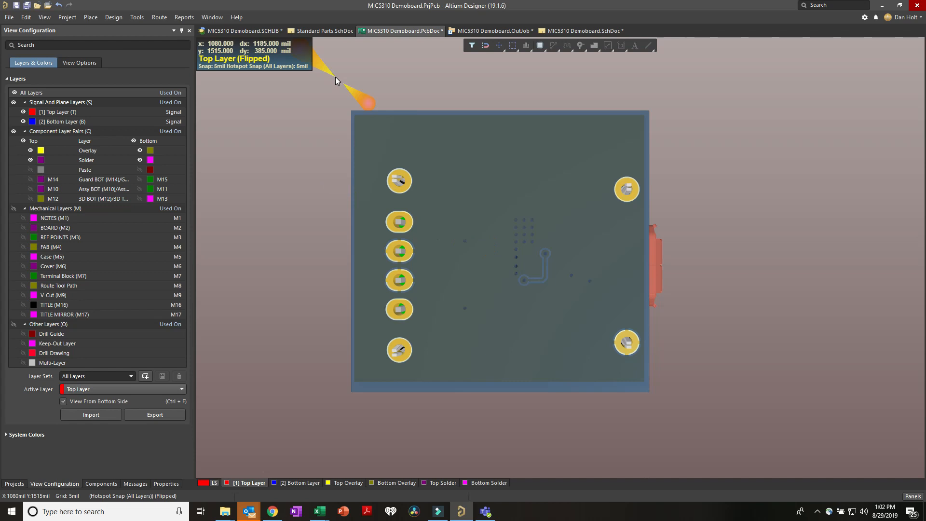
- Configure the PCB 3D Print - Bottom output to use the current bottom-side camera position and view configuration
{"action": "left_click", "coordinate": [474, 31]}
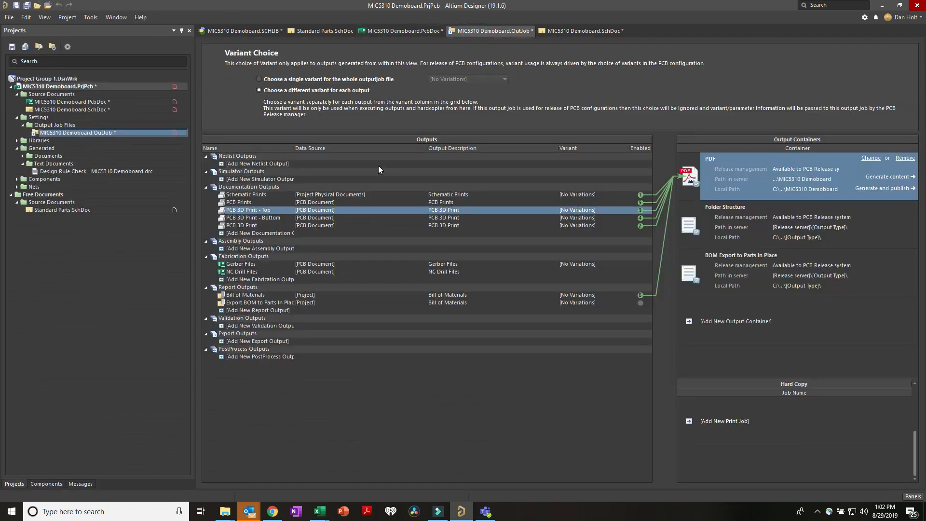
{"action": "left_click", "coordinate": [257, 217]}
{"action": "right_click", "coordinate": [257, 217]}
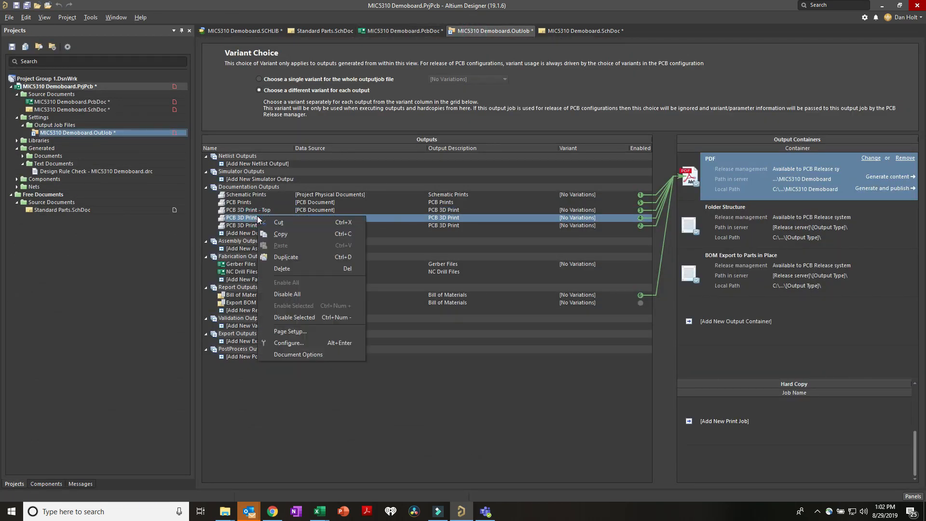
{"action": "left_click", "coordinate": [285, 342]}
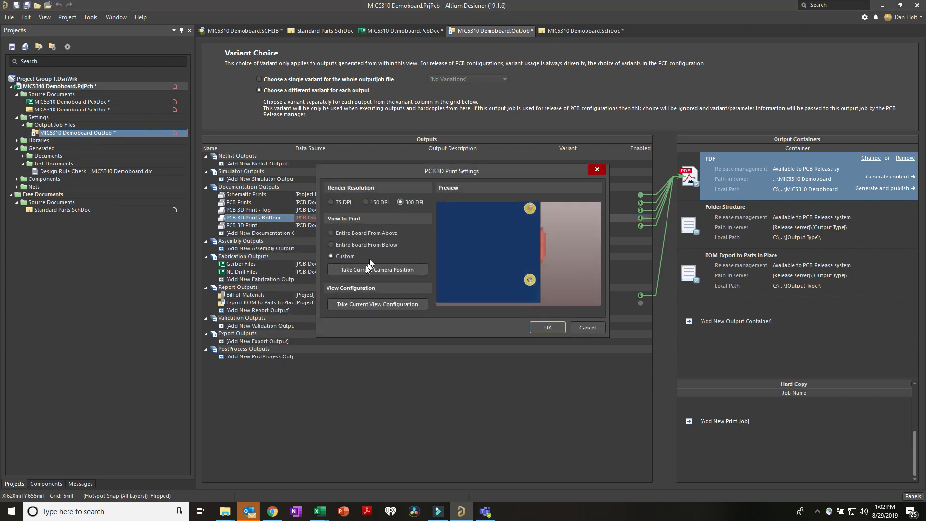
{"action": "left_click", "coordinate": [359, 271]}
{"action": "left_click", "coordinate": [380, 306]}
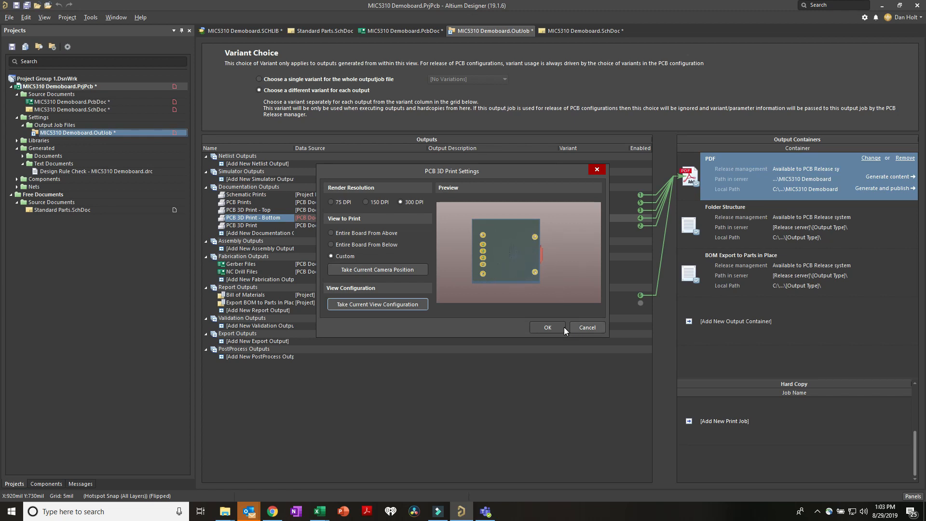
{"action": "left_click", "coordinate": [551, 327]}
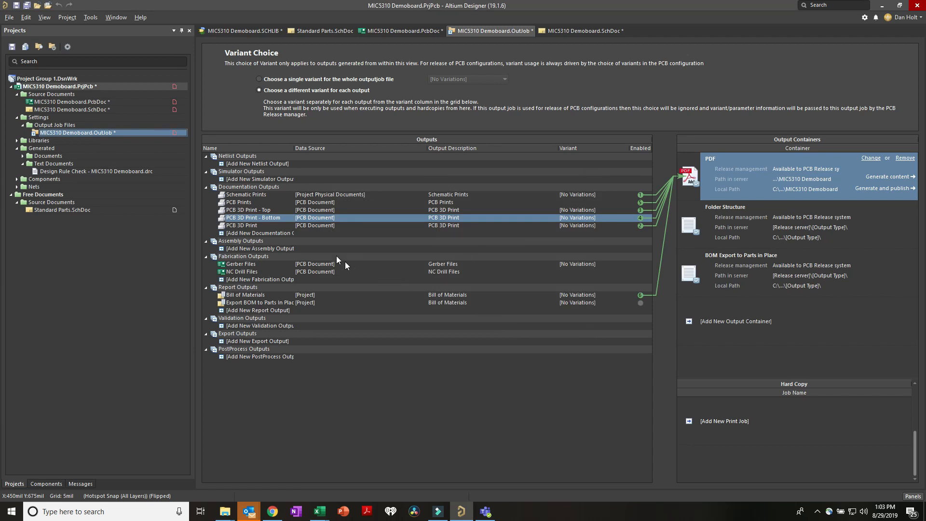
- Review the layers included in the Multilayer Composite Print of the PCB Prints output and accept the settings
{"action": "left_click", "coordinate": [238, 203]}
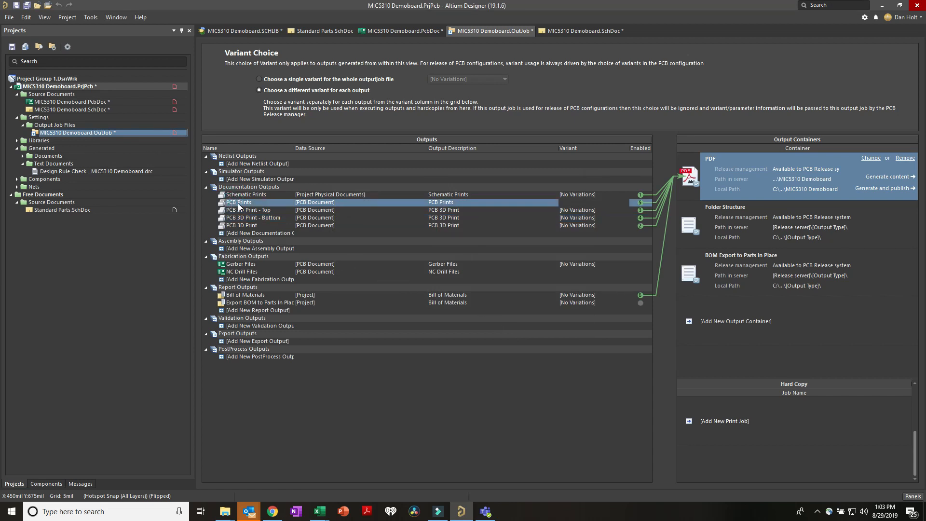
{"action": "right_click", "coordinate": [238, 203]}
{"action": "left_click", "coordinate": [280, 326]}
{"action": "scroll", "coordinate": [553, 293], "scroll_direction": "down", "scroll_amount": 1}
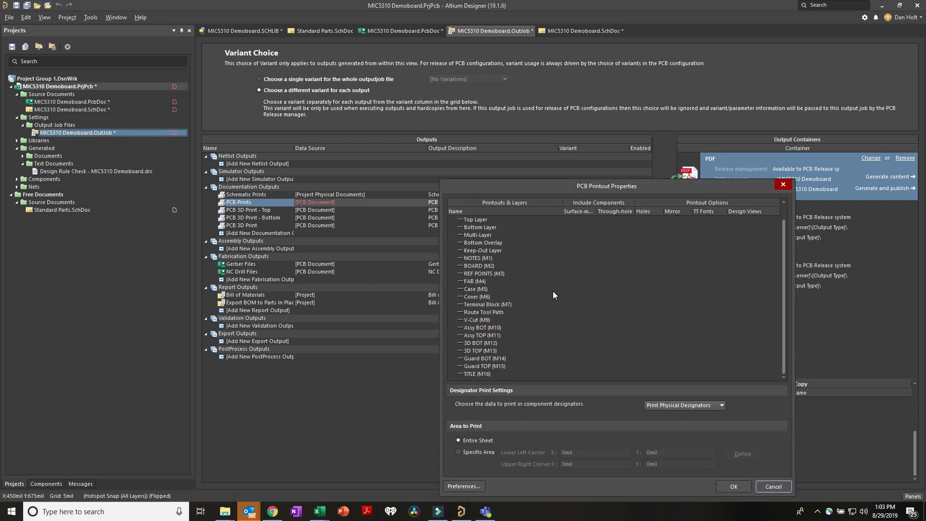
{"action": "scroll", "coordinate": [514, 360], "scroll_direction": "up", "scroll_amount": 1}
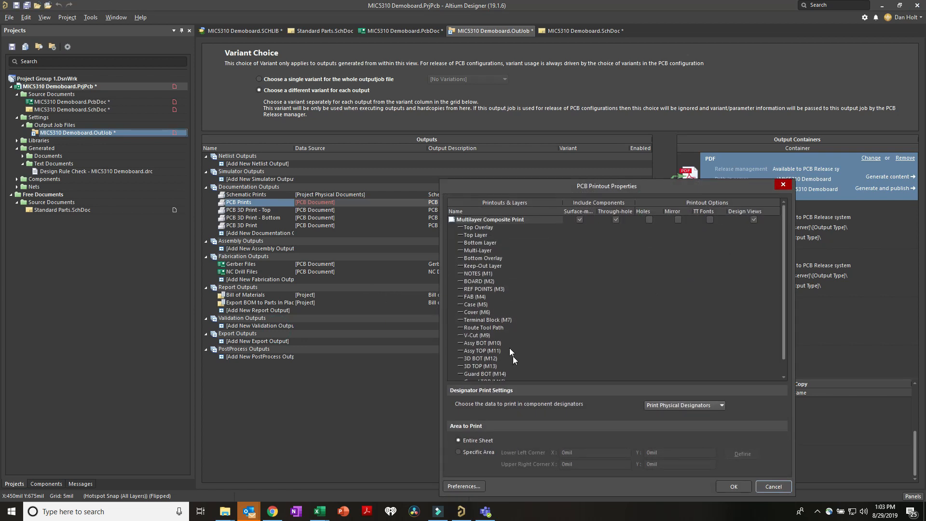
{"action": "scroll", "coordinate": [503, 353], "scroll_direction": "down", "scroll_amount": 1}
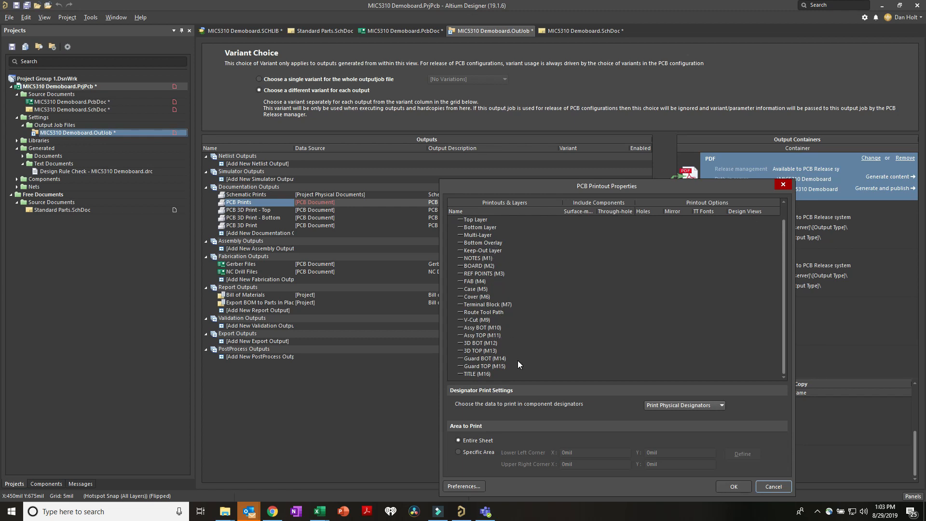
{"action": "left_click", "coordinate": [730, 486]}
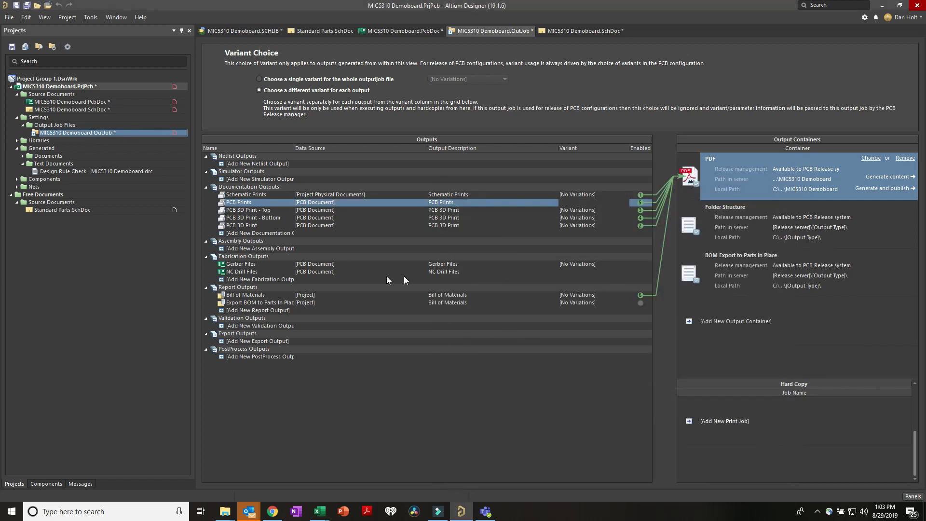
- Review the Bill of Materials output's component list and export options, and accept the settings
{"action": "right_click", "coordinate": [254, 294]}
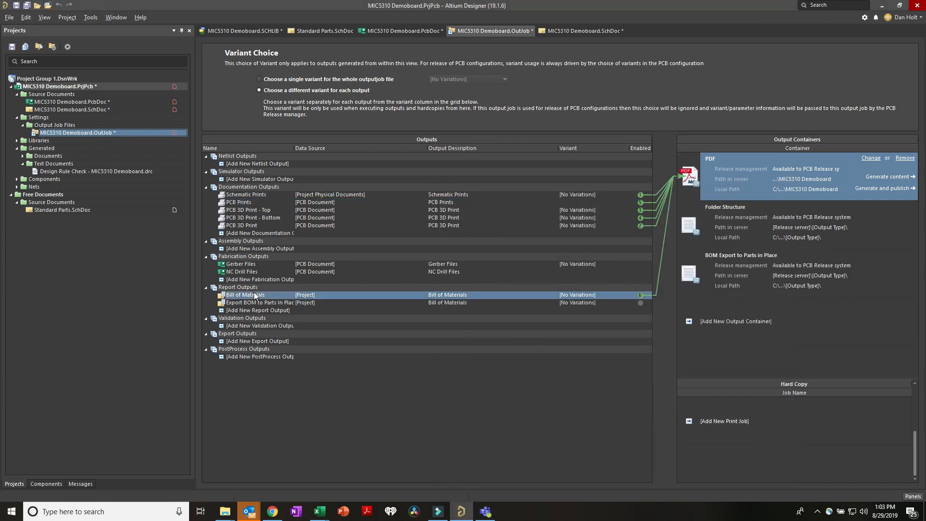
{"action": "left_click", "coordinate": [295, 419]}
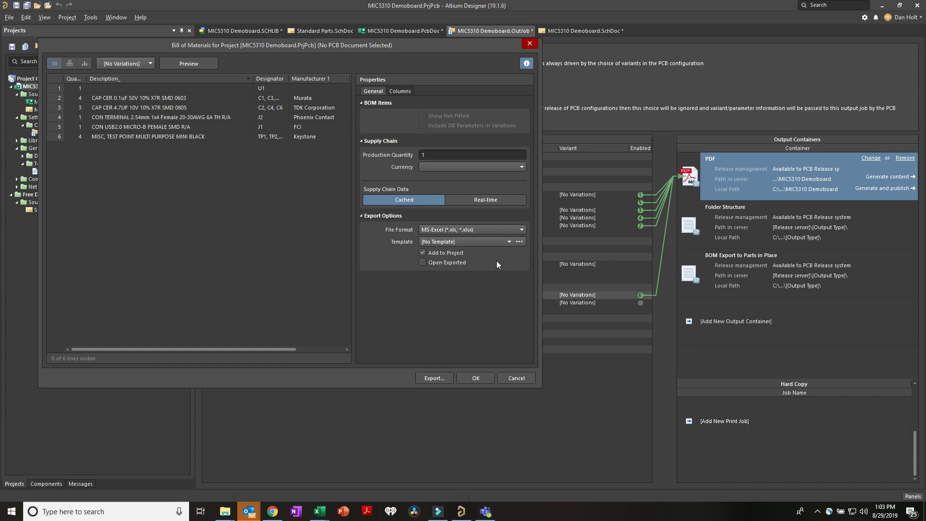
{"action": "left_click", "coordinate": [482, 378]}
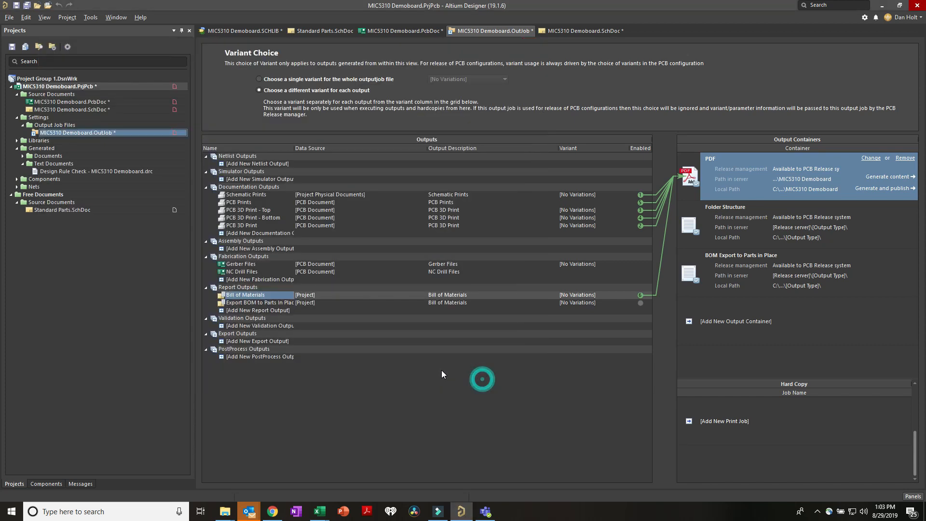
- Review the PDF container's output location settings, accept them, and generate and publish the PDF
{"action": "left_click", "coordinate": [871, 158]}
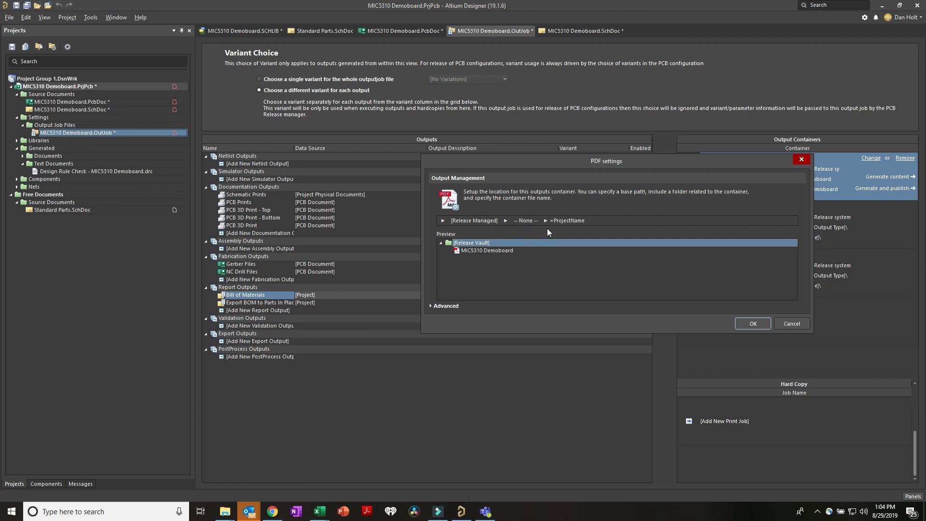
{"action": "left_click", "coordinate": [763, 323]}
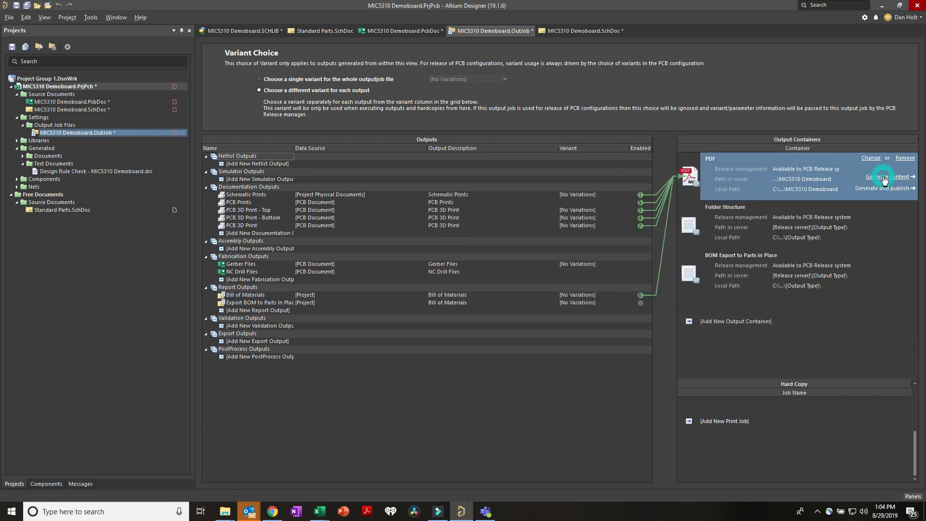
{"action": "left_click", "coordinate": [872, 187]}
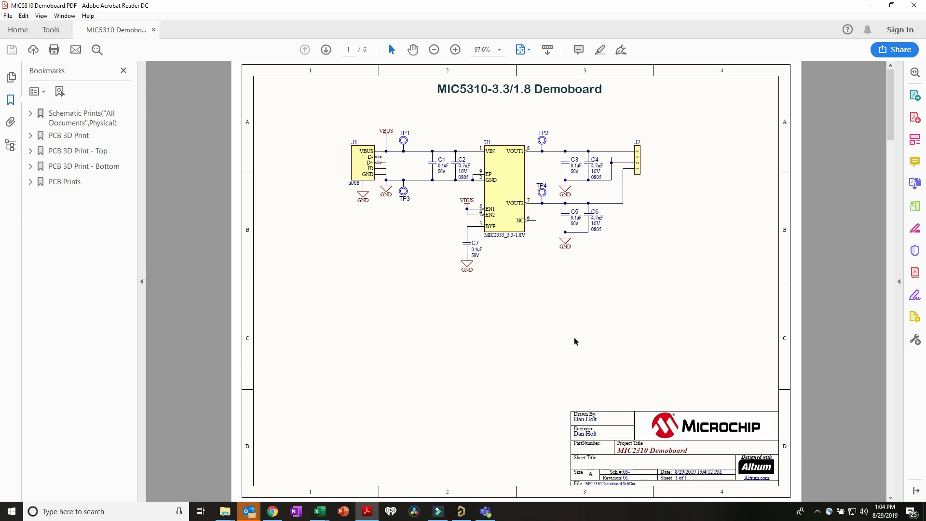
- Page through the published PDF from the schematic past the 3D prints to the multilayer composite print
{"action": "left_click", "coordinate": [326, 51]}
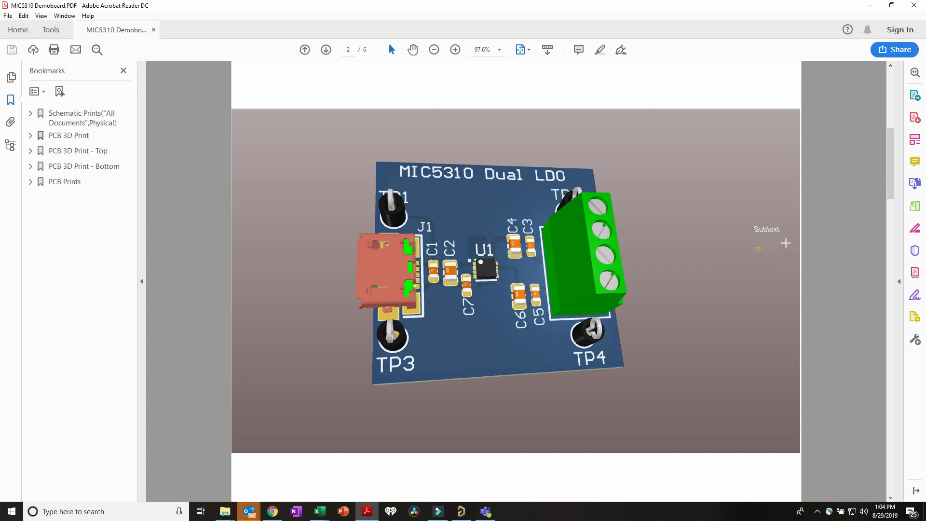
{"action": "left_click", "coordinate": [326, 50]}
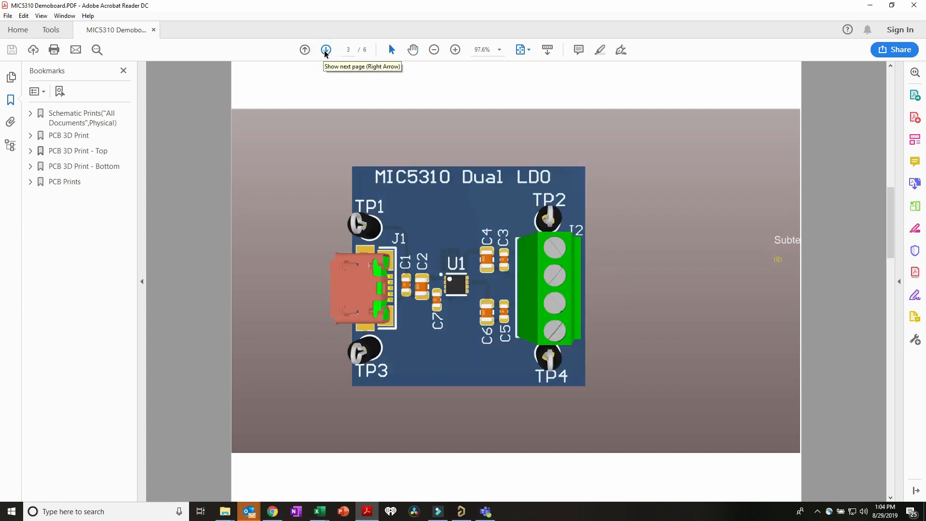
{"action": "left_click", "coordinate": [325, 51]}
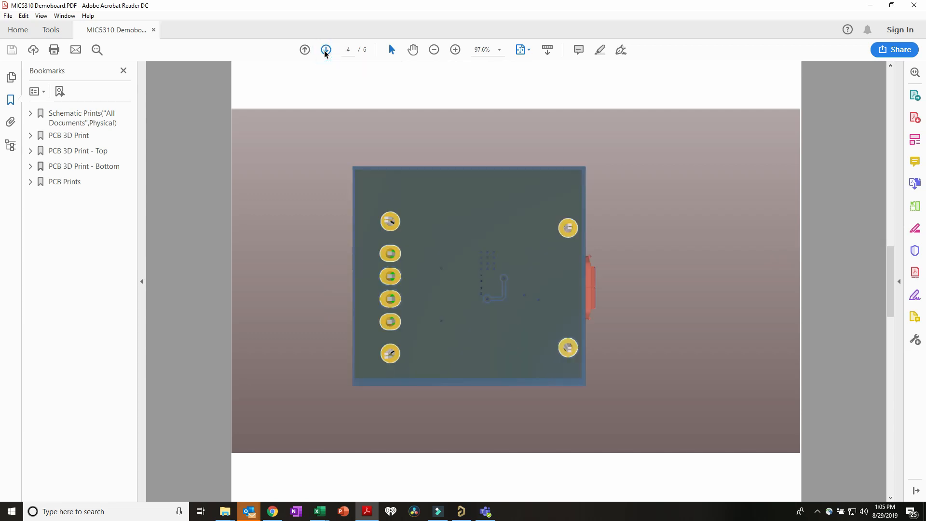
{"action": "left_click", "coordinate": [326, 51]}
{"action": "left_click", "coordinate": [326, 49]}
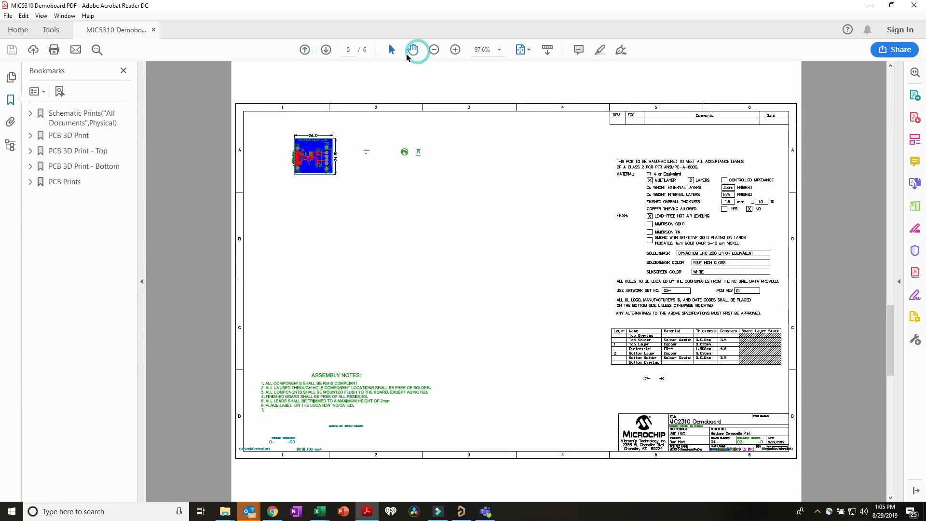
- Examine the board layout, its dimensions and the nearby text on the PDF's multilayer composite page
{"action": "scroll", "coordinate": [300, 145], "scroll_direction": "up", "scroll_amount": 4, "text": "ctrl"}
{"action": "scroll", "coordinate": [208, 161], "scroll_direction": "up", "scroll_amount": 4, "text": "ctrl"}
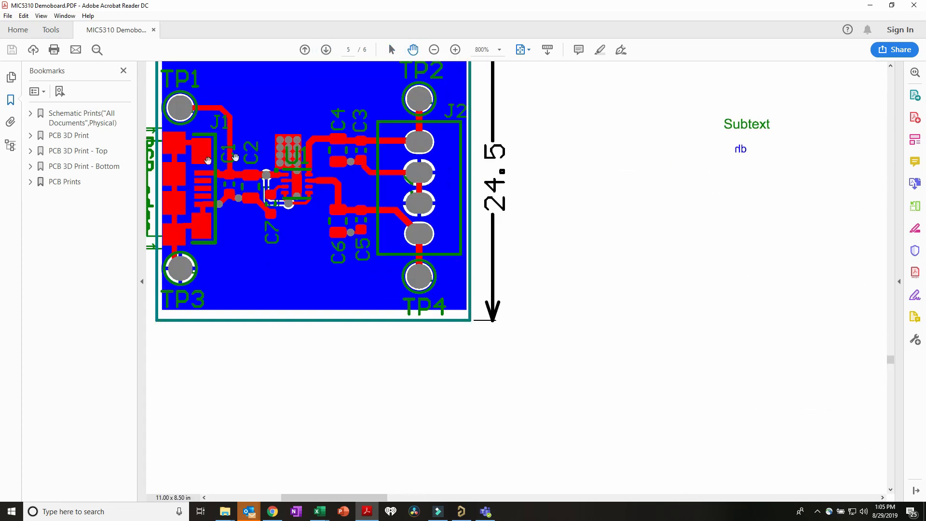
{"action": "scroll", "coordinate": [234, 156], "scroll_direction": "down", "scroll_amount": 2, "text": "ctrl"}
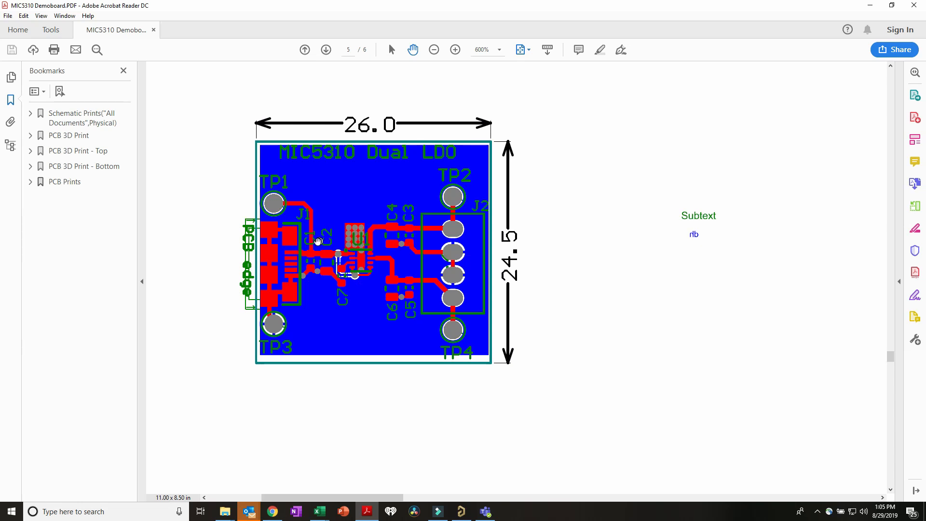
{"action": "scroll", "coordinate": [318, 241], "scroll_direction": "up", "scroll_amount": 1, "text": "ctrl"}
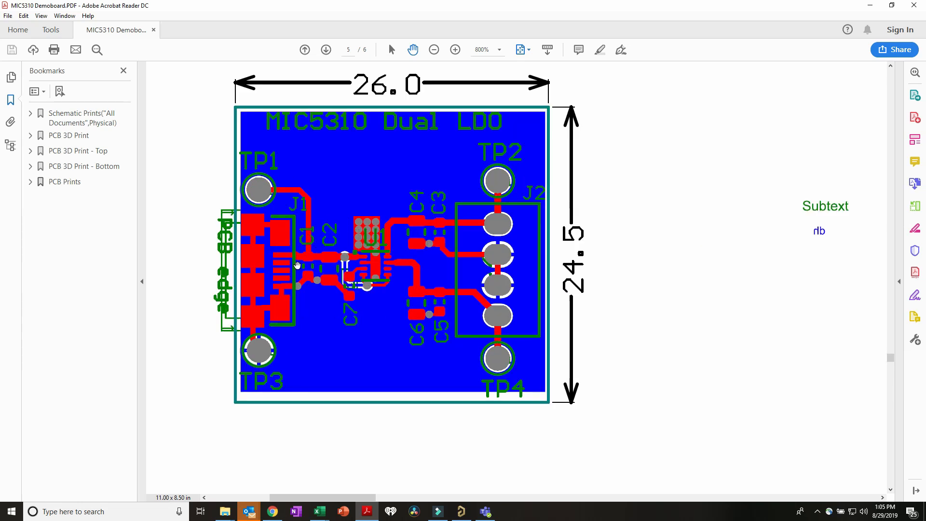
{"action": "scroll", "coordinate": [297, 214], "scroll_direction": "down", "scroll_amount": 1, "text": "ctrl"}
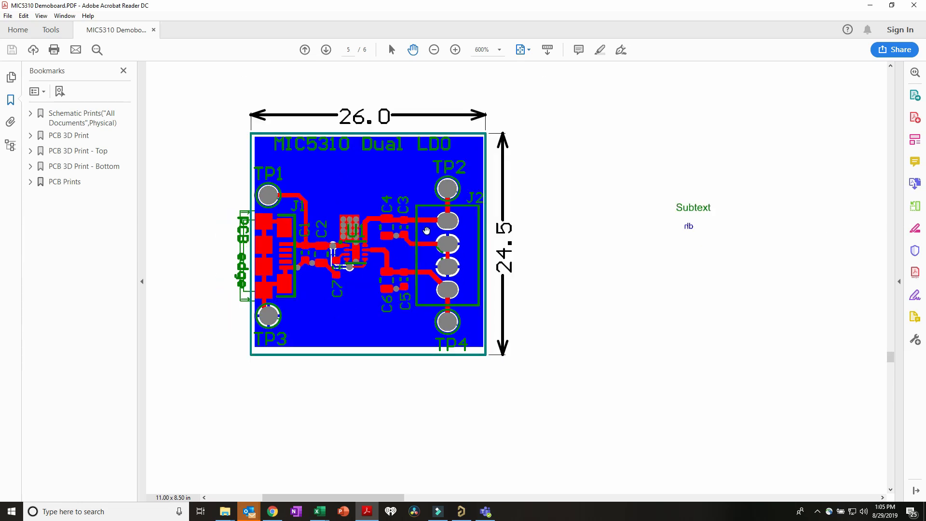
{"action": "scroll", "coordinate": [427, 230], "scroll_direction": "down", "scroll_amount": 5, "text": "ctrl"}
- Examine the fabrication notes, layer stack table and title block on the composite print page
{"action": "left_click_drag", "start_coordinate": [579, 351], "coordinate": [540, 226]}
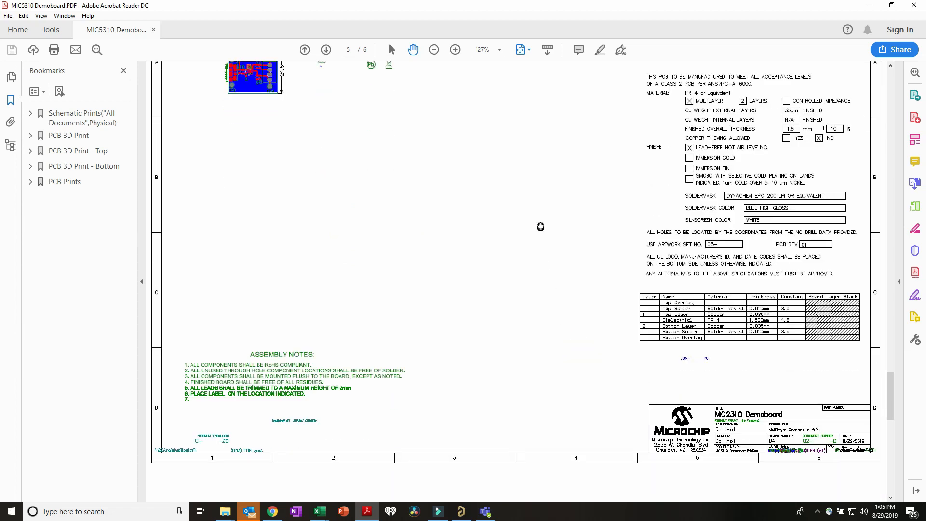
{"action": "left_click_drag", "start_coordinate": [636, 266], "coordinate": [632, 304]}
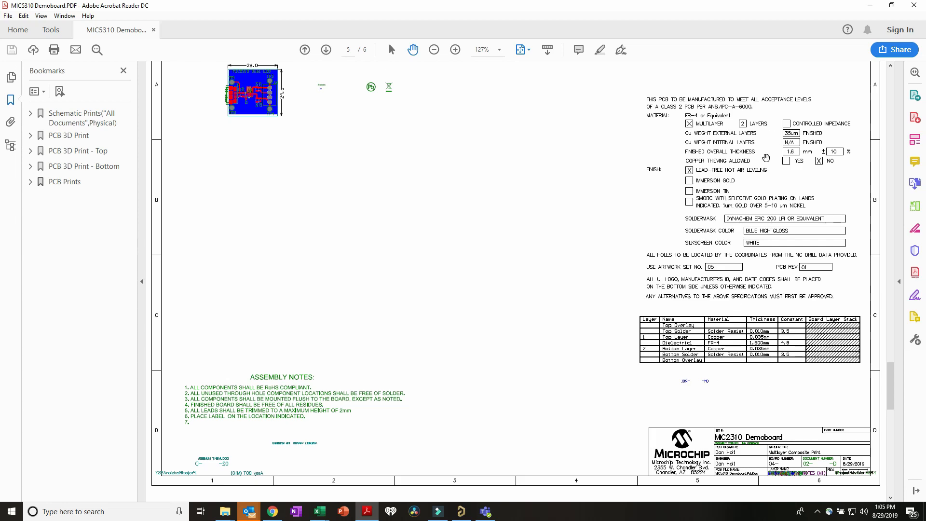
{"action": "scroll", "coordinate": [766, 158], "scroll_direction": "up", "scroll_amount": 3, "text": "ctrl"}
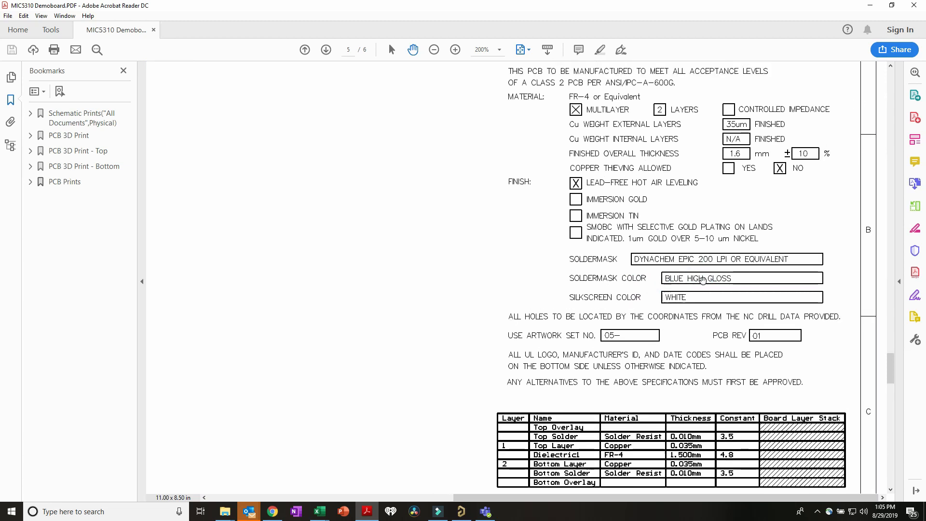
{"action": "scroll", "coordinate": [662, 285], "scroll_direction": "down", "scroll_amount": 4, "text": "ctrl"}
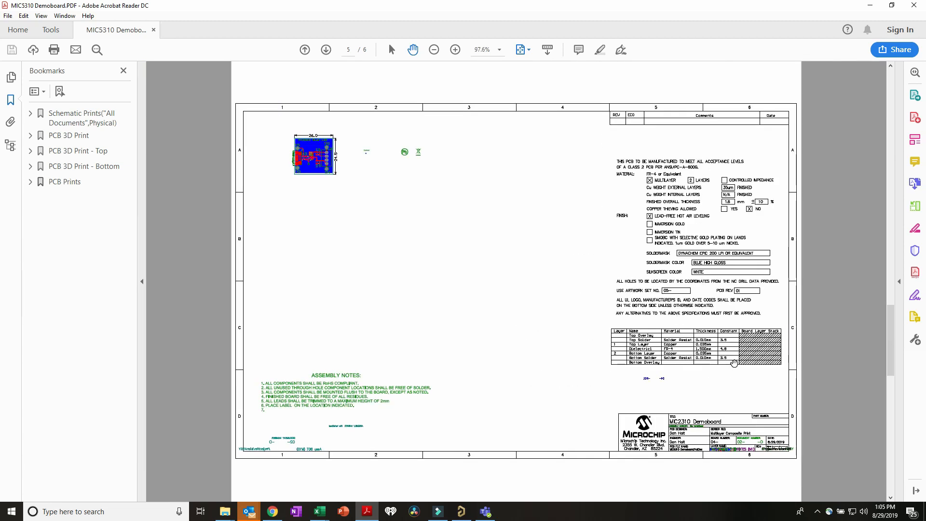
{"action": "scroll", "coordinate": [767, 471], "scroll_direction": "up", "scroll_amount": 2, "text": "ctrl"}
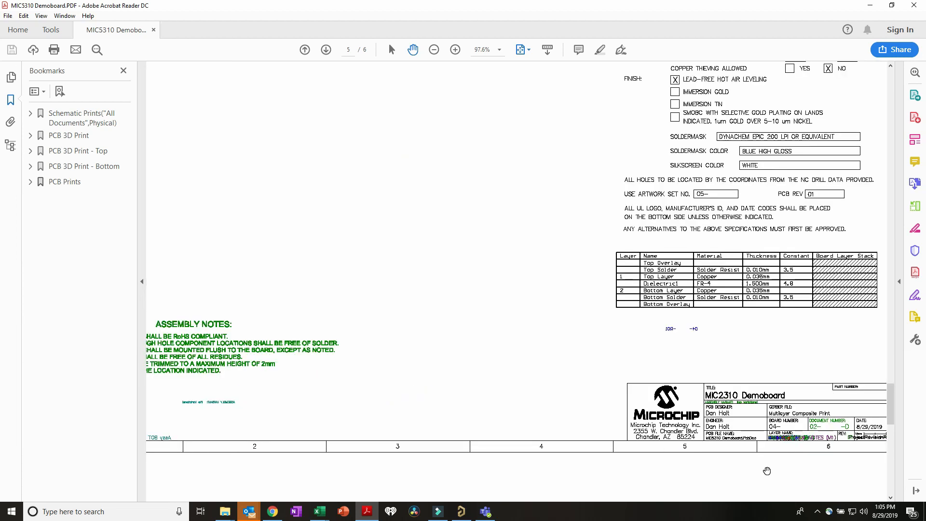
{"action": "scroll", "coordinate": [766, 471], "scroll_direction": "up", "scroll_amount": 3, "text": "ctrl"}
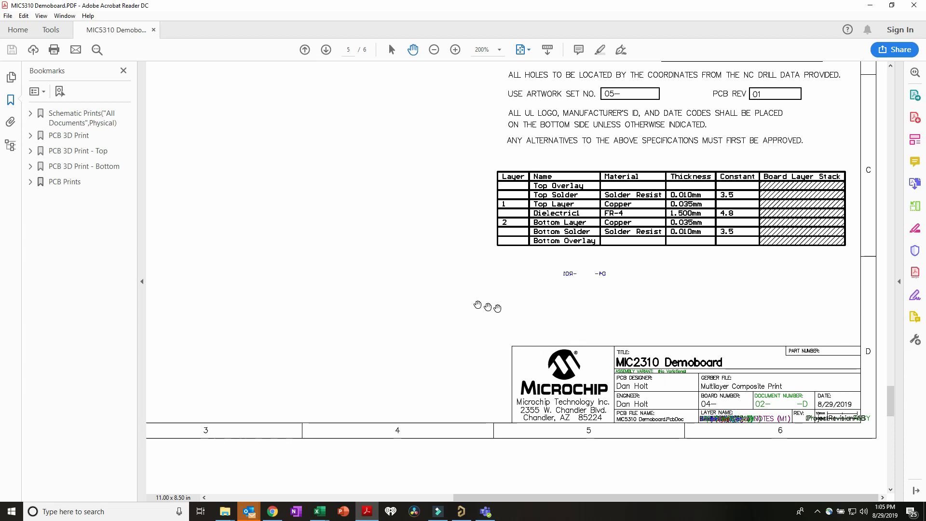
{"action": "scroll", "coordinate": [363, 223], "scroll_direction": "down", "scroll_amount": 3, "text": "ctrl"}
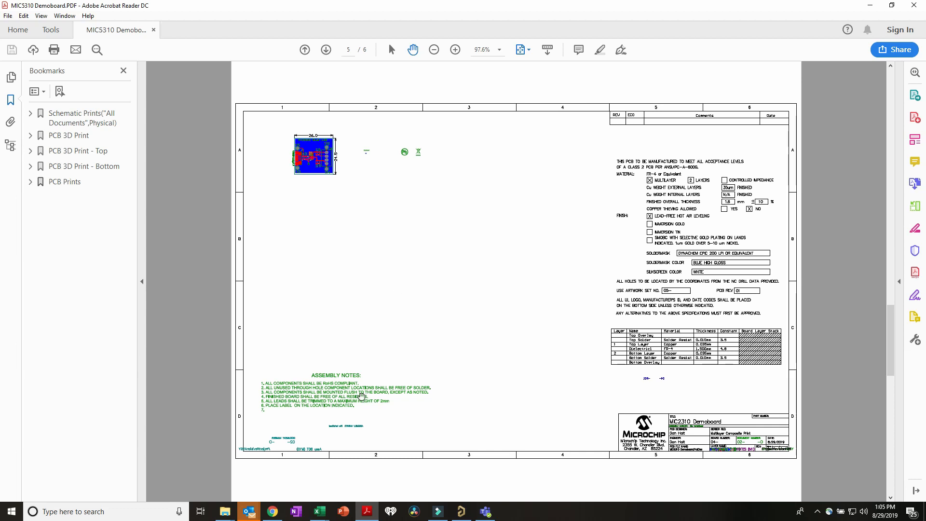
- Examine the assembly notes on the composite print page and return to the full-page view
{"action": "scroll", "coordinate": [274, 467], "scroll_direction": "up", "scroll_amount": 4, "text": "ctrl"}
{"action": "left_click_drag", "start_coordinate": [265, 394], "coordinate": [449, 285]}
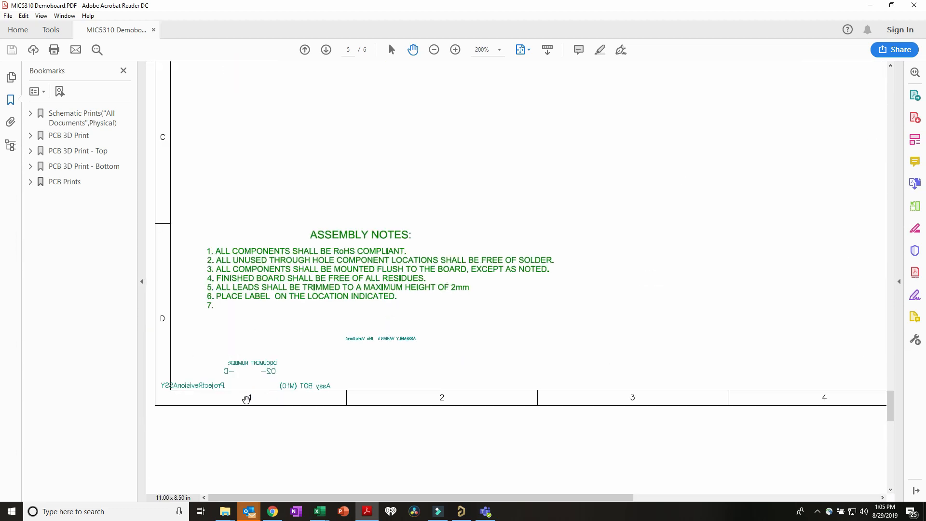
{"action": "key", "text": "ctrl+0"}
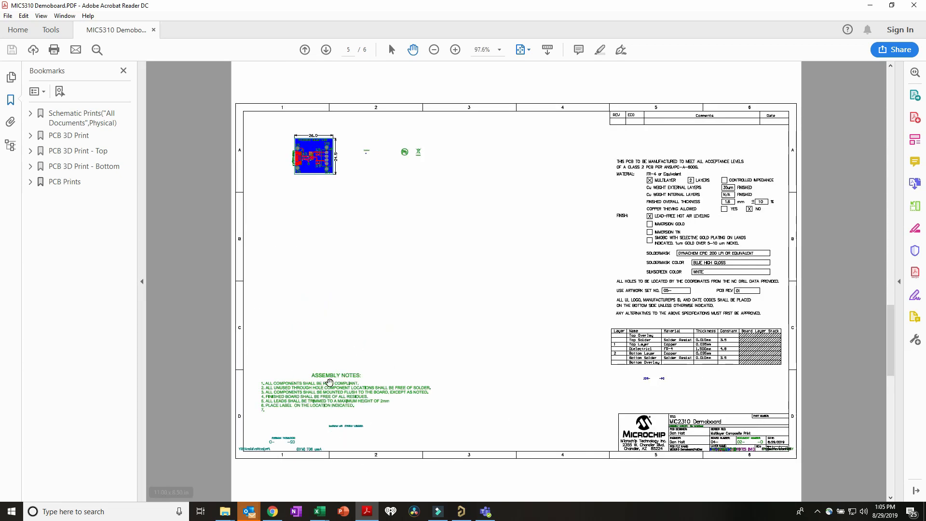
- Check the Bill of Materials page, close the PDF and return to Altium Designer
{"action": "left_click", "coordinate": [325, 50]}
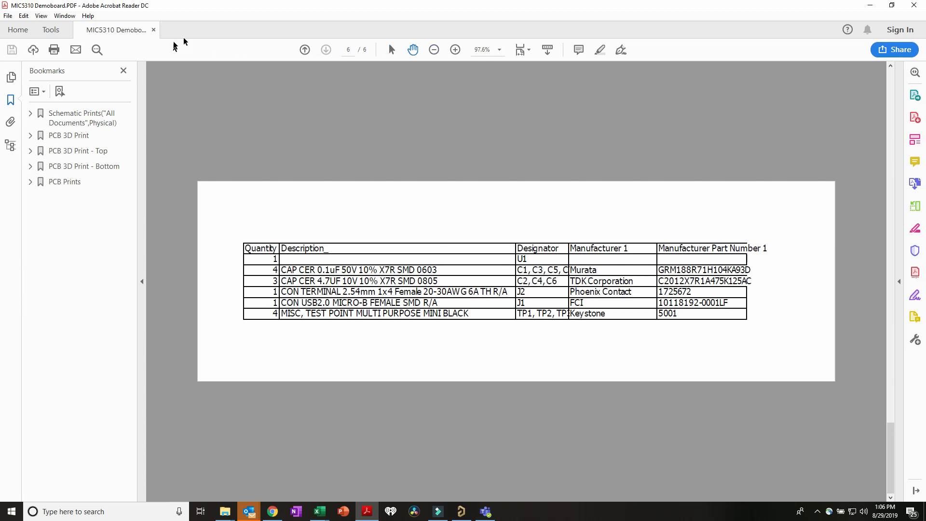
{"action": "left_click", "coordinate": [153, 30]}
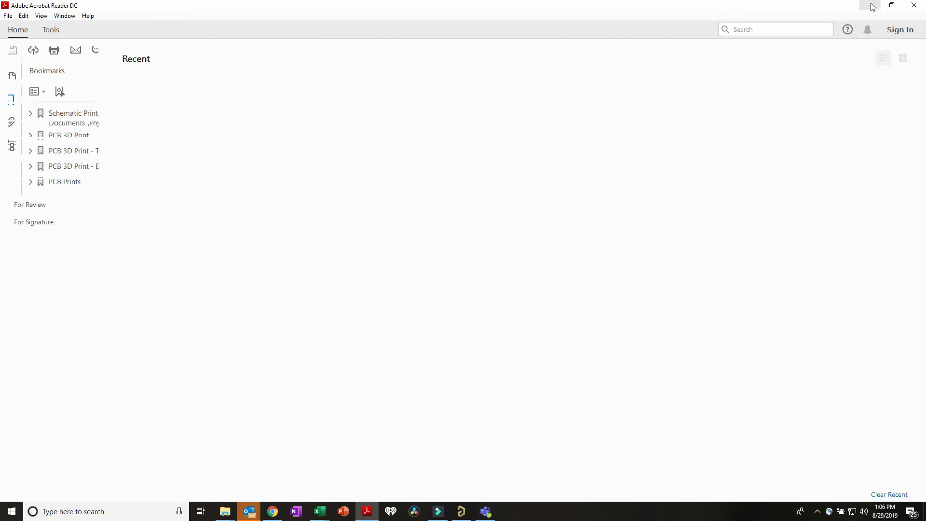
{"action": "left_click", "coordinate": [872, 6]}
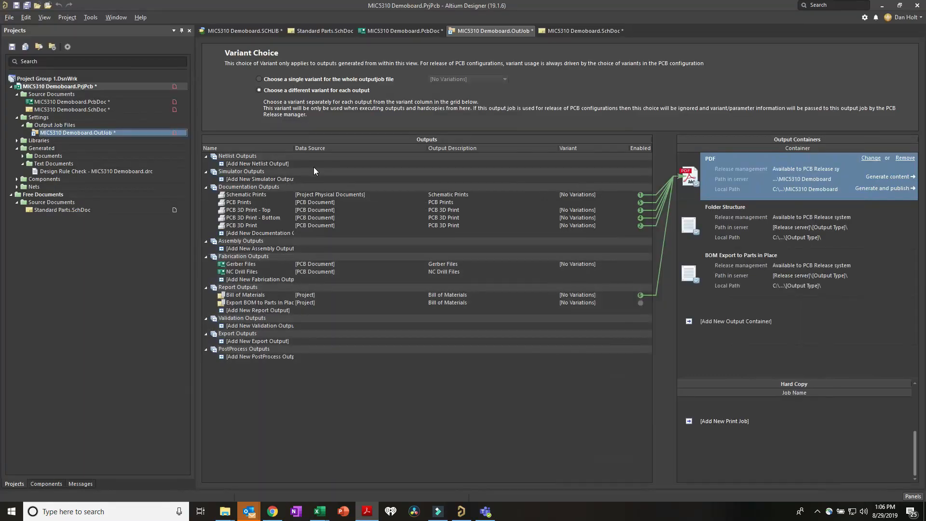
- Move the entire circuit about 700 mil down on the MIC5310 Demoboard schematic sheet and clear the selection
{"action": "left_click", "coordinate": [557, 30]}
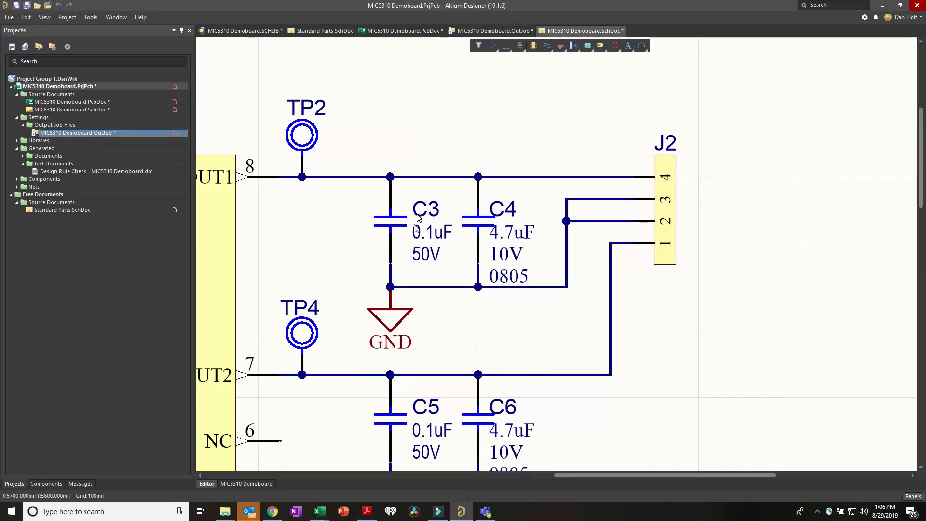
{"action": "scroll", "coordinate": [369, 289], "scroll_direction": "down", "scroll_amount": 2, "text": "ctrl"}
{"action": "right_click_drag", "start_coordinate": [369, 289], "coordinate": [537, 250]}
{"action": "left_click_drag", "start_coordinate": [258, 159], "coordinate": [735, 414]}
{"action": "left_click_drag", "start_coordinate": [473, 239], "coordinate": [513, 326]}
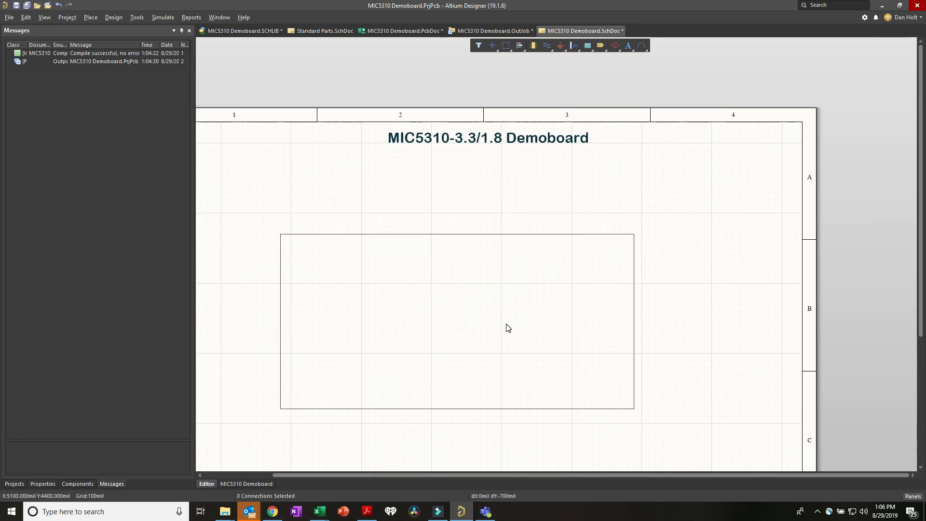
{"action": "scroll", "coordinate": [468, 314], "scroll_direction": "down", "scroll_amount": 4, "text": "ctrl"}
{"action": "right_click_drag", "start_coordinate": [478, 358], "coordinate": [492, 275]}
{"action": "scroll", "coordinate": [492, 275], "scroll_direction": "up", "scroll_amount": 2, "text": "ctrl"}
{"action": "left_click", "coordinate": [503, 291]}
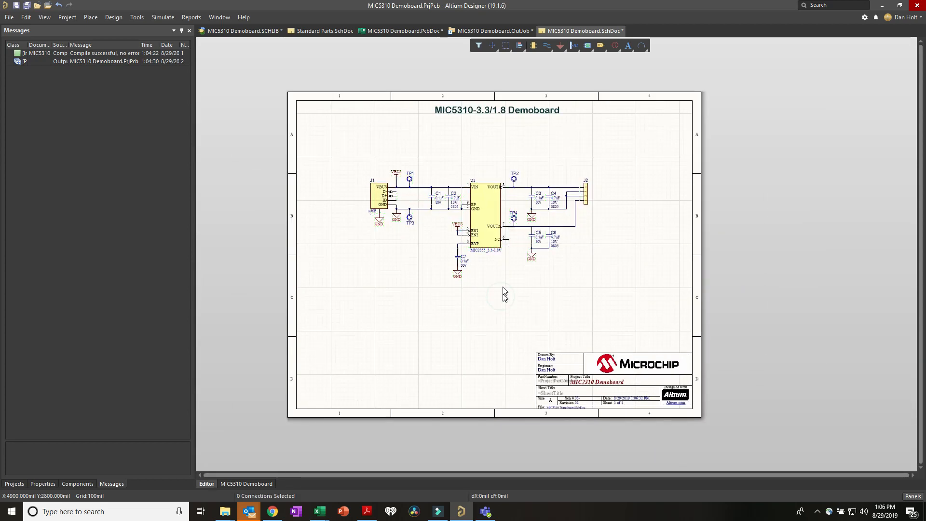
- Switch the MIC5310 Demoboard PCB document to a 2D view seen from the top side
{"action": "left_click", "coordinate": [393, 31]}
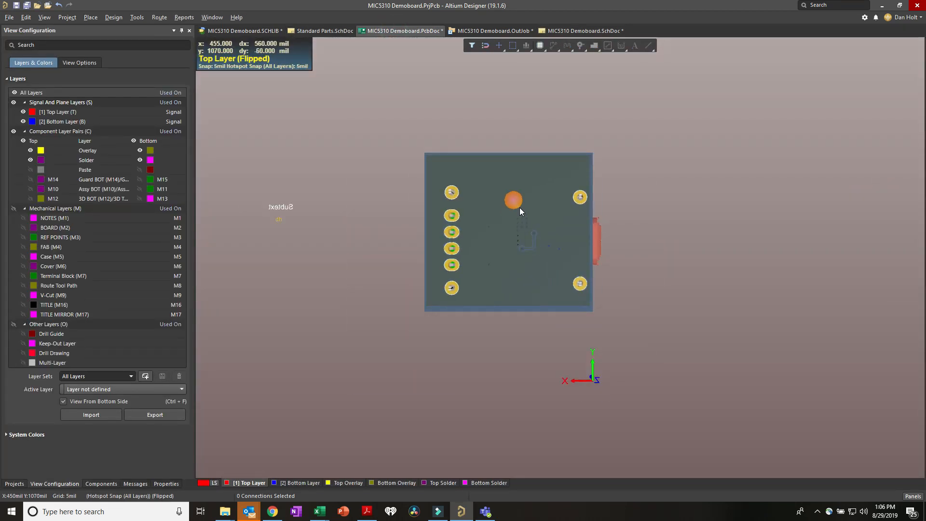
{"action": "key", "text": "2"}
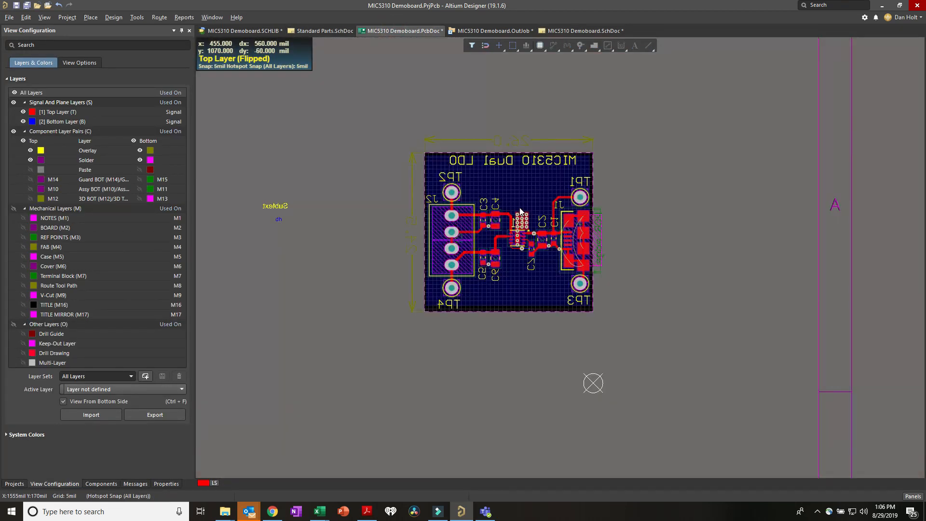
{"action": "key", "text": "ctrl+f"}
{"action": "scroll", "coordinate": [412, 139], "scroll_direction": "up", "scroll_amount": 3, "text": "ctrl"}
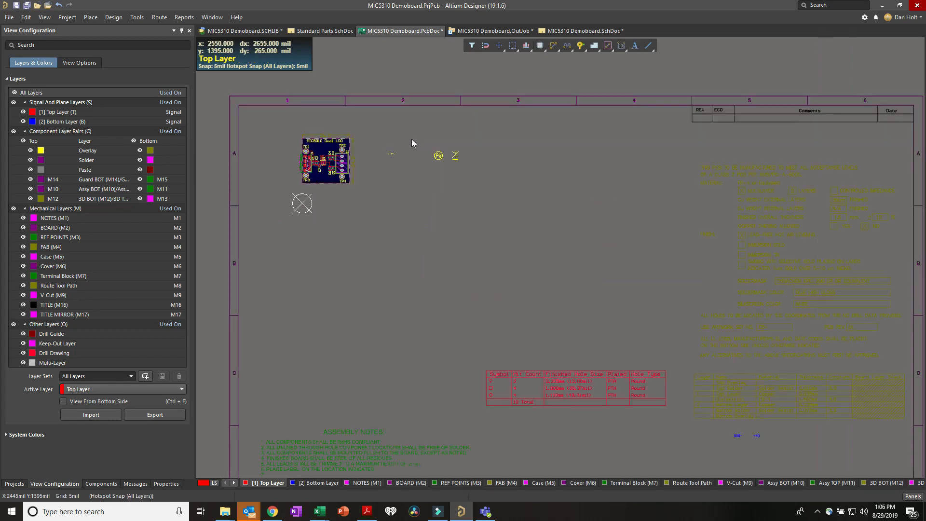
{"action": "scroll", "coordinate": [372, 161], "scroll_direction": "up", "scroll_amount": 2, "text": "ctrl"}
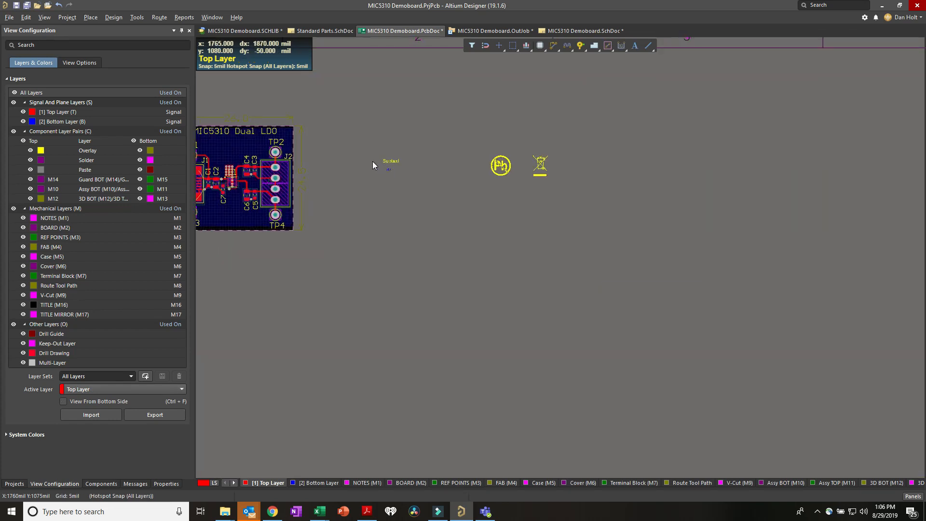
- Move the lead-free and crossed-out bin symbols onto the board's bottom overlay, between TP3 and TP4
{"action": "left_click", "coordinate": [500, 169]}
{"action": "left_click", "coordinate": [541, 165], "text": "shift"}
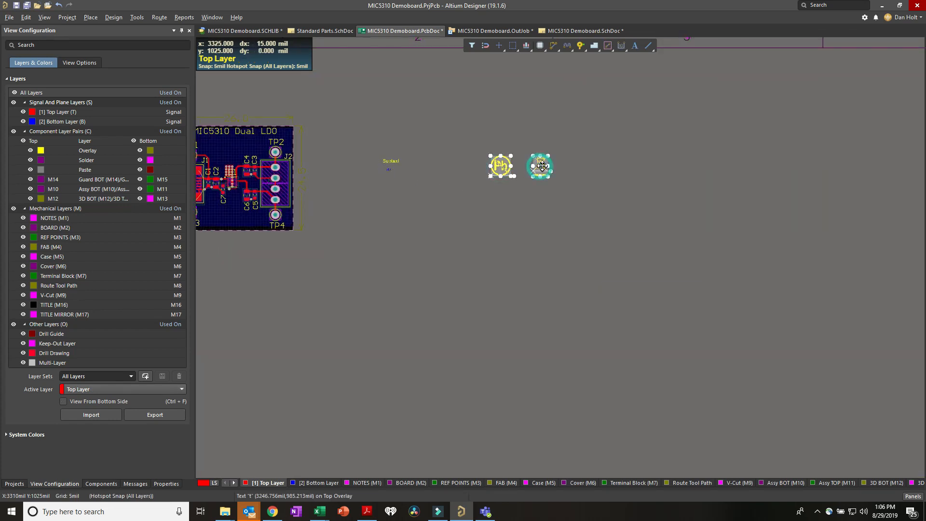
{"action": "left_click_drag", "start_coordinate": [541, 165], "coordinate": [376, 217]}
{"action": "key", "text": "space"}
{"action": "key", "text": "space"}
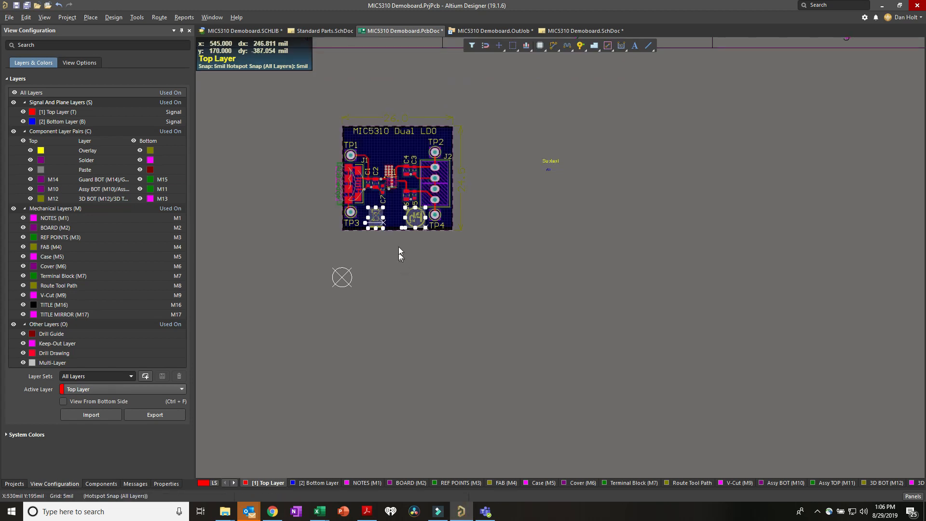
- Move the small blue bottom-layer text from beside the board into the board's lower-right corner, by TP4
{"action": "scroll", "coordinate": [398, 254], "scroll_direction": "up", "scroll_amount": 3, "text": "ctrl"}
{"action": "scroll", "coordinate": [407, 196], "scroll_direction": "up", "scroll_amount": 2, "text": "ctrl"}
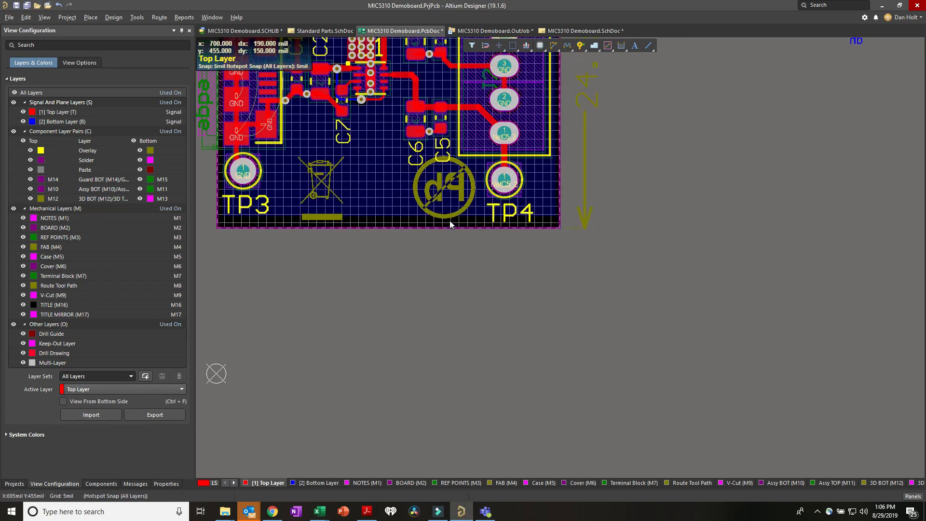
{"action": "left_click", "coordinate": [448, 216]}
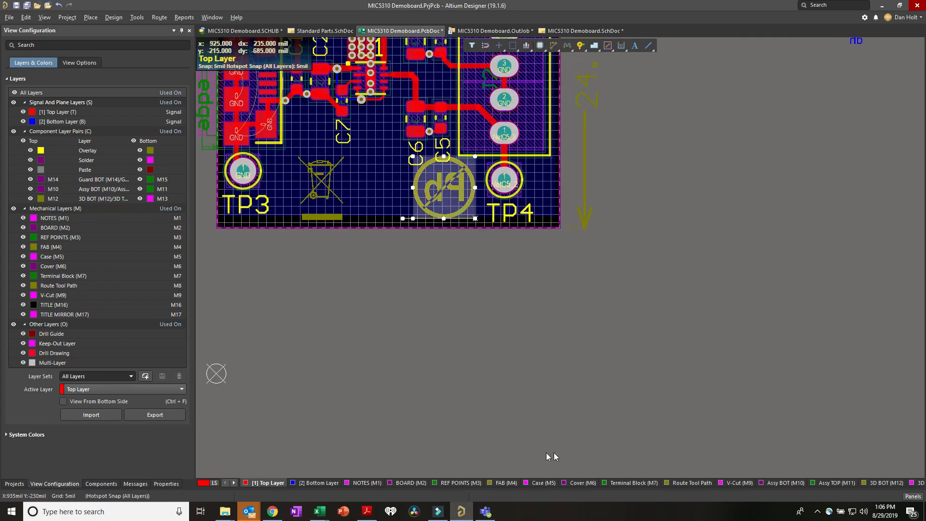
{"action": "scroll", "coordinate": [413, 210], "scroll_direction": "down", "scroll_amount": 1, "text": "ctrl"}
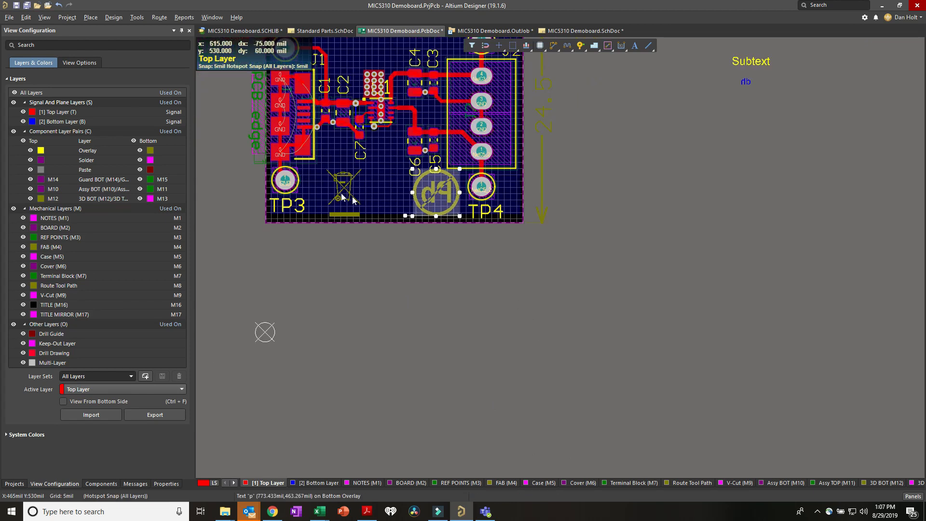
{"action": "scroll", "coordinate": [412, 207], "scroll_direction": "down", "scroll_amount": 2, "text": "ctrl"}
{"action": "right_click_drag", "start_coordinate": [547, 213], "coordinate": [524, 273]}
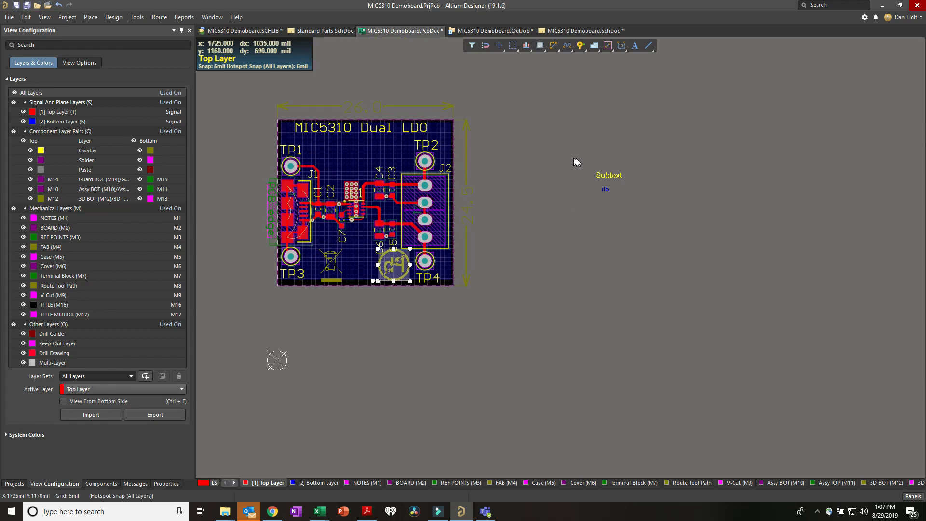
{"action": "left_click_drag", "start_coordinate": [606, 192], "coordinate": [451, 281]}
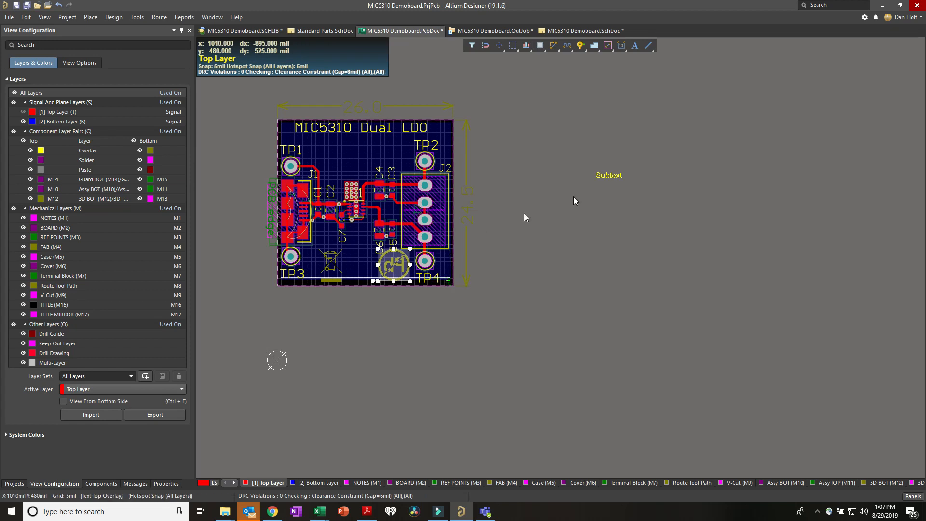
- Delete the loose Subtext label outside the board outline
{"action": "left_click", "coordinate": [612, 175]}
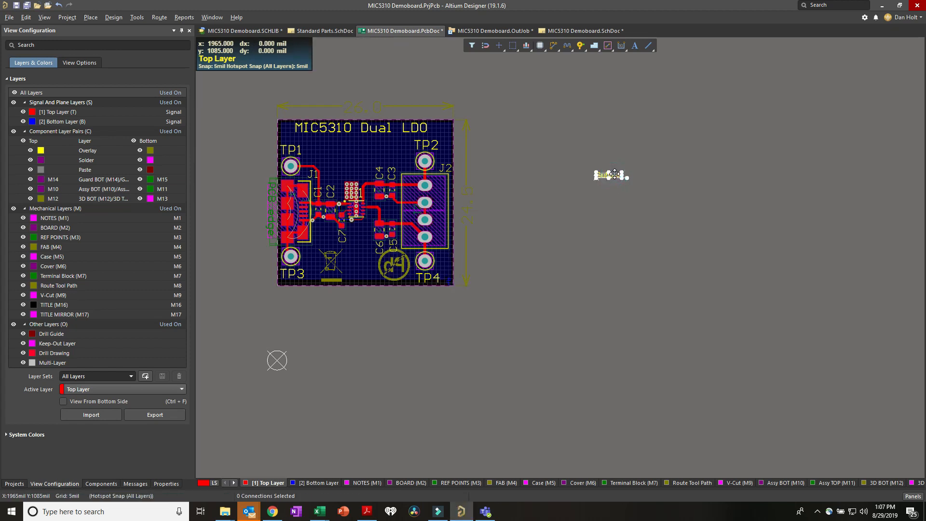
{"action": "key", "text": "Delete"}
{"action": "scroll", "coordinate": [479, 166], "scroll_direction": "down", "scroll_amount": 1, "text": "ctrl"}
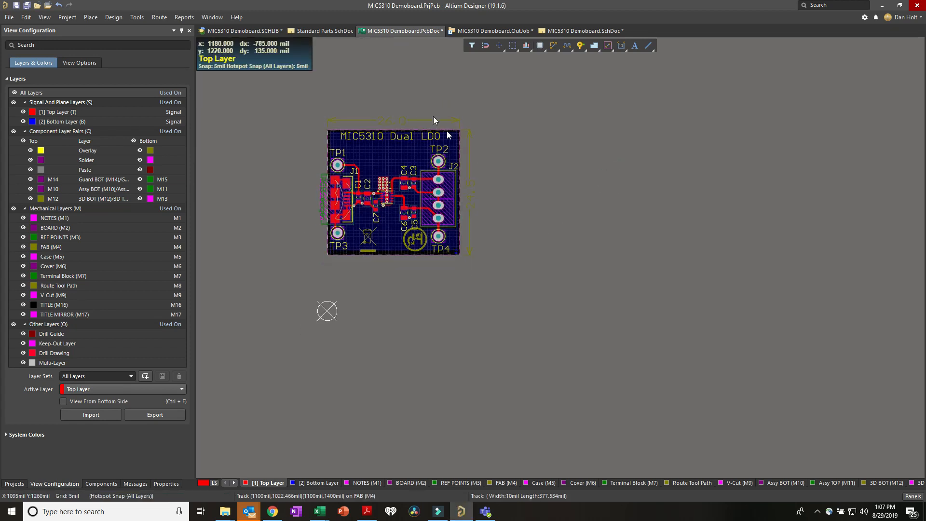
- Examine the layers included in the PCB Prints output of the MIC5310 Demoboard output job, including TITLE (M16)
{"action": "left_click", "coordinate": [488, 30]}
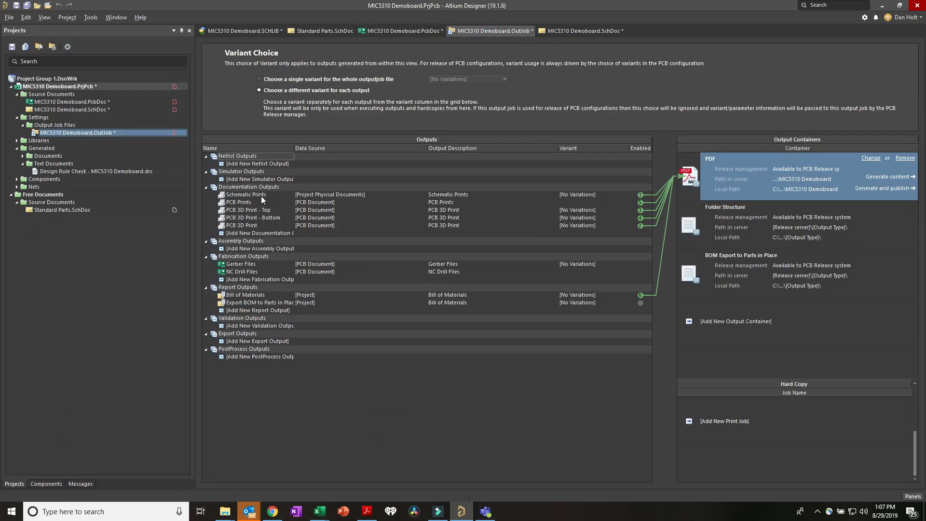
{"action": "left_click", "coordinate": [246, 202]}
{"action": "right_click", "coordinate": [244, 202]}
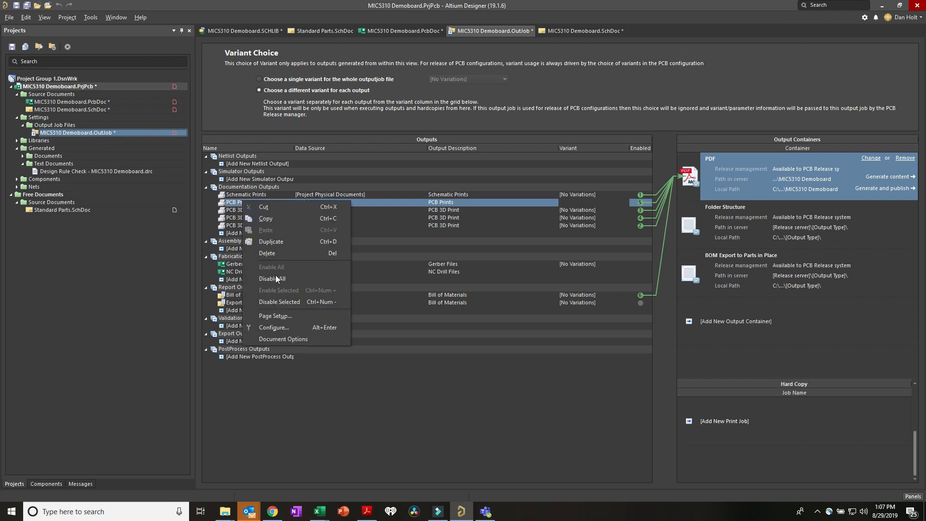
{"action": "left_click", "coordinate": [290, 335]}
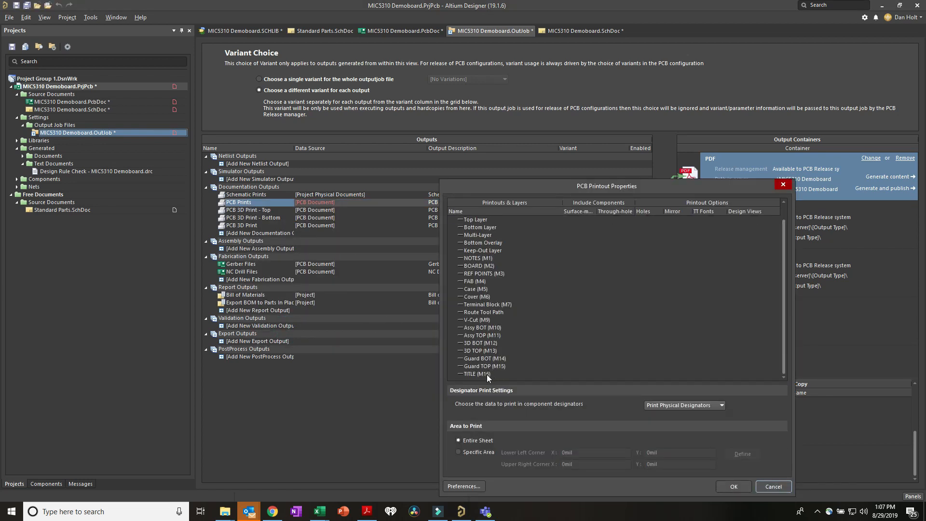
{"action": "left_click", "coordinate": [472, 373]}
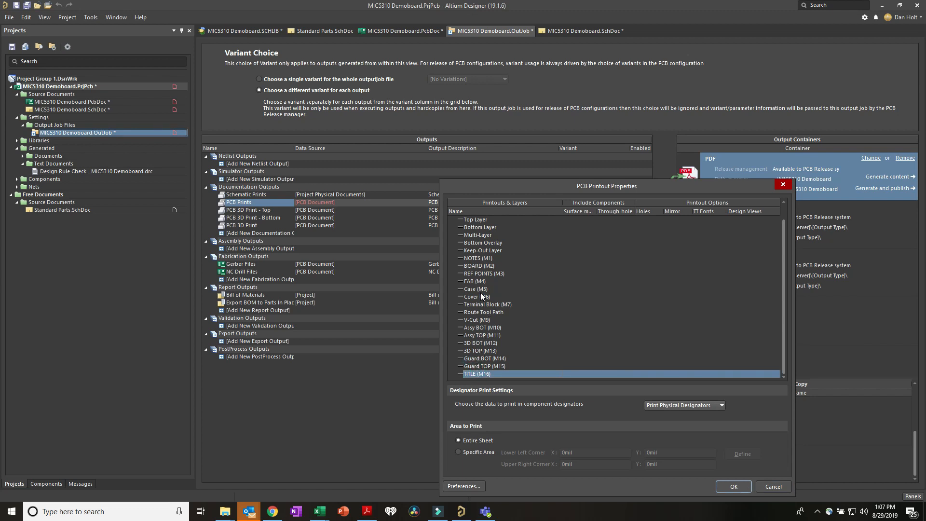
{"action": "scroll", "coordinate": [481, 292], "scroll_direction": "up", "scroll_amount": 1}
{"action": "scroll", "coordinate": [480, 293], "scroll_direction": "down", "scroll_amount": 1}
{"action": "left_click", "coordinate": [743, 487]}
- Inspect the properties of the mirrored layer-name text in the title block on the PCB sheet
{"action": "left_click", "coordinate": [416, 32]}
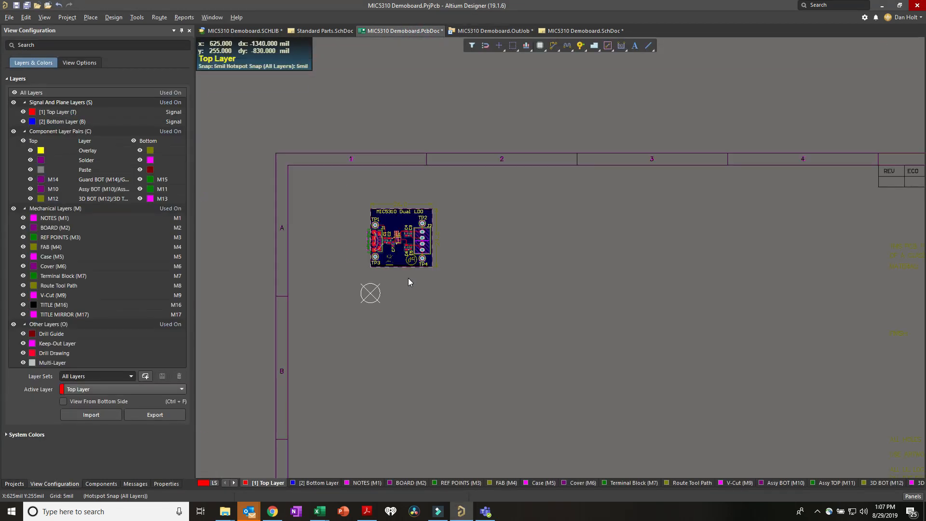
{"action": "scroll", "coordinate": [410, 343], "scroll_direction": "down", "scroll_amount": 10}
{"action": "scroll", "coordinate": [451, 277], "scroll_direction": "up", "scroll_amount": 5, "text": "ctrl"}
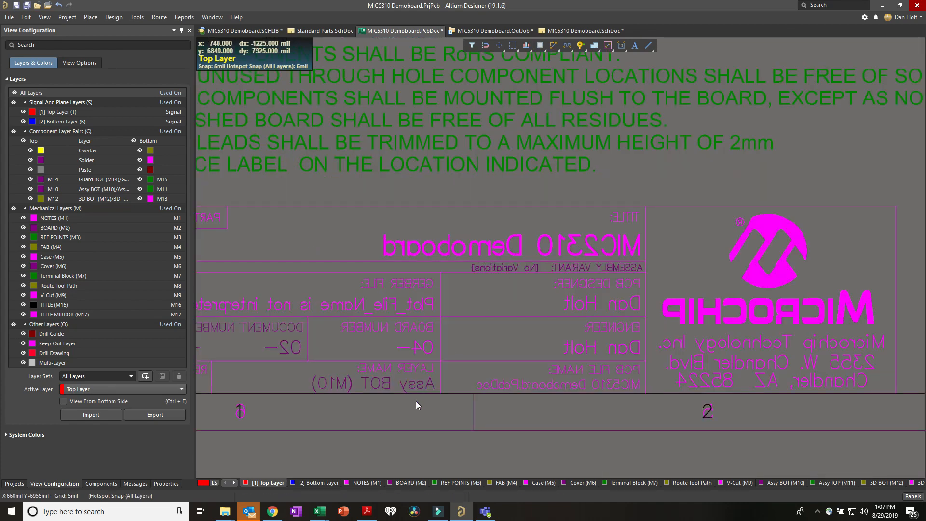
{"action": "left_click", "coordinate": [401, 386]}
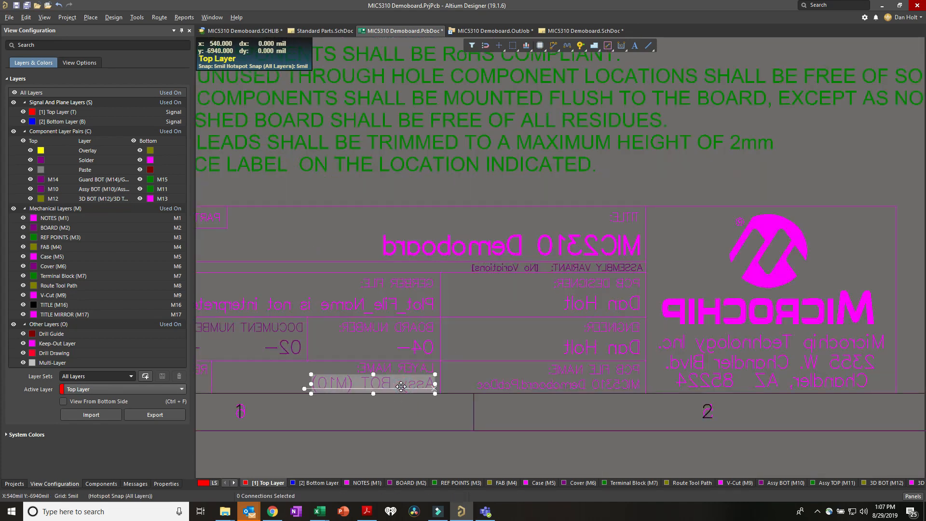
{"action": "left_click", "coordinate": [402, 389]}
{"action": "double_click", "coordinate": [401, 386]}
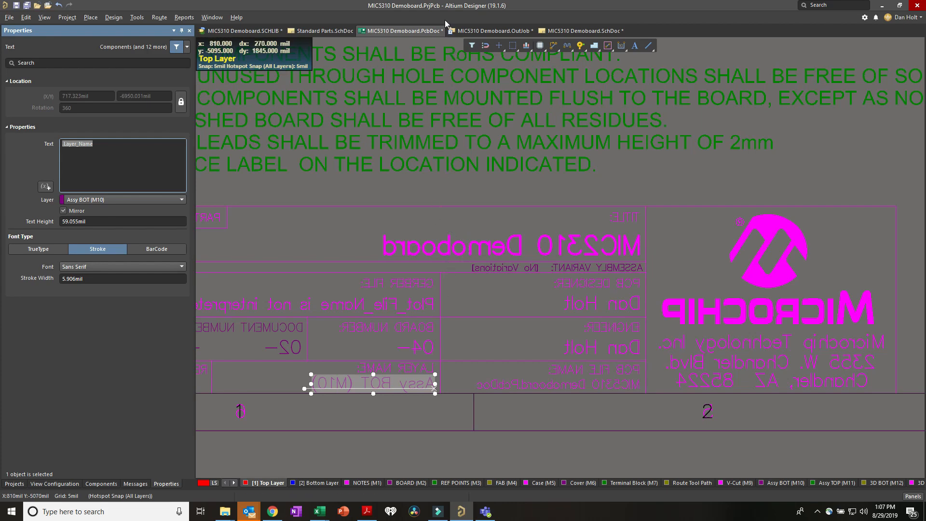
- Remove the Assy BOT (M10) layer from the PCB Prints printout in the MIC5310 Demoboard output job
{"action": "left_click", "coordinate": [489, 30]}
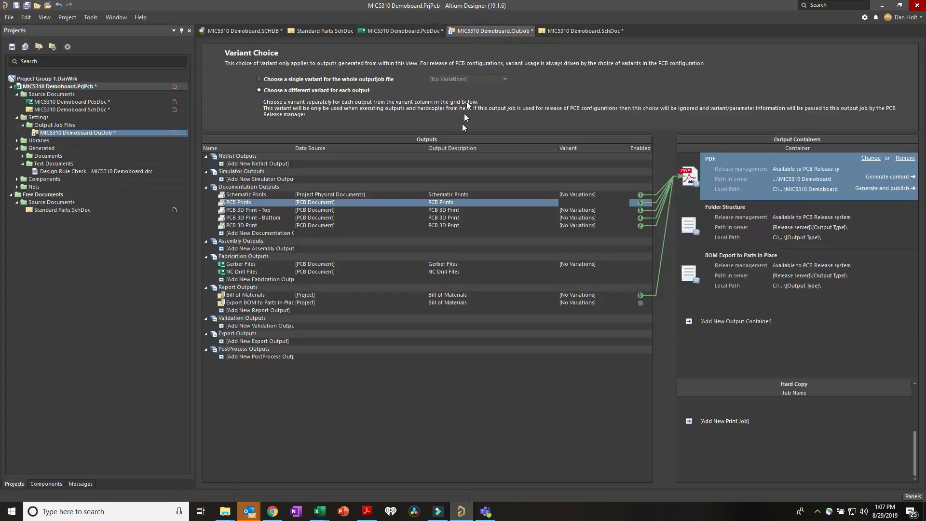
{"action": "right_click", "coordinate": [293, 199]}
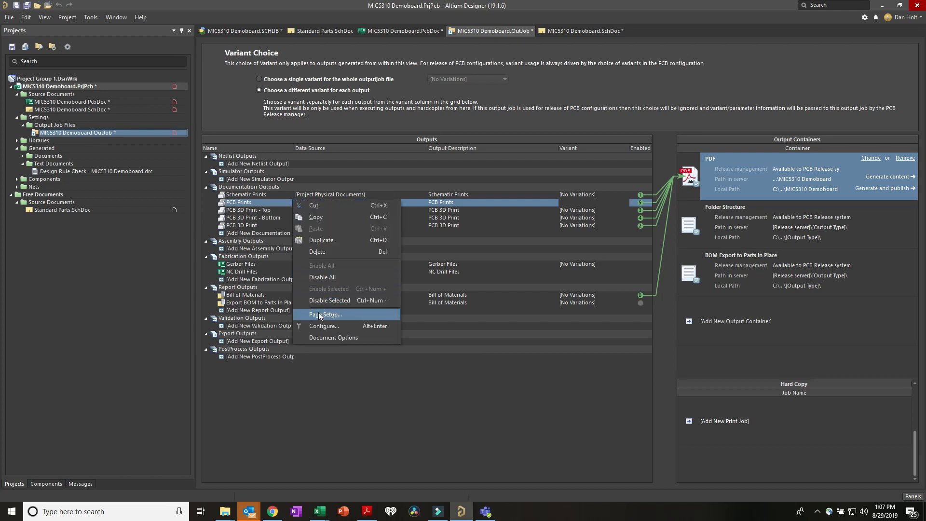
{"action": "left_click", "coordinate": [325, 324]}
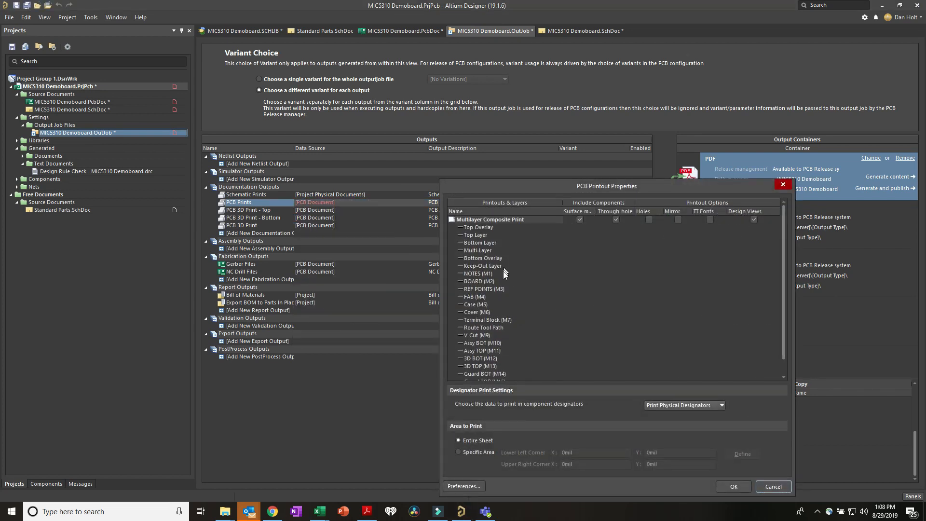
{"action": "scroll", "coordinate": [504, 270], "scroll_direction": "down", "scroll_amount": 1}
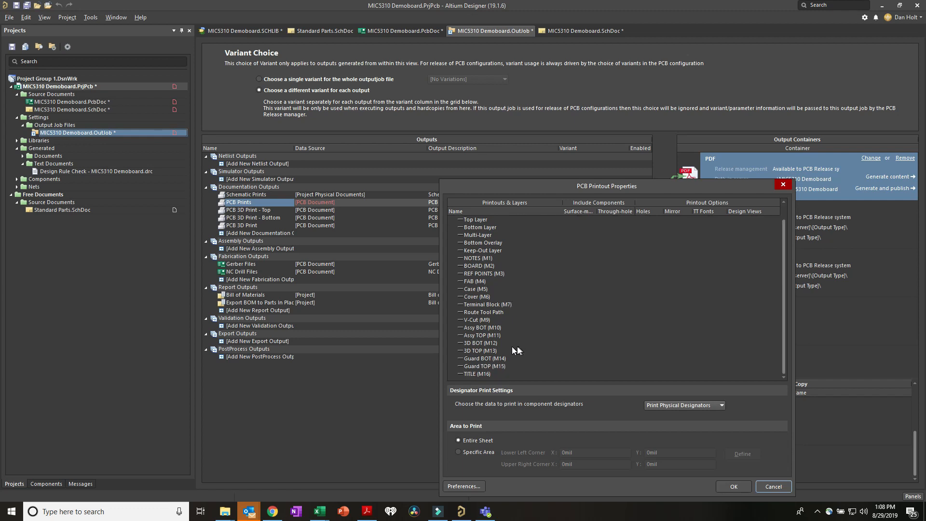
{"action": "left_click", "coordinate": [483, 327]}
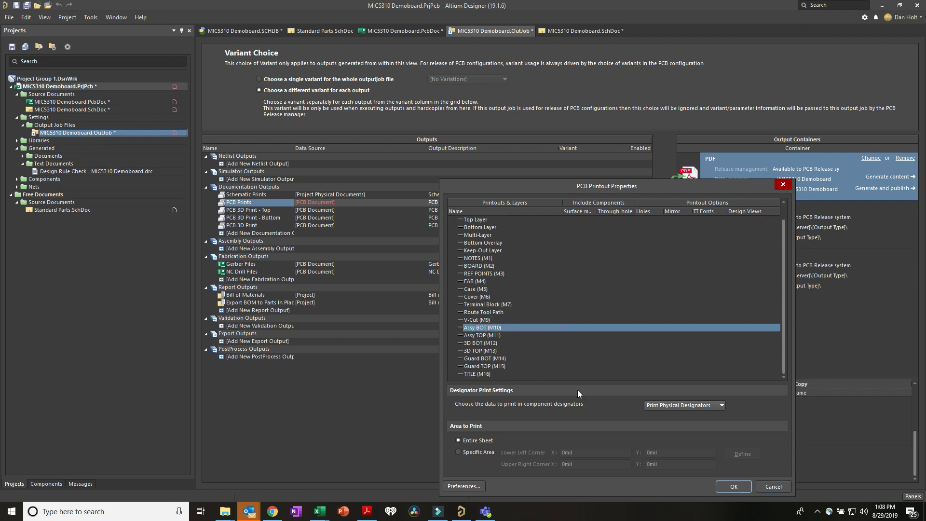
{"action": "right_click", "coordinate": [498, 332]}
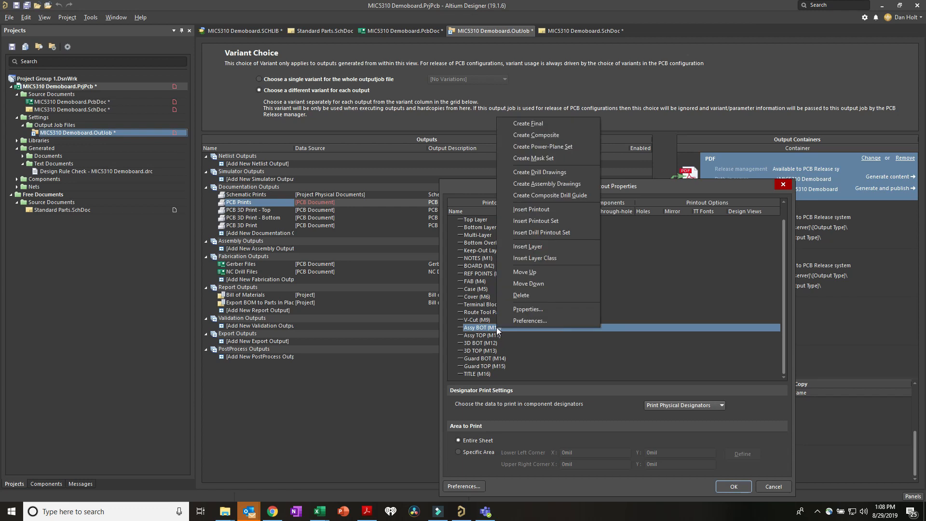
{"action": "left_click", "coordinate": [521, 296]}
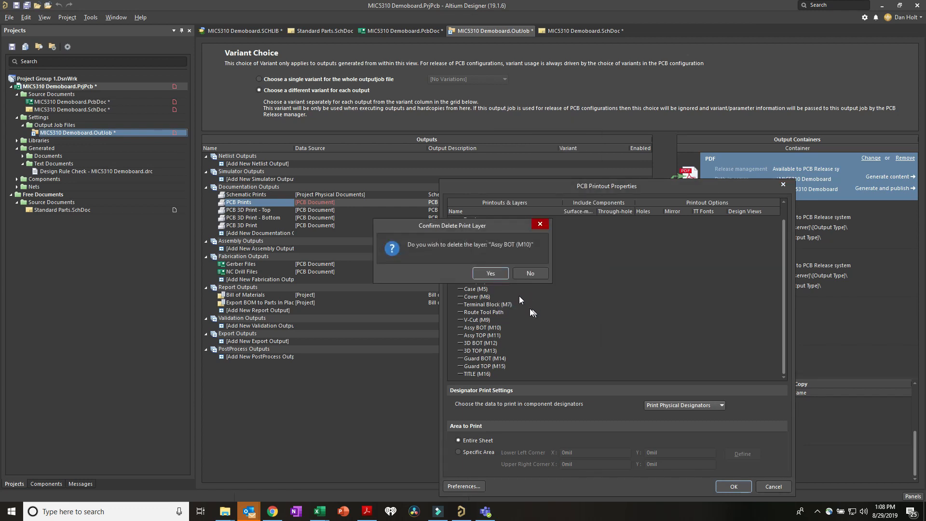
{"action": "left_click", "coordinate": [495, 275]}
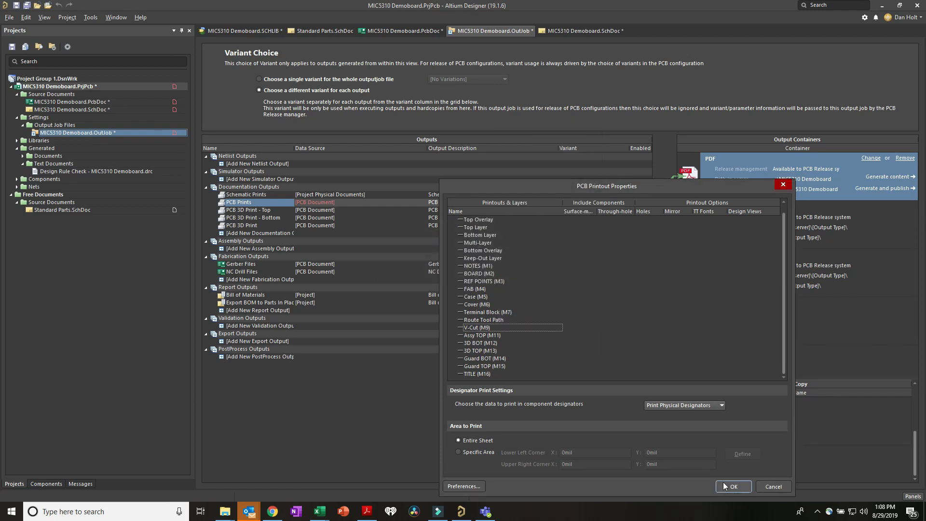
{"action": "left_click", "coordinate": [723, 482]}
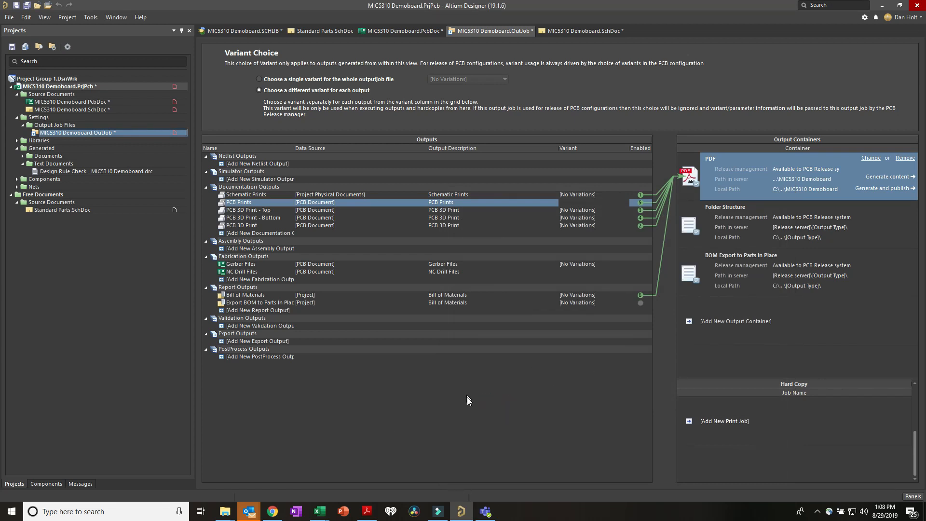
- Save all project documents and regenerate the documentation PDF, overwriting the existing MIC5310 Demoboard.PDF
{"action": "left_click", "coordinate": [26, 4]}
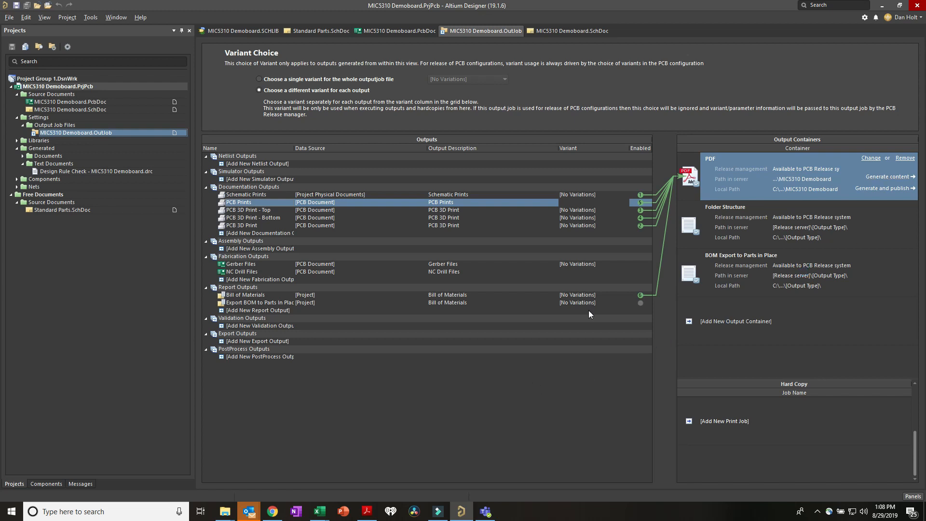
{"action": "left_click", "coordinate": [887, 177]}
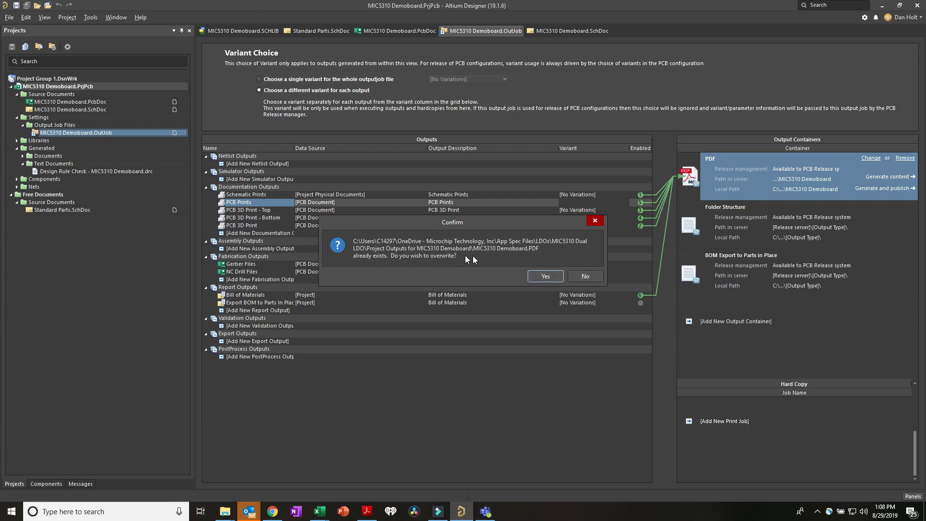
{"action": "left_click", "coordinate": [545, 275]}
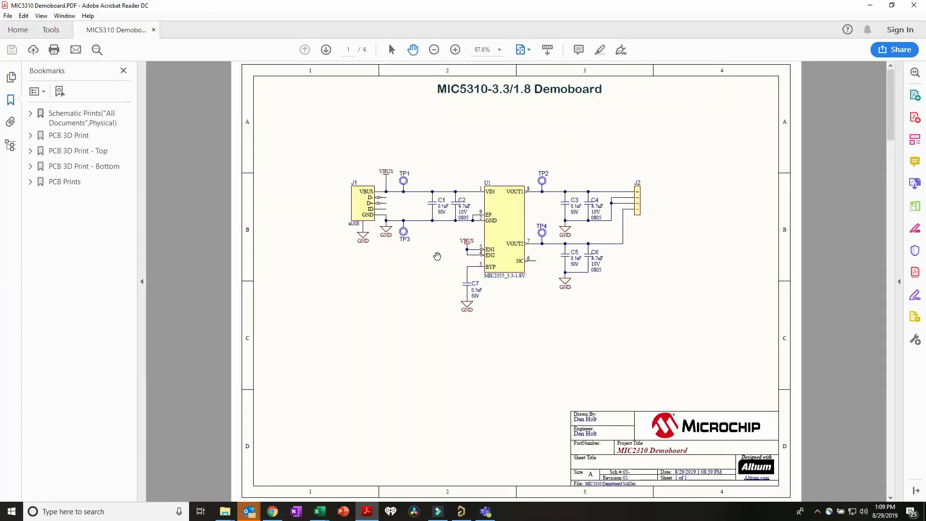
- Review the regenerated PDF from the 3D views and PCB print through to the Bill of Materials page
{"action": "left_click", "coordinate": [326, 52]}
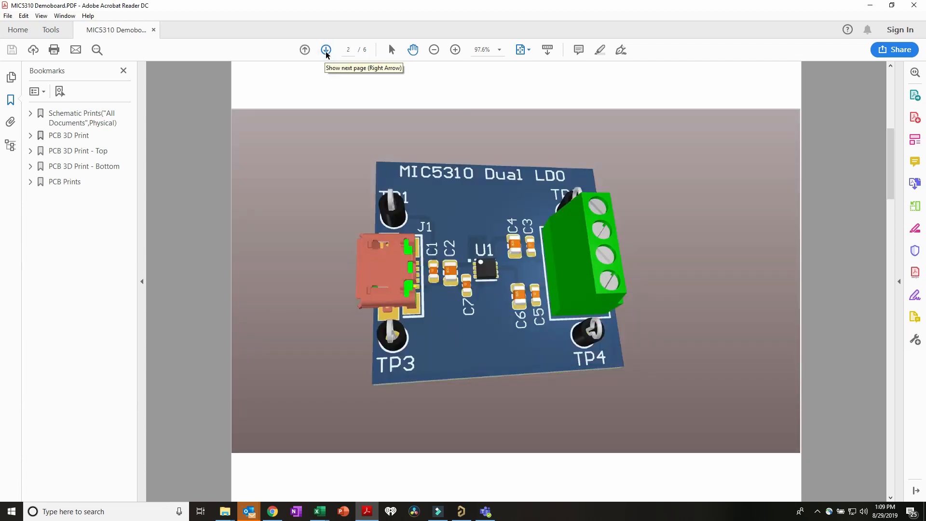
{"action": "left_click", "coordinate": [327, 53]}
{"action": "left_click", "coordinate": [326, 50]}
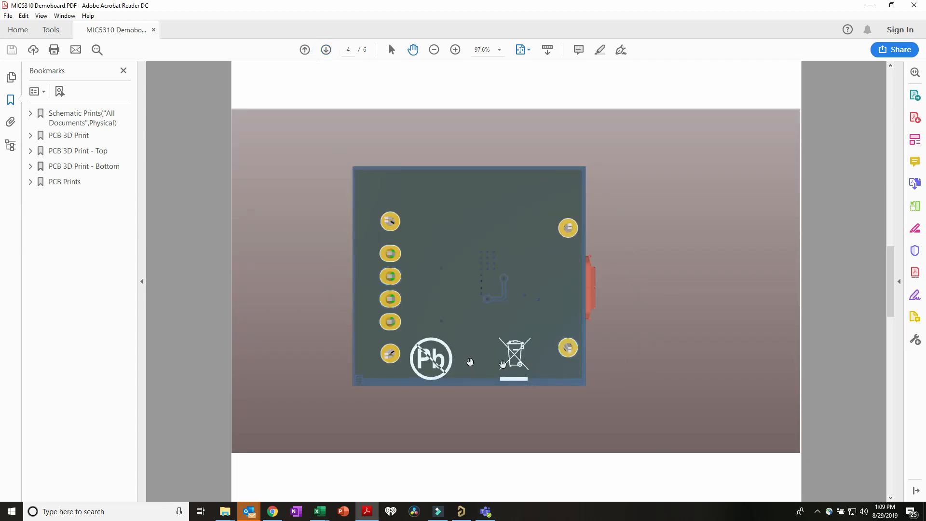
{"action": "left_click", "coordinate": [327, 50]}
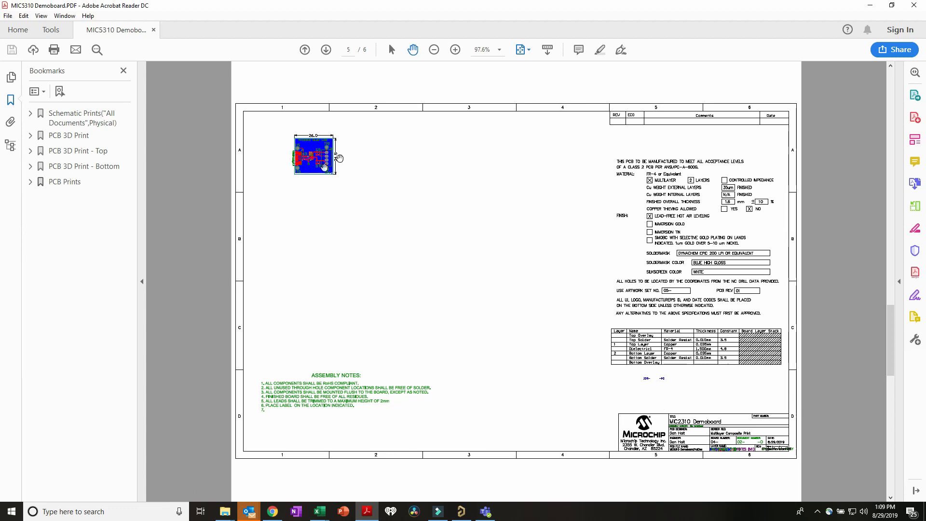
{"action": "left_click", "coordinate": [326, 50]}
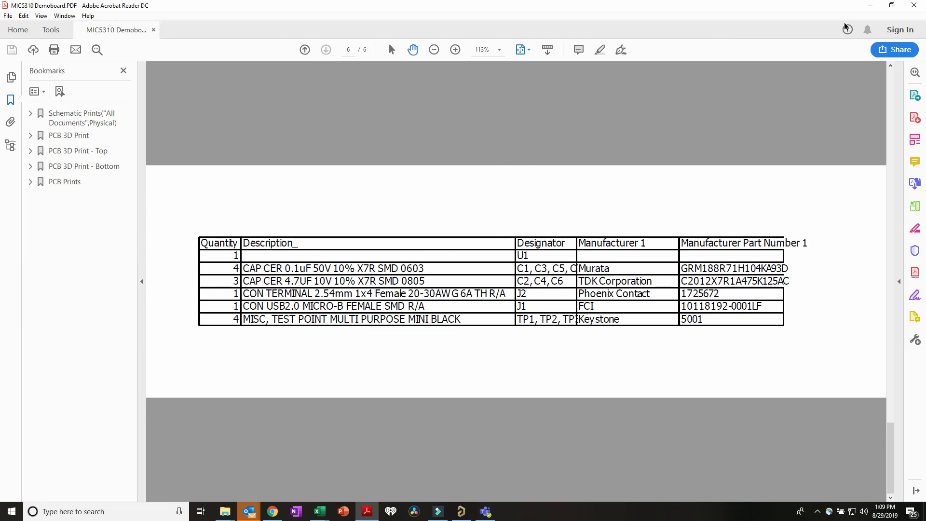
- Switch to Altium Designer and widen the Designator column in the Bill of Materials output configuration so every designator fits
{"action": "key", "text": "alt+Tab"}
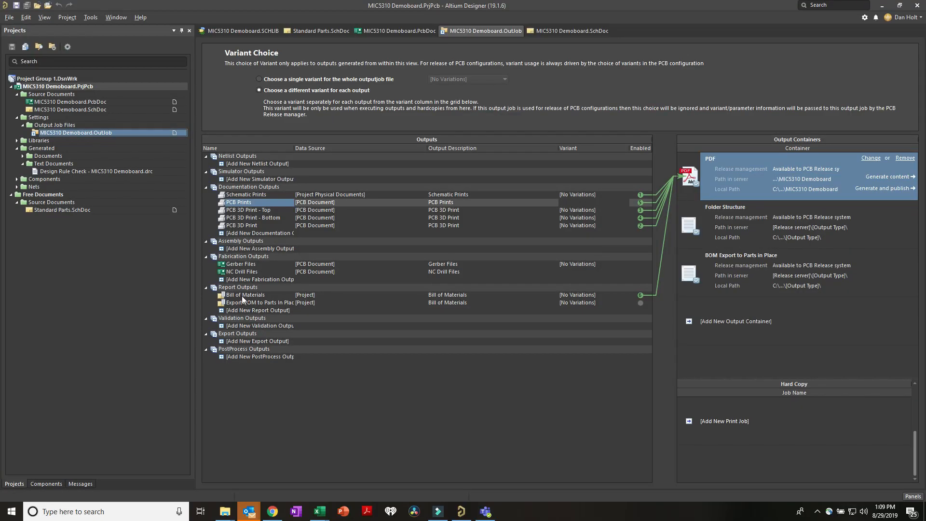
{"action": "left_click", "coordinate": [242, 296]}
{"action": "right_click", "coordinate": [242, 297]}
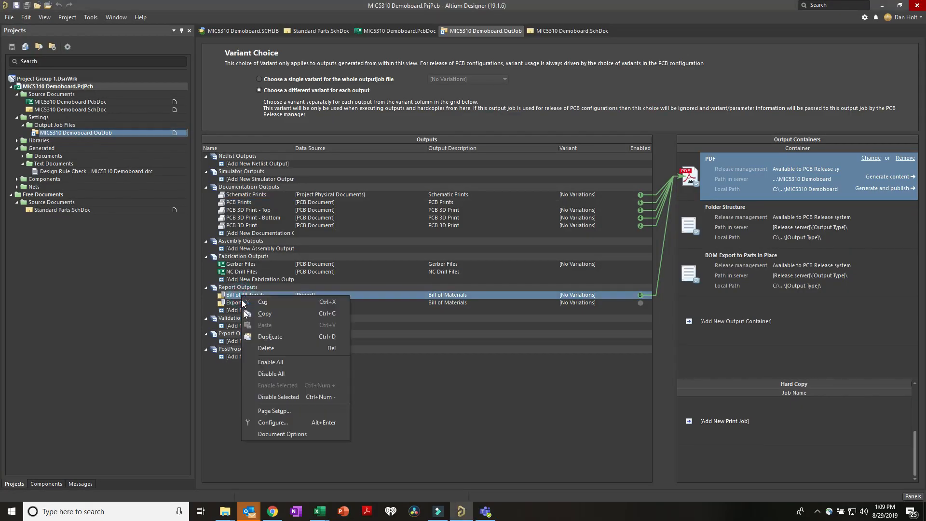
{"action": "left_click", "coordinate": [267, 420]}
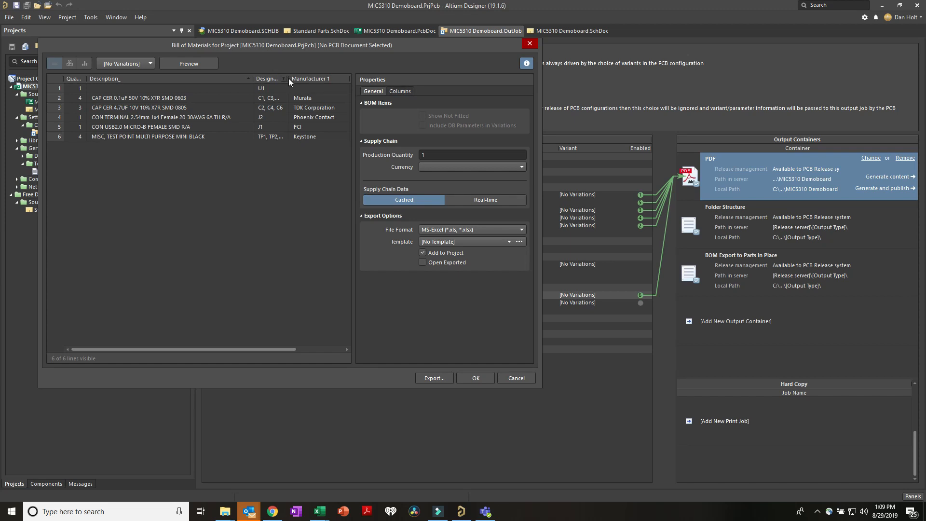
{"action": "left_click_drag", "start_coordinate": [286, 79], "coordinate": [317, 78]}
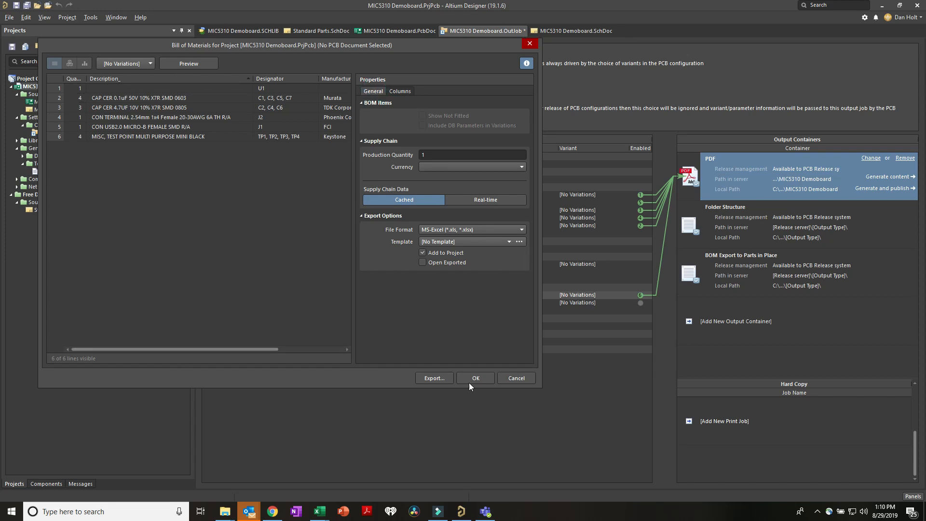
{"action": "left_click", "coordinate": [471, 381]}
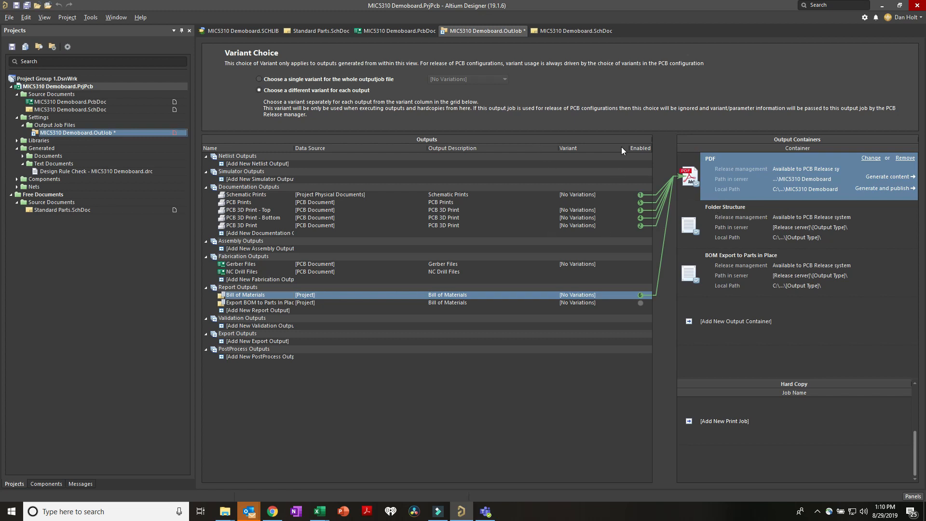
- Review the Gerber Files setup for the Folder Structure container, checking units and format, plotted layers, drill drawing, apertures and advanced options
{"action": "left_click", "coordinate": [728, 225]}
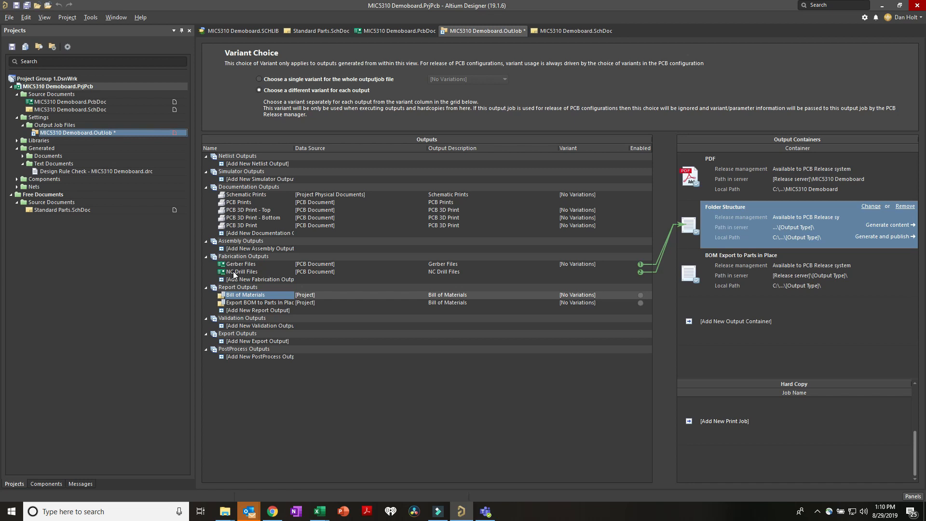
{"action": "left_click", "coordinate": [263, 264]}
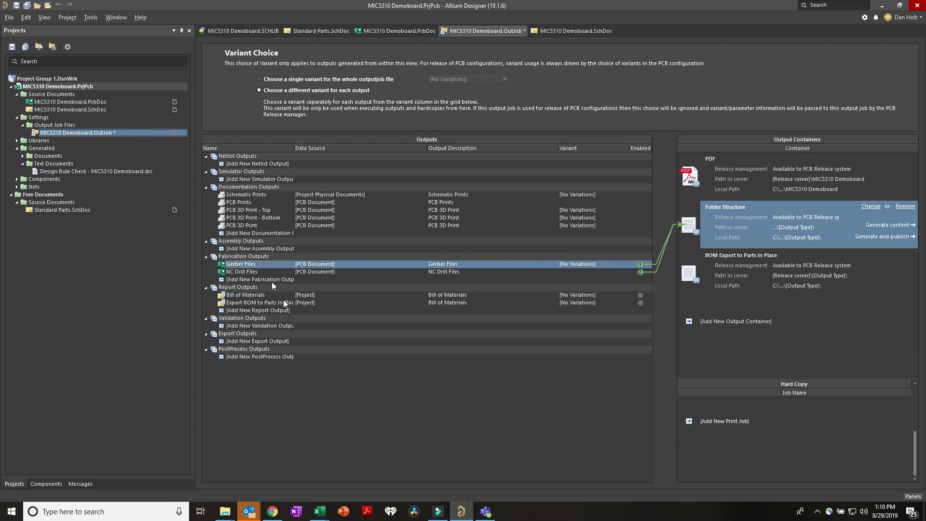
{"action": "right_click", "coordinate": [264, 264]}
{"action": "left_click", "coordinate": [309, 391]}
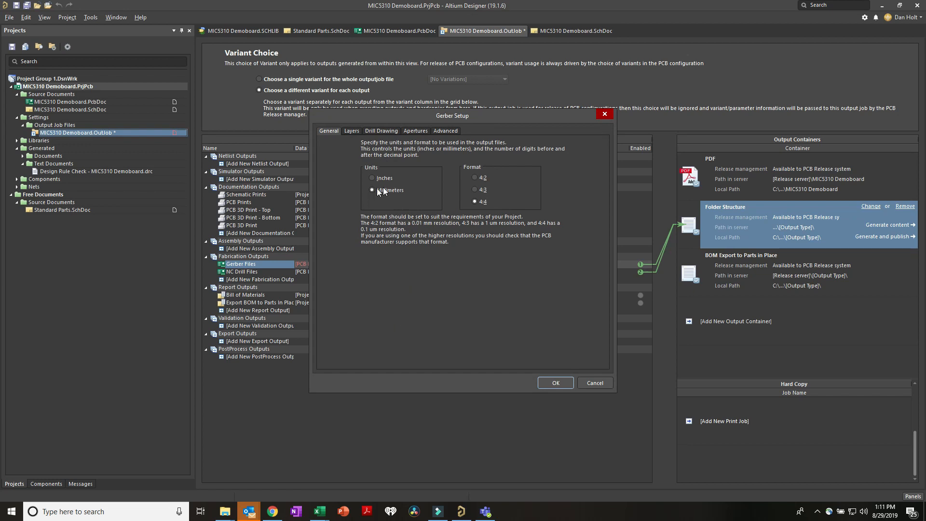
{"action": "left_click", "coordinate": [351, 131]}
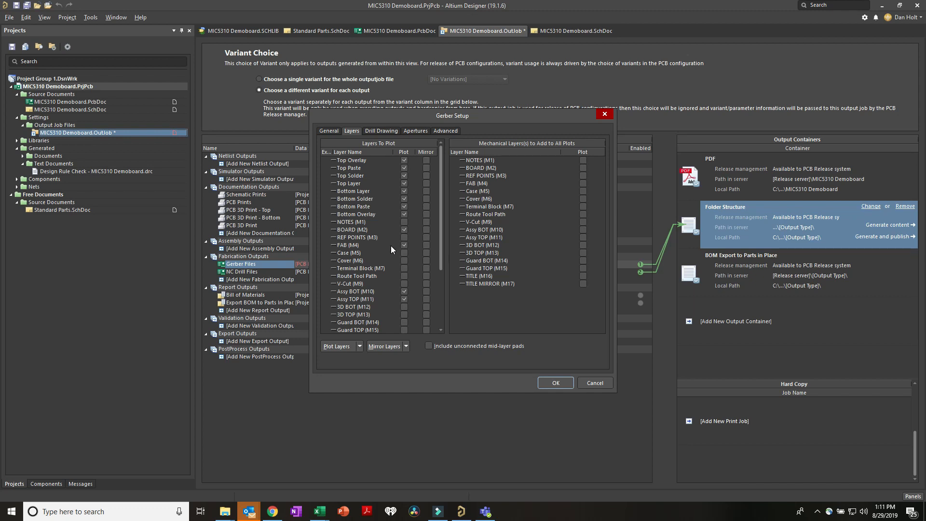
{"action": "scroll", "coordinate": [390, 245], "scroll_direction": "down", "scroll_amount": 3}
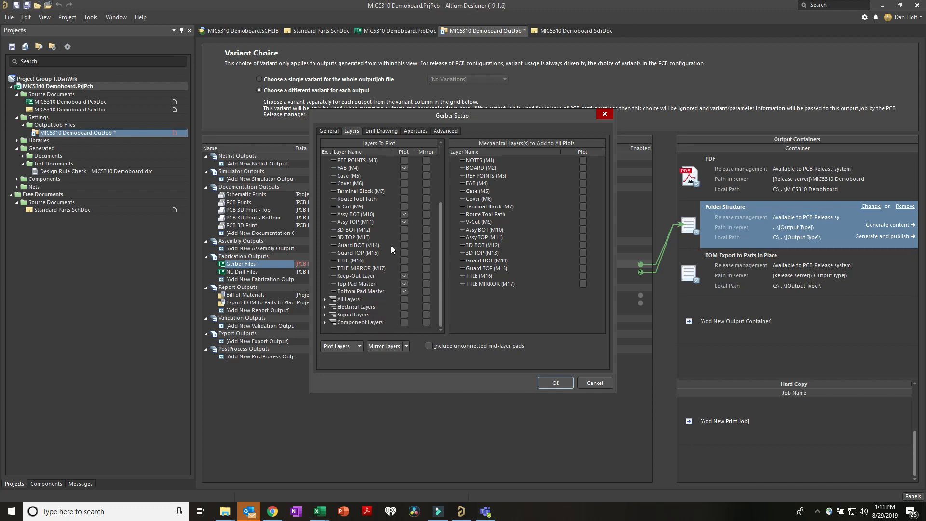
{"action": "scroll", "coordinate": [391, 245], "scroll_direction": "up", "scroll_amount": 3}
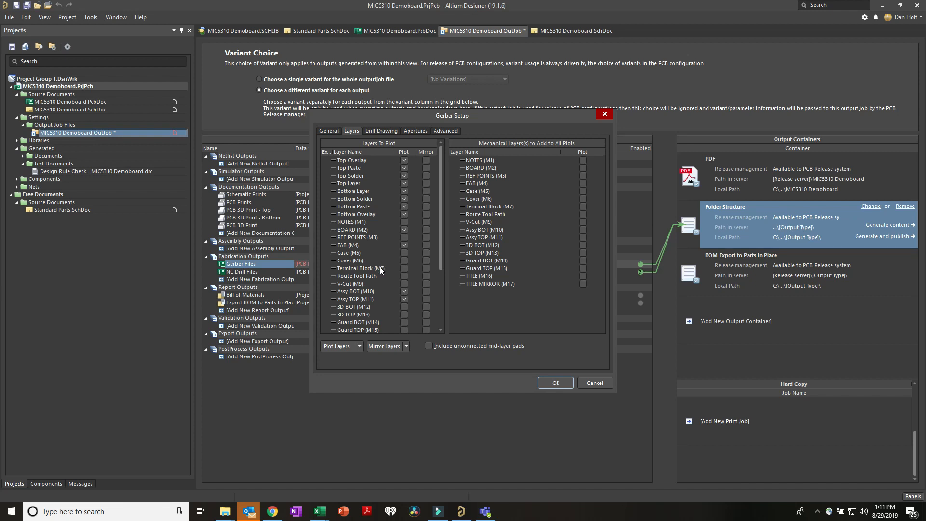
{"action": "left_click", "coordinate": [381, 131]}
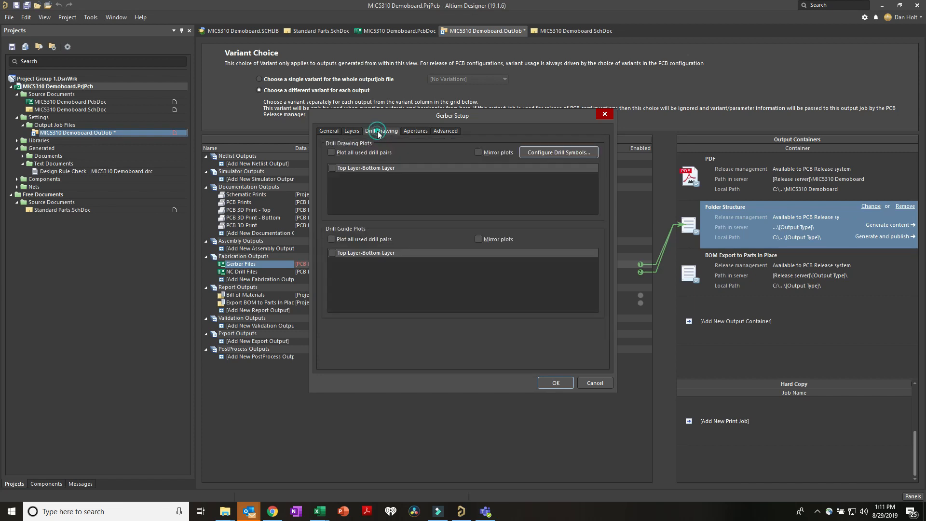
{"action": "left_click", "coordinate": [414, 131]}
{"action": "left_click", "coordinate": [447, 132]}
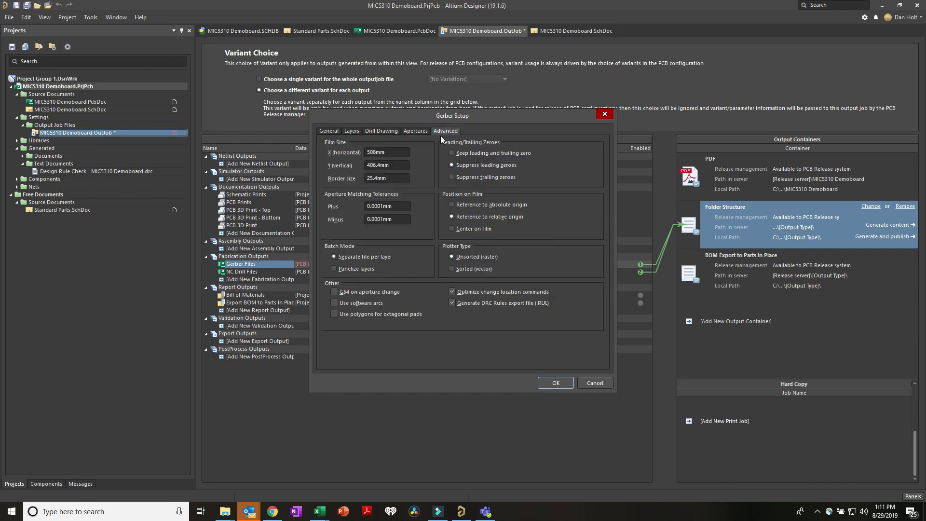
{"action": "left_click", "coordinate": [552, 384]}
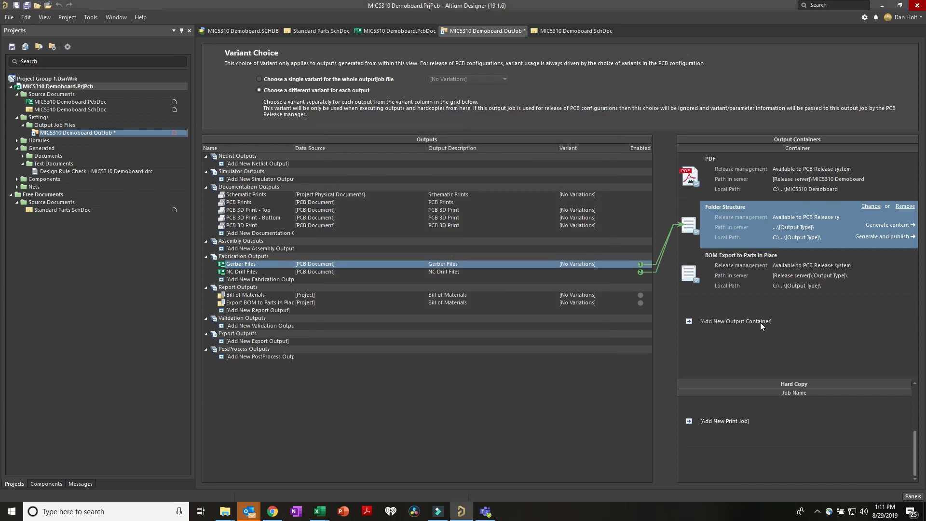
- Generate the Gerber and NC drill files from the Folder Structure container, and close the resulting LDP and REP documents
{"action": "left_click", "coordinate": [875, 226]}
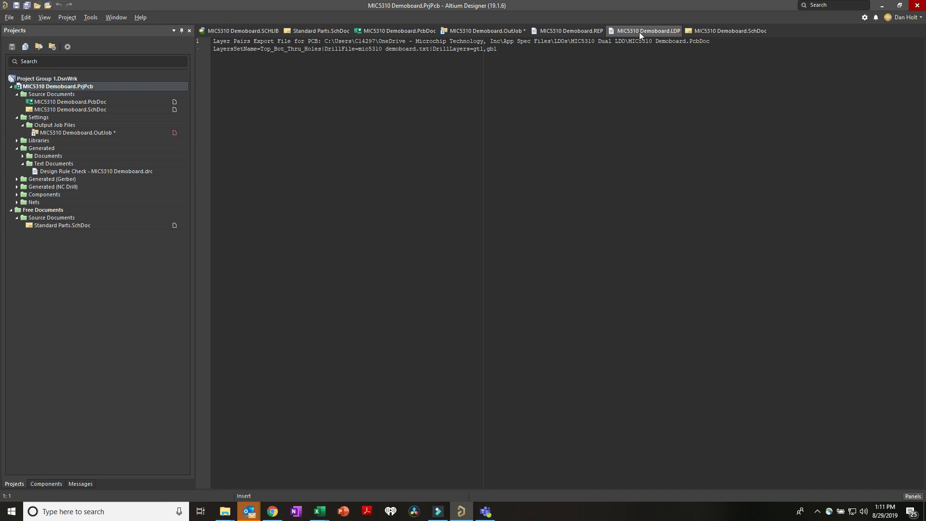
{"action": "right_click", "coordinate": [639, 32]}
{"action": "left_click", "coordinate": [645, 37]}
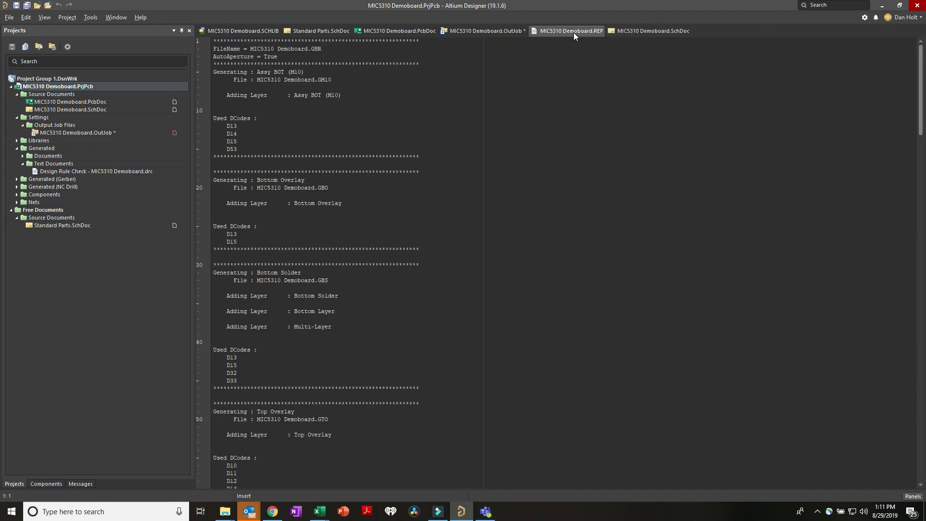
{"action": "right_click", "coordinate": [574, 32]}
{"action": "left_click", "coordinate": [581, 38]}
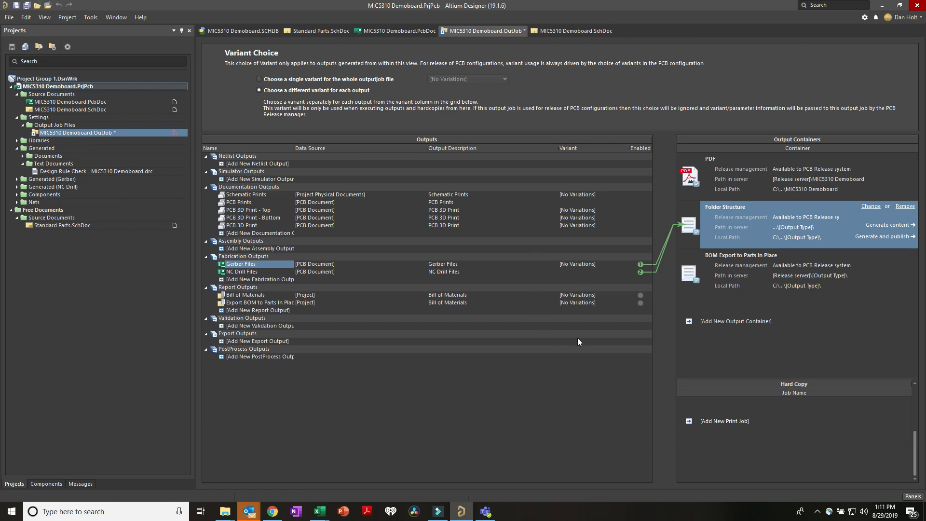
- Regenerate the documentation PDF from the PDF container, overwriting the existing MIC5310 Demoboard.PDF
{"action": "left_click", "coordinate": [794, 172]}
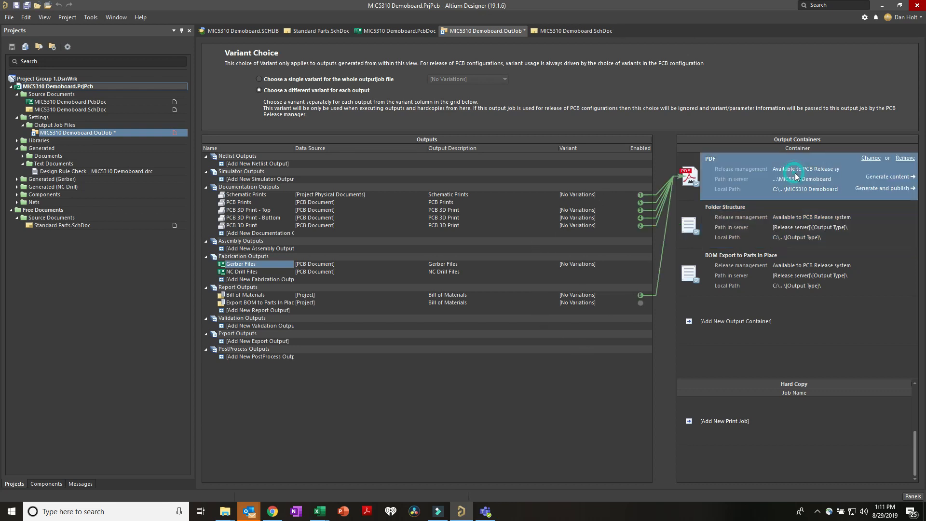
{"action": "left_click", "coordinate": [884, 177]}
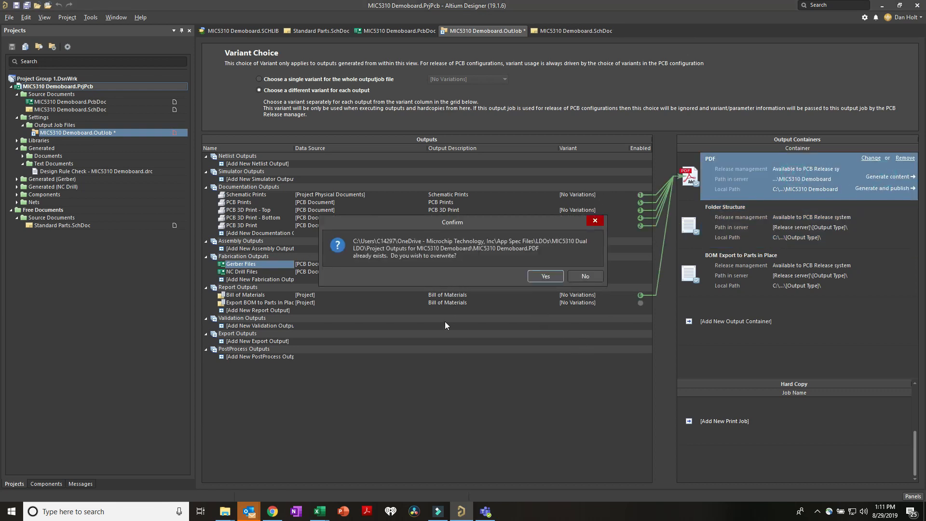
{"action": "left_click", "coordinate": [560, 274]}
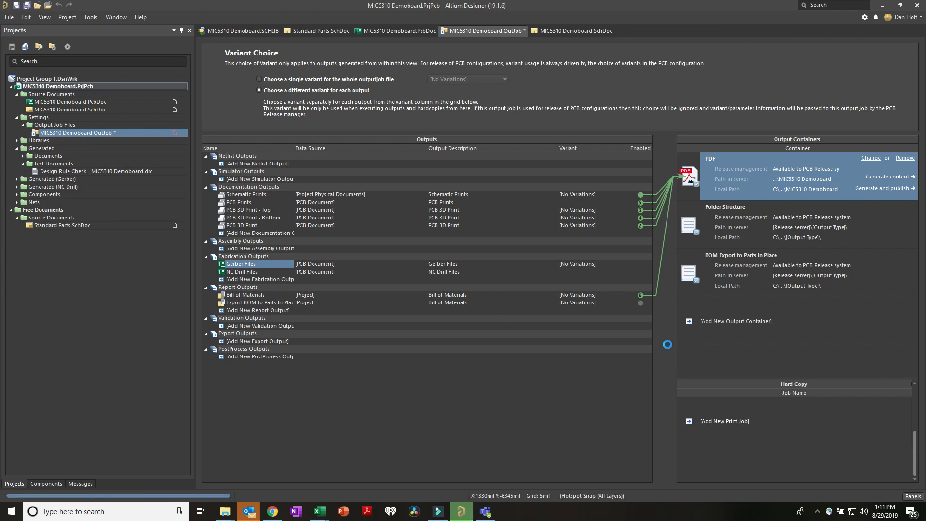
- Switch to File Explorer and look through the Project Outputs for MIC5310 Demoboard folder, checking the PDF and Design Rule Check files
{"action": "key", "text": "super"}
{"action": "key", "text": "super+e"}
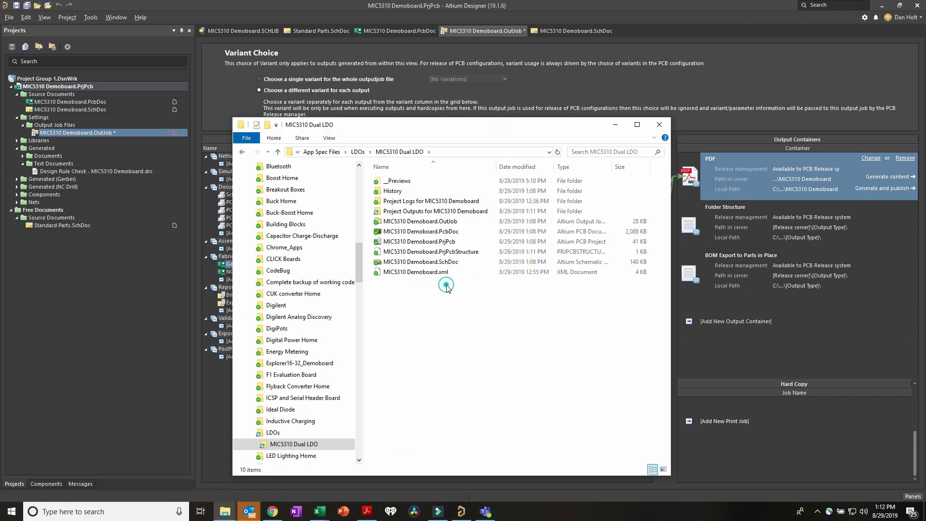
{"action": "left_click_drag", "start_coordinate": [447, 286], "coordinate": [435, 309]}
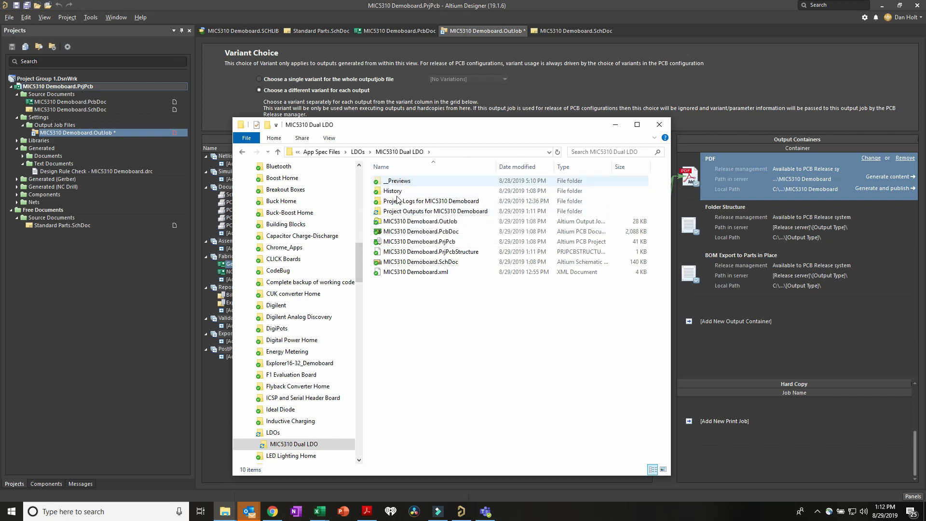
{"action": "double_click", "coordinate": [418, 212]}
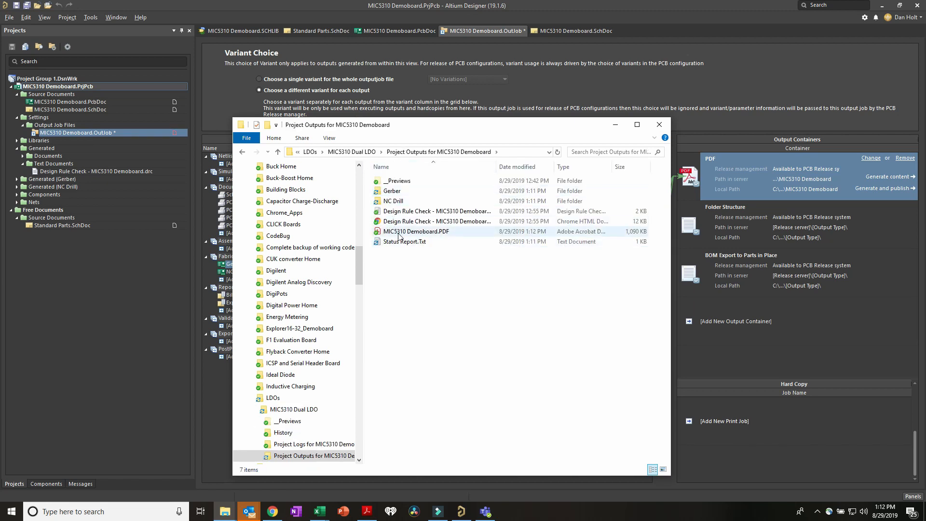
{"action": "left_click", "coordinate": [398, 233]}
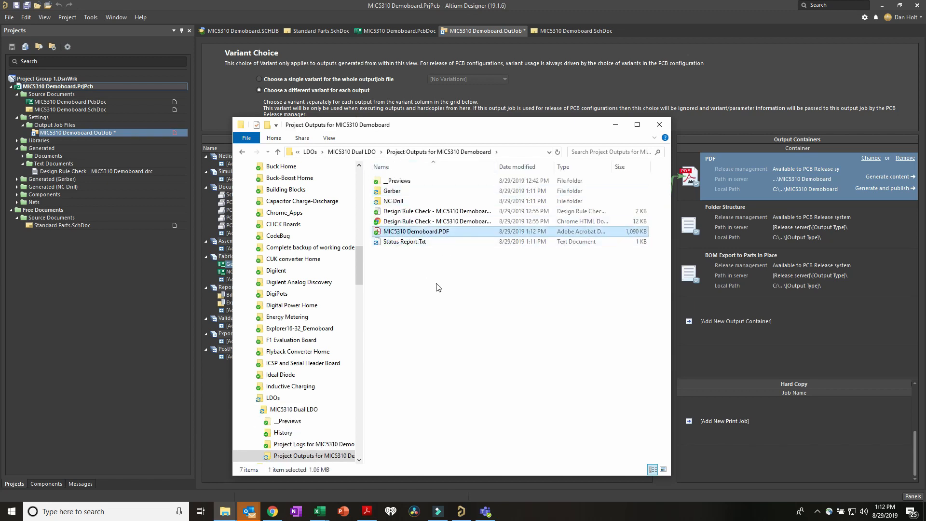
{"action": "left_click", "coordinate": [426, 221]}
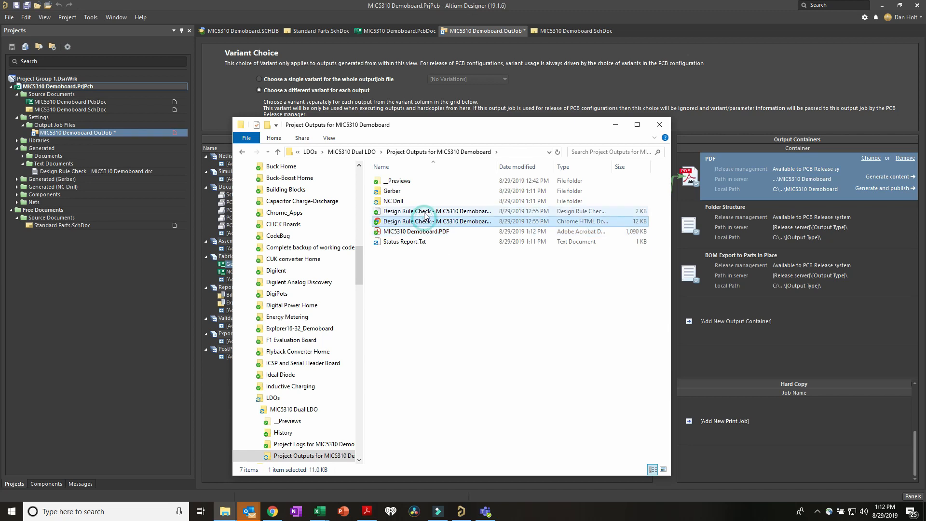
{"action": "left_click", "coordinate": [425, 212]}
{"action": "left_click", "coordinate": [423, 222]}
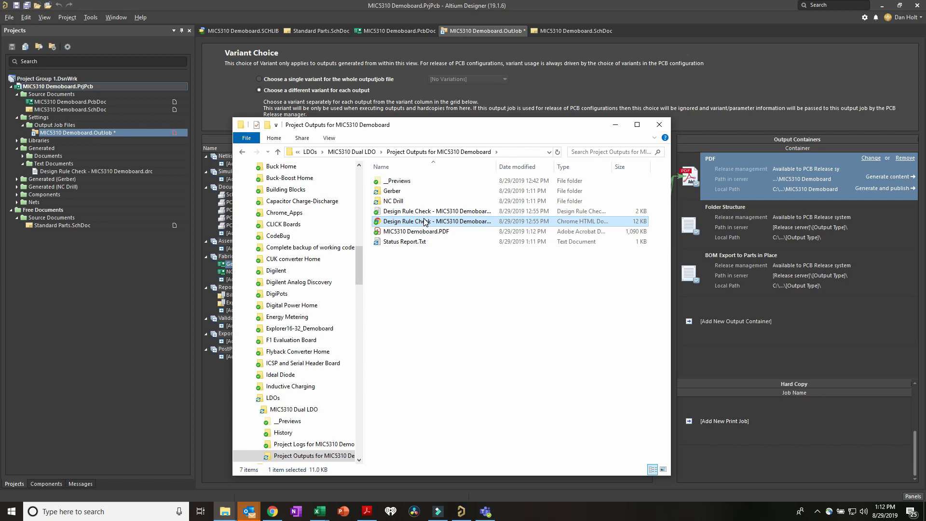
- Compress the Gerber and NC Drill folders together into a zip archive named MIC5310 Gerbers.zip
{"action": "left_click", "coordinate": [392, 202]}
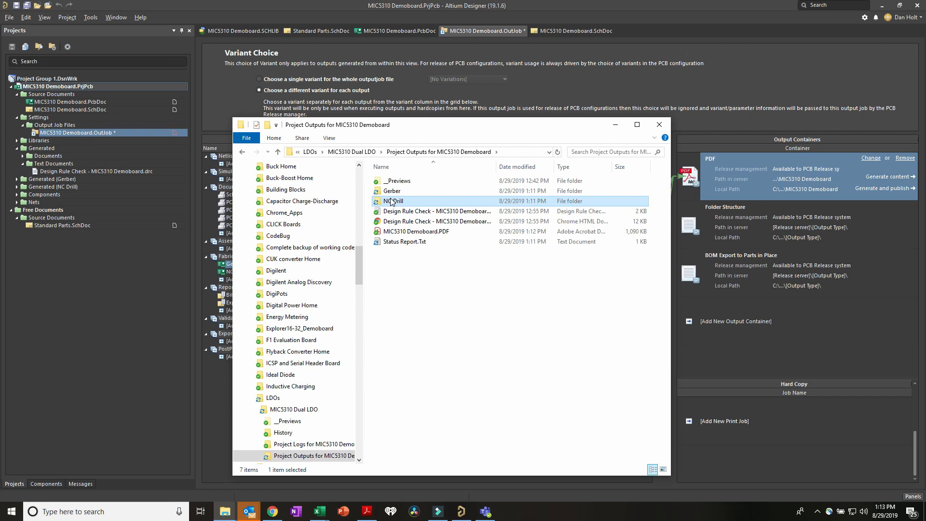
{"action": "left_click", "coordinate": [393, 192], "text": "shift"}
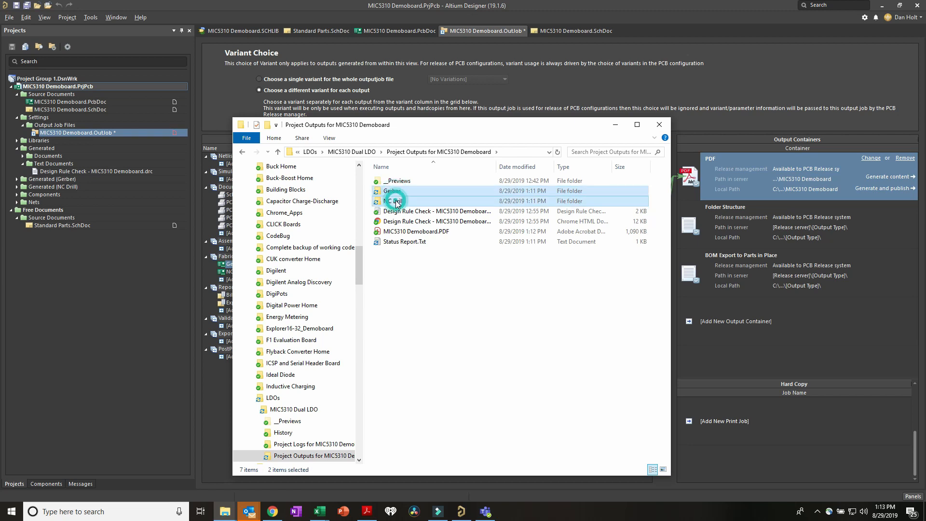
{"action": "right_click", "coordinate": [396, 201]}
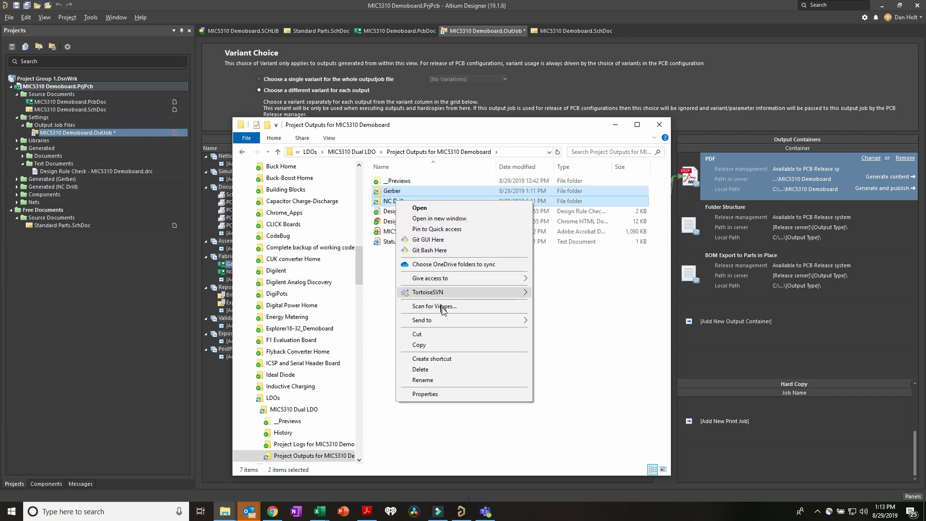
{"action": "mouse_move", "coordinate": [447, 321]}
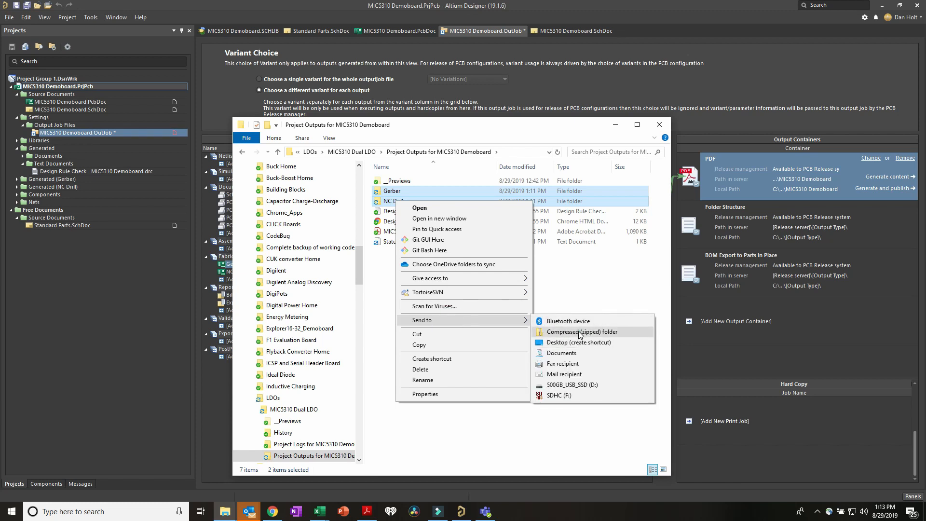
{"action": "left_click", "coordinate": [578, 332]}
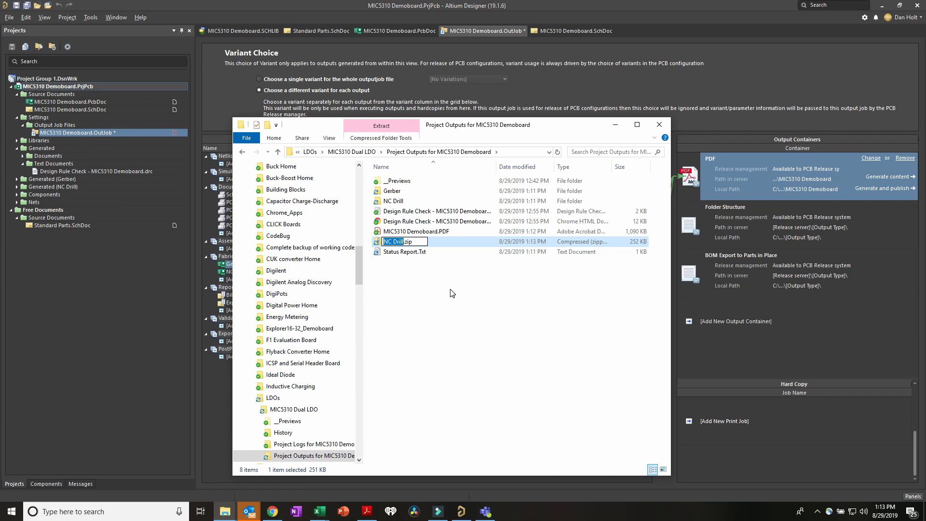
{"action": "type", "text": "MIC5310"}
{"action": "key", "text": "Return"}
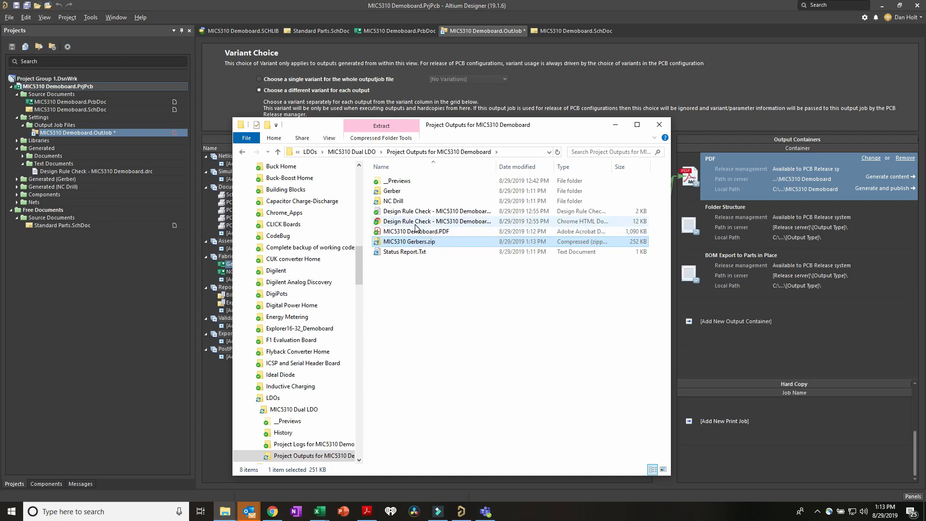
- Examine the generated files inside the Gerber folder and the NC Drill folder
{"action": "double_click", "coordinate": [392, 191]}
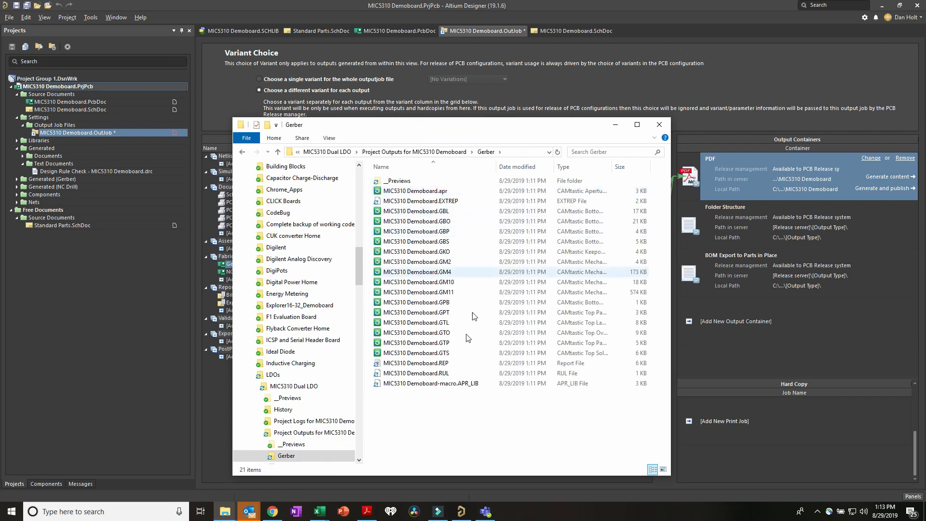
{"action": "left_click", "coordinate": [242, 152]}
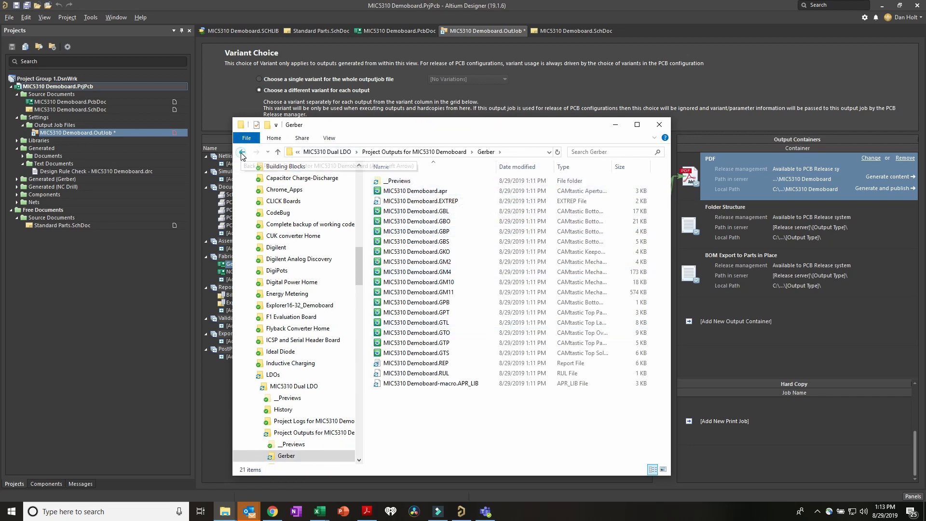
{"action": "double_click", "coordinate": [393, 201]}
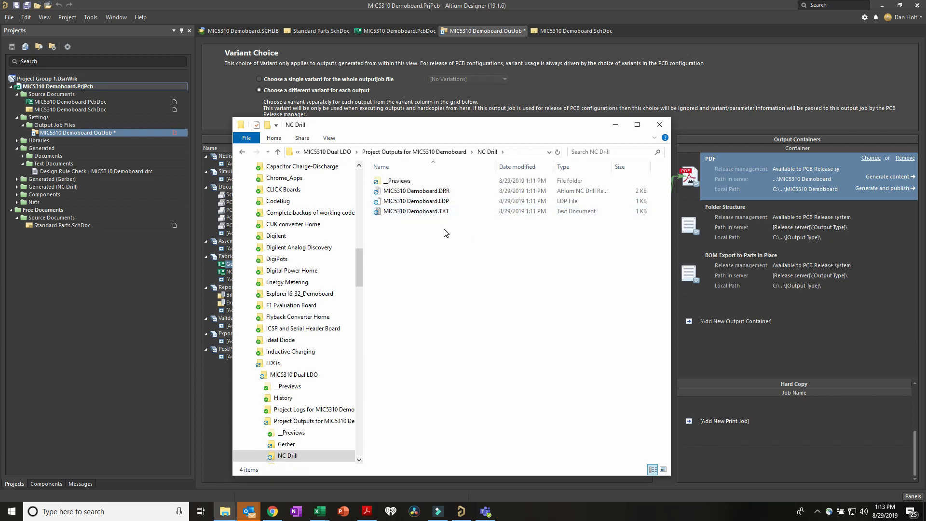
- Return to the Project Outputs for MIC5310 Demoboard folder and select the MIC5310 Gerbers.zip archive
{"action": "left_click", "coordinate": [243, 152]}
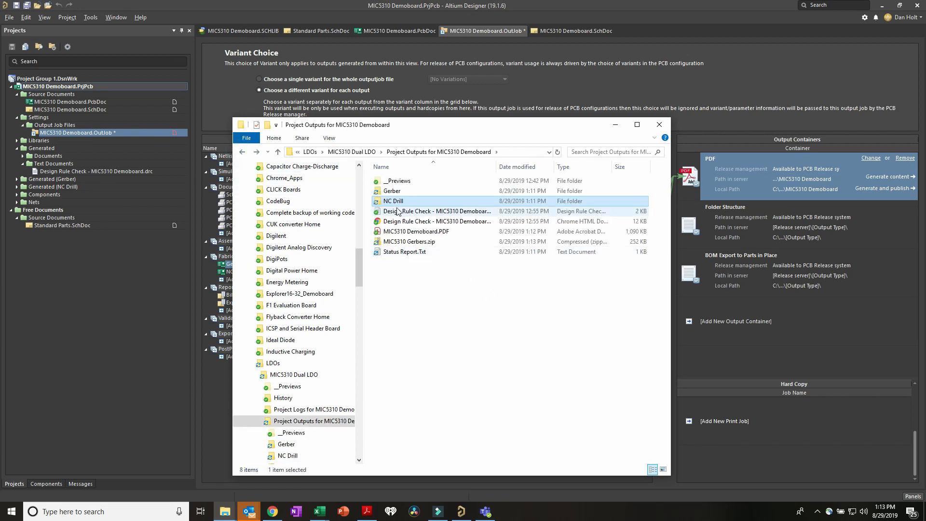
{"action": "left_click", "coordinate": [411, 241]}
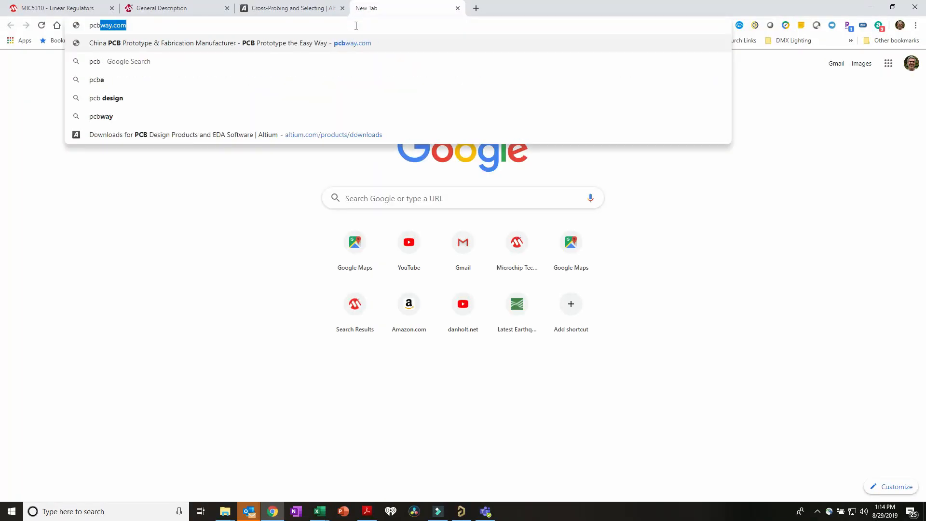
- Switch to Chrome, open pcbway.com in a new tab and proceed to the account sign-in
{"action": "key", "text": "Return"}
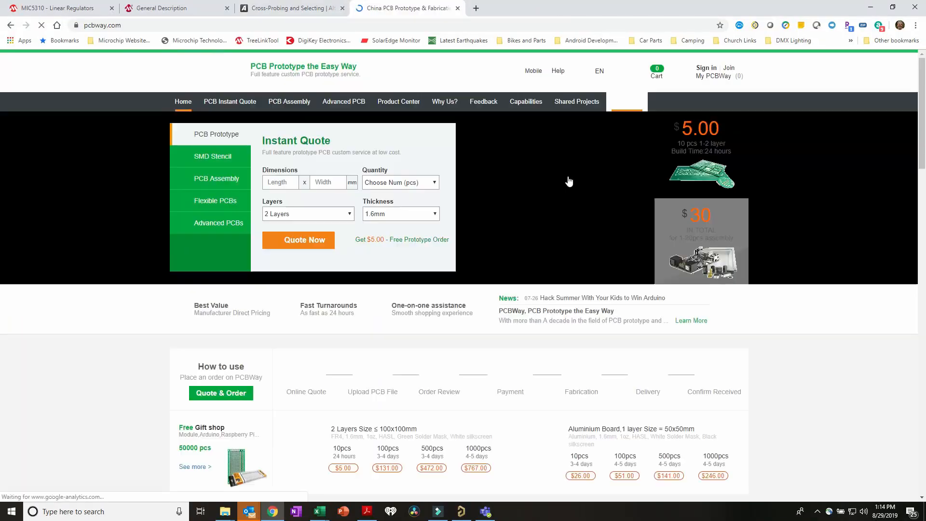
{"action": "mouse_move", "coordinate": [707, 70]}
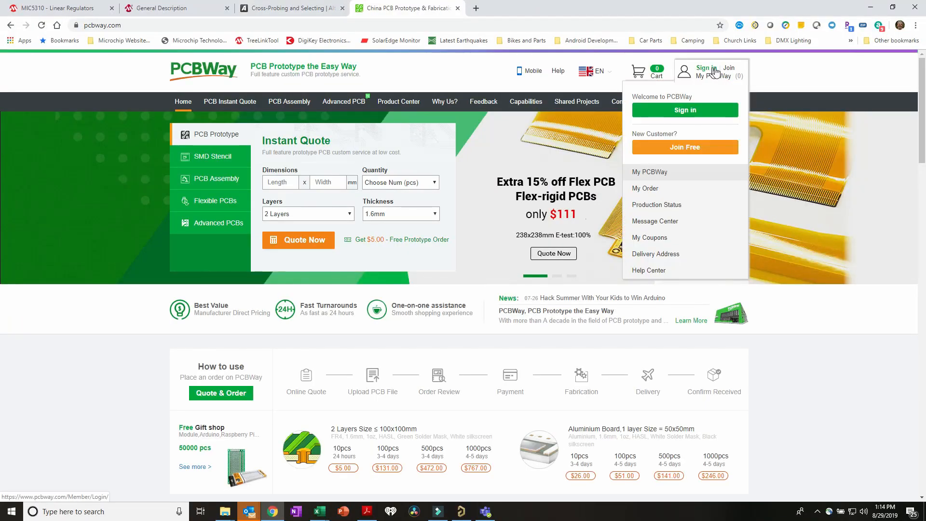
{"action": "left_click", "coordinate": [704, 108]}
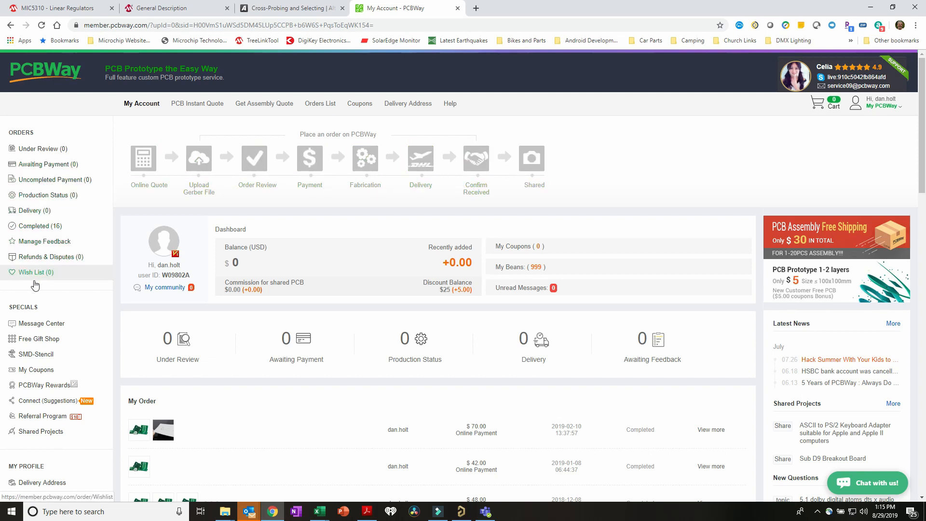
- View the completed orders and examine the production process of the most recent Battery Charger board order
{"action": "left_click", "coordinate": [38, 226]}
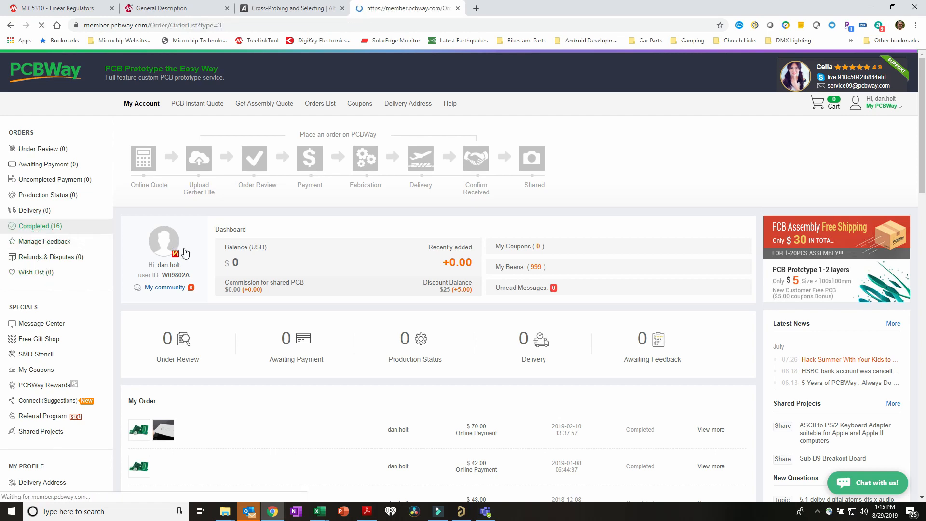
{"action": "scroll", "coordinate": [253, 355], "scroll_direction": "down", "scroll_amount": 3}
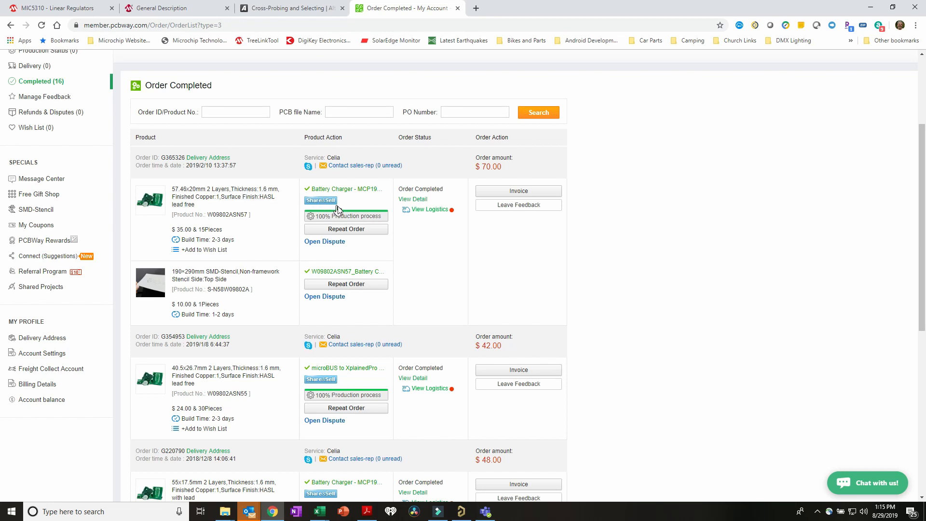
{"action": "left_click", "coordinate": [347, 216]}
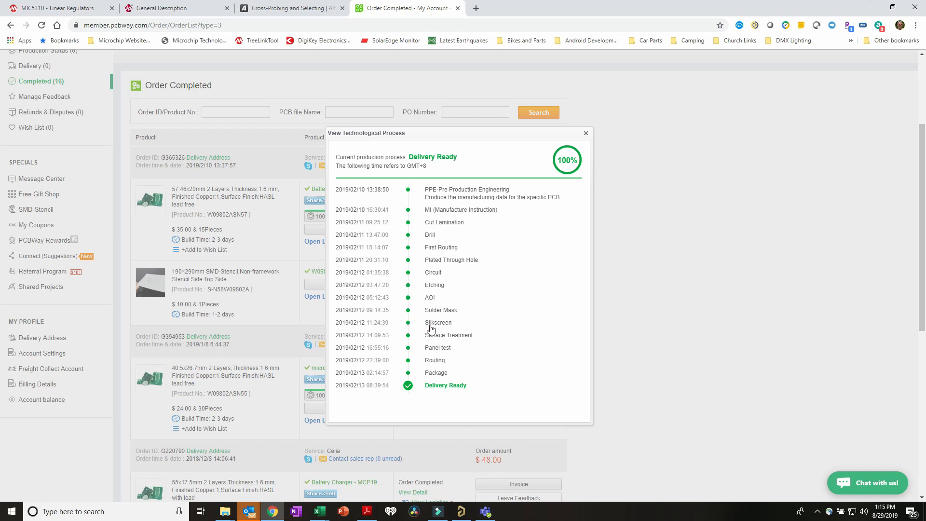
{"action": "left_click", "coordinate": [586, 135]}
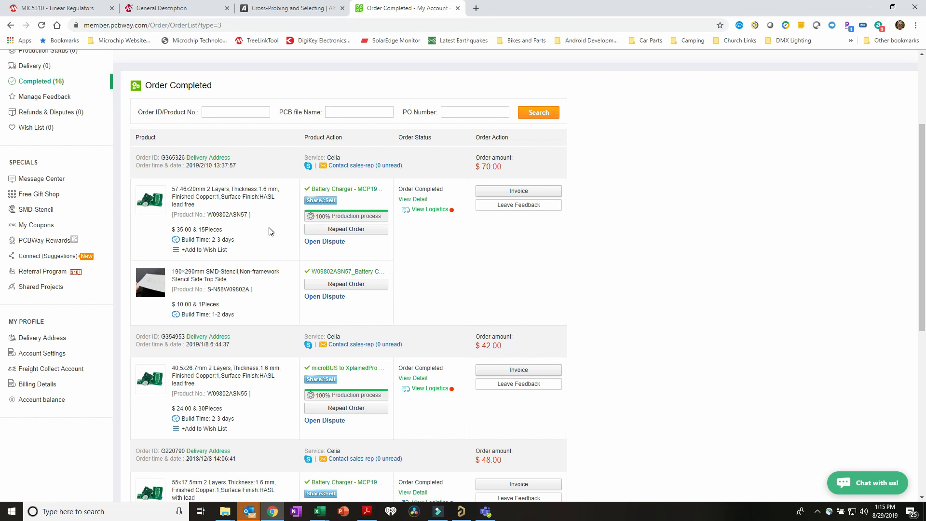
{"action": "scroll", "coordinate": [248, 202], "scroll_direction": "up", "scroll_amount": 3}
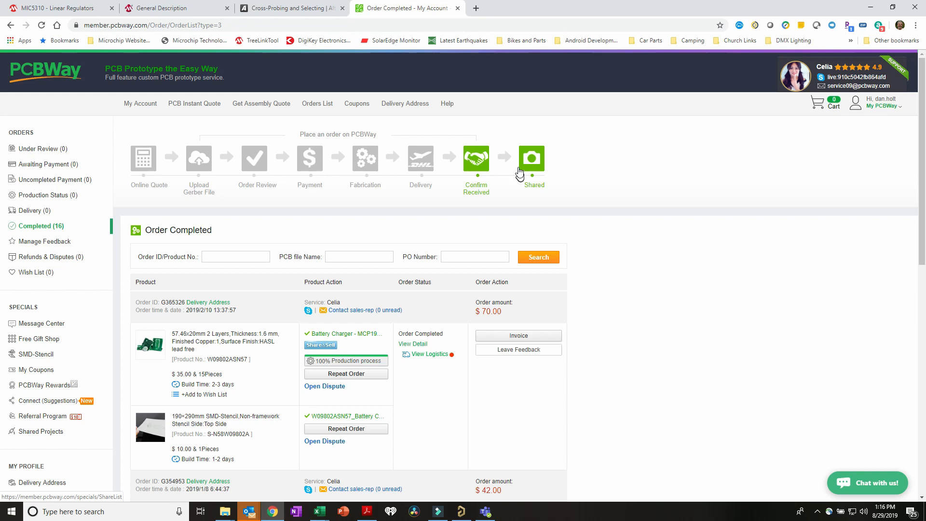
- Start an online quote for a standard PCB with 1 different design in the panel
{"action": "left_click", "coordinate": [143, 159]}
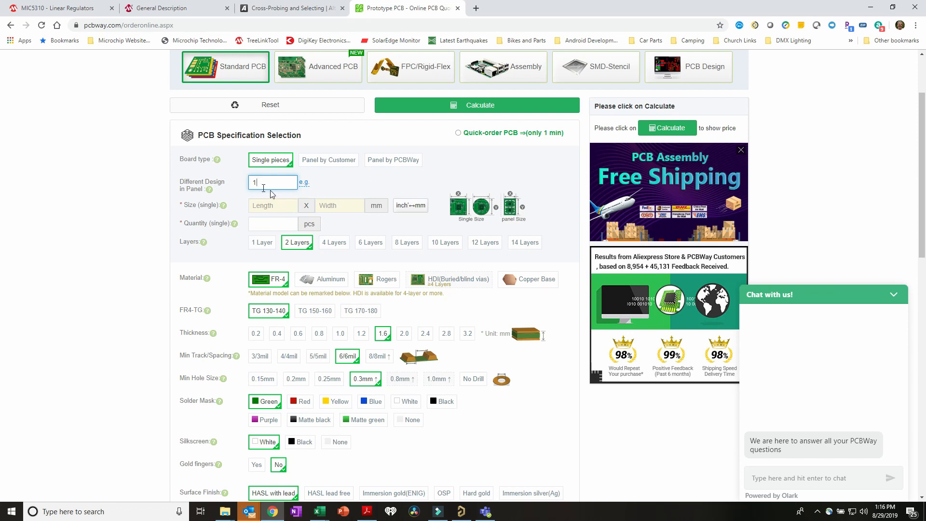
{"action": "left_click", "coordinate": [279, 207]}
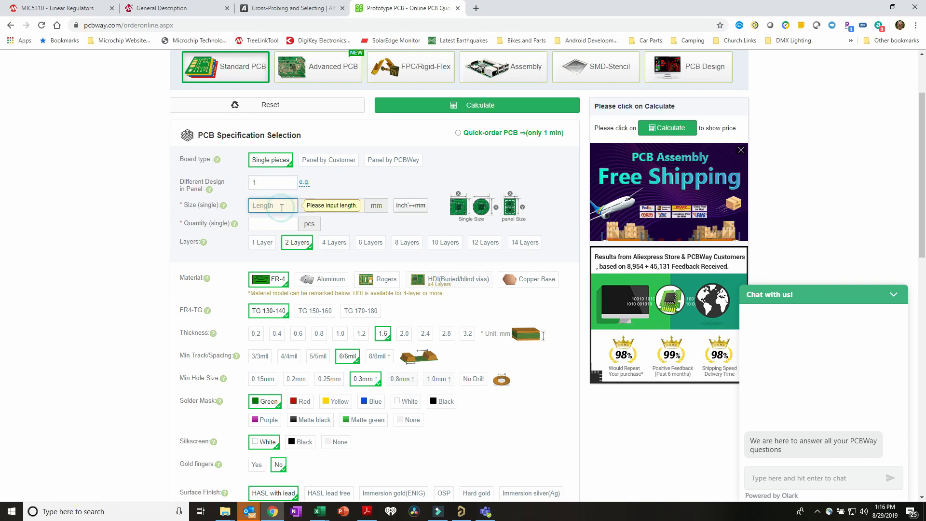
- Switch to the MIC5310 Demoboard PDF in Acrobat Reader and examine the board's overall dimensions on page 5
{"action": "key", "text": "alt+Tab"}
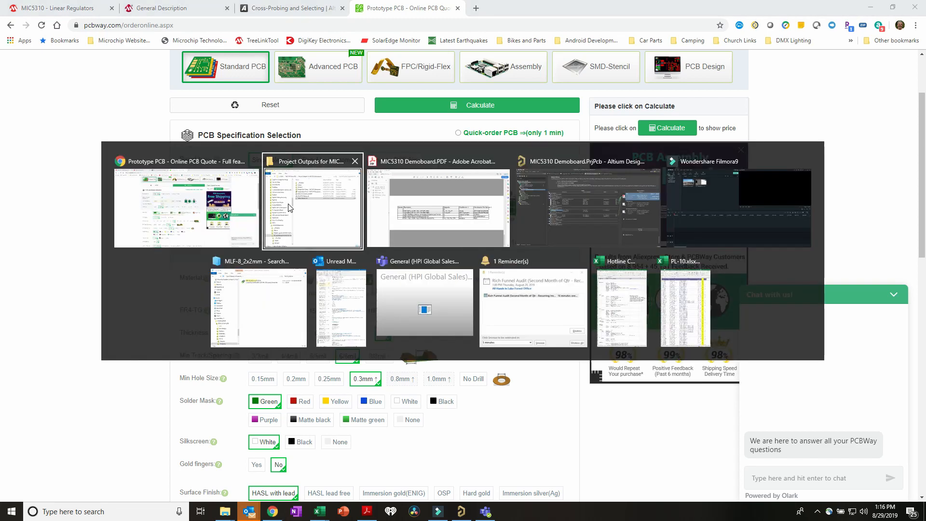
{"action": "key", "text": "alt+Tab"}
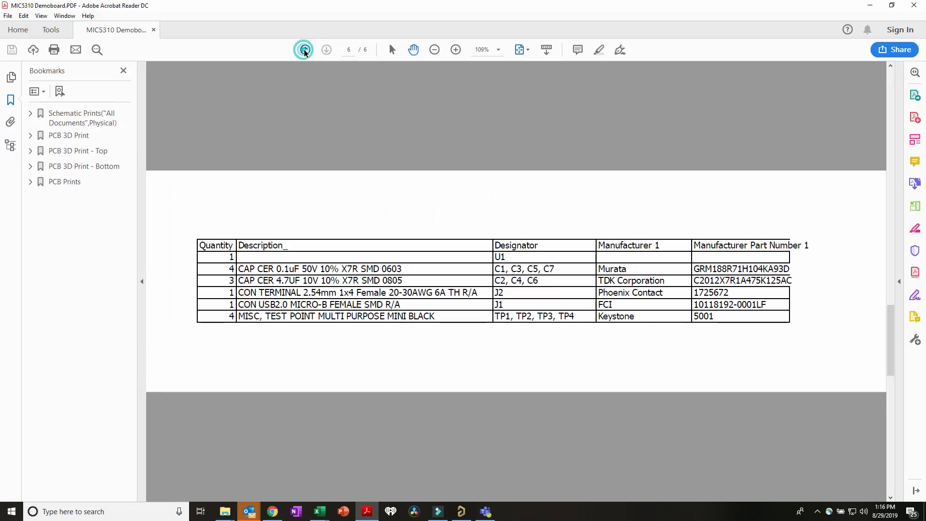
{"action": "left_click", "coordinate": [305, 50]}
{"action": "scroll", "coordinate": [212, 125], "scroll_direction": "up", "scroll_amount": 7, "text": "ctrl"}
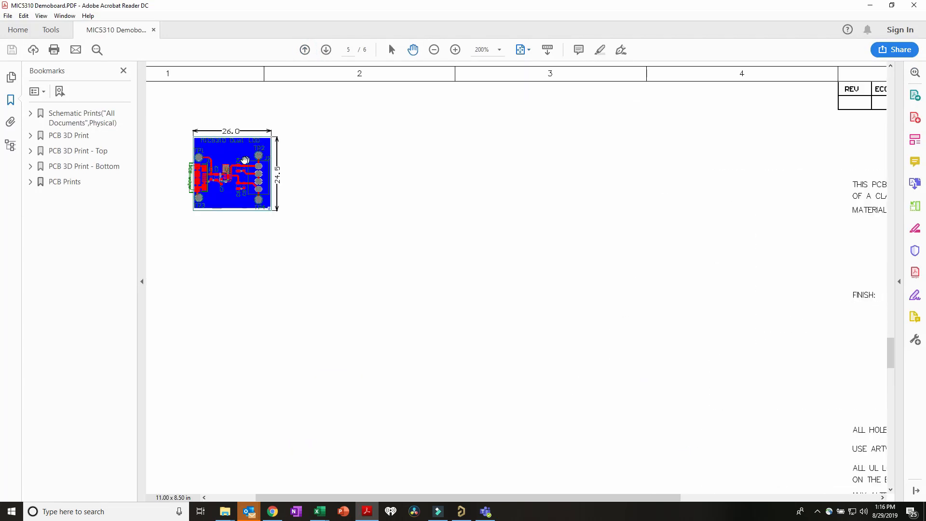
{"action": "left_click_drag", "start_coordinate": [414, 205], "coordinate": [490, 232]}
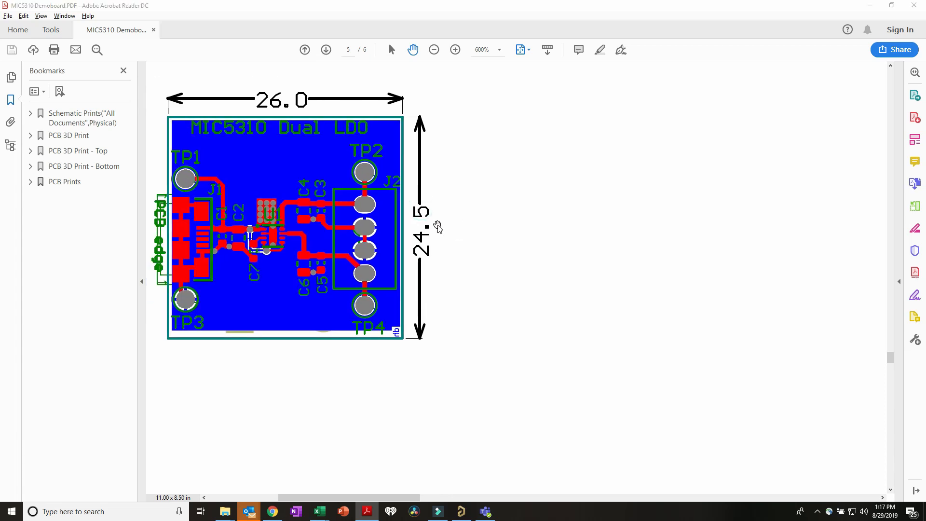
- Back in the PCBWay quote in Chrome, set the single board size to 26 x 24.5 mm
{"action": "key", "text": "alt+Tab"}
{"action": "type", "text": "26"}
{"action": "key", "text": "Tab"}
{"action": "type", "text": "24.5"}
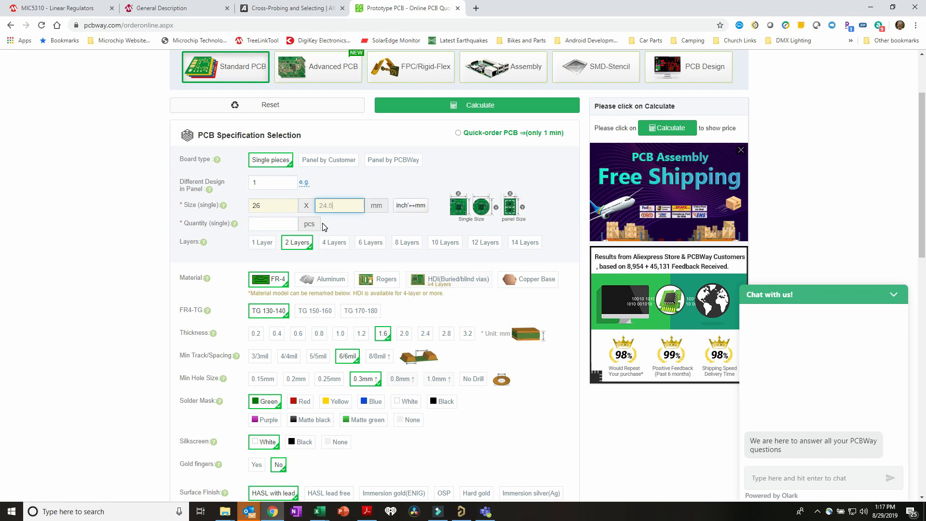
- Set the order quantity to 10 pieces and the layer count to 2 Layers
{"action": "left_click", "coordinate": [323, 223]}
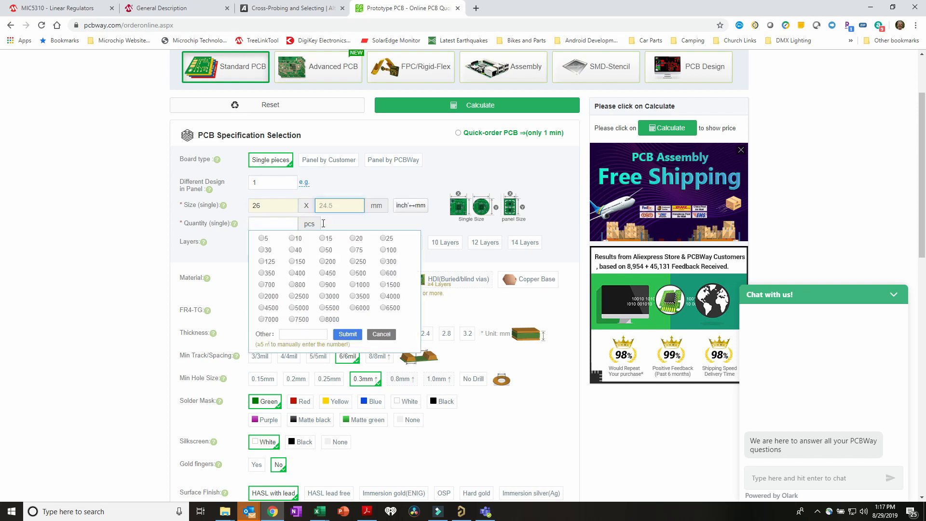
{"action": "left_click", "coordinate": [292, 238]}
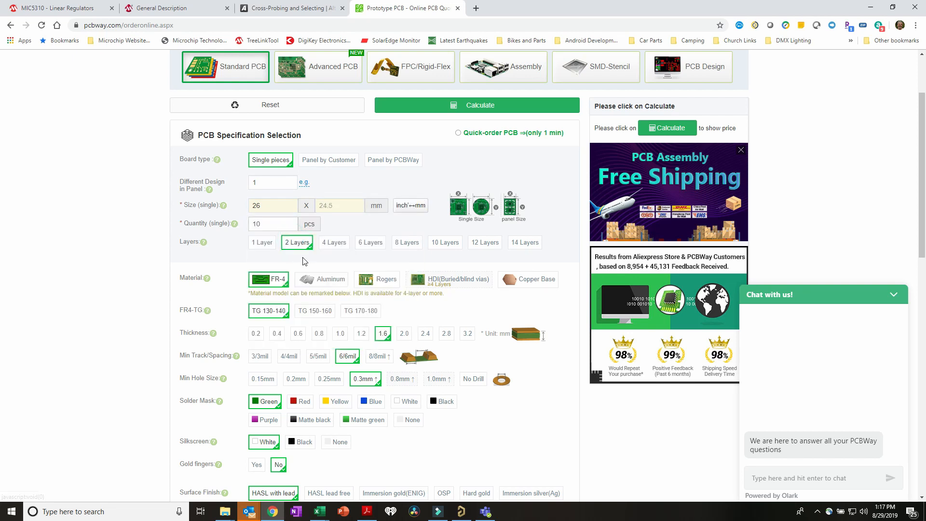
{"action": "left_click", "coordinate": [283, 223]}
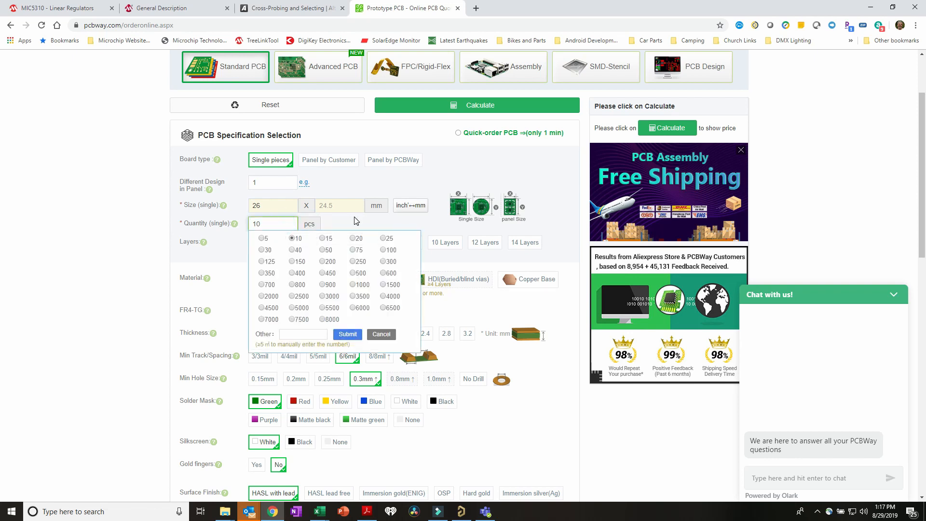
{"action": "left_click", "coordinate": [292, 238]}
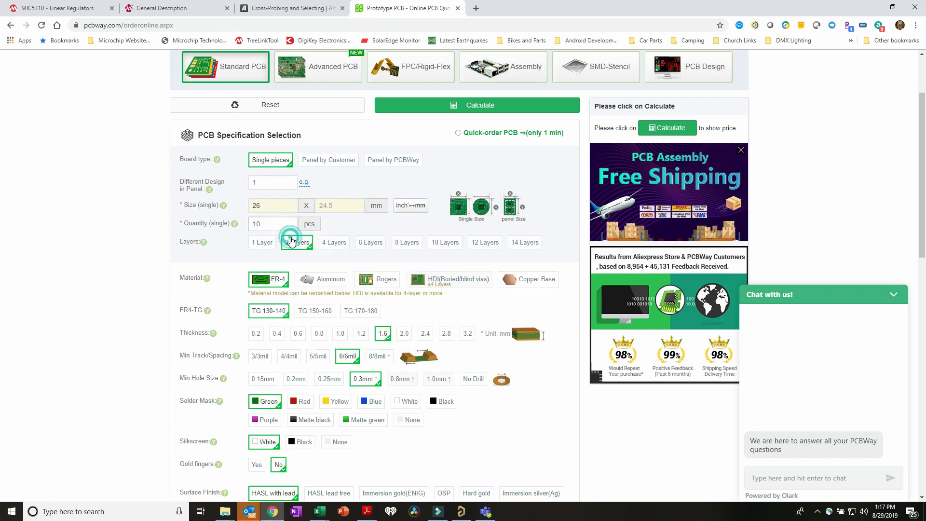
{"action": "left_click", "coordinate": [294, 241]}
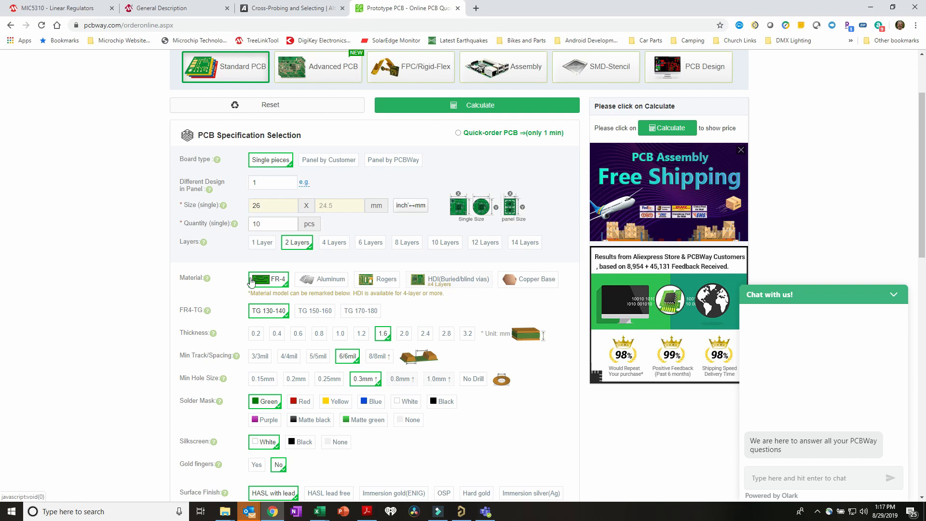
- Review the thickness and minimum track options, switch to Altium Designer and check the hole size of a GND via in the copper fill above U1
{"action": "scroll", "coordinate": [270, 282], "scroll_direction": "down", "scroll_amount": 1}
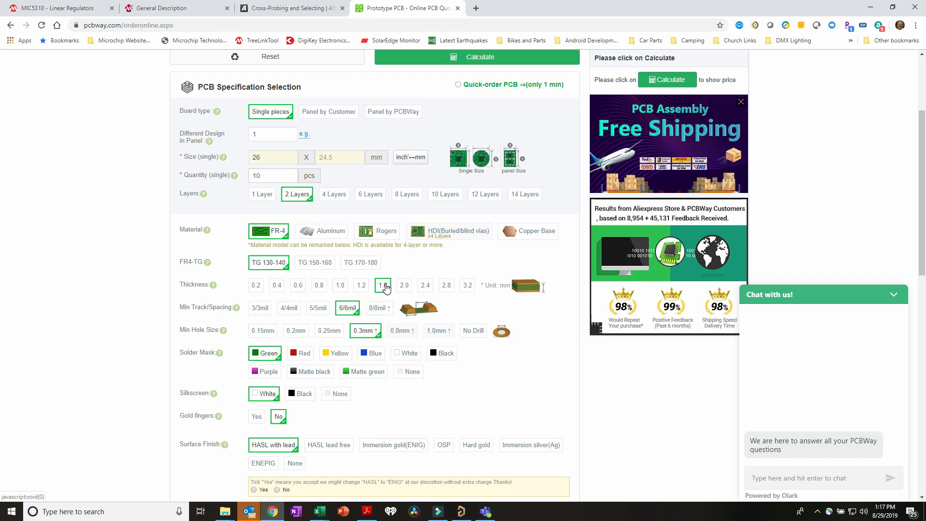
{"action": "scroll", "coordinate": [385, 287], "scroll_direction": "down", "scroll_amount": 1}
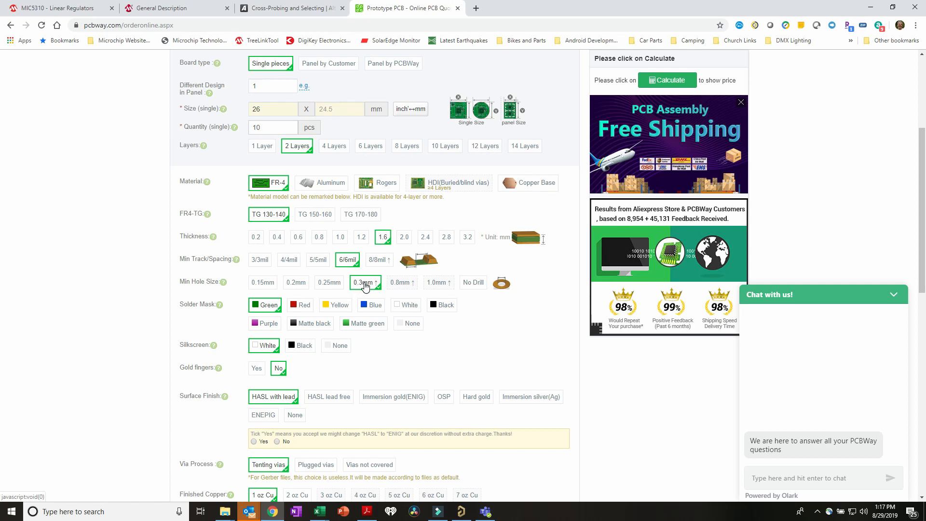
{"action": "key", "text": "alt+Tab"}
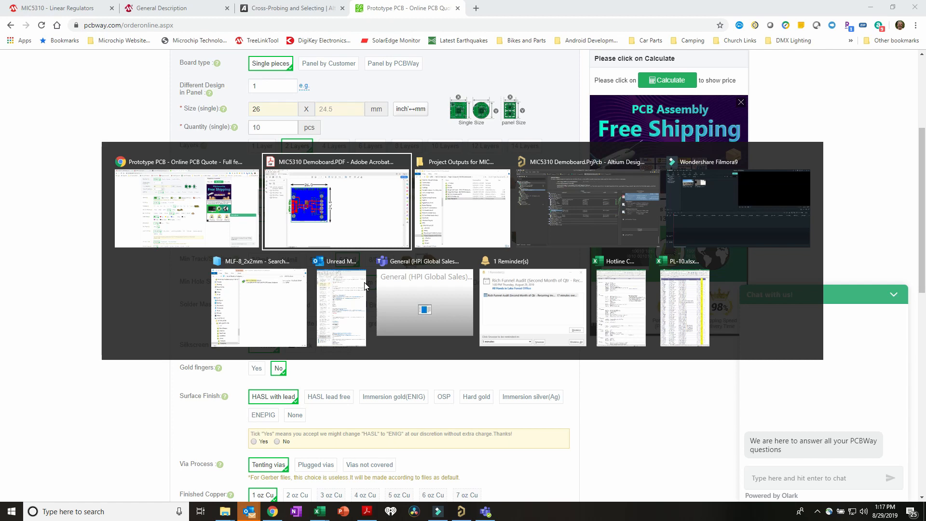
{"action": "key", "text": "alt+Tab"}
{"action": "key", "text": "alt+Tab"}
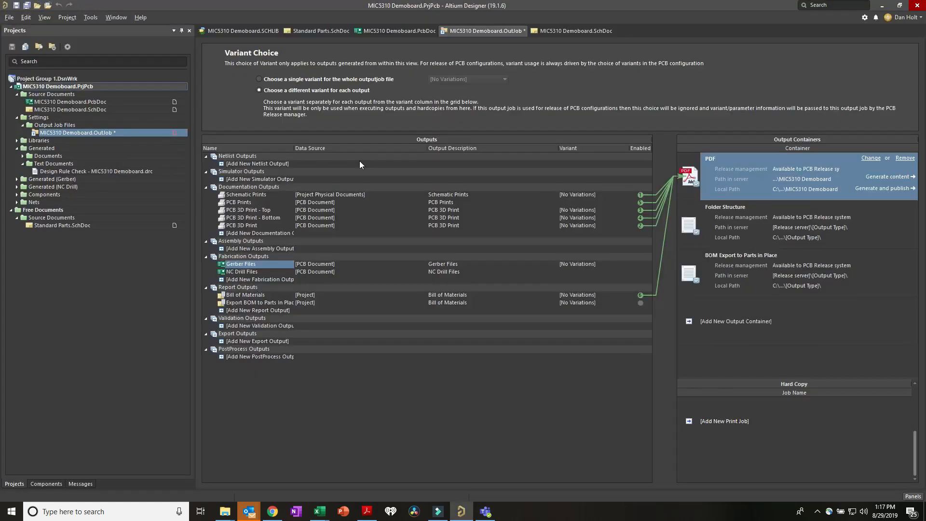
{"action": "left_click", "coordinate": [387, 31]}
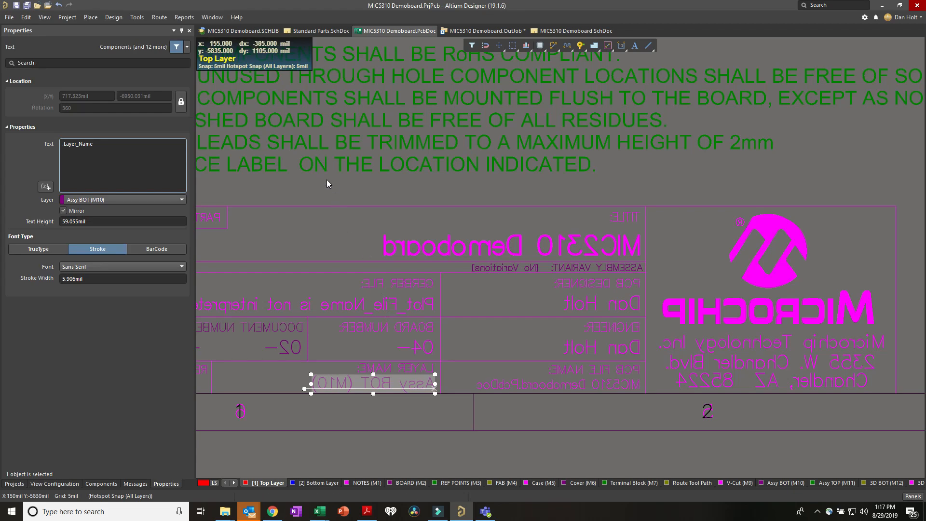
{"action": "scroll", "coordinate": [327, 184], "scroll_direction": "down", "scroll_amount": 1, "text": "ctrl"}
{"action": "right_click_drag", "start_coordinate": [346, 145], "coordinate": [564, 502]}
{"action": "right_click_drag", "start_coordinate": [465, 151], "coordinate": [356, 520]}
{"action": "scroll", "coordinate": [500, 160], "scroll_direction": "up", "scroll_amount": 8, "text": "ctrl"}
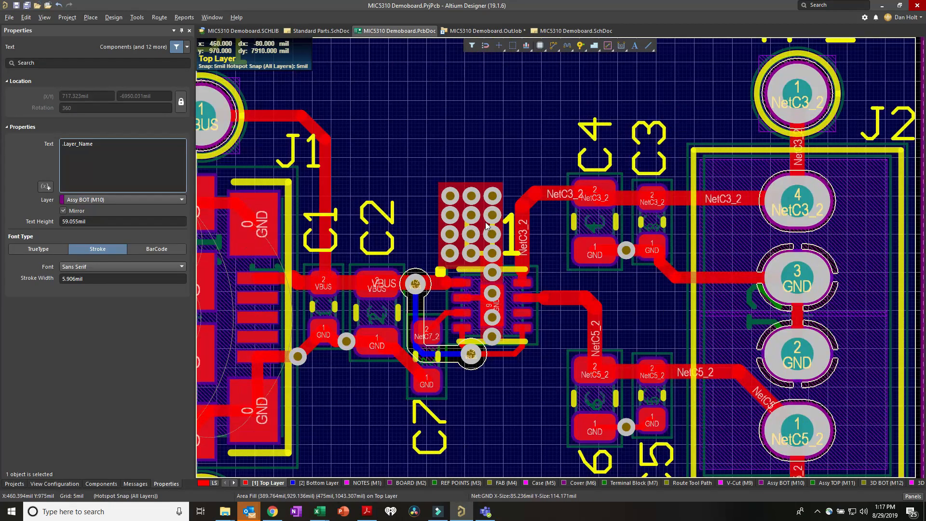
{"action": "left_click", "coordinate": [450, 199]}
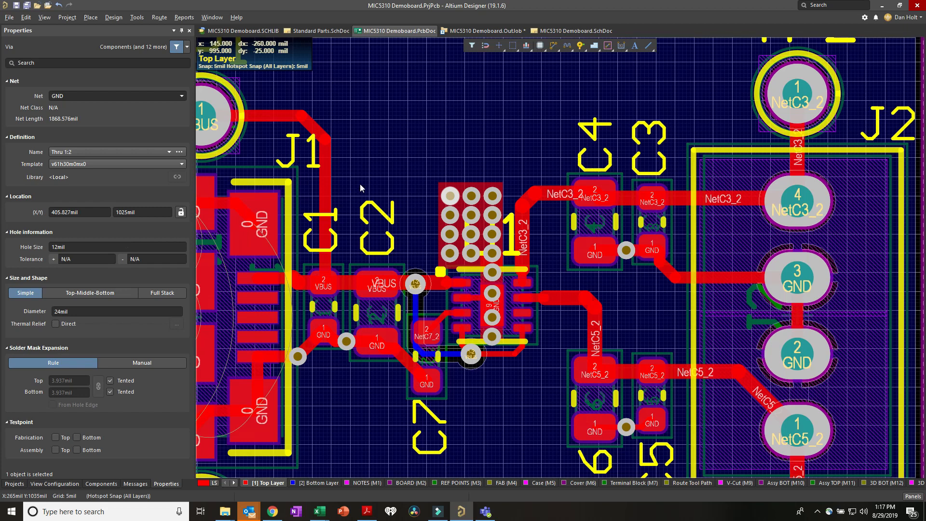
- Switch the PCB layout units to millimetres and check the same GND via's hole size
{"action": "left_click", "coordinate": [428, 168]}
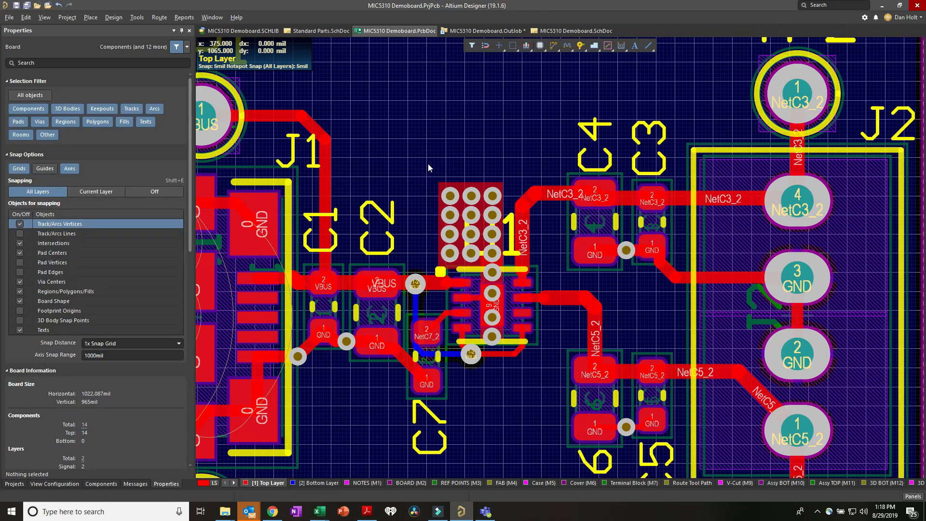
{"action": "key", "text": "q"}
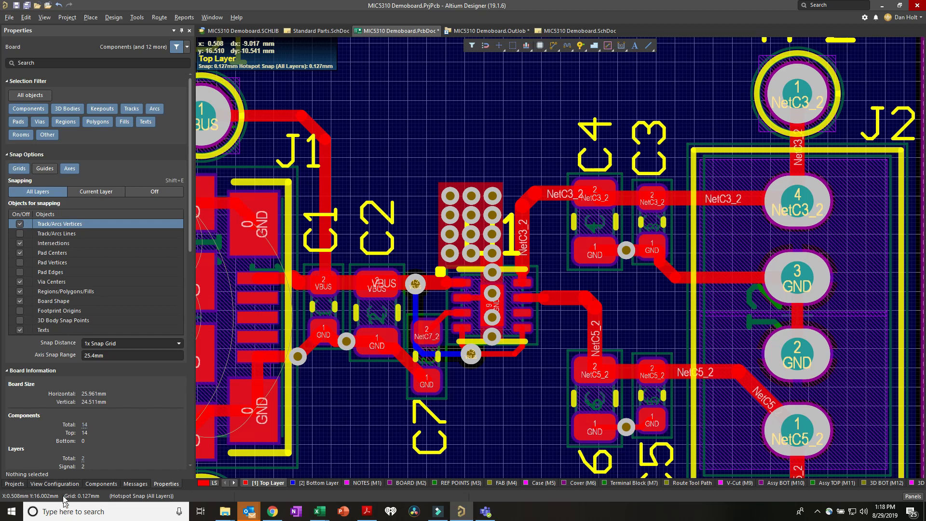
{"action": "key", "text": "q"}
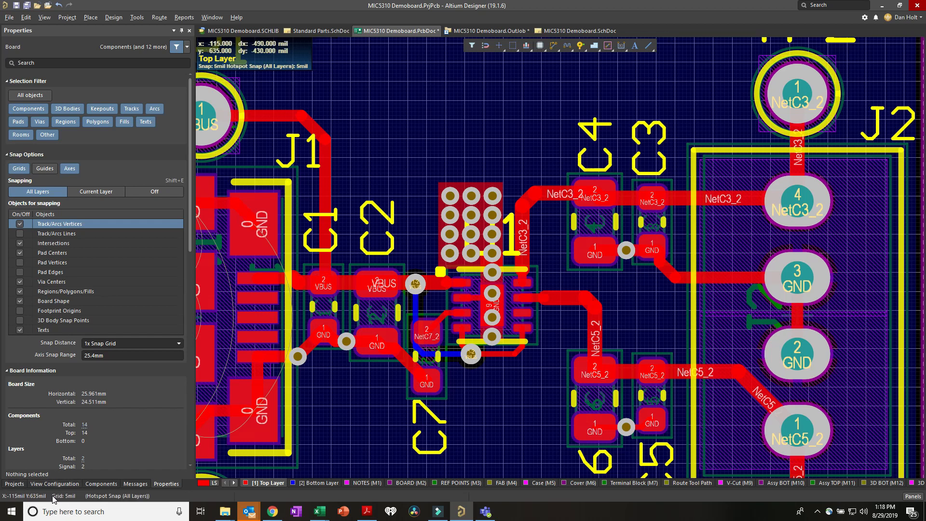
{"action": "key", "text": "q"}
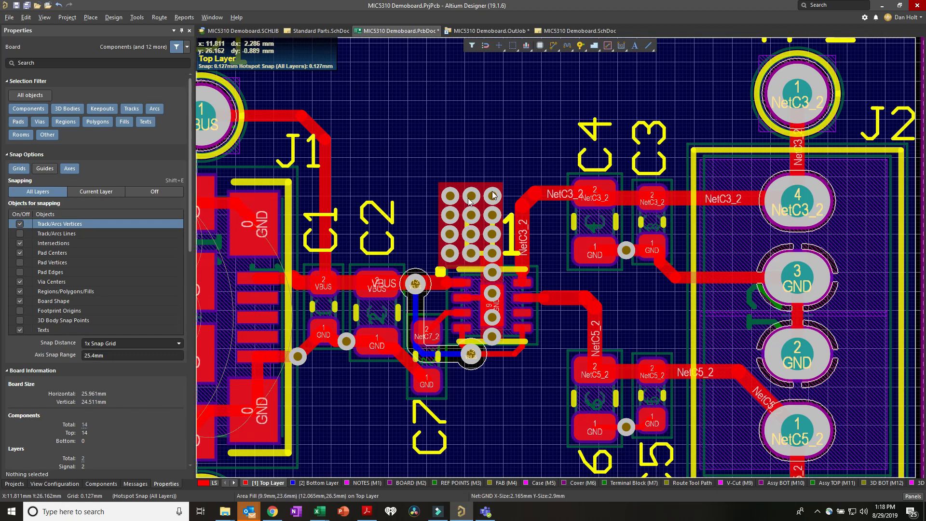
{"action": "left_click", "coordinate": [451, 196]}
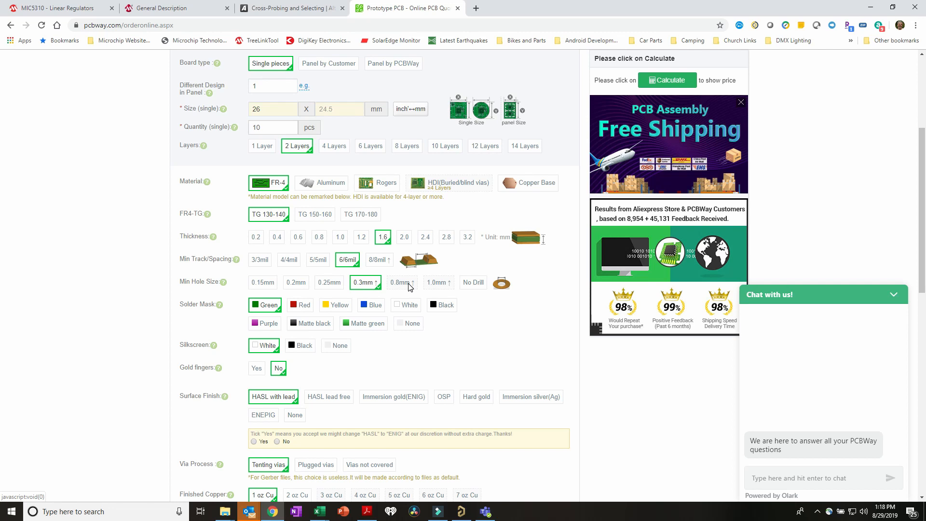
- Back in the PCBWay quote in Chrome, set the solder mask colour to Blue
{"action": "left_click", "coordinate": [372, 305]}
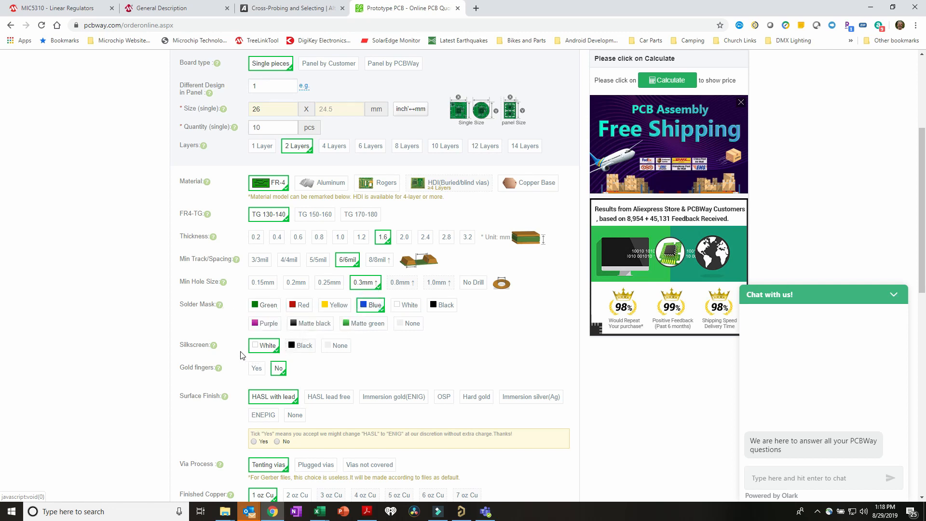
- Keep the surface finish at HASL with lead and accept a possible free change from HASL to ENIG
{"action": "scroll", "coordinate": [434, 324], "scroll_direction": "down", "scroll_amount": 3}
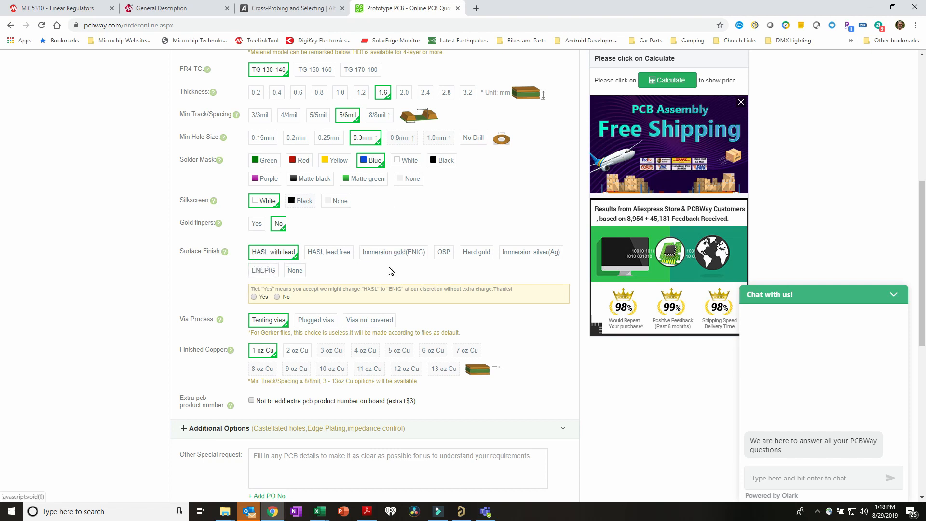
{"action": "left_click", "coordinate": [338, 260]}
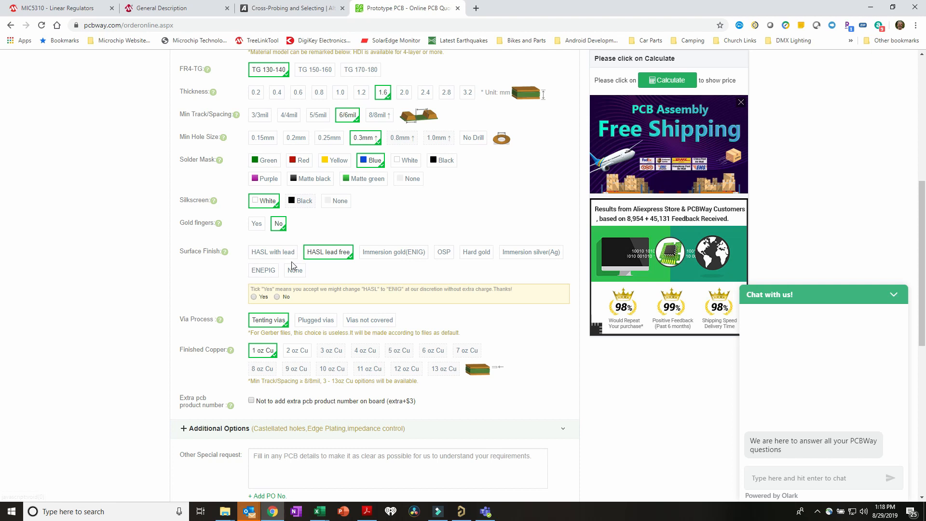
{"action": "left_click", "coordinate": [276, 249]}
{"action": "scroll", "coordinate": [291, 265], "scroll_direction": "down", "scroll_amount": 1}
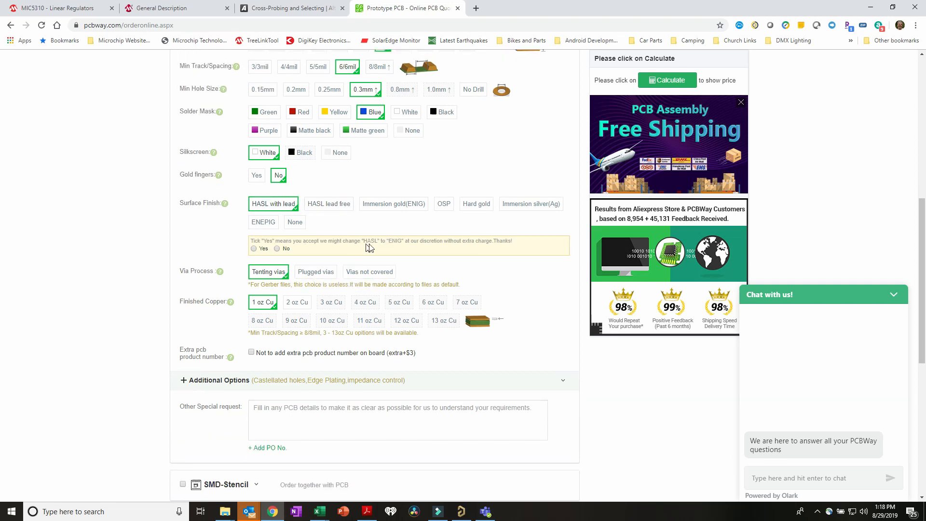
{"action": "left_click", "coordinate": [253, 249]}
{"action": "scroll", "coordinate": [486, 284], "scroll_direction": "down", "scroll_amount": 1}
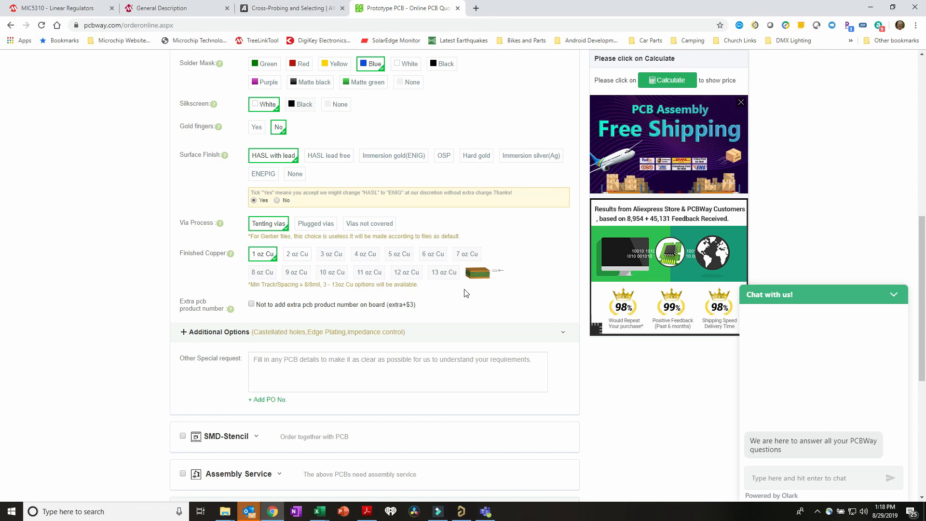
- Check the remaining board options and calculate the price of the quote
{"action": "scroll", "coordinate": [466, 292], "scroll_direction": "down", "scroll_amount": 1}
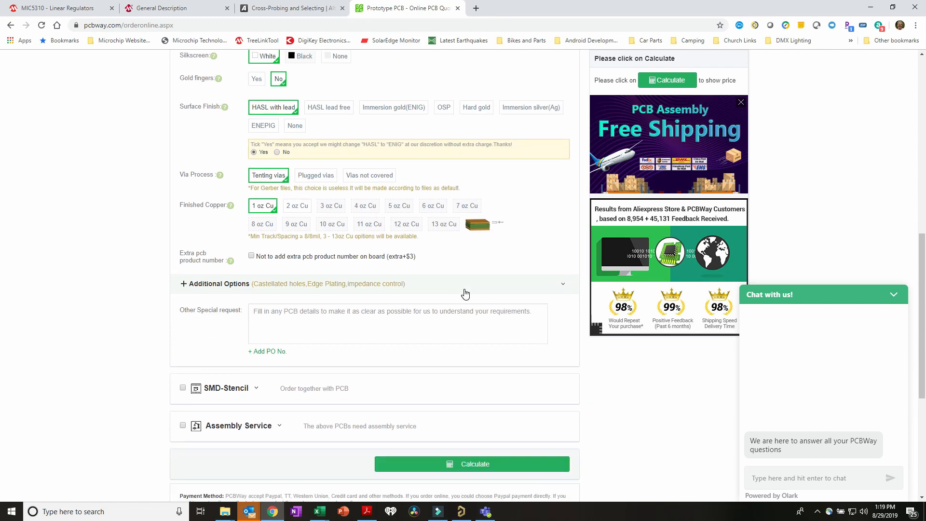
{"action": "scroll", "coordinate": [465, 293], "scroll_direction": "up", "scroll_amount": 10}
{"action": "left_click", "coordinate": [664, 224]}
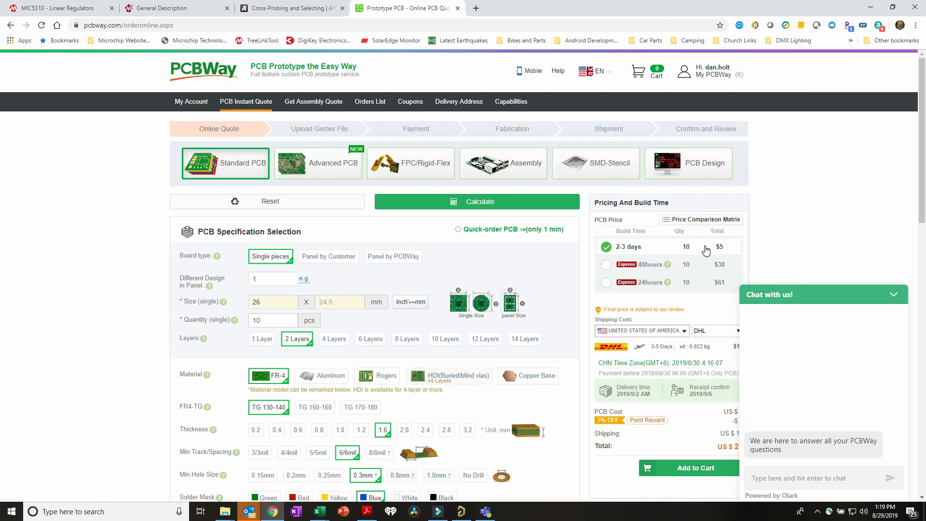
- Compare the board prices for quantities of 20, 5 and 15 pieces, and return the quantity to 10
{"action": "left_click", "coordinate": [272, 321]}
{"action": "left_click", "coordinate": [354, 335]}
{"action": "left_click", "coordinate": [272, 322]}
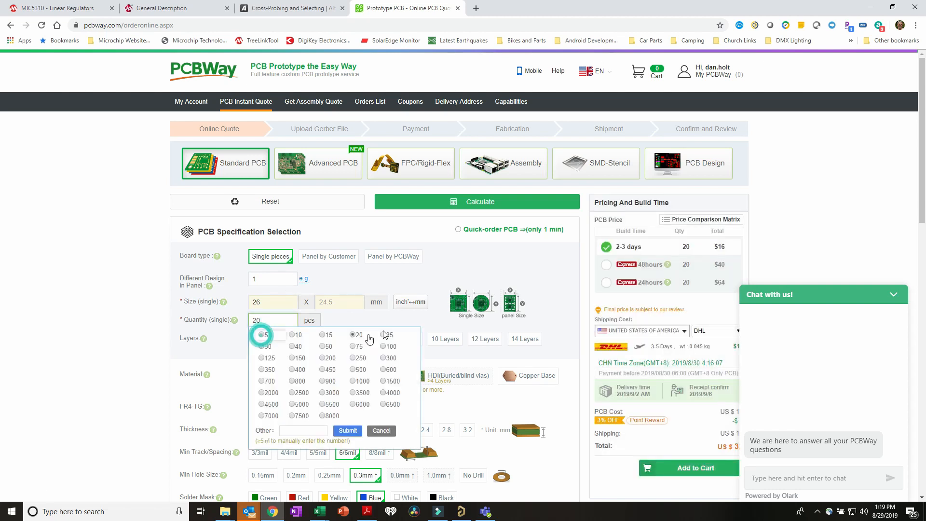
{"action": "left_click", "coordinate": [261, 334]}
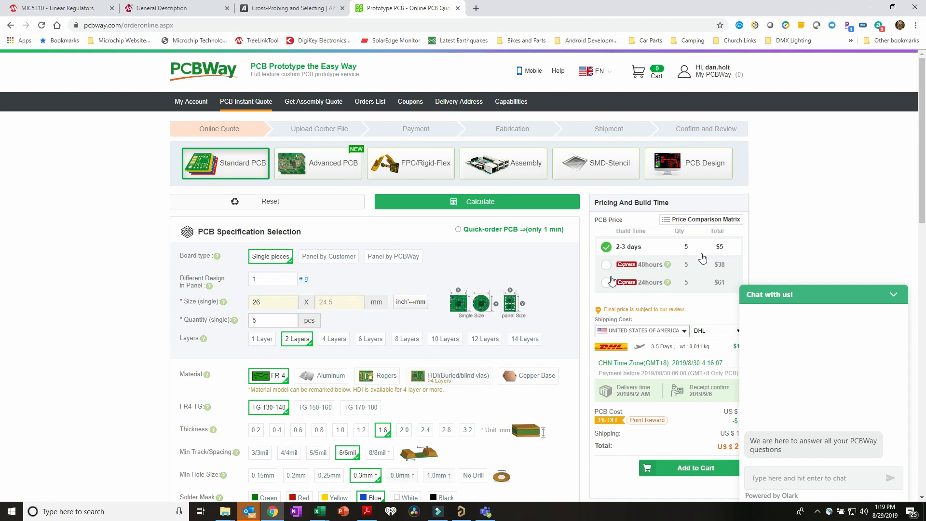
{"action": "left_click", "coordinate": [287, 321]}
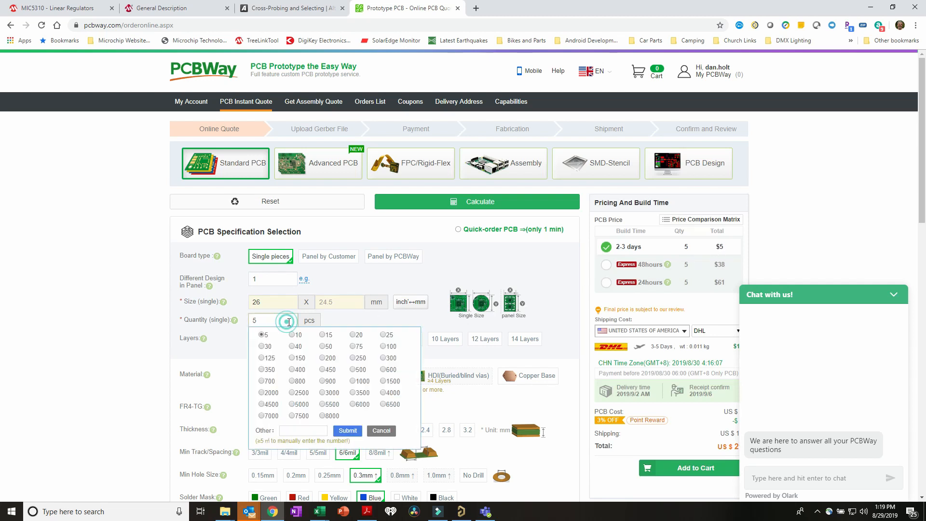
{"action": "left_click", "coordinate": [323, 334]}
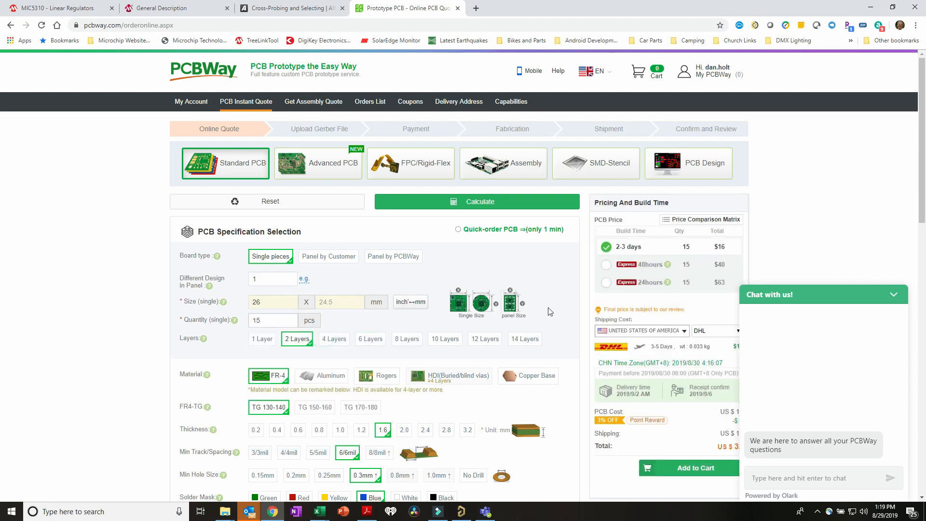
{"action": "left_click", "coordinate": [292, 324]}
- Try a minimum hole size of 0.2mm to compare the price, and set it back to 0.3mm
{"action": "scroll", "coordinate": [422, 295], "scroll_direction": "down", "scroll_amount": 4}
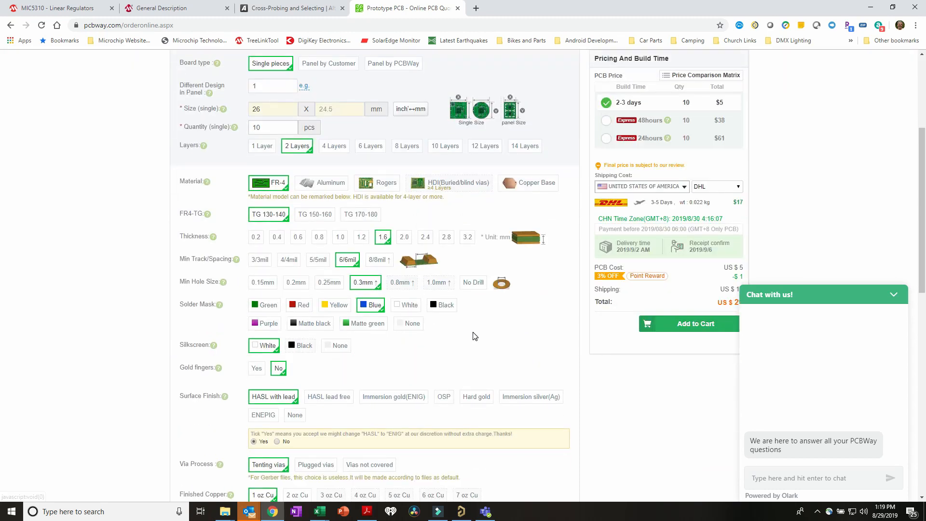
{"action": "left_click", "coordinate": [298, 283]}
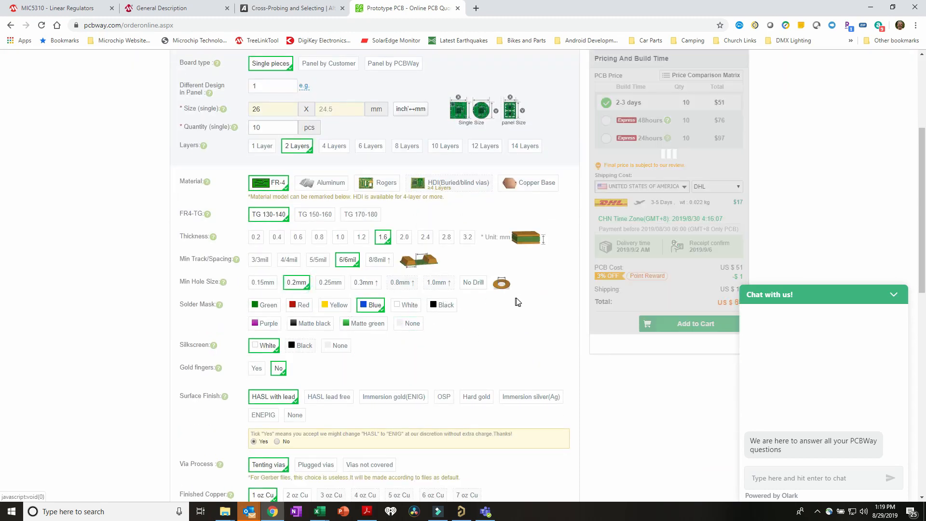
{"action": "scroll", "coordinate": [541, 303], "scroll_direction": "up", "scroll_amount": 4}
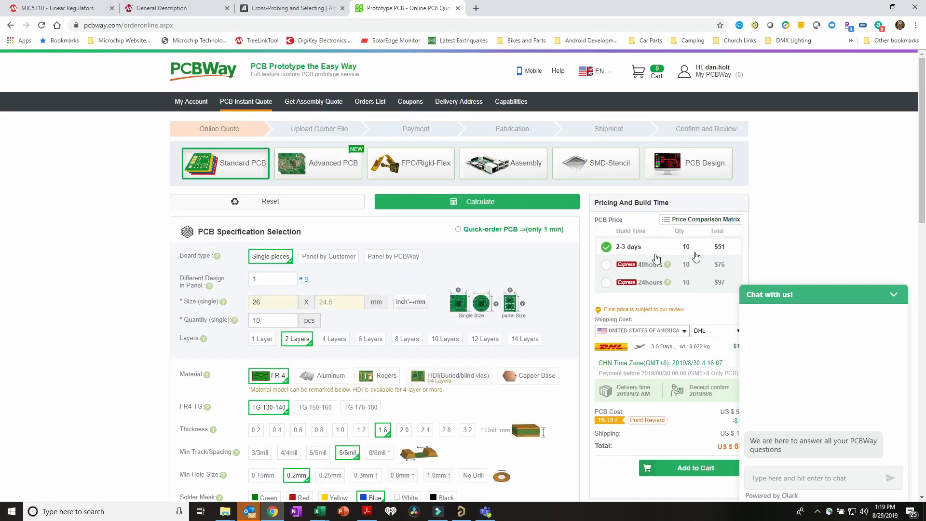
{"action": "scroll", "coordinate": [553, 285], "scroll_direction": "down", "scroll_amount": 3}
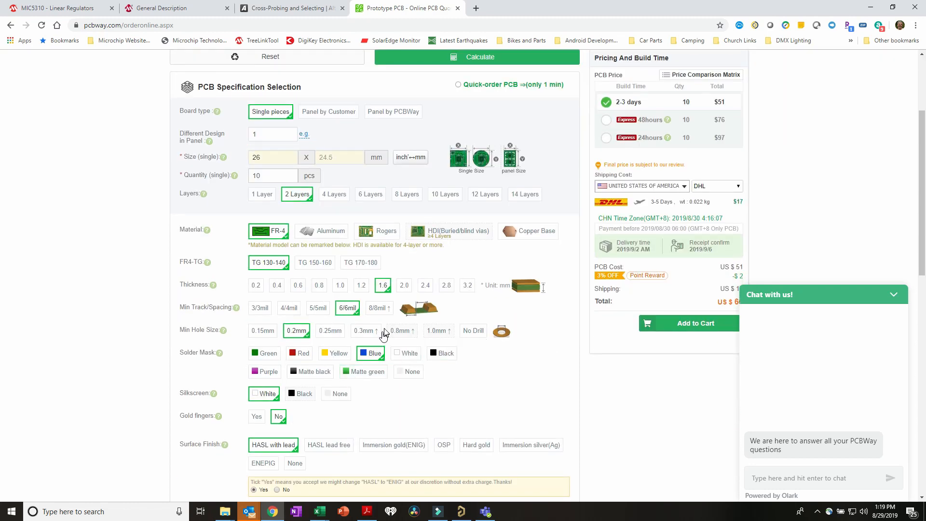
{"action": "left_click", "coordinate": [365, 331]}
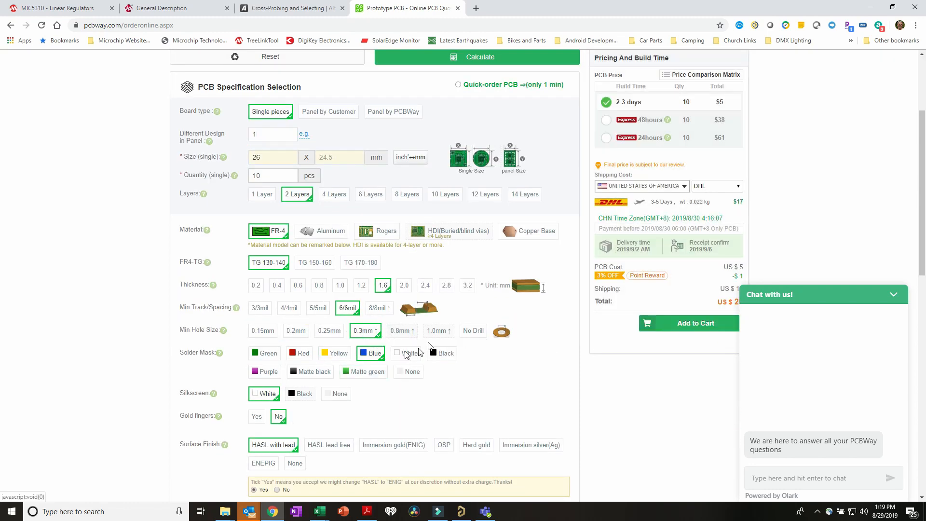
- Collapse the chat window and review the chosen board specifications against the price and shipping breakdown
{"action": "scroll", "coordinate": [458, 355], "scroll_direction": "down", "scroll_amount": 1}
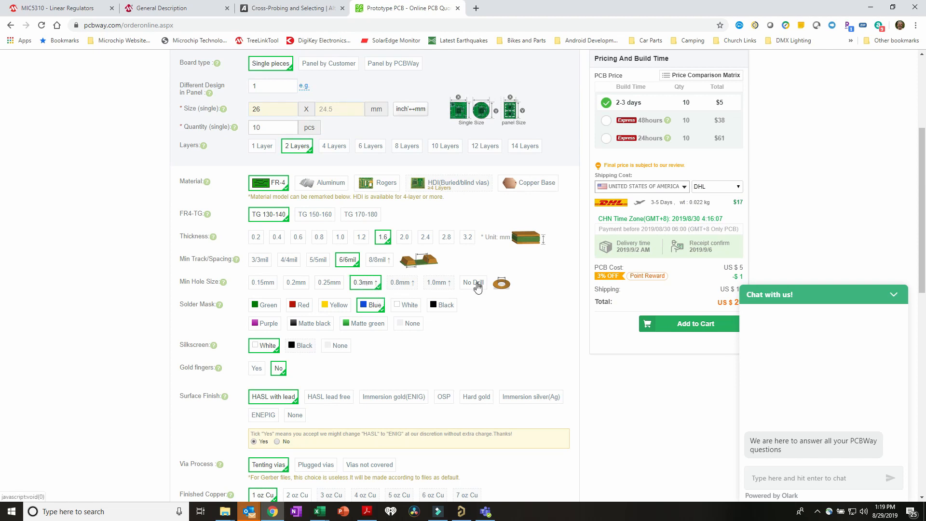
{"action": "scroll", "coordinate": [484, 305], "scroll_direction": "down", "scroll_amount": 4}
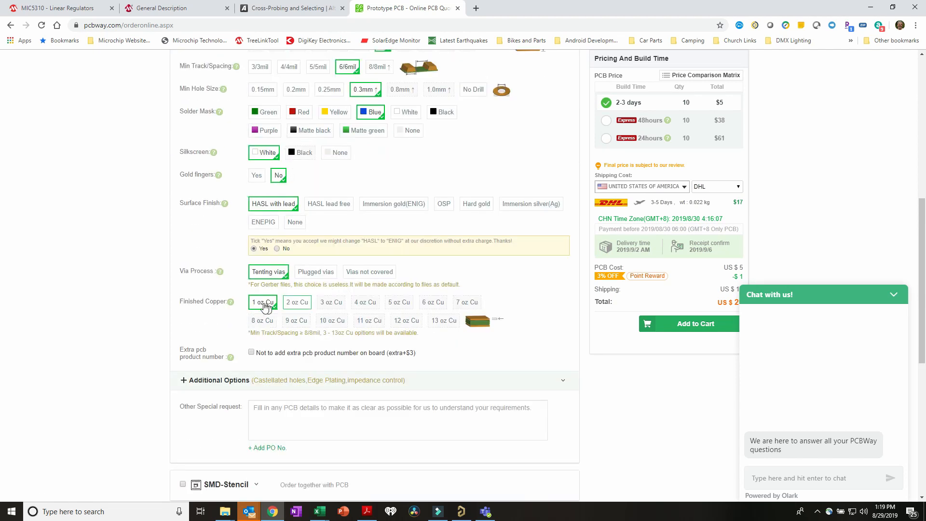
{"action": "scroll", "coordinate": [545, 283], "scroll_direction": "down", "scroll_amount": 1}
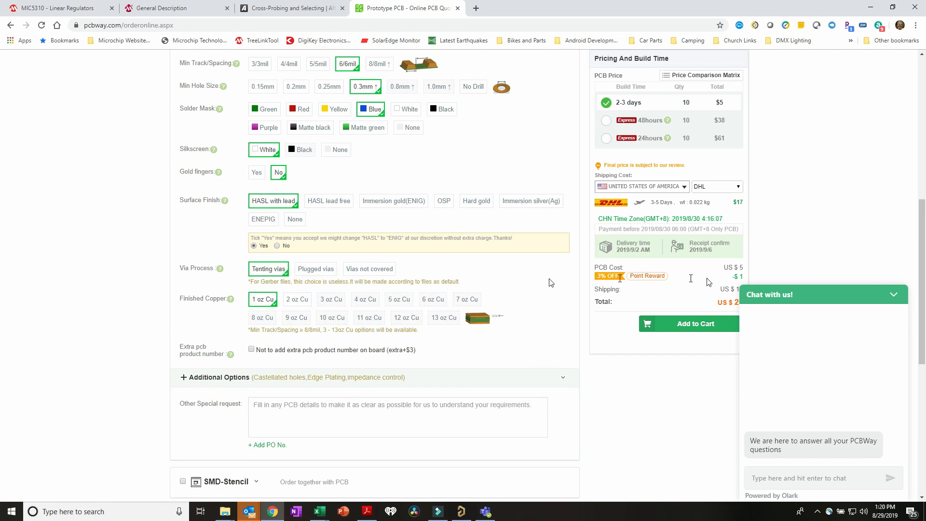
{"action": "left_click", "coordinate": [893, 295]}
{"action": "scroll", "coordinate": [769, 293], "scroll_direction": "up", "scroll_amount": 3}
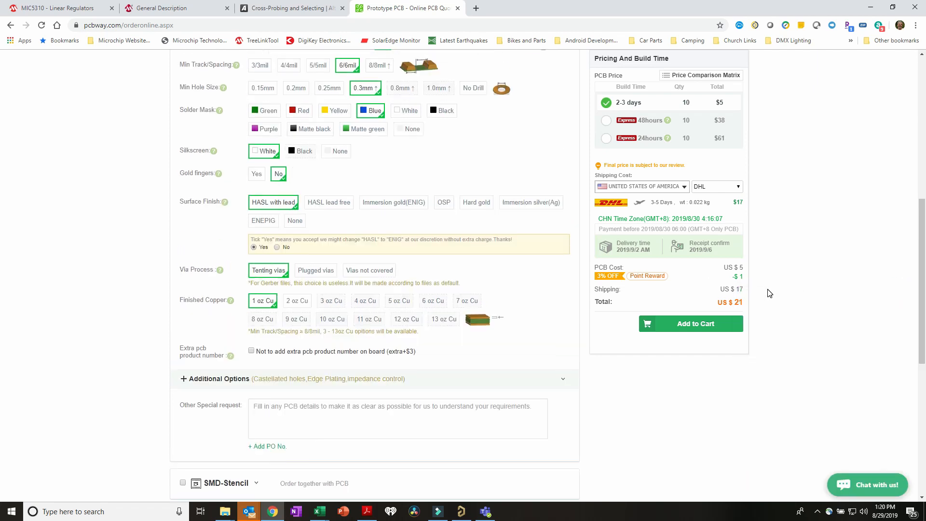
{"action": "scroll", "coordinate": [698, 276], "scroll_direction": "up", "scroll_amount": 1}
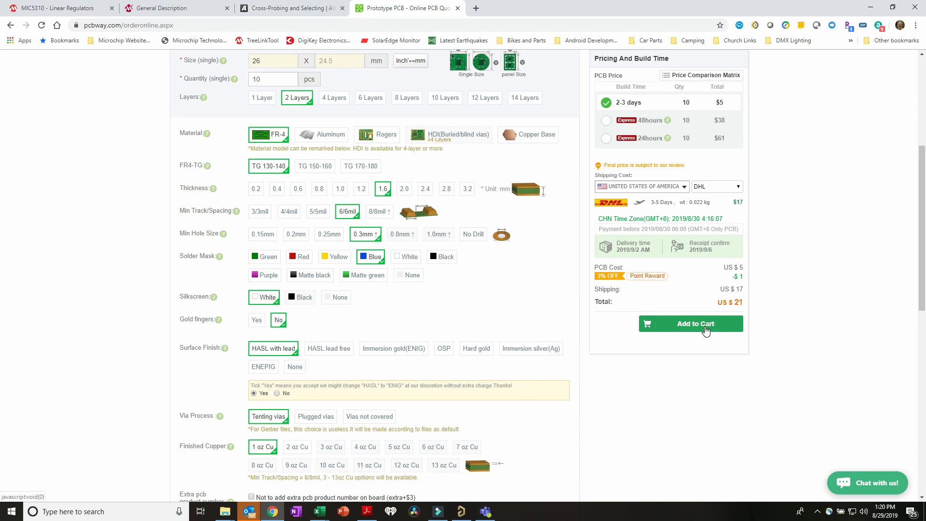
- Try adding an SMD-Stencil to the order and change its type to Non-framework to compare the cost
{"action": "scroll", "coordinate": [685, 384], "scroll_direction": "down", "scroll_amount": 8}
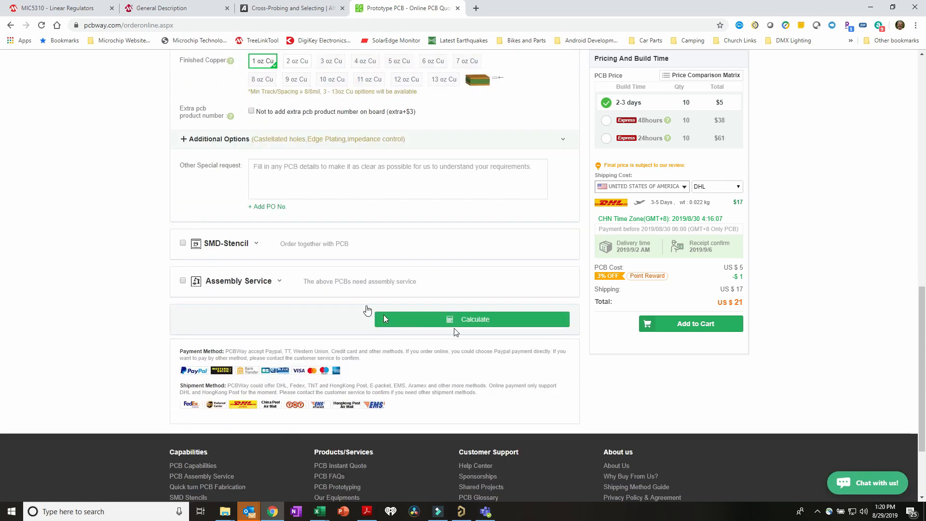
{"action": "left_click", "coordinate": [182, 242]}
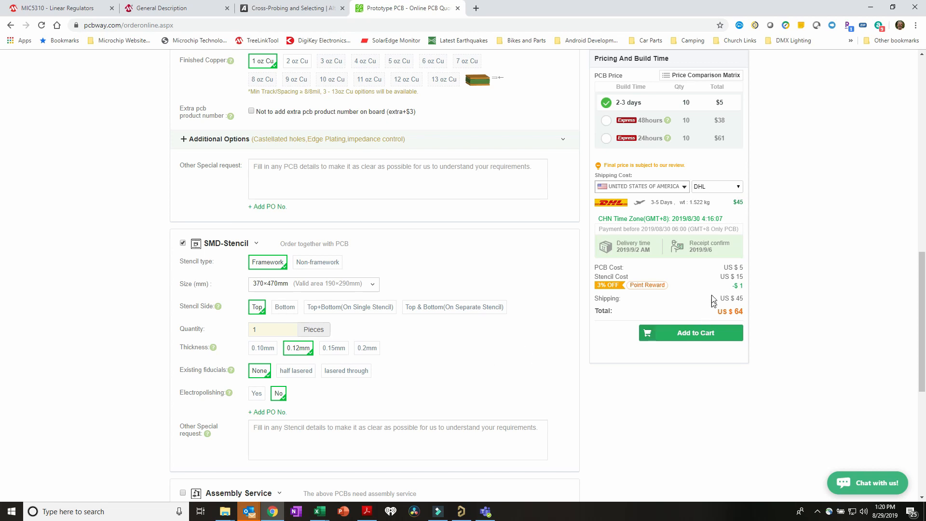
{"action": "scroll", "coordinate": [696, 278], "scroll_direction": "up", "scroll_amount": 1}
{"action": "scroll", "coordinate": [418, 381], "scroll_direction": "down", "scroll_amount": 3}
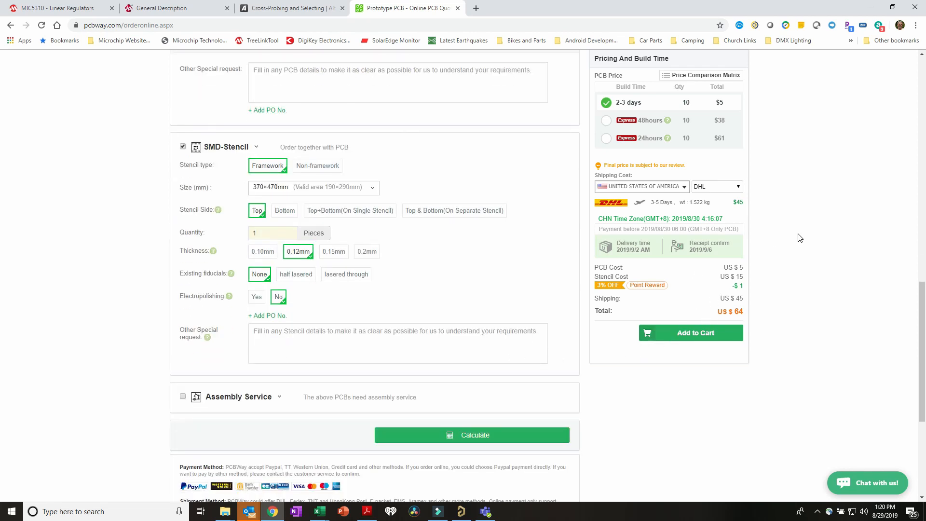
{"action": "scroll", "coordinate": [800, 238], "scroll_direction": "up", "scroll_amount": 1}
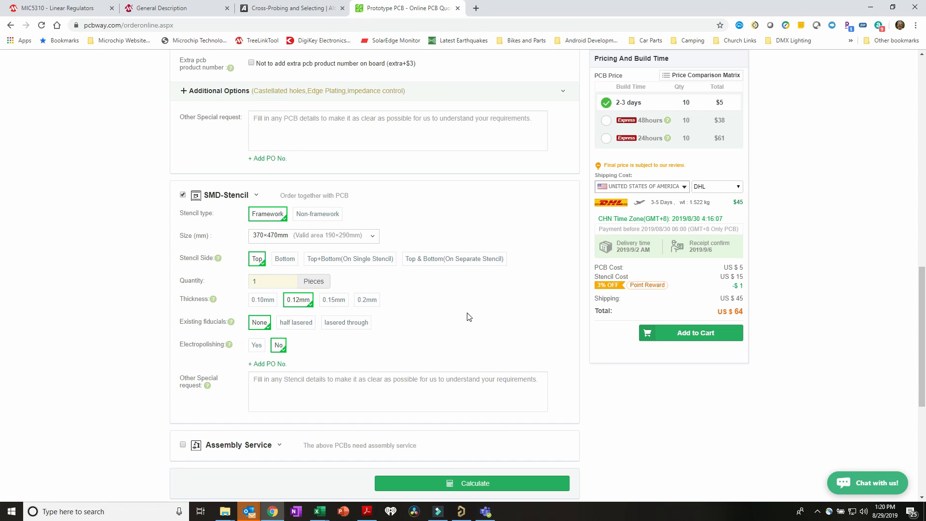
{"action": "left_click", "coordinate": [311, 214]}
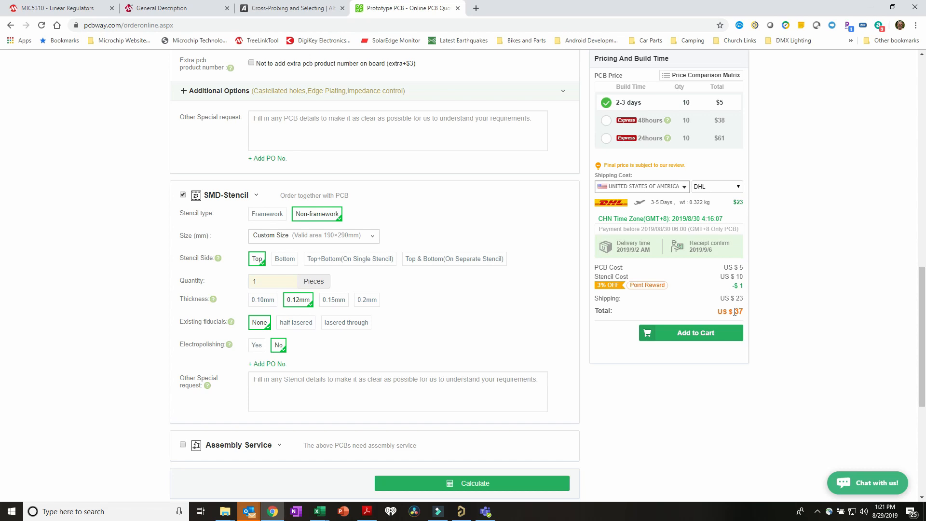
- Try the Assembly Service in place of the stencil, look over its options and remove it again
{"action": "left_click", "coordinate": [182, 444]}
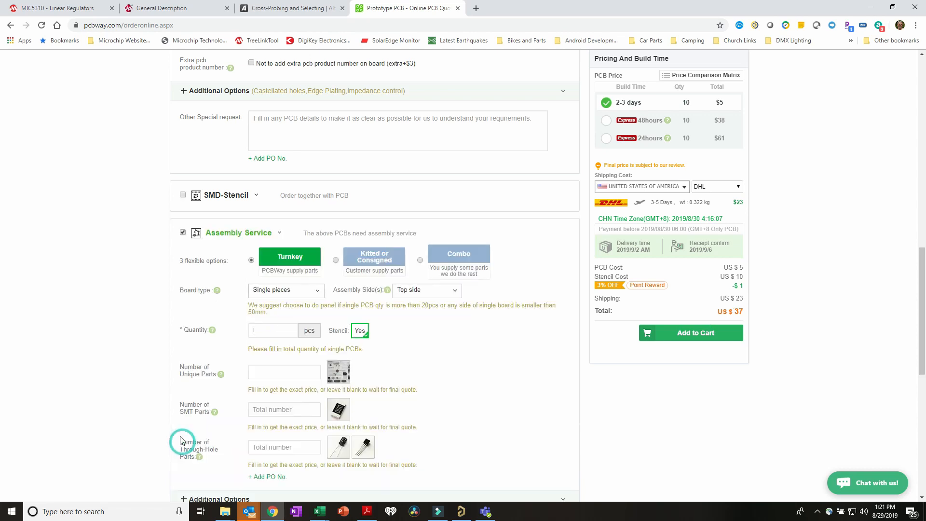
{"action": "scroll", "coordinate": [125, 329], "scroll_direction": "down", "scroll_amount": 1}
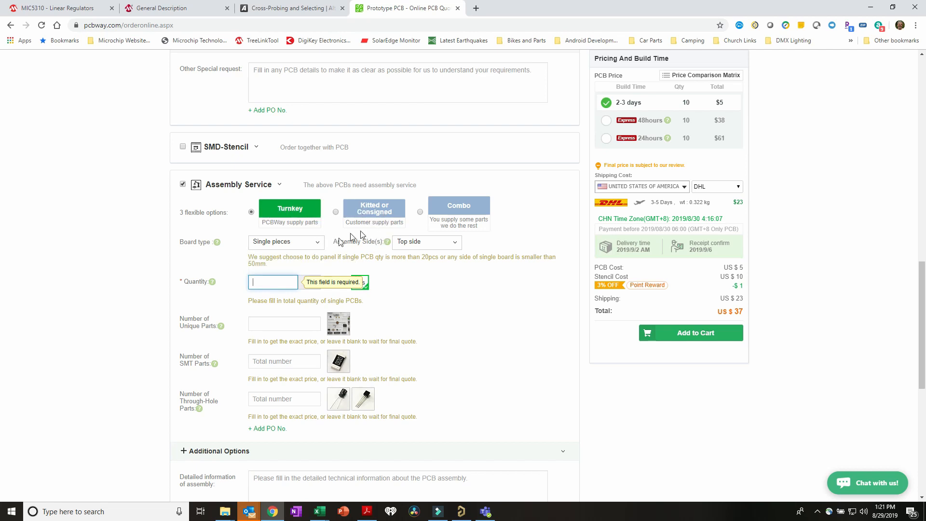
{"action": "left_click", "coordinate": [183, 184]}
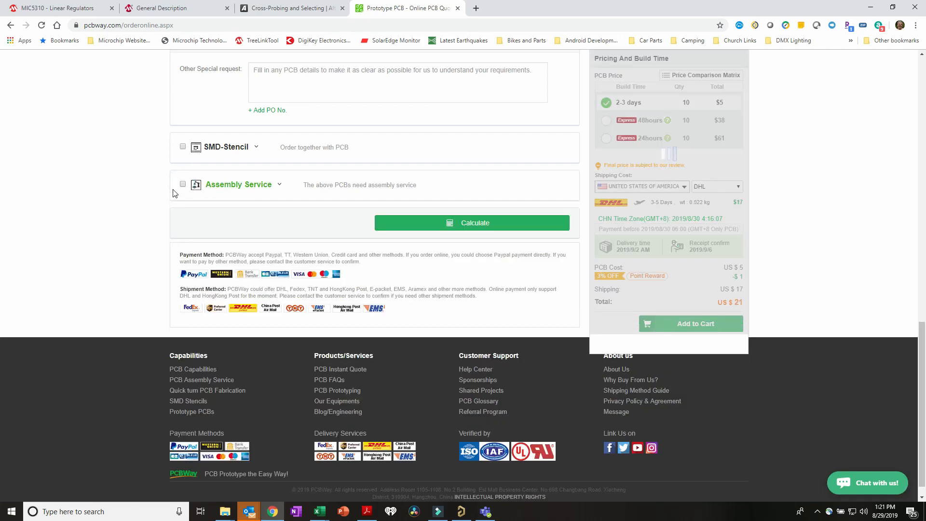
- Add the configured 10-piece bare board order to the shopping cart
{"action": "scroll", "coordinate": [150, 242], "scroll_direction": "up", "scroll_amount": 5}
{"action": "scroll", "coordinate": [150, 242], "scroll_direction": "up", "scroll_amount": 10}
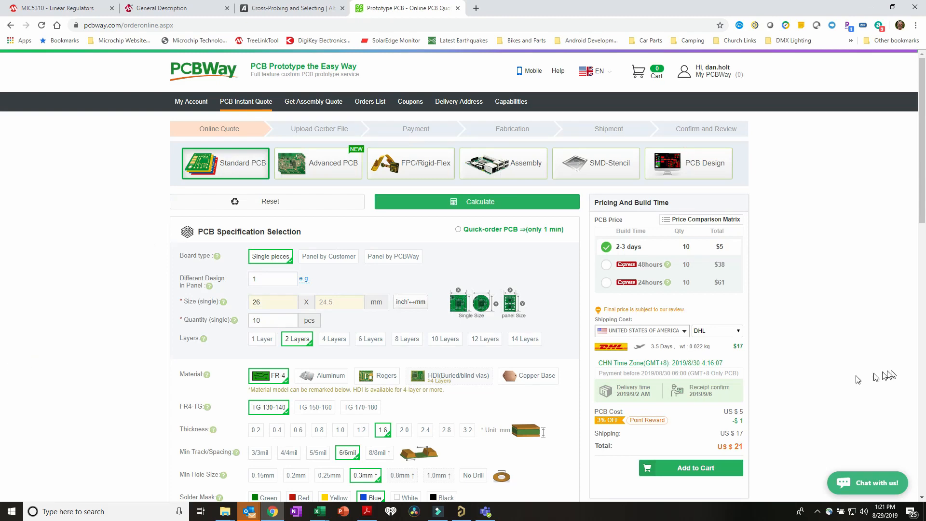
{"action": "scroll", "coordinate": [796, 391], "scroll_direction": "down", "scroll_amount": 2}
{"action": "left_click", "coordinate": [690, 372]}
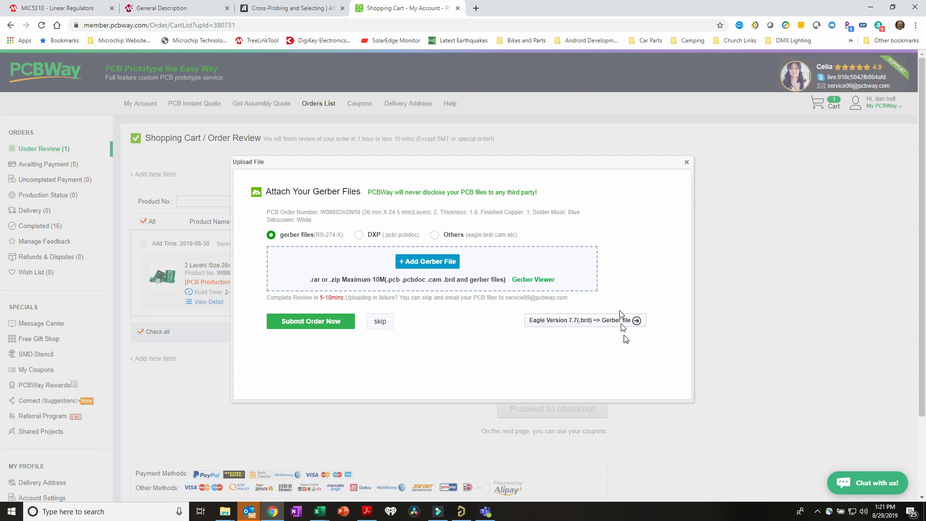
- Attach MIC5310 Gerbers.zip from the Project Outputs for MIC5310 Demoboard folder to the order as its Gerber file
{"action": "left_click", "coordinate": [427, 260]}
{"action": "left_click", "coordinate": [261, 289]}
{"action": "left_click", "coordinate": [386, 217]}
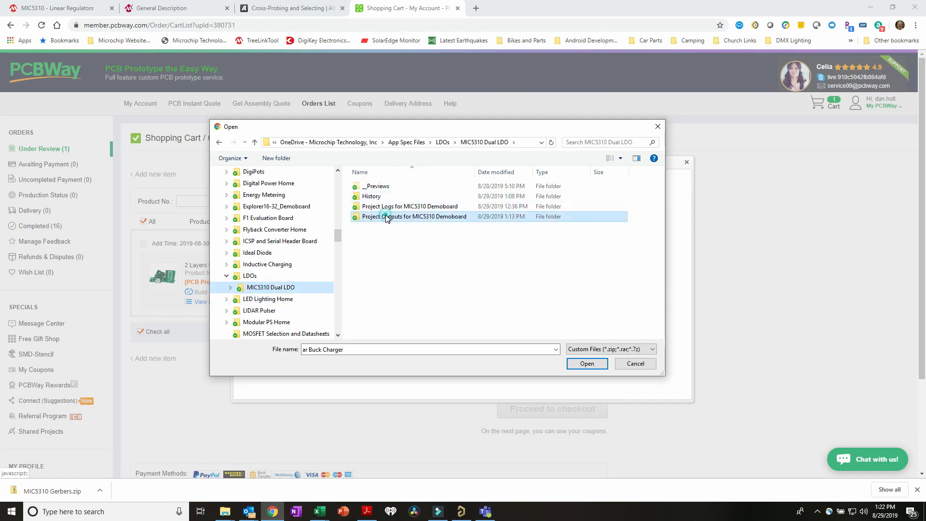
{"action": "double_click", "coordinate": [386, 218]}
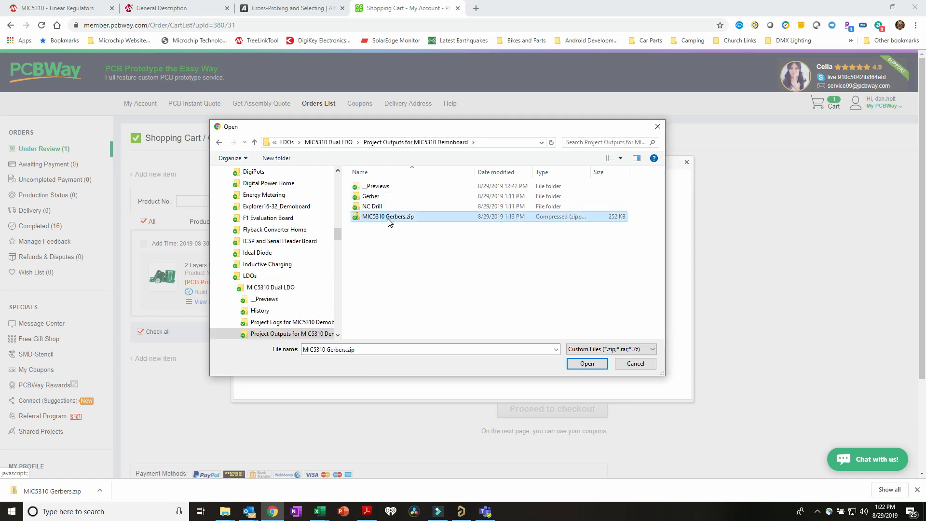
{"action": "double_click", "coordinate": [388, 217]}
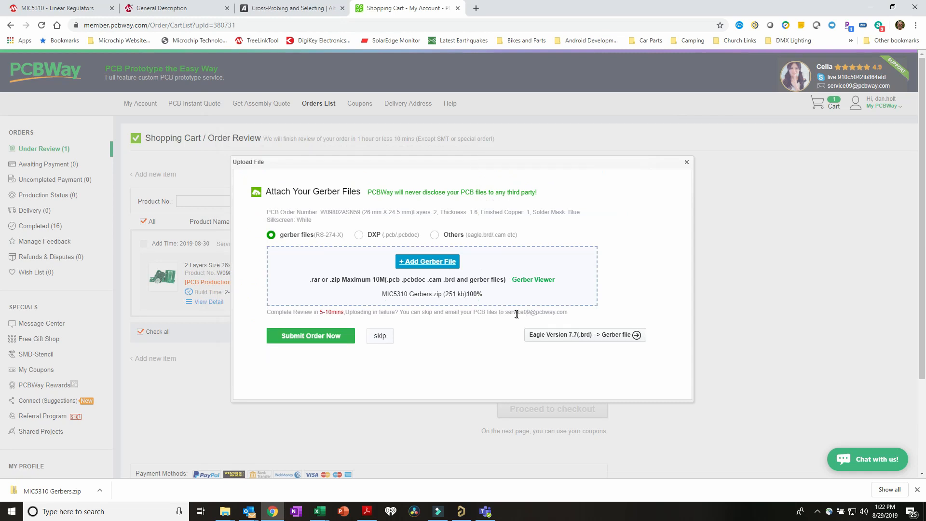